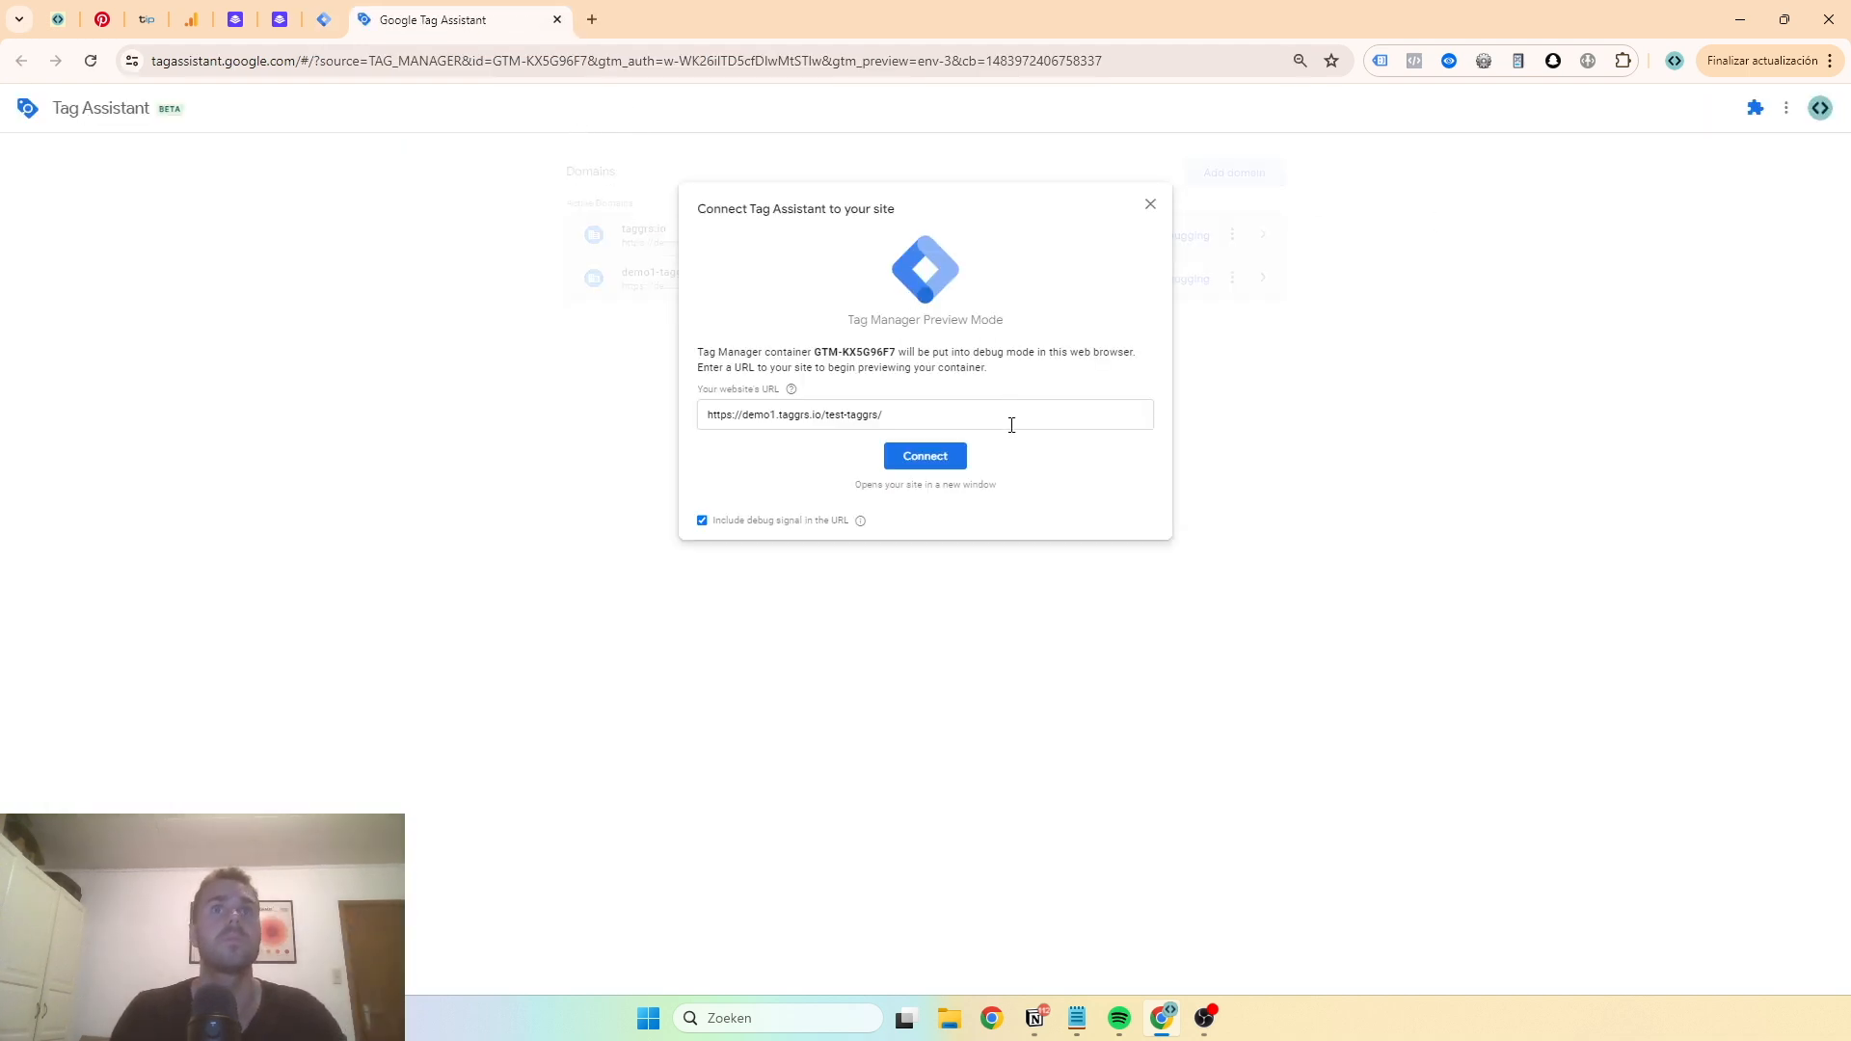
left_click(943, 466)
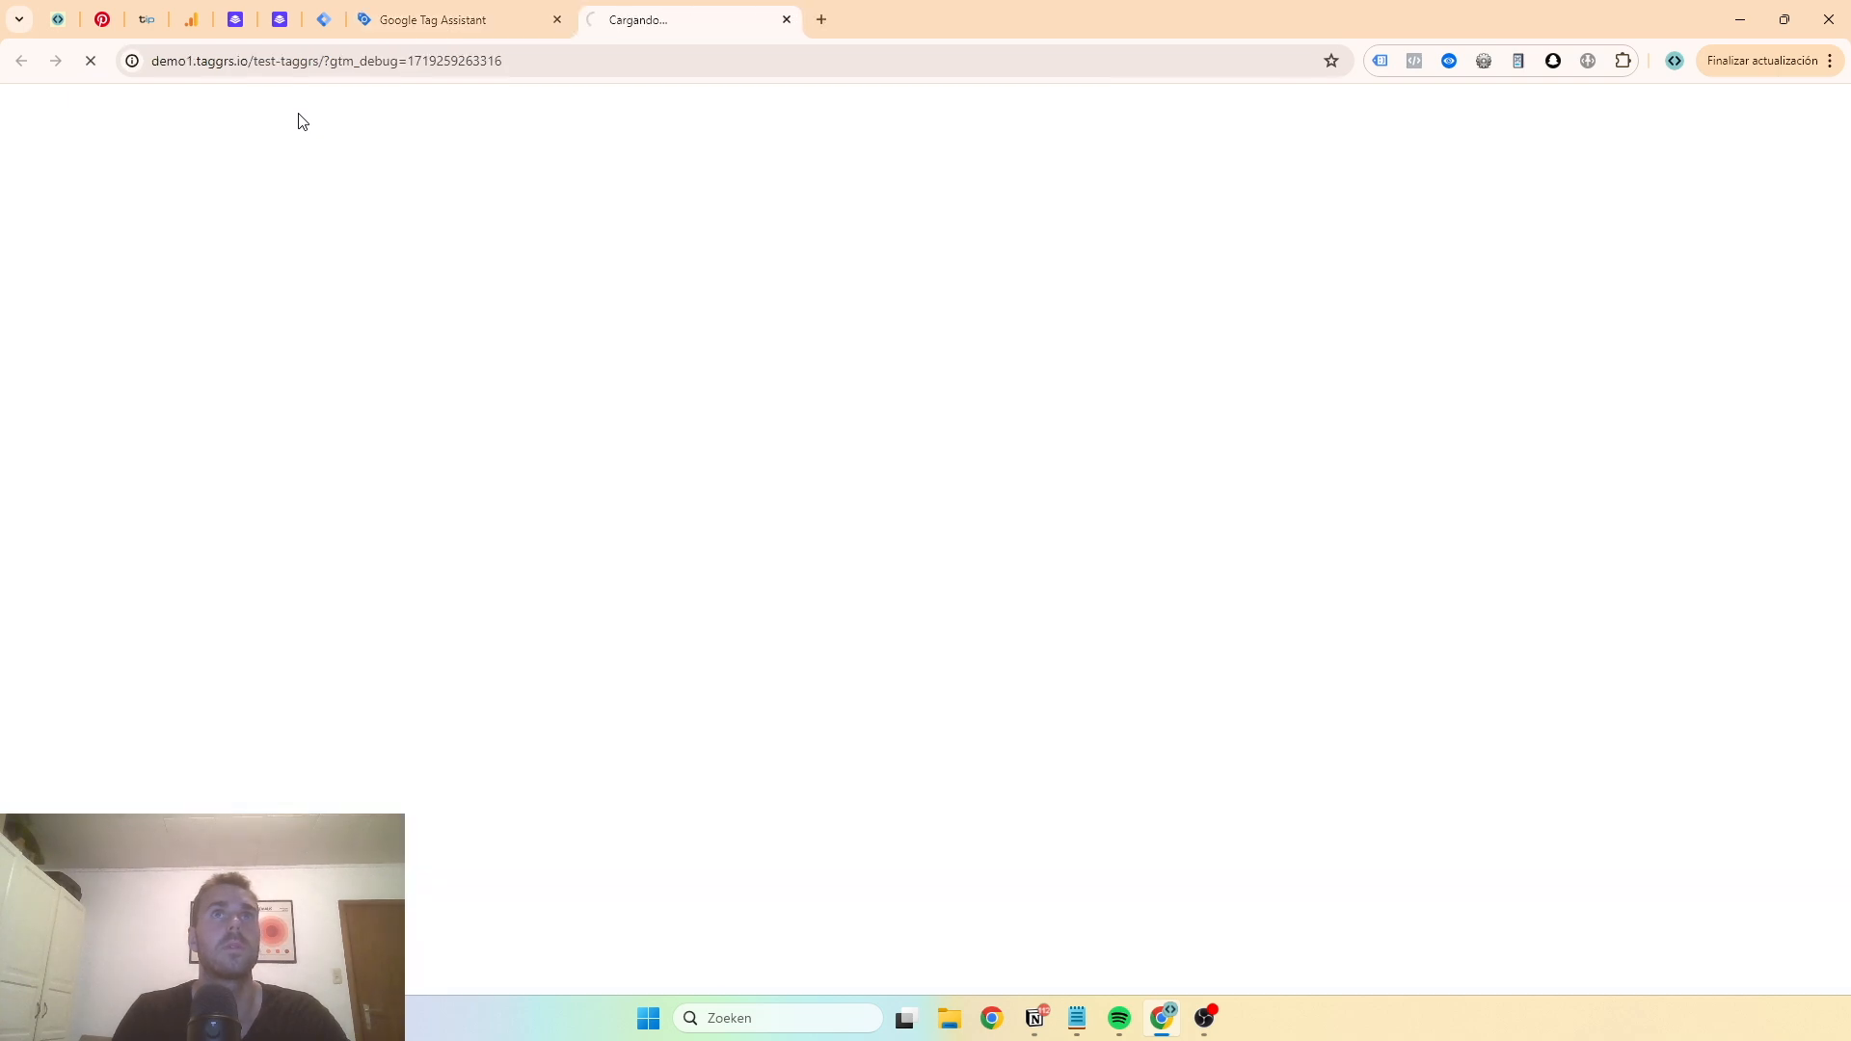
scroll(964, 386, "down", 3)
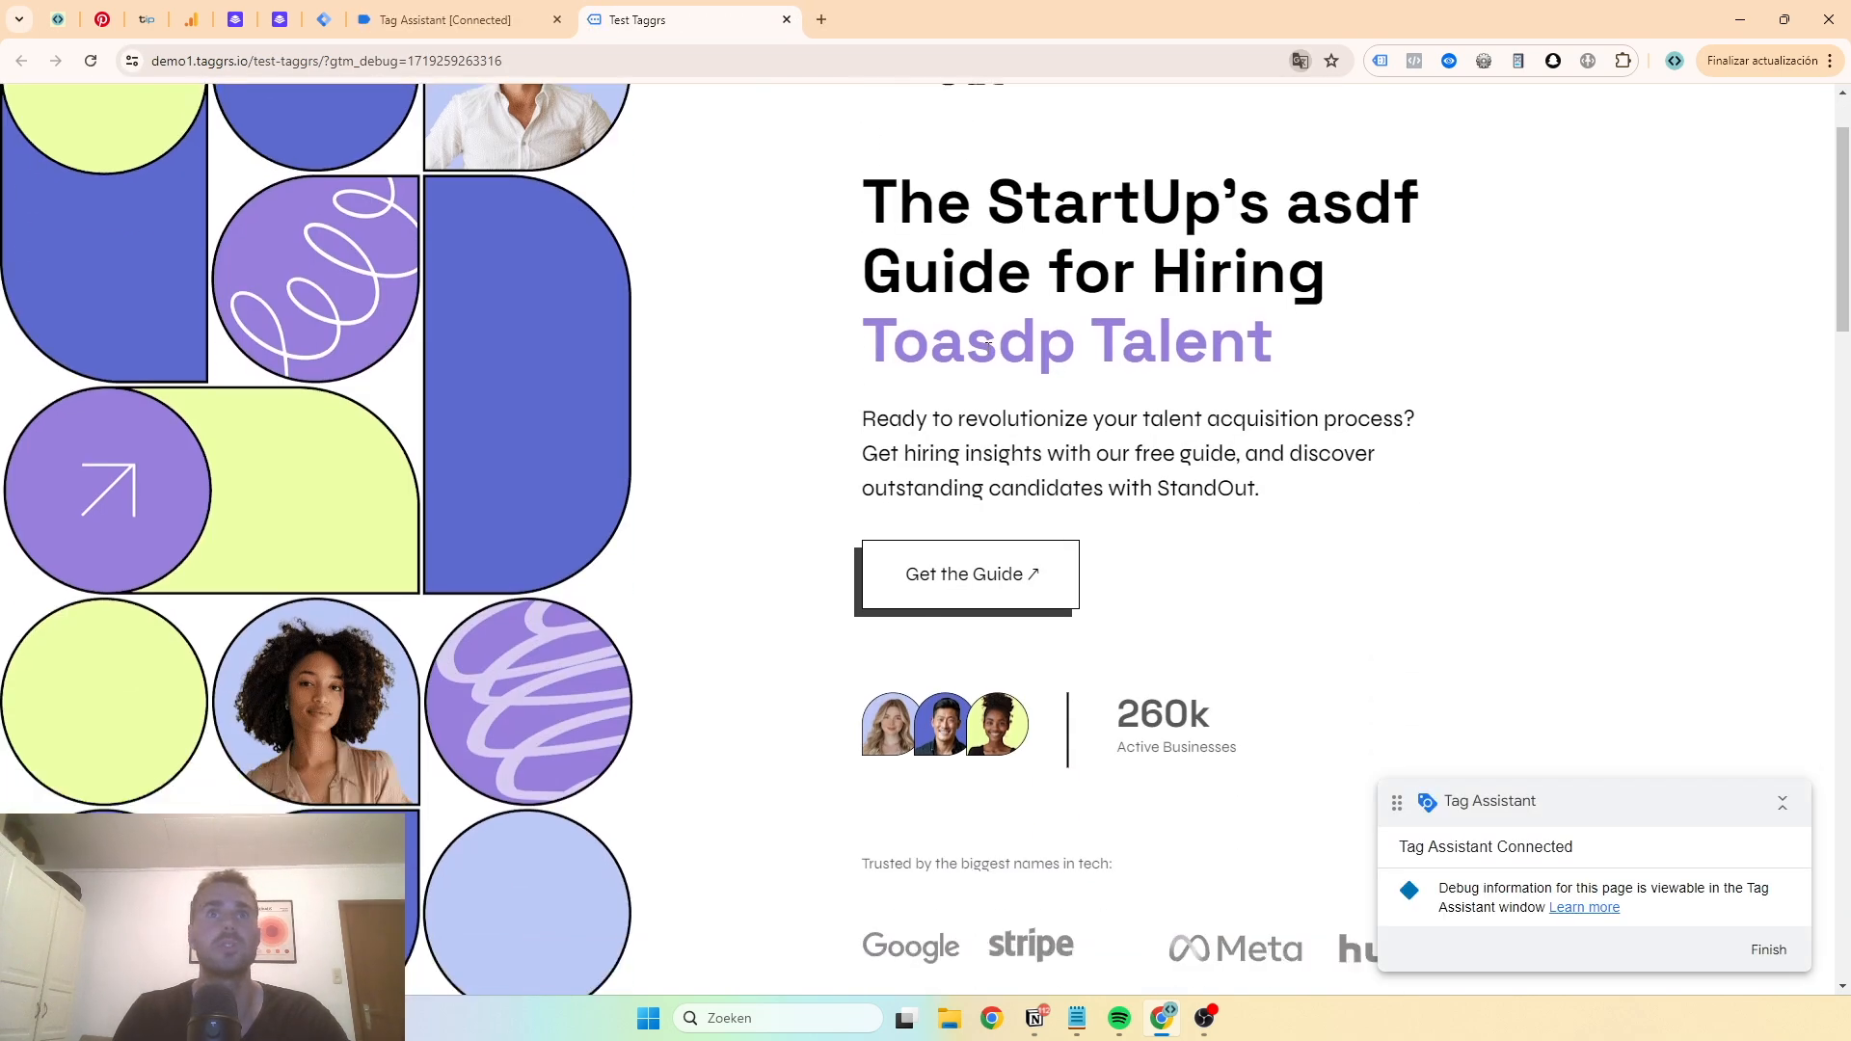
left_click(443, 20)
left_click(954, 372)
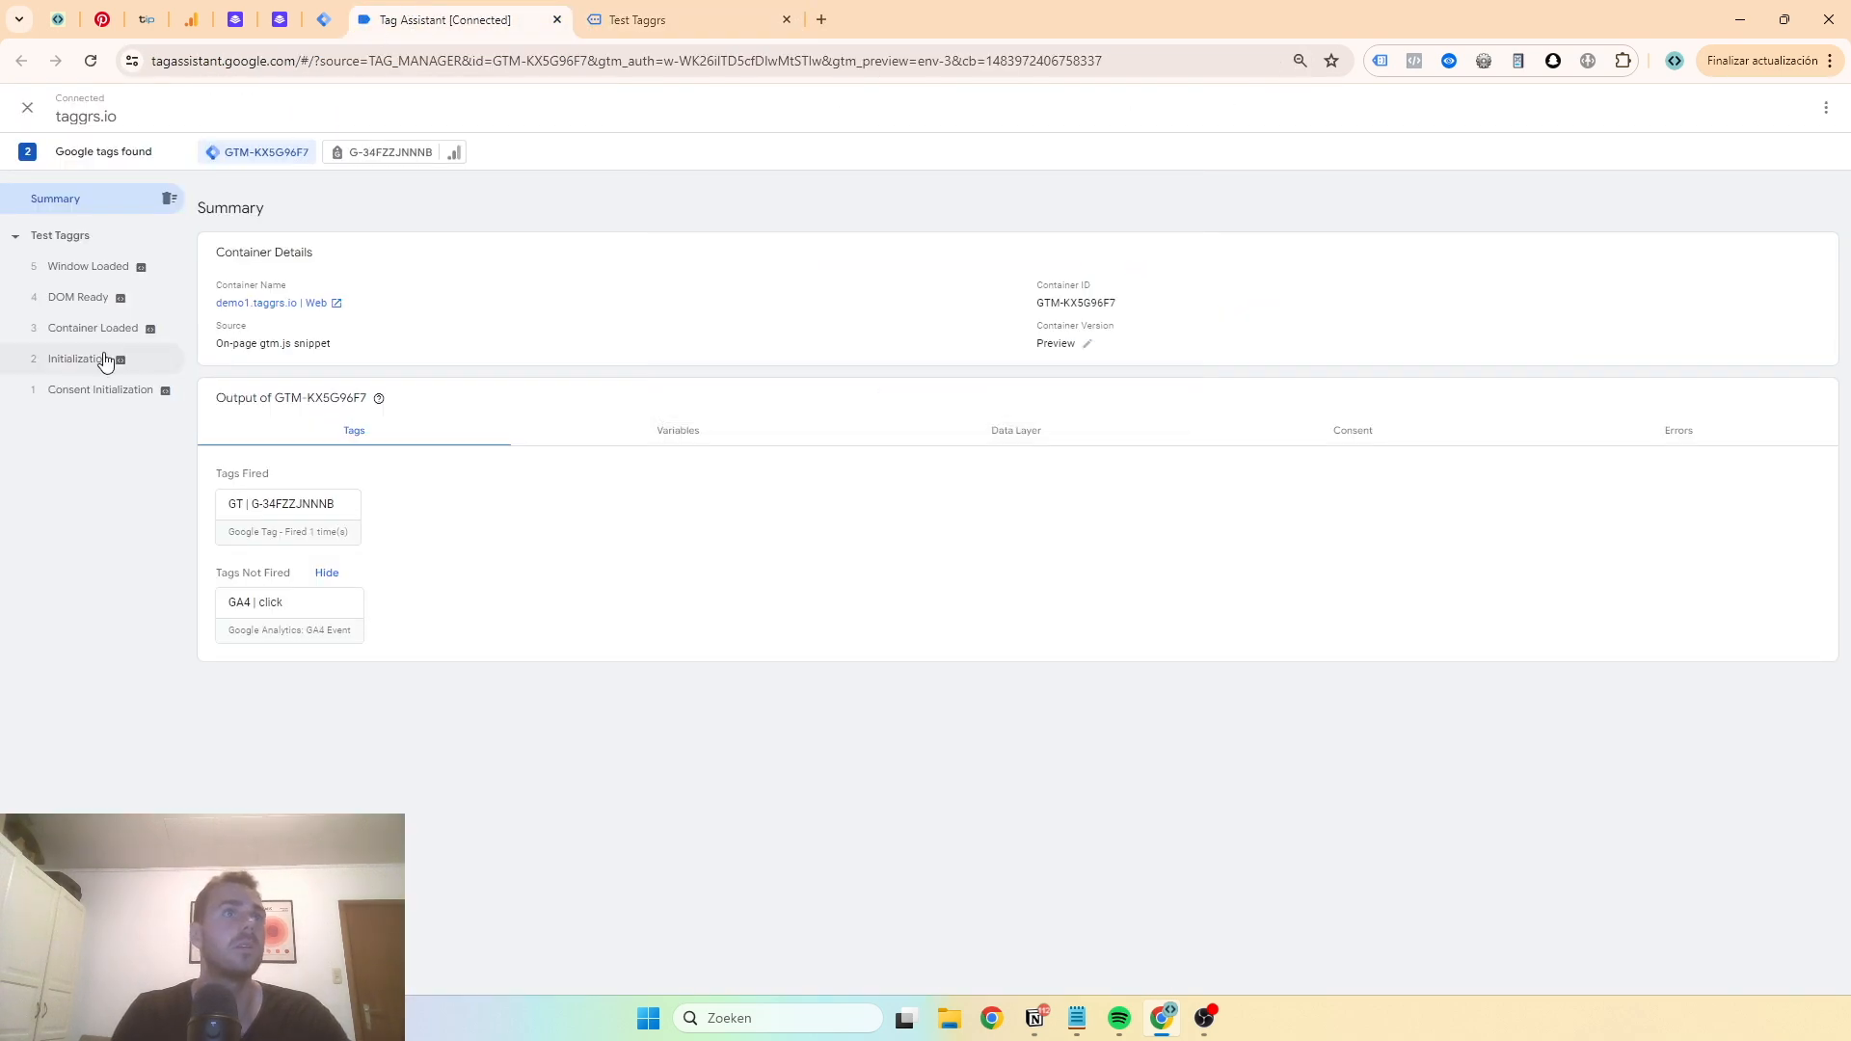
- Inspect the details of the Google Tag fired on the Initialization event, selecting its Tag ID
left_click(107, 358)
left_click(322, 479)
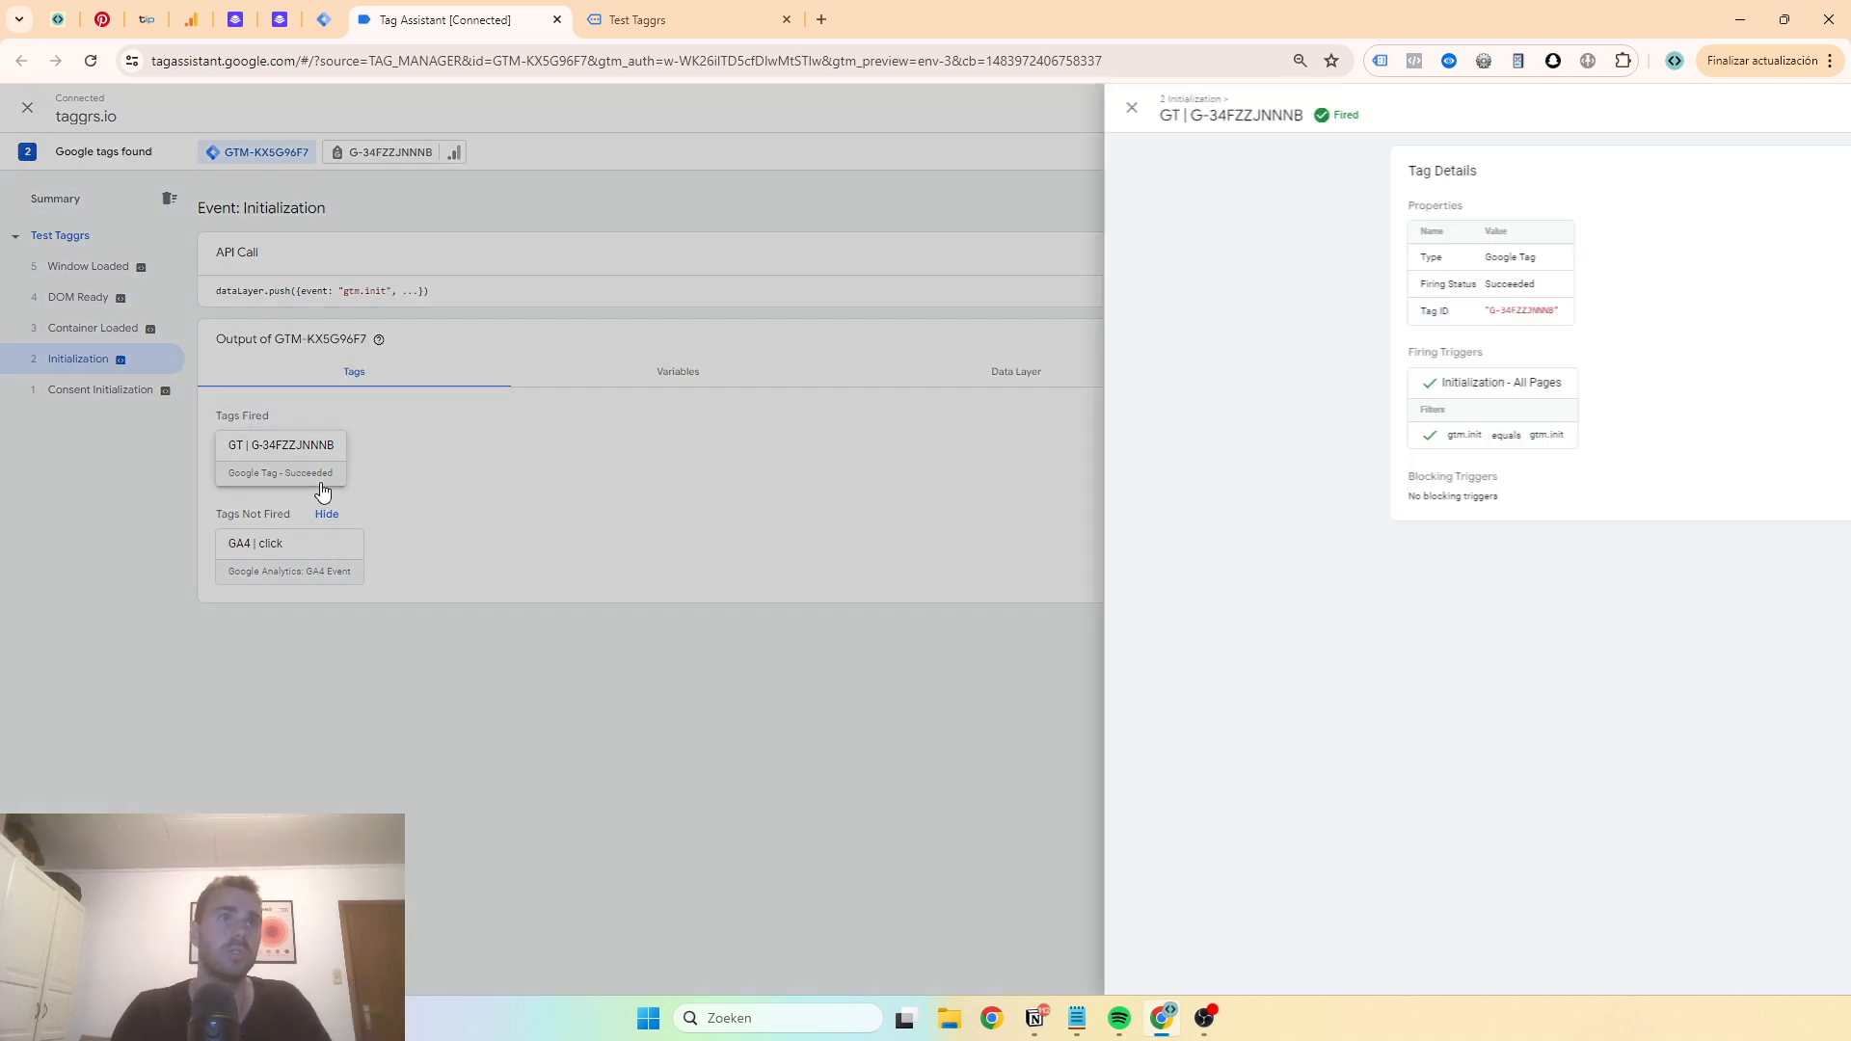
triple_click(974, 308)
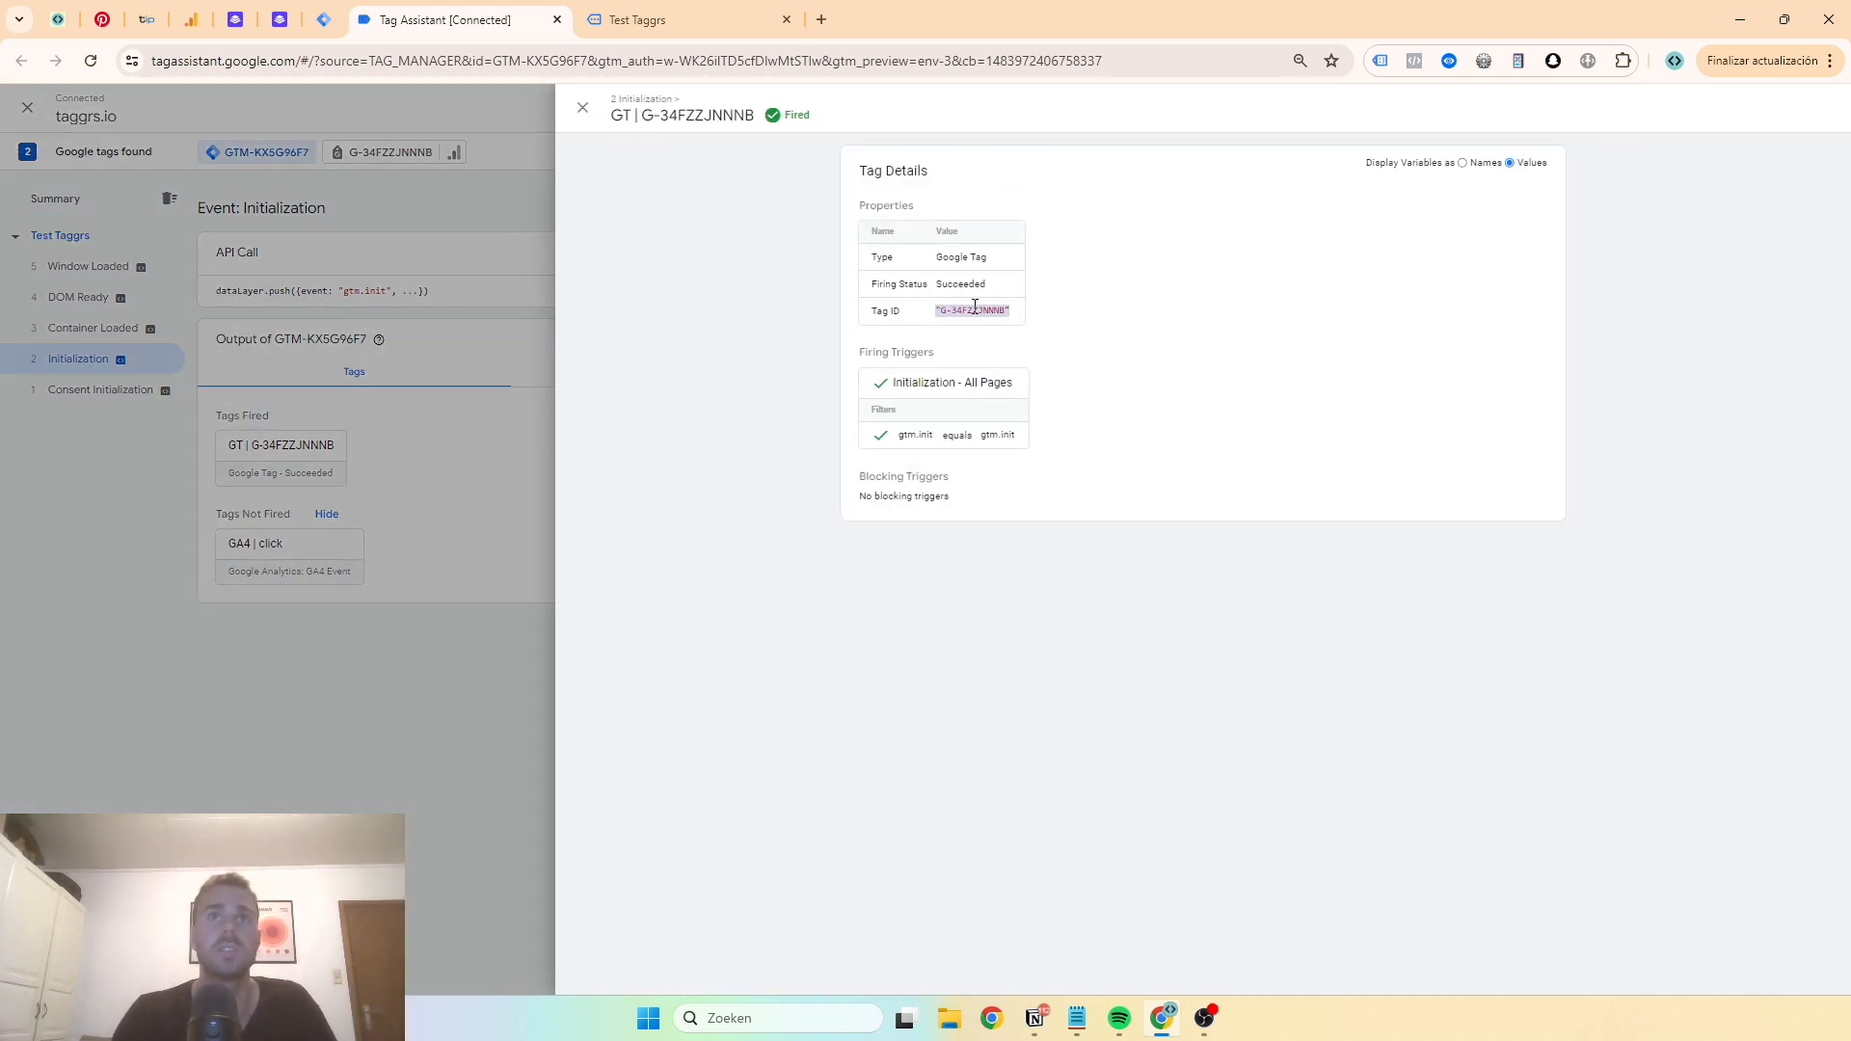
left_click(249, 293)
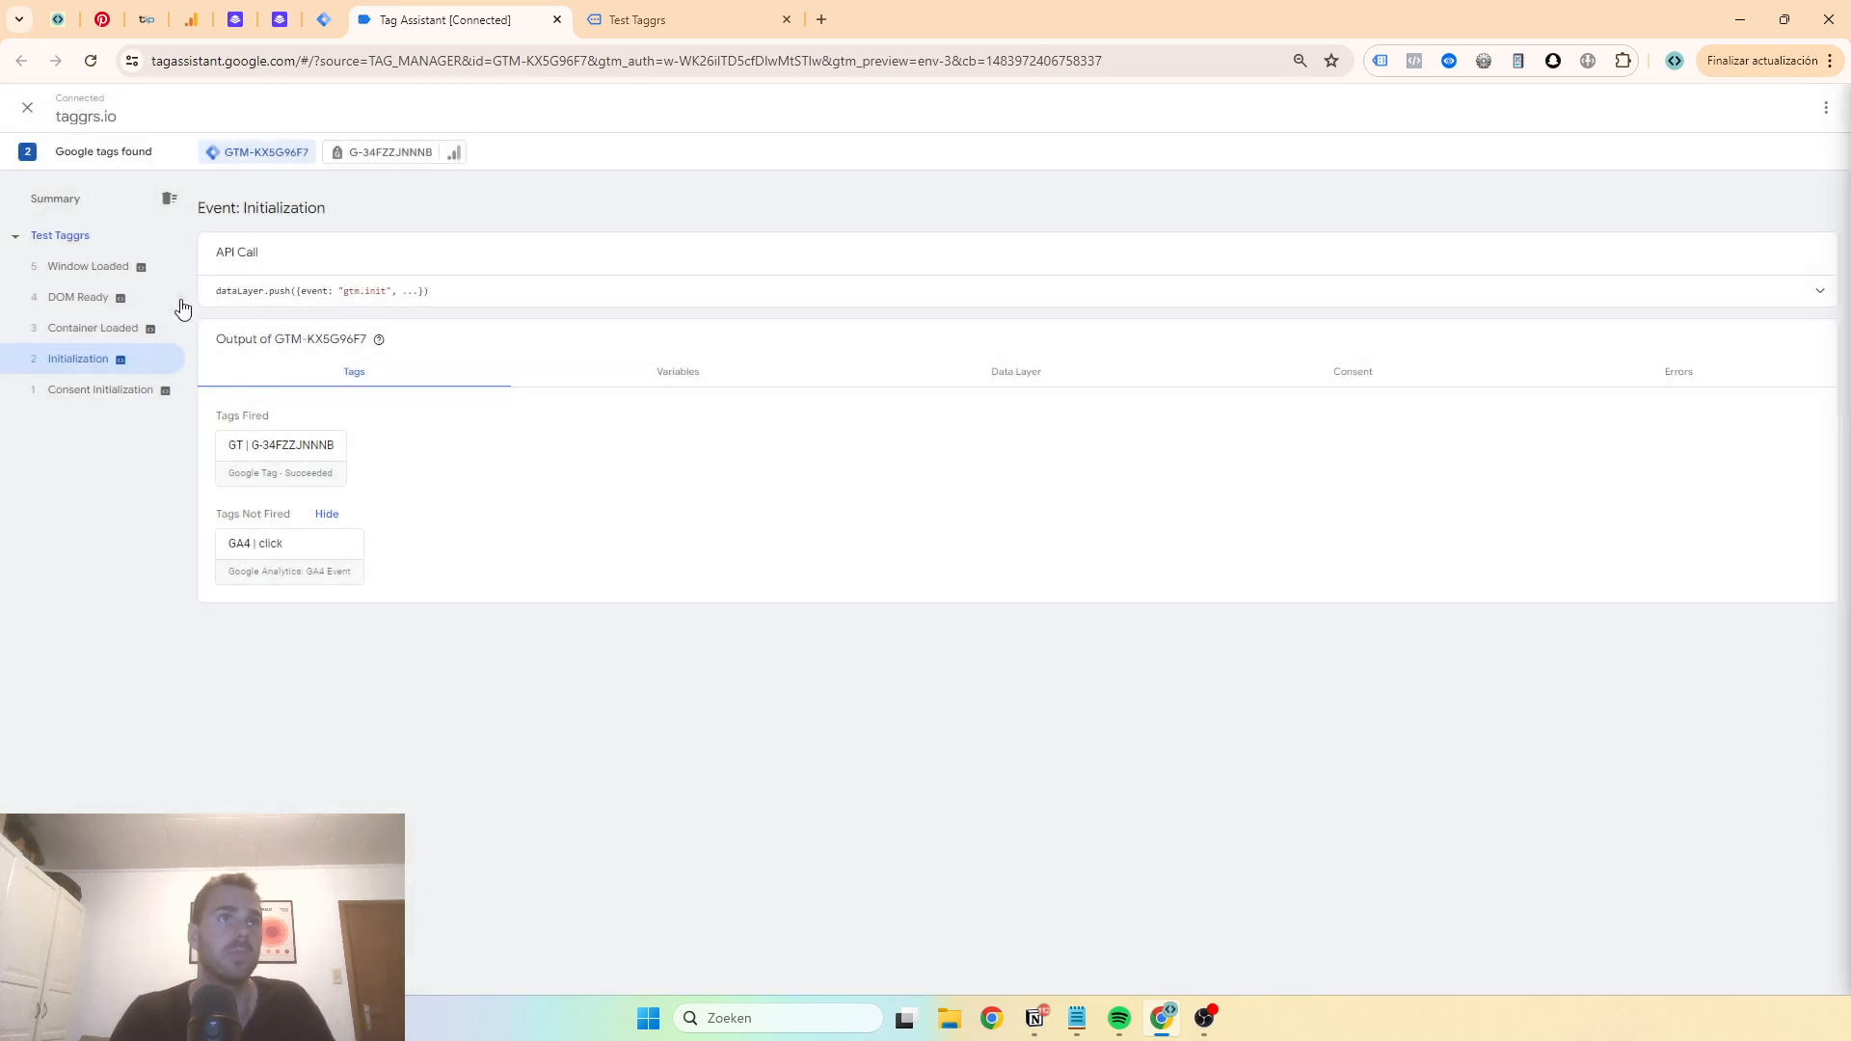
- Inspect the Page View hit sent by the G-34FZZJNNNB tag on the Config event, then return to the container summary
left_click(381, 152)
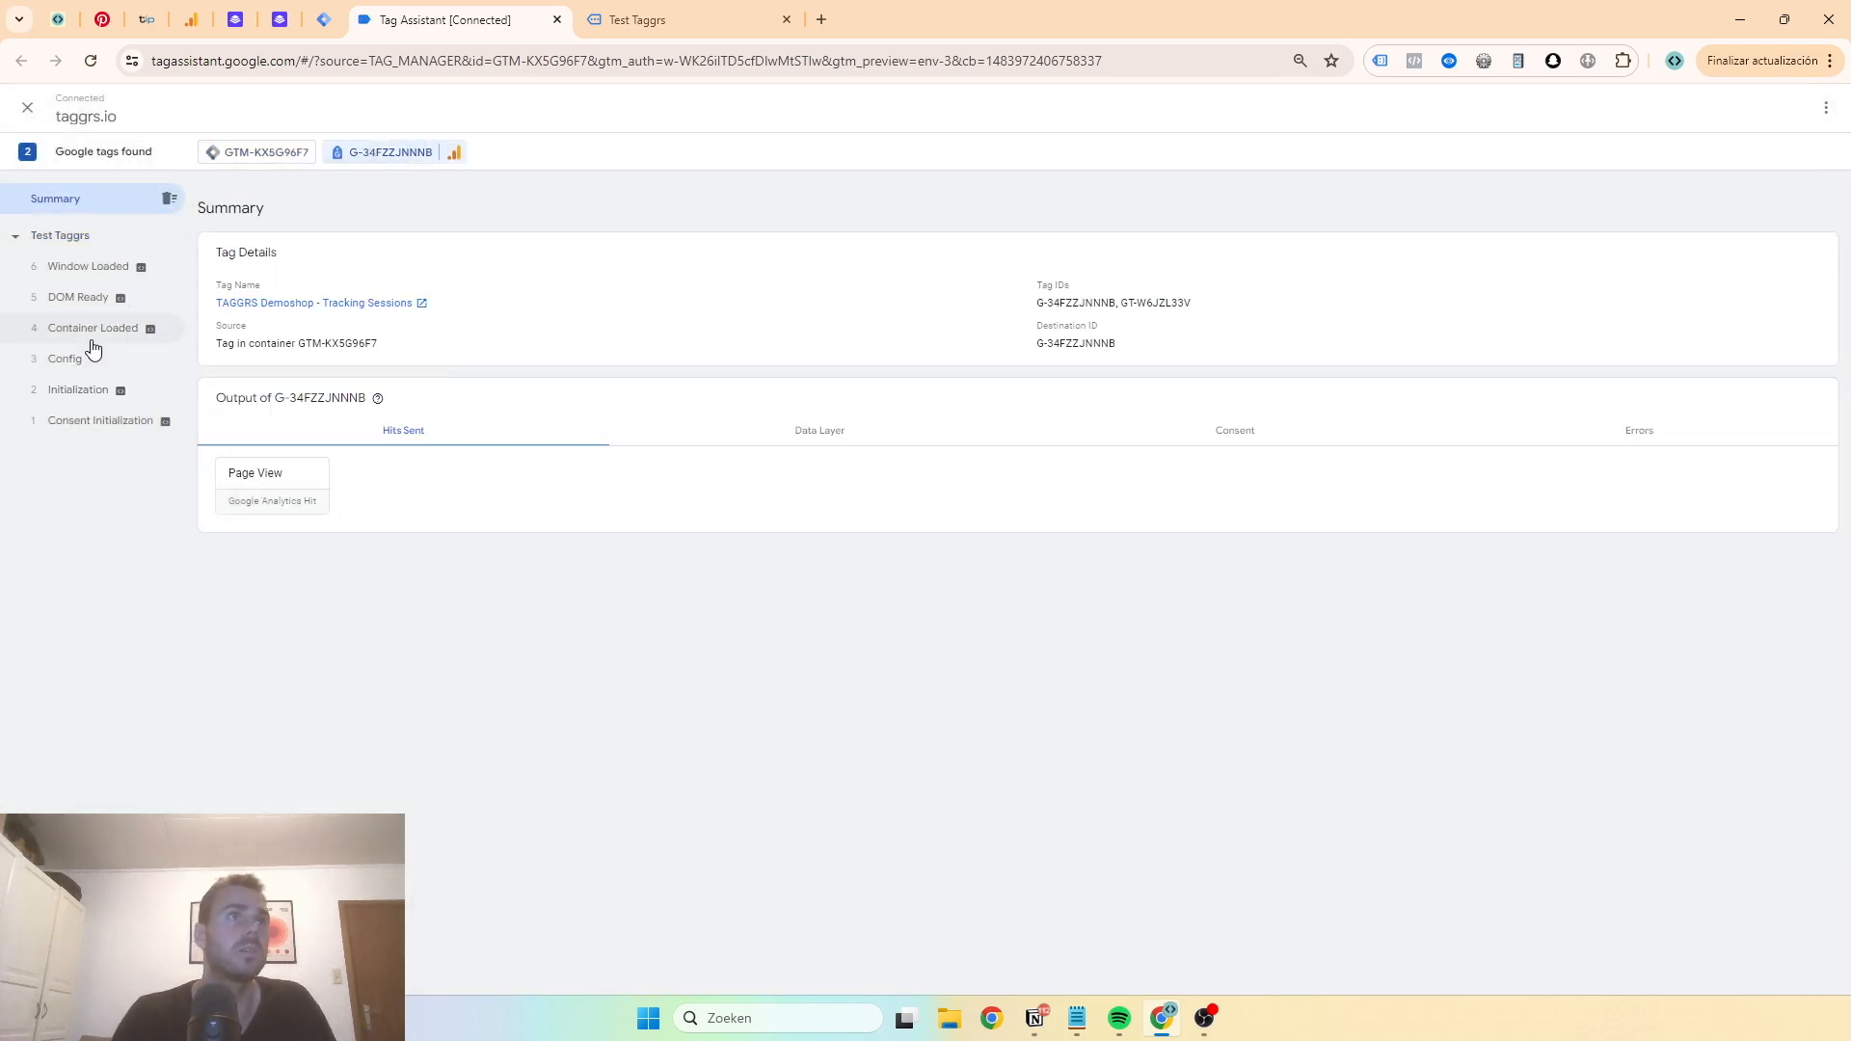
left_click(88, 329)
left_click(67, 359)
left_click(266, 415)
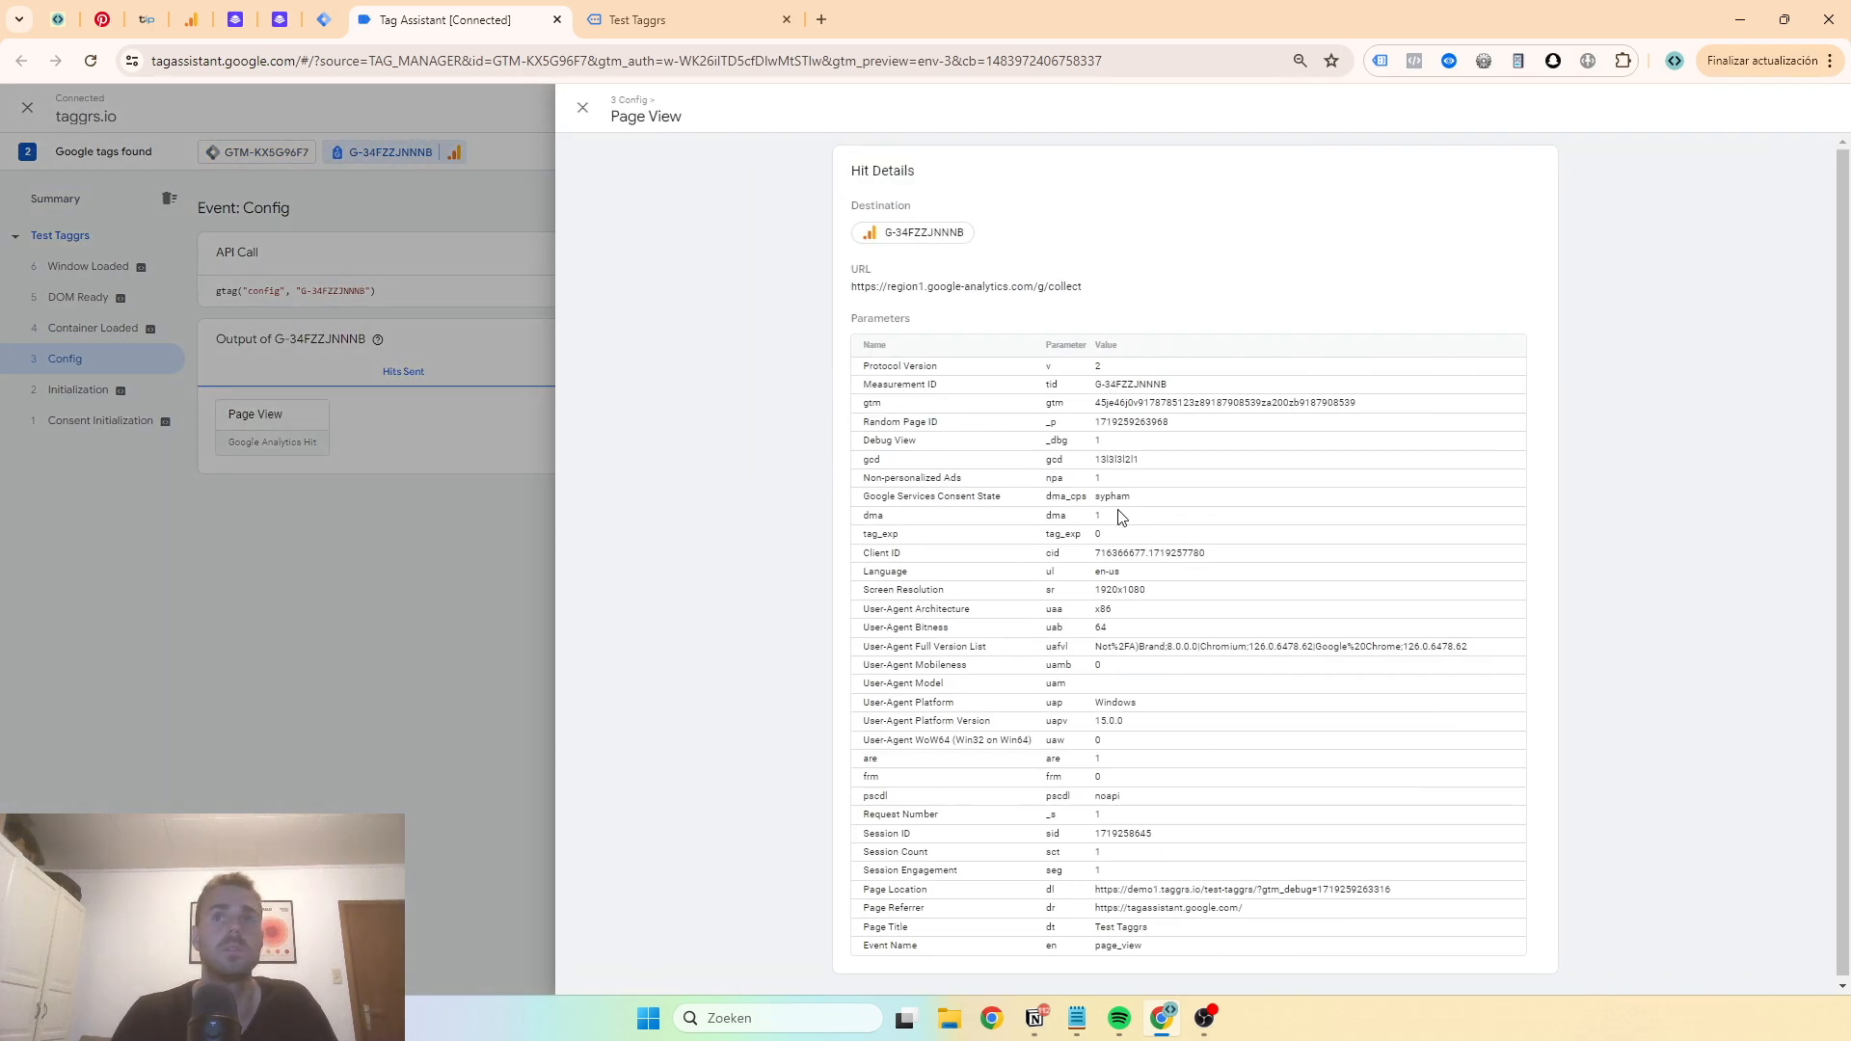
left_click(227, 197)
left_click(228, 154)
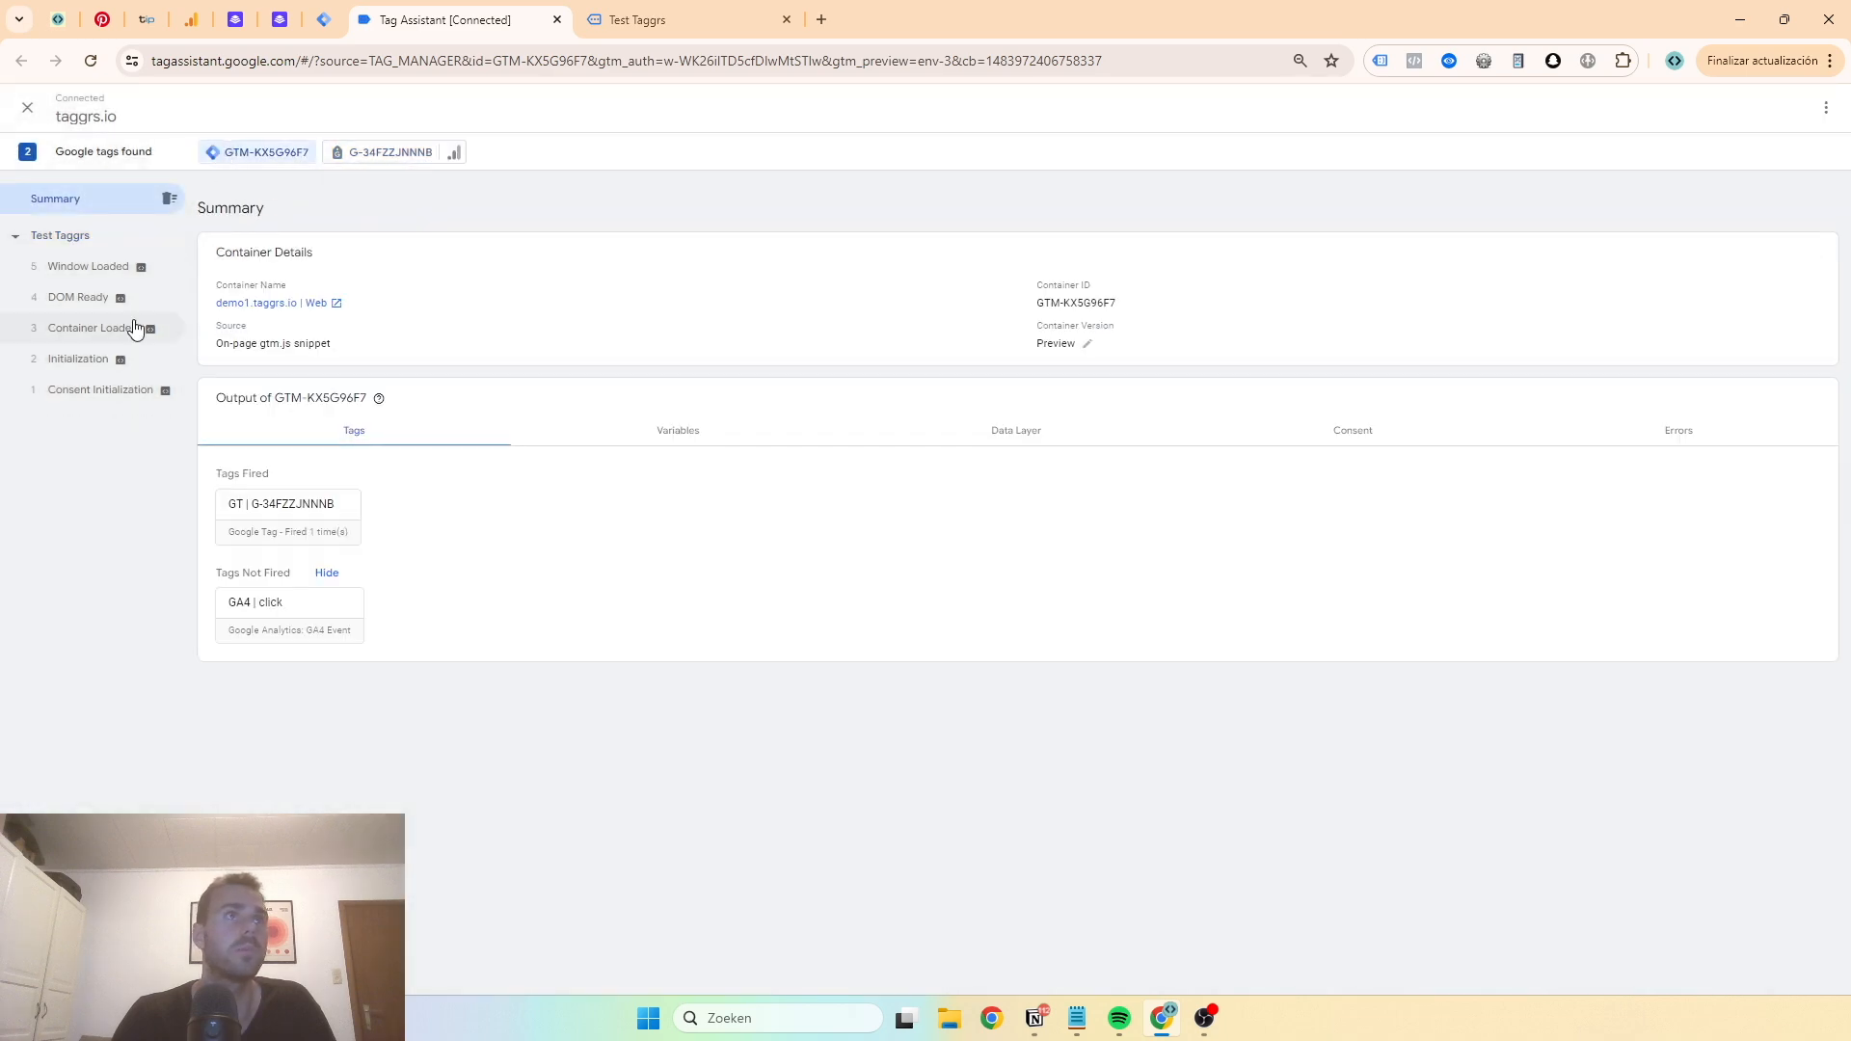
- Review the DOM Ready event's tags and the tag list in the Tag Manager workspace
left_click(153, 298)
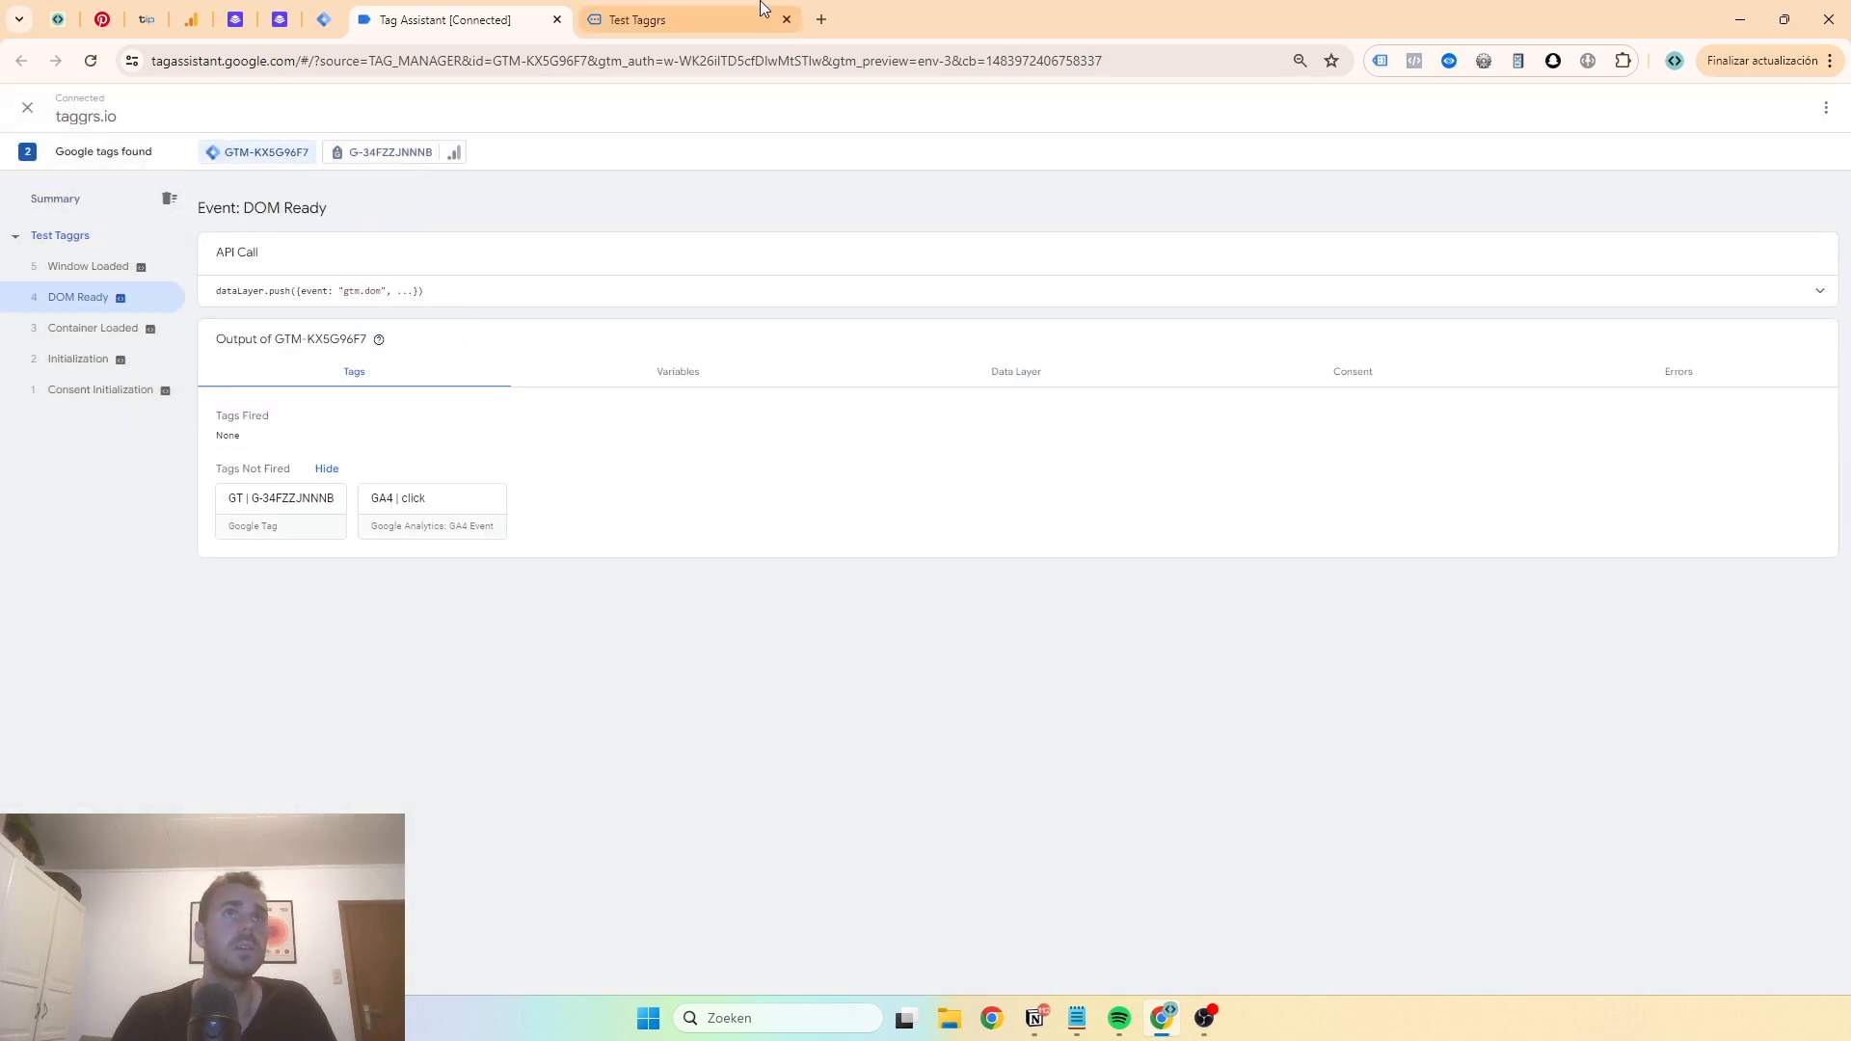
left_click(322, 20)
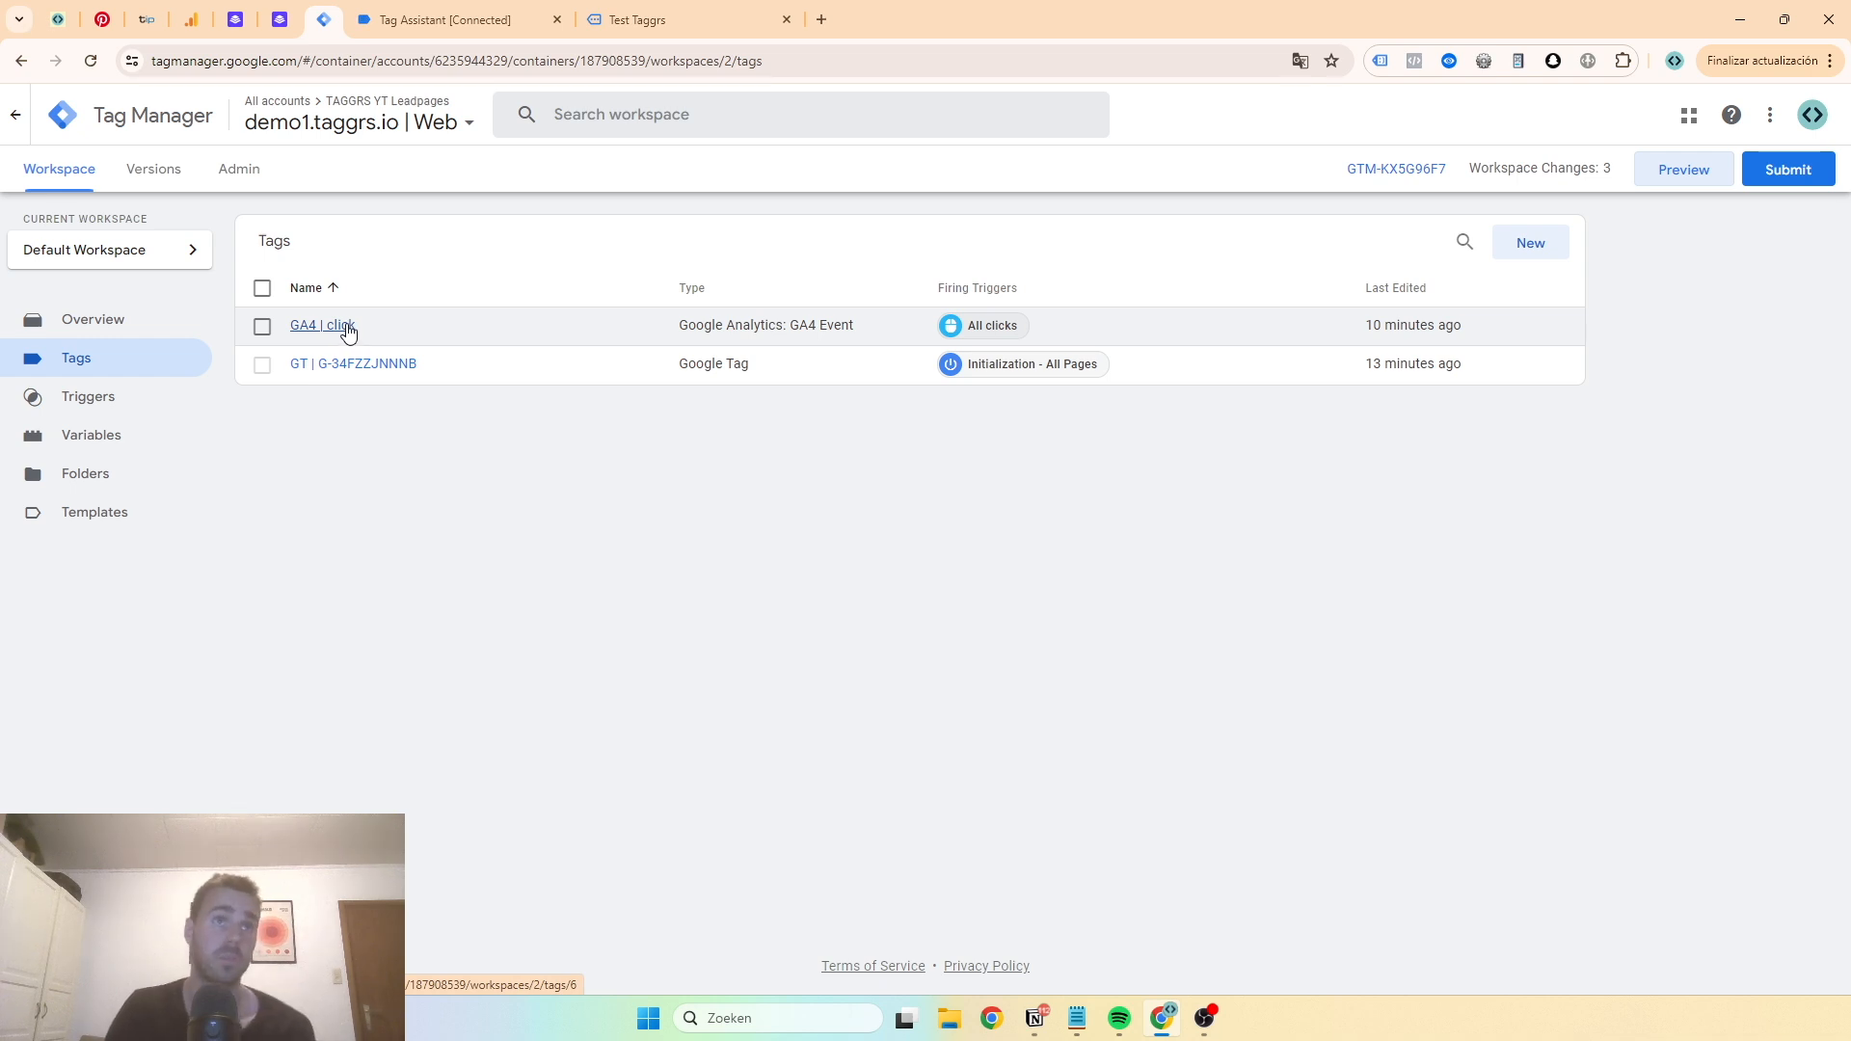
- Trigger clicks on the test page and inspect the GA4 | click tag fired on a Click event
left_click(612, 29)
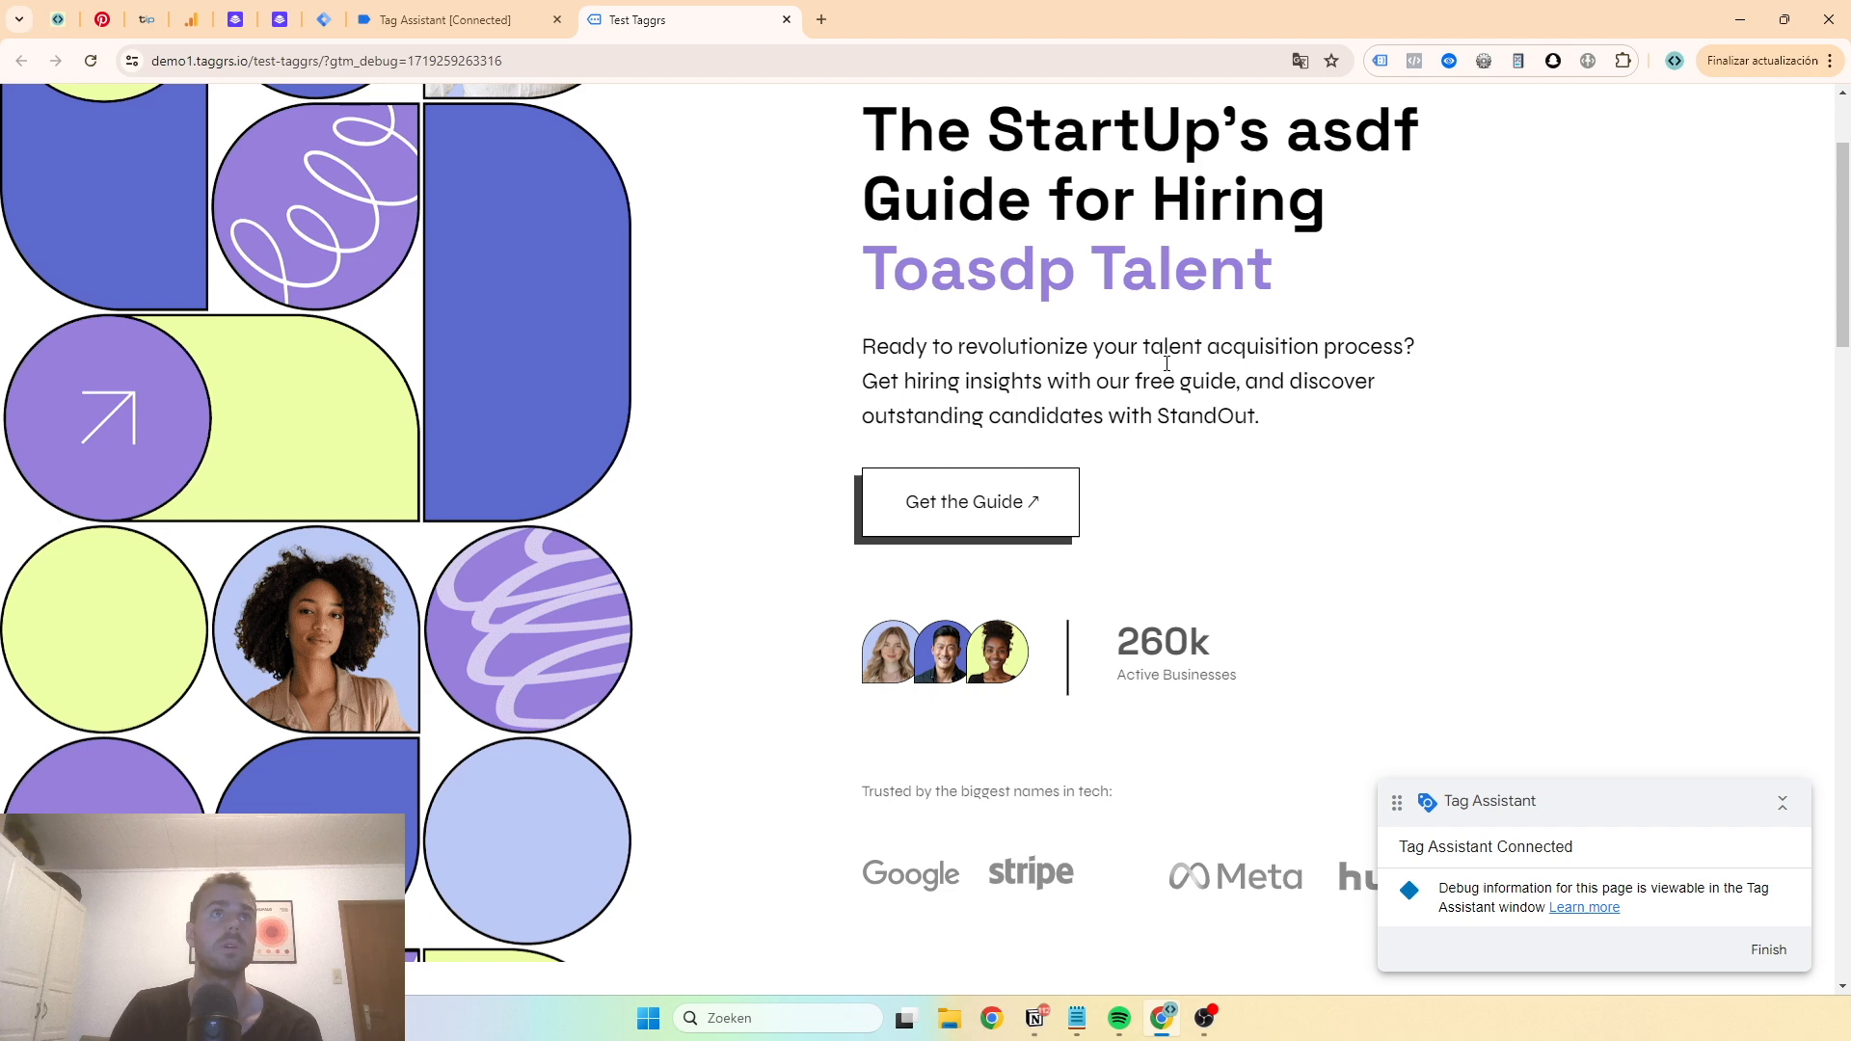
left_click(484, 37)
left_click(62, 356)
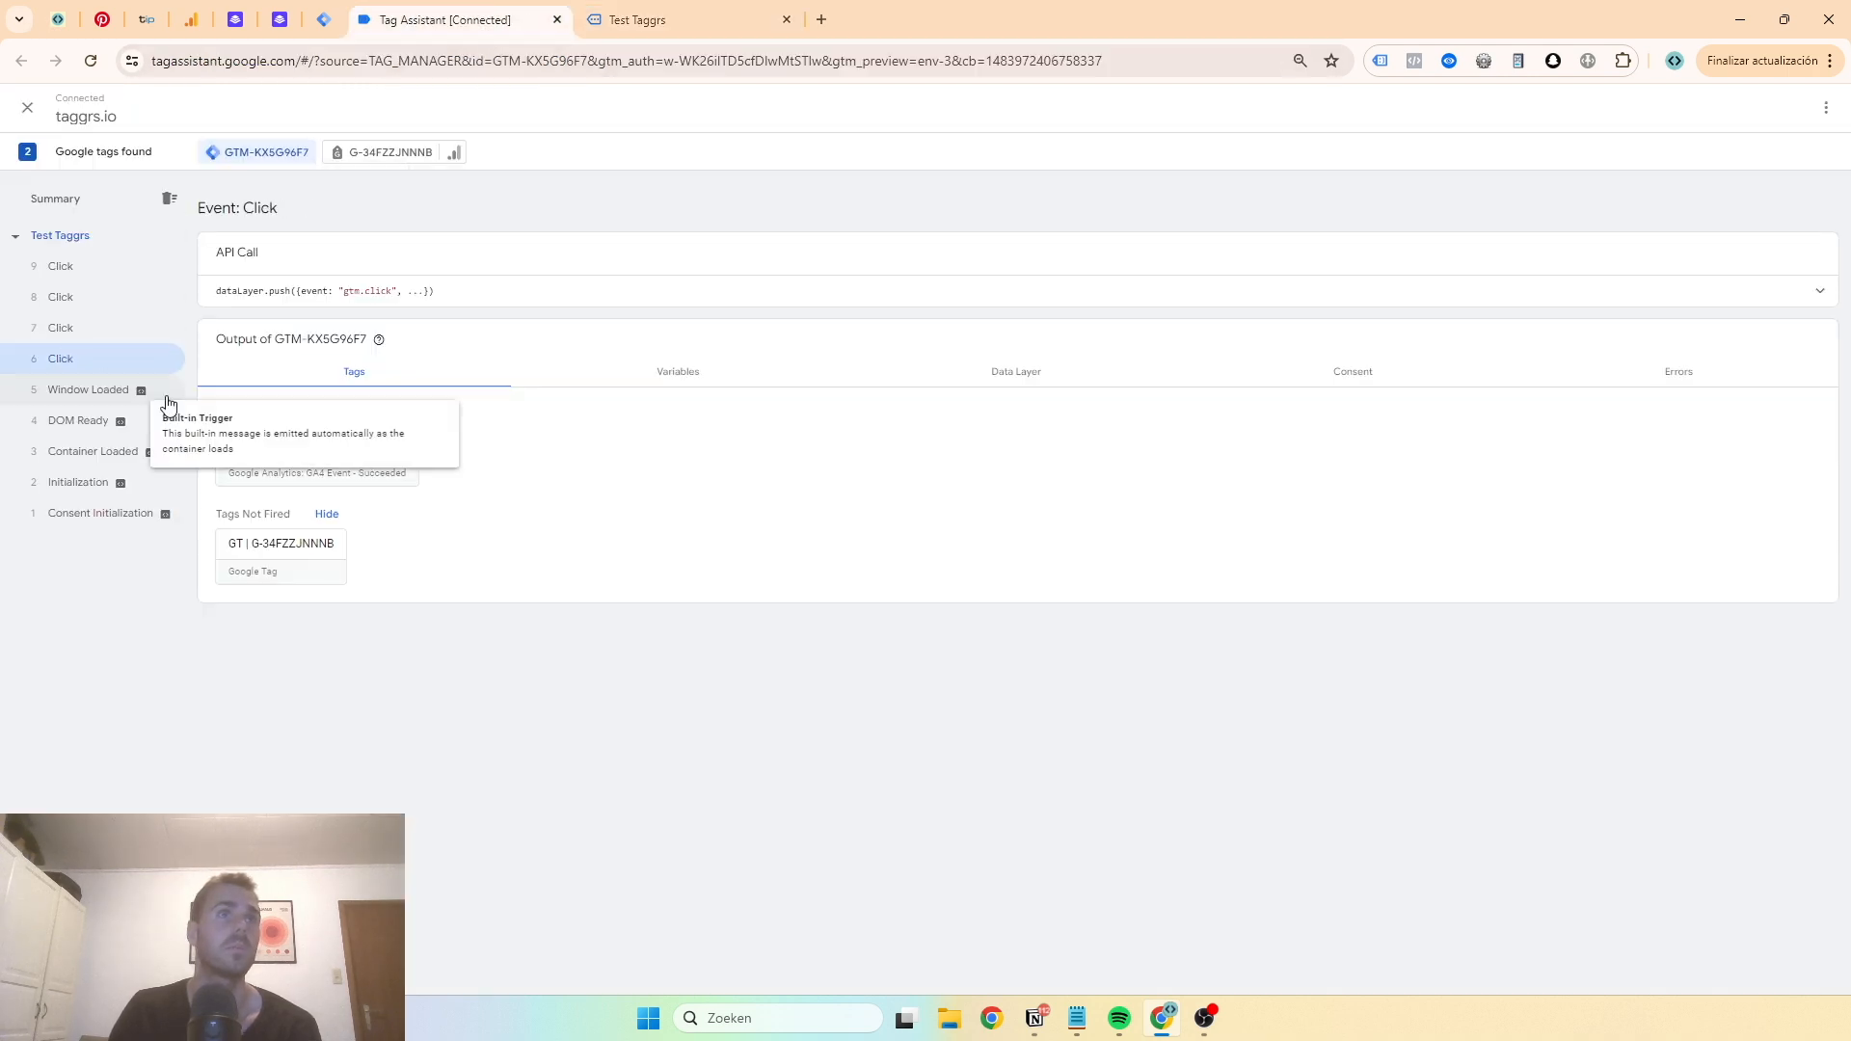
left_click(333, 470)
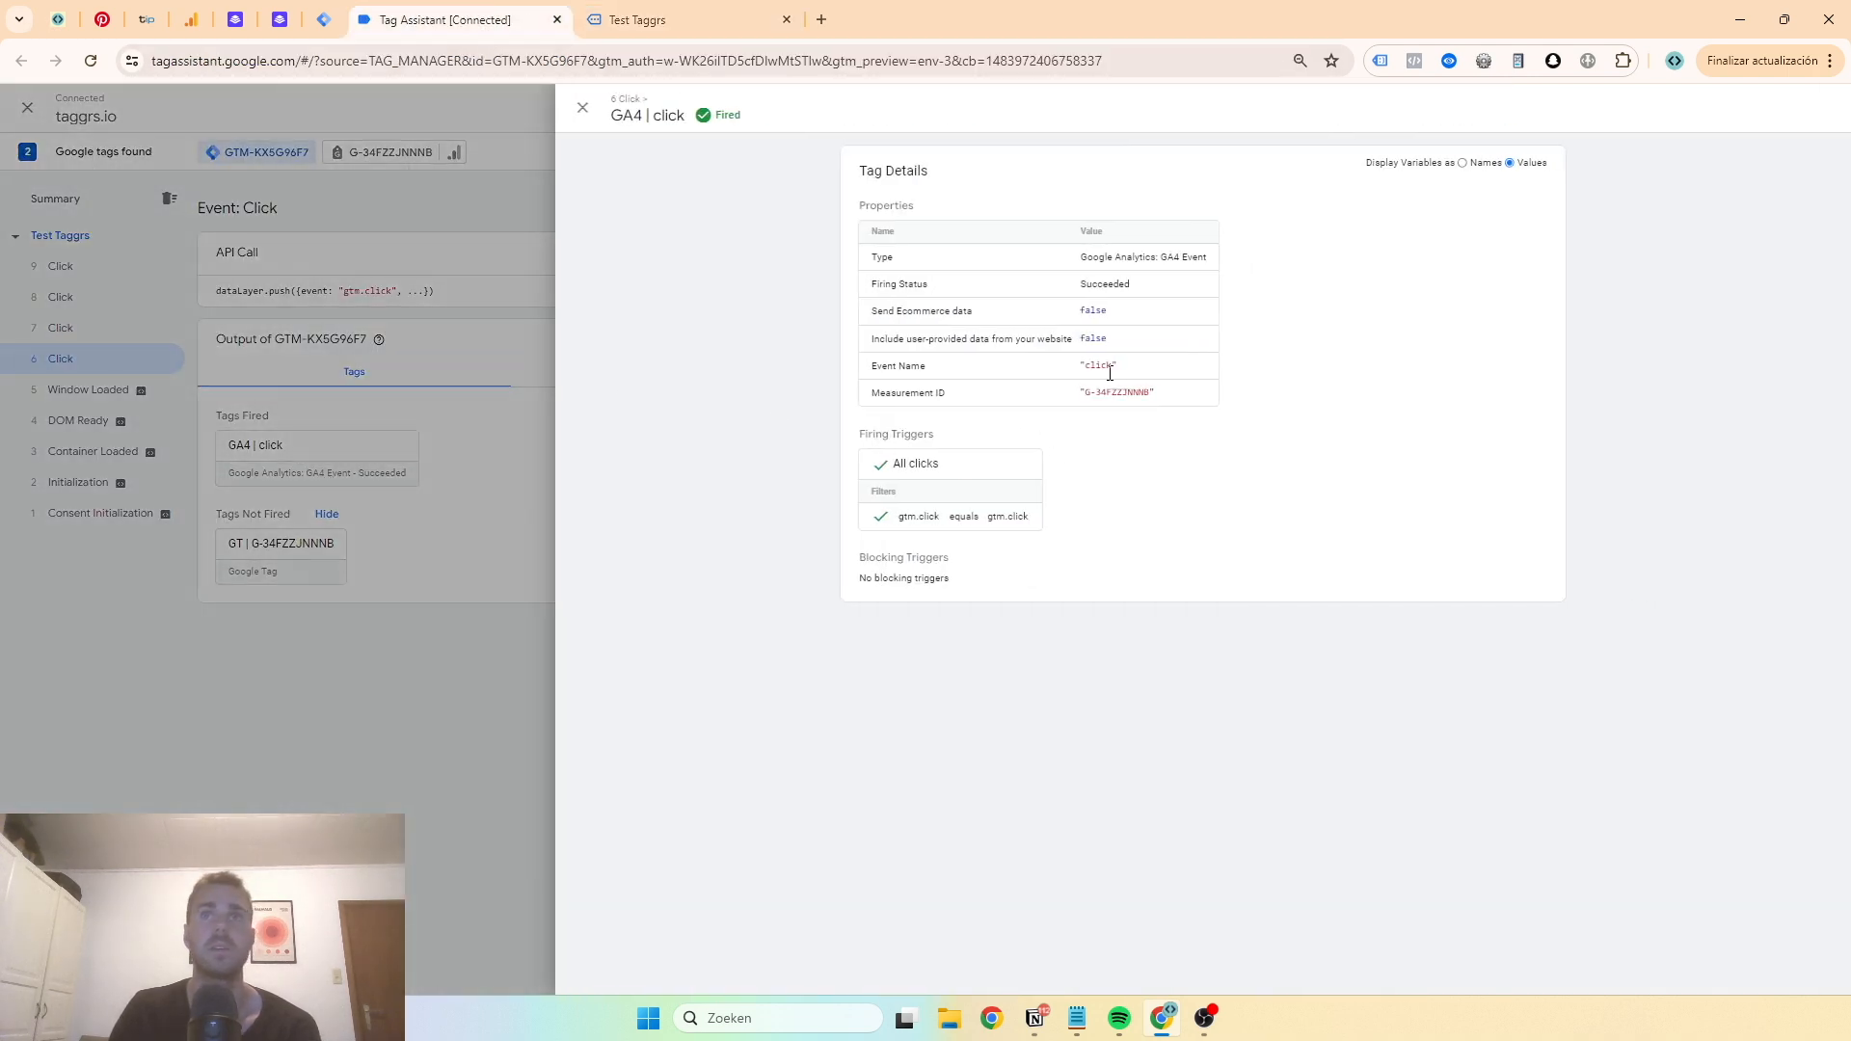
left_click(391, 359)
- Inspect the click hit sent by the G-34FZZJNNNB tag on an Outbound Clicks event
left_click(386, 151)
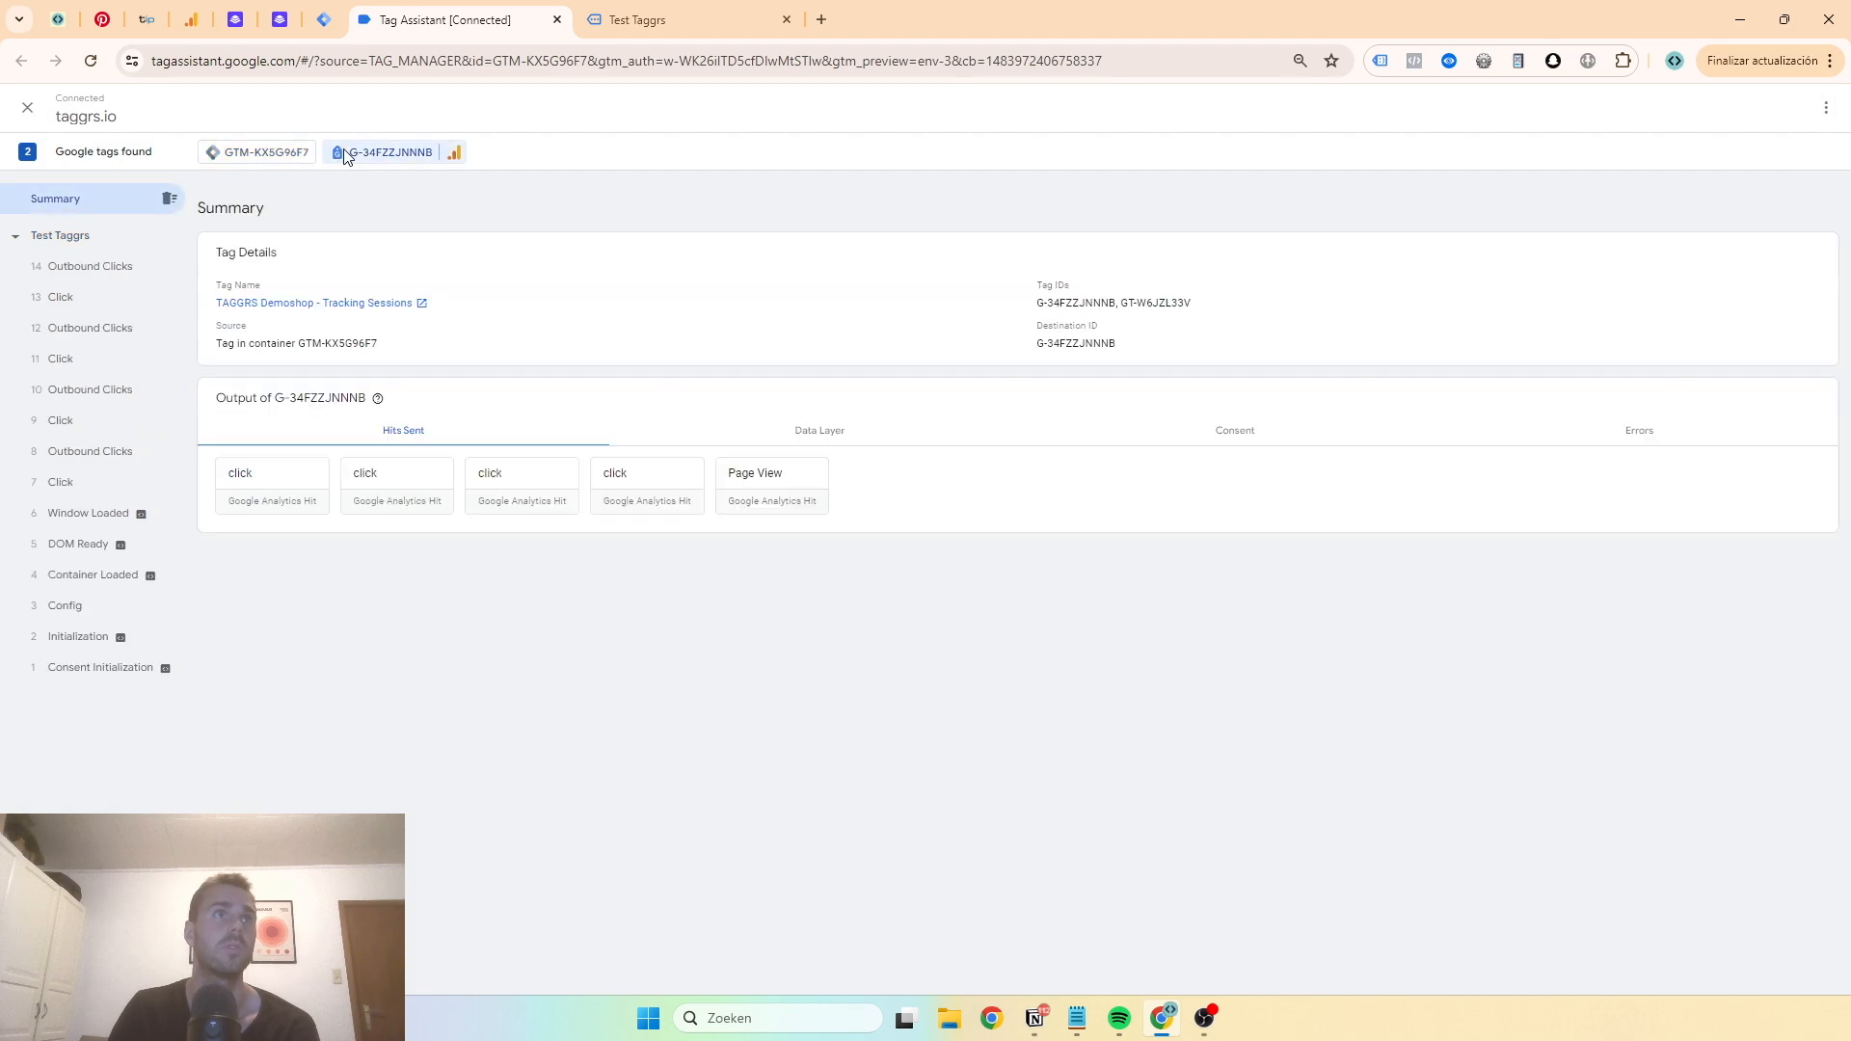
left_click(111, 357)
left_click(120, 330)
left_click(270, 439)
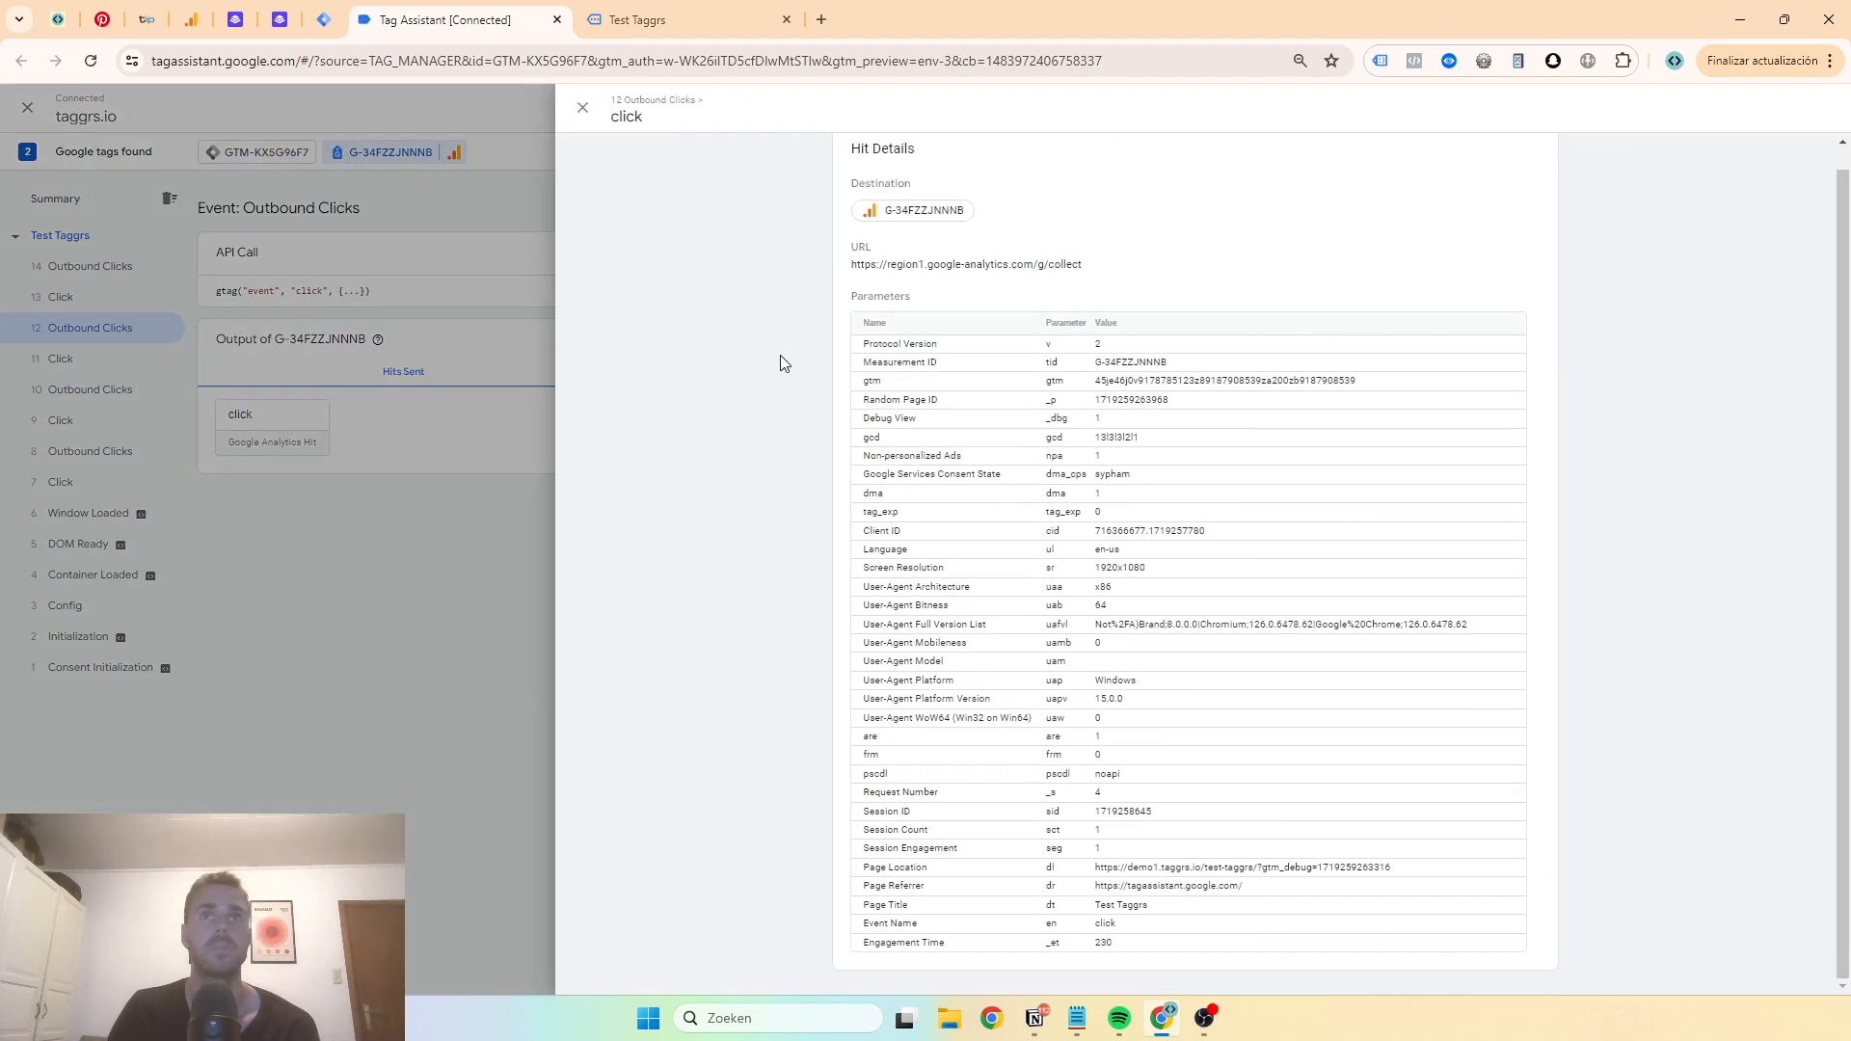
left_click(582, 107)
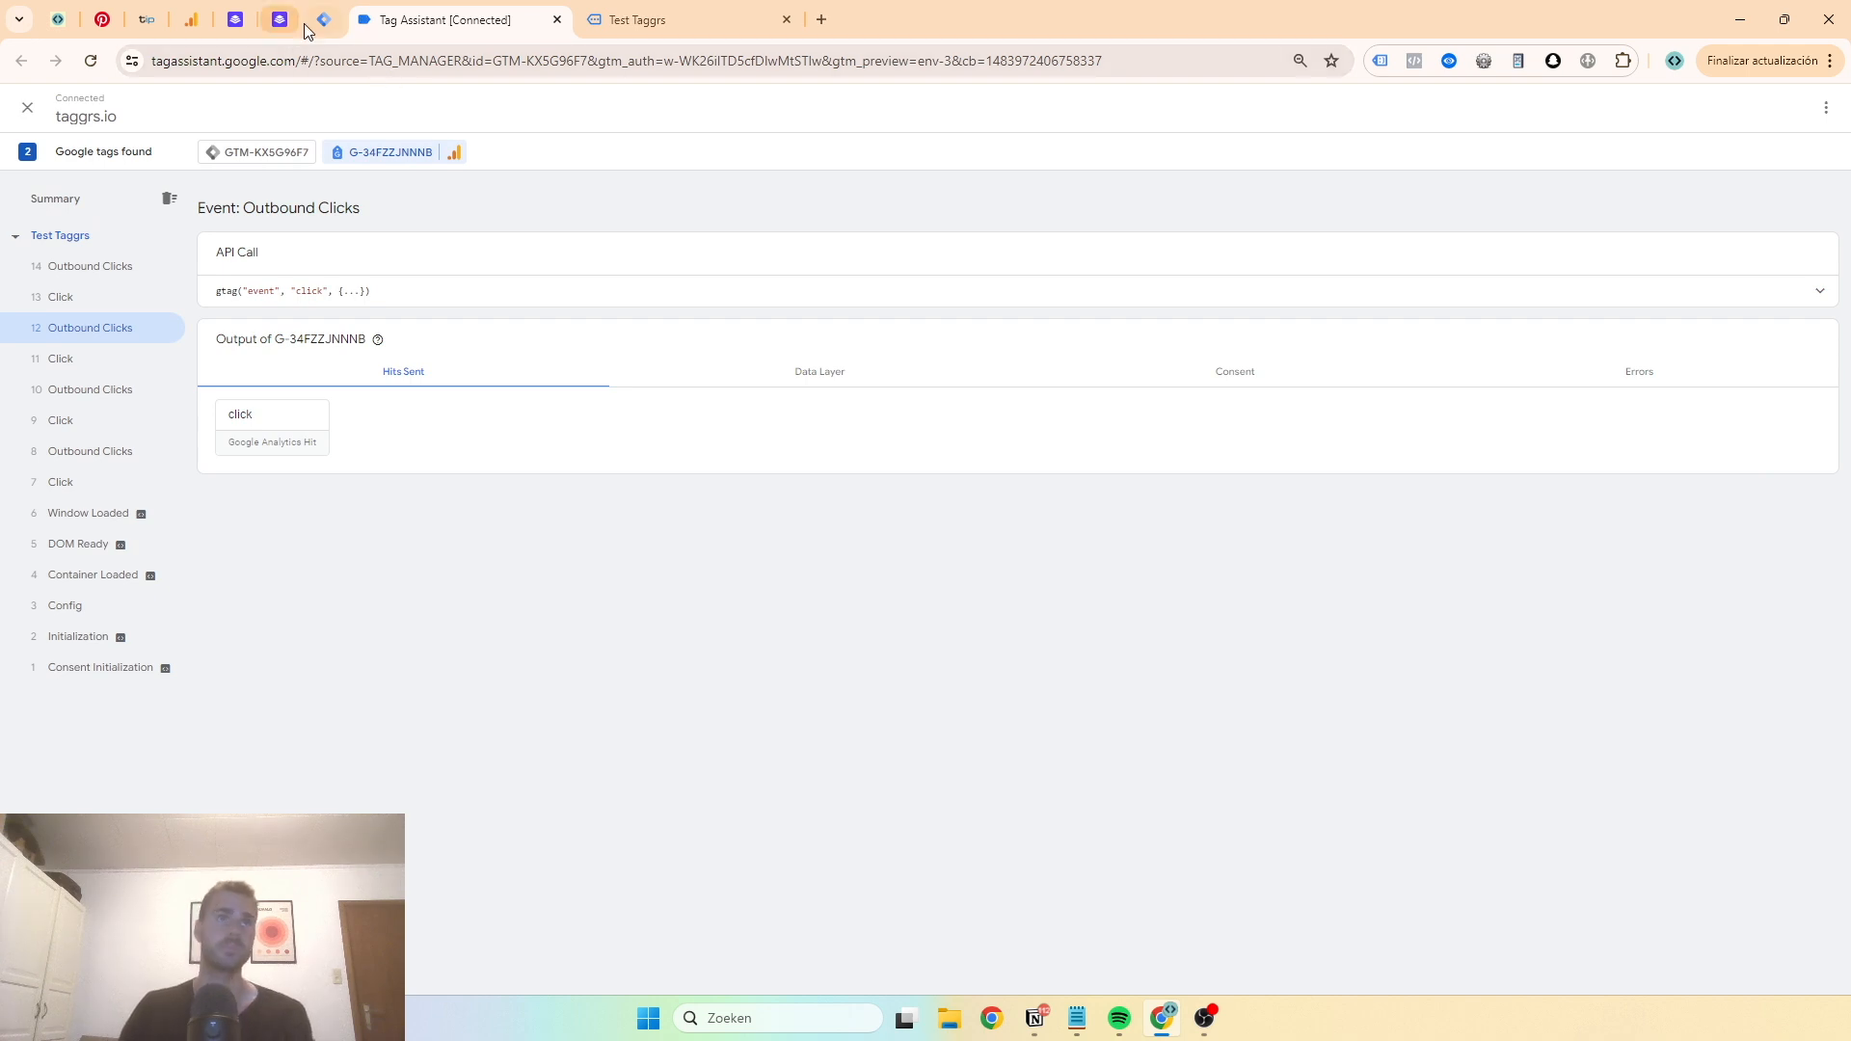
- Open the Admin section of the demo1.taggrs.io | Web container in Tag Manager
left_click(323, 19)
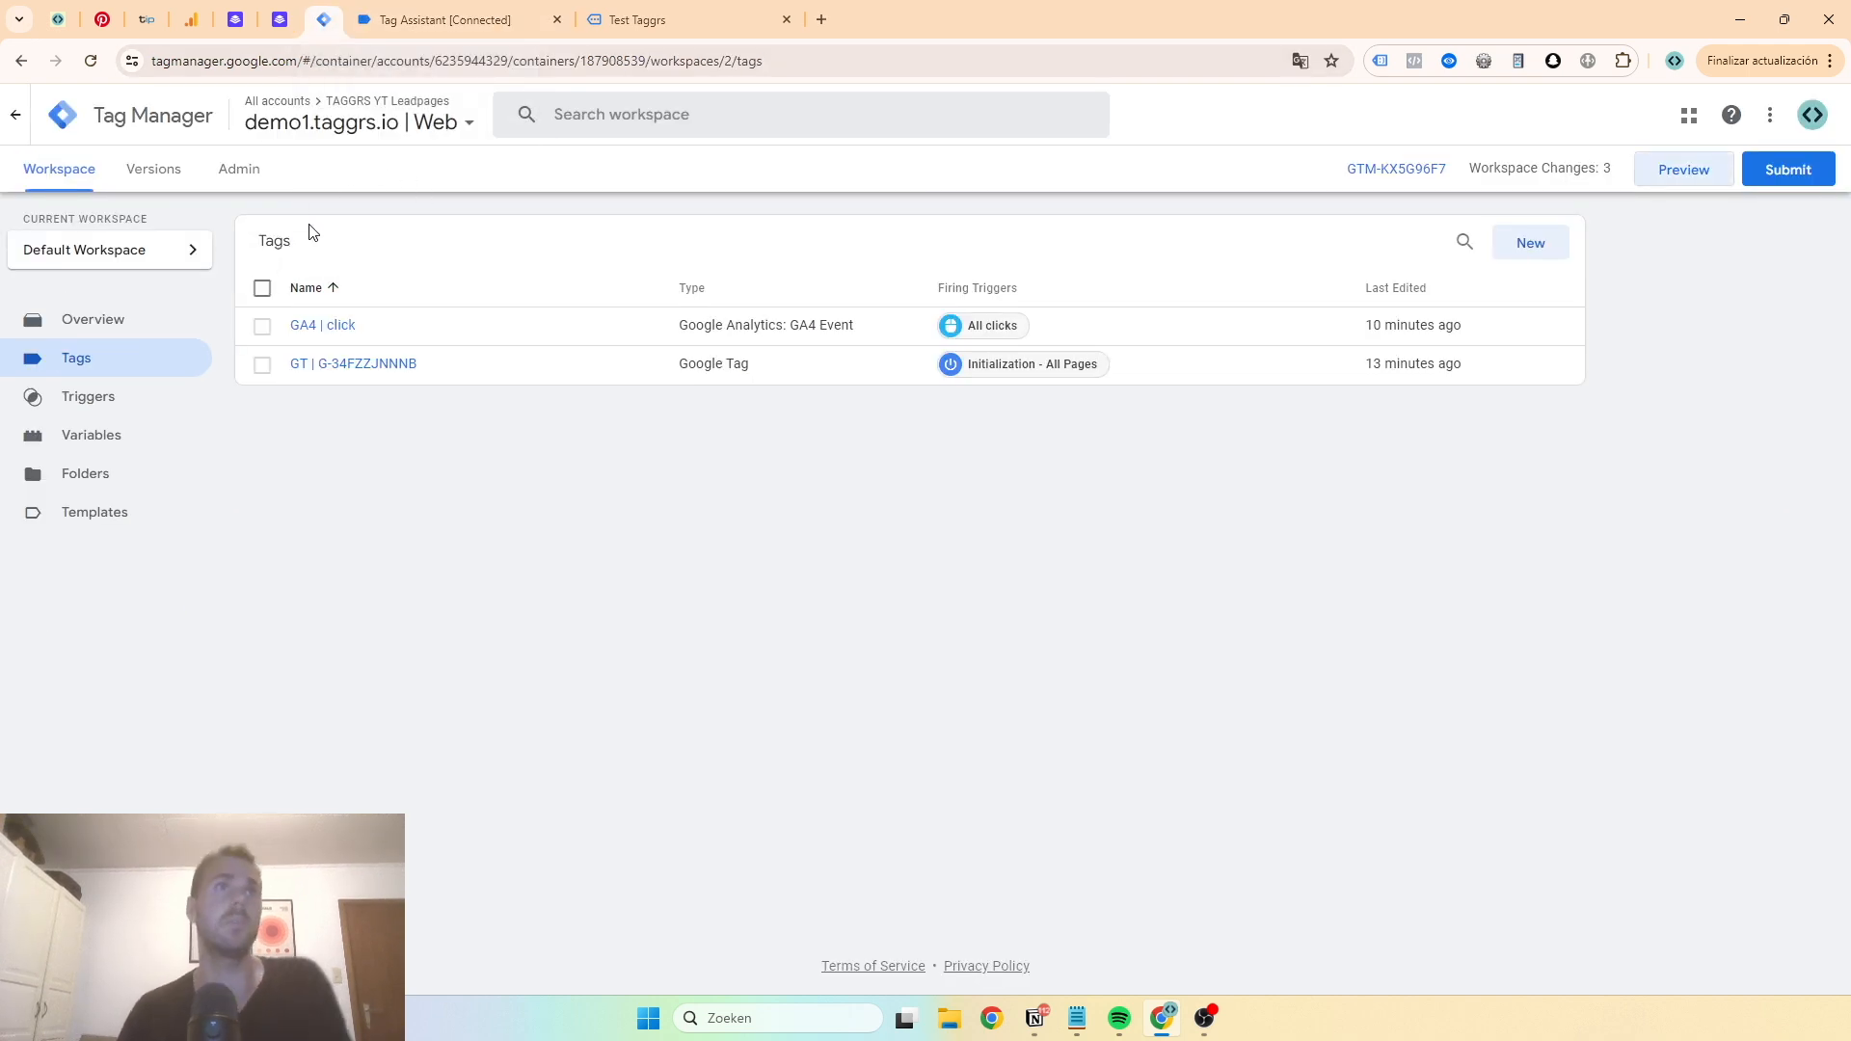
left_click(253, 171)
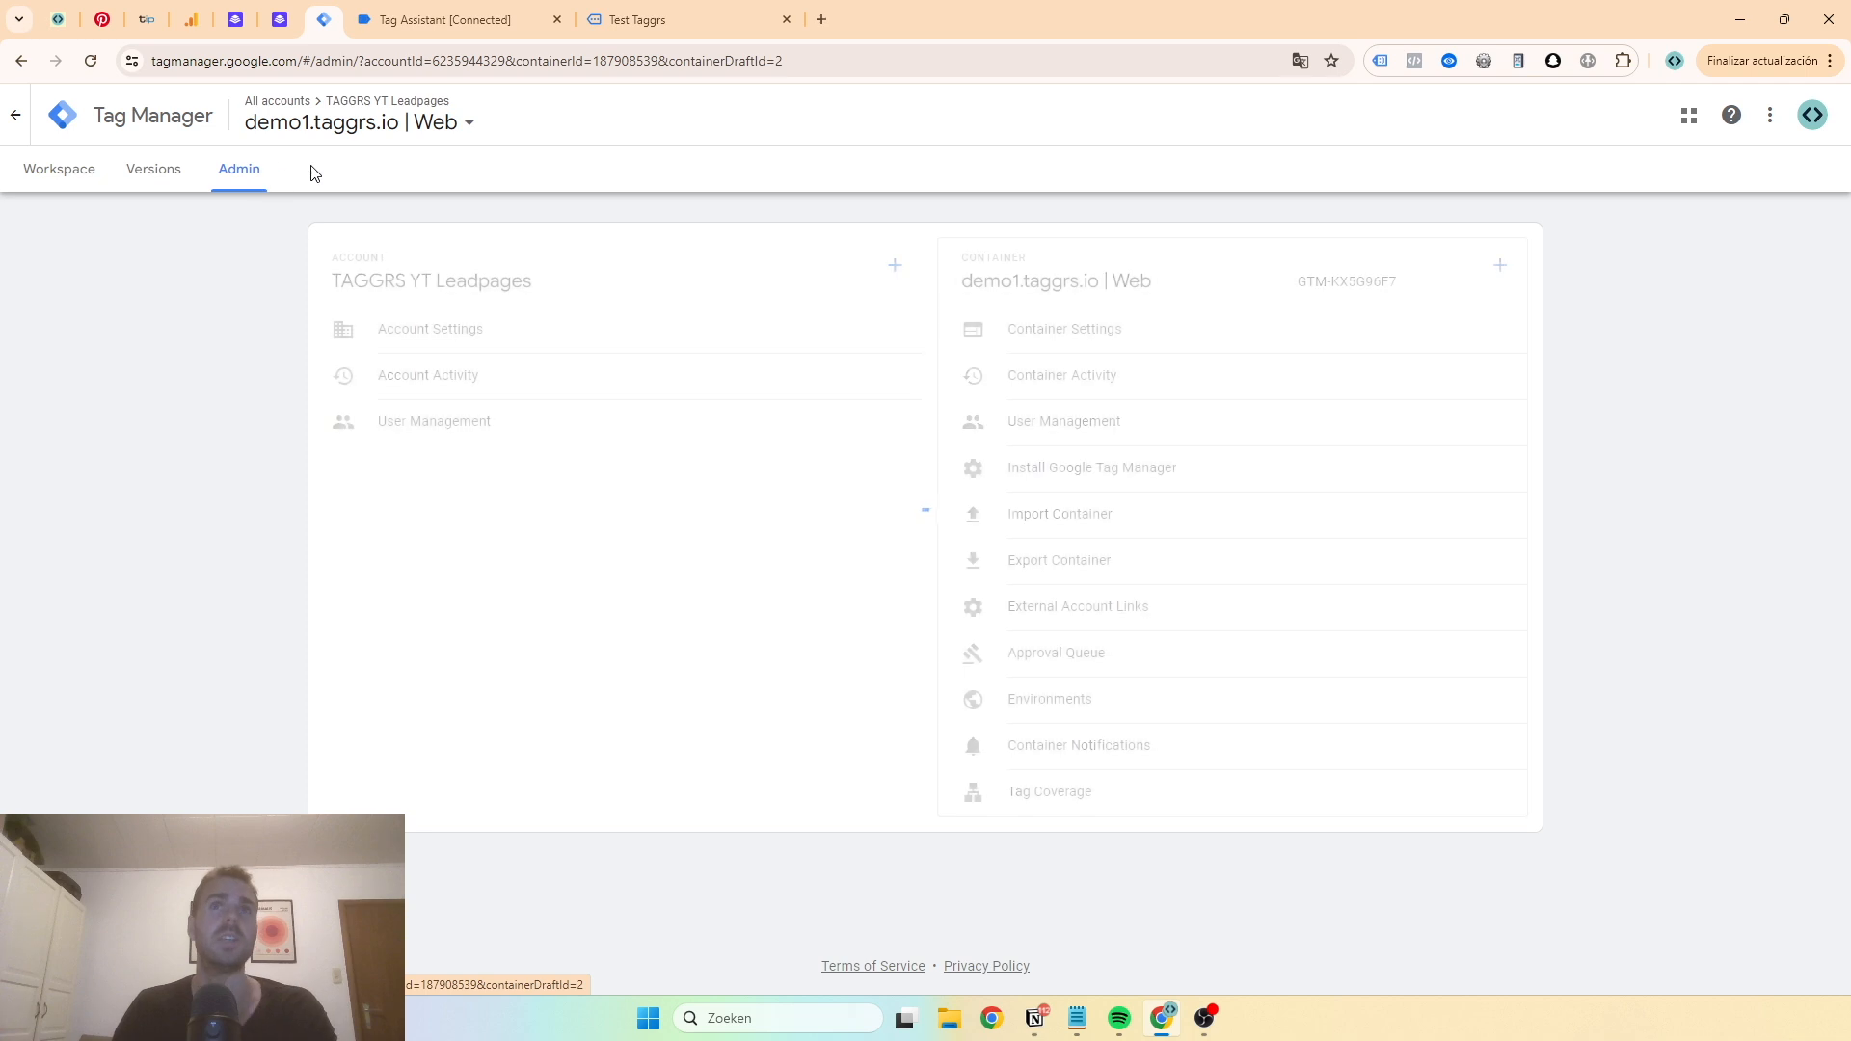
left_click(1500, 268)
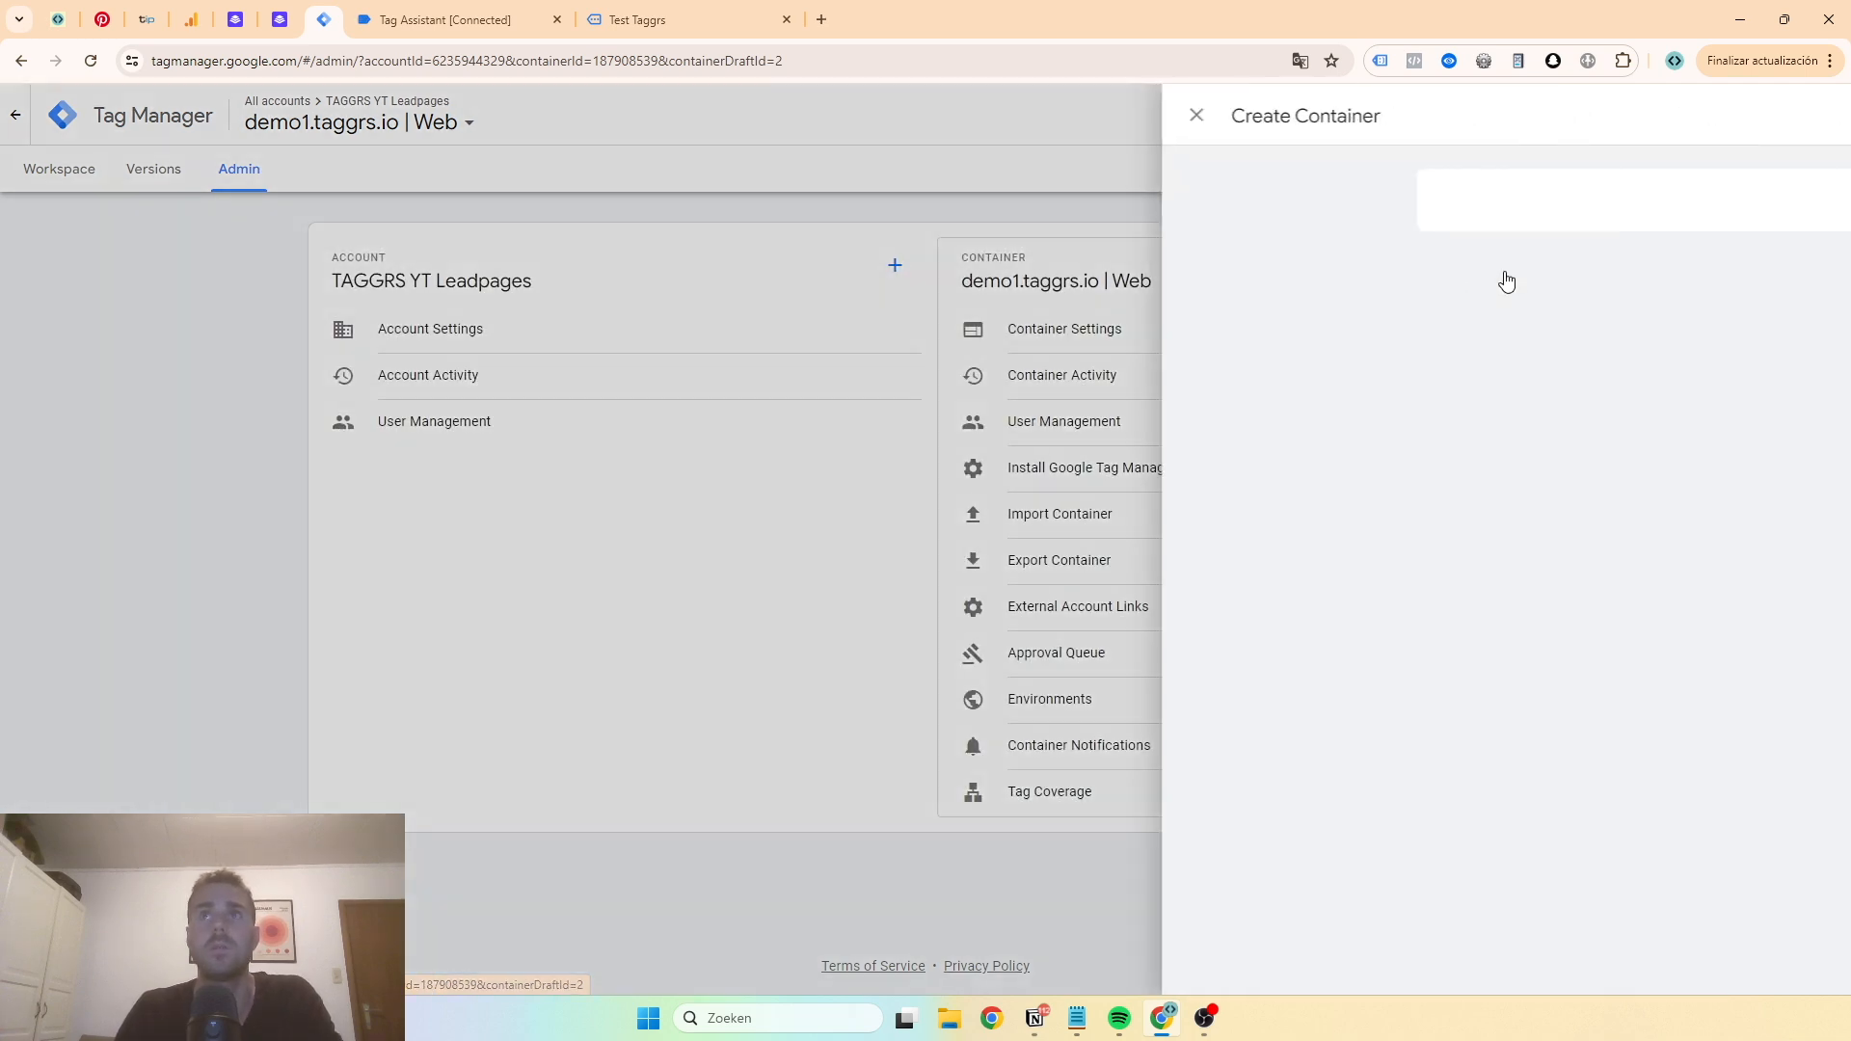
left_click(856, 280)
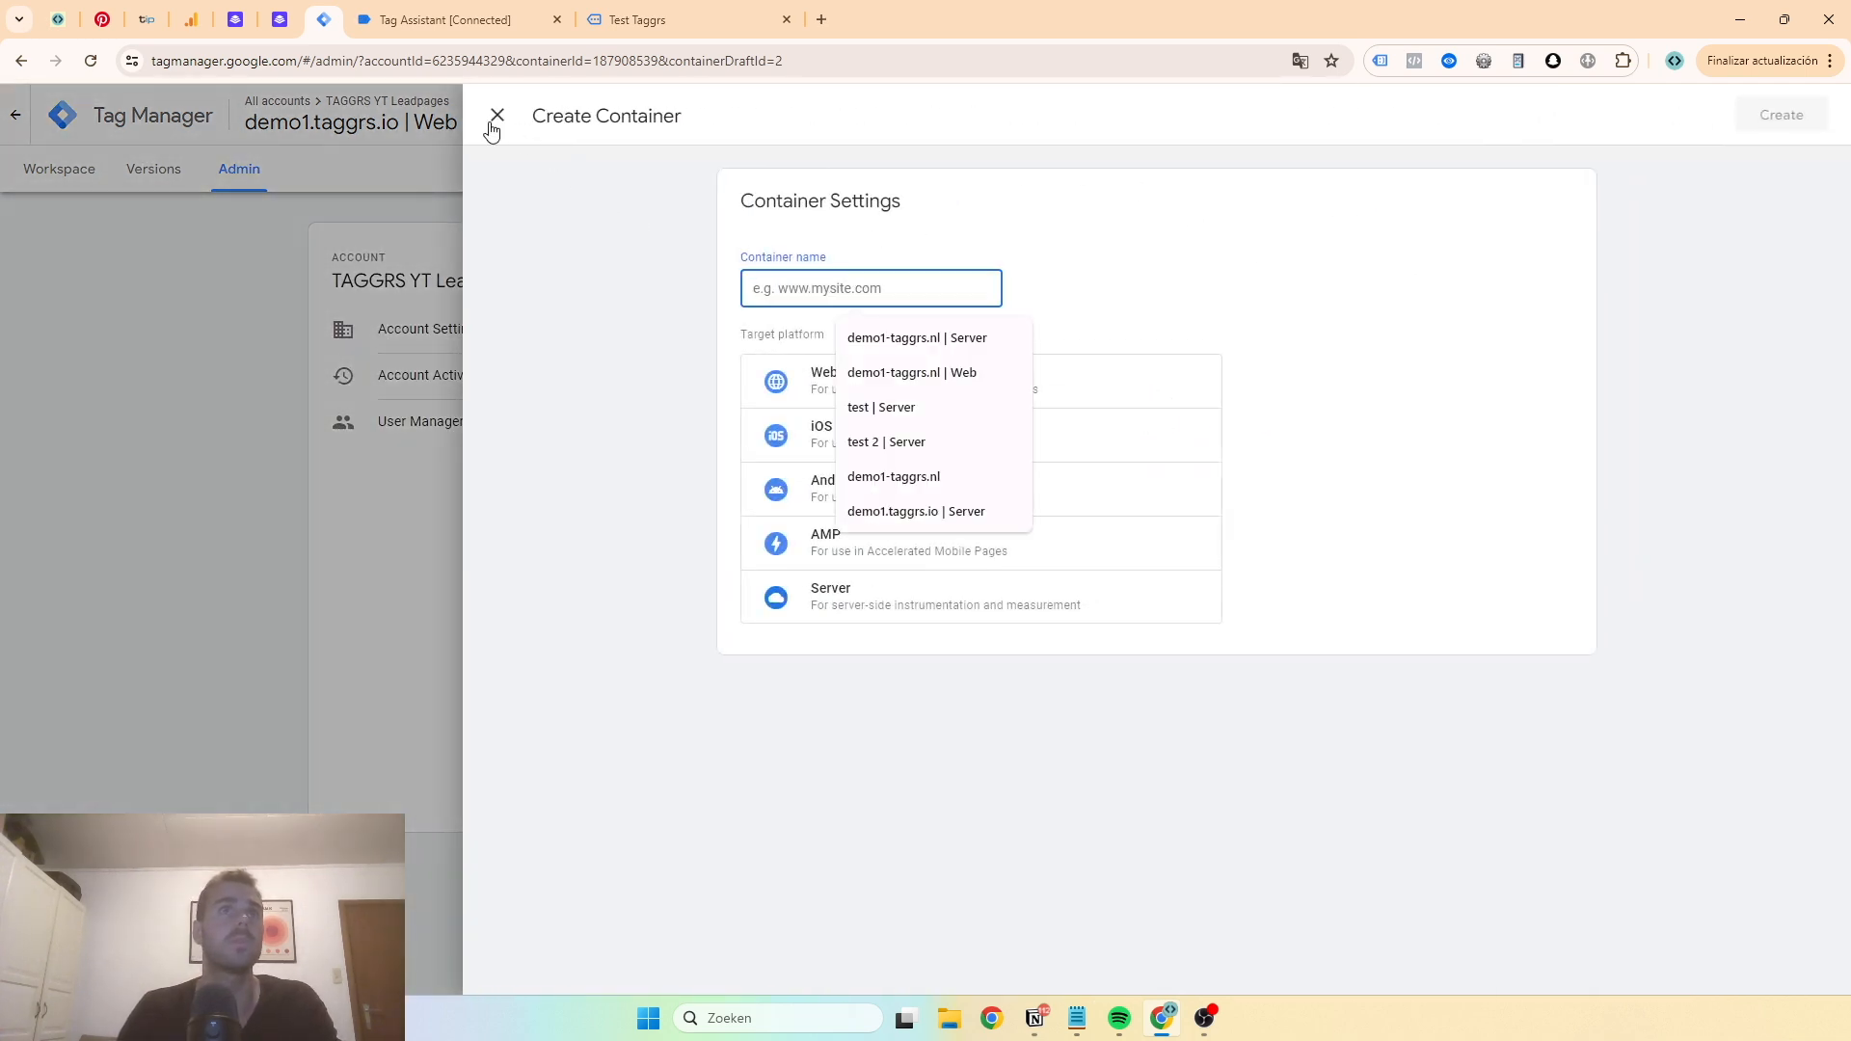
left_click(493, 119)
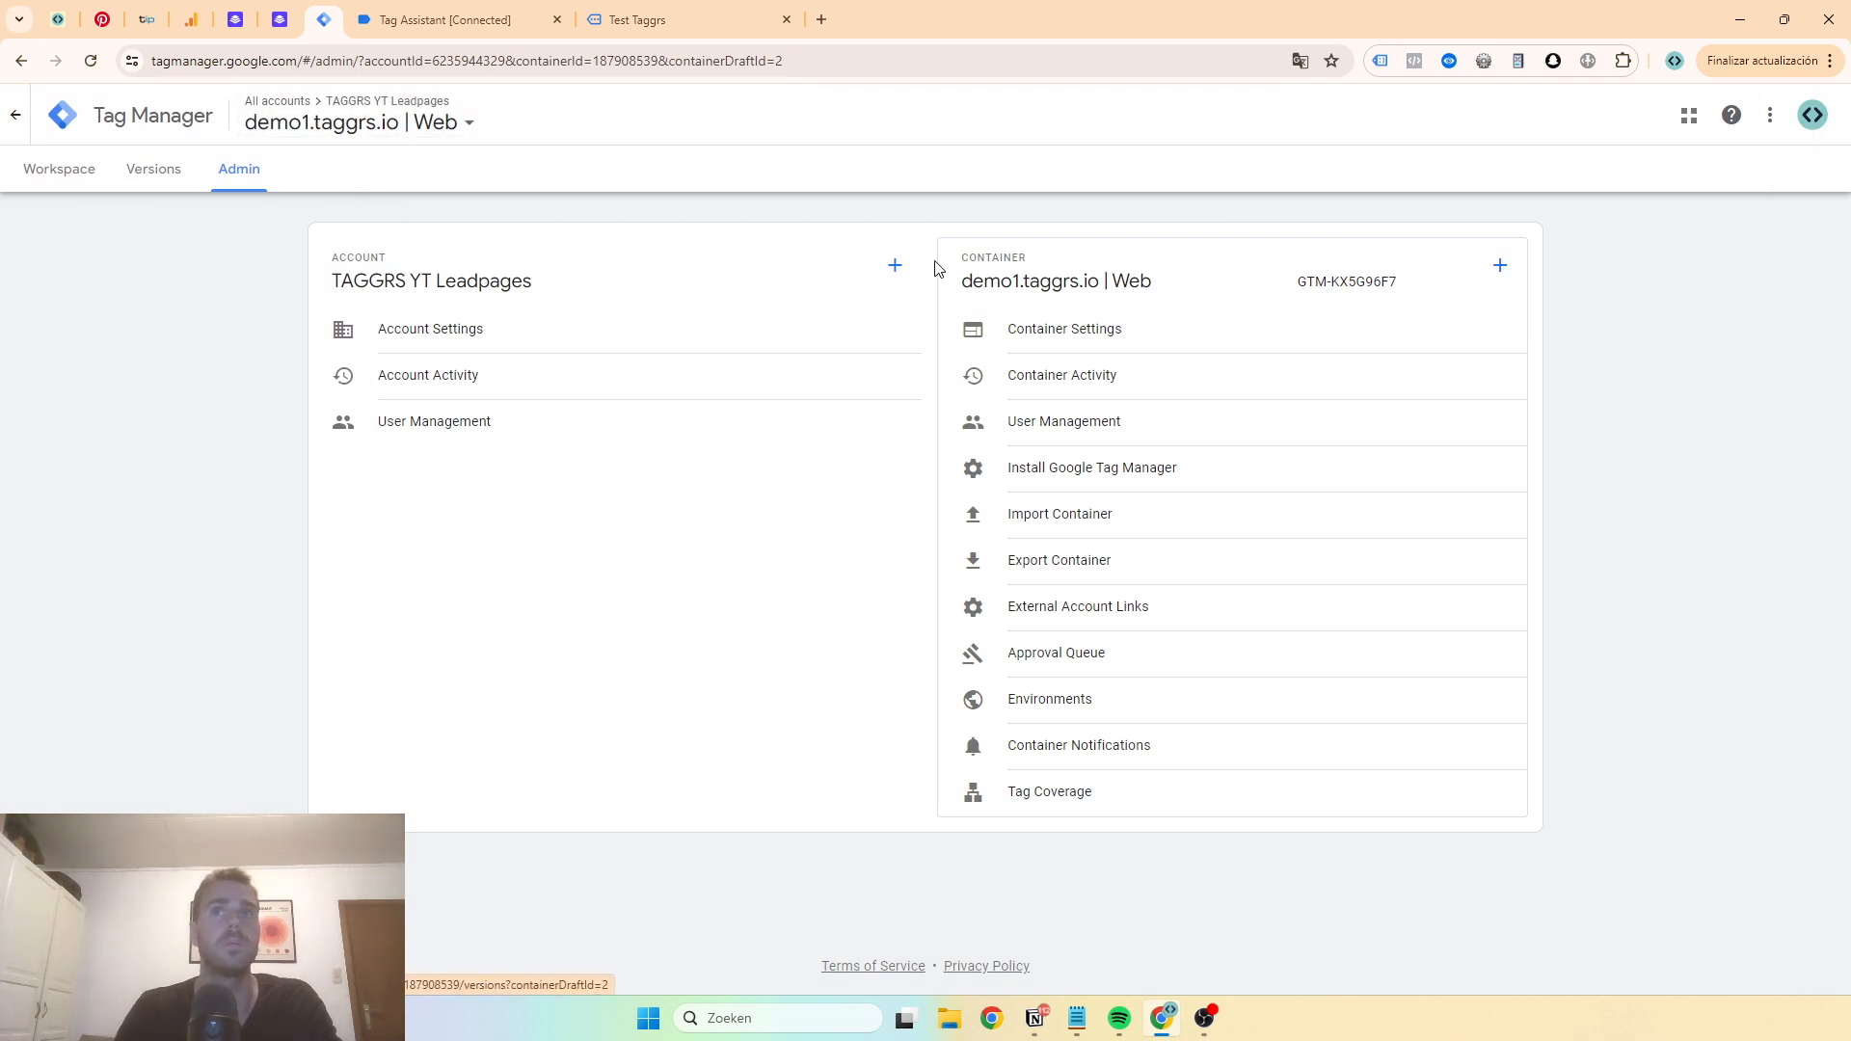
- Copy the web container's name from its Container Settings and close the editor
left_click(993, 304)
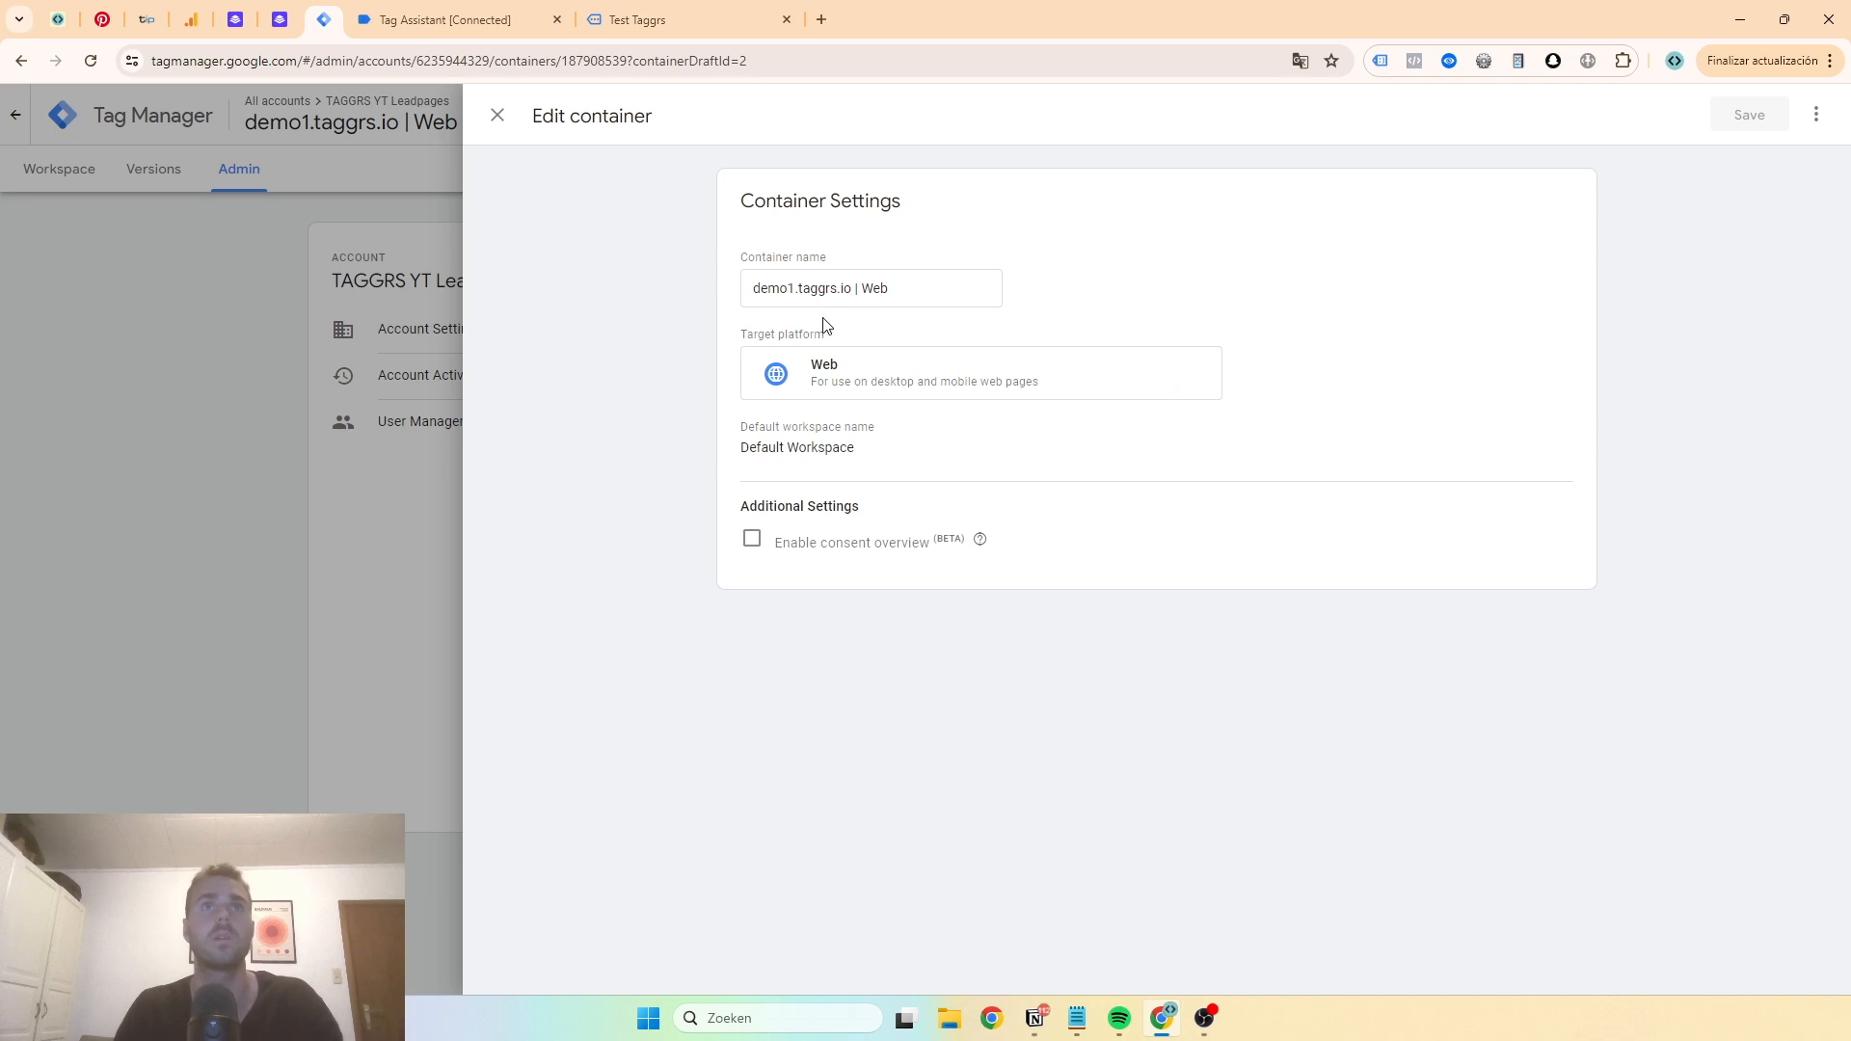
triple_click(829, 291)
key("ctrl+c")
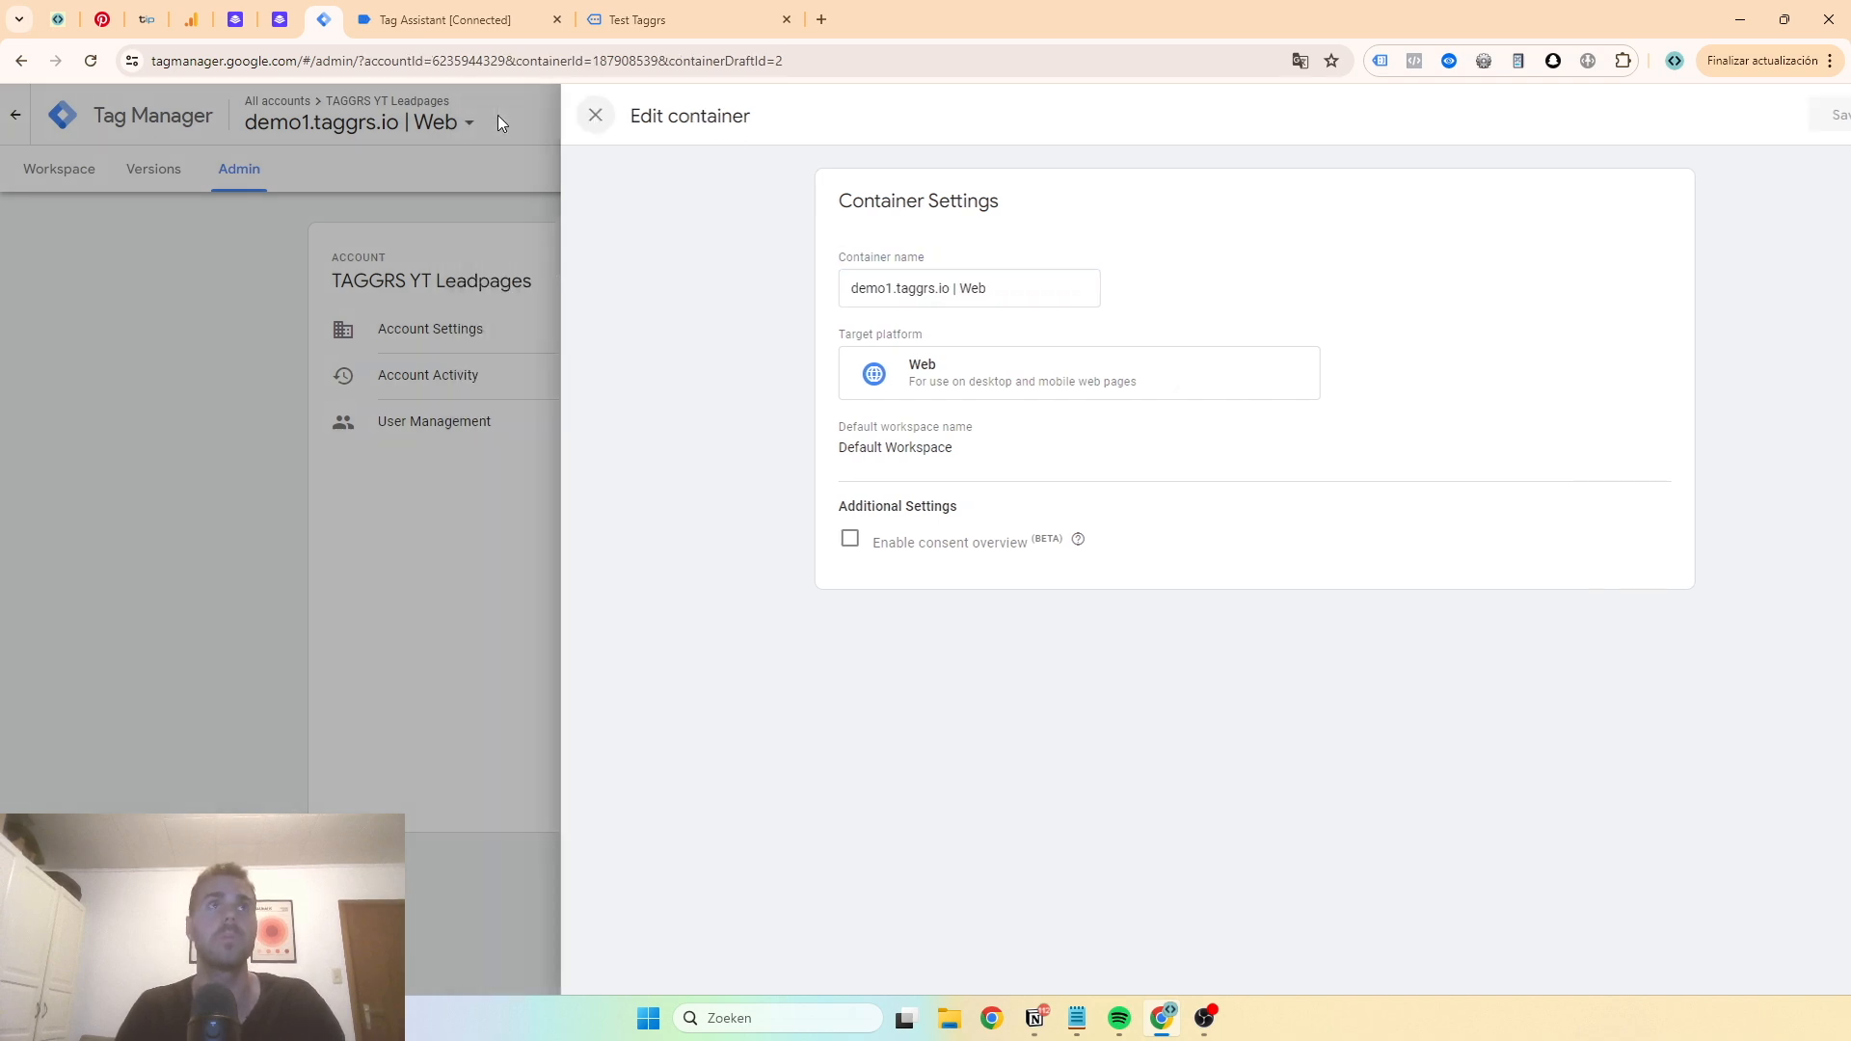
left_click(497, 115)
- Create a container named demo1.taggrs.io | Server with the Server platform and choose manual tagging server provisioning
left_click(1497, 273)
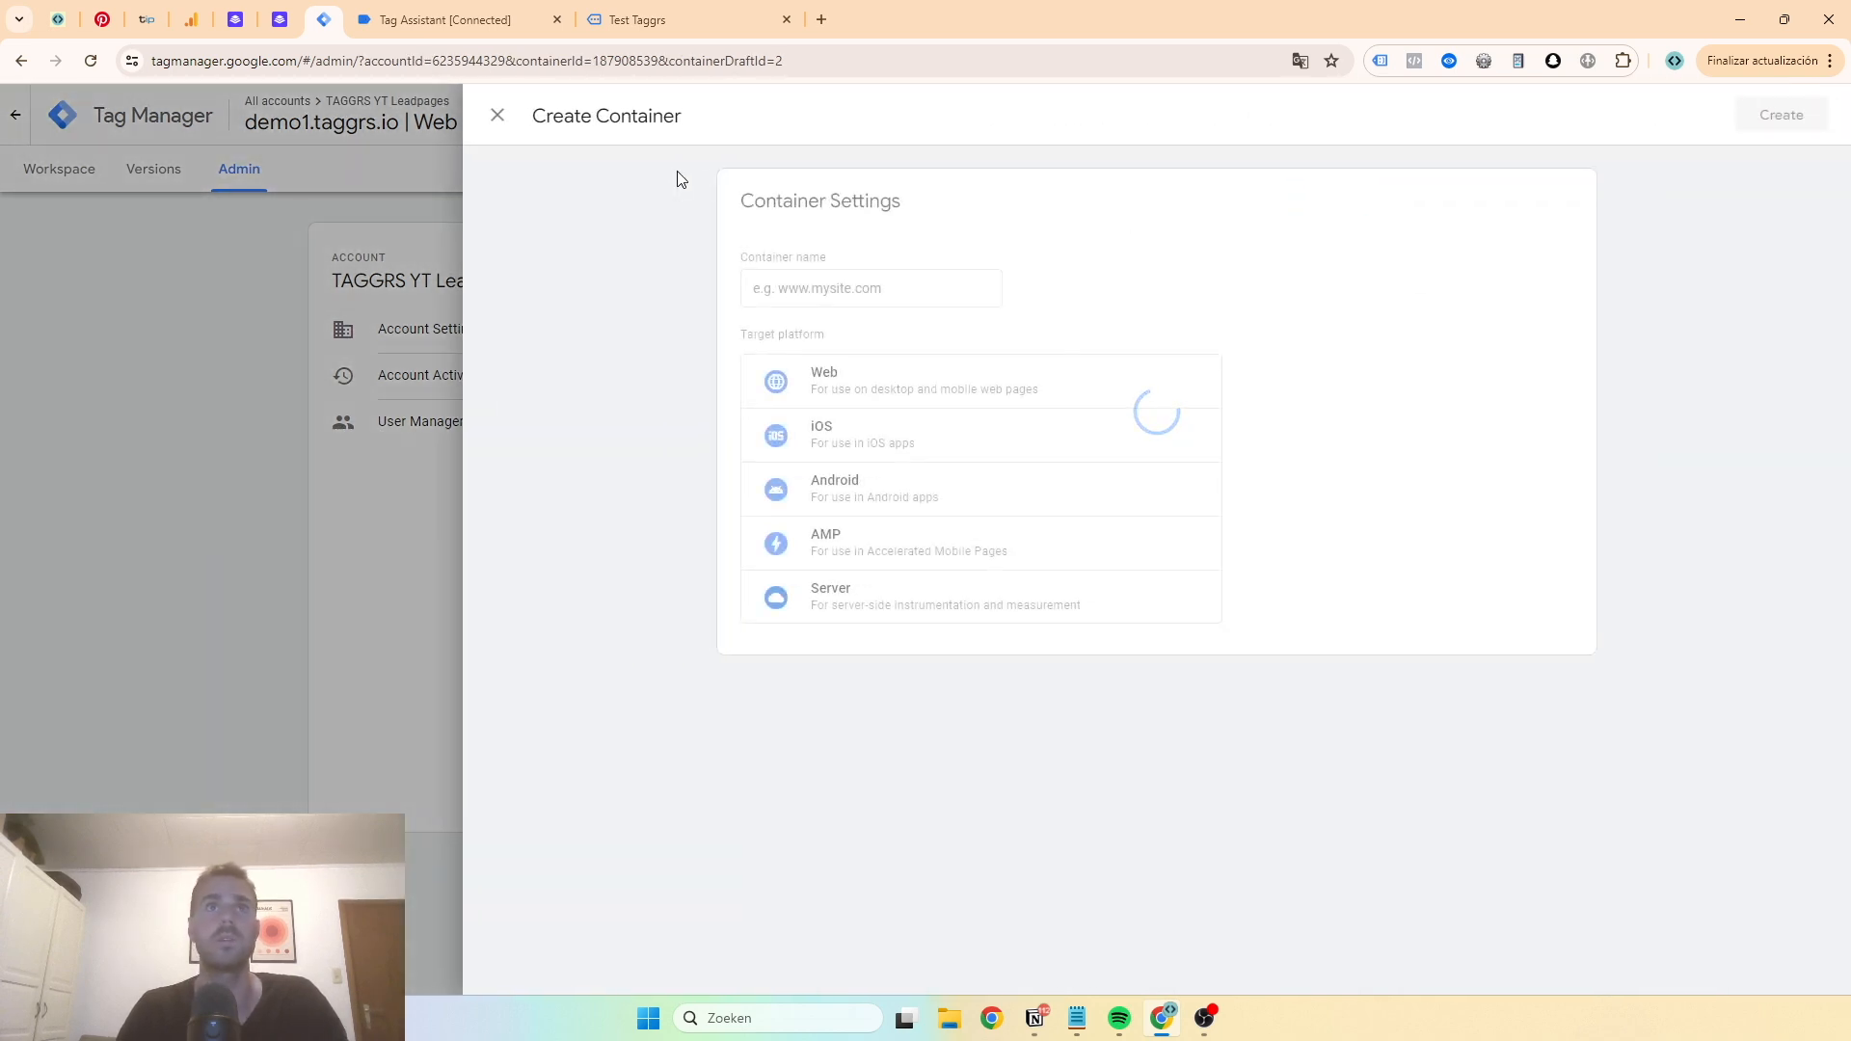
left_click(825, 291)
key("ctrl+v")
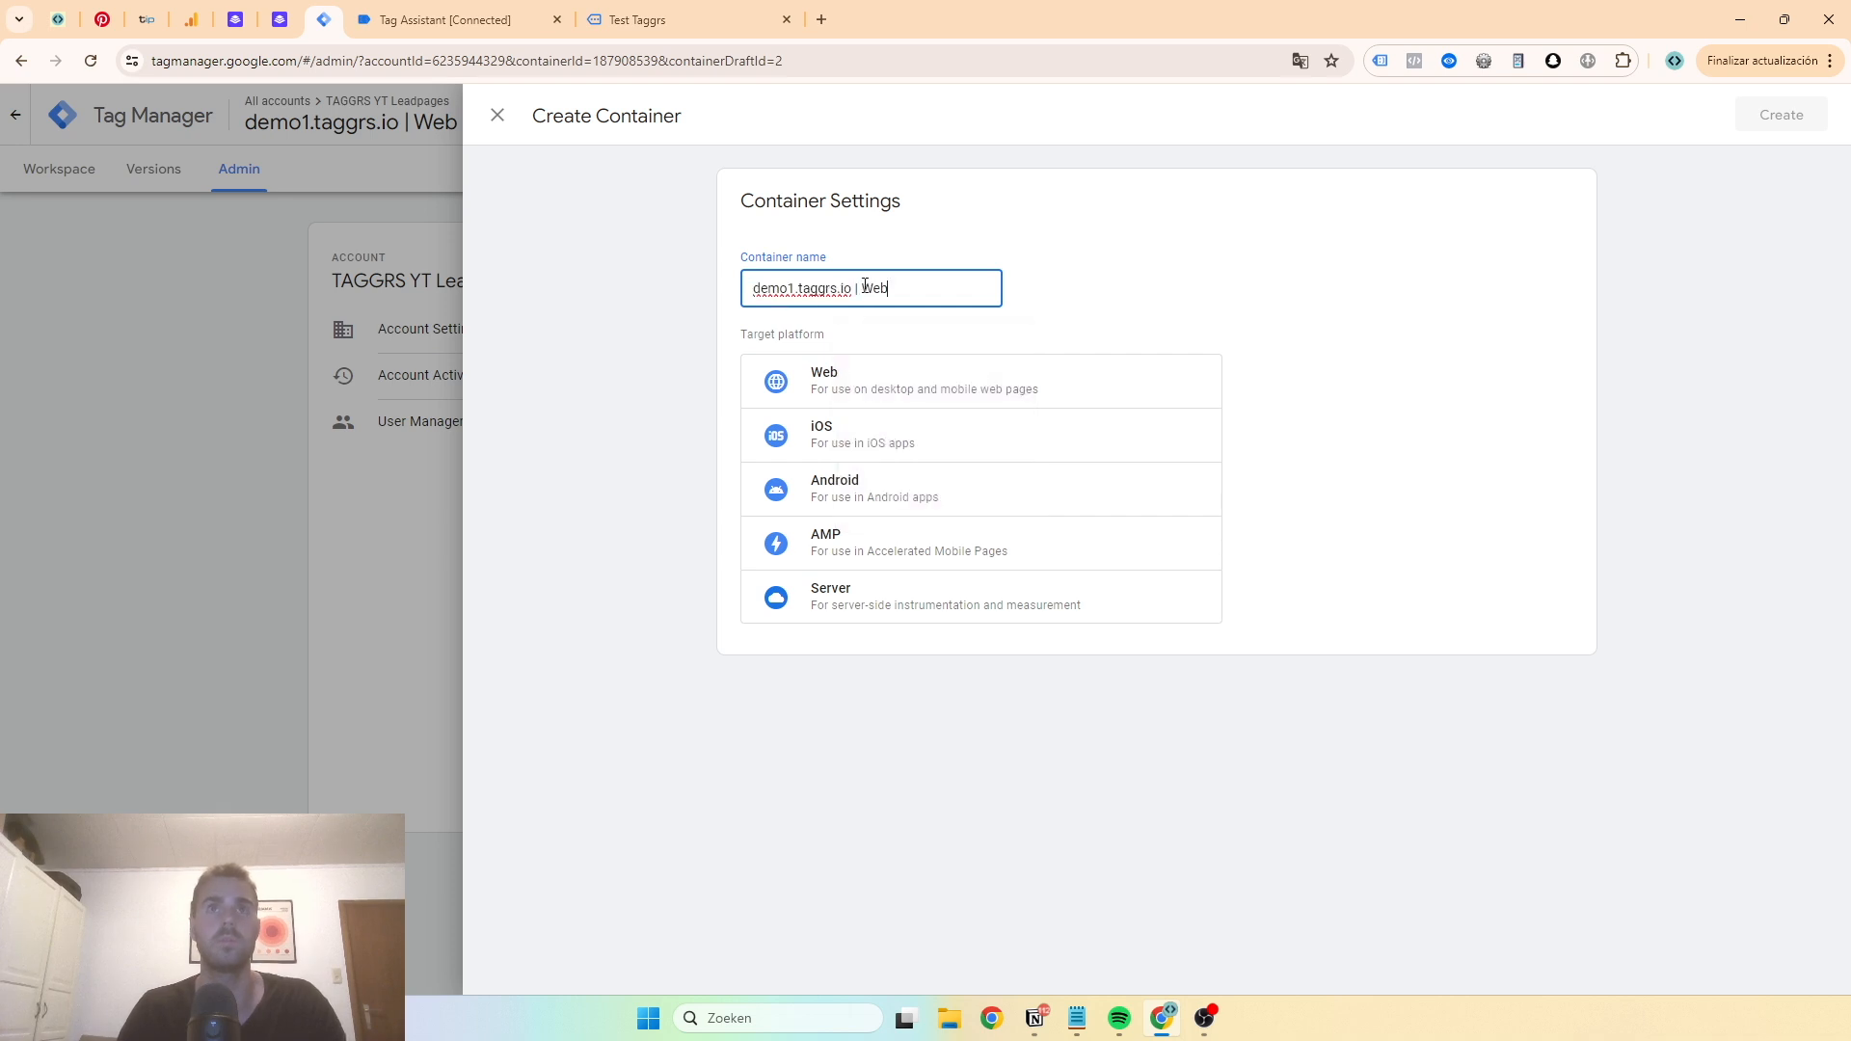
type("Serv")
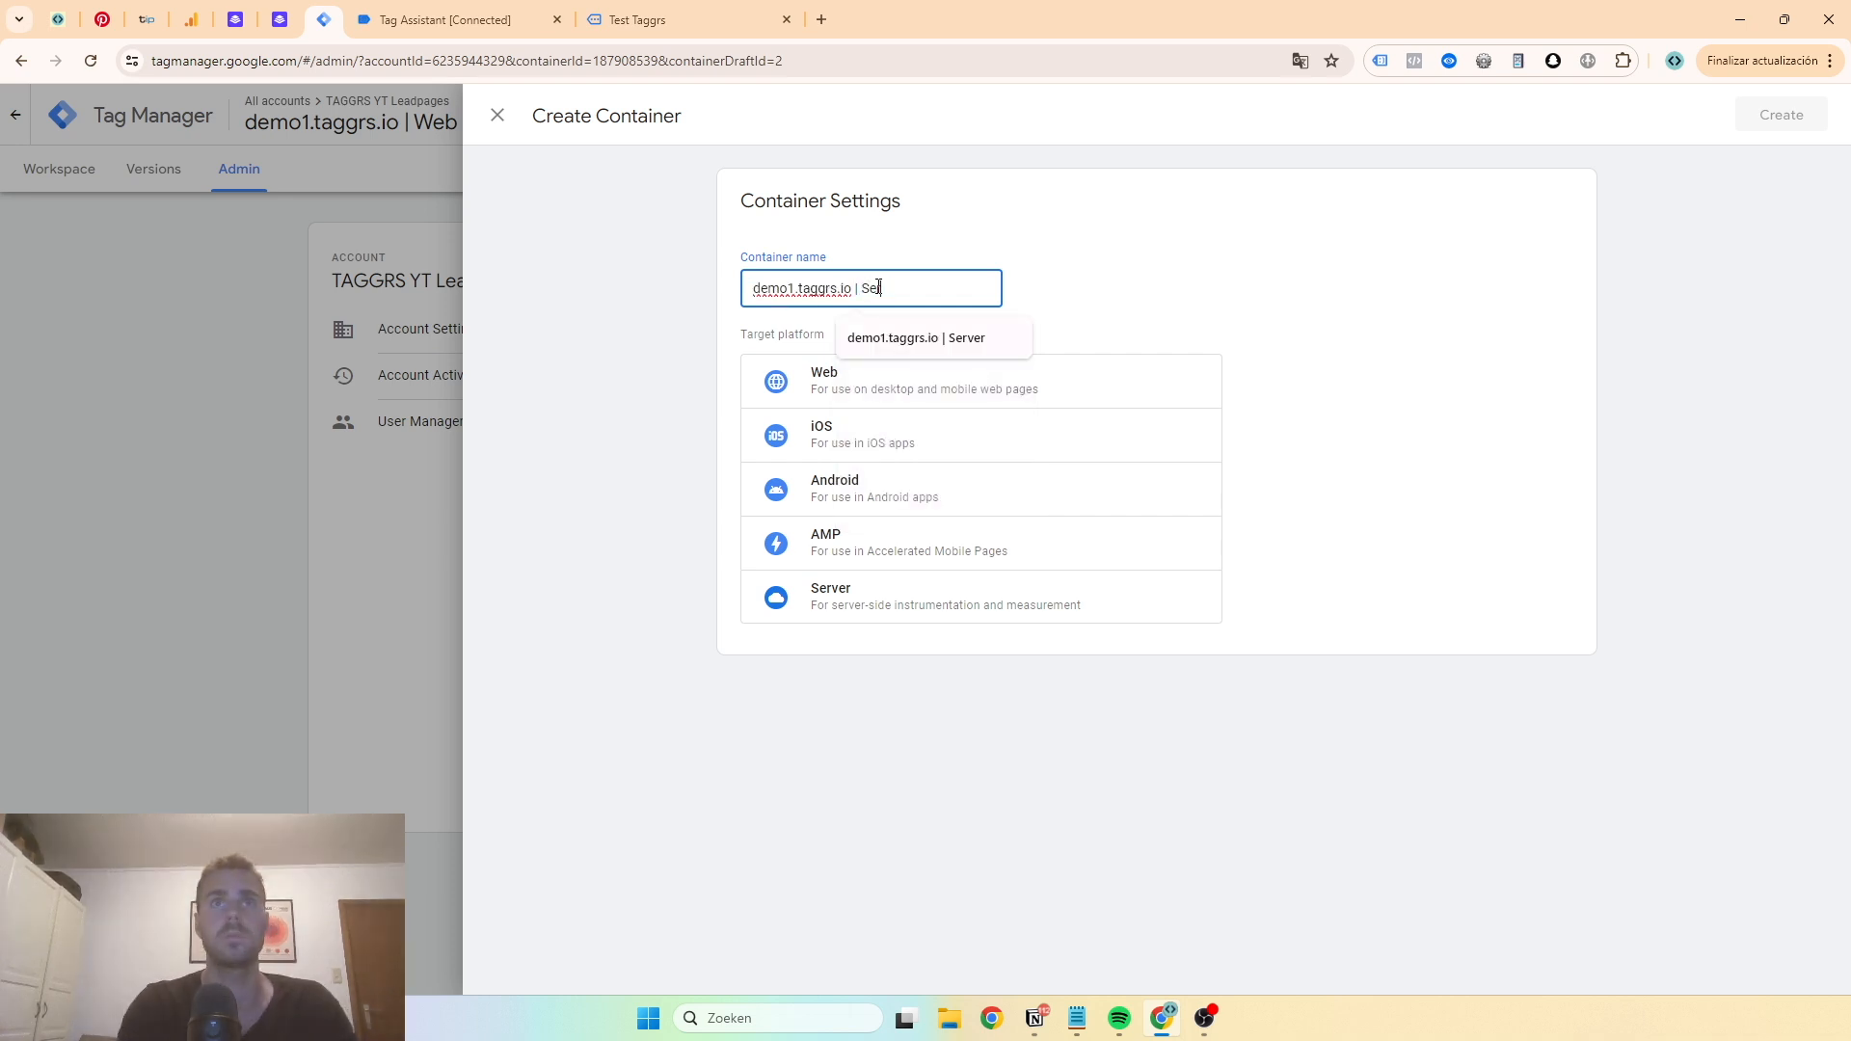
type("er")
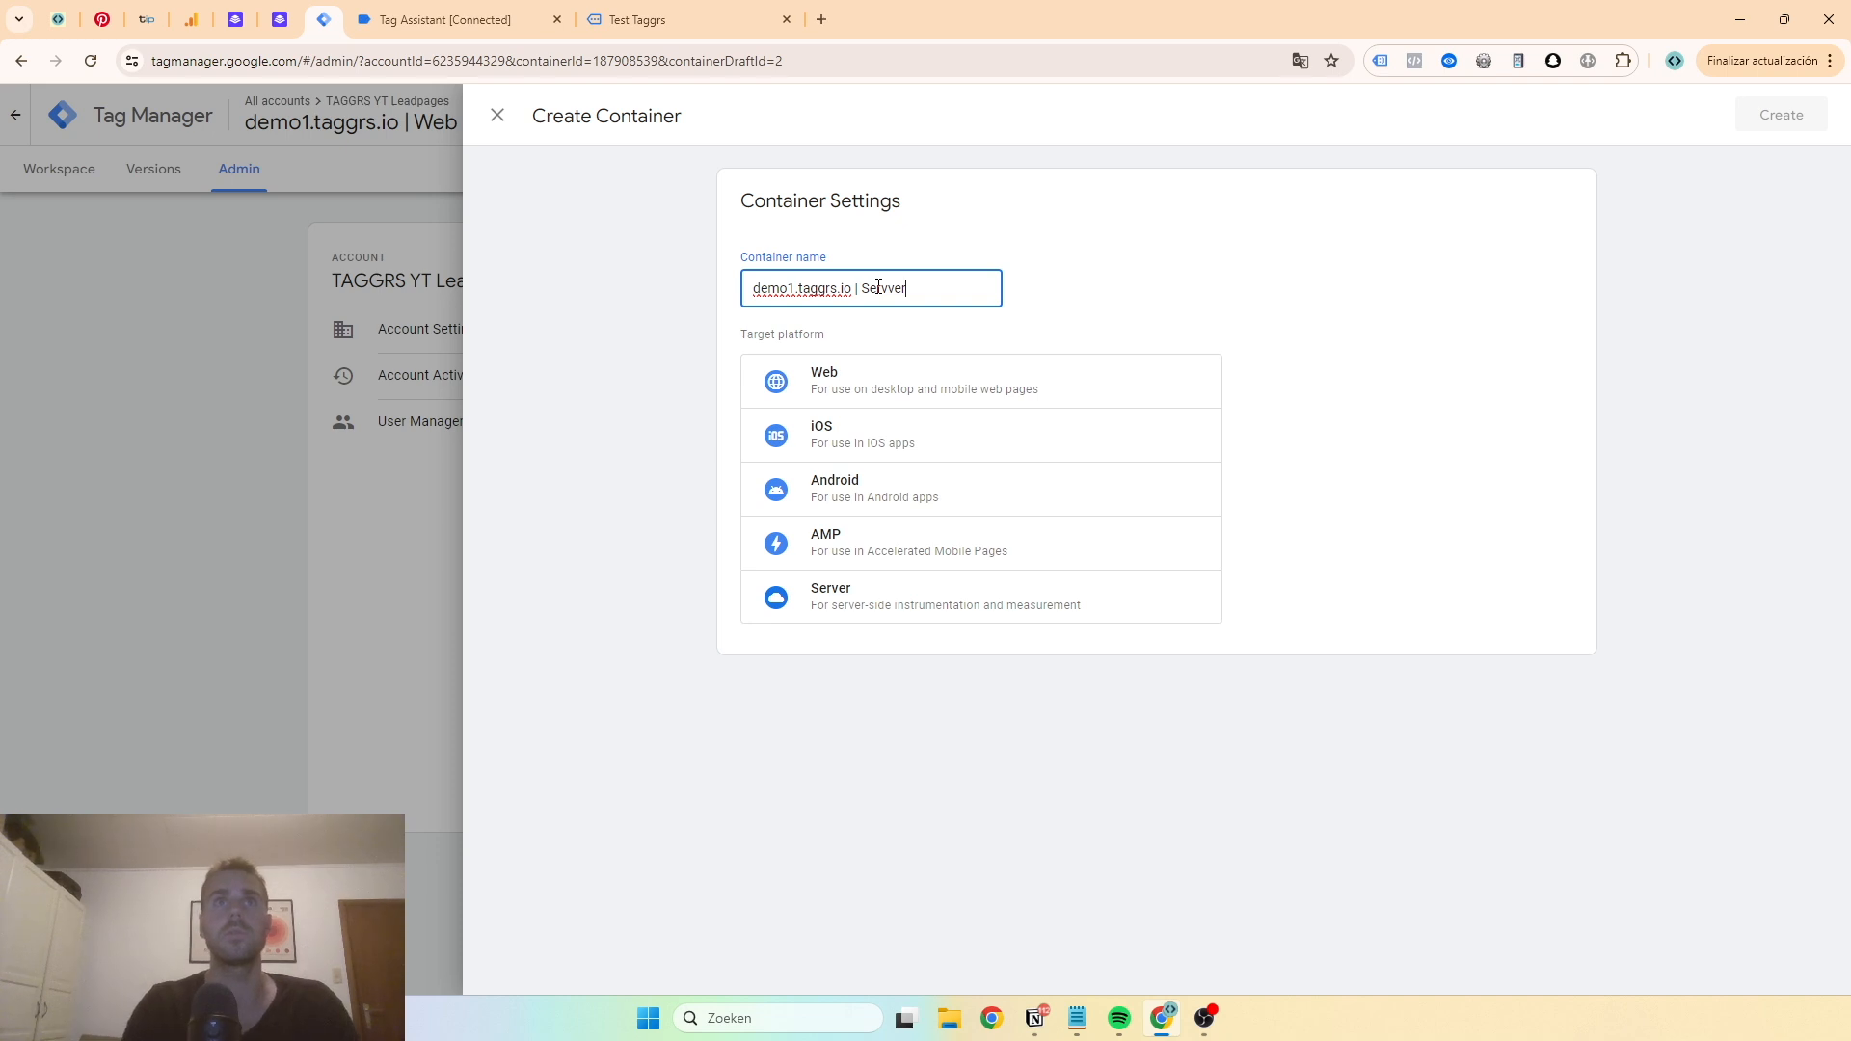
key("BackSpace")
type("er")
left_click(892, 593)
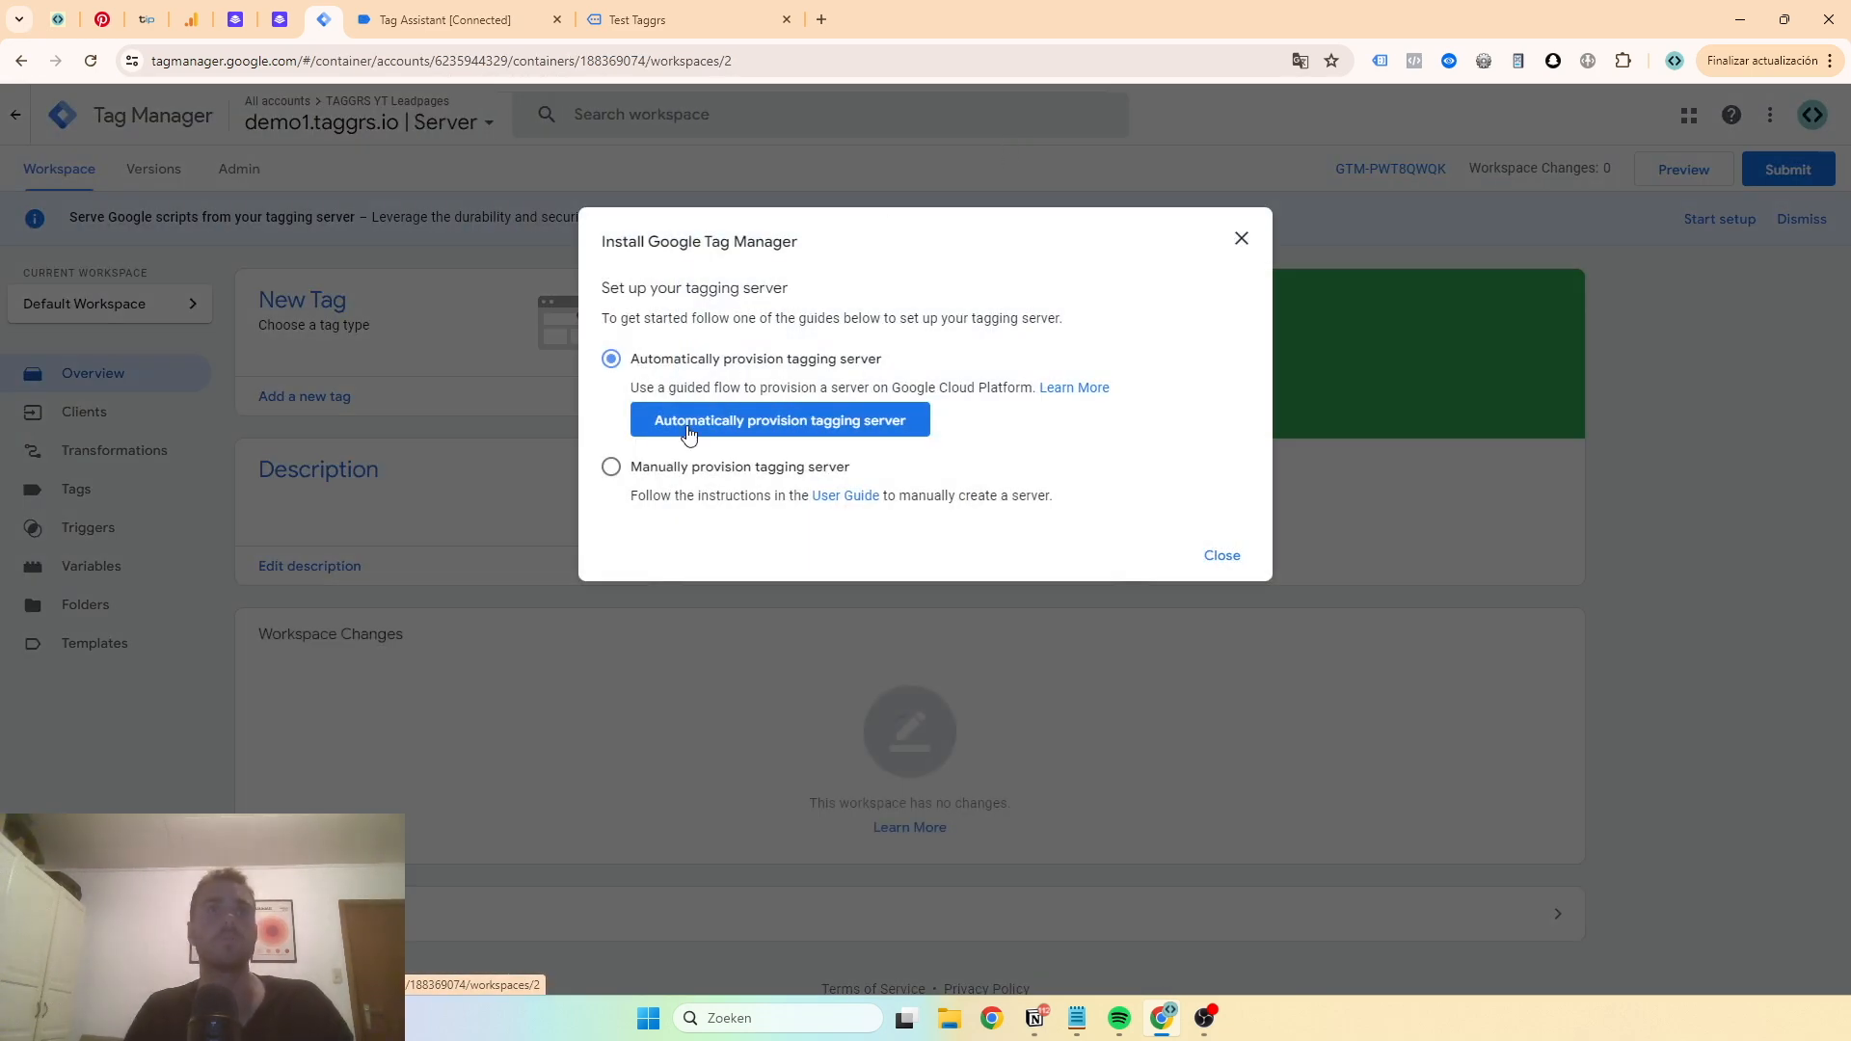
left_click(615, 470)
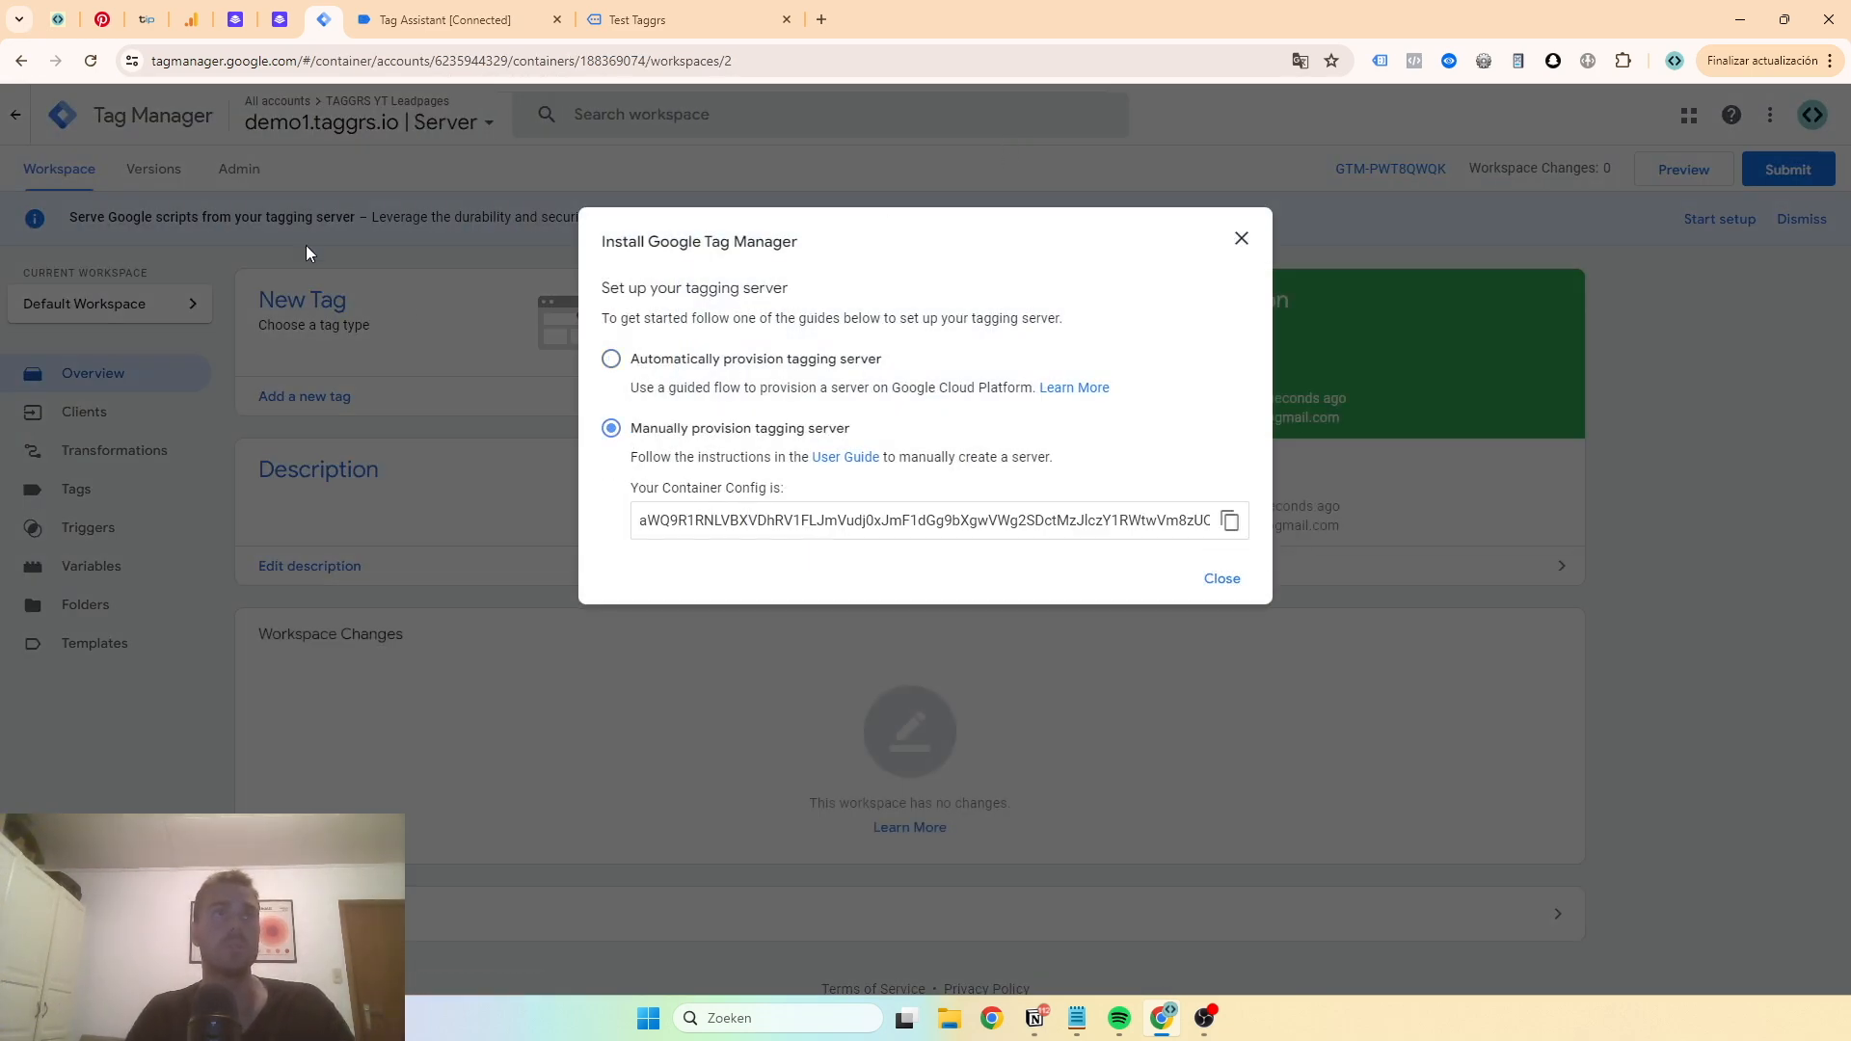
- Open taggrs.io in a new tab and log in to the TAGGRS dashboard
left_click(825, 19)
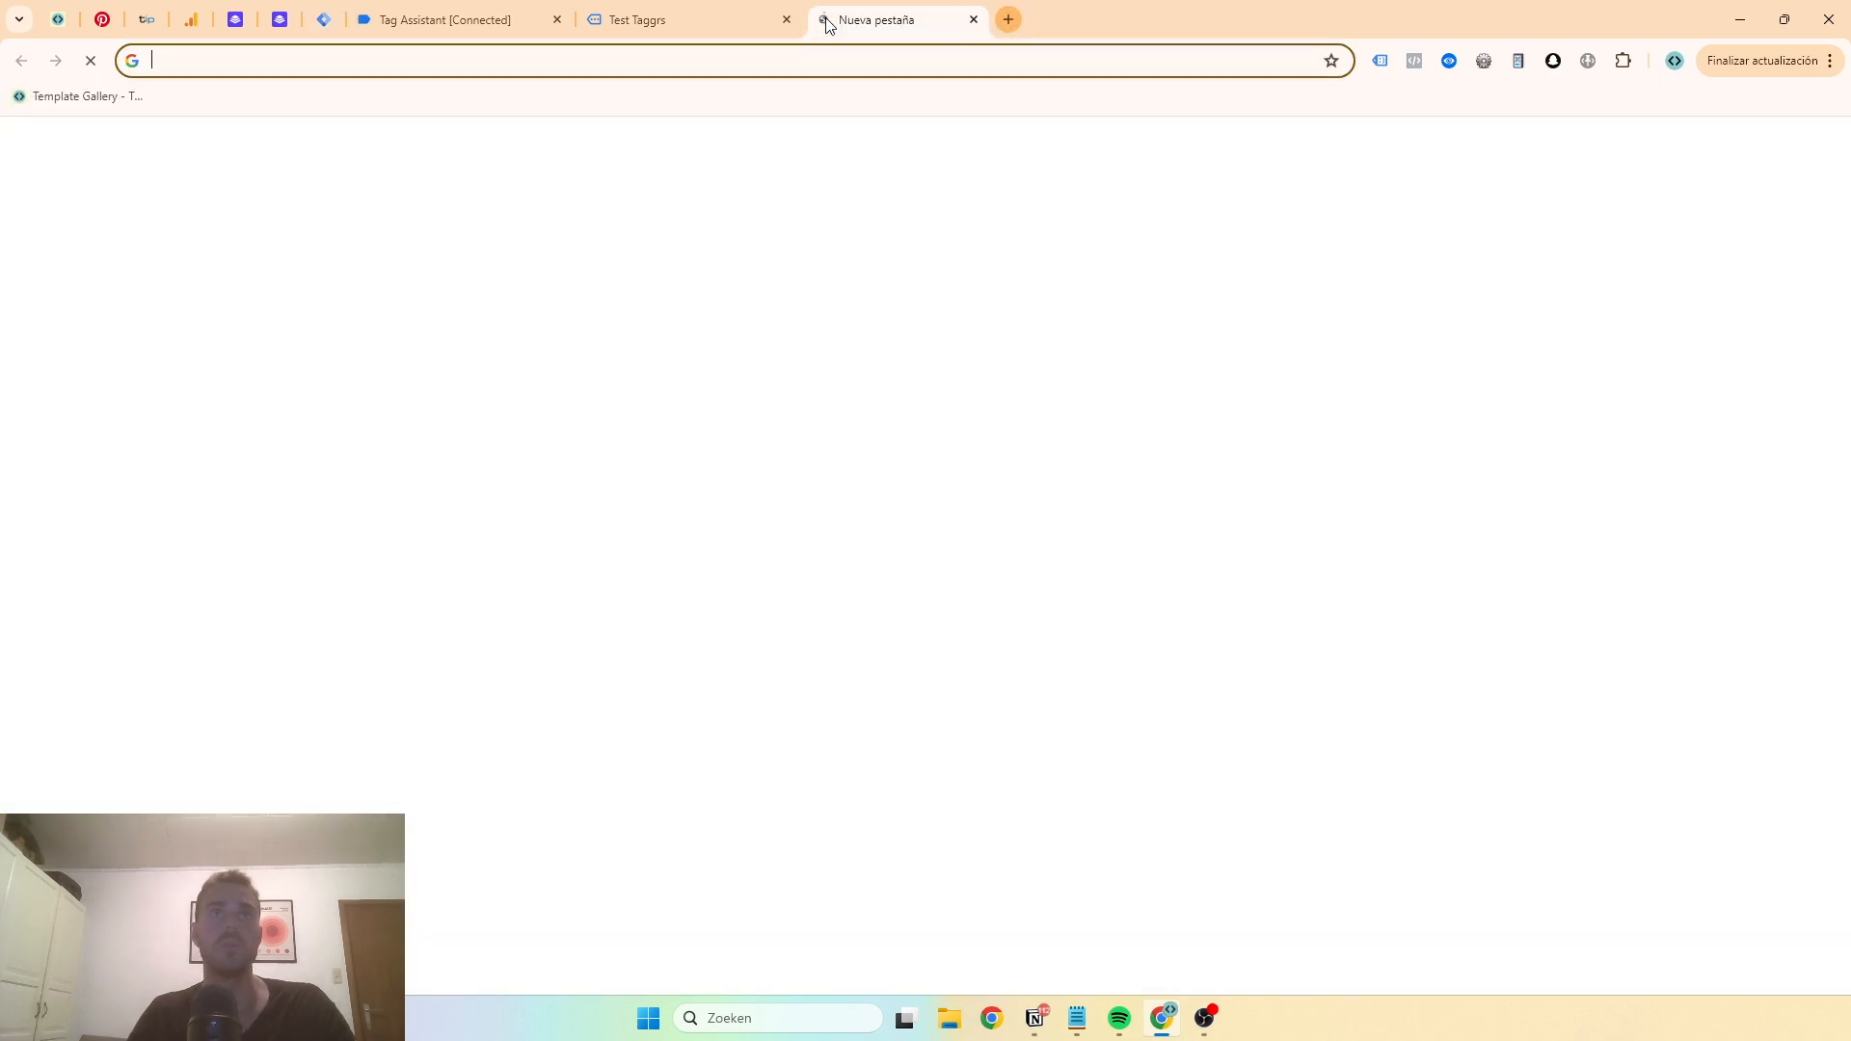
type("tag")
key("Return")
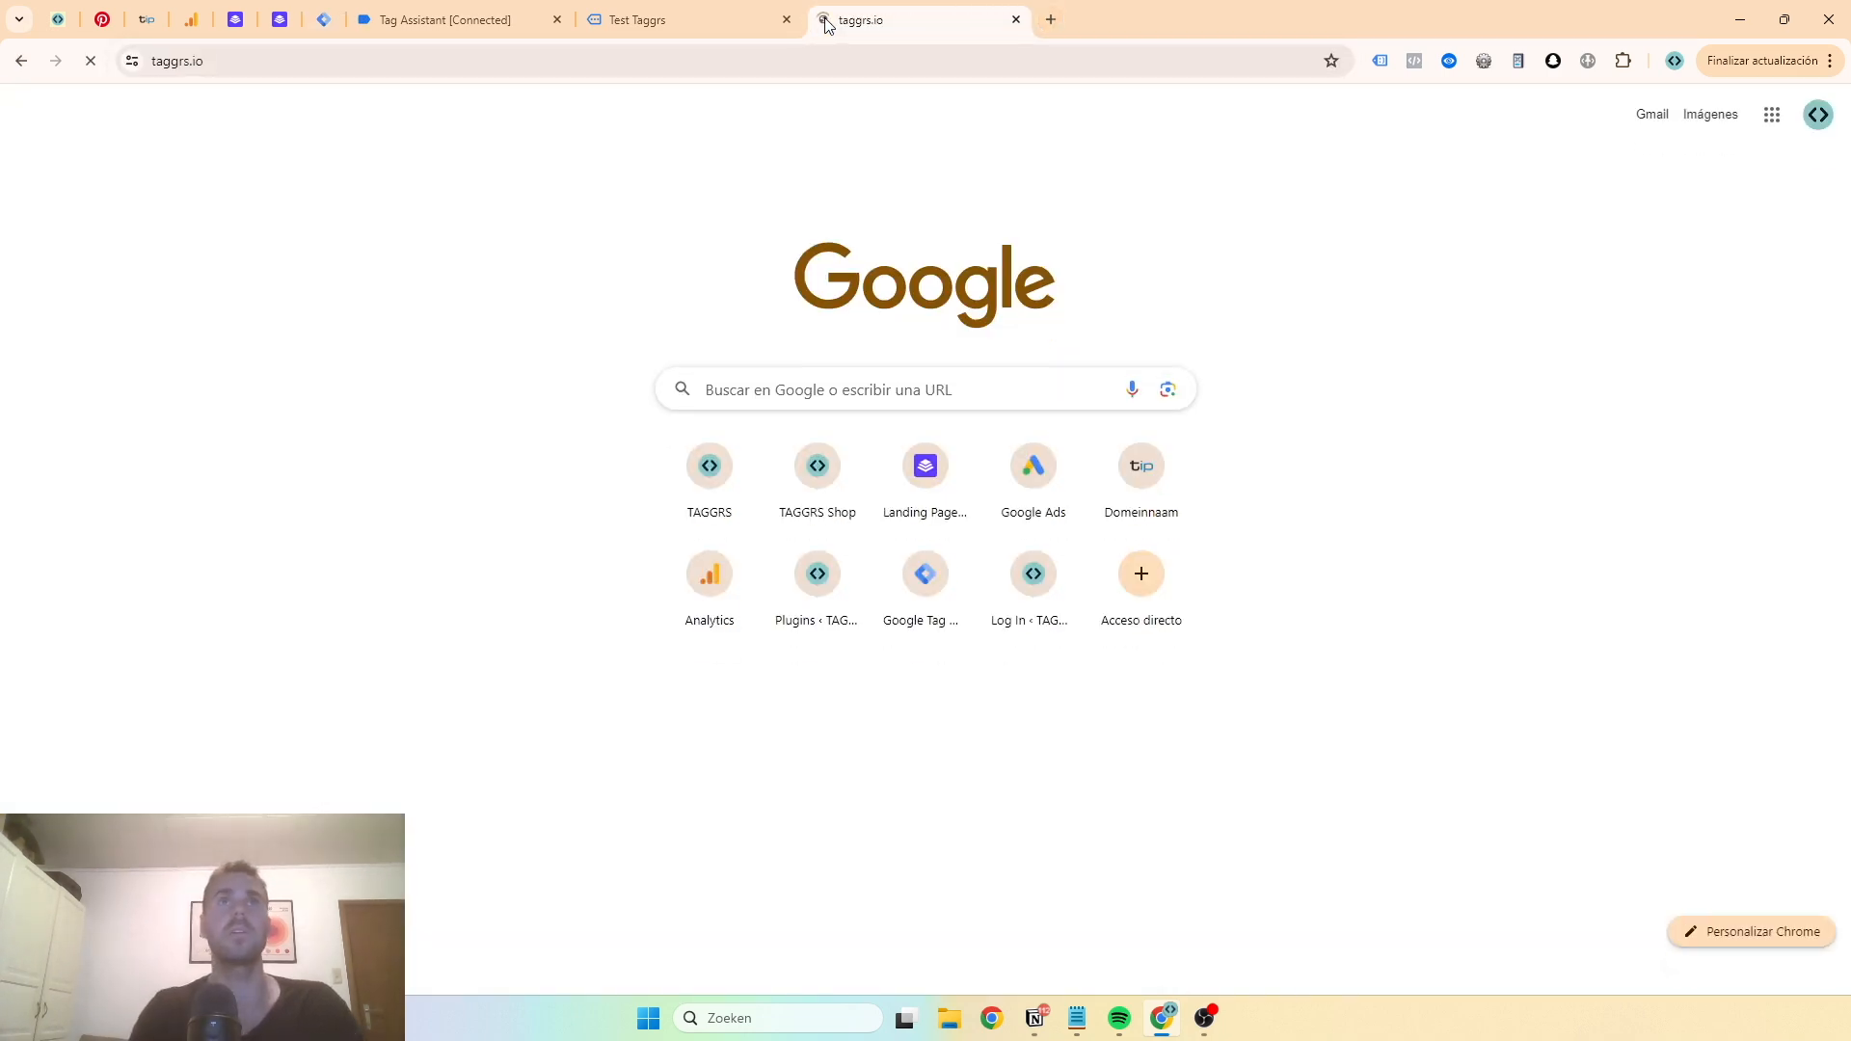
left_click(1324, 101)
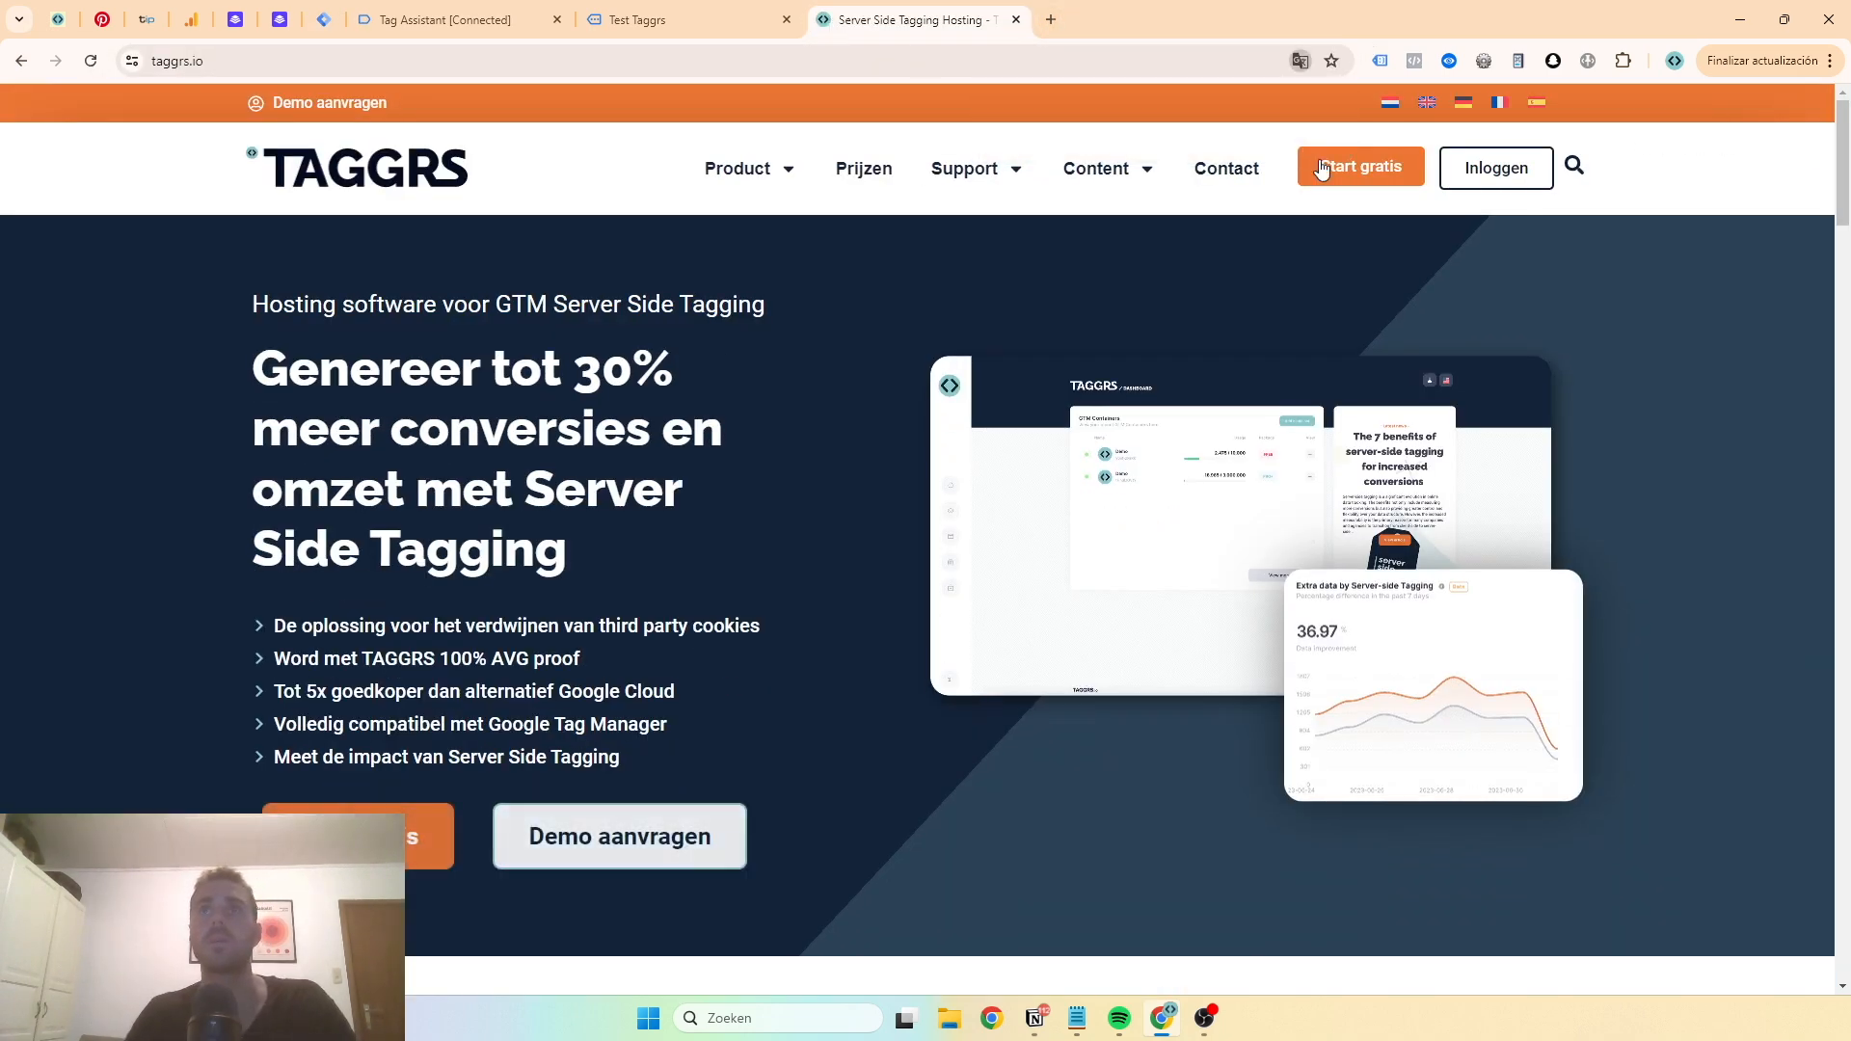
left_click(1492, 177)
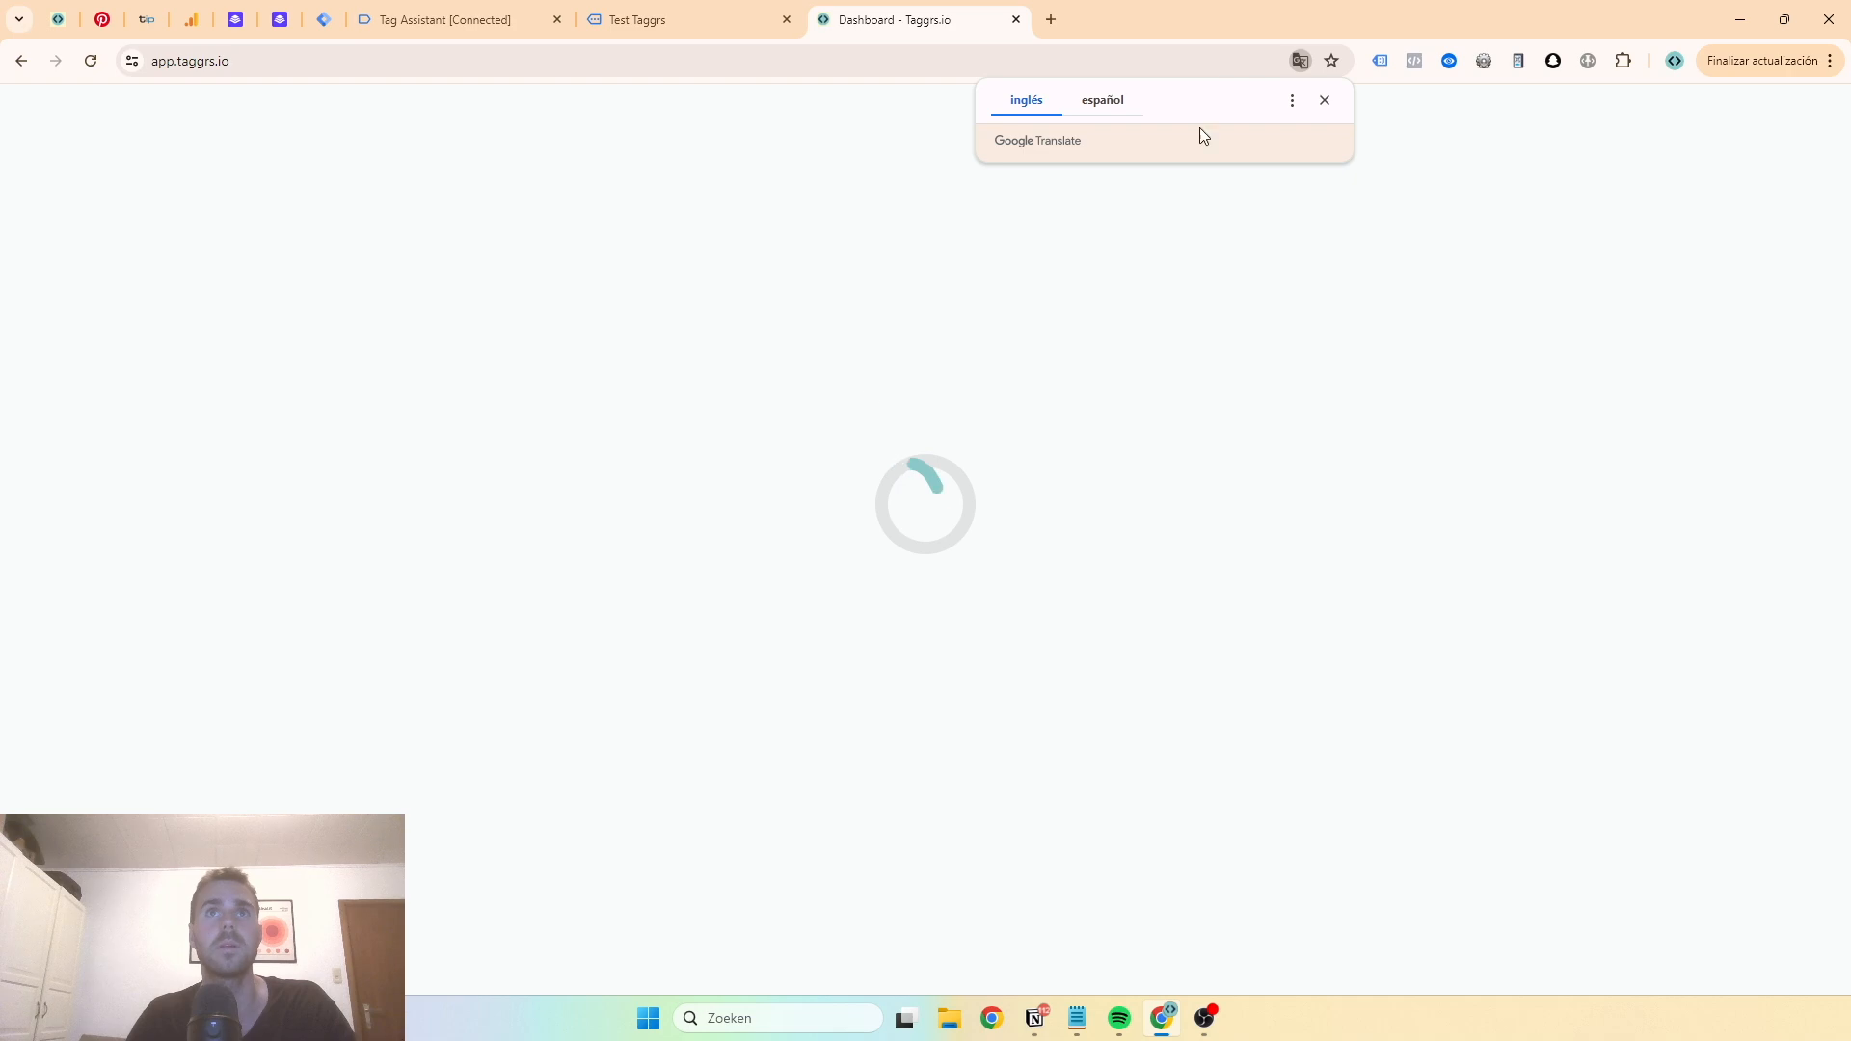
left_click(1324, 101)
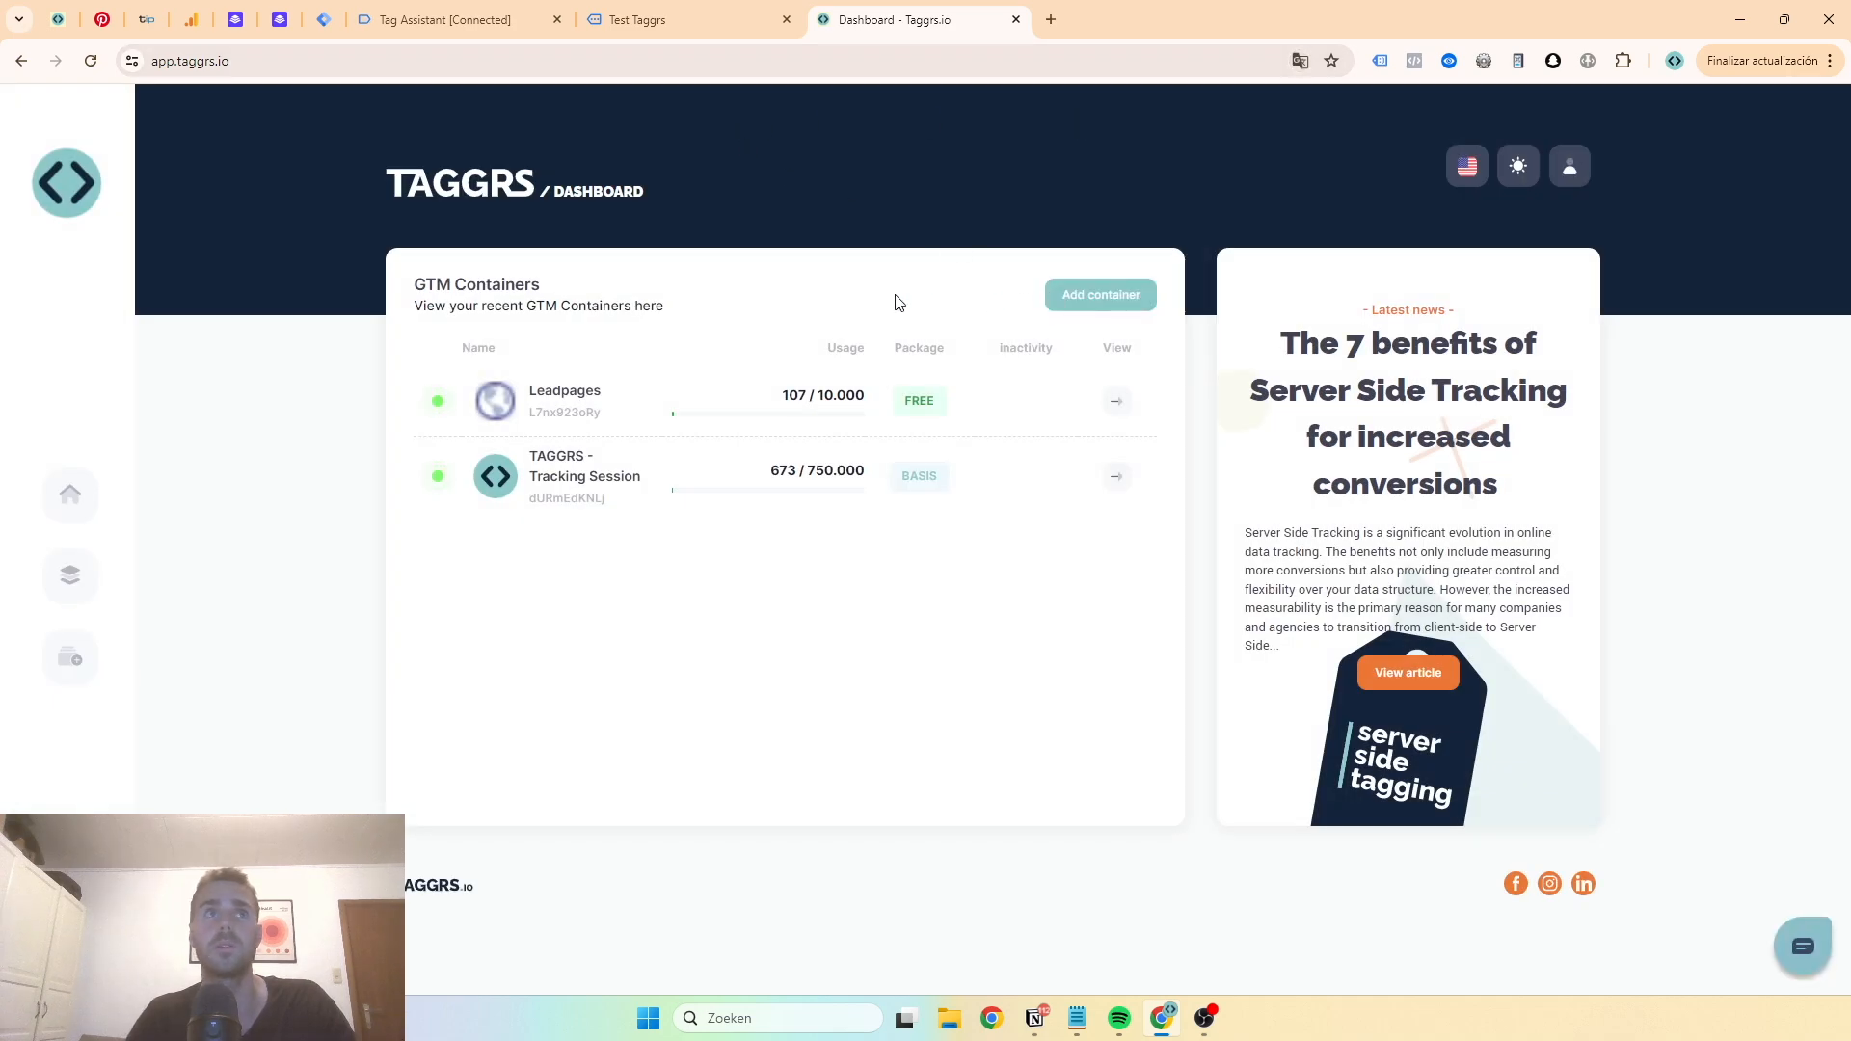
- Start adding a new container and enter Leadpages YT Video as the company name
left_click(1084, 295)
left_click(884, 336)
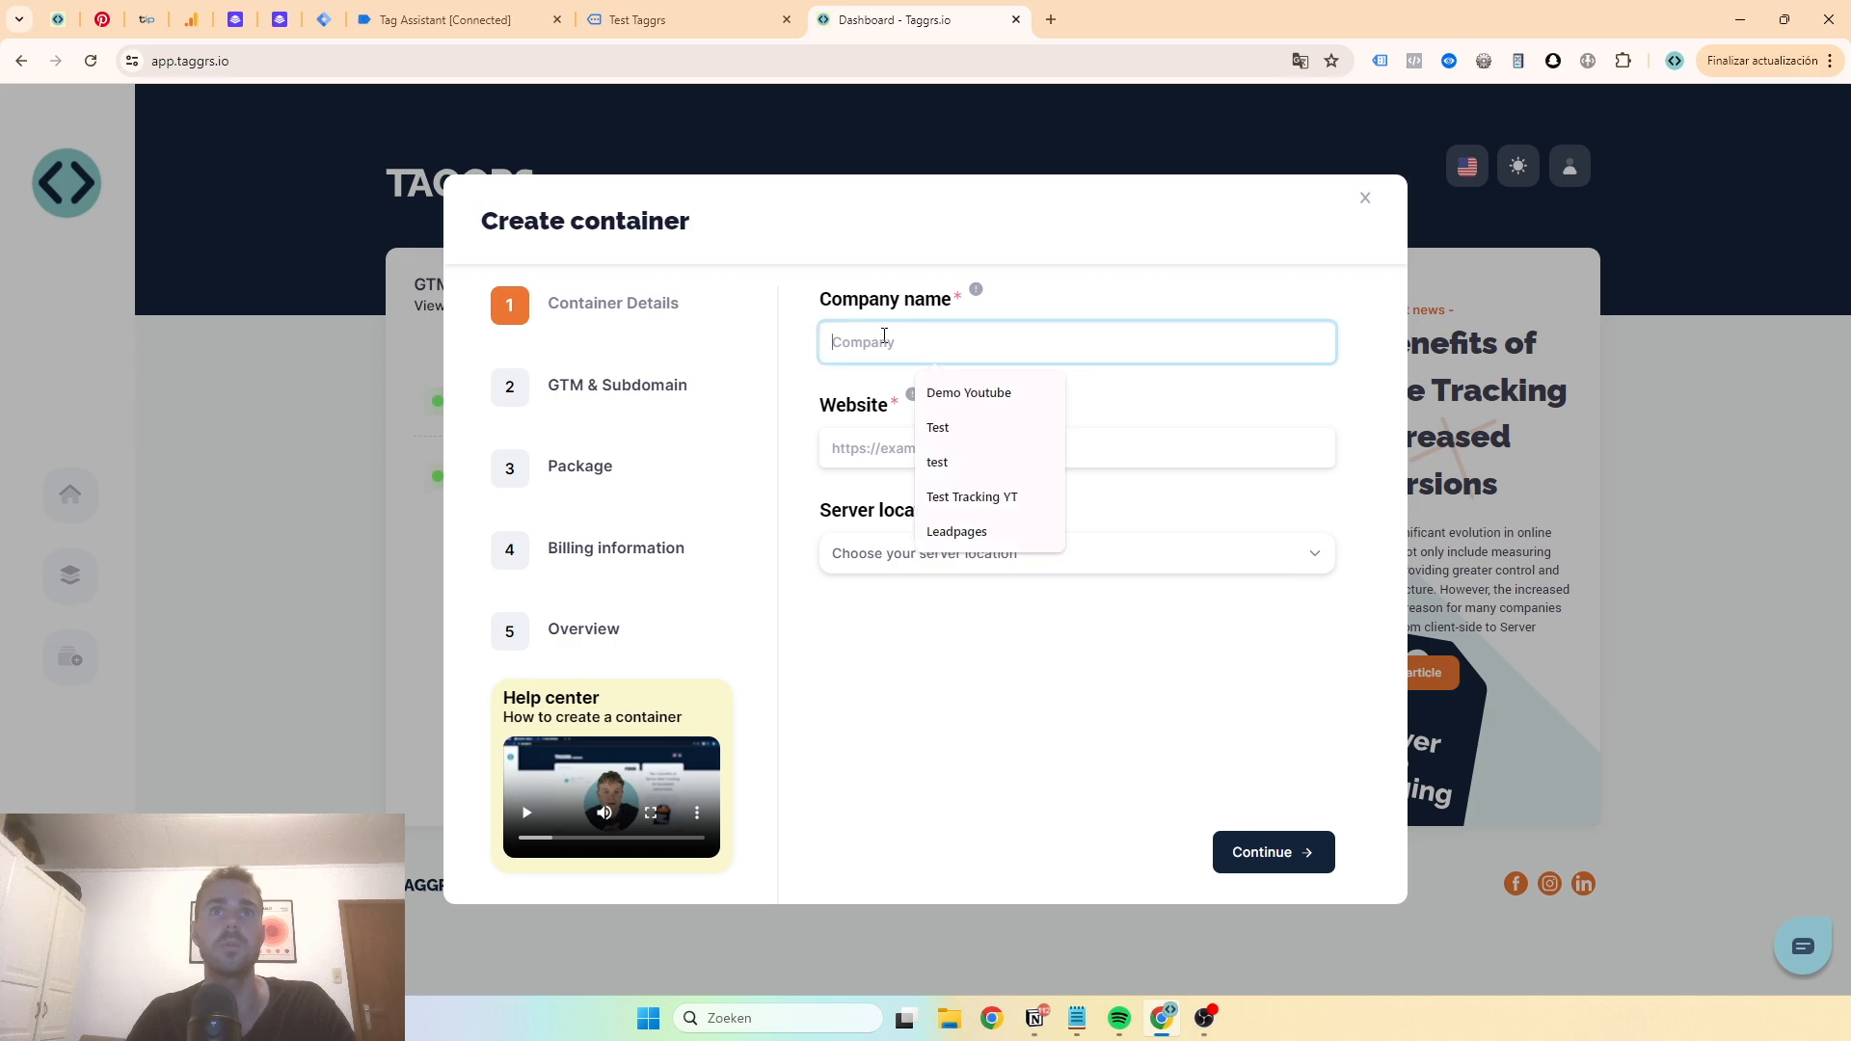
type("Leadpages YT Video")
- Paste the web container name into the Website field and trim it down to demo1.taggrs.io
key("Tab")
key("super+v")
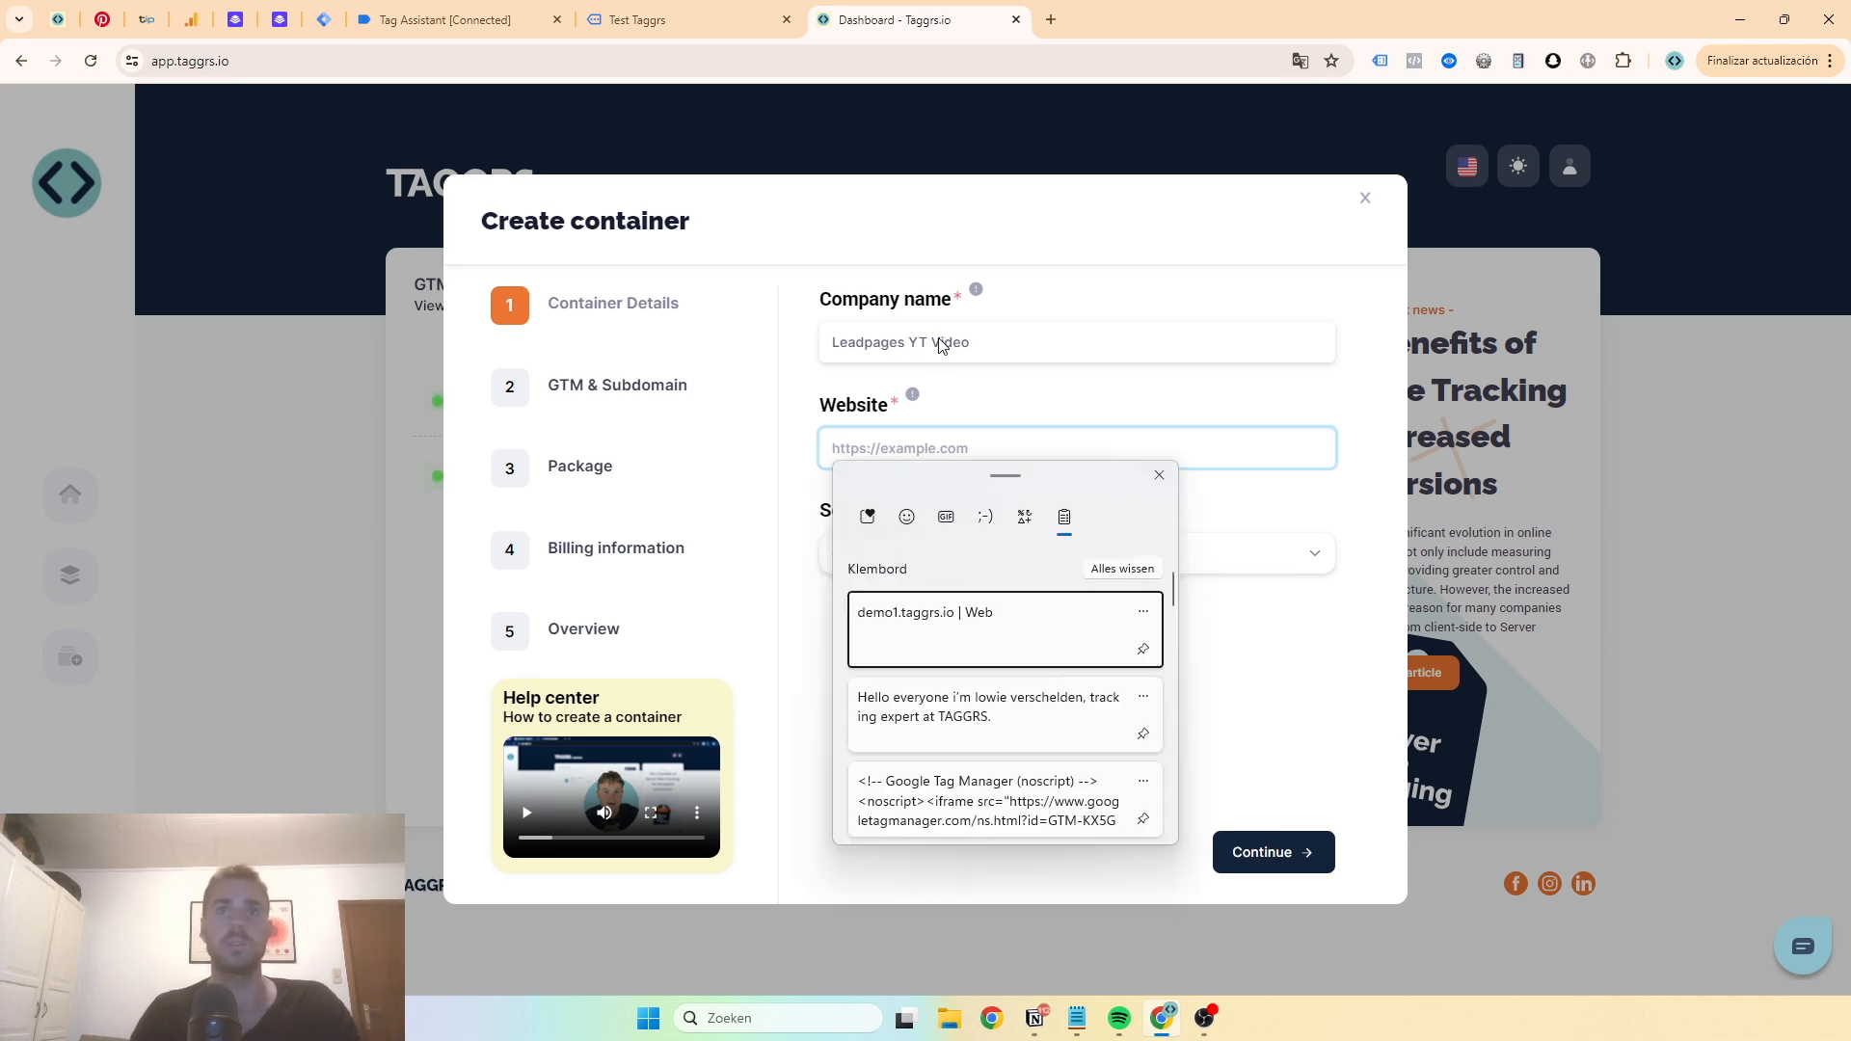
left_click(953, 644)
left_click_drag(939, 447, 1026, 462)
key("BackSpace")
- Set the server location to Netherlands and try to continue
left_click(978, 545)
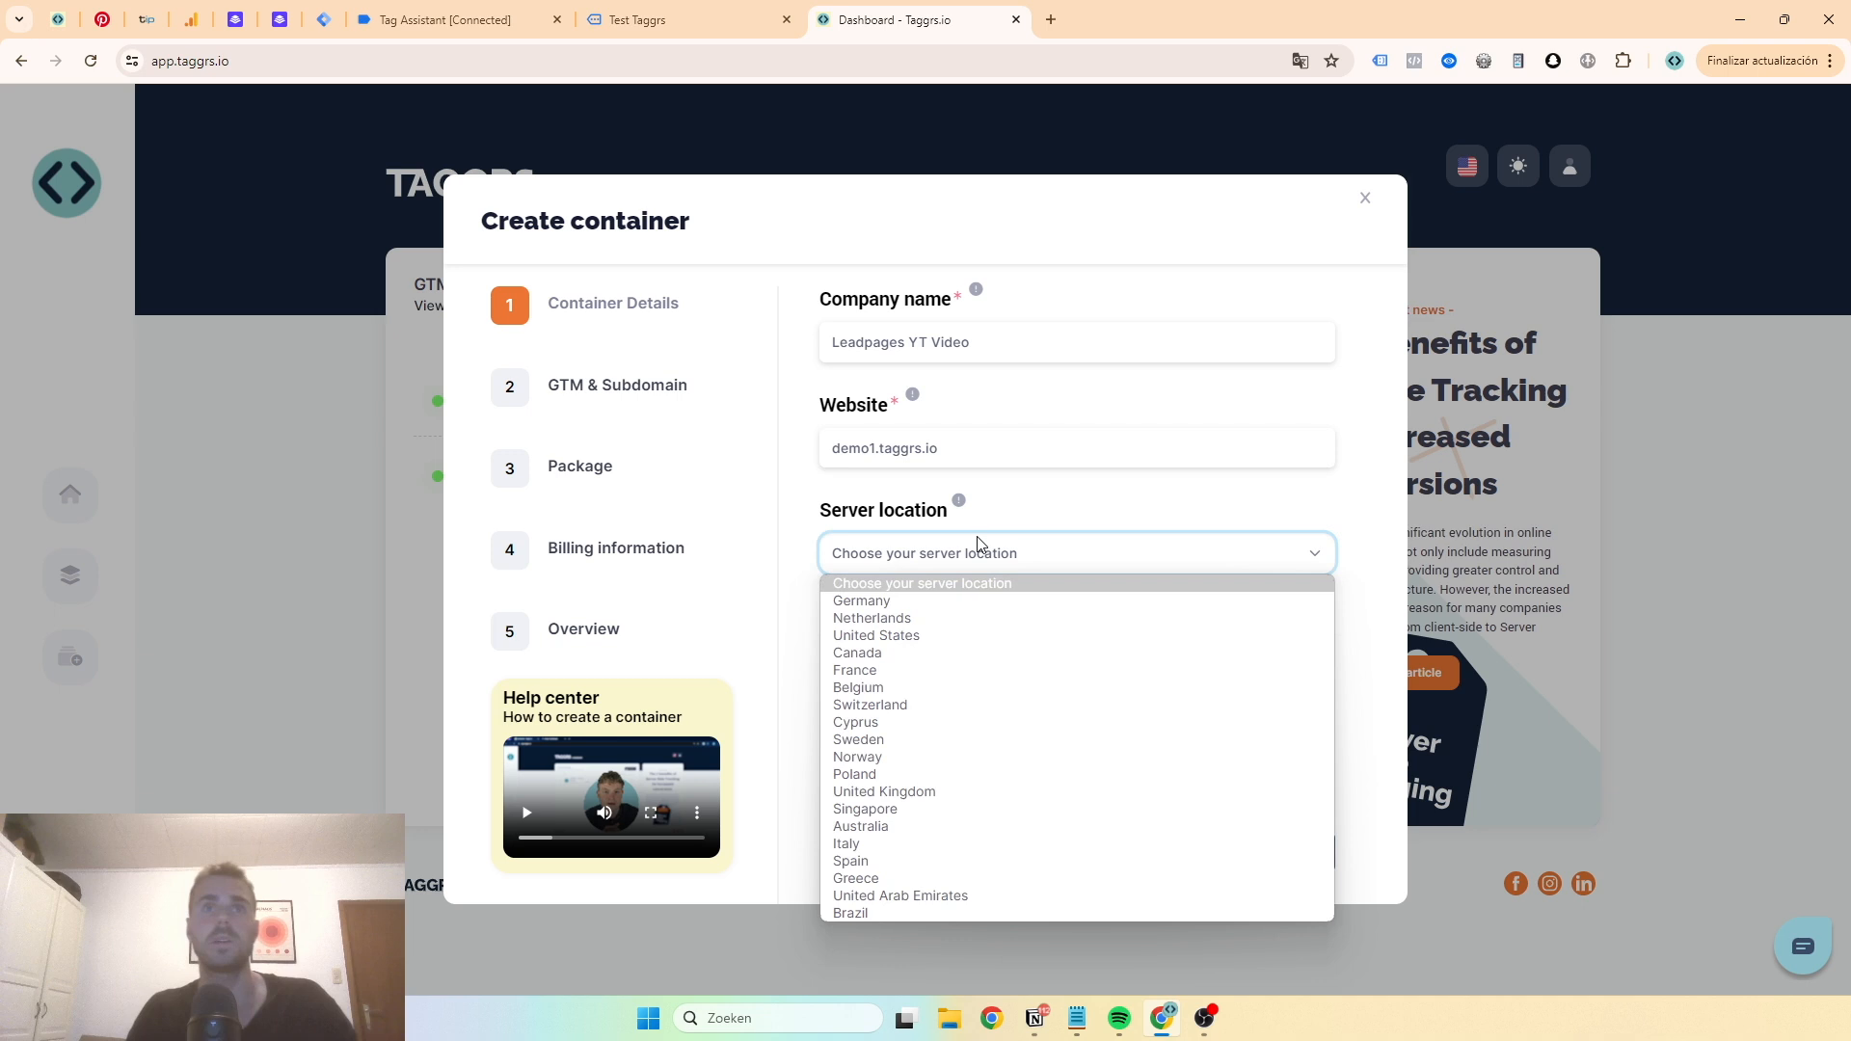
left_click(954, 618)
left_click(976, 458)
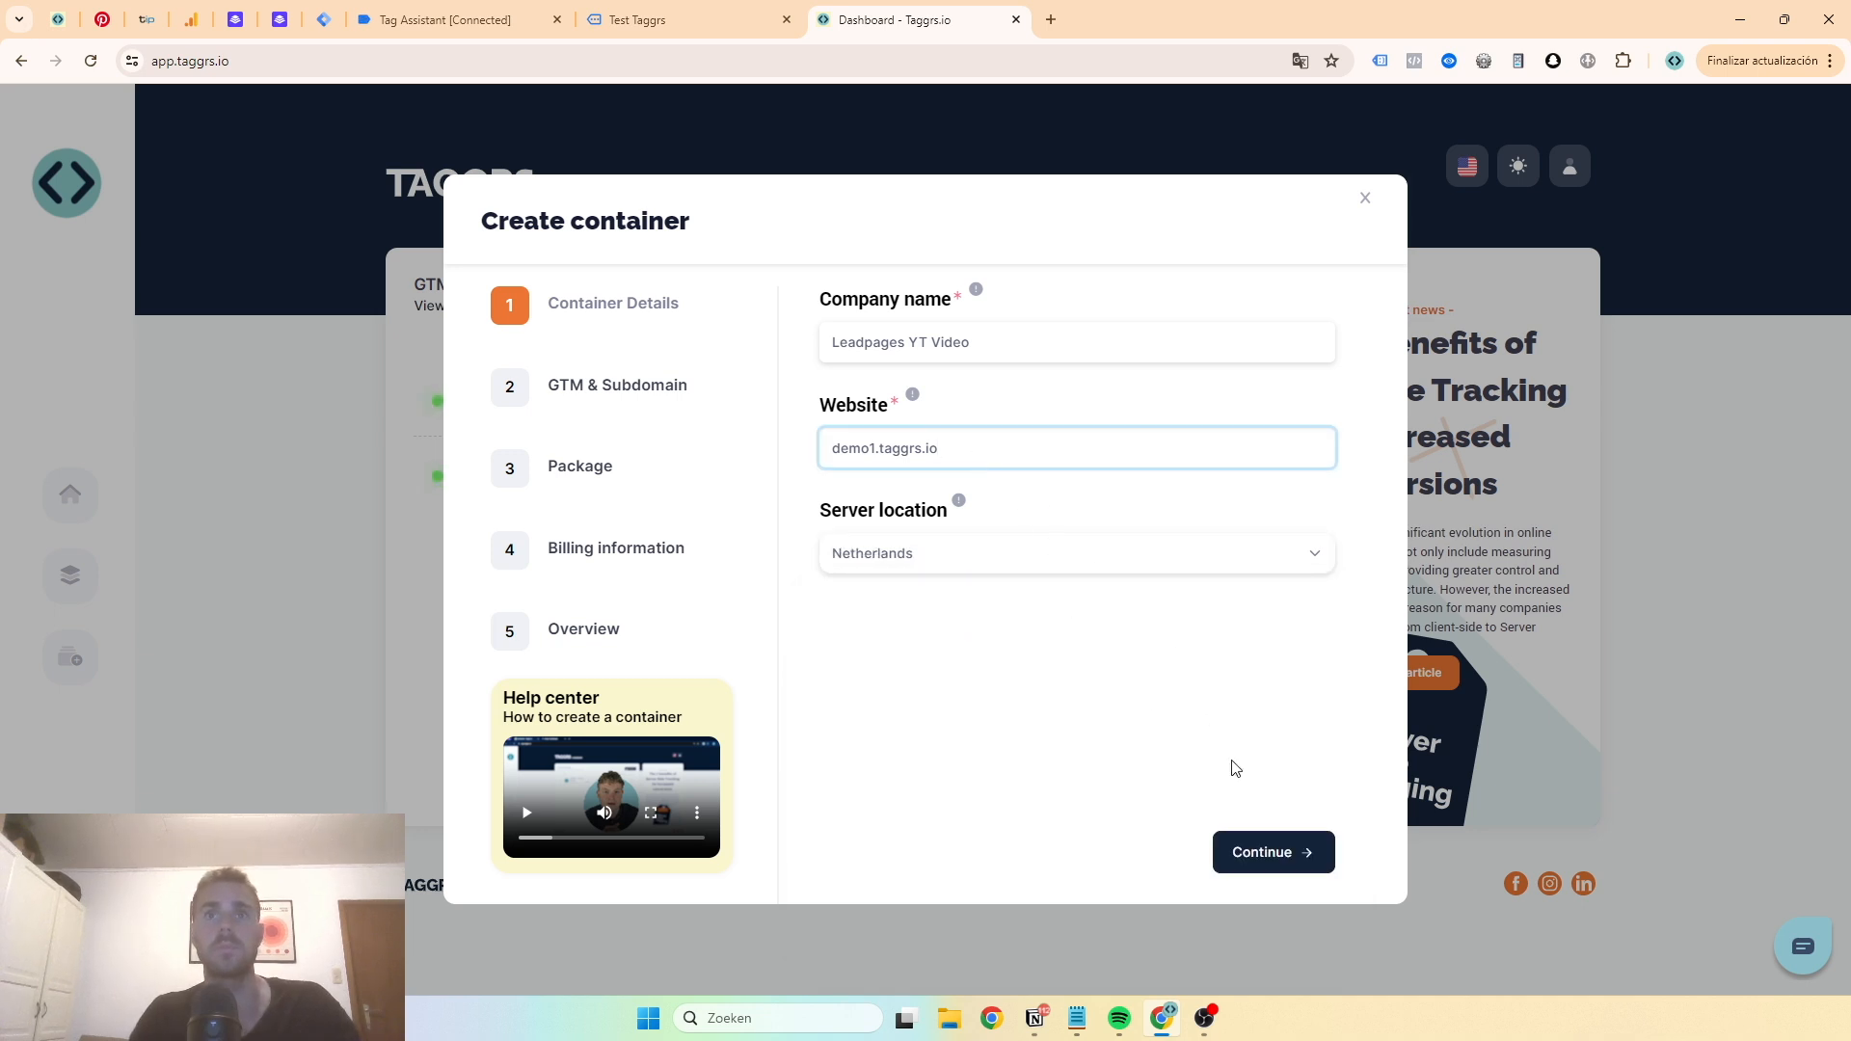
left_click(1248, 835)
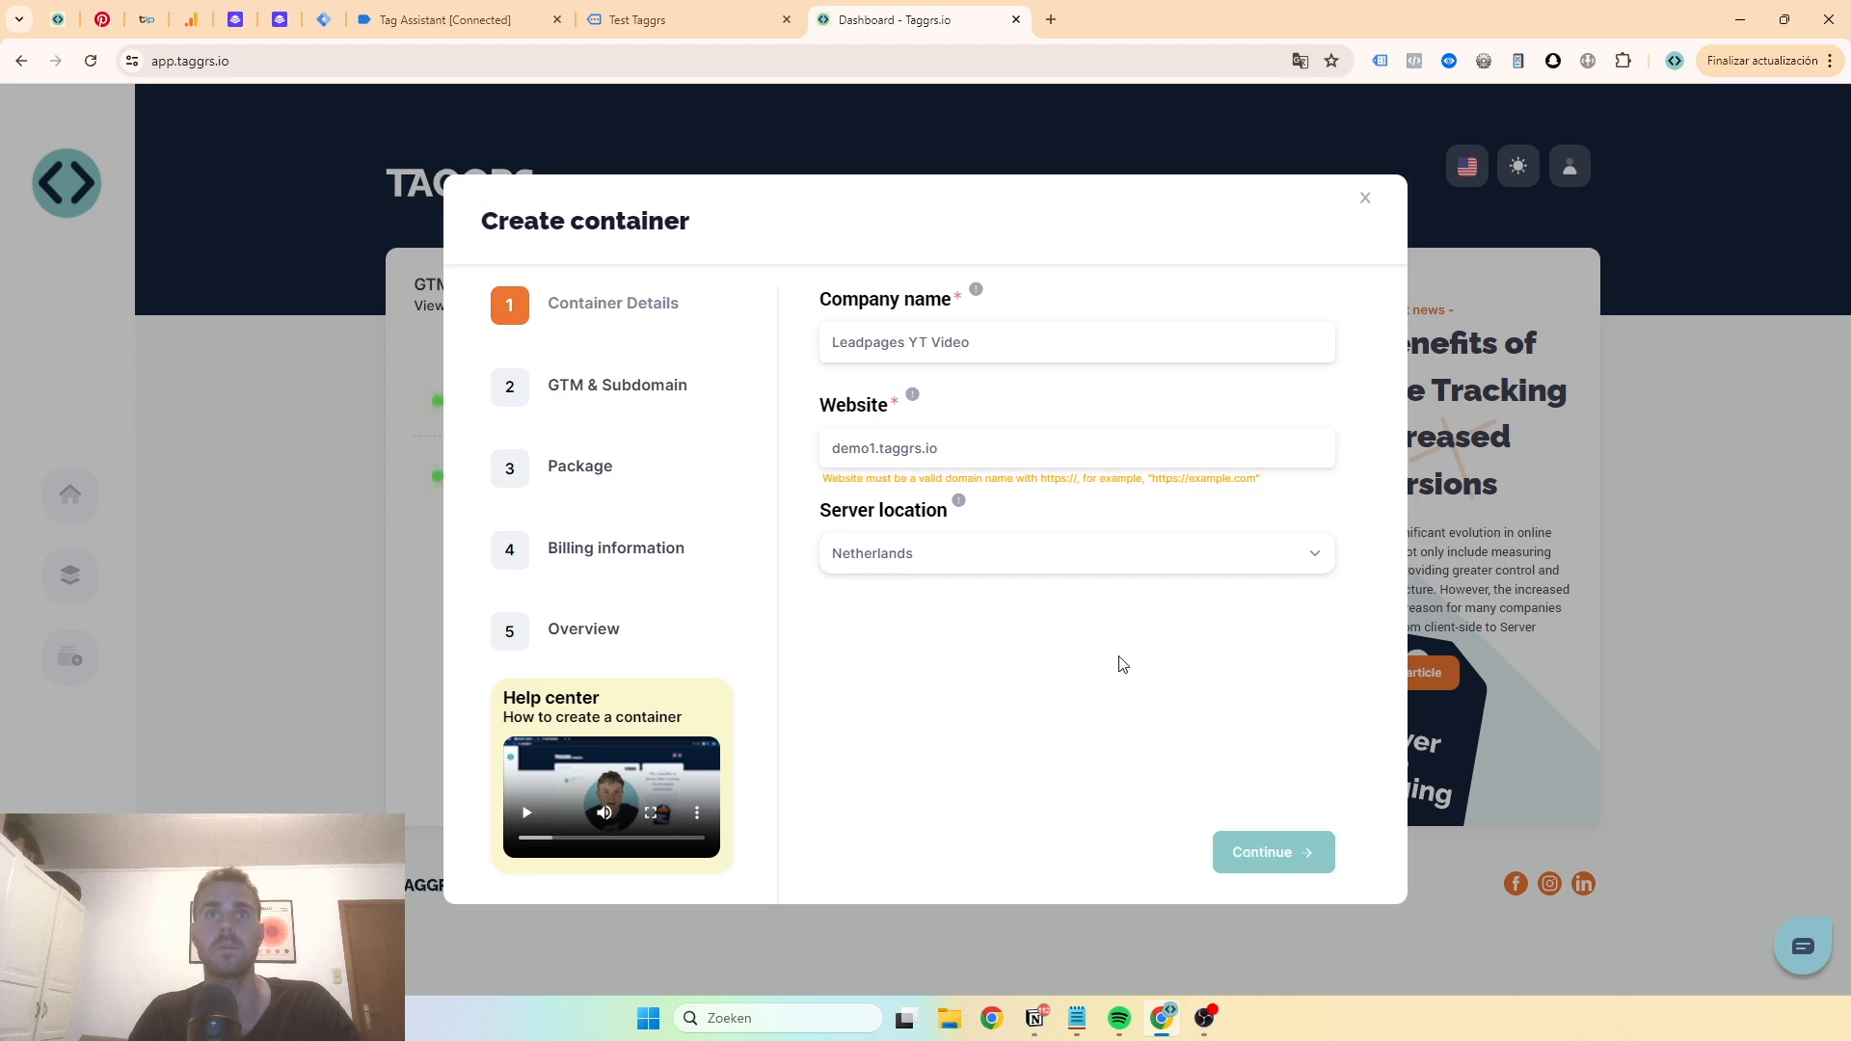
left_click(1021, 451)
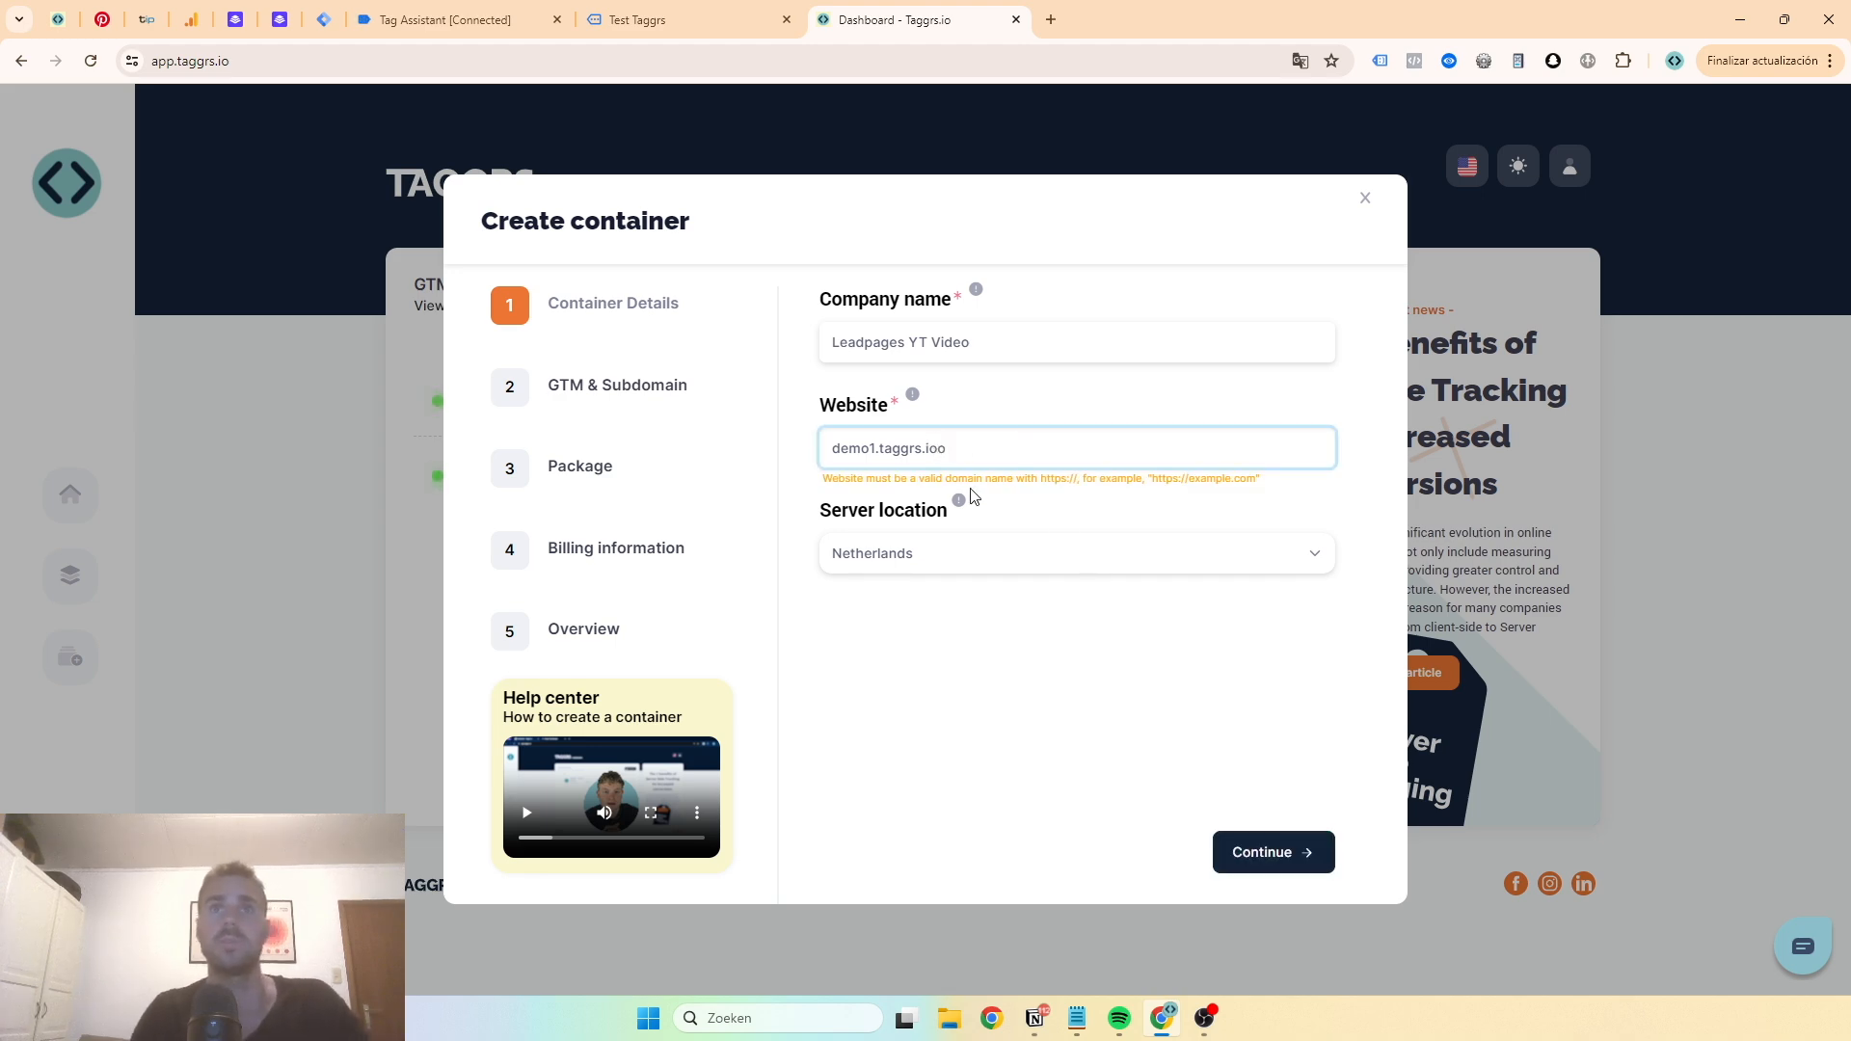
left_click(1283, 861)
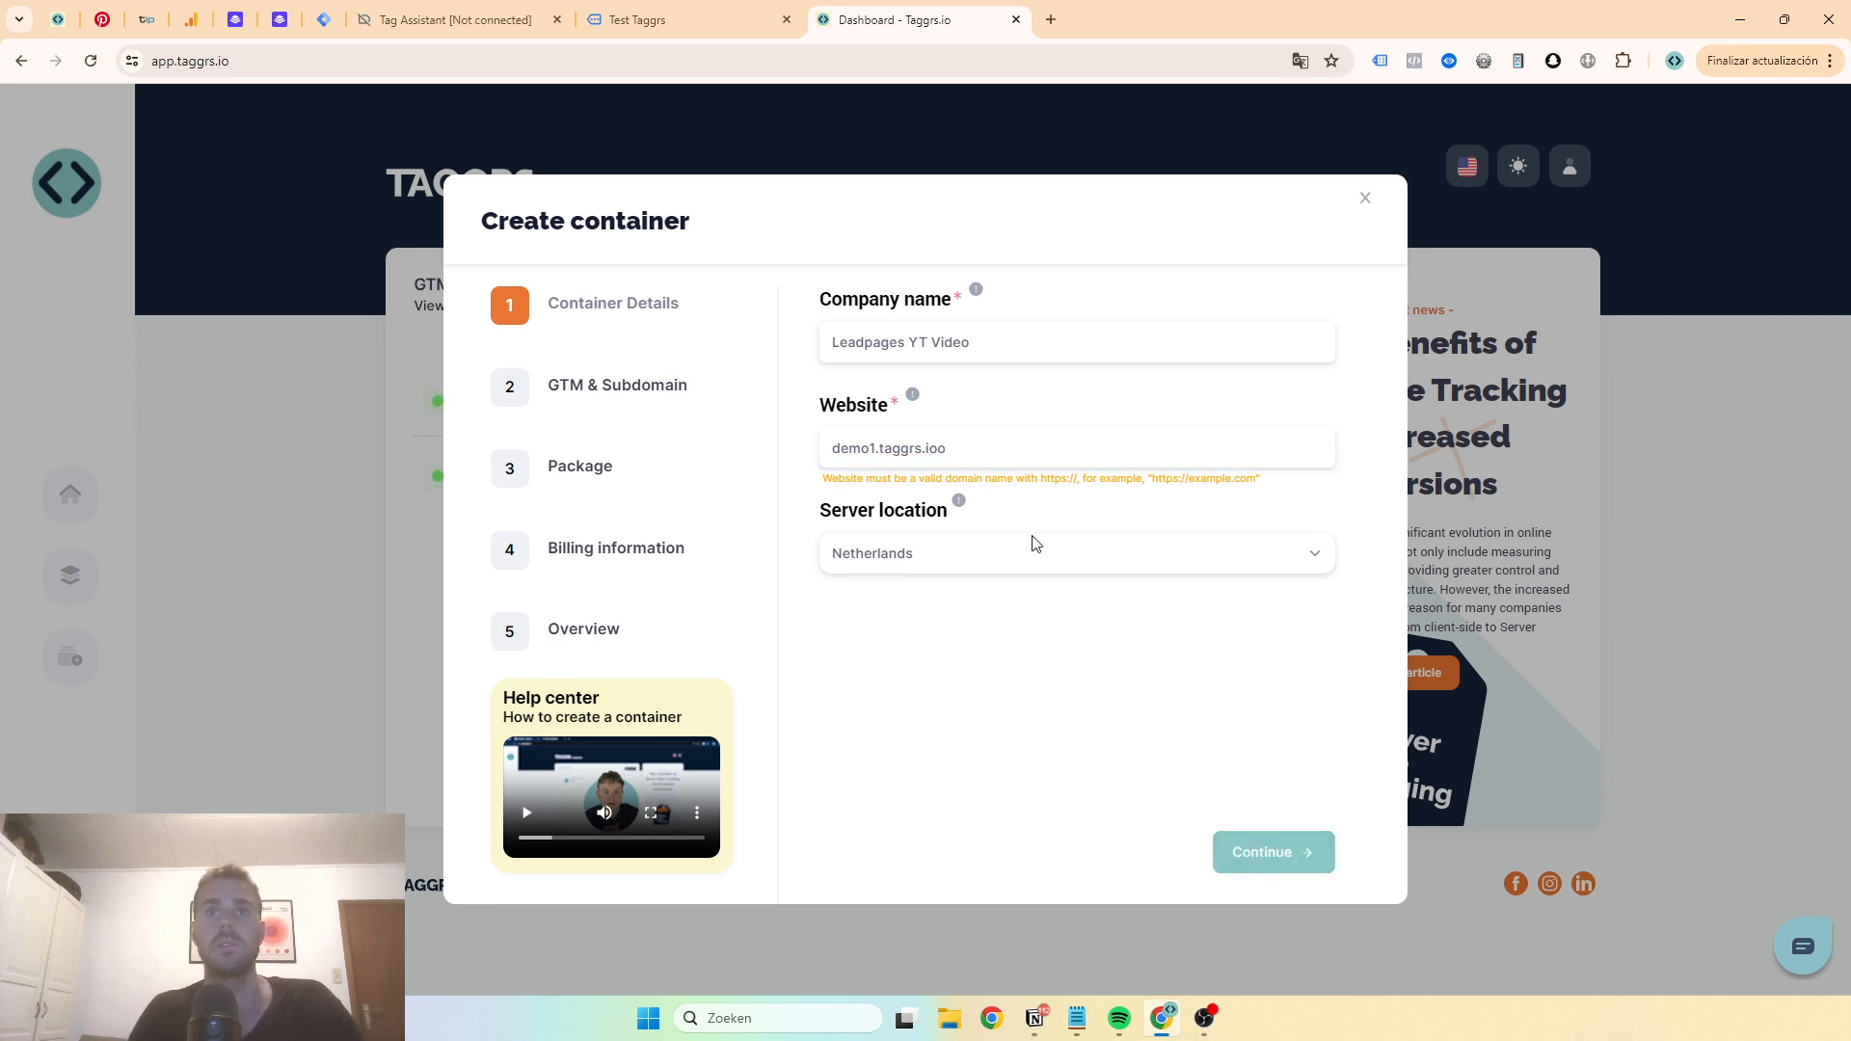
left_click(1032, 467)
left_click(829, 449)
type("https://")
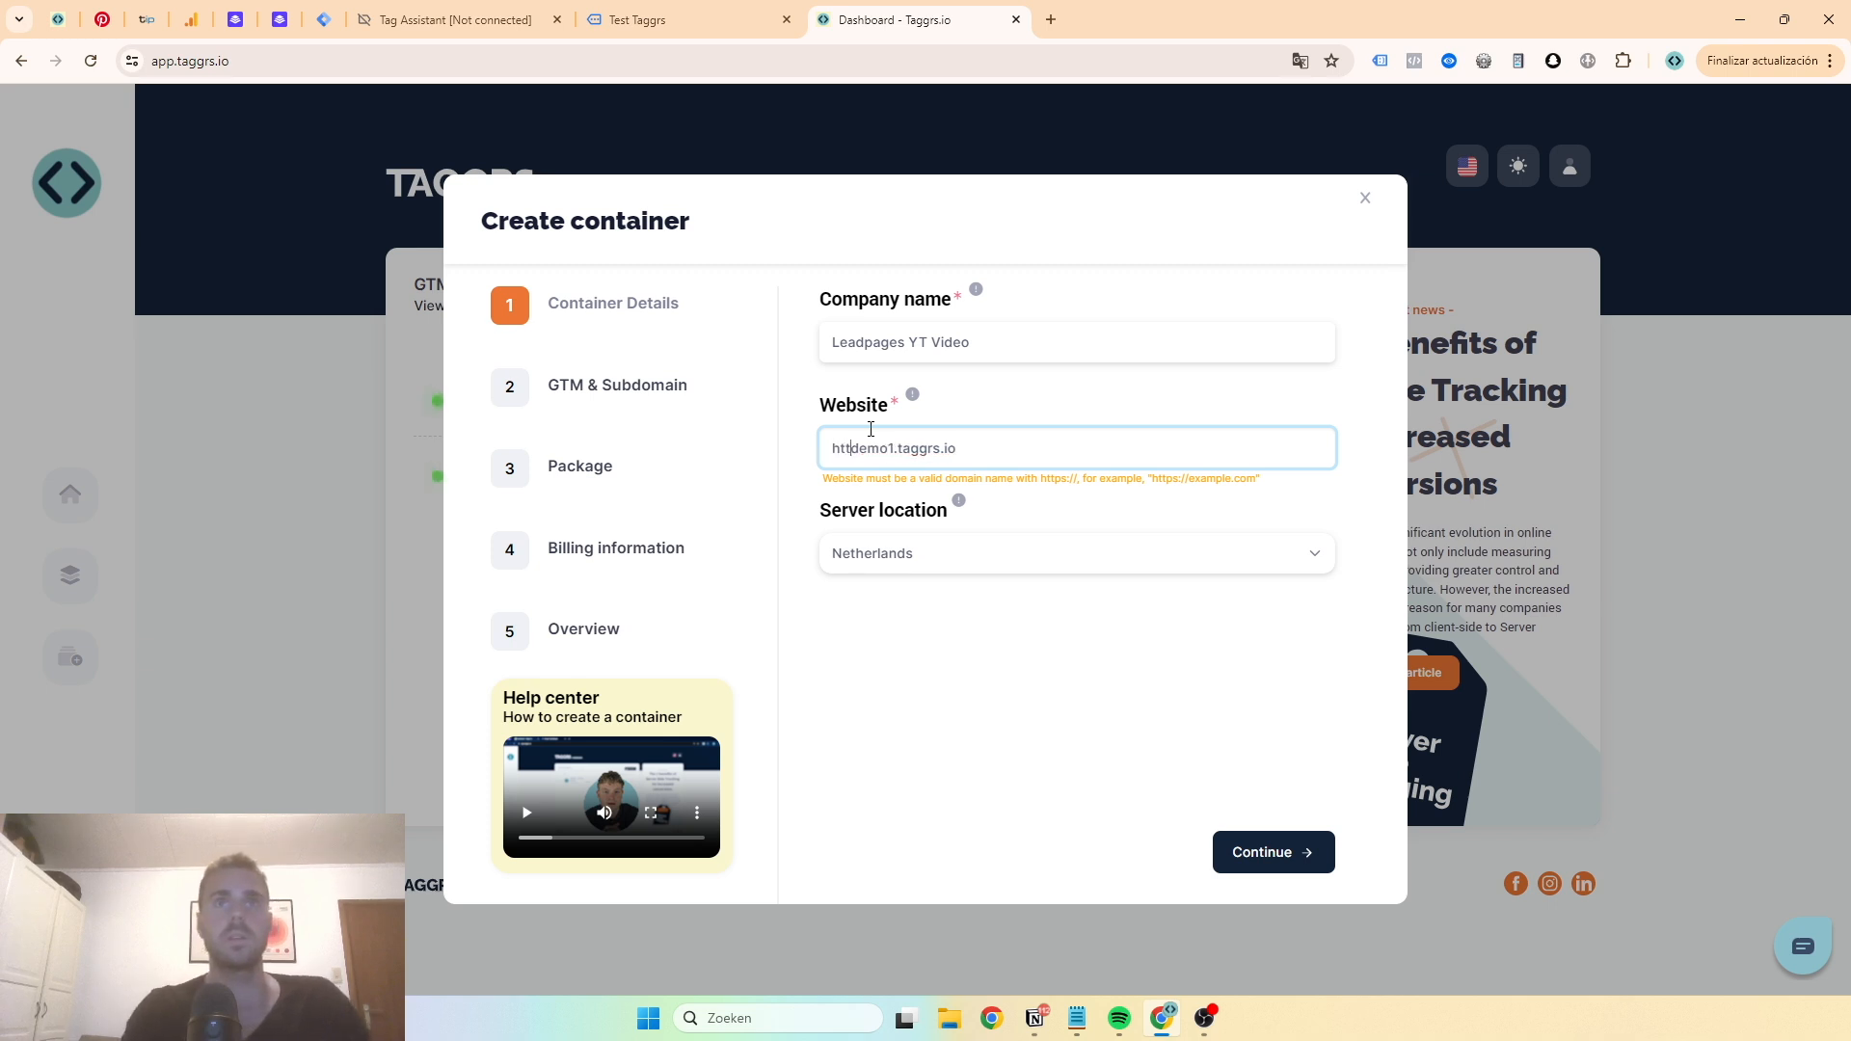
left_click(906, 447)
type("e")
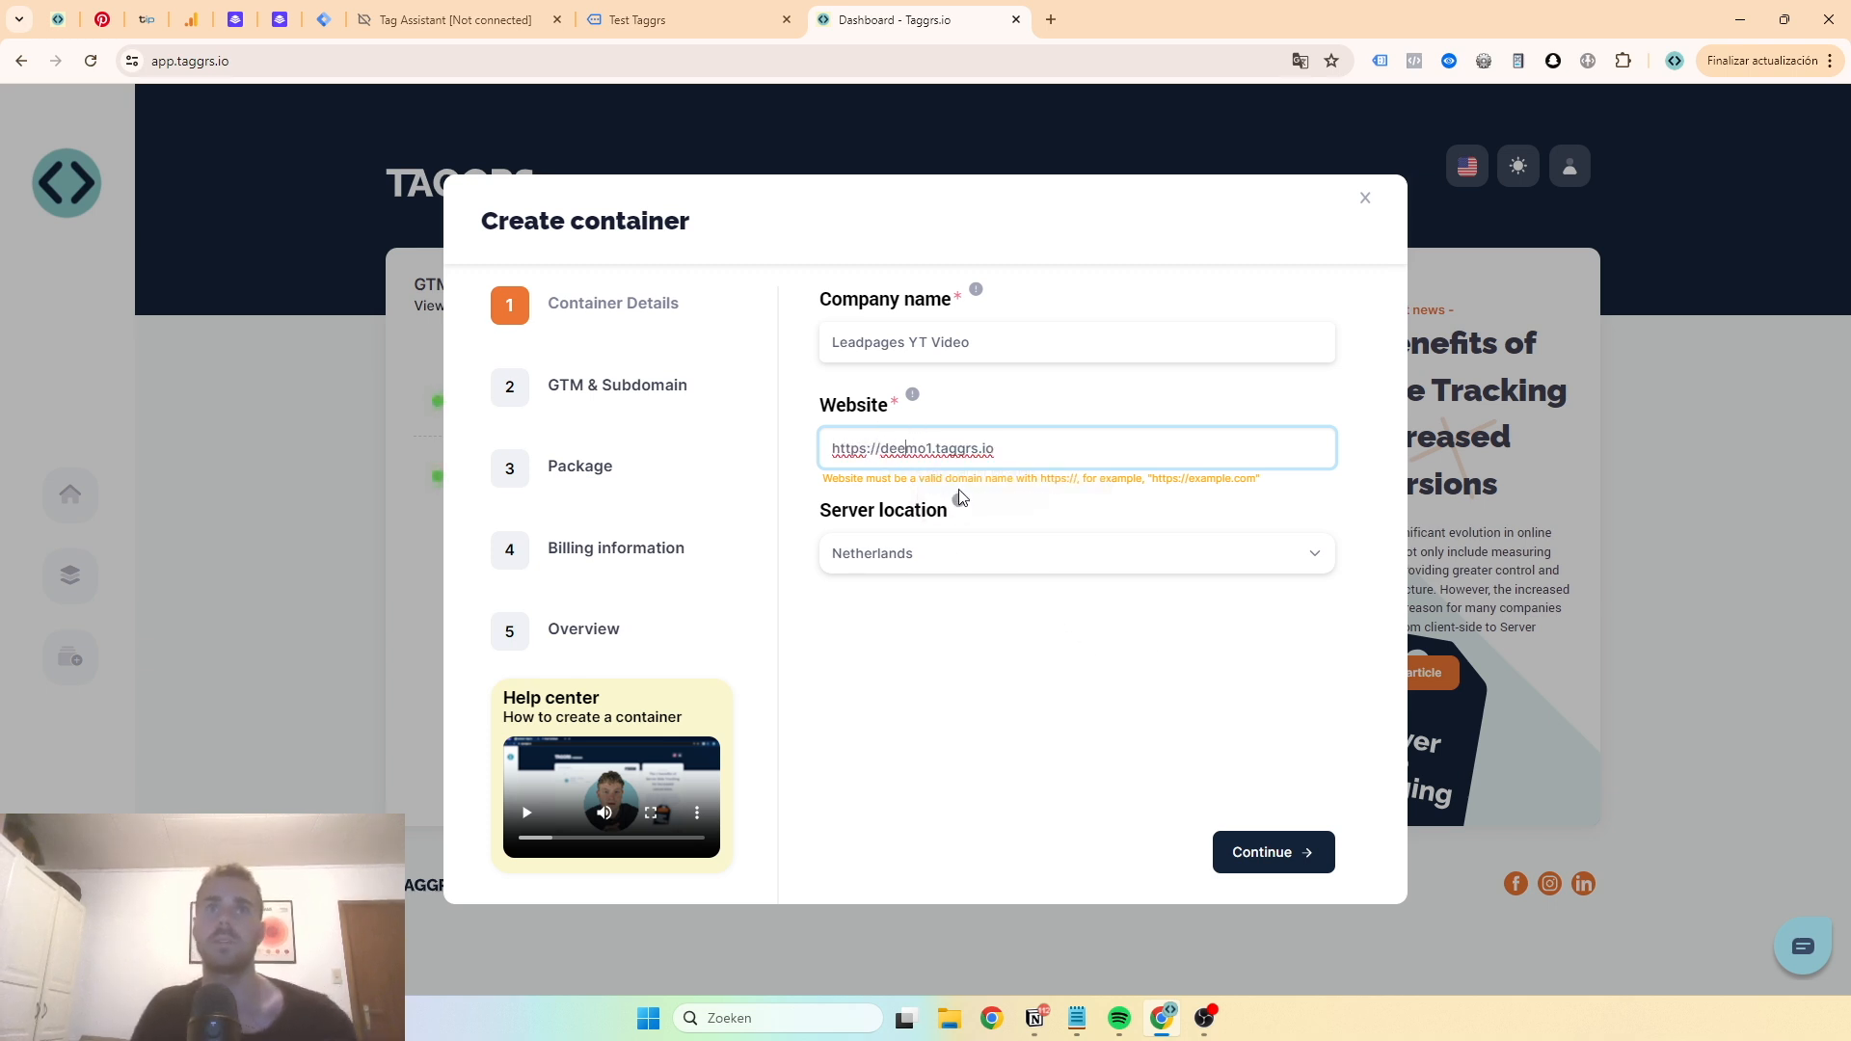
left_click(1290, 851)
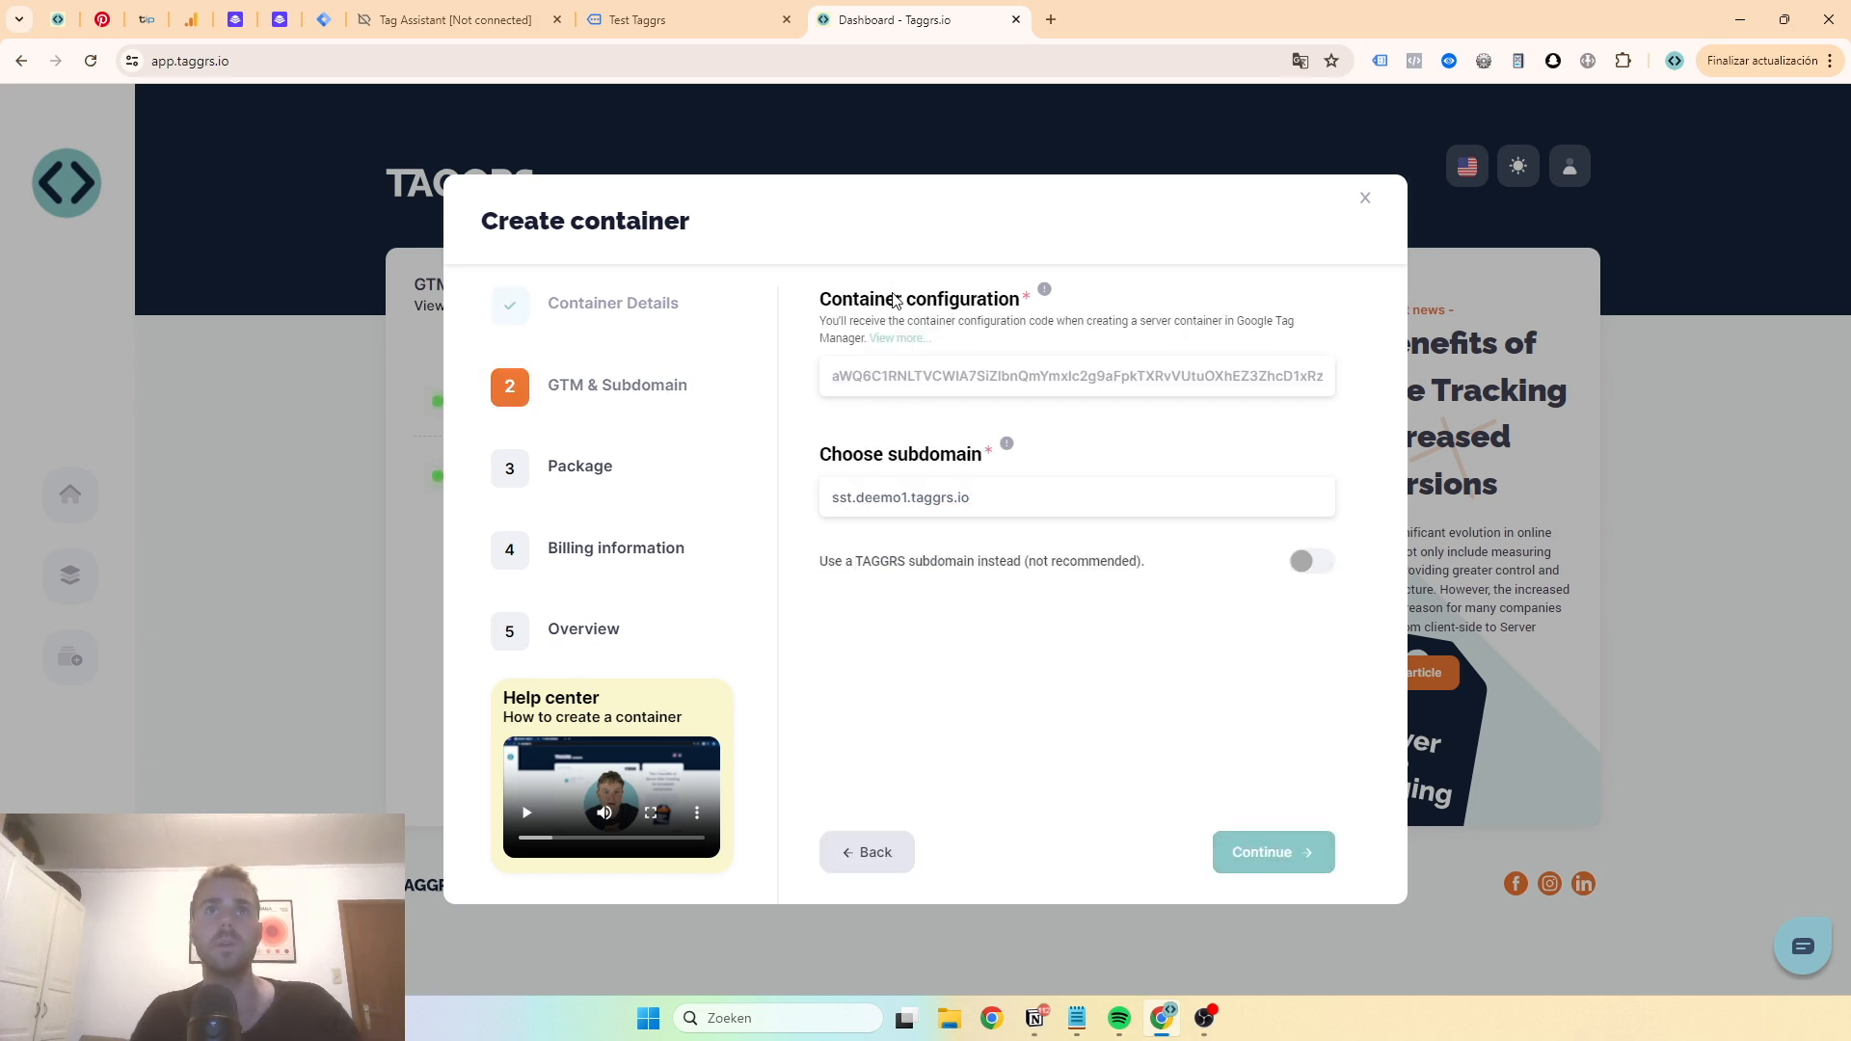
- Copy the server container config from Tag Manager and paste it into the Container configuration field
left_click(884, 376)
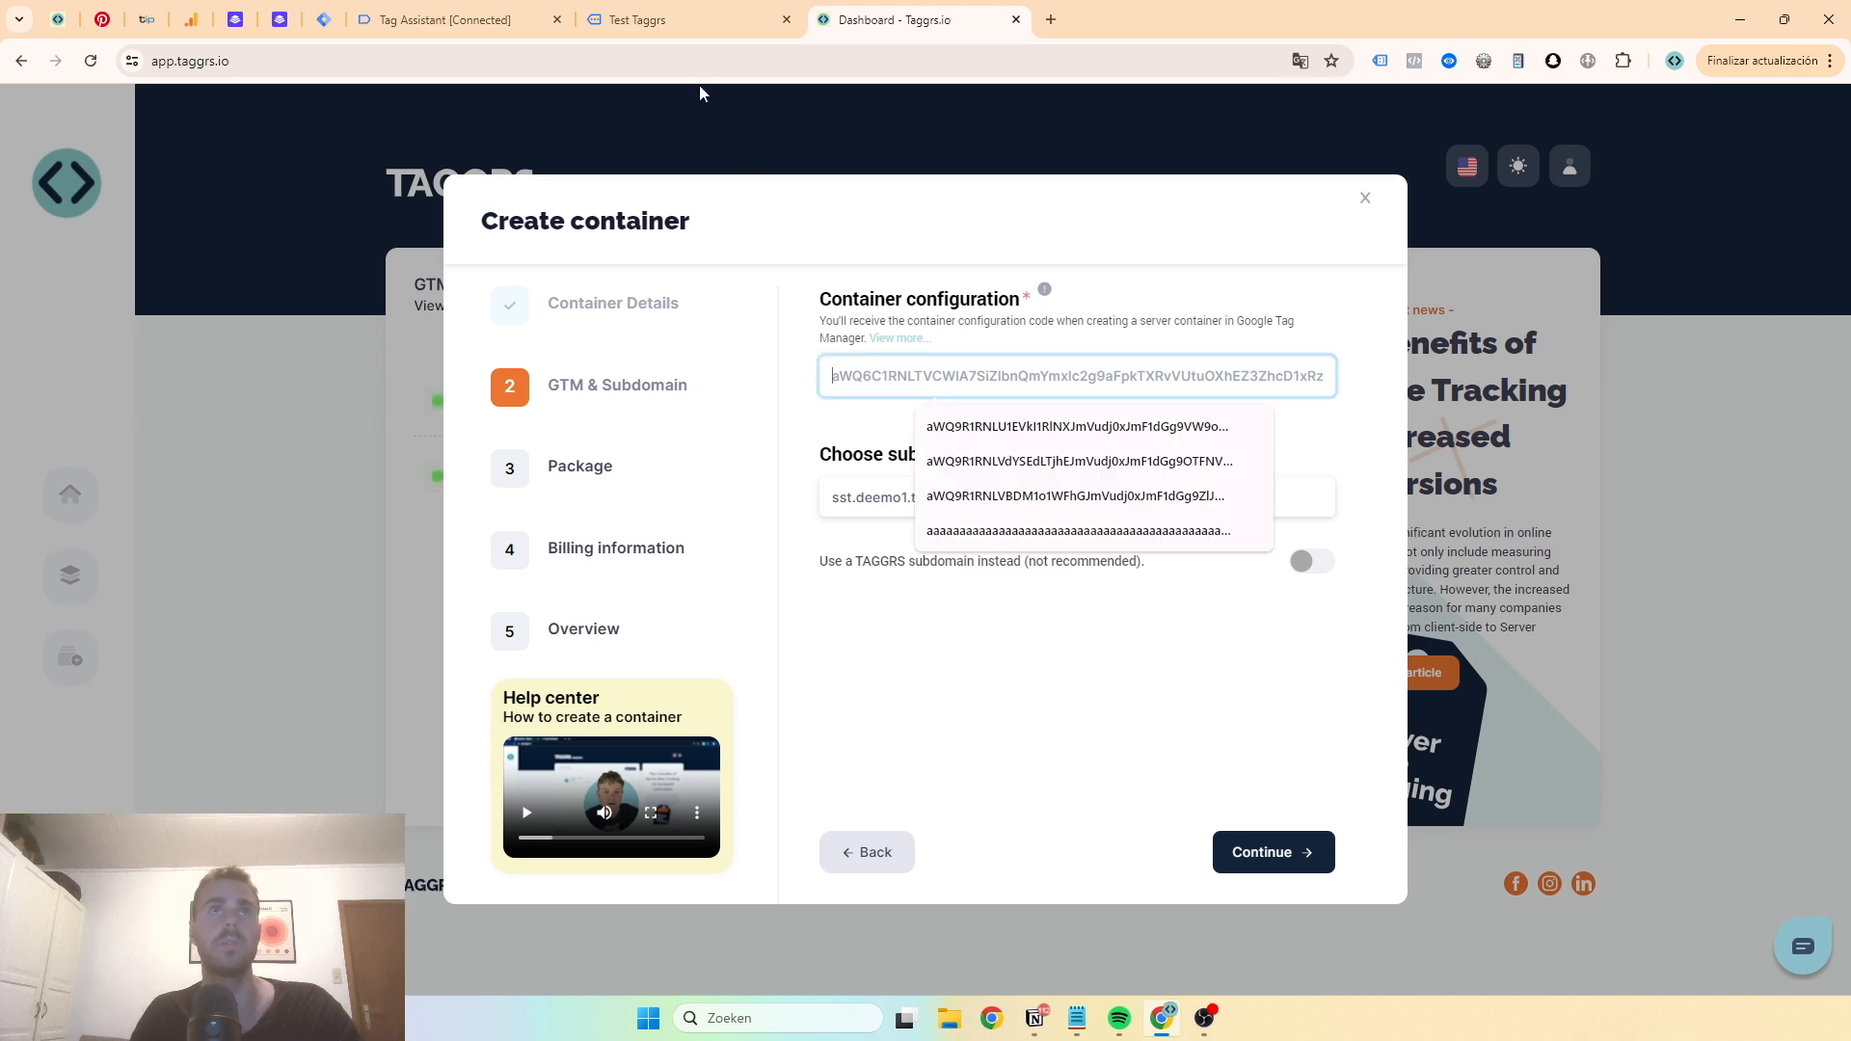
left_click(323, 19)
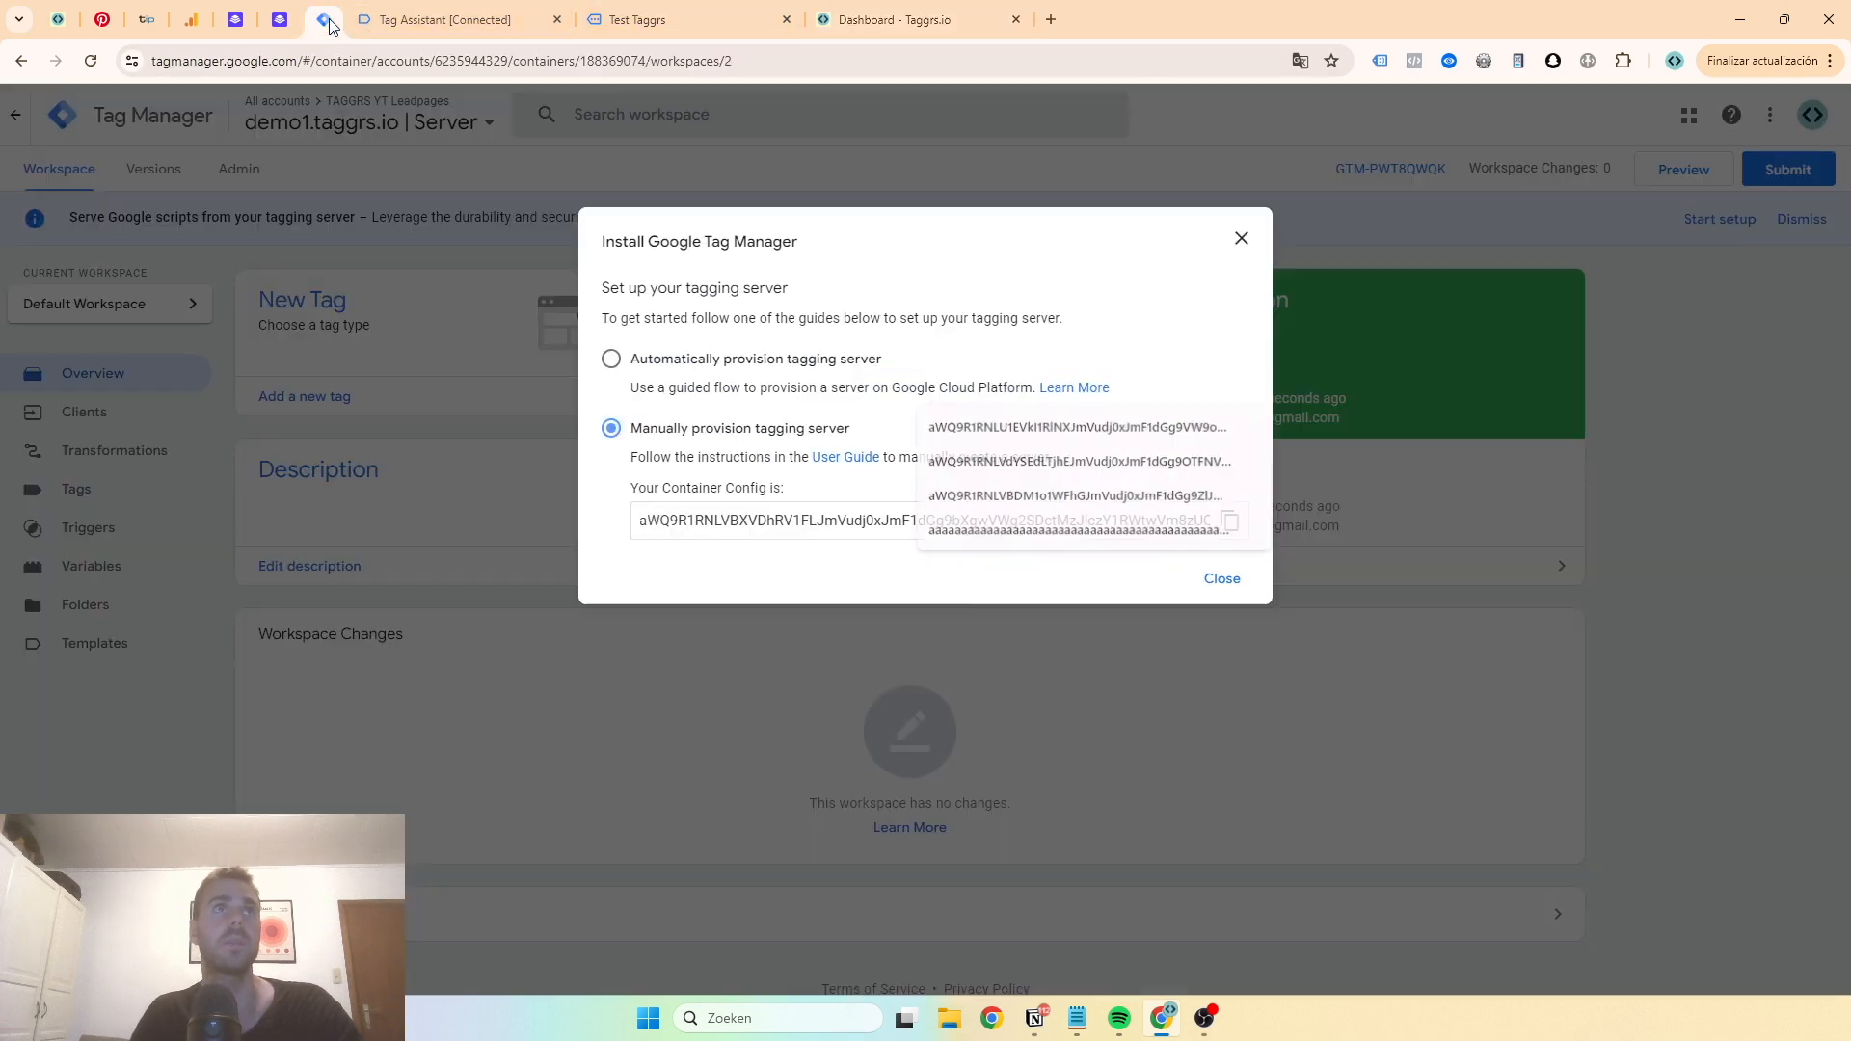
left_click(1229, 521)
left_click(855, 22)
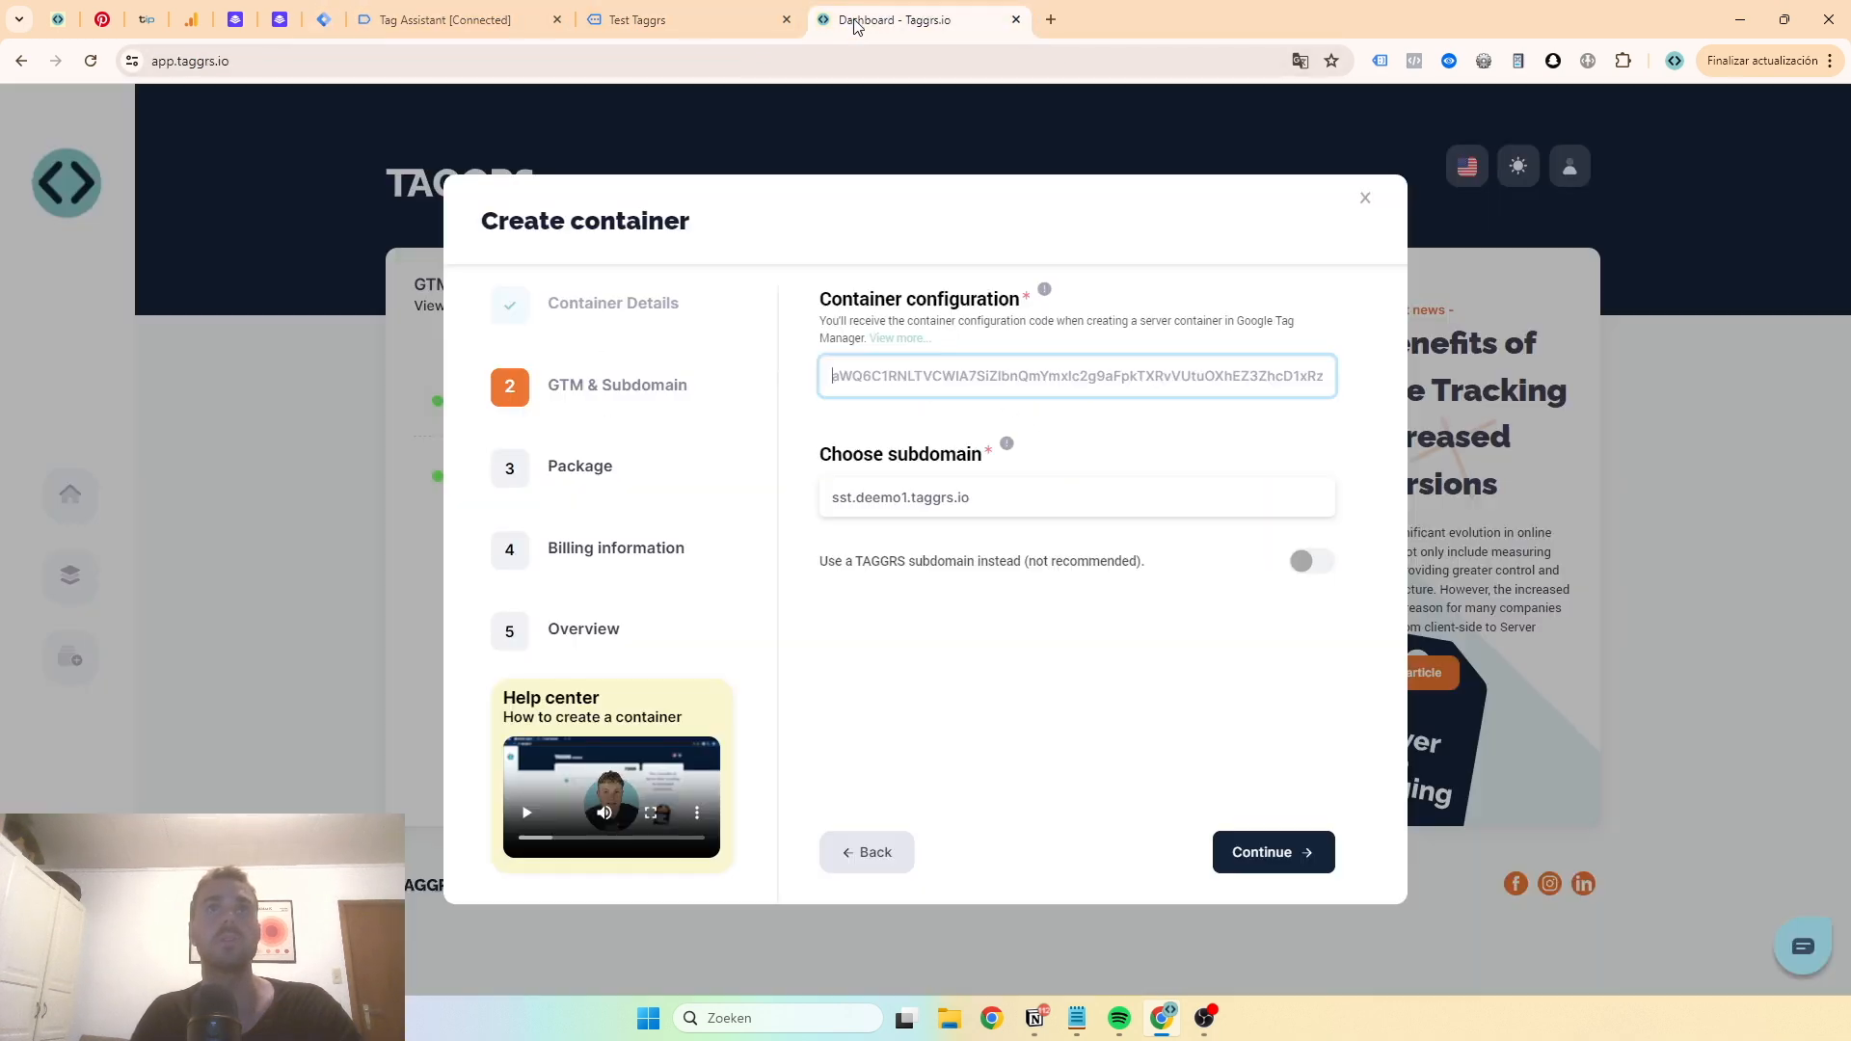
left_click(921, 374)
key("ctrl+v")
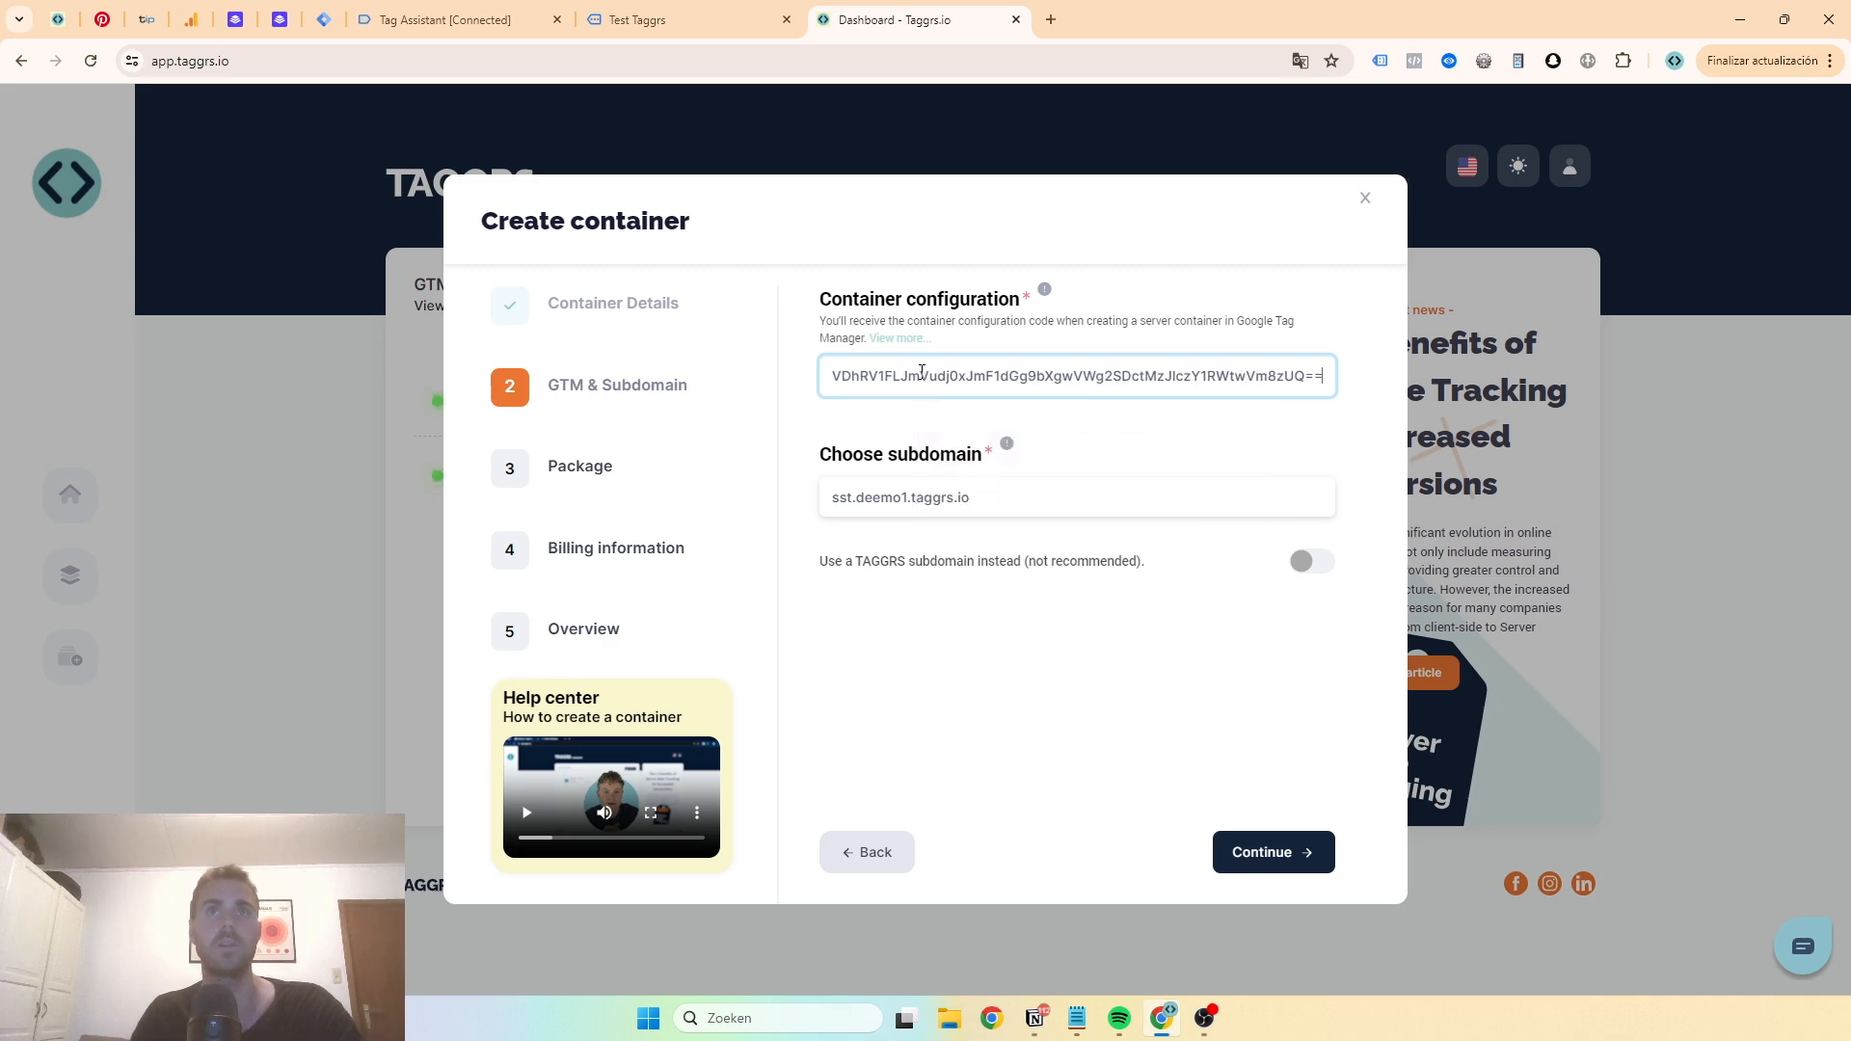
- Replace one character in the pasted container configuration with d and continue to package selection
left_click(946, 317)
left_click(998, 376)
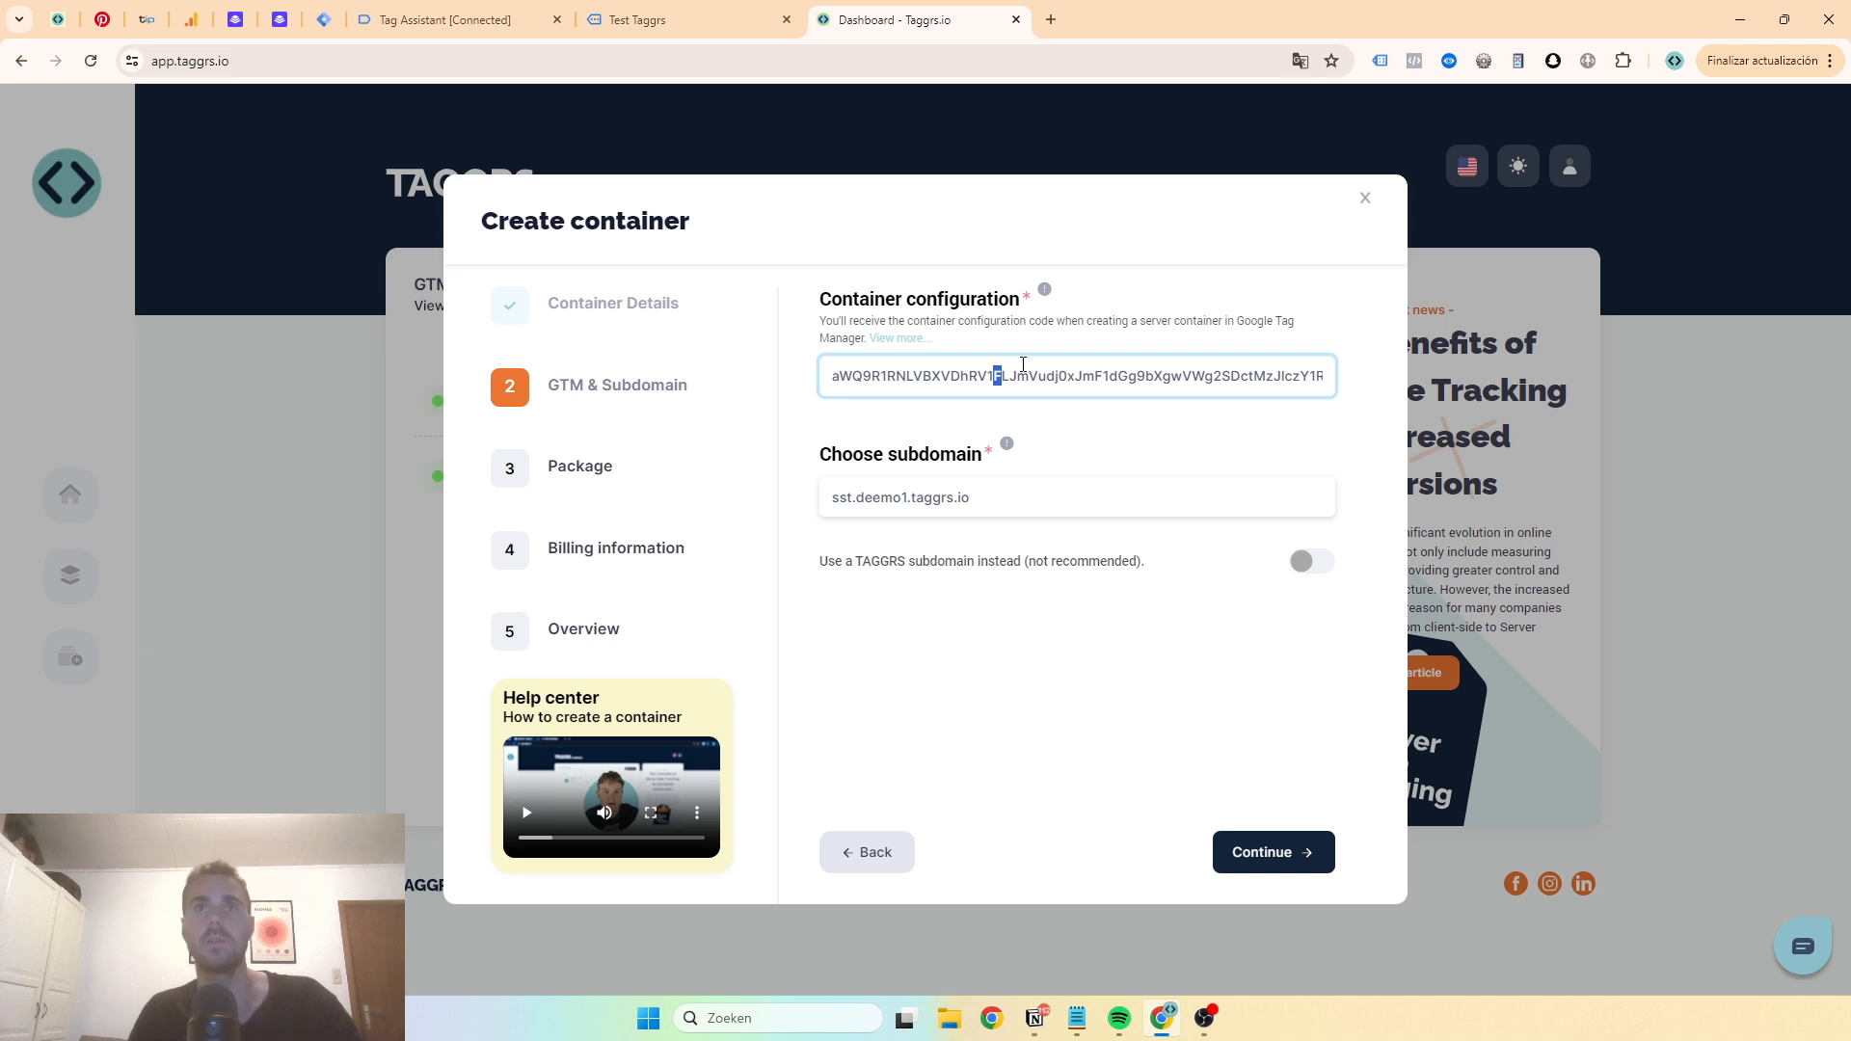
type("d")
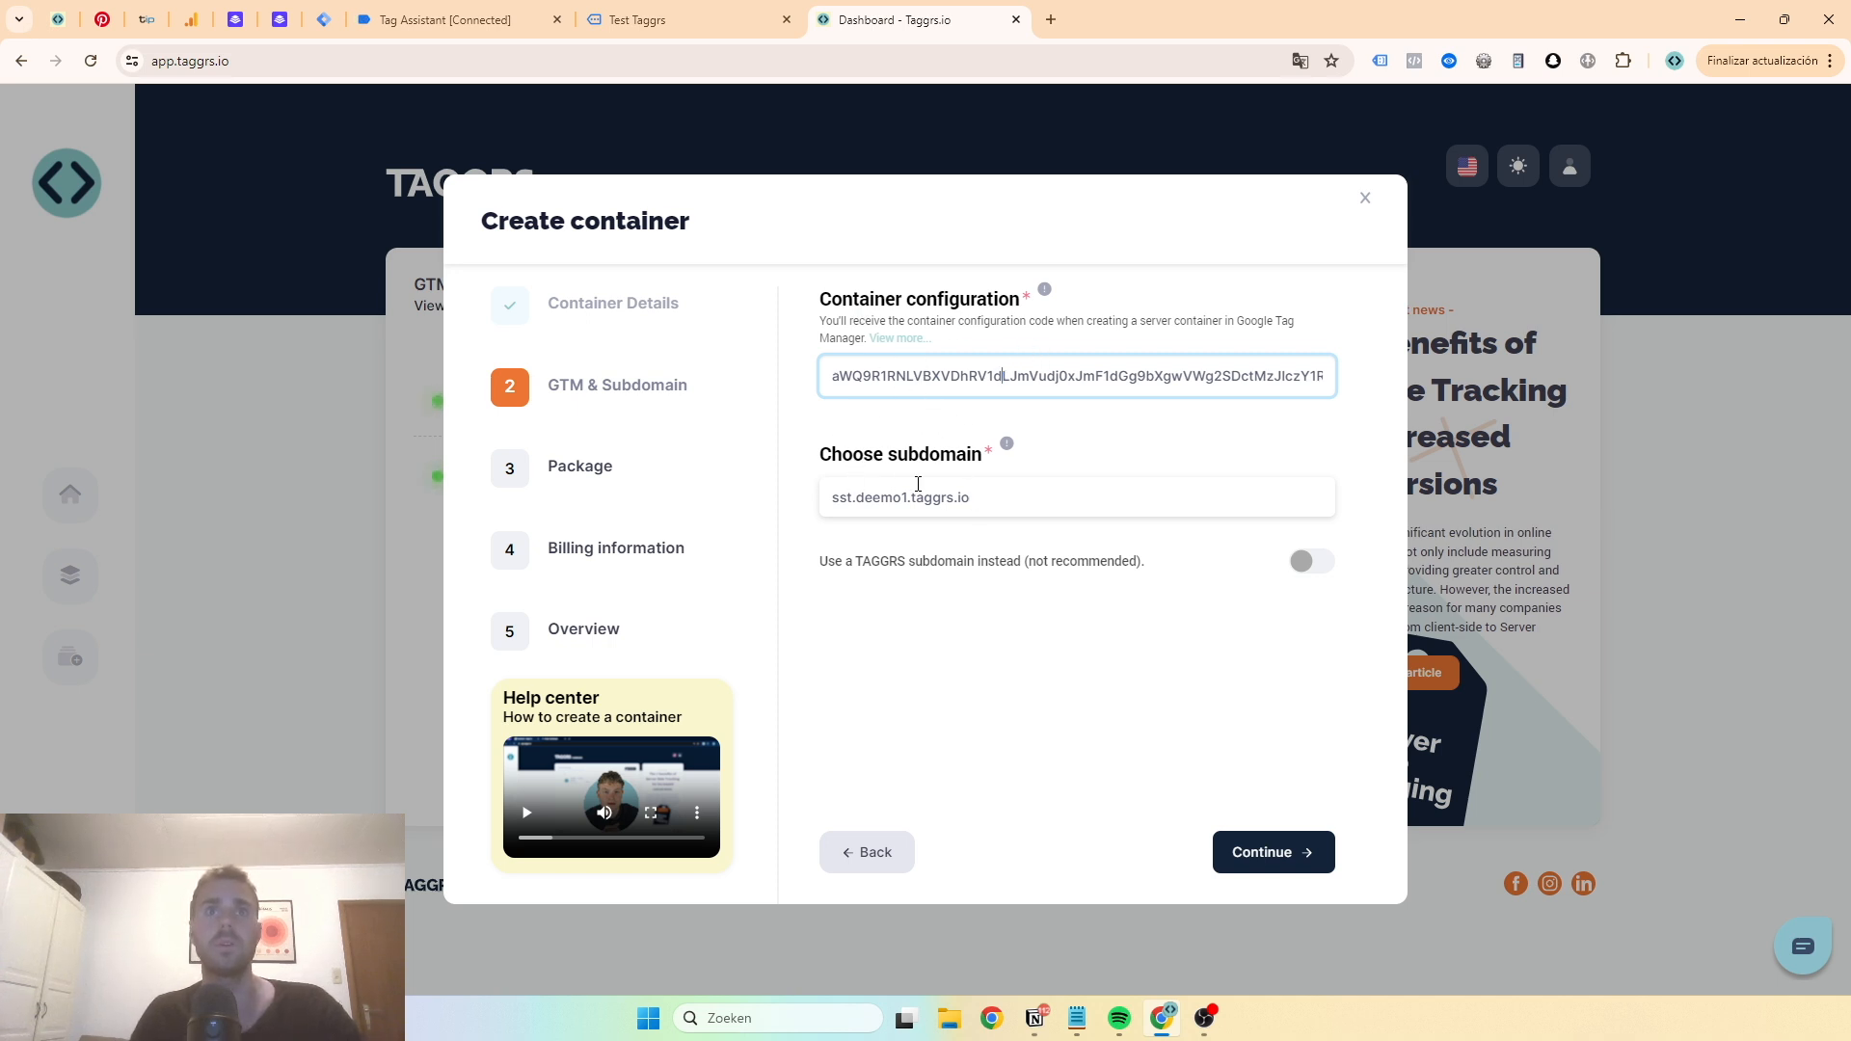
left_click(1286, 861)
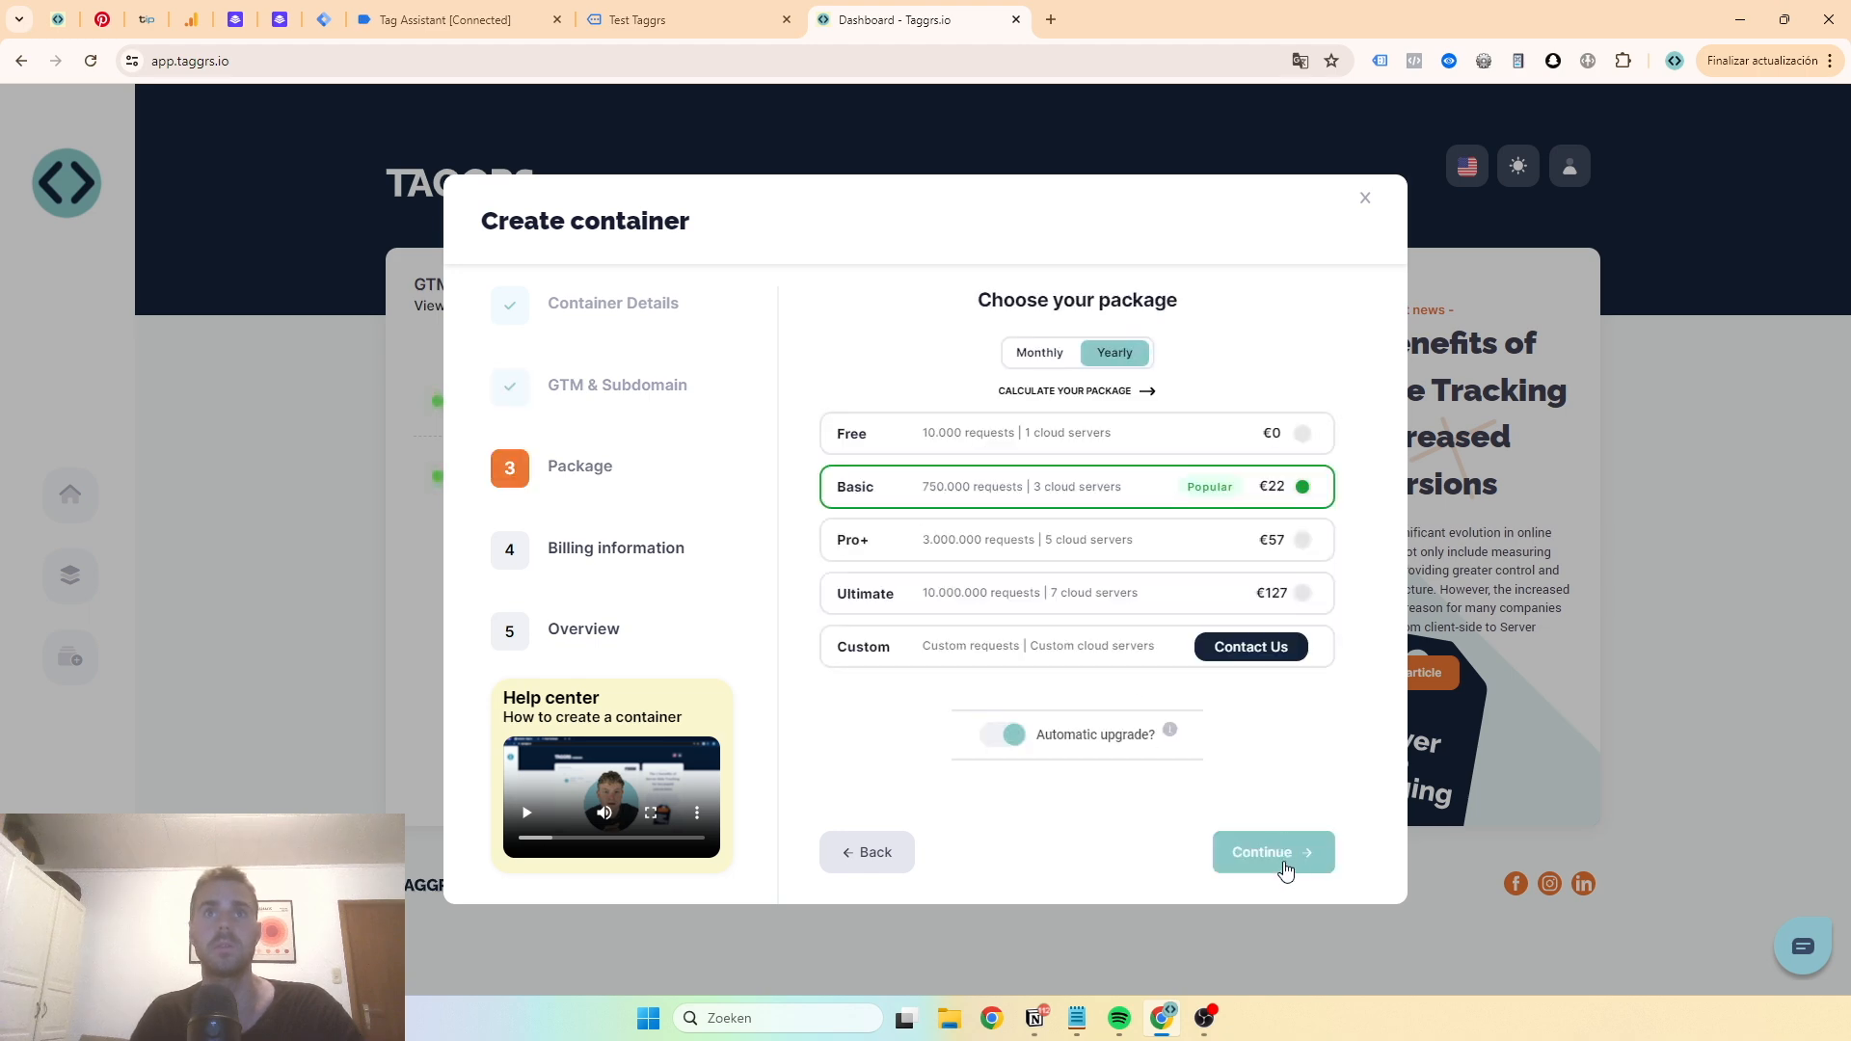
- Choose the Free package and finish creating the container
left_click(1188, 429)
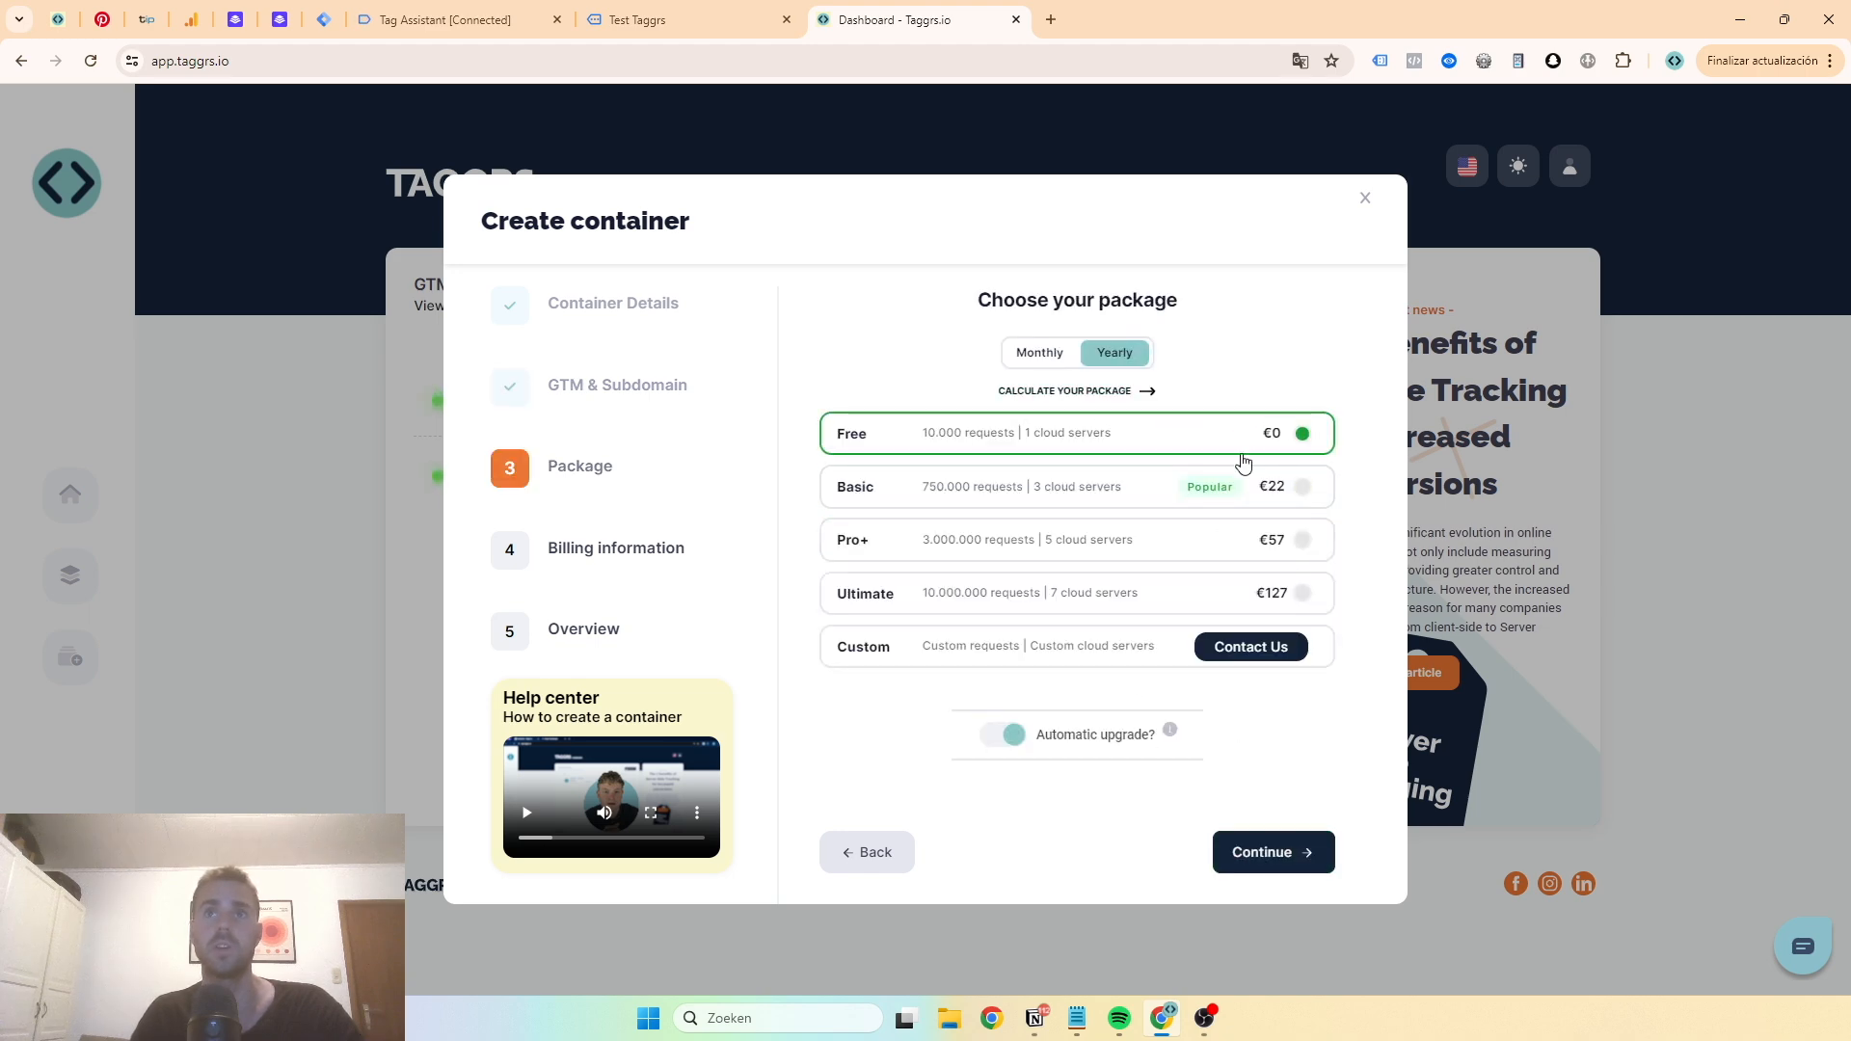
left_click(1252, 495)
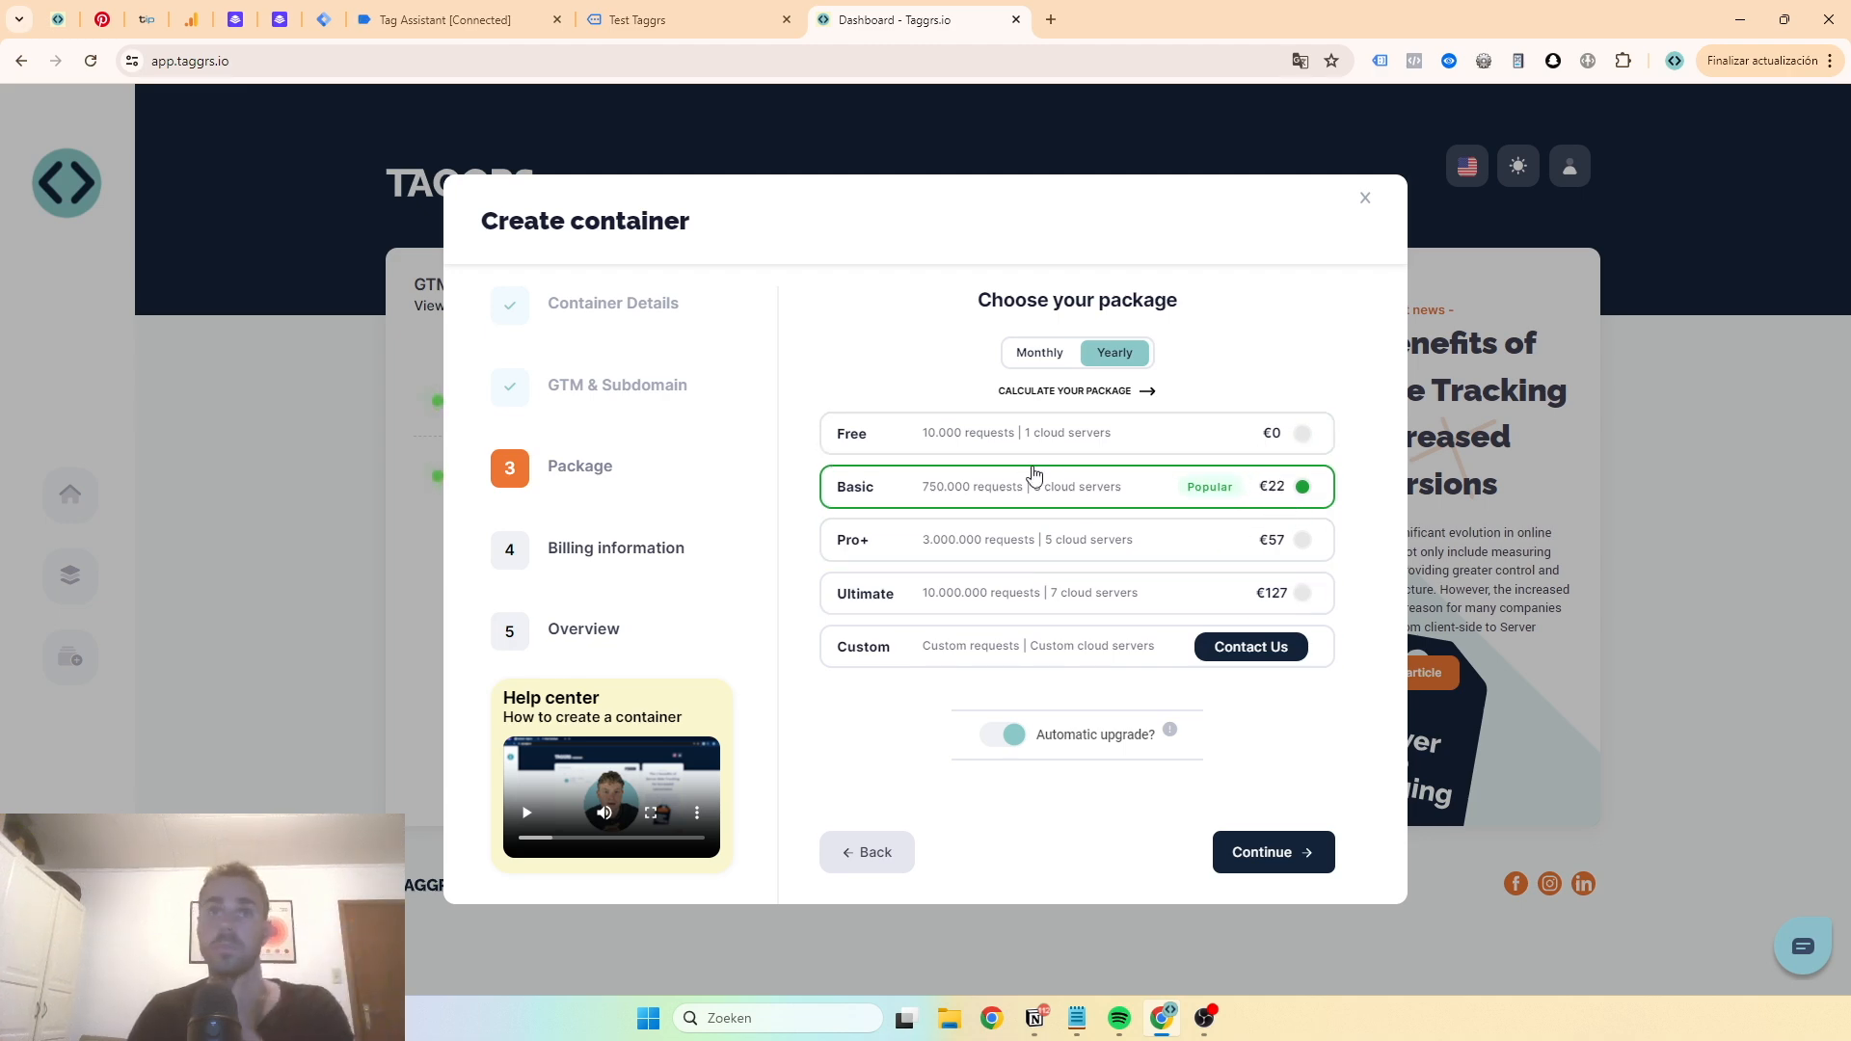
left_click(1133, 436)
left_click(1278, 867)
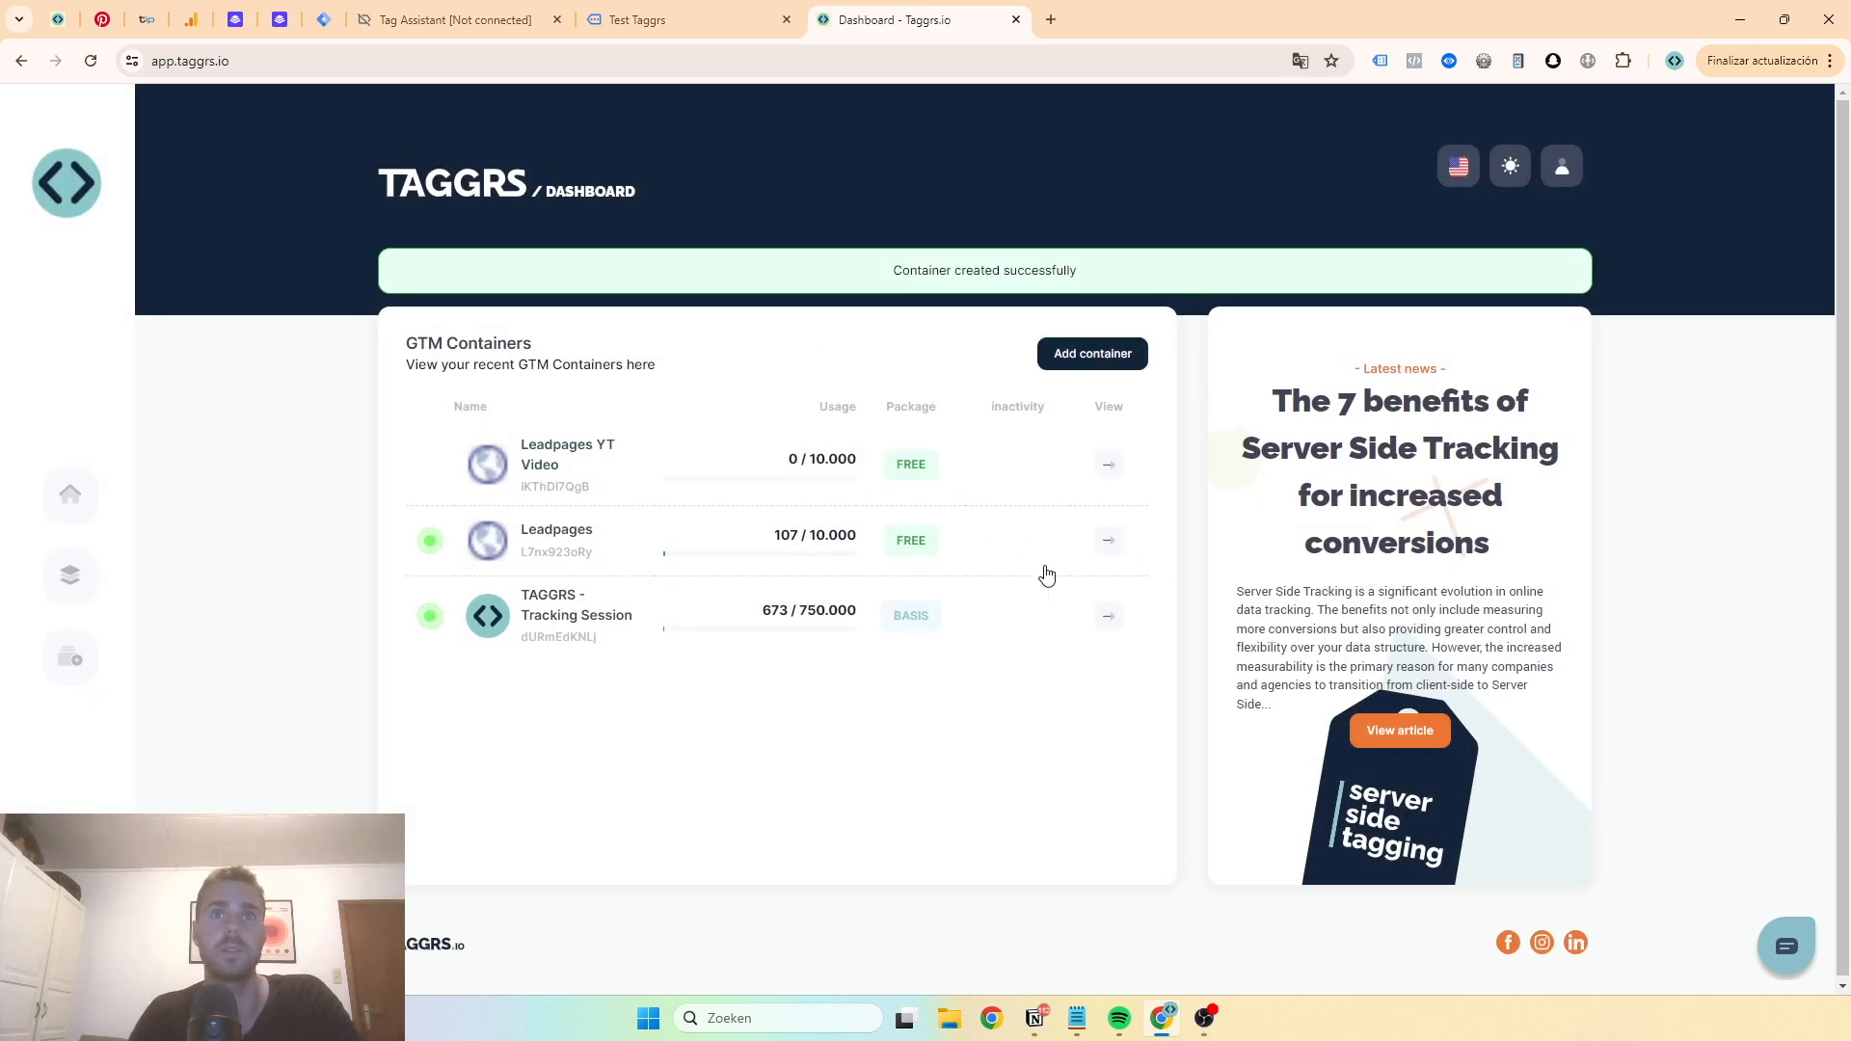
- Examine the existing Leadpages container's overview and settings, then return to the dashboard
left_click(1111, 545)
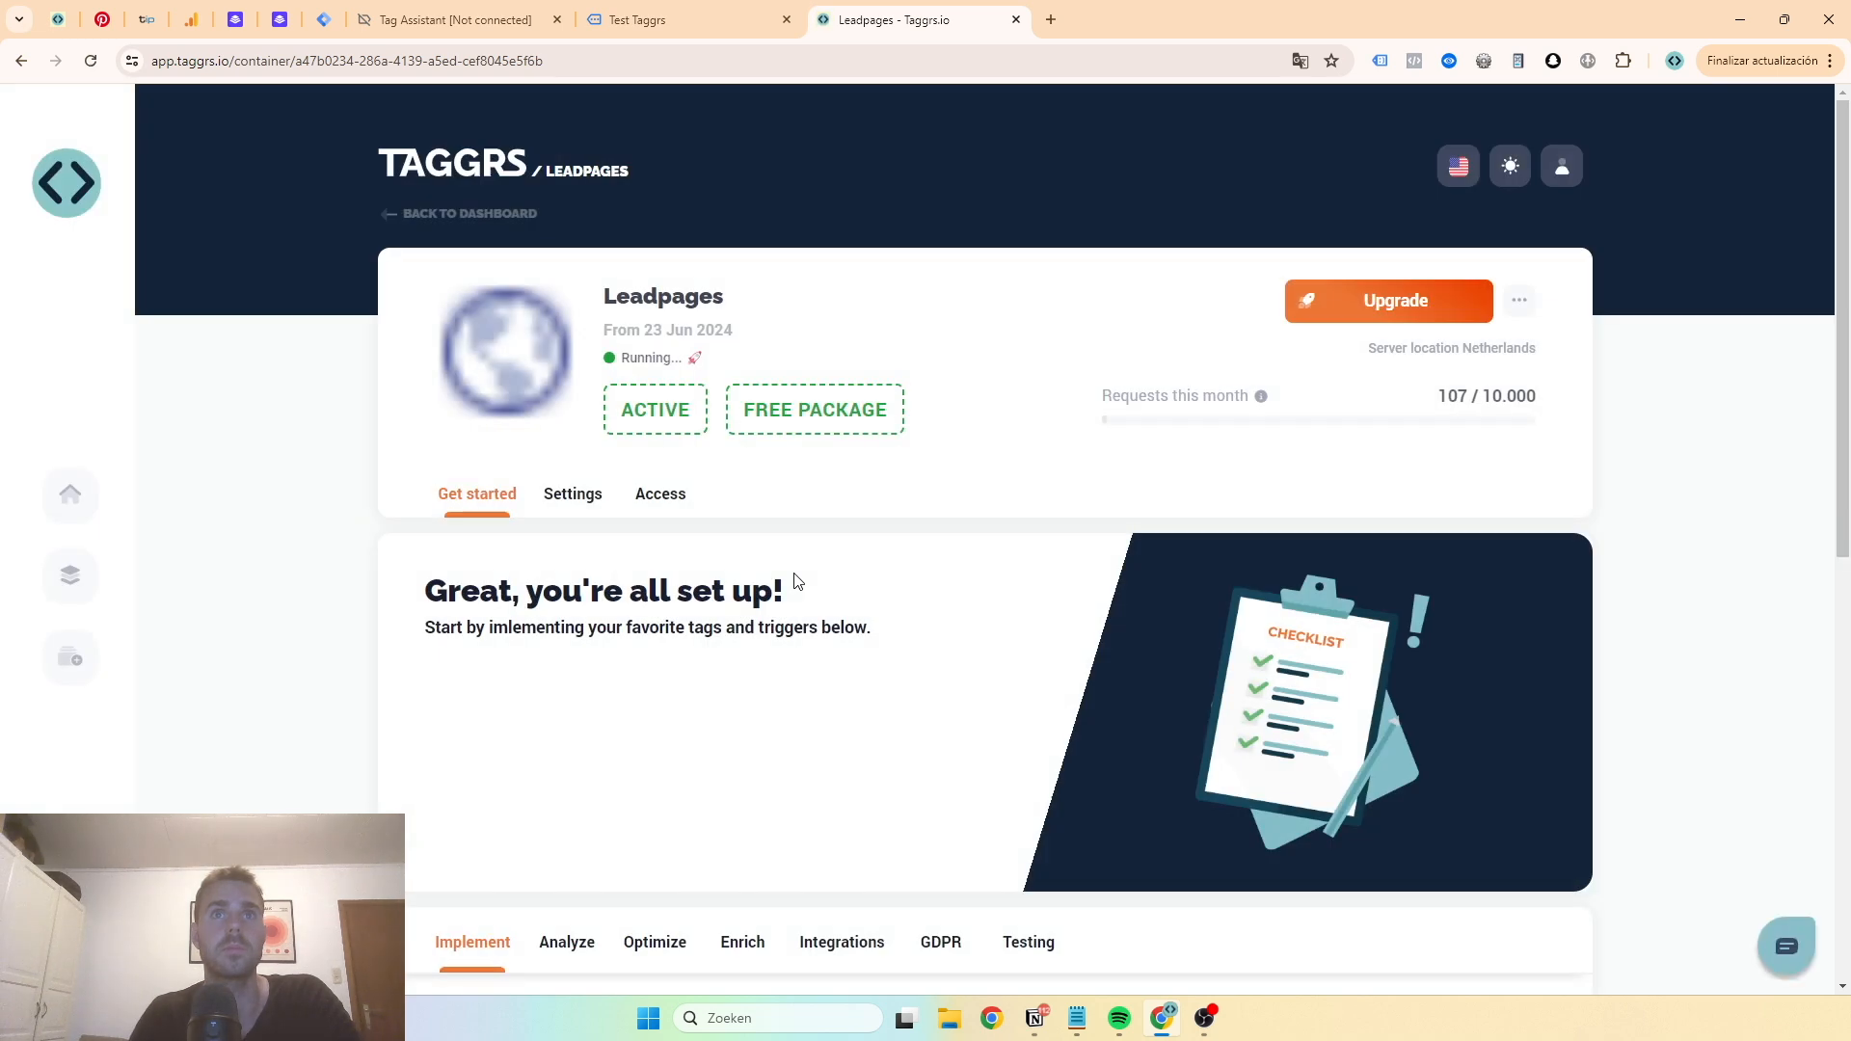
left_click(573, 499)
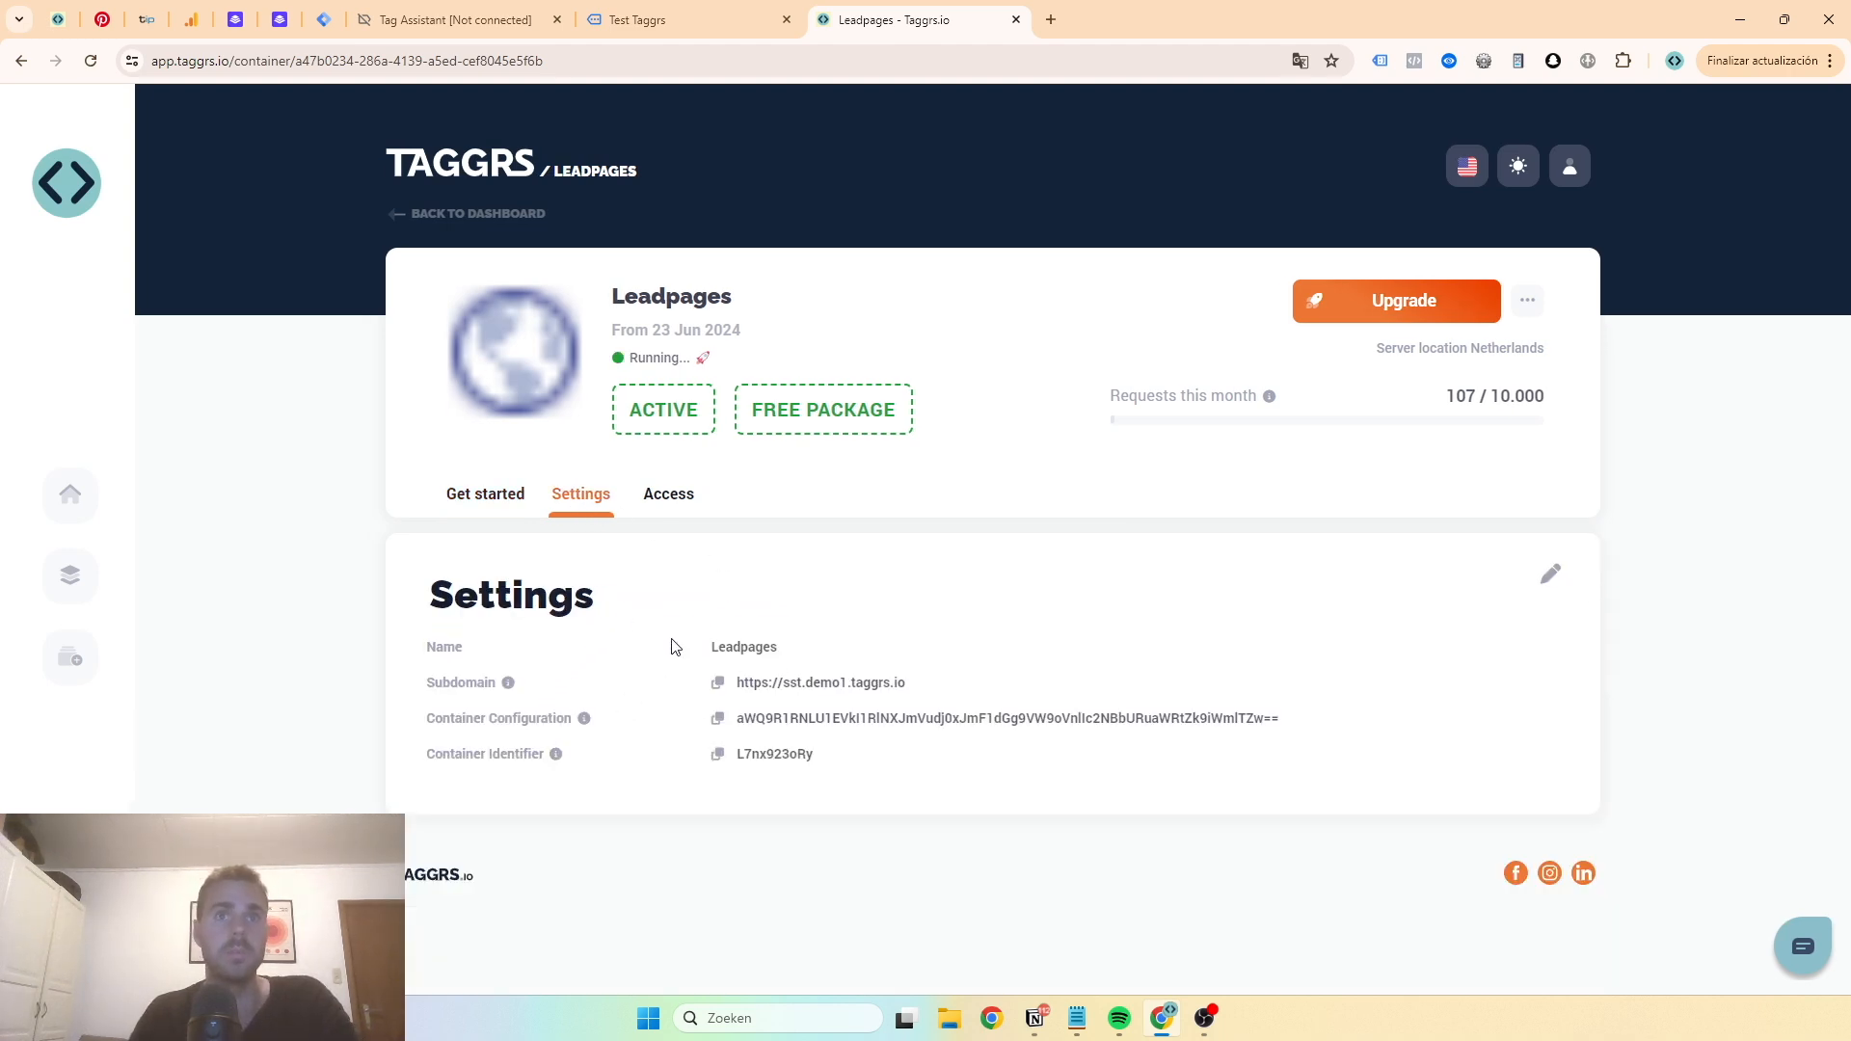
left_click(492, 501)
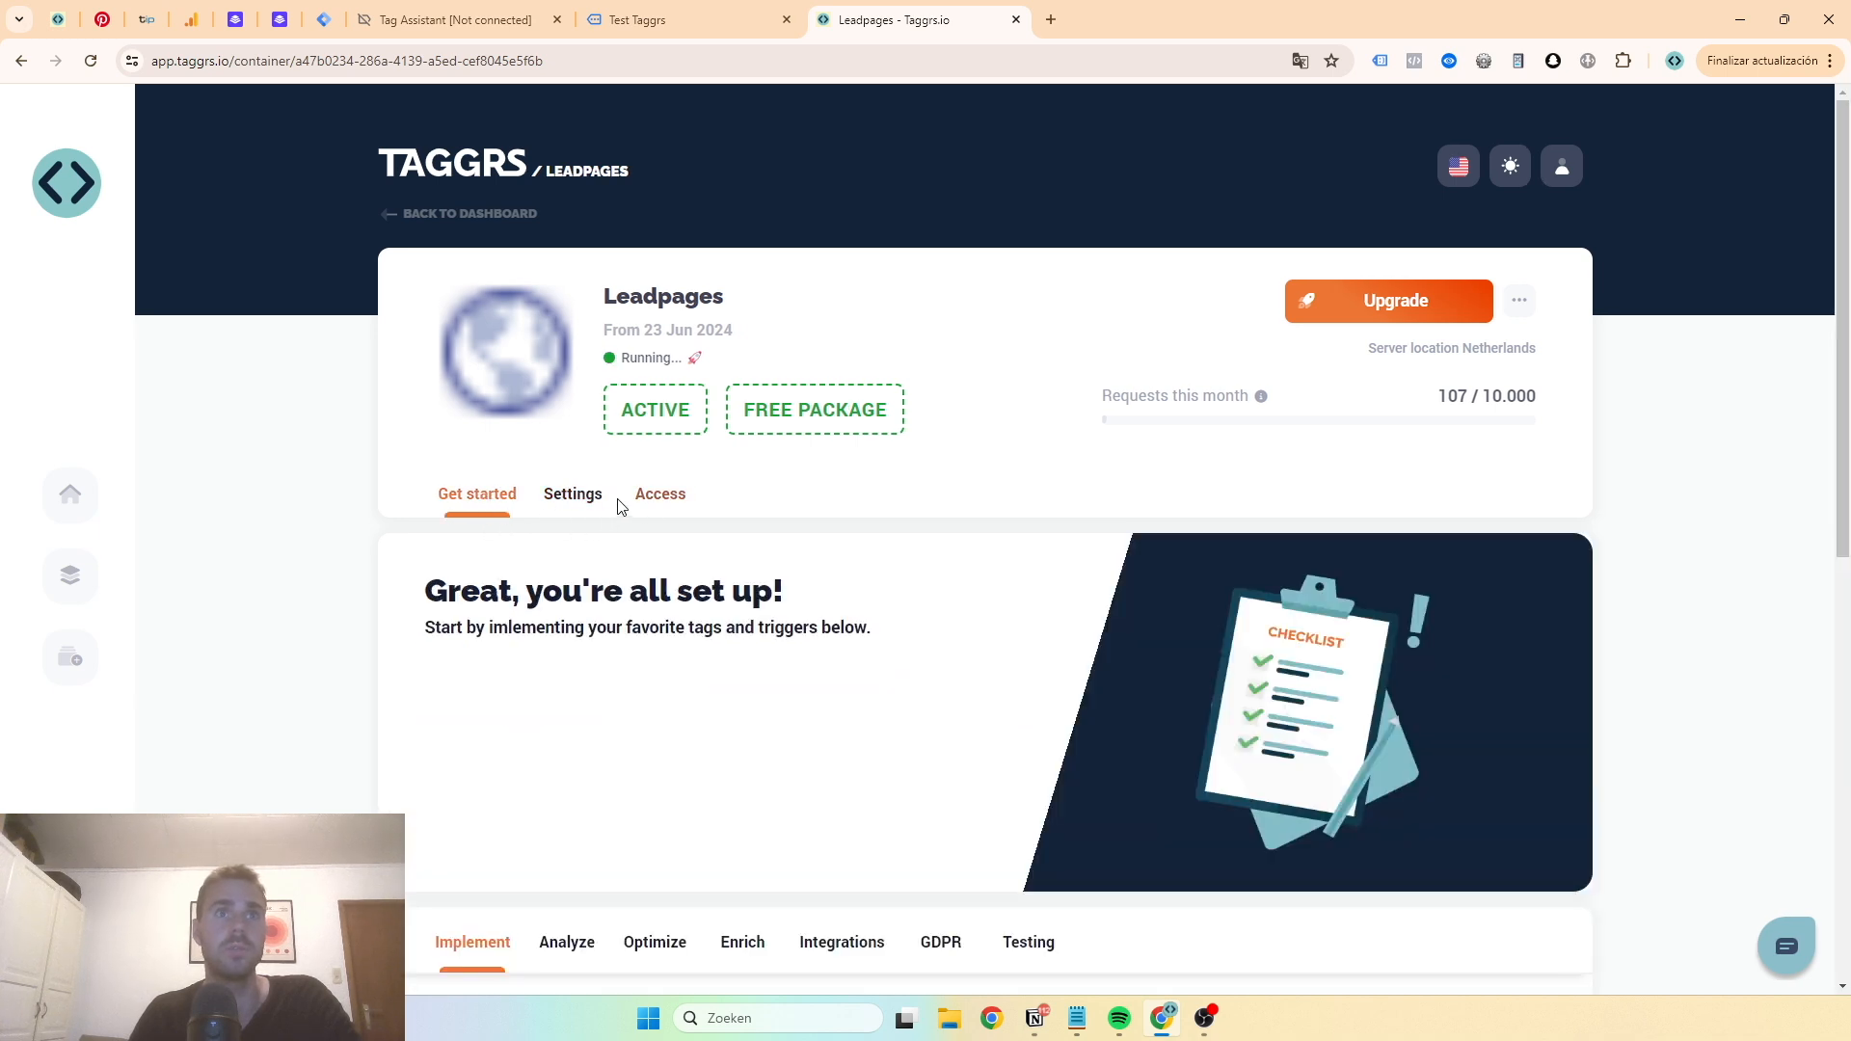
left_click(584, 500)
left_click(476, 498)
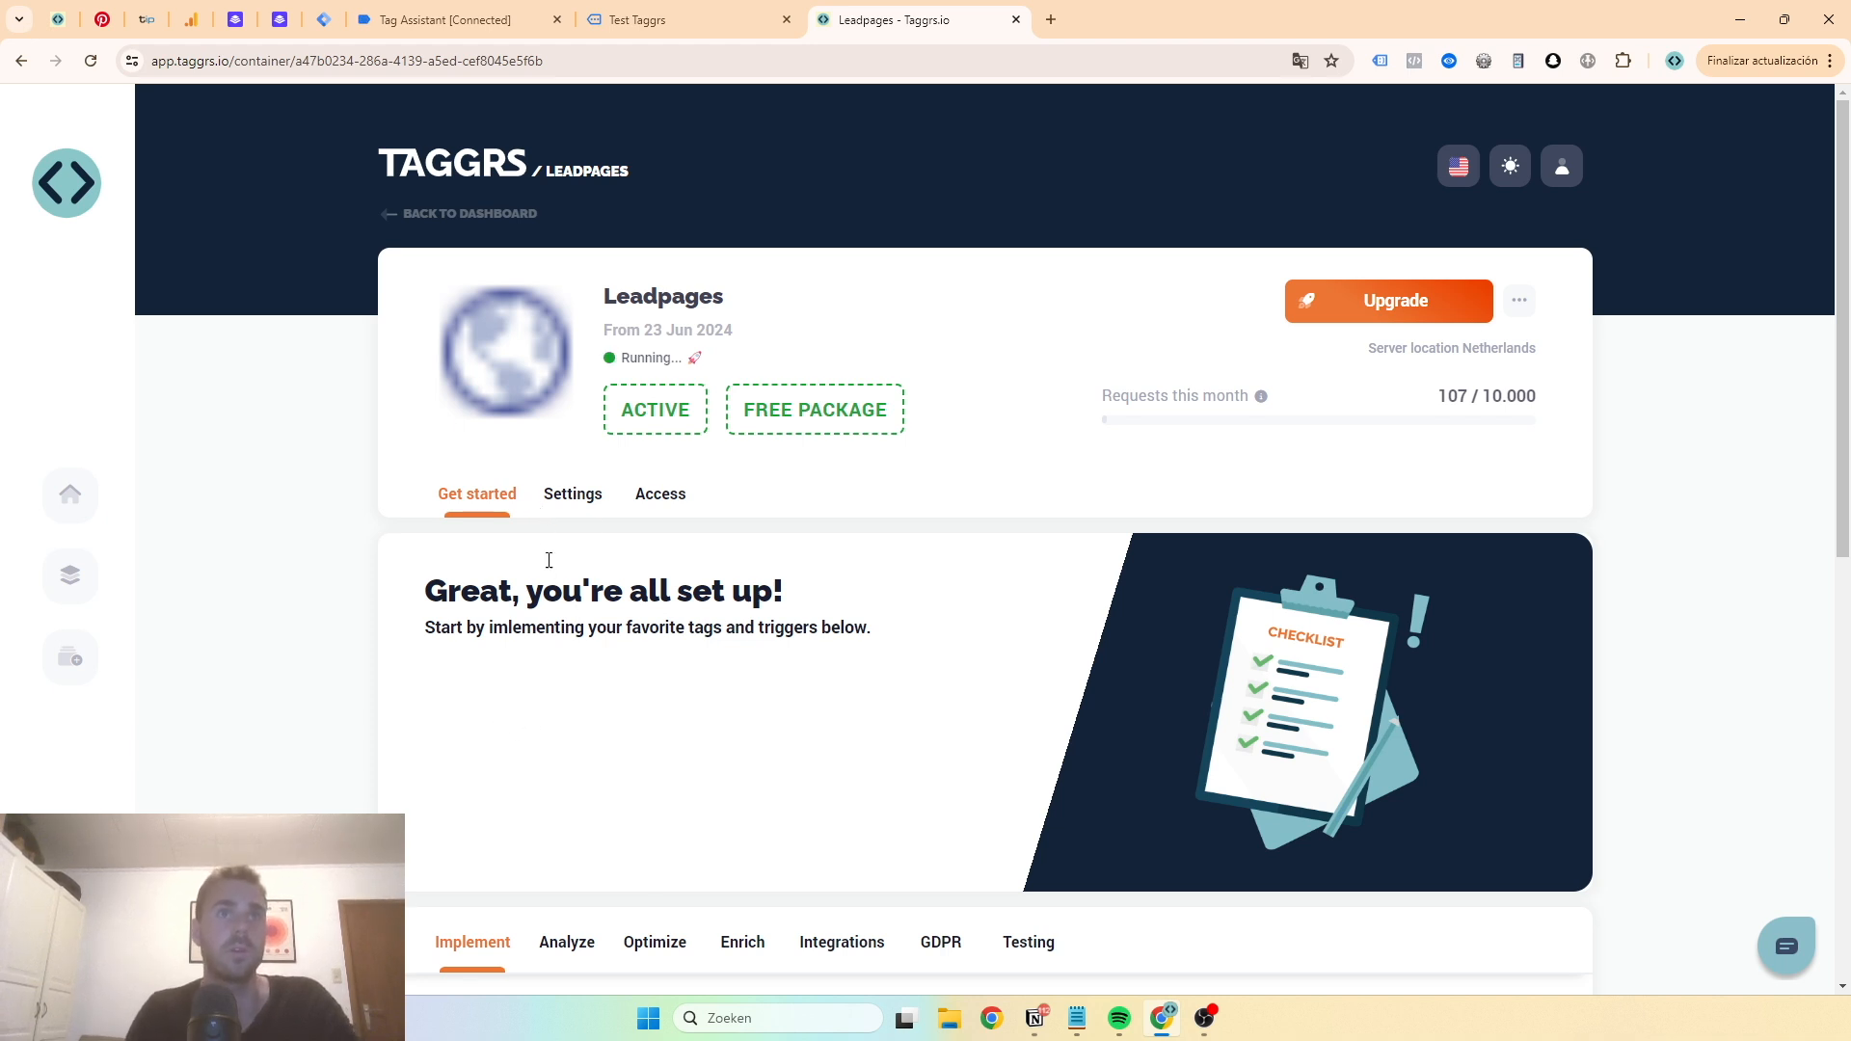
left_click(573, 494)
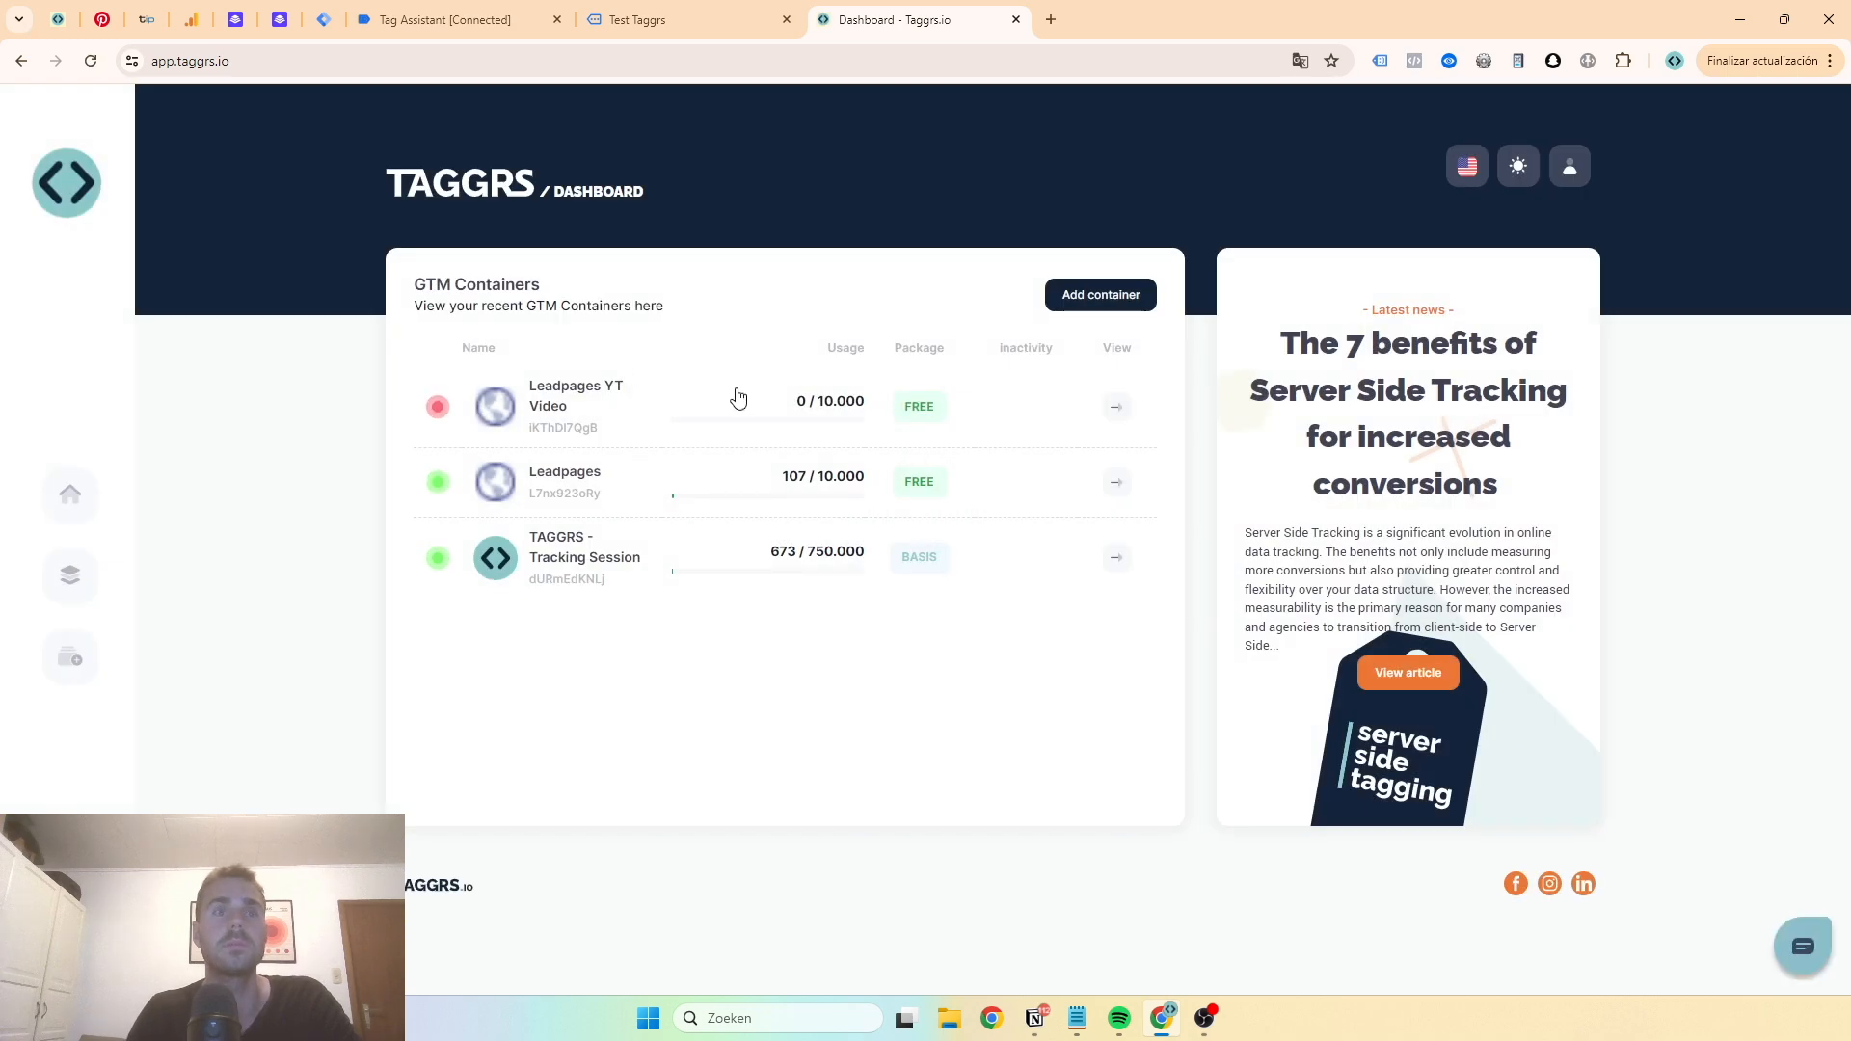
- Open the new Leadpages YT Video container's settings
left_click(1116, 408)
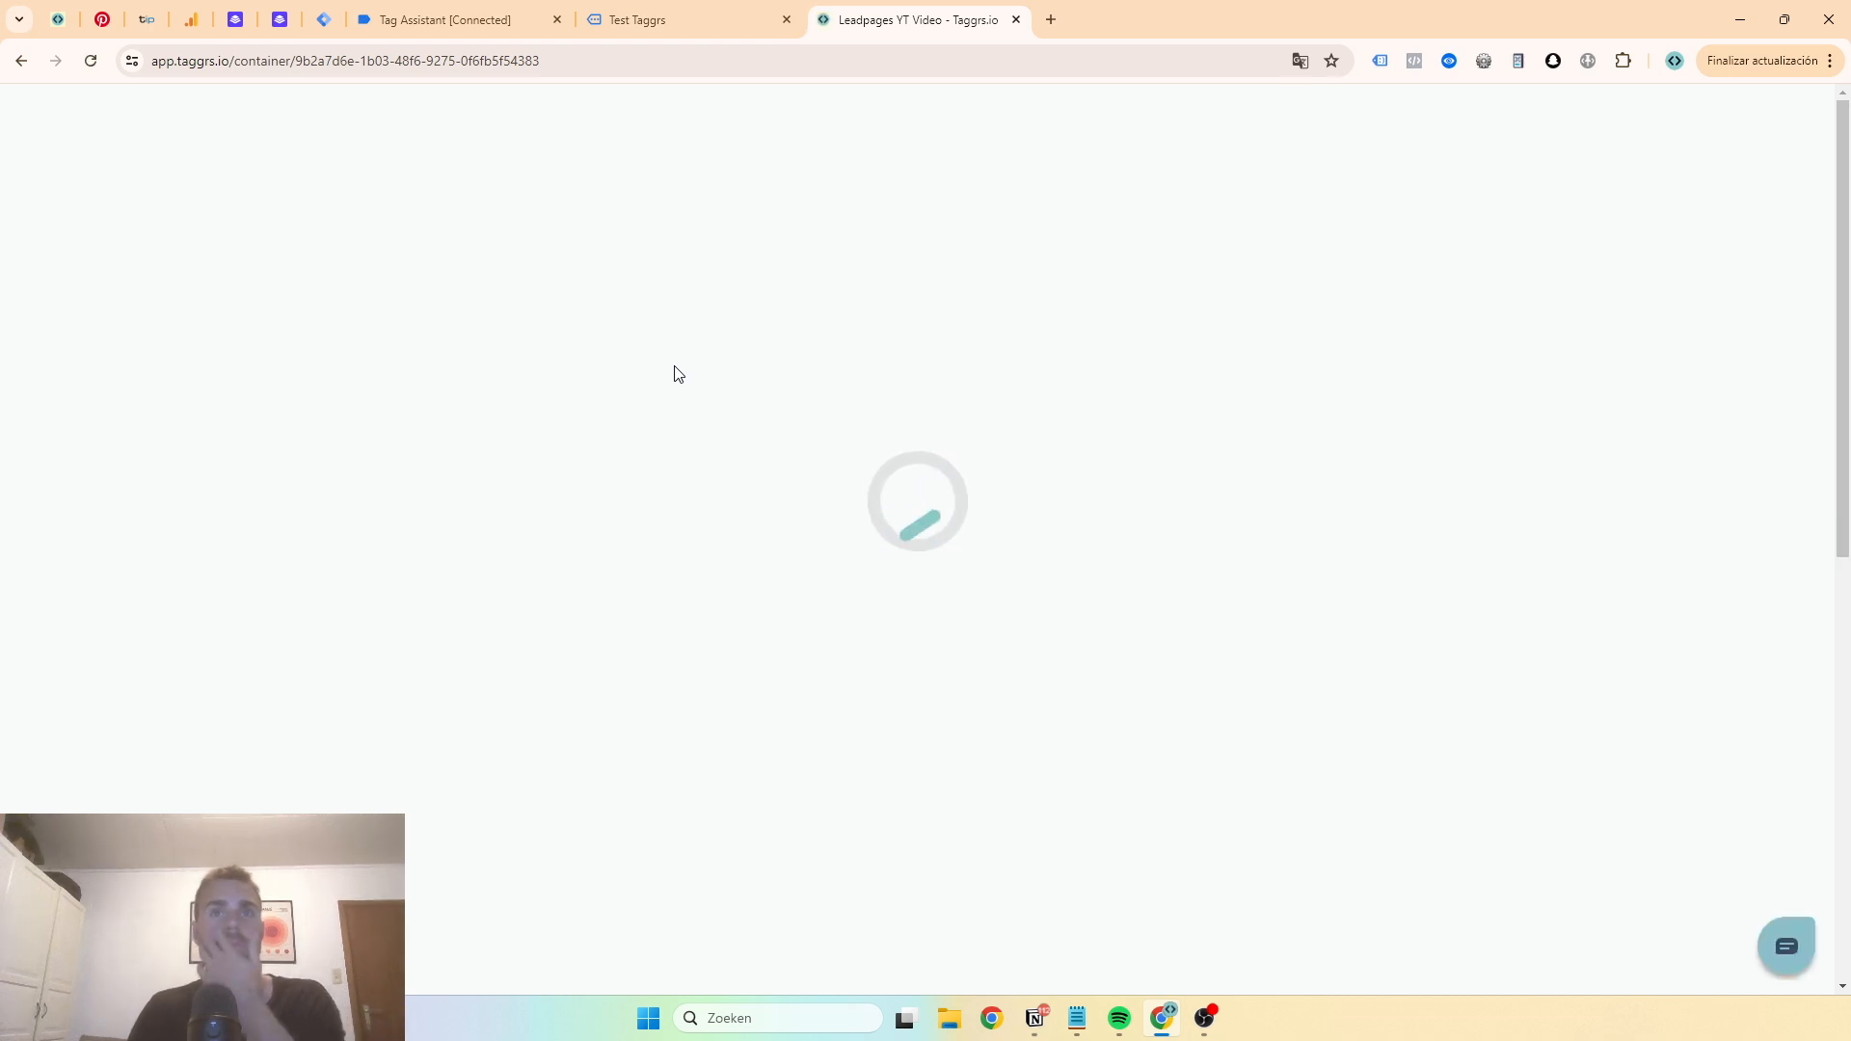
left_click(573, 497)
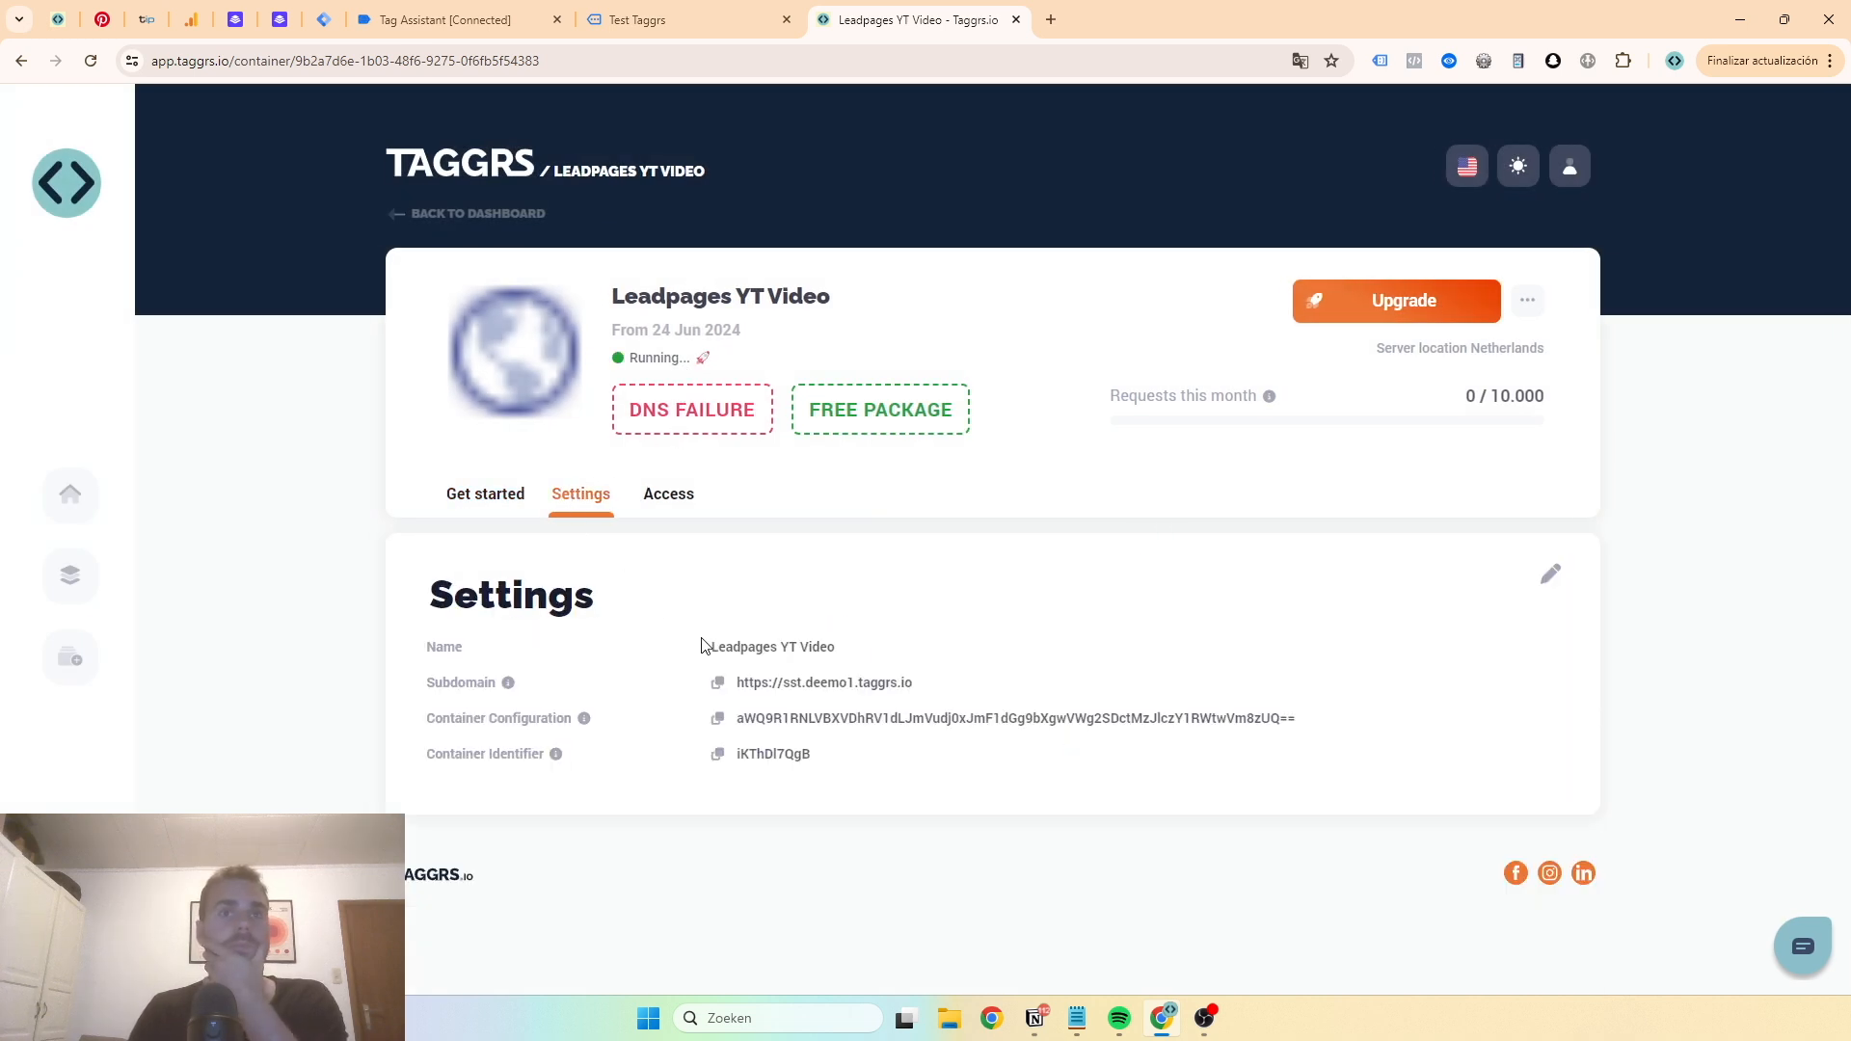
- Open the TAGGRS - Tracking Session container's settings and inspect its DNS record
left_click(22, 64)
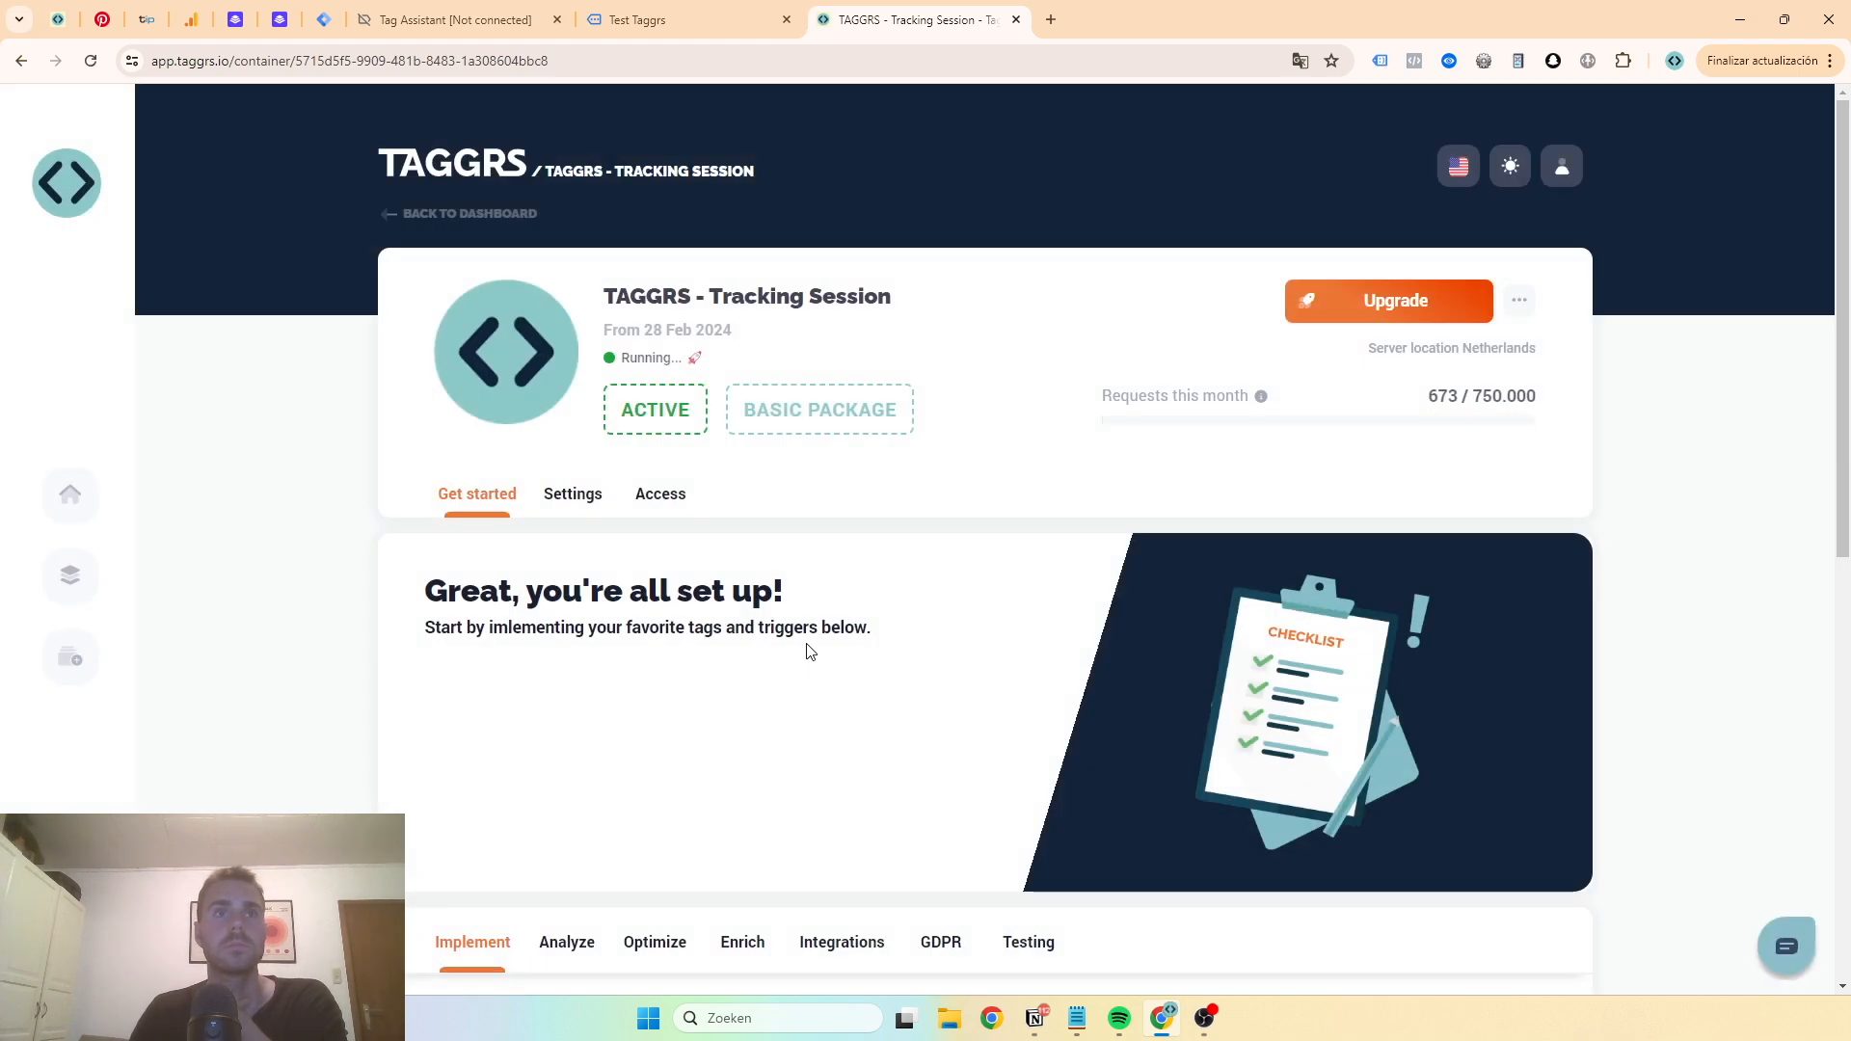
left_click(555, 510)
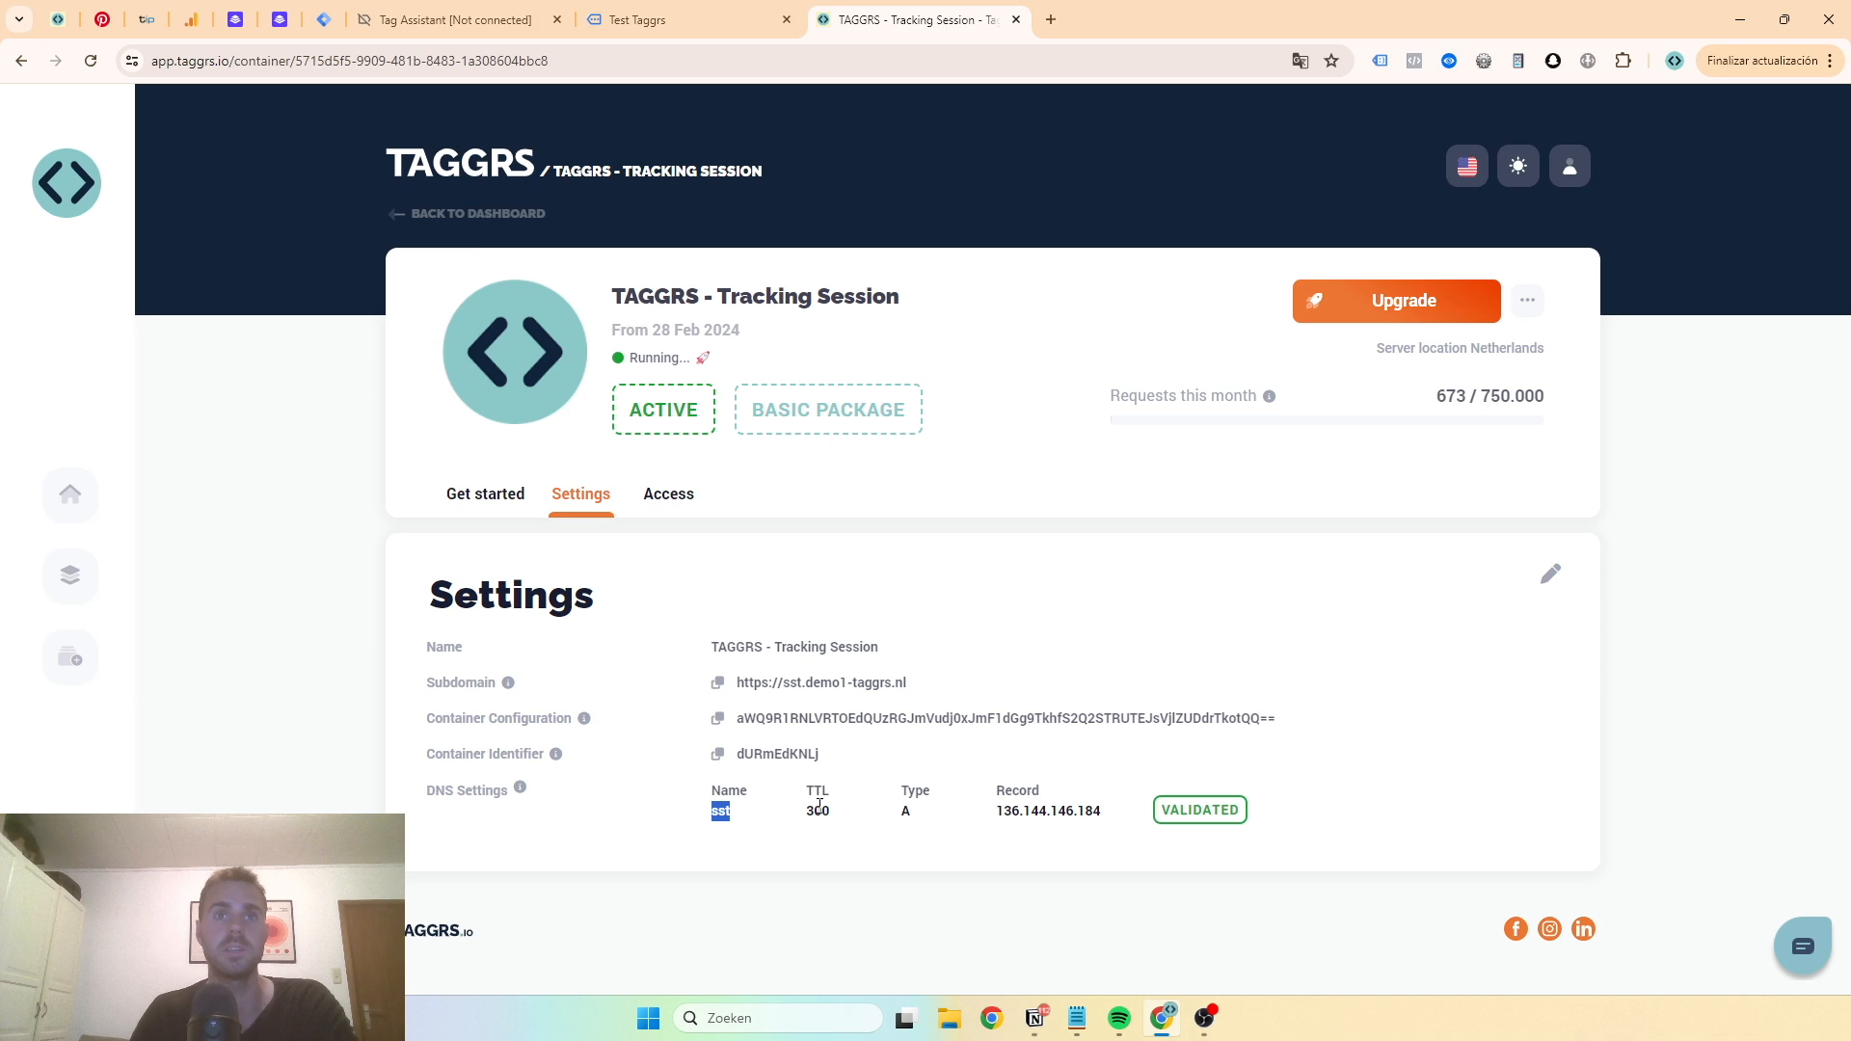
double_click(1019, 811)
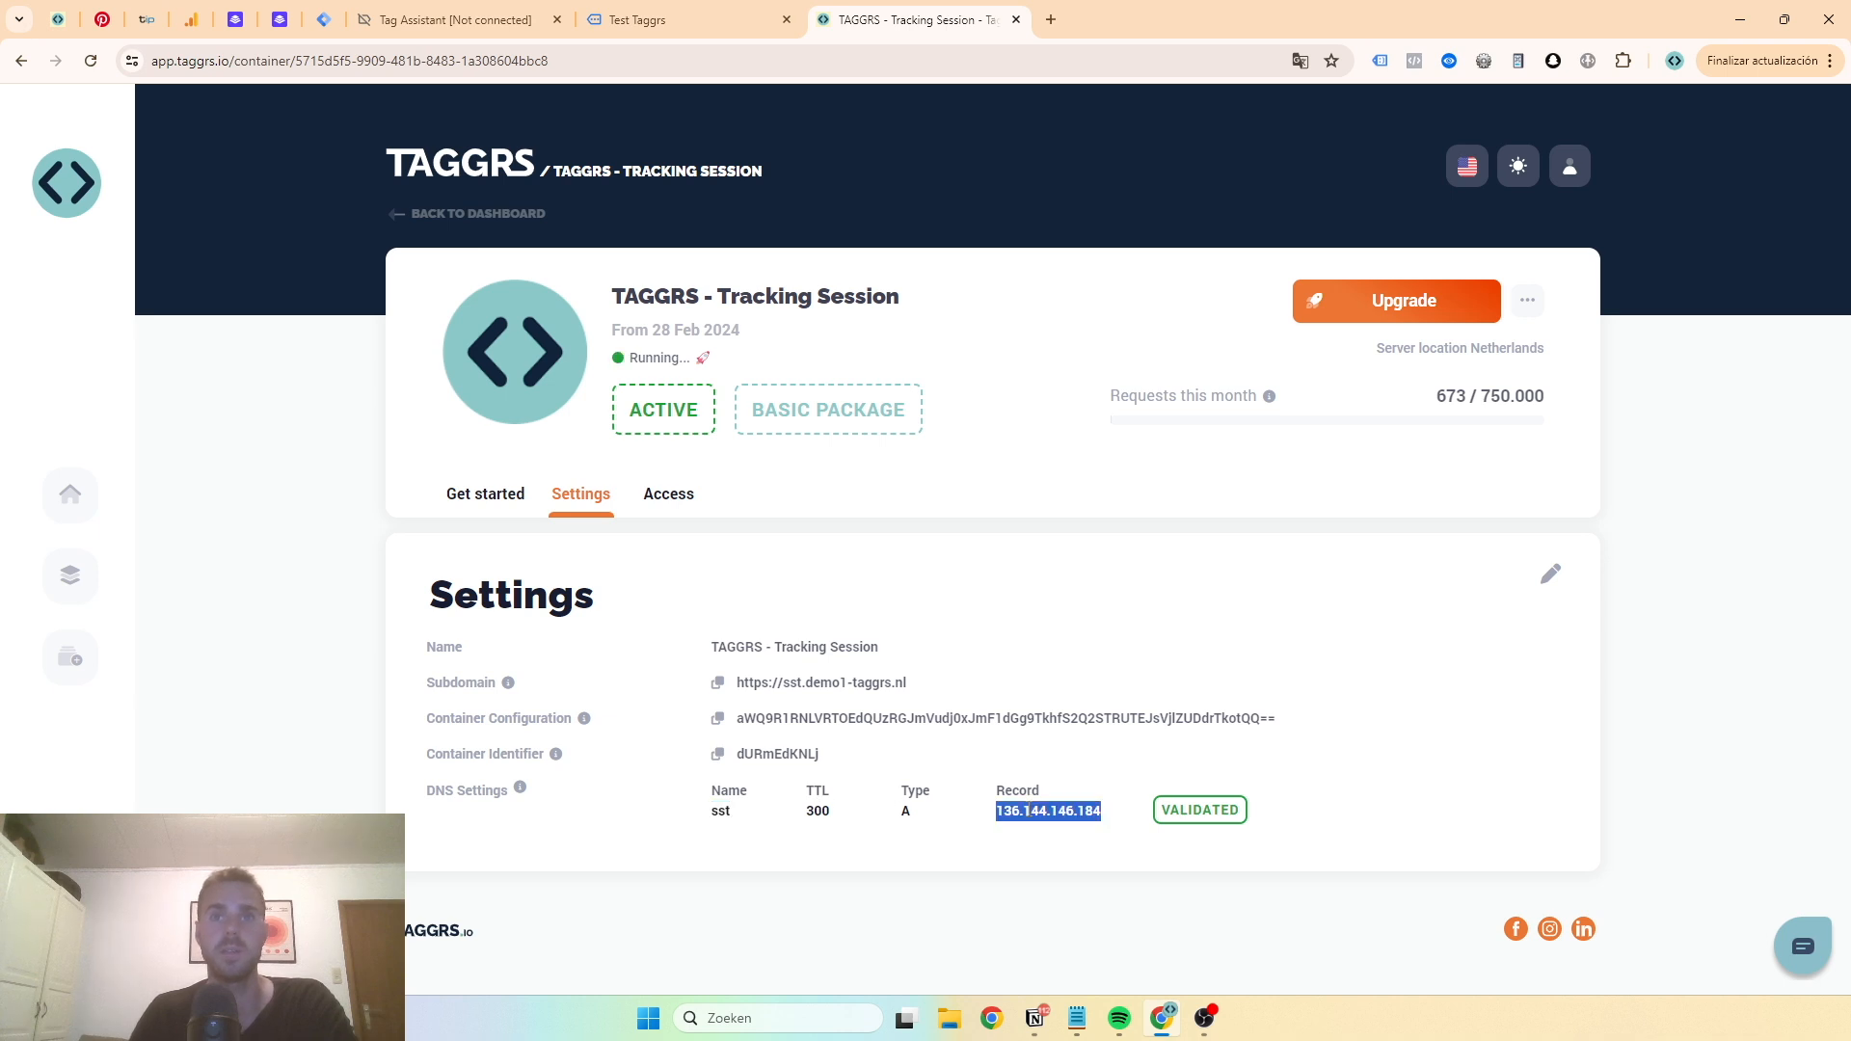
left_click(917, 816)
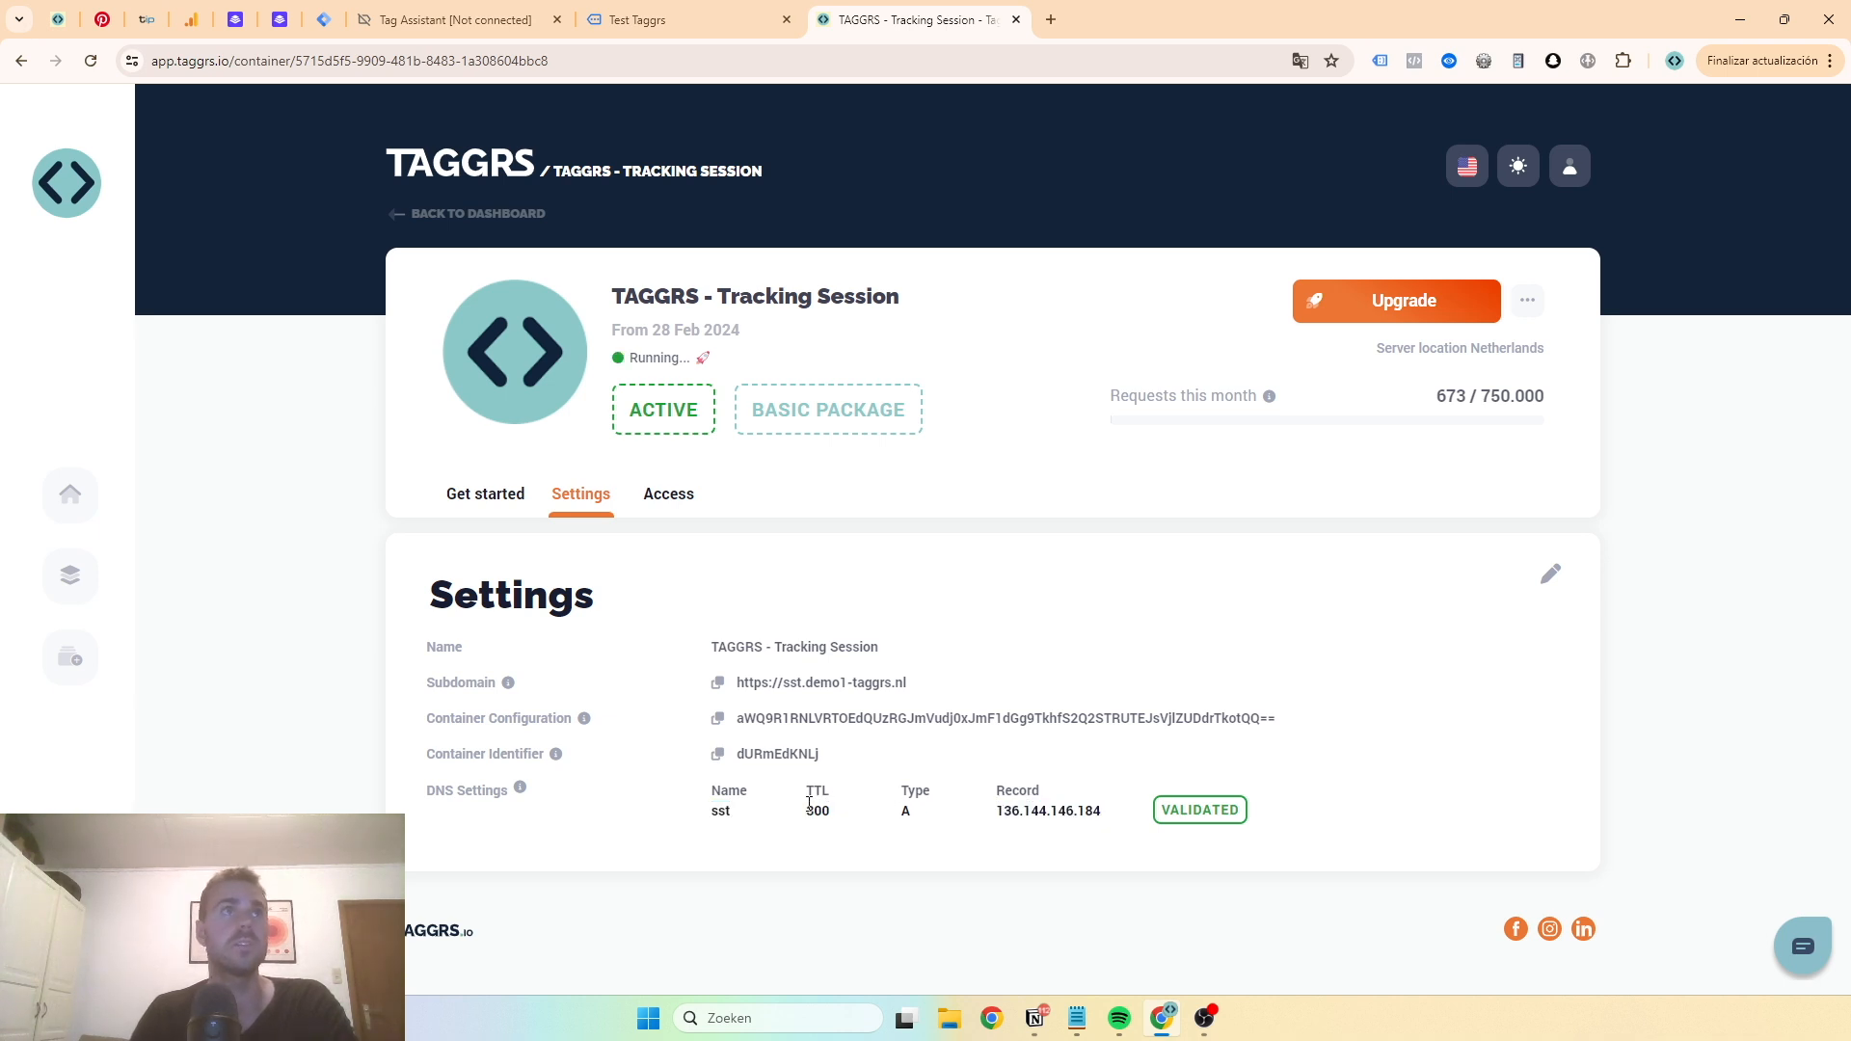
- Inspect the sst A record in the demo1-taggrs.nl DNS settings at TransIP
left_click(145, 21)
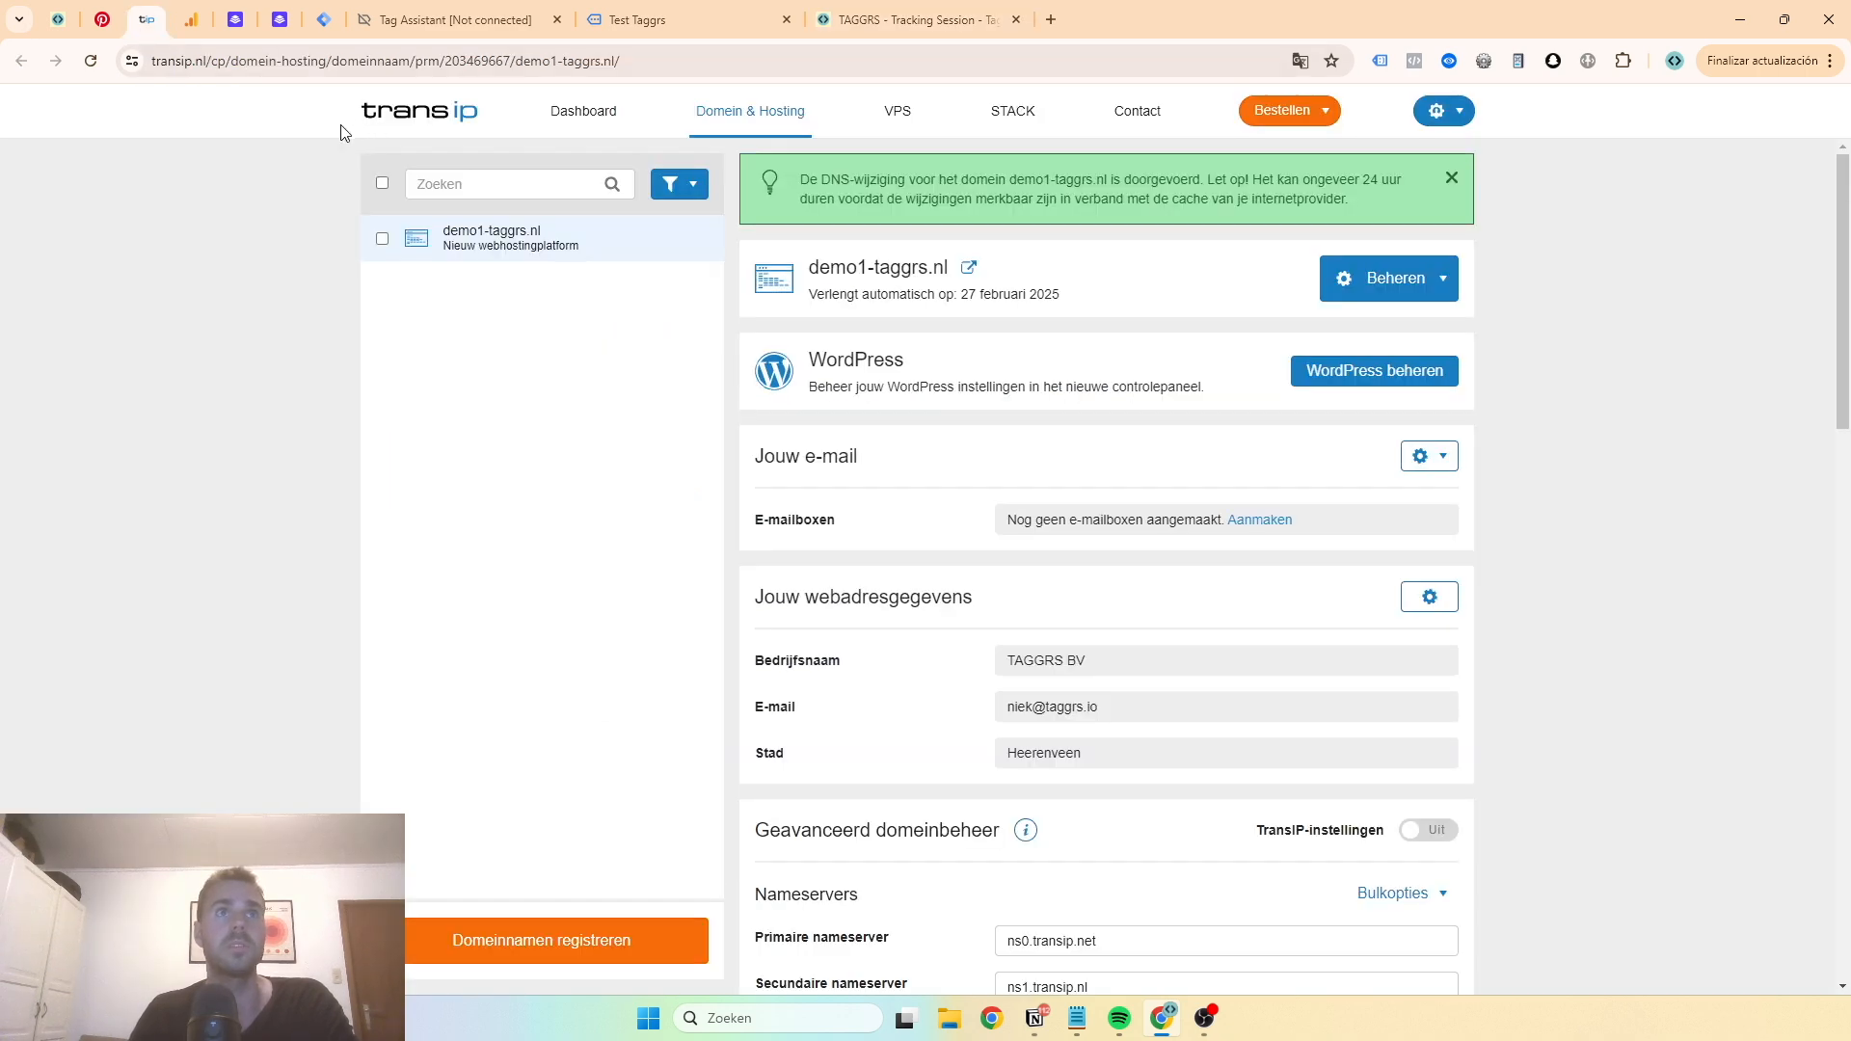
scroll(824, 549, "down", 4)
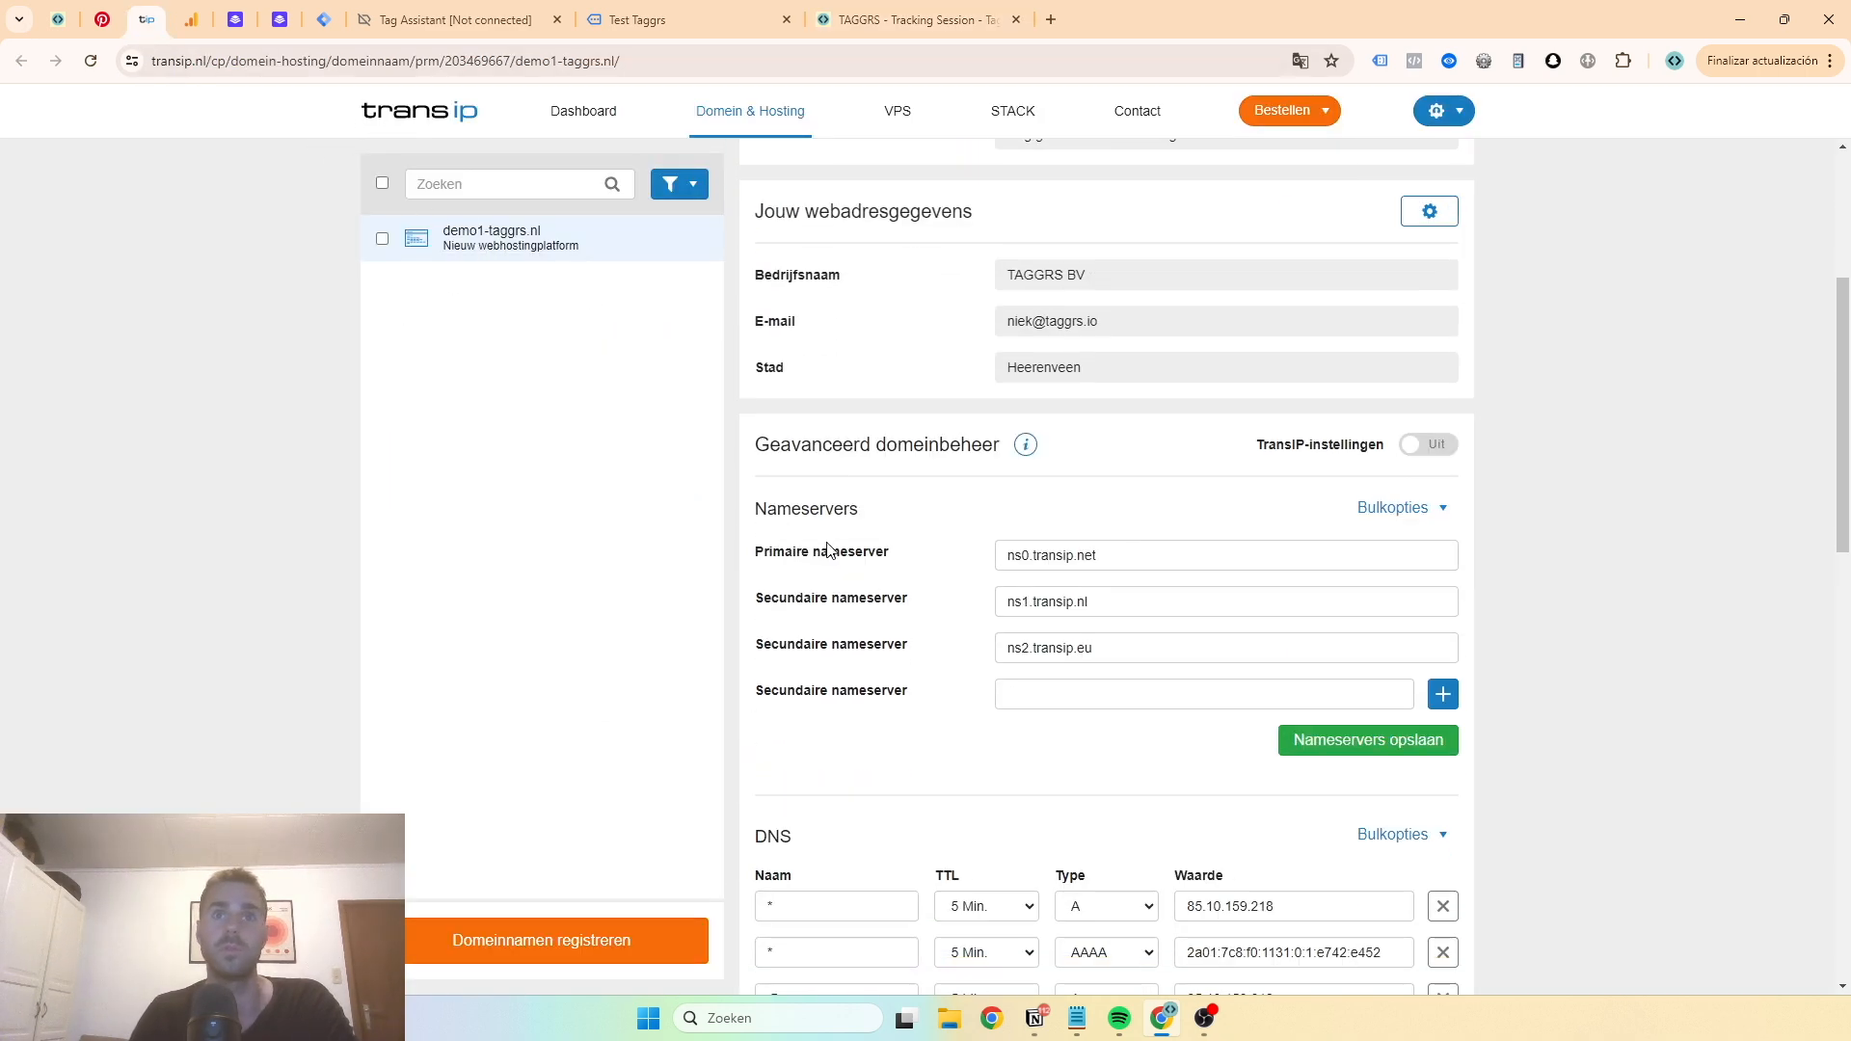
scroll(818, 418, "down", 9)
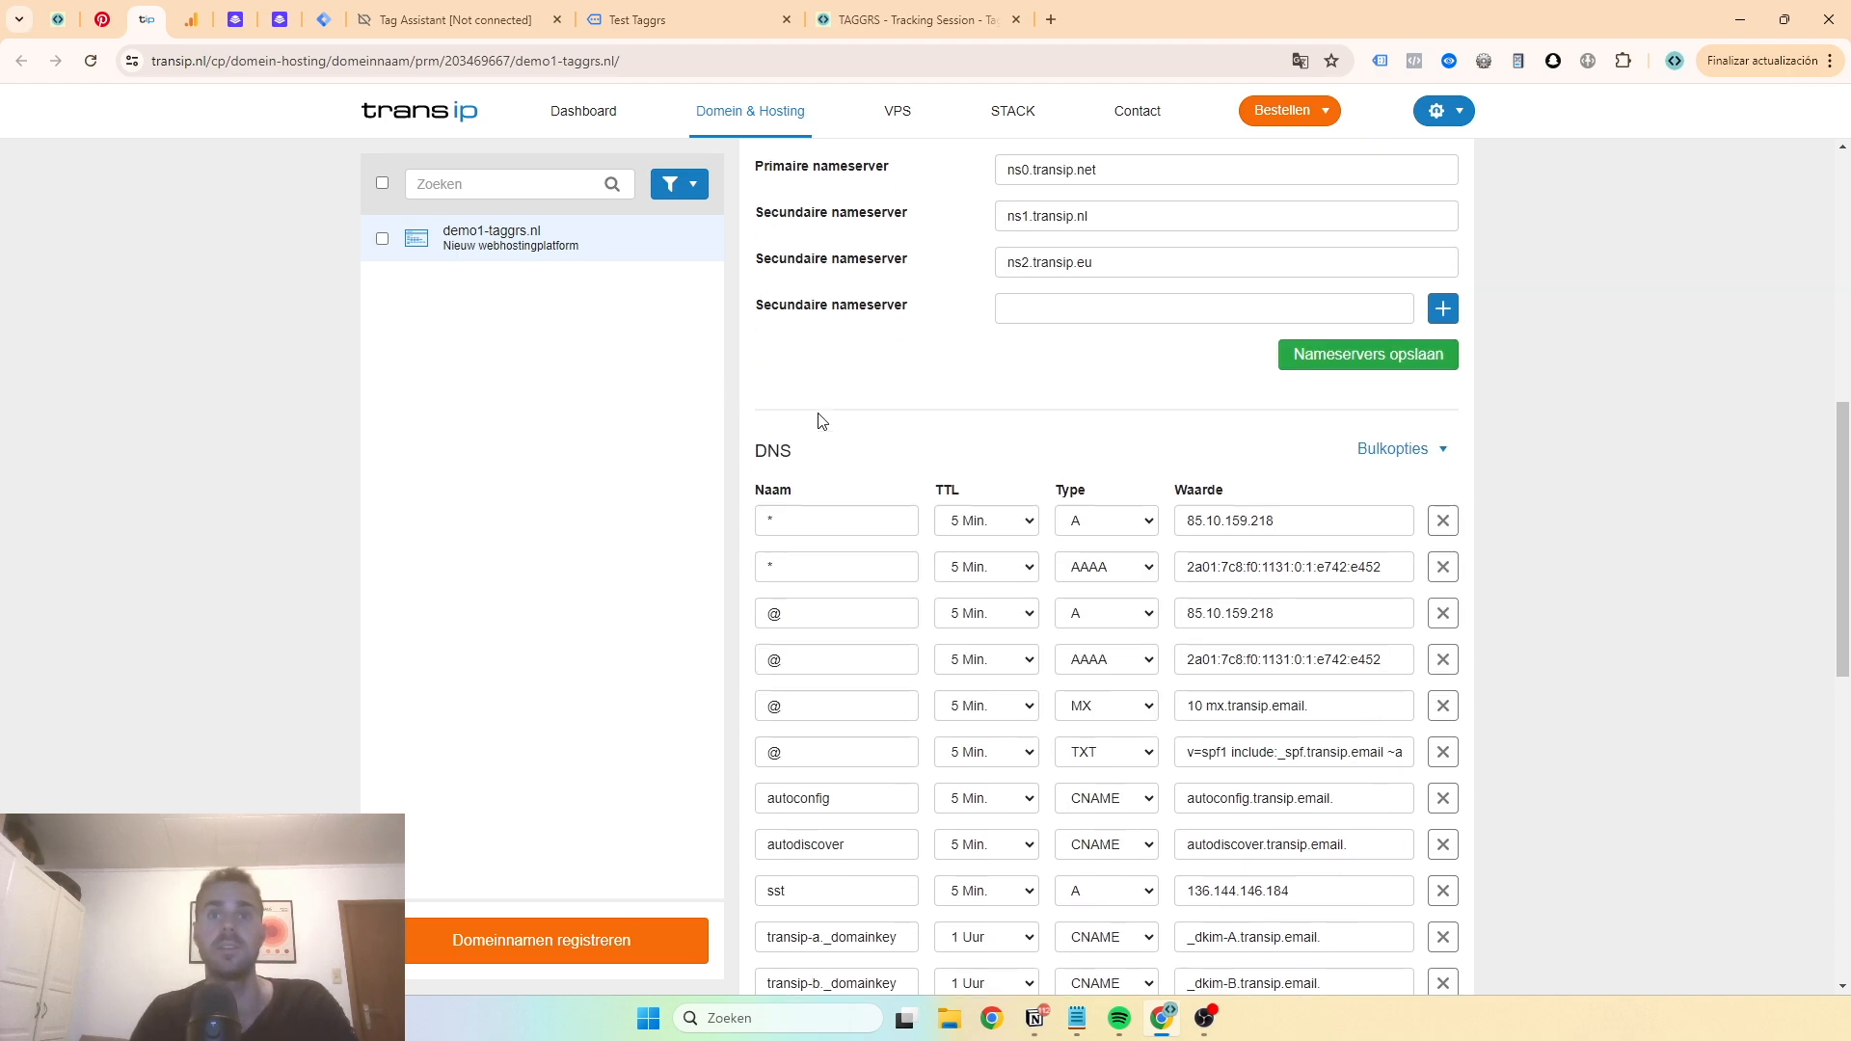
double_click(785, 410)
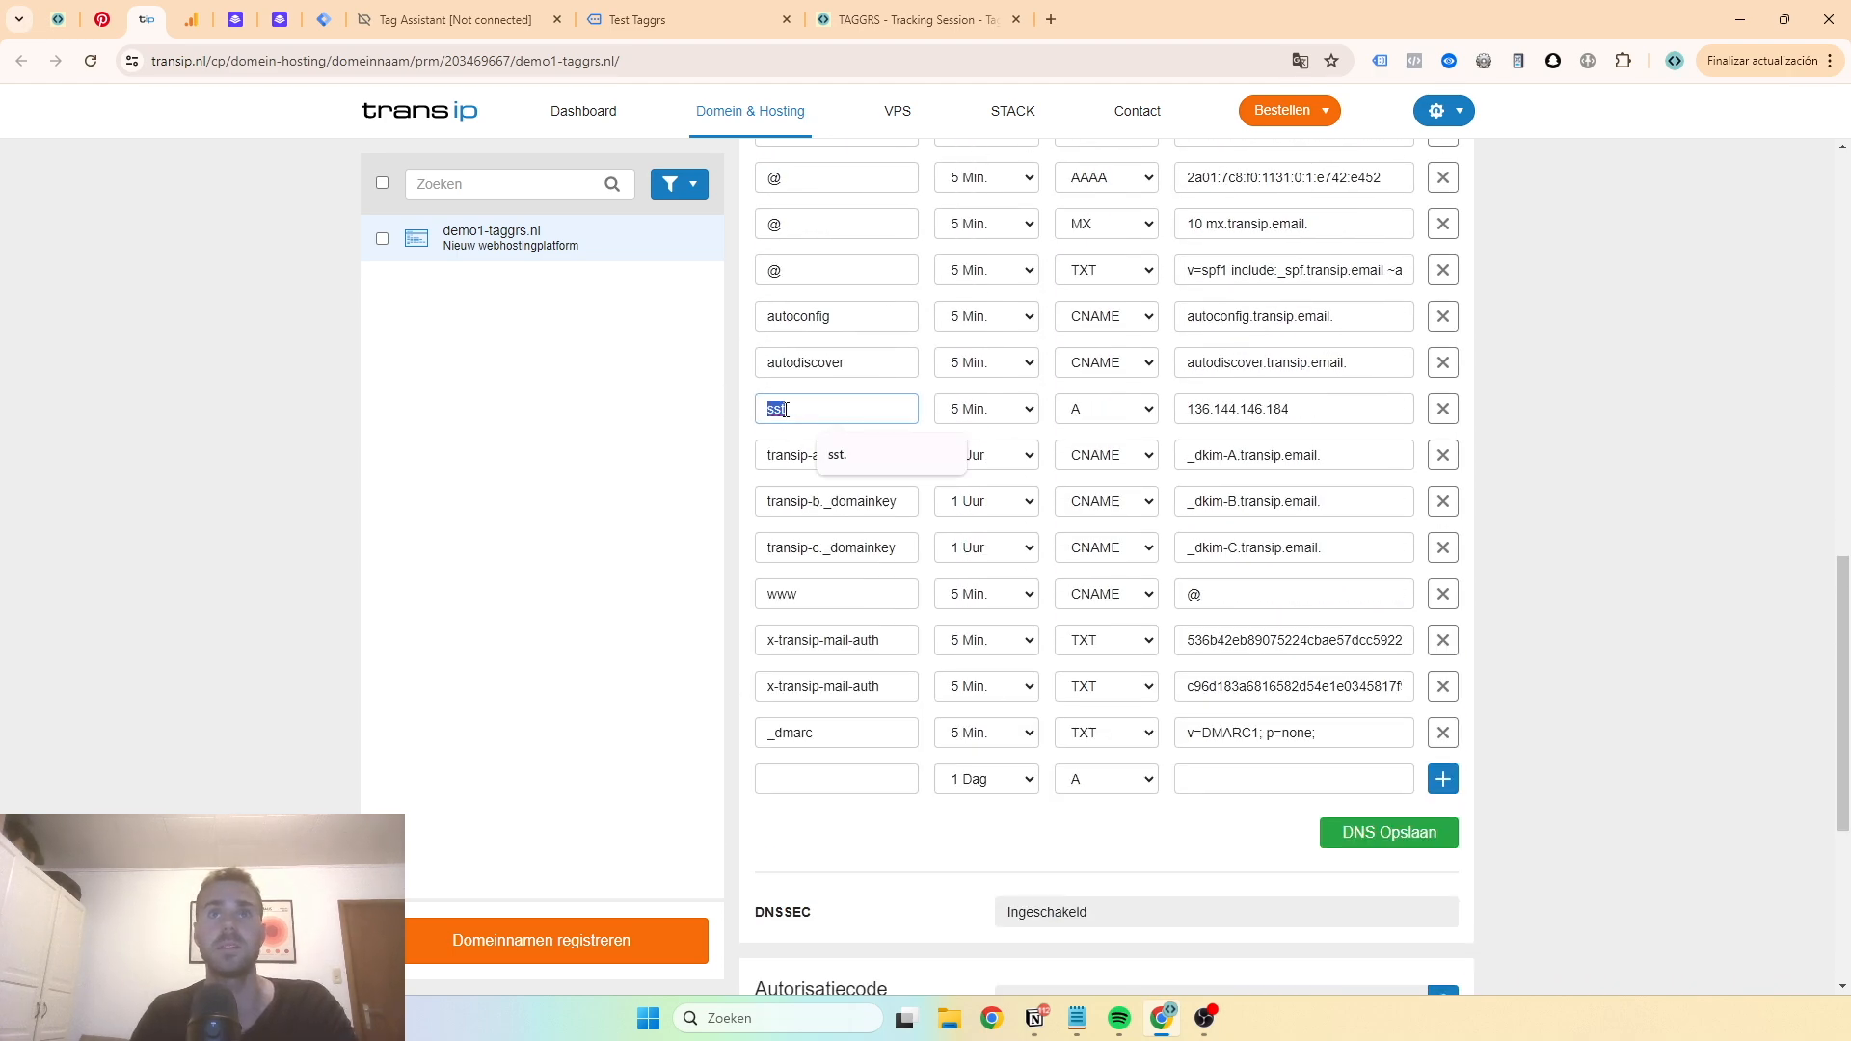
double_click(1208, 405)
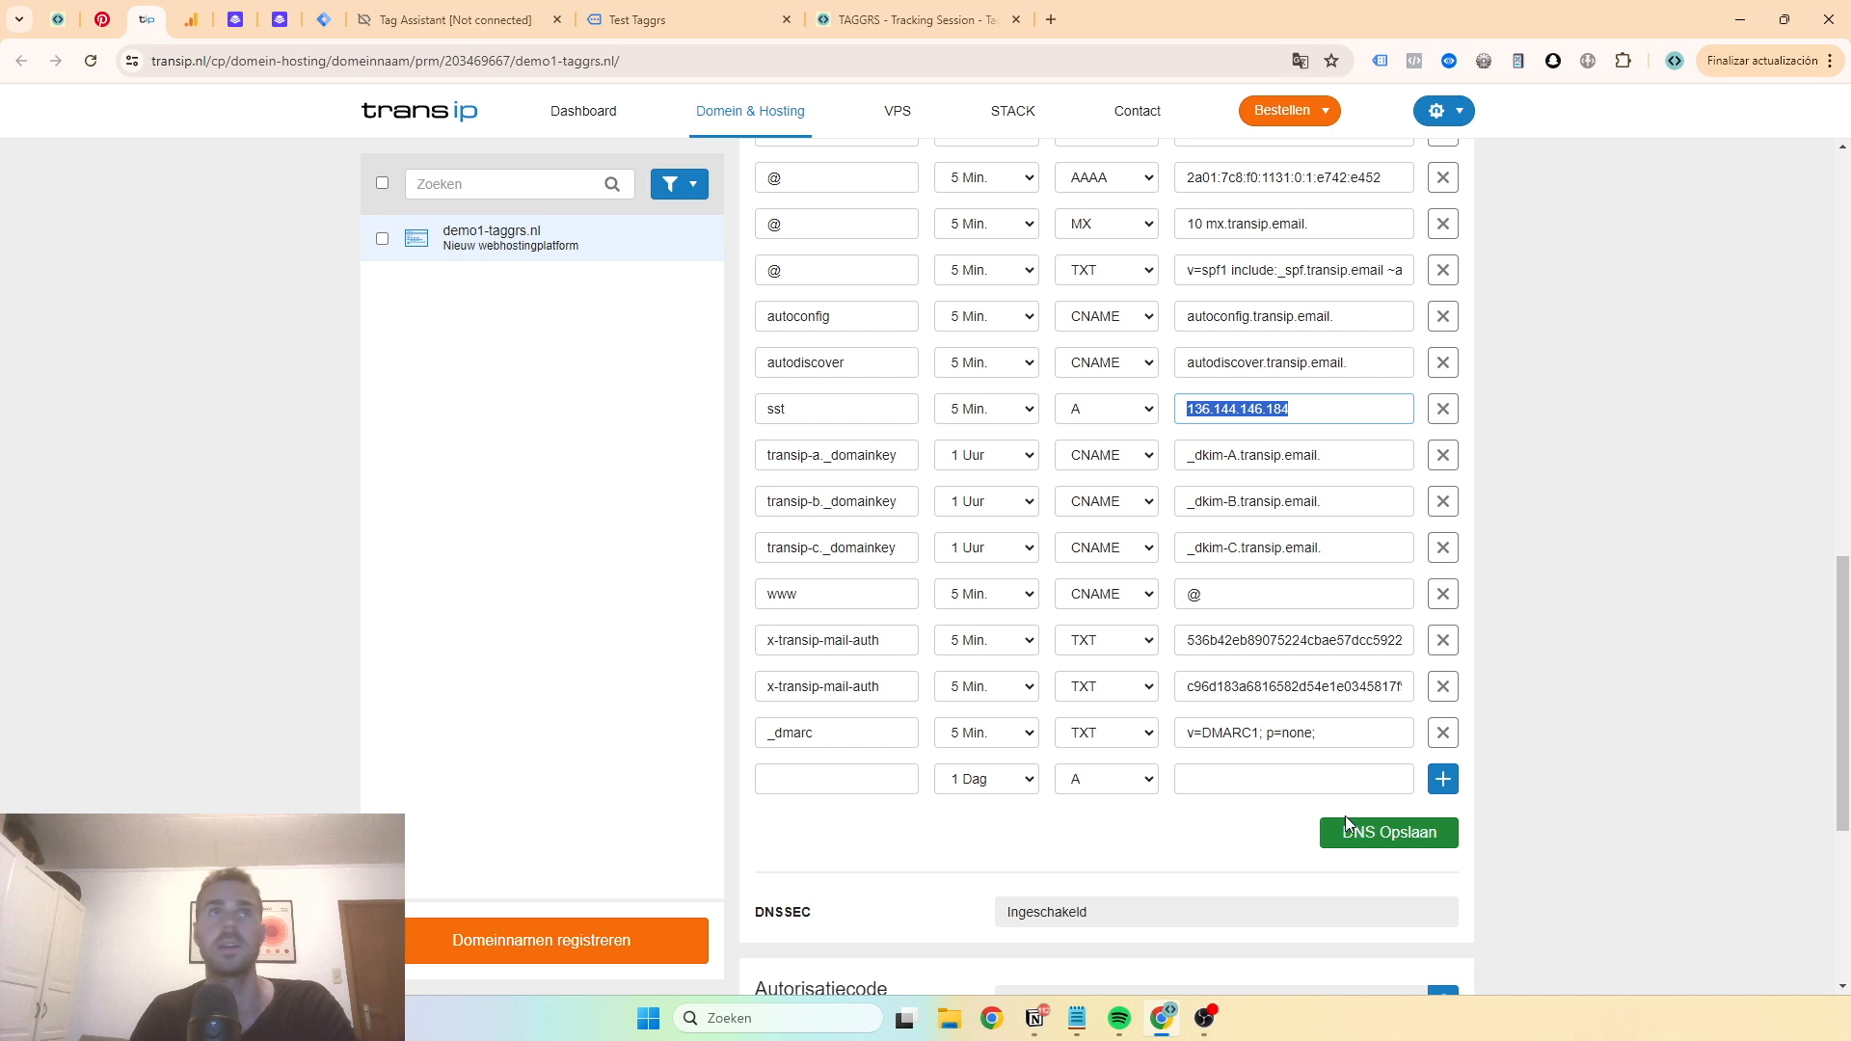
- Open the Leadpages container's settings from the TAGGRS dashboard
left_click(863, 29)
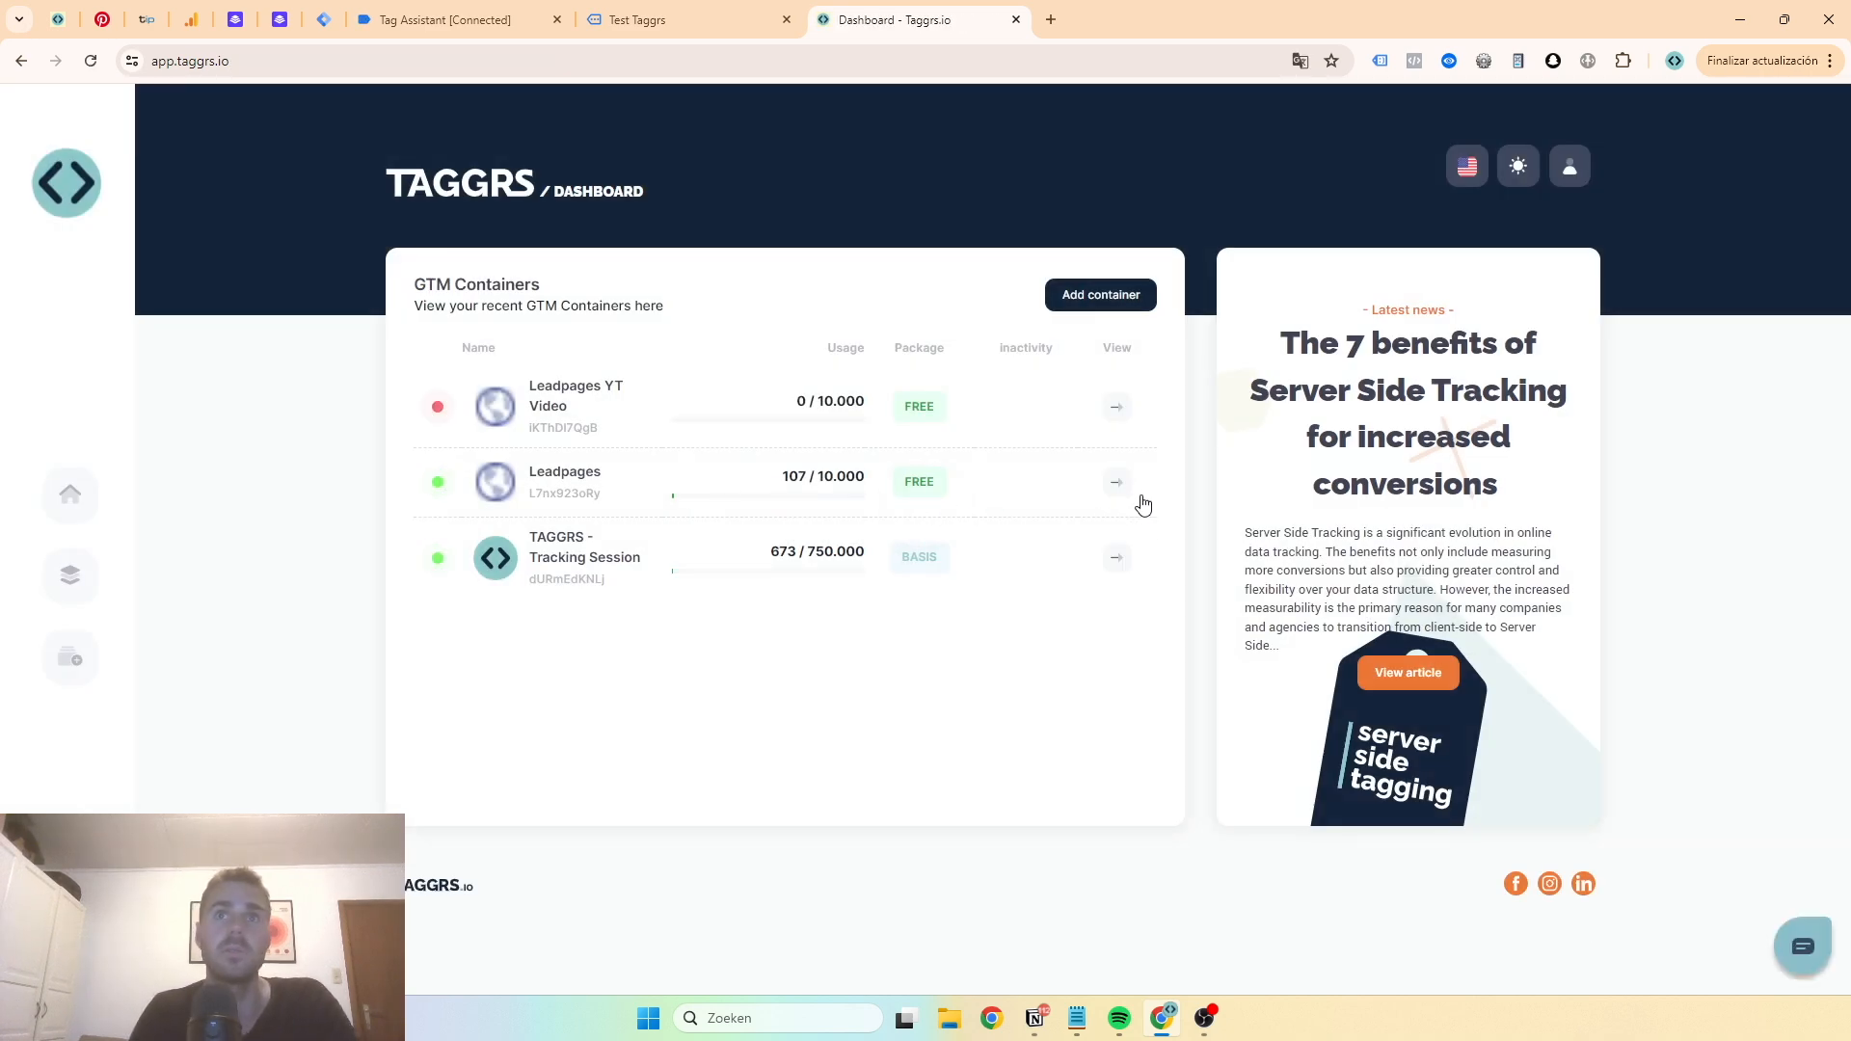
left_click(703, 551)
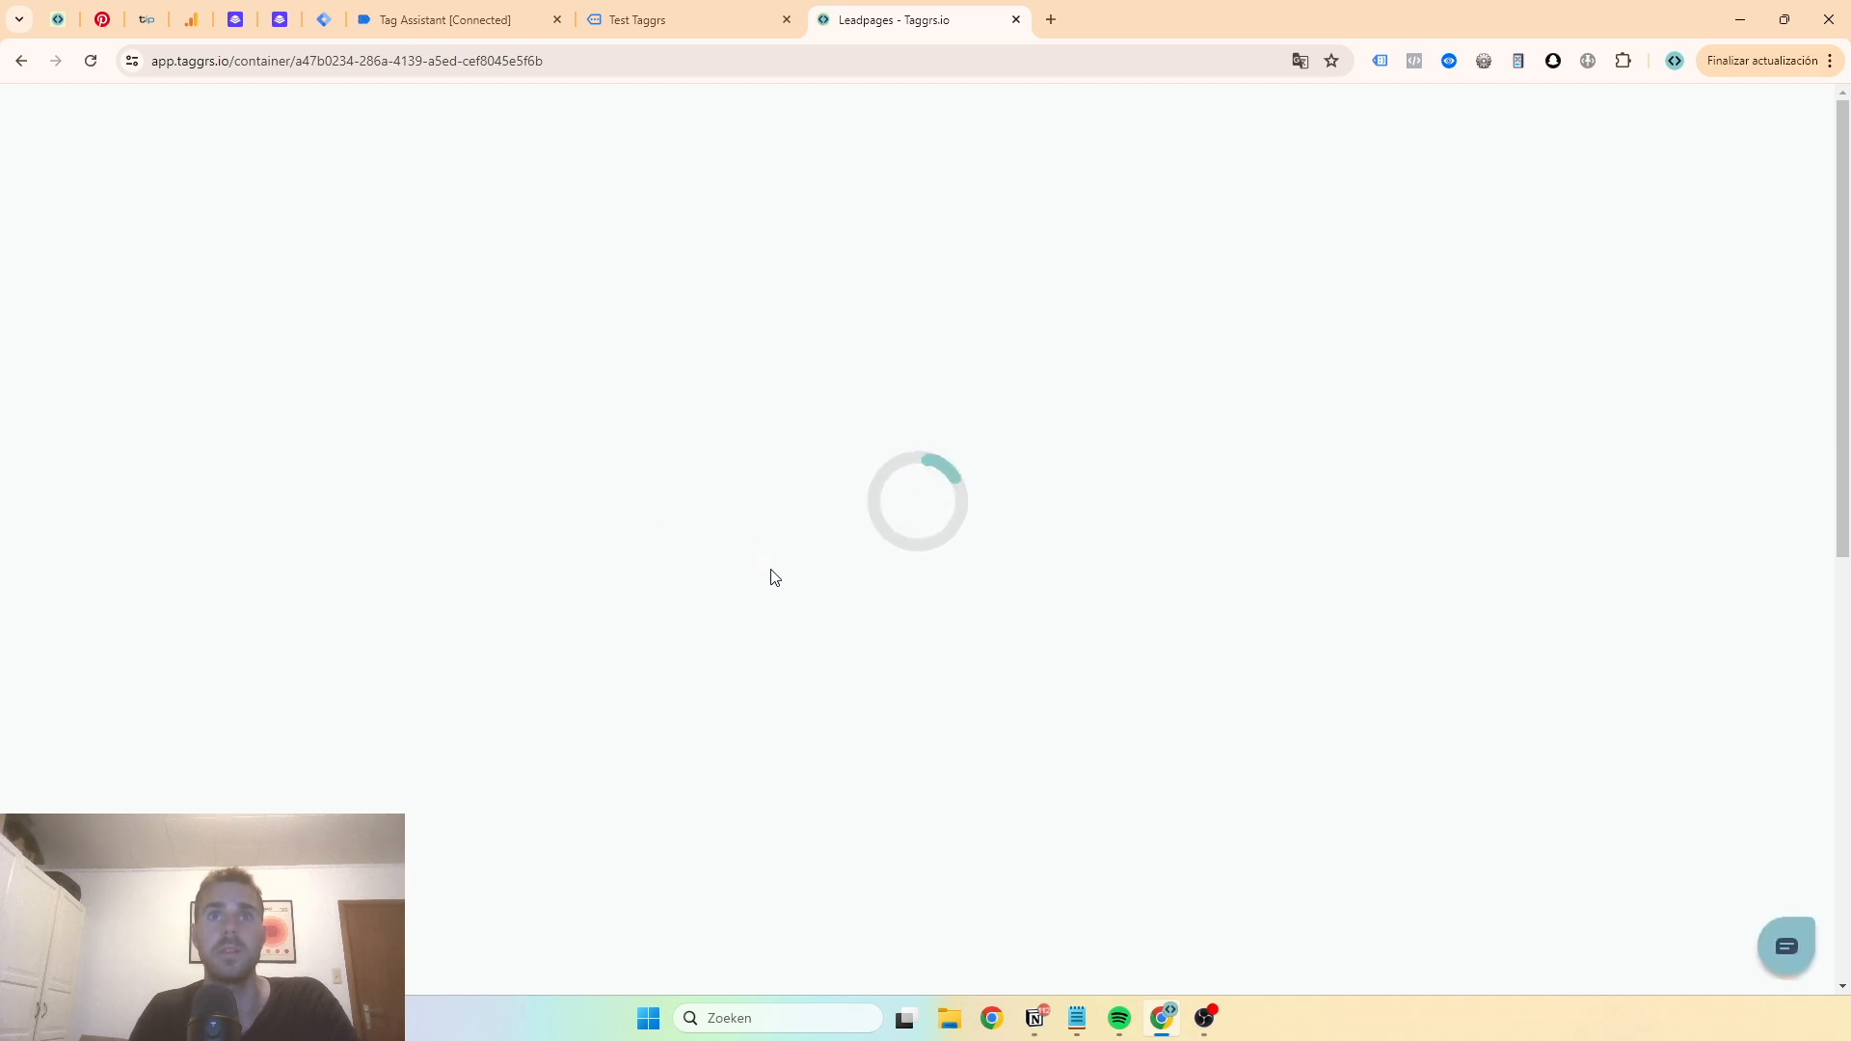
left_click(583, 495)
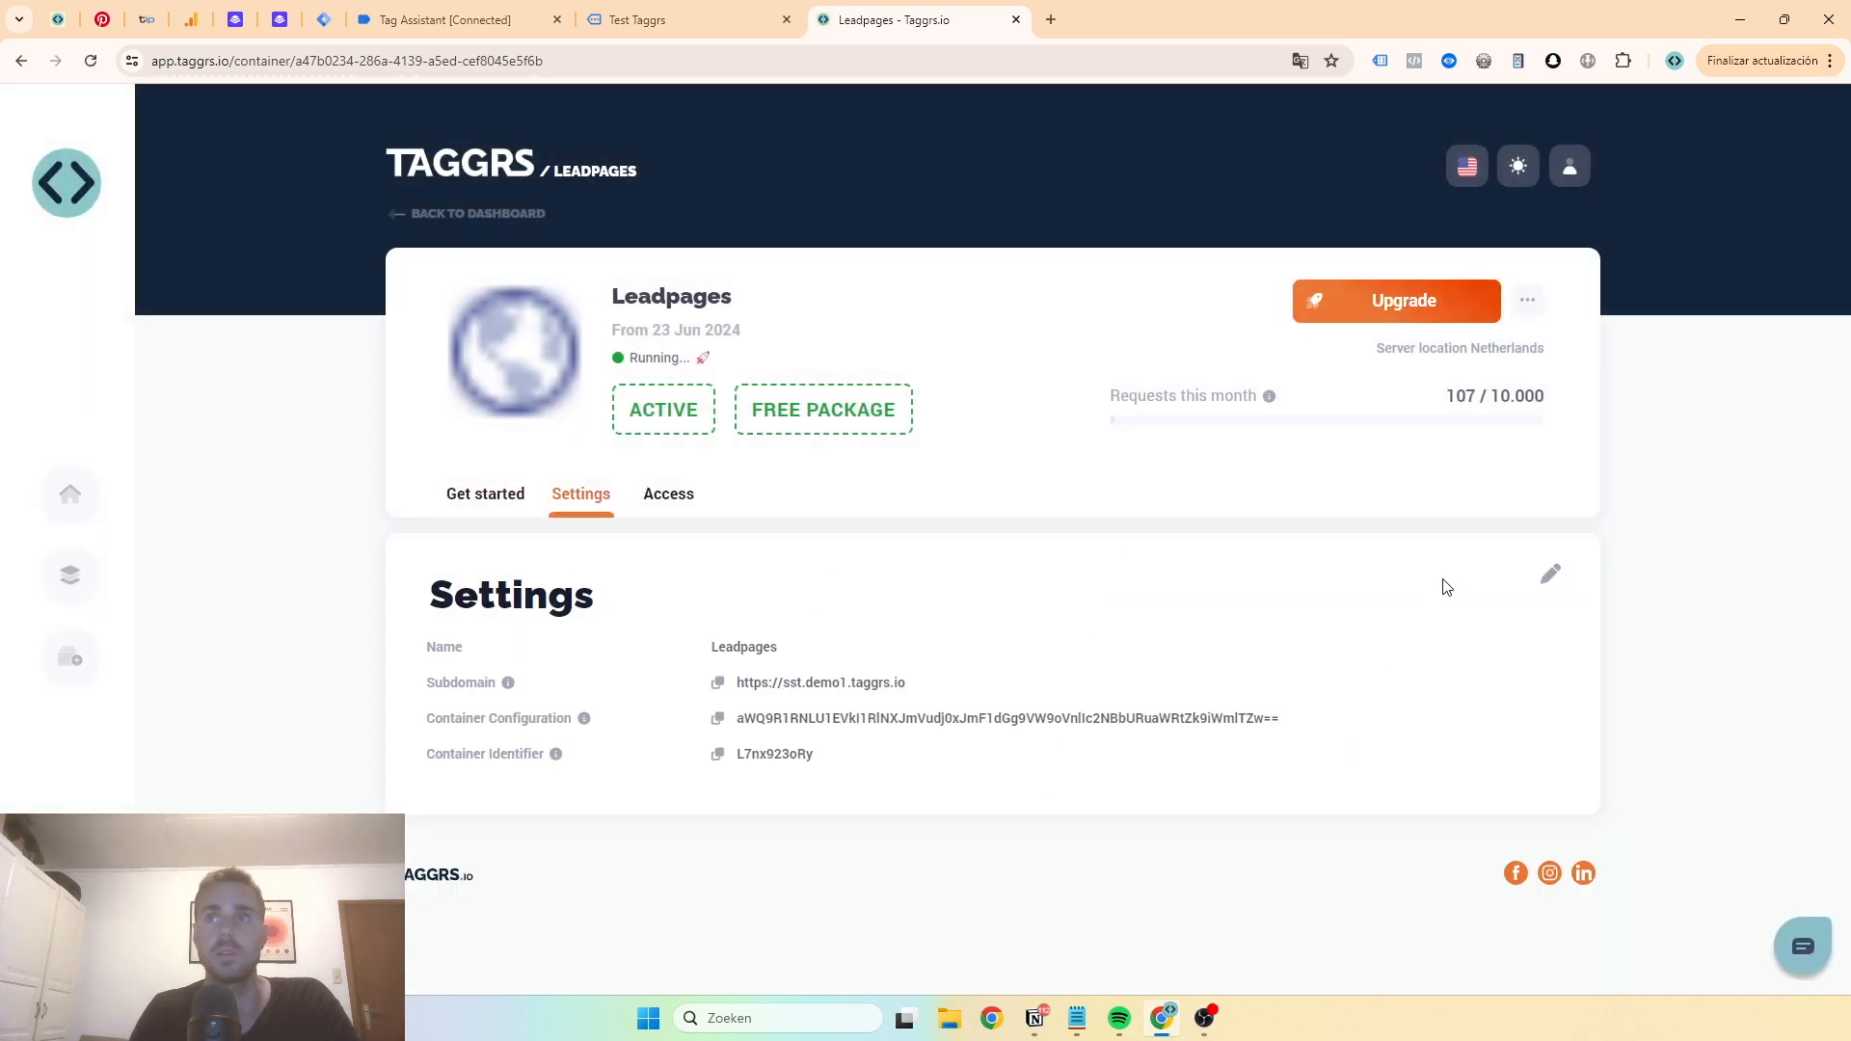
- Replace the Leadpages container's configuration with the copied server container config and save
left_click(1546, 575)
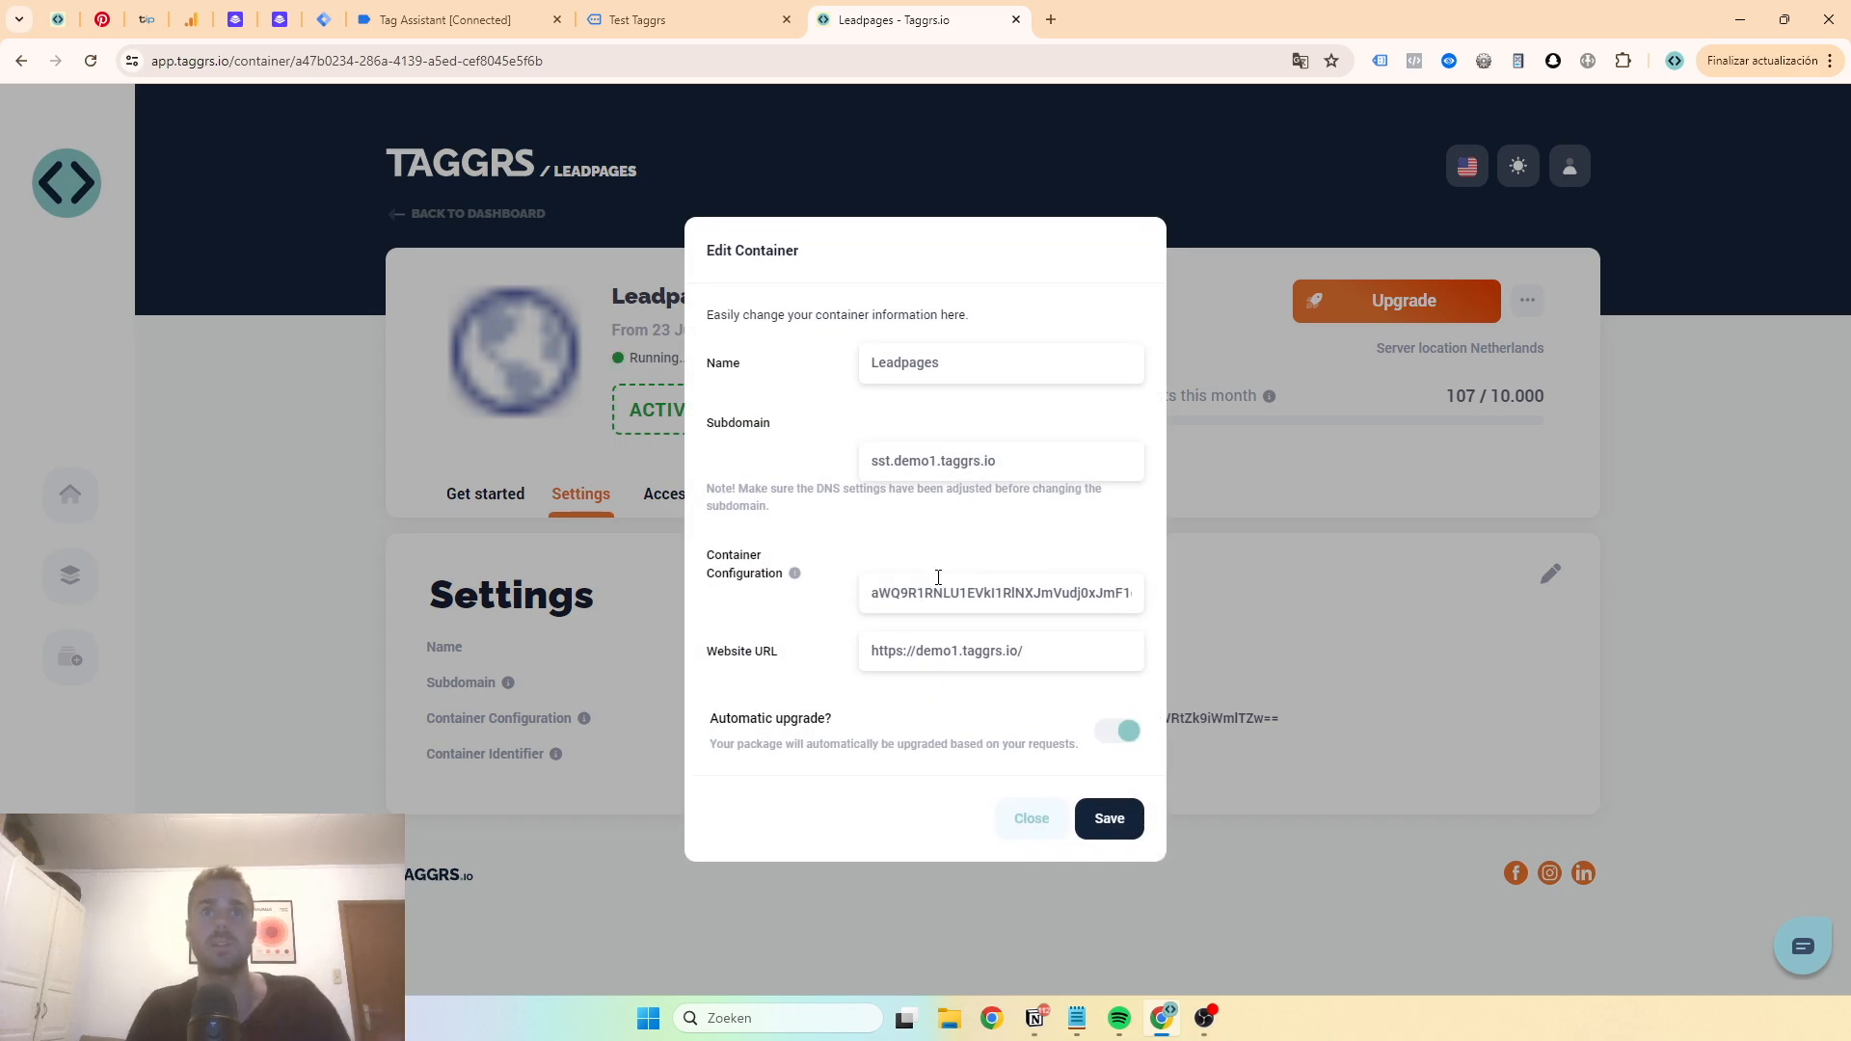
triple_click(938, 578)
left_click(938, 577)
key("shift+Home")
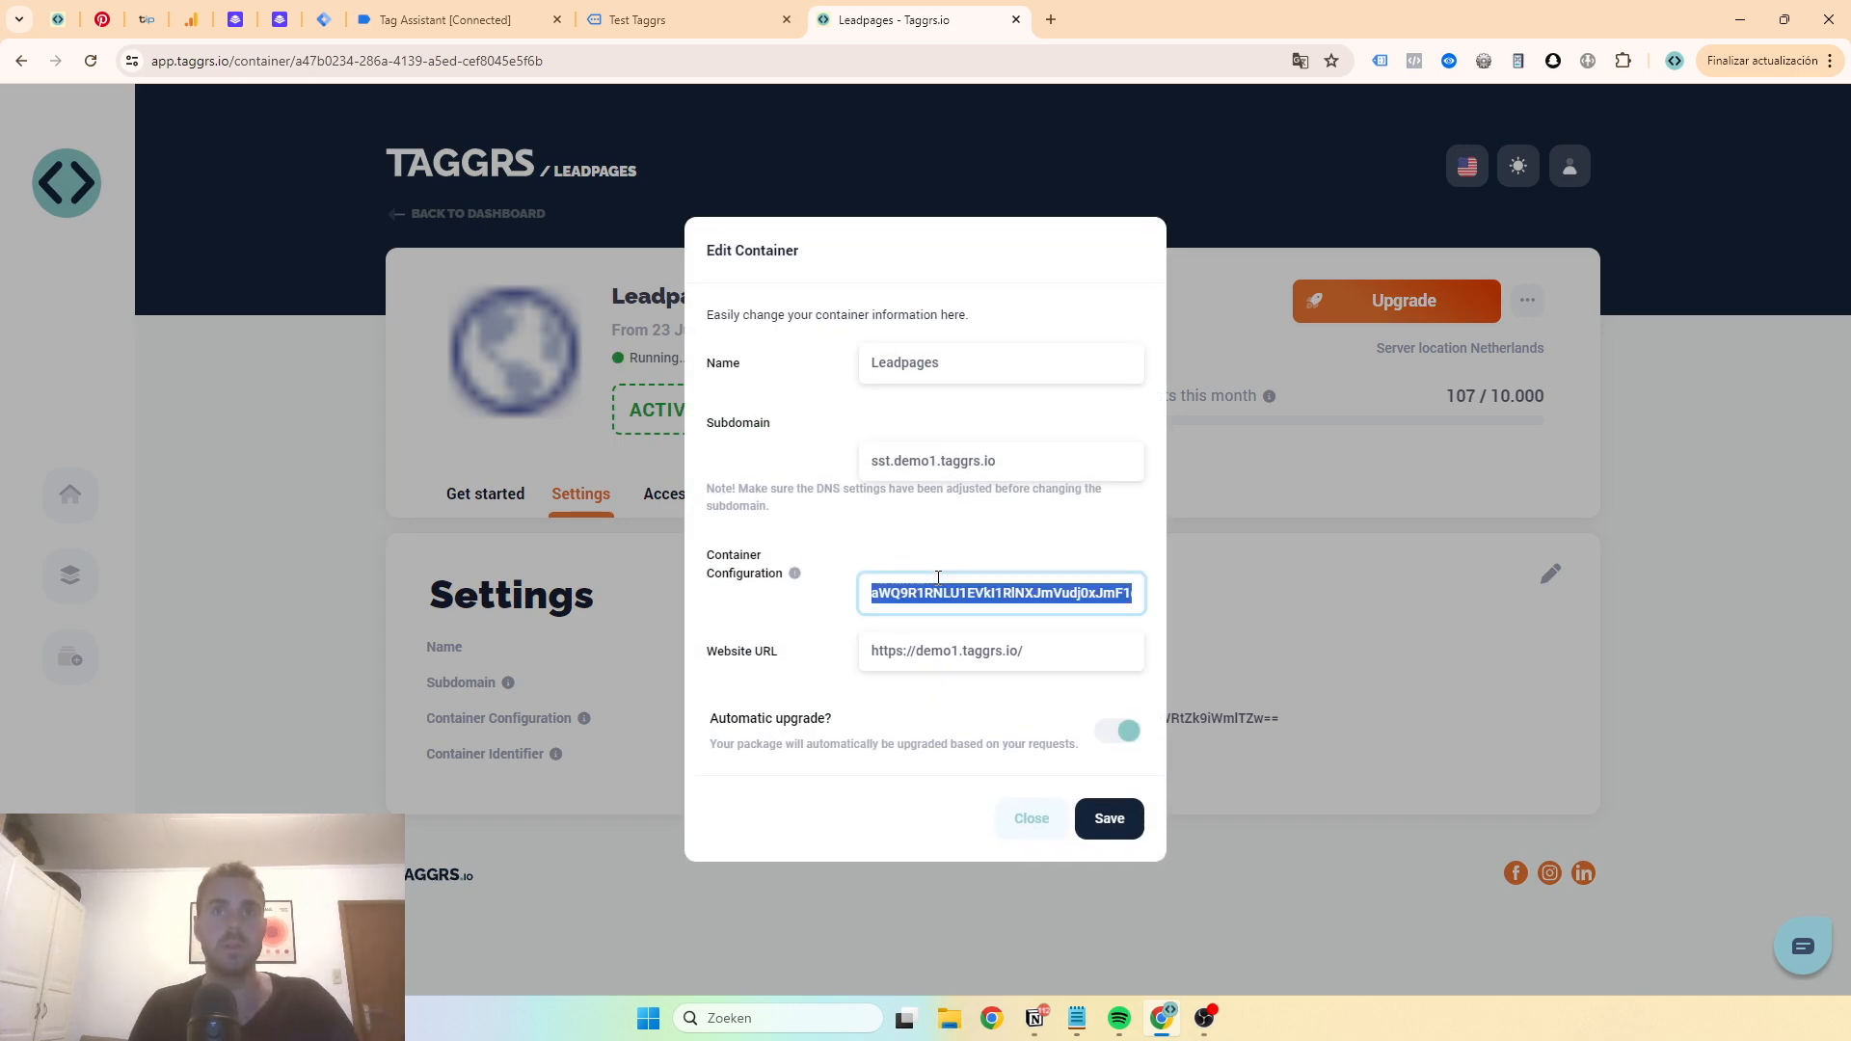
key("BackSpace")
key("super+v")
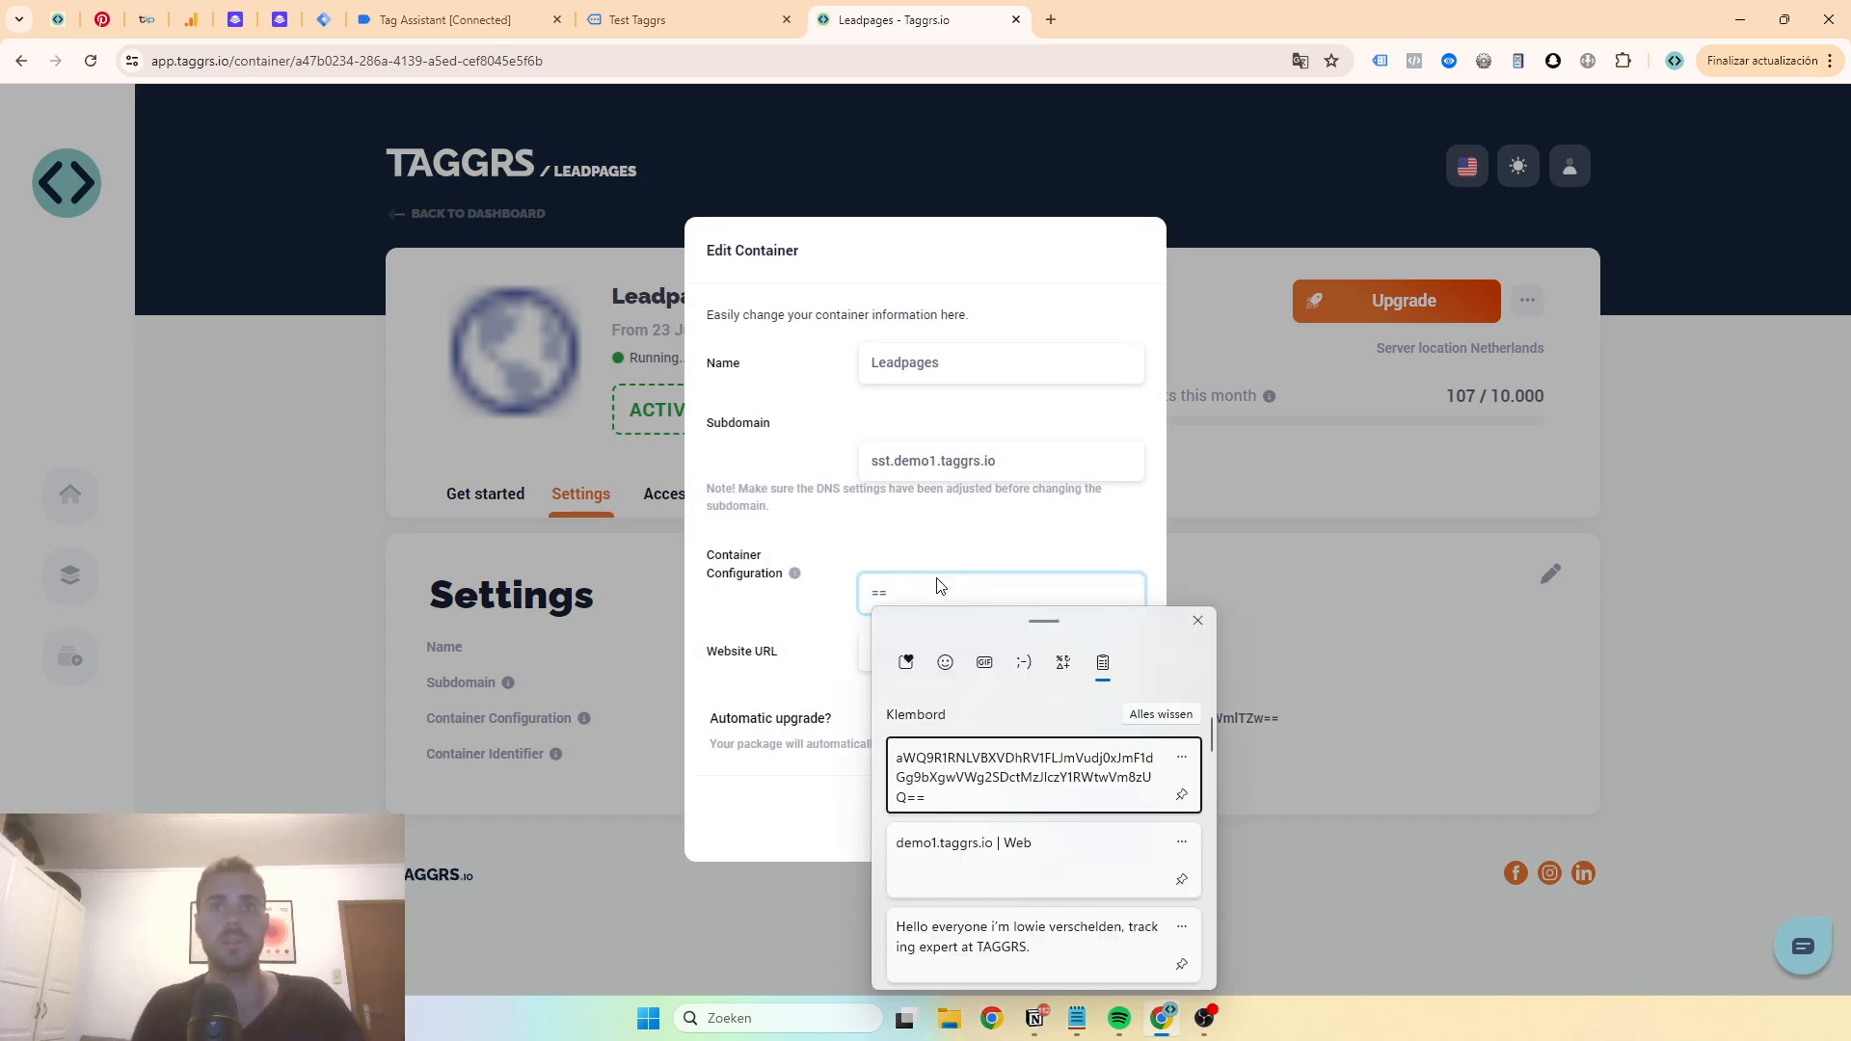
left_click(969, 752)
left_click(1096, 831)
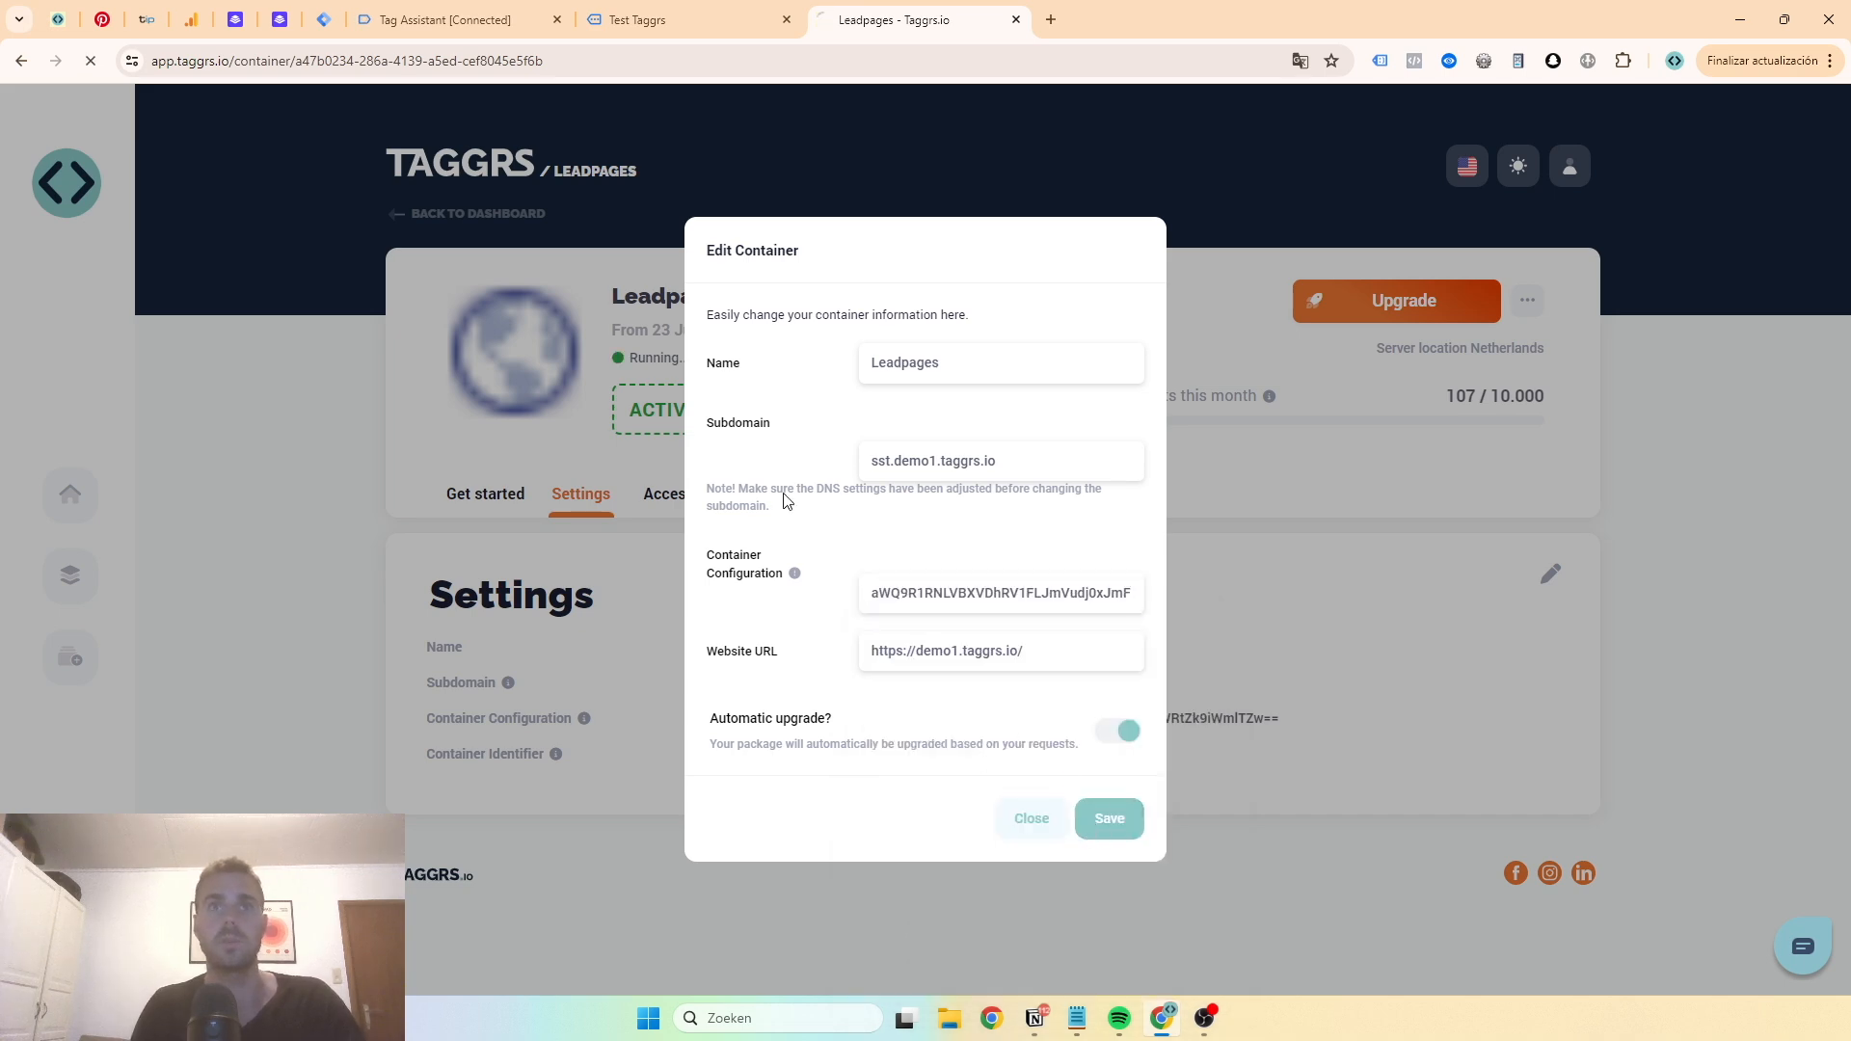
- Compare the server container config in Tag Manager with the Leadpages container's Access and Settings tabs
left_click(324, 19)
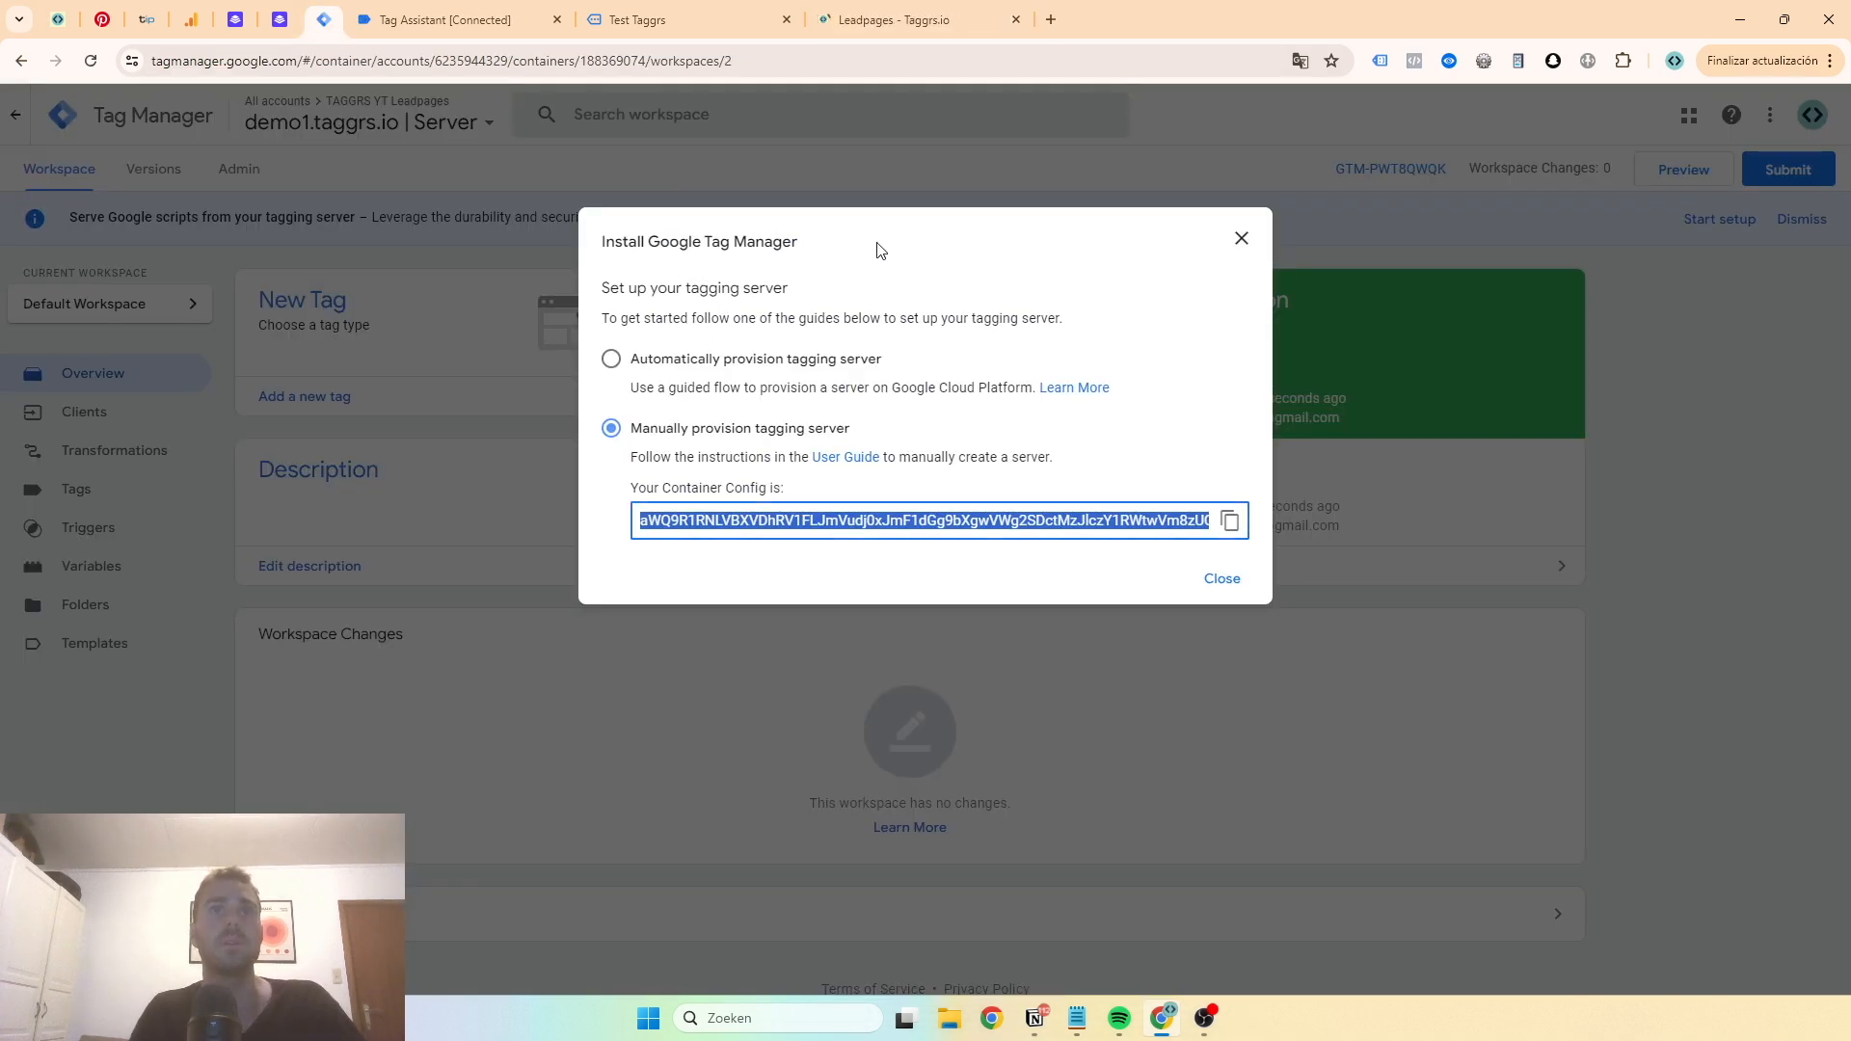
left_click(911, 18)
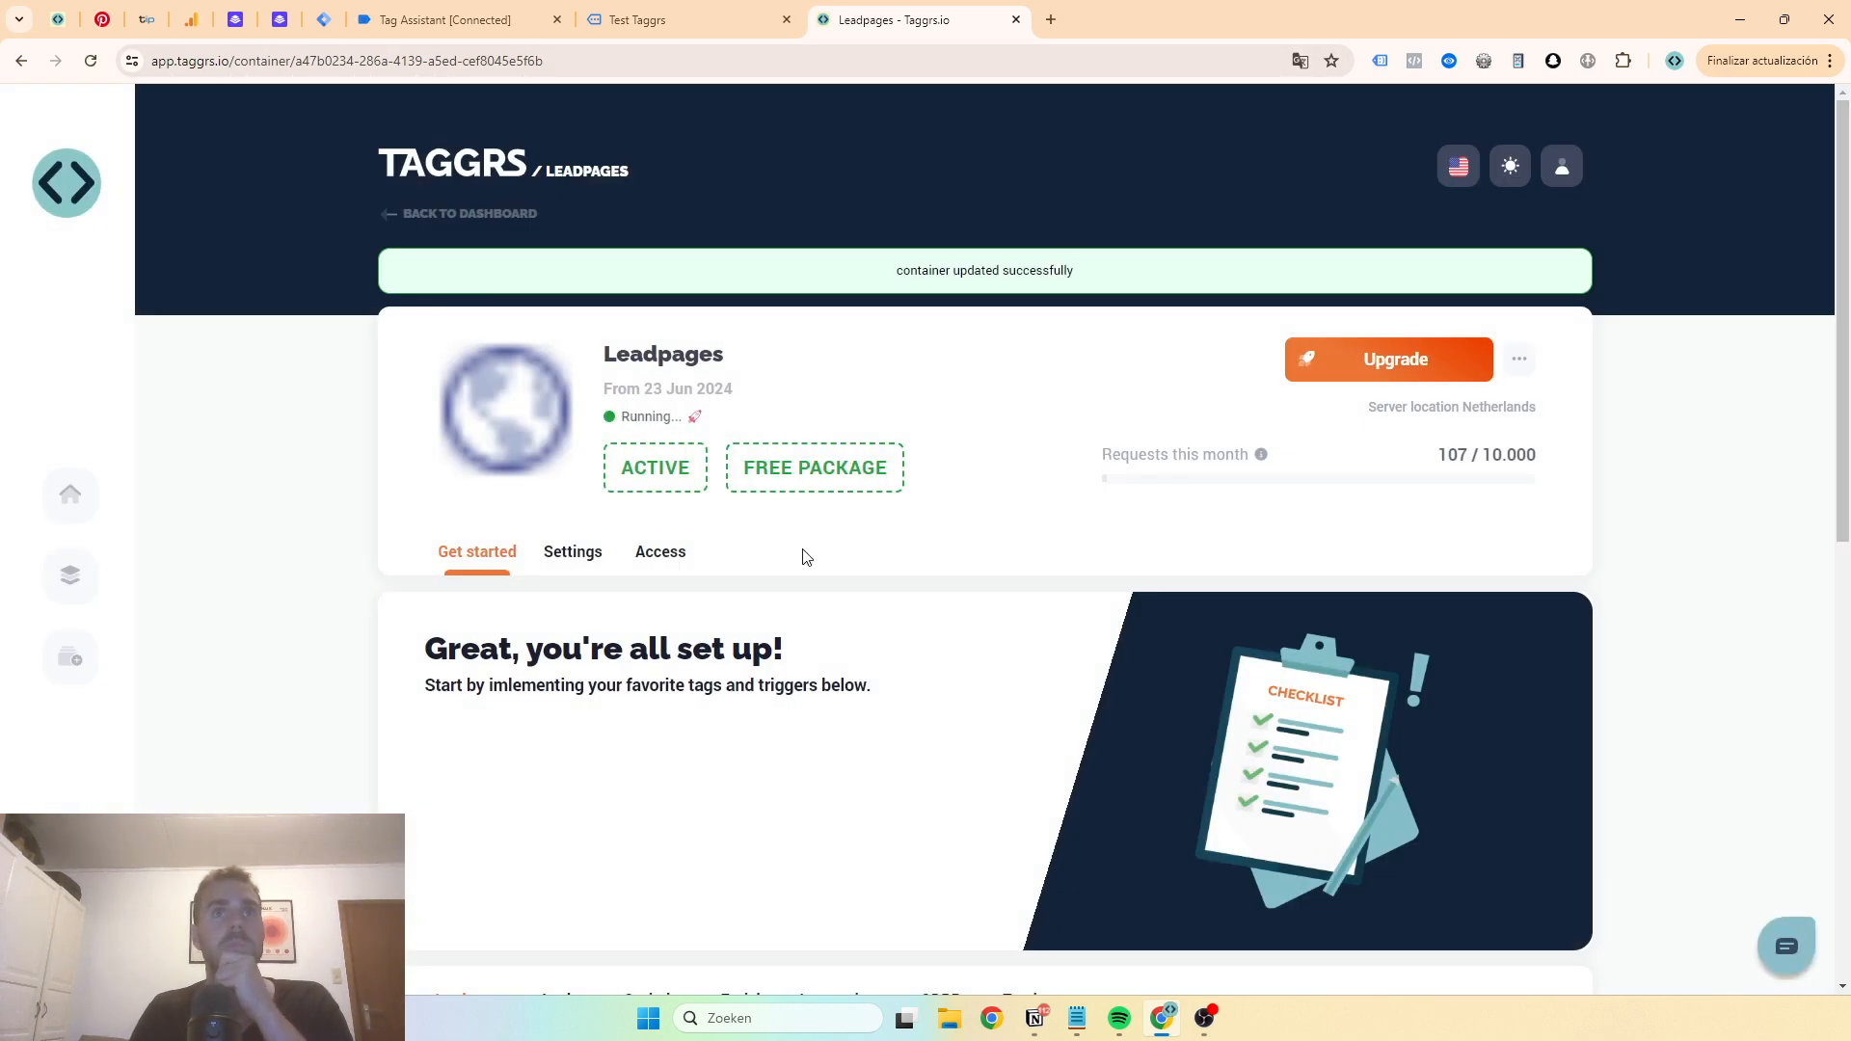
scroll(802, 550, "down", 2)
left_click(661, 480)
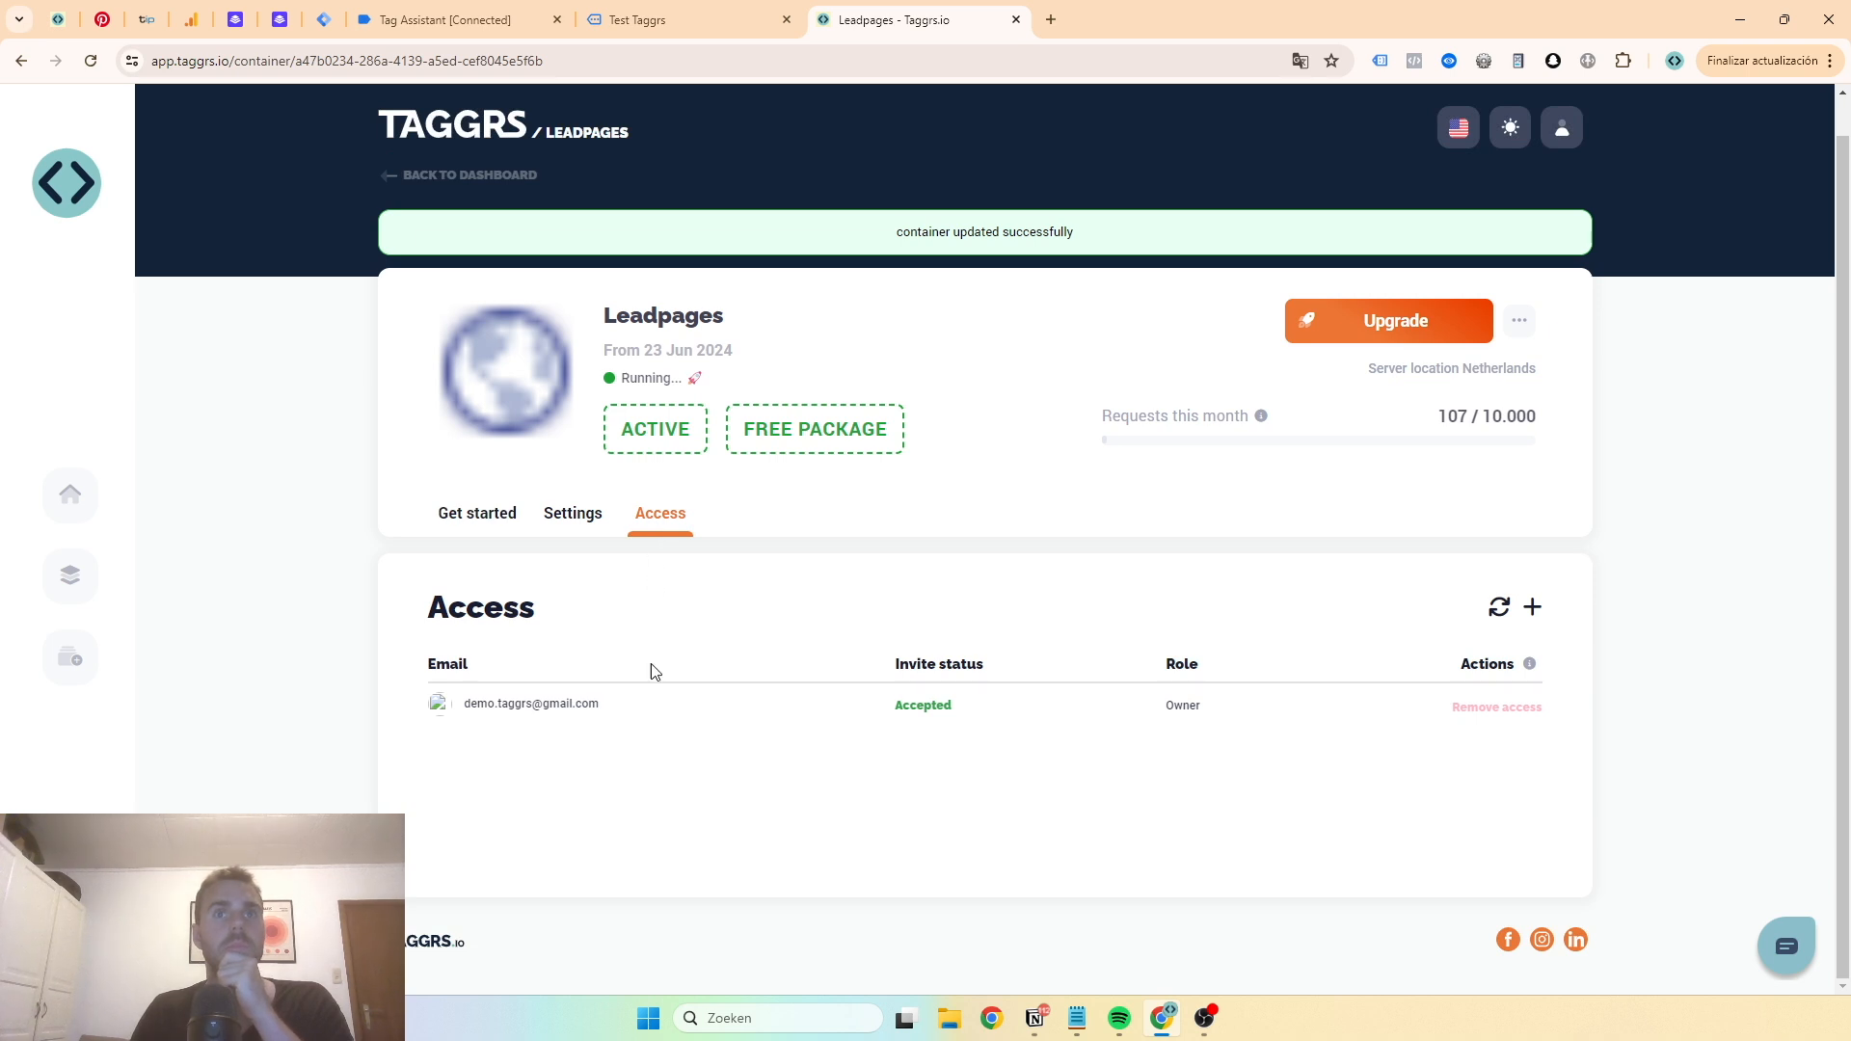
left_click(572, 535)
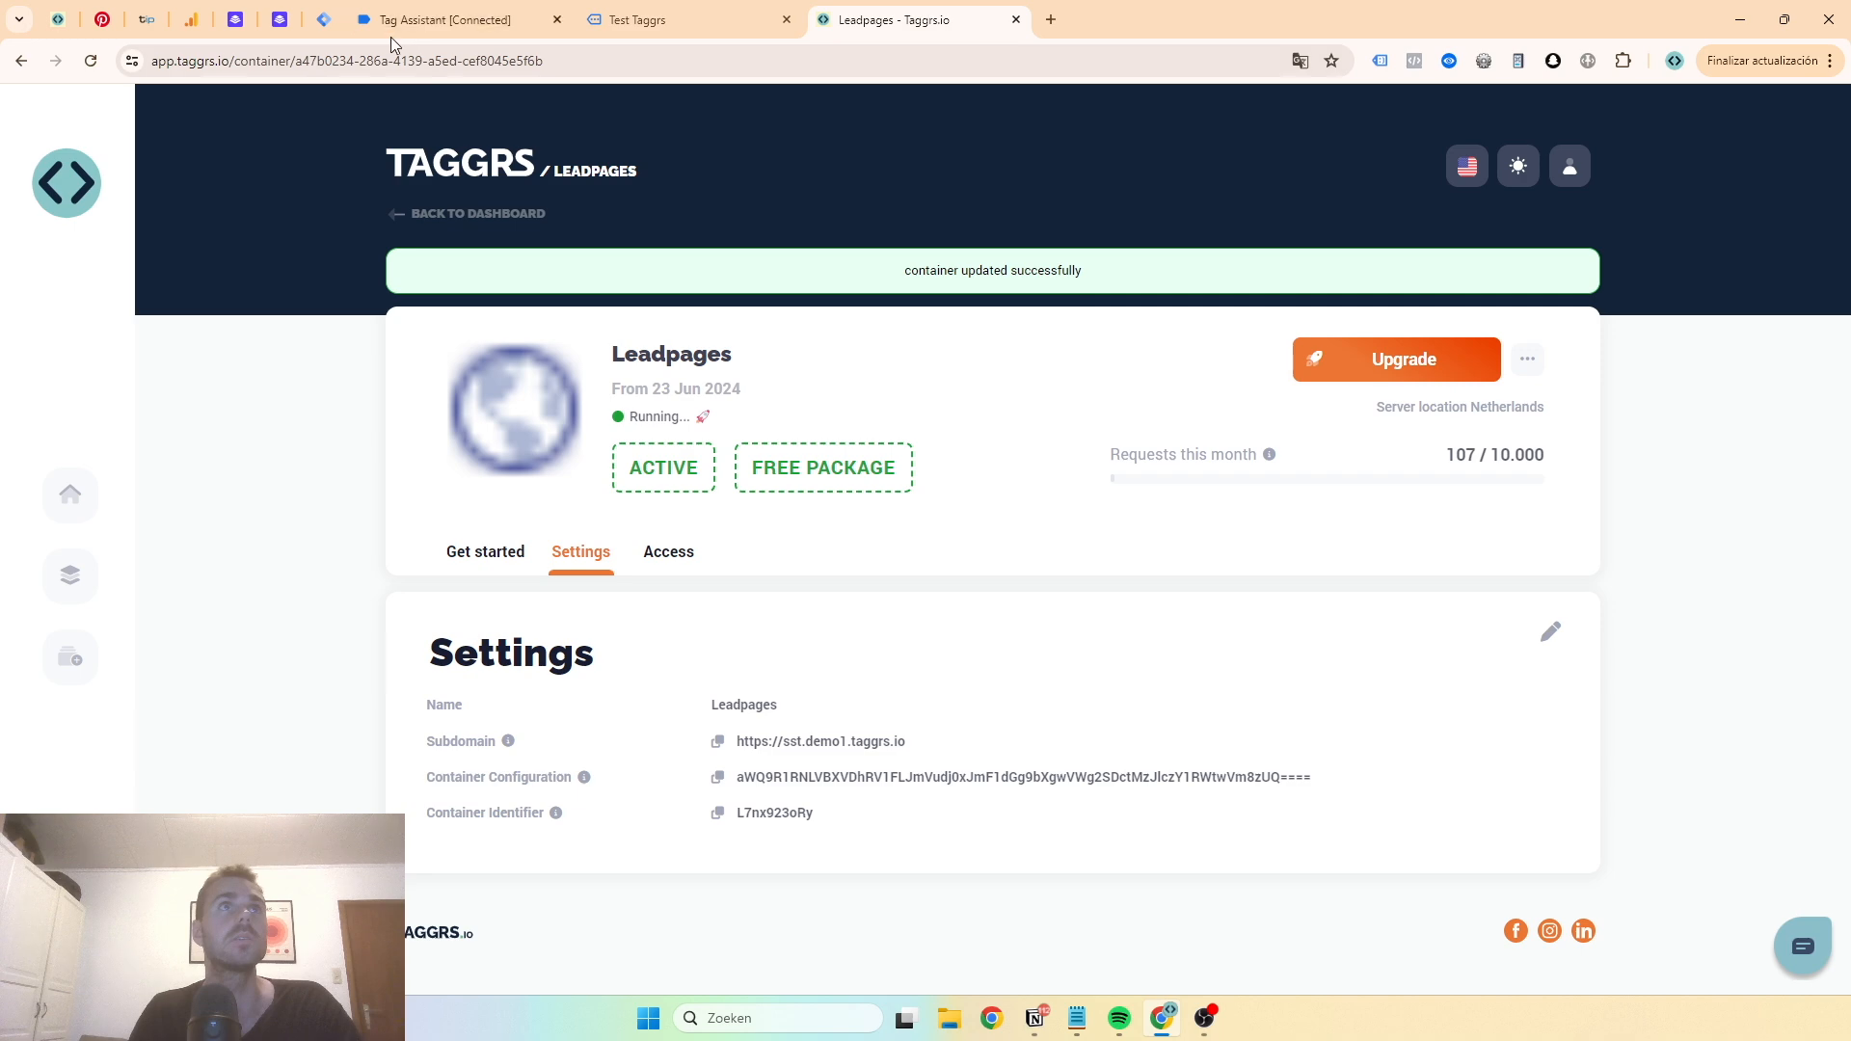
left_click(324, 19)
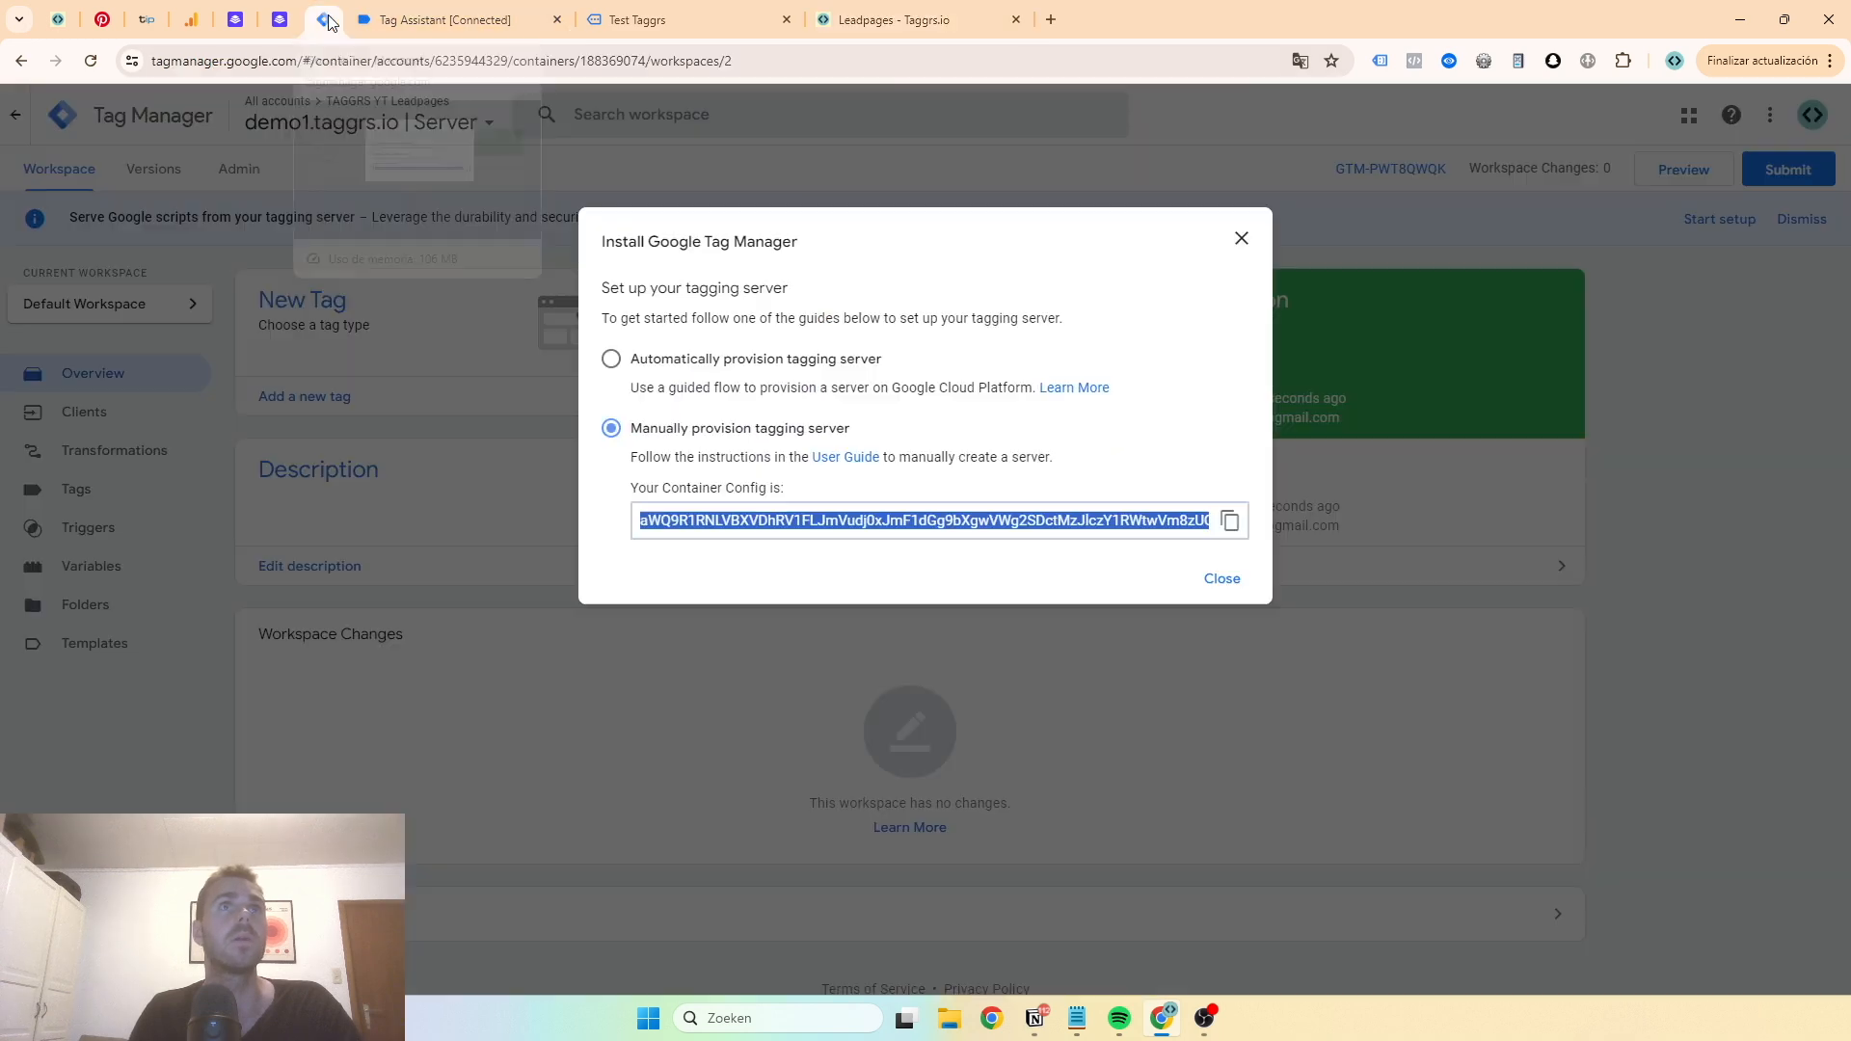
left_click(1239, 239)
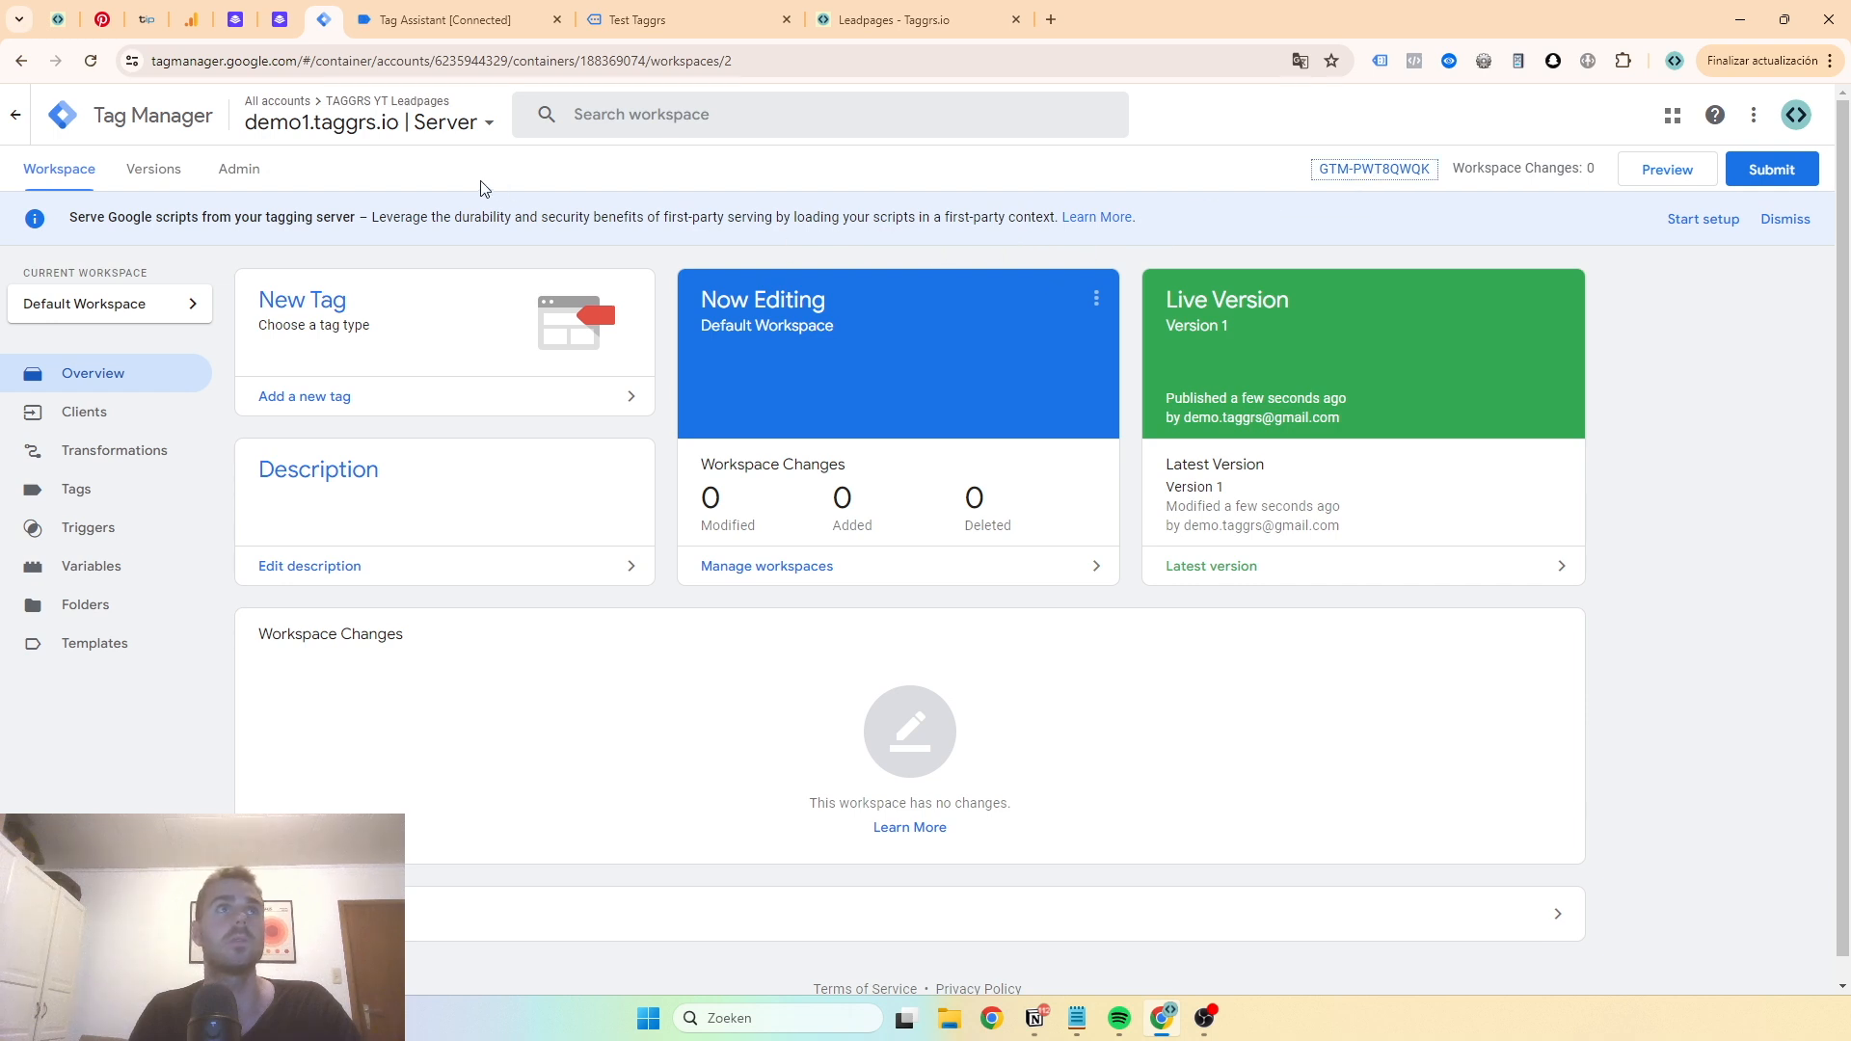
left_click(270, 185)
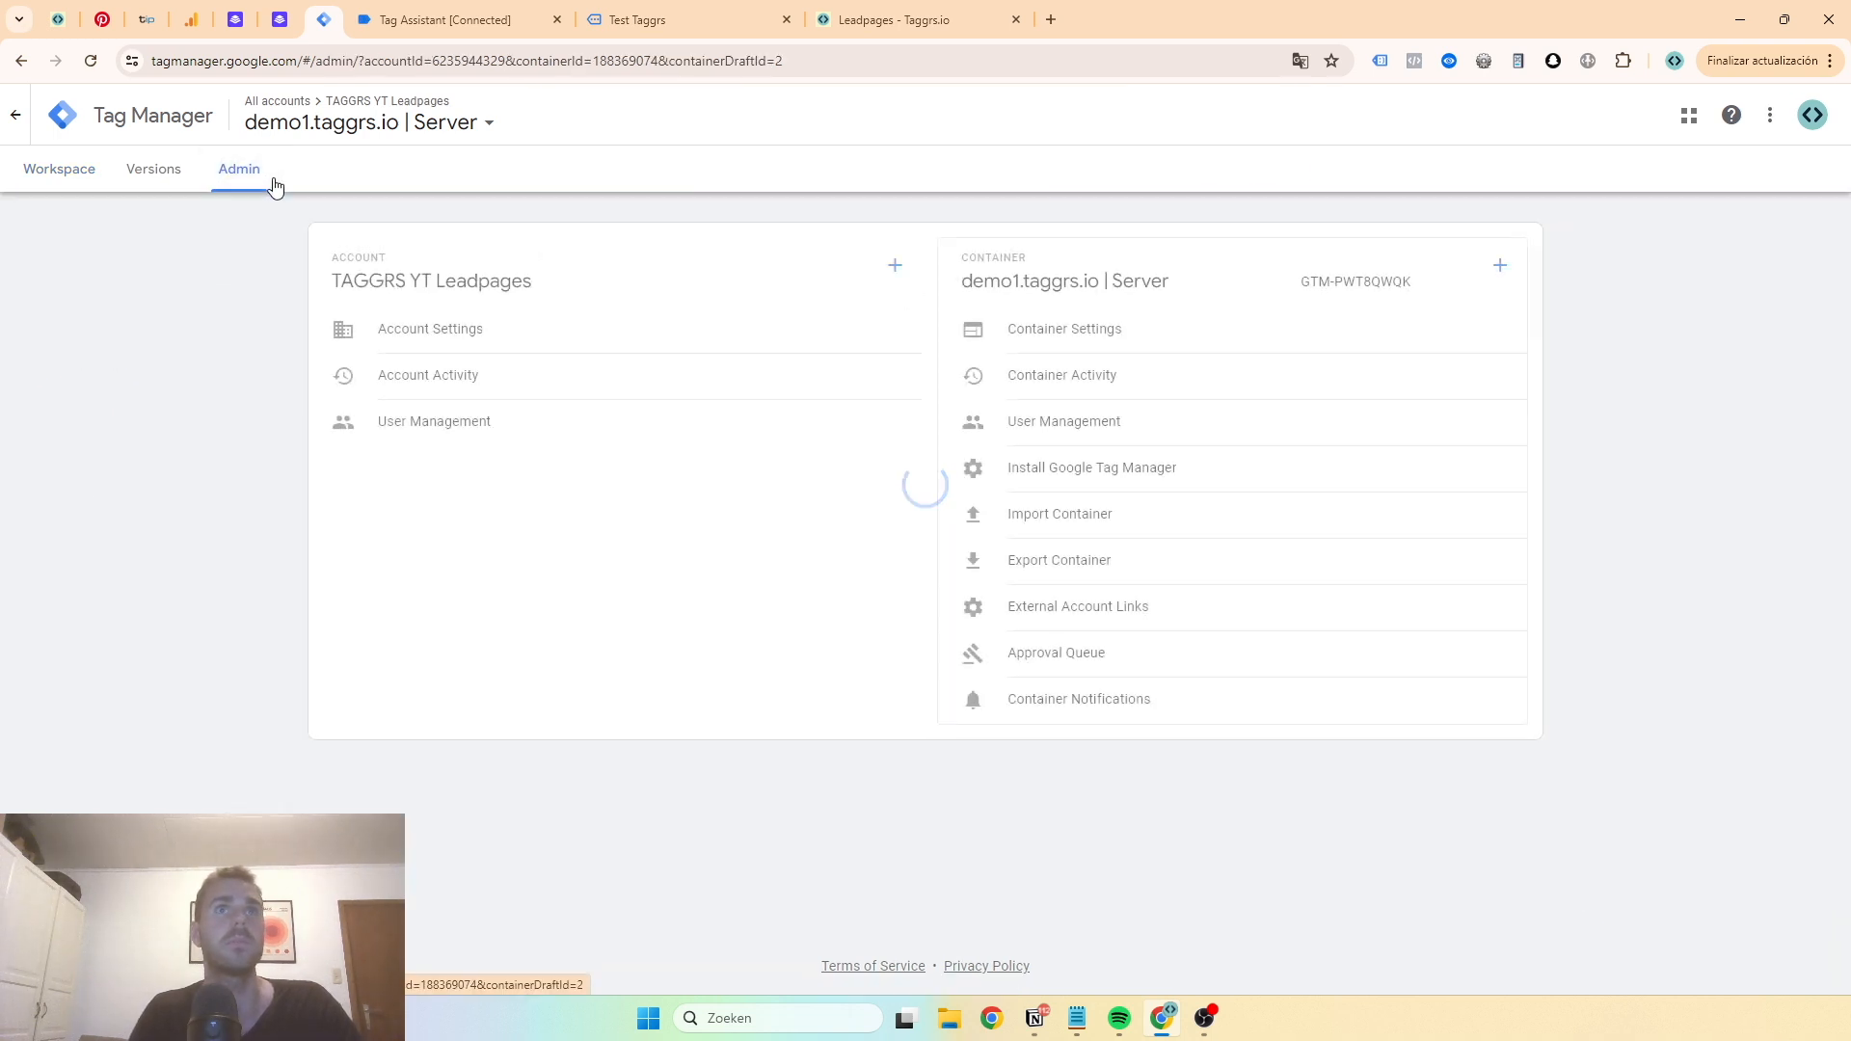
left_click(1057, 329)
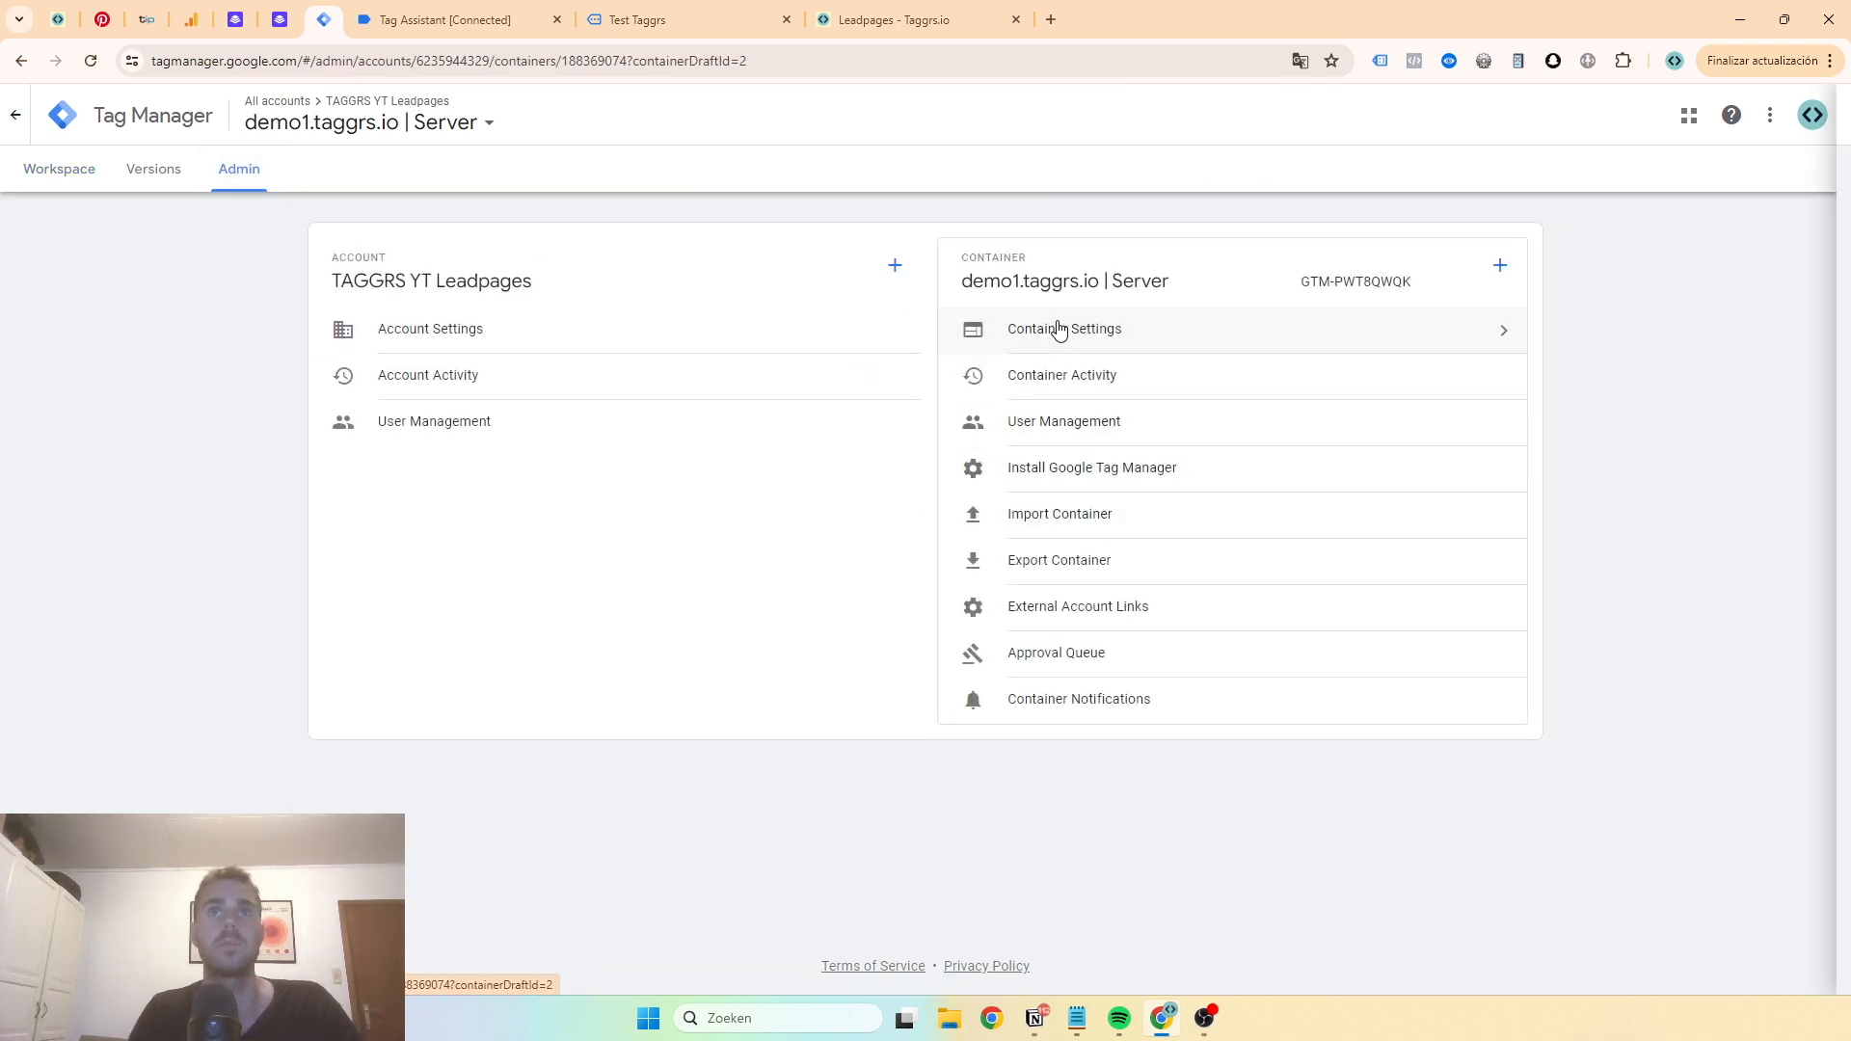
left_click(791, 543)
left_click(800, 545)
type("https://sst.demo1.taggrs.io")
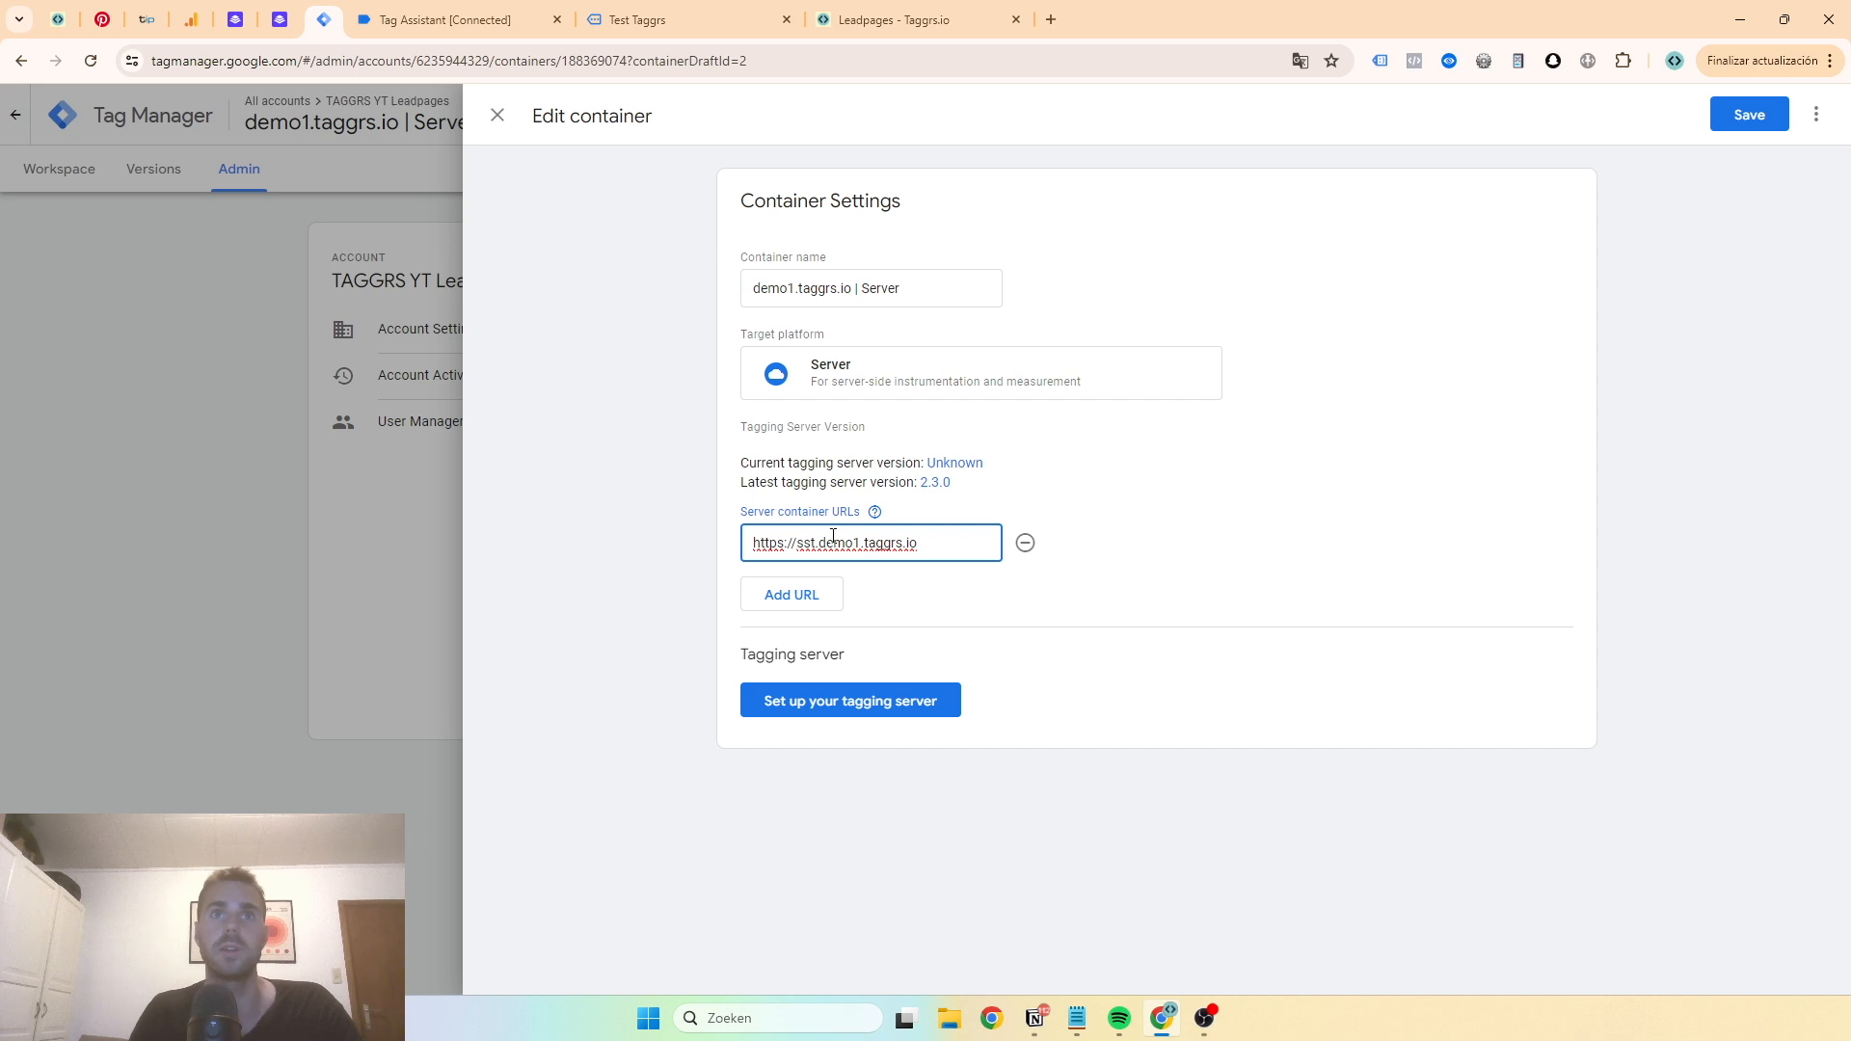
left_click(1732, 133)
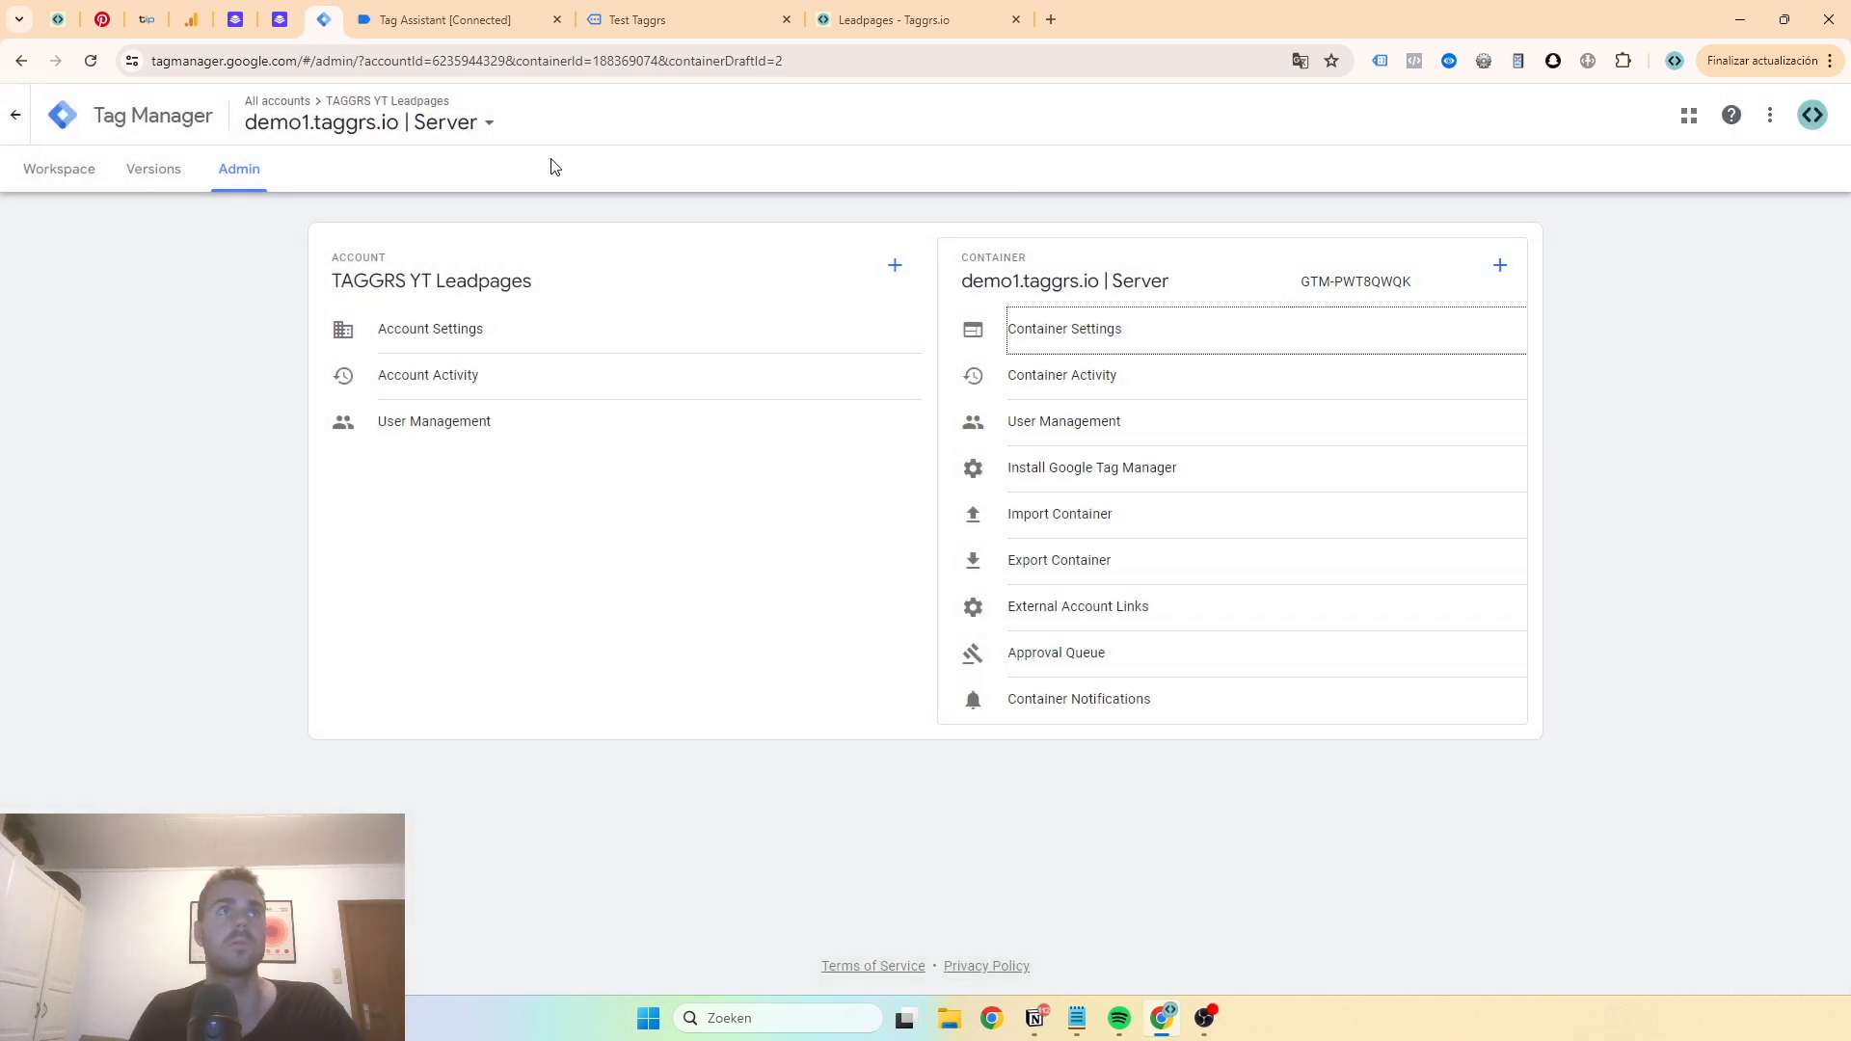
- Open the demo1.taggrs.io | Web container in a new tab and pin the Tag Manager tab
left_click(339, 133)
middle_click(301, 327)
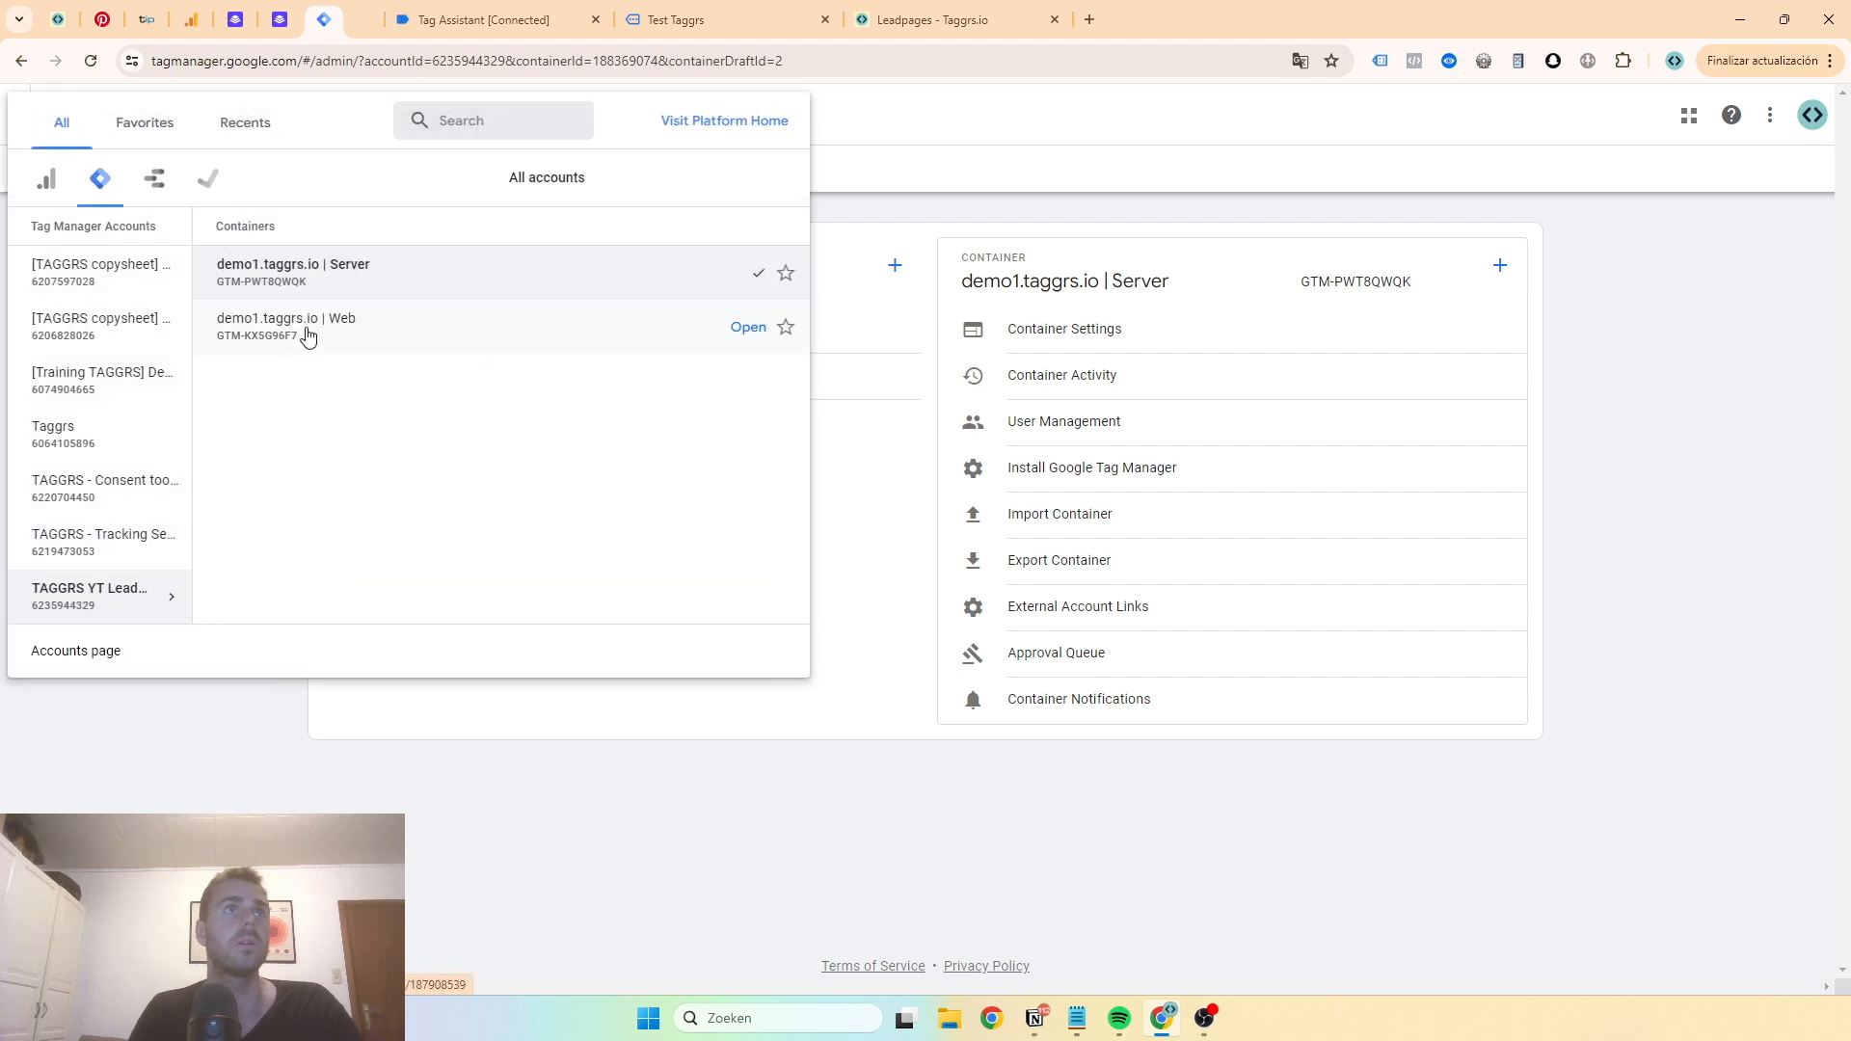
right_click(408, 37)
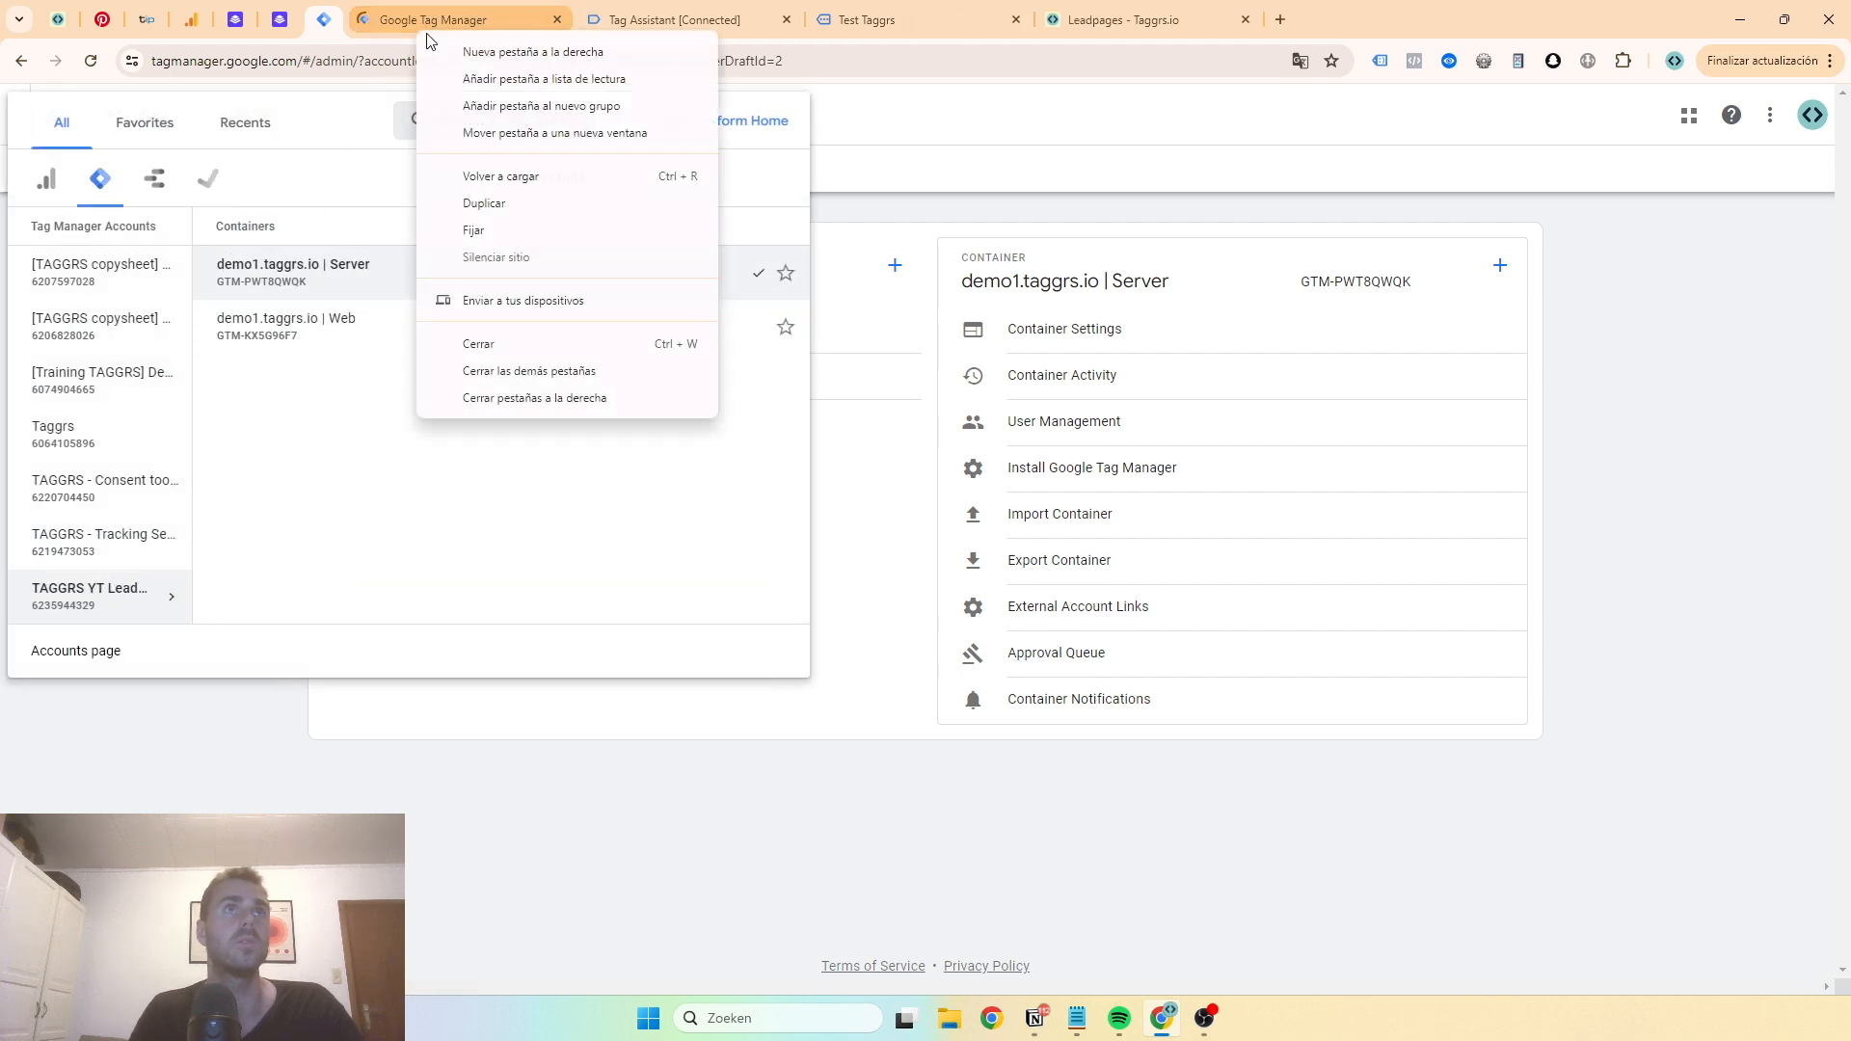
left_click(518, 223)
left_click(368, 19)
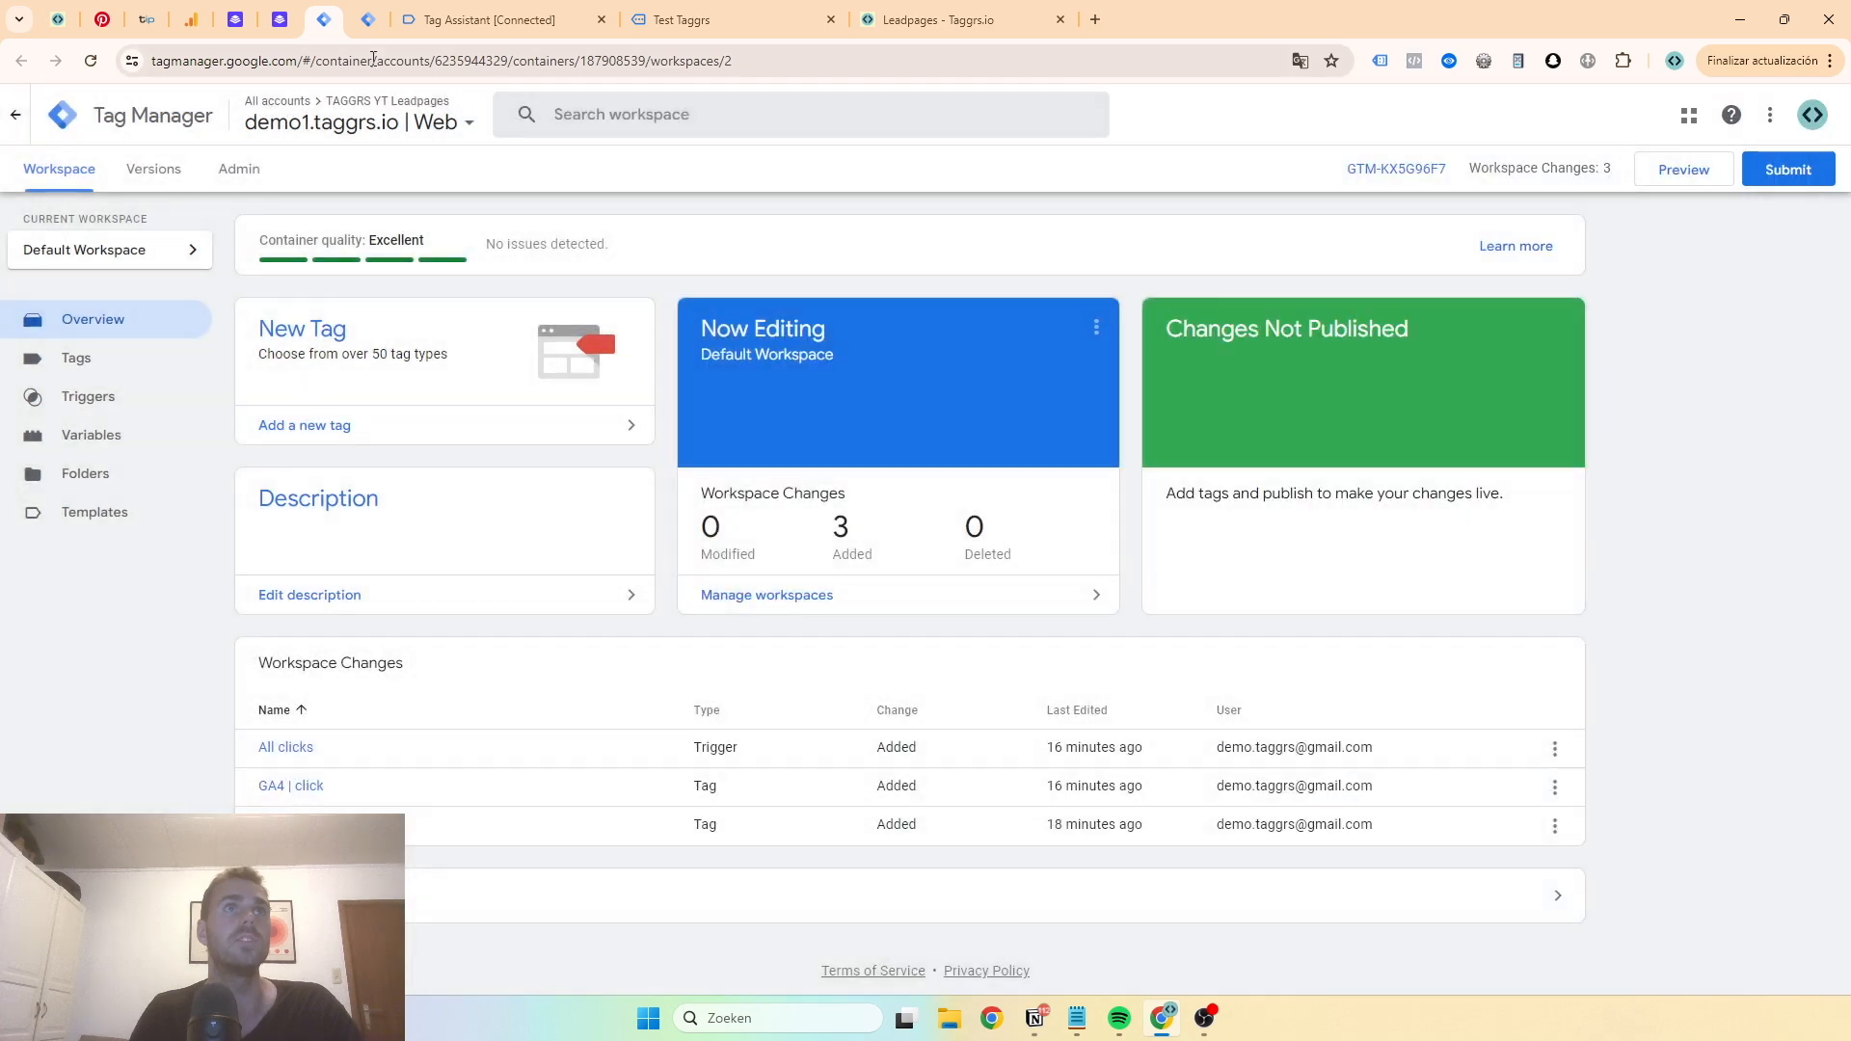
left_click(367, 19)
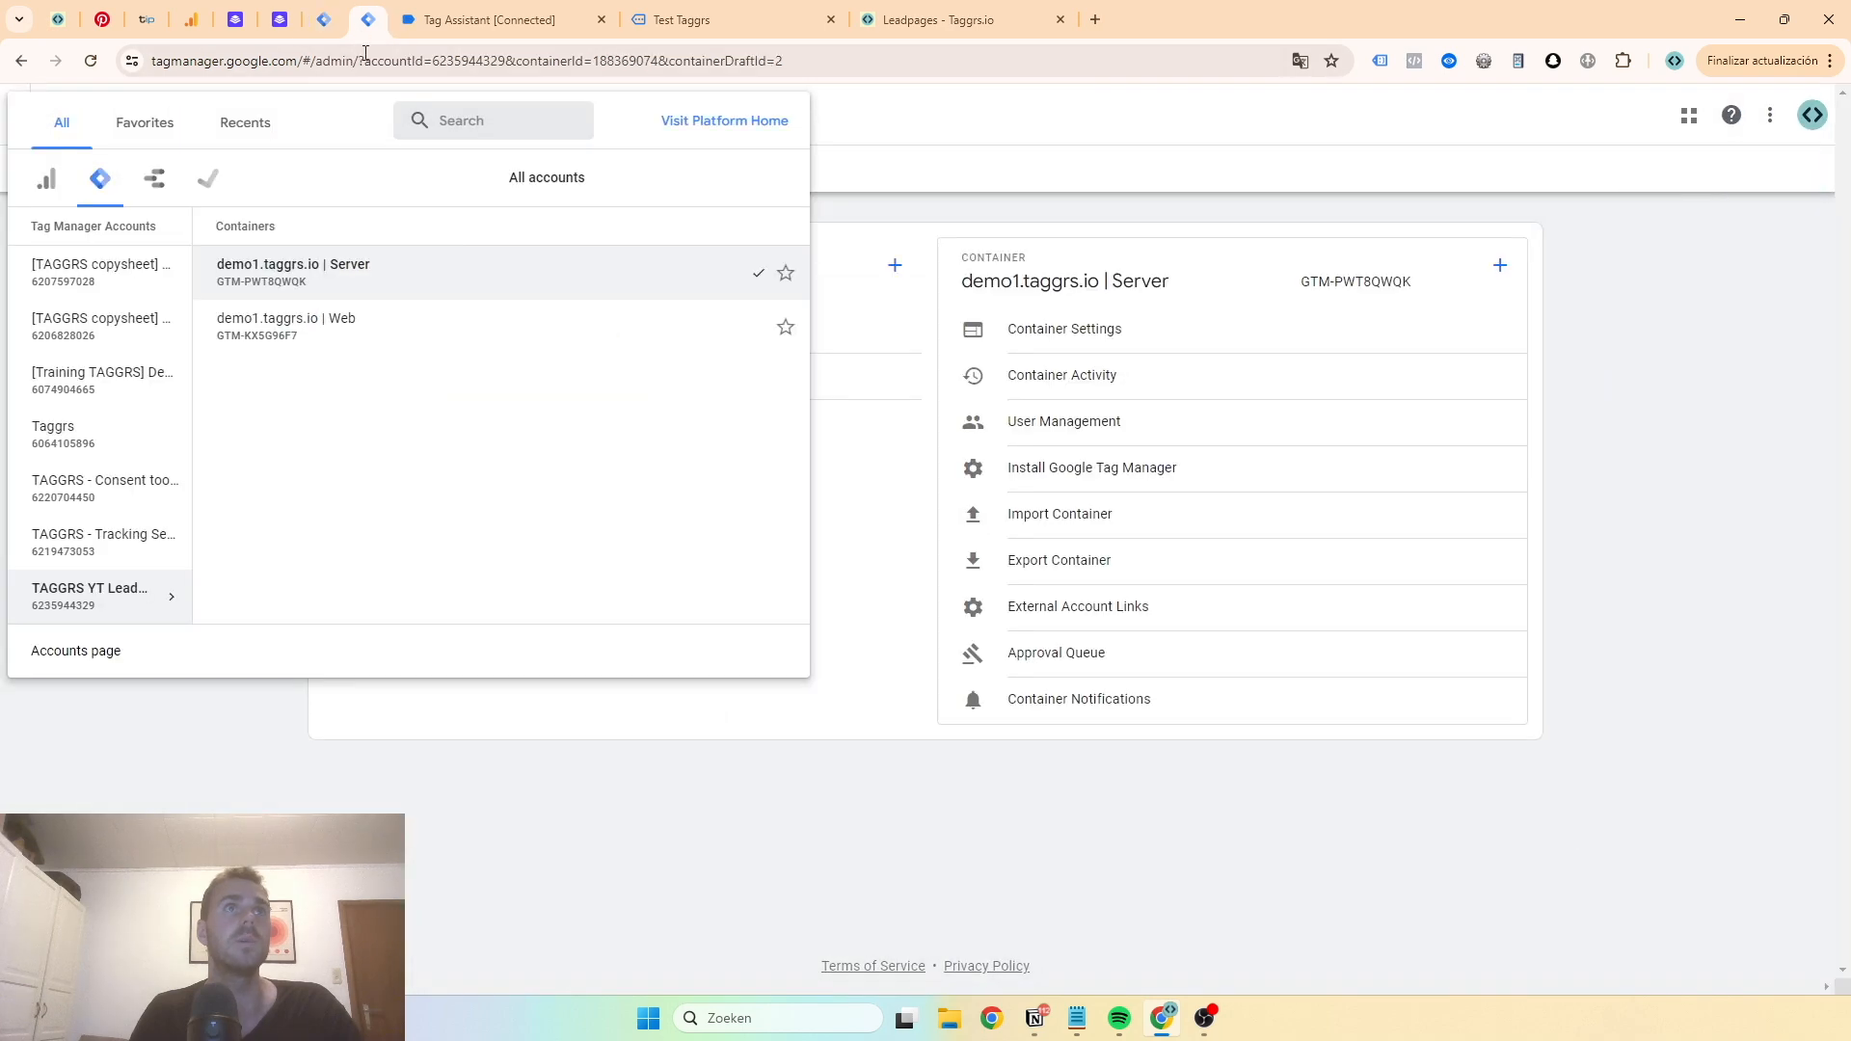
left_click(879, 149)
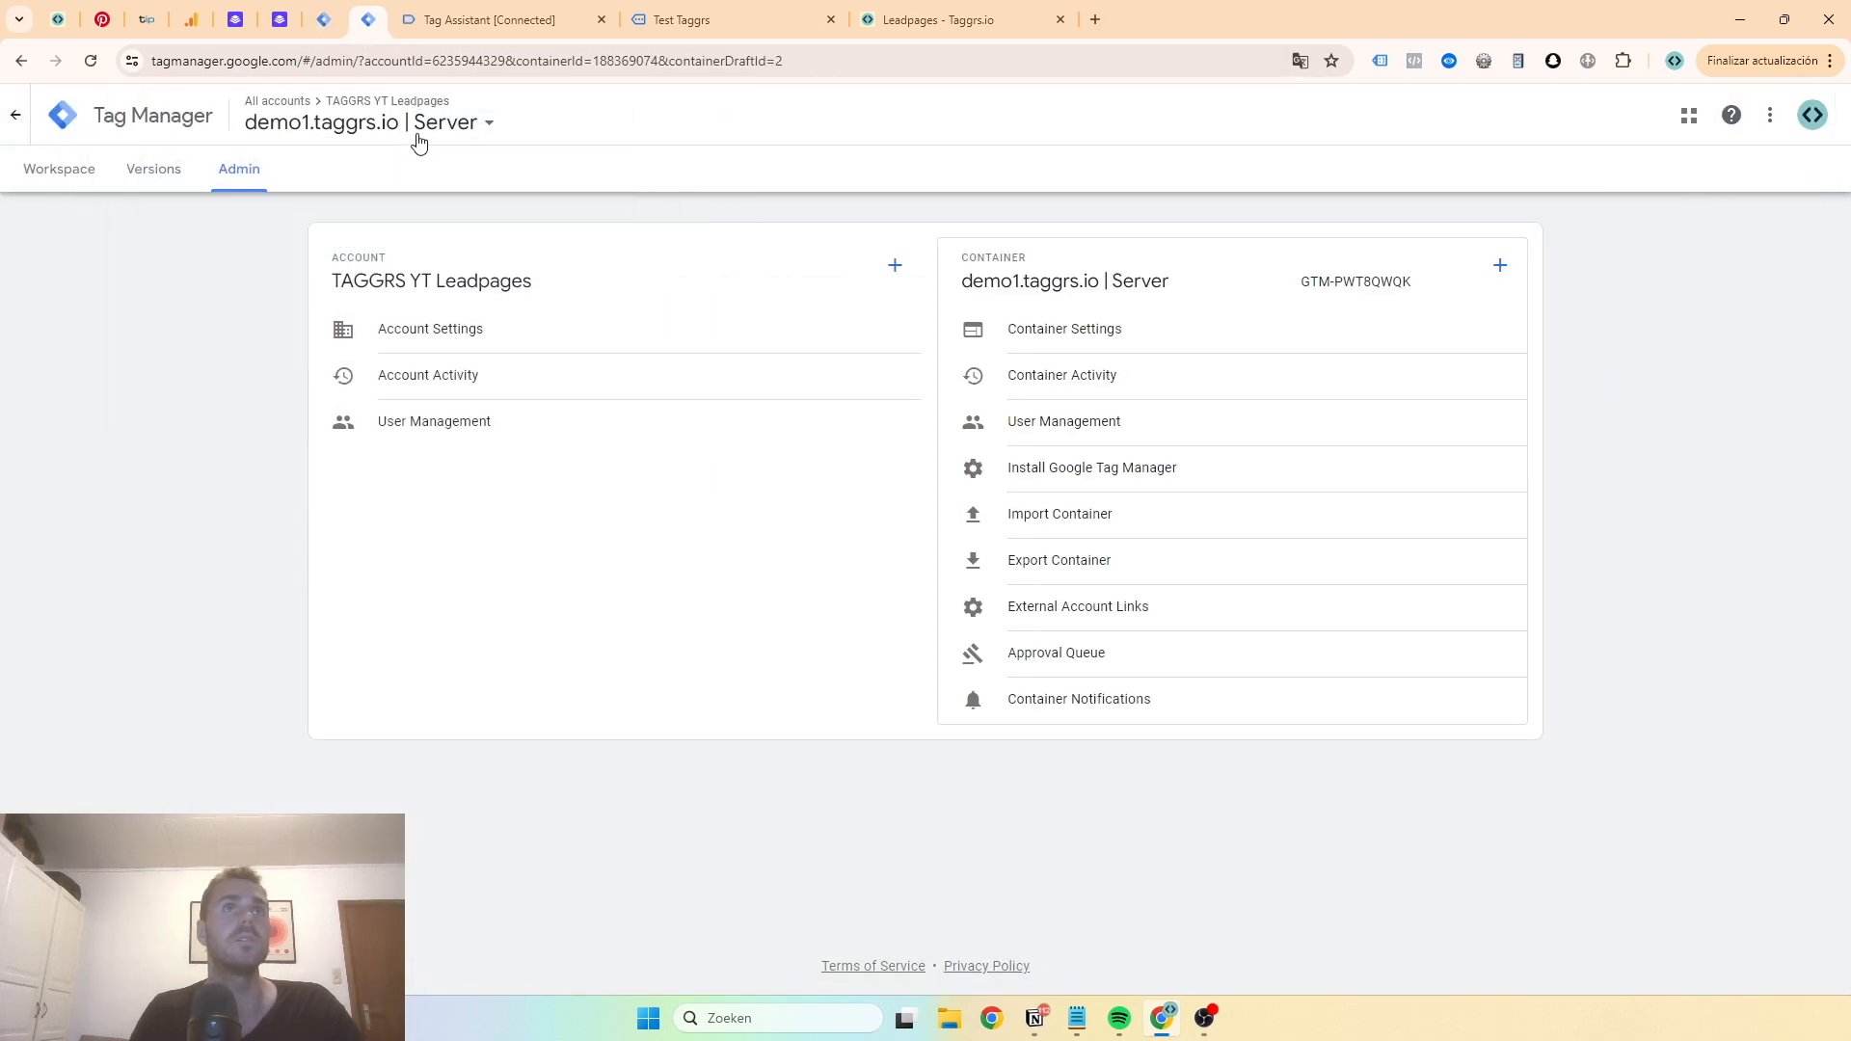
- Close the Tag Assistant and Test Taggrs tabs, then pin and reorder the TAGGRS container tab
left_click(601, 17)
left_click(600, 19)
left_click(602, 19)
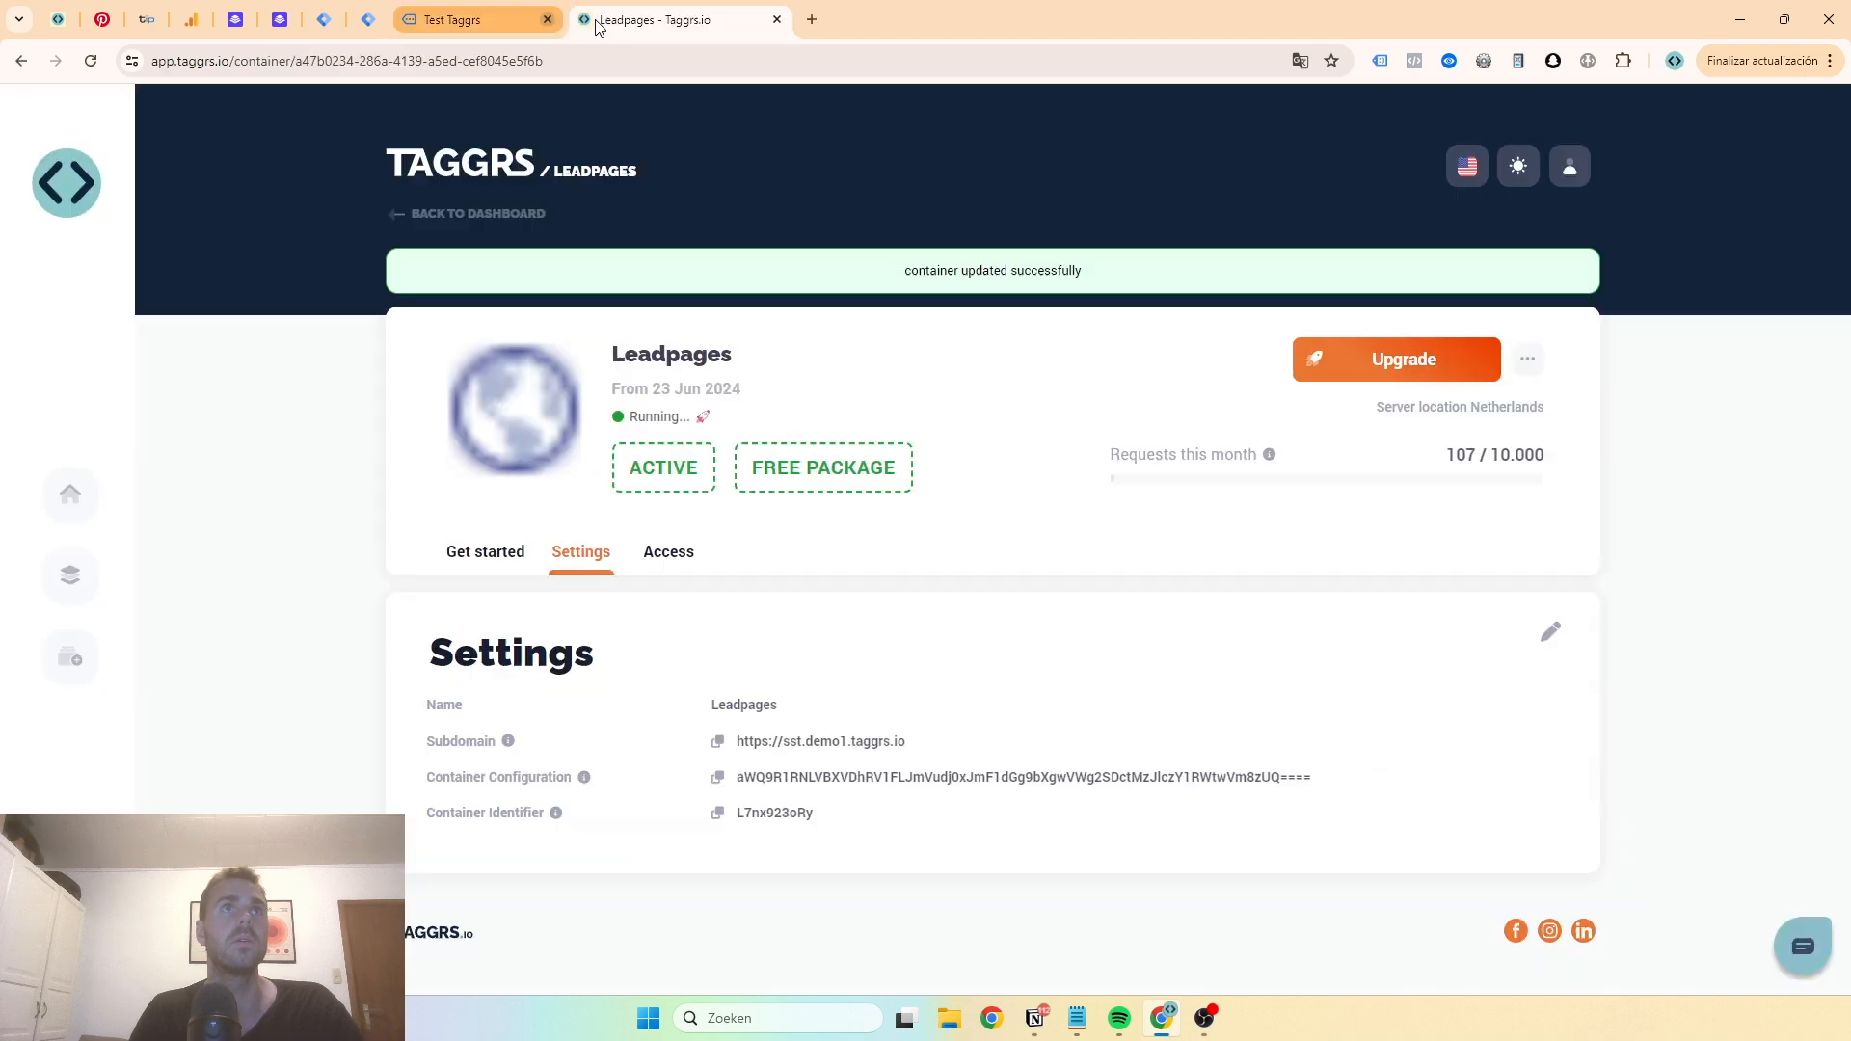
right_click(503, 23)
left_click(555, 222)
left_click_drag(418, 29, 317, 26)
left_click(412, 21)
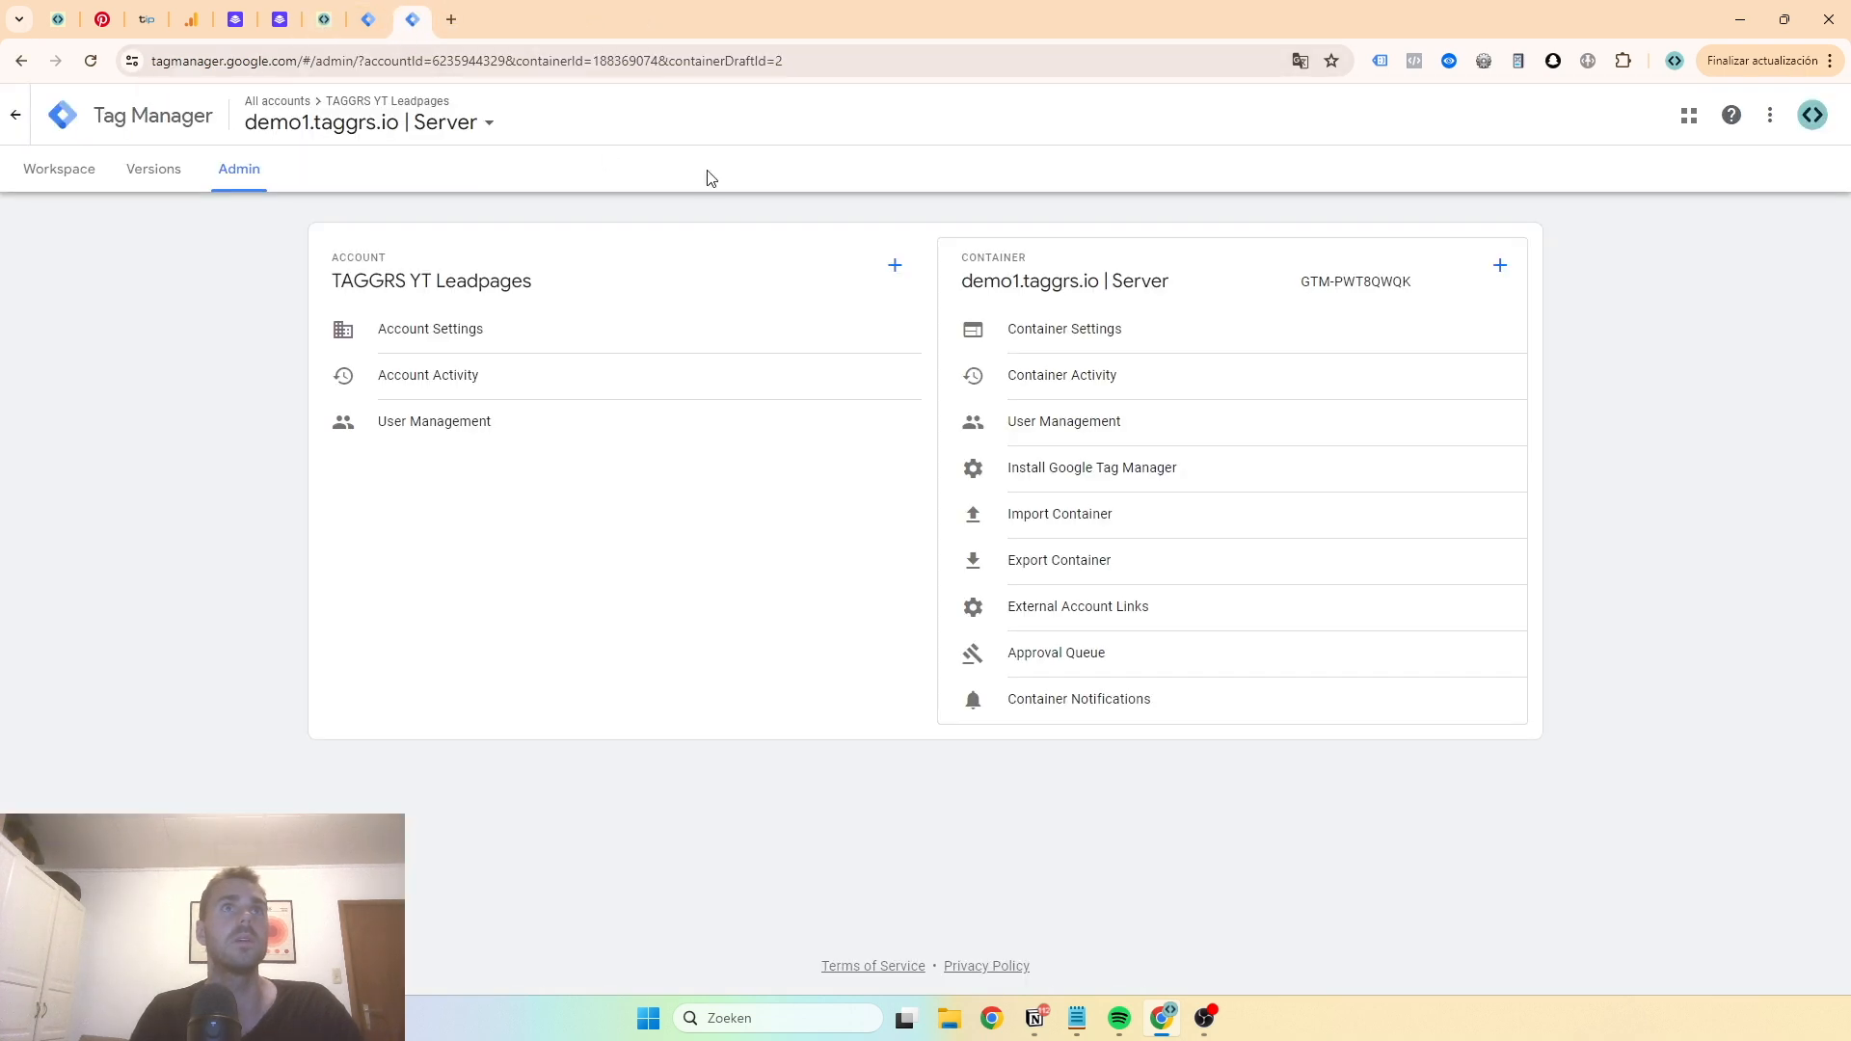
- Start Preview mode for the server container from its workspace
left_click(94, 179)
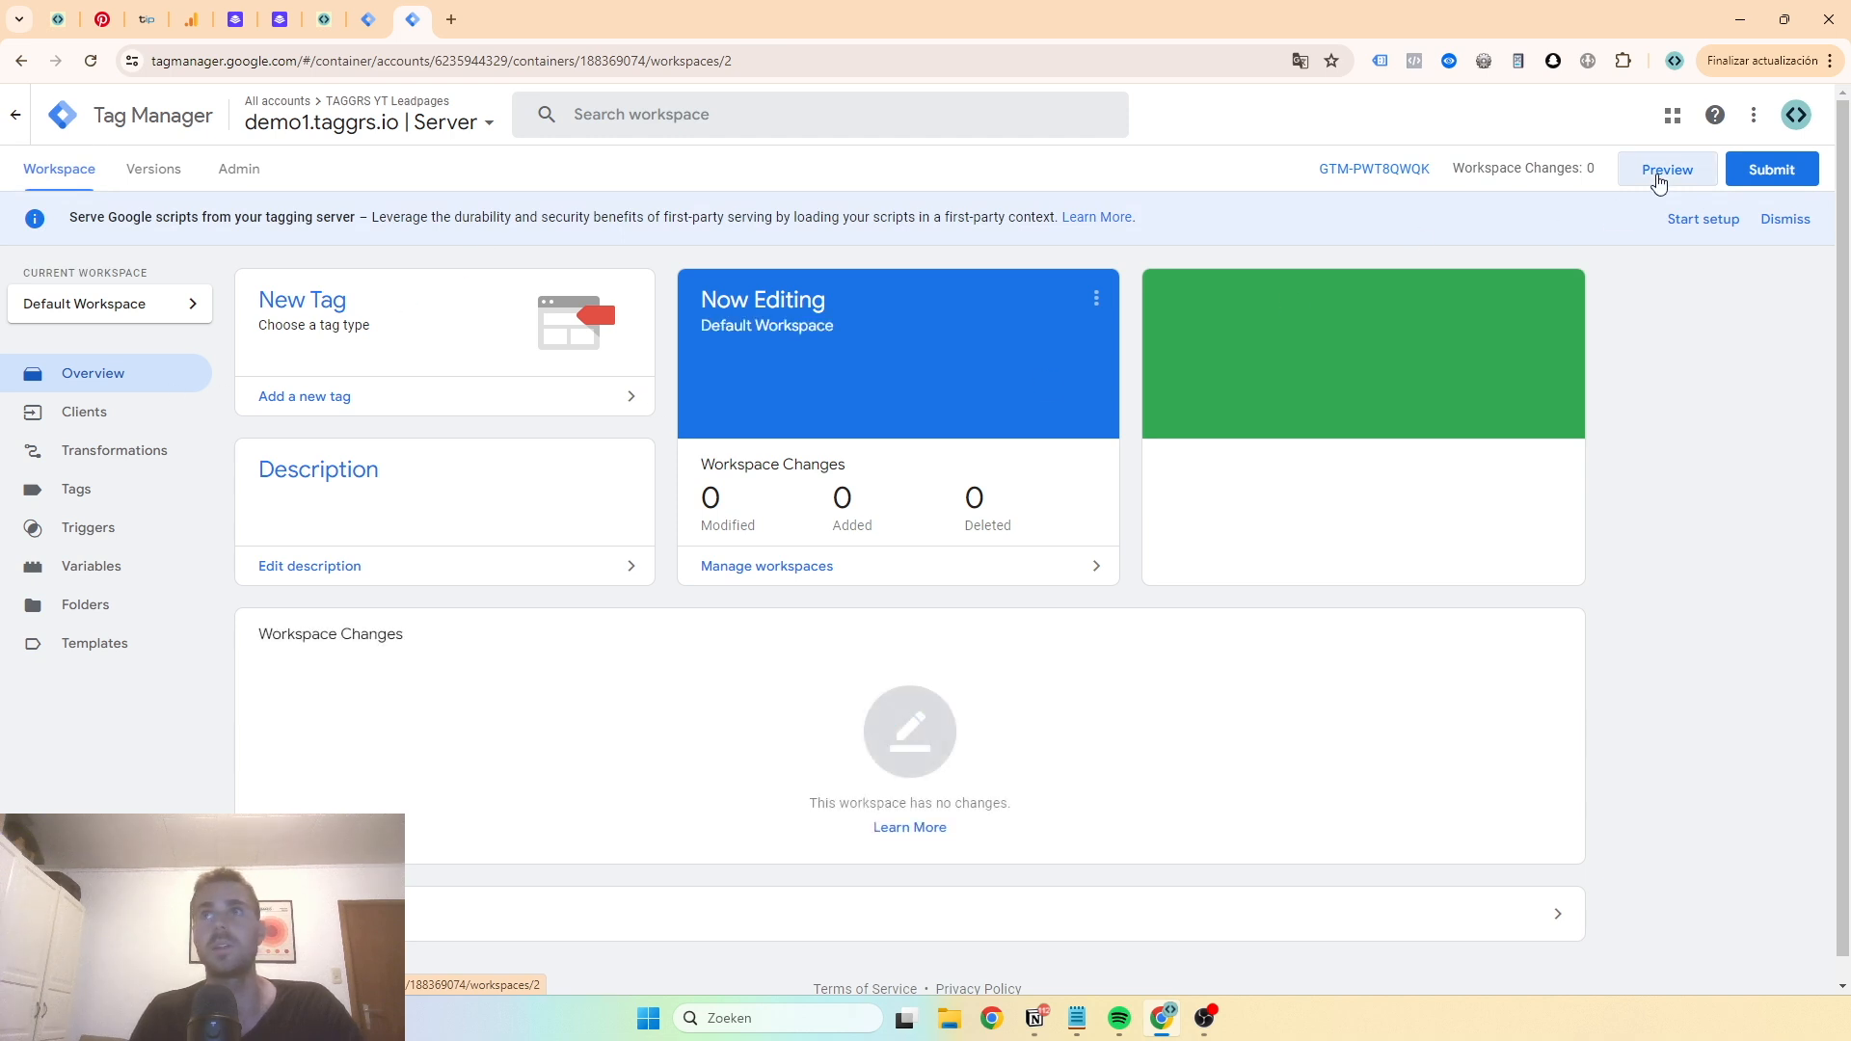
left_click(1659, 173)
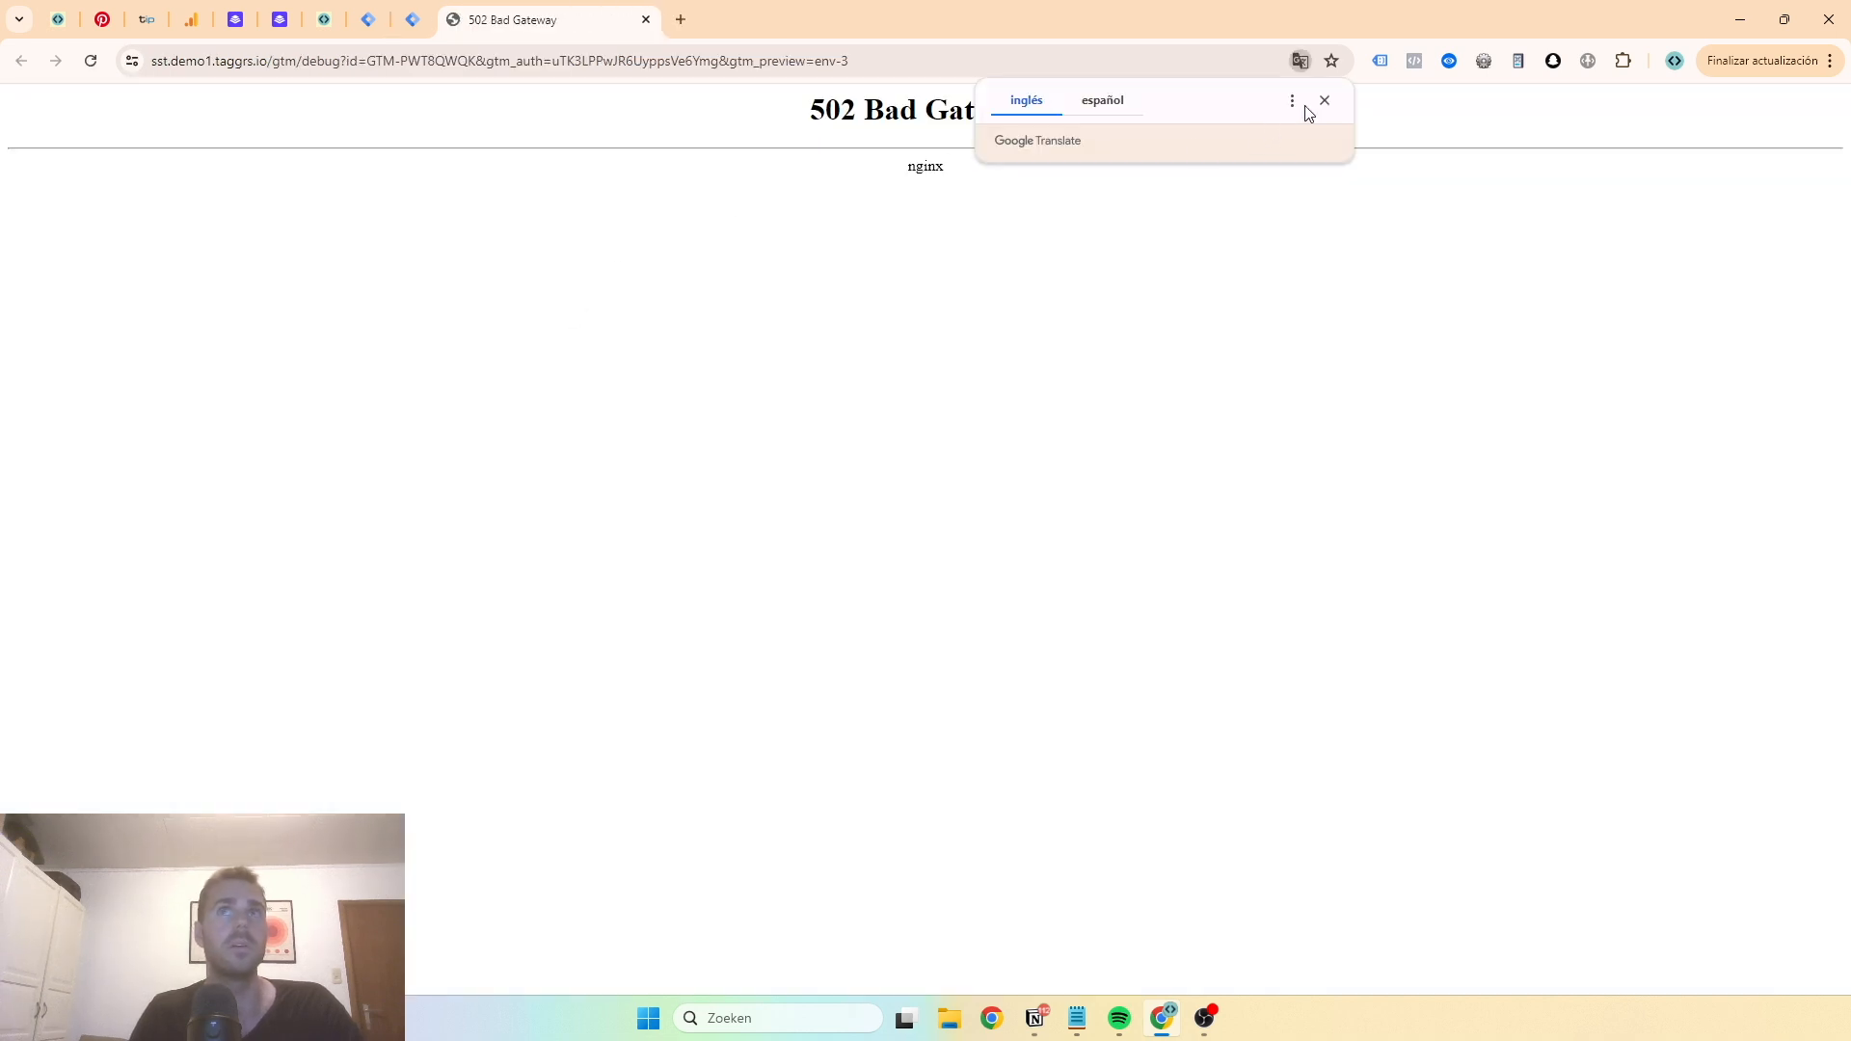
left_click(1324, 100)
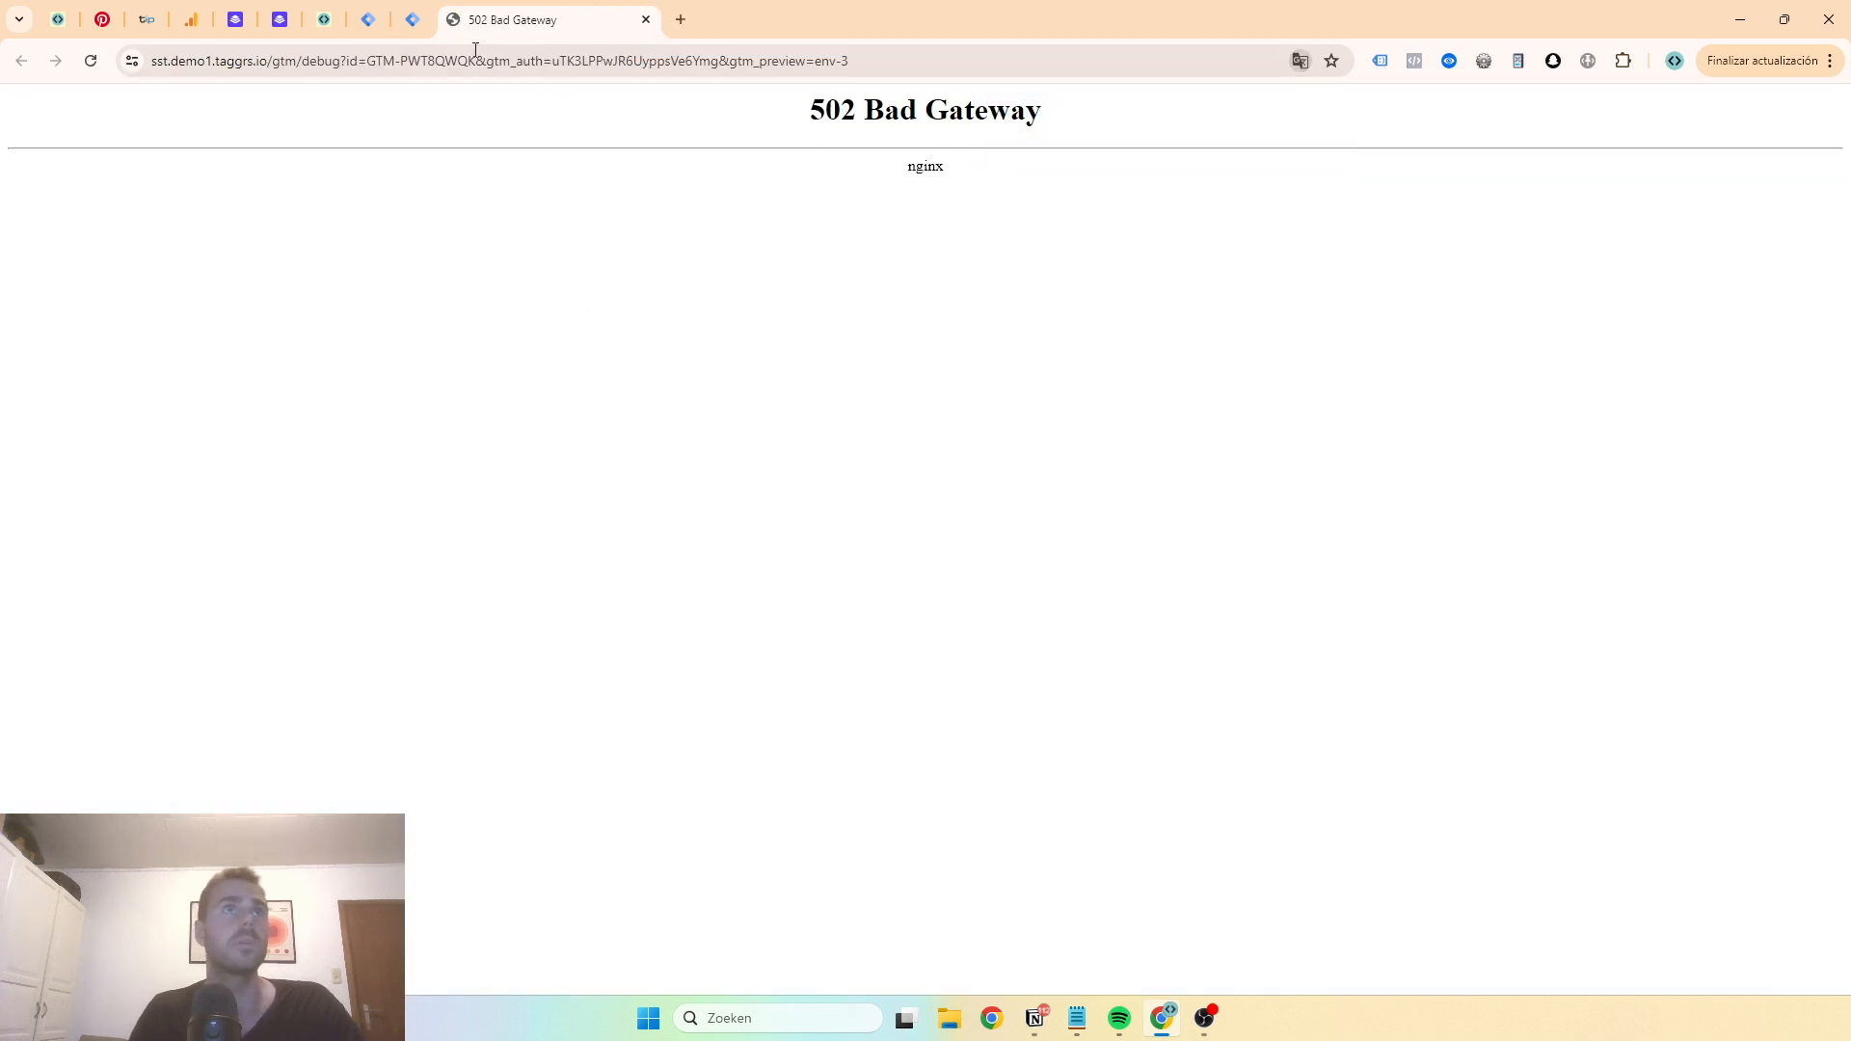
- Reload the Leadpages container page in TAGGRS and return to the preview tab
left_click(323, 19)
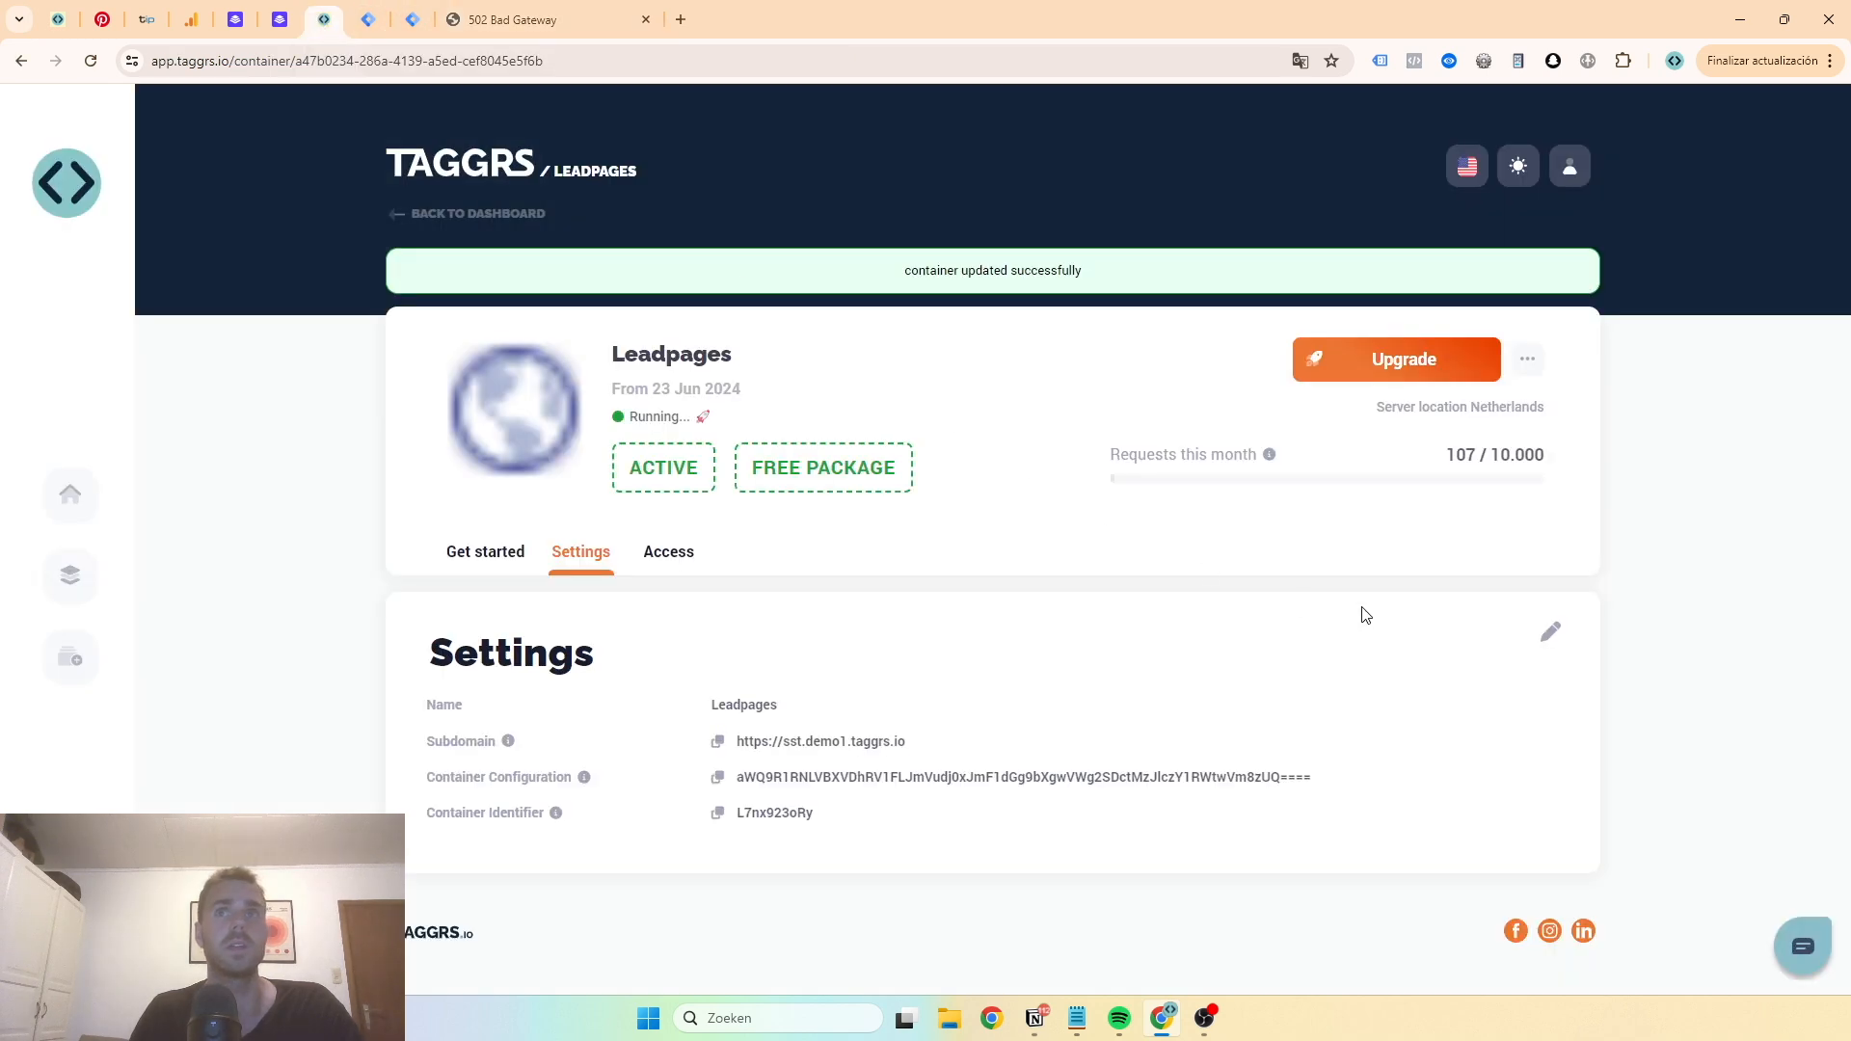
left_click(91, 61)
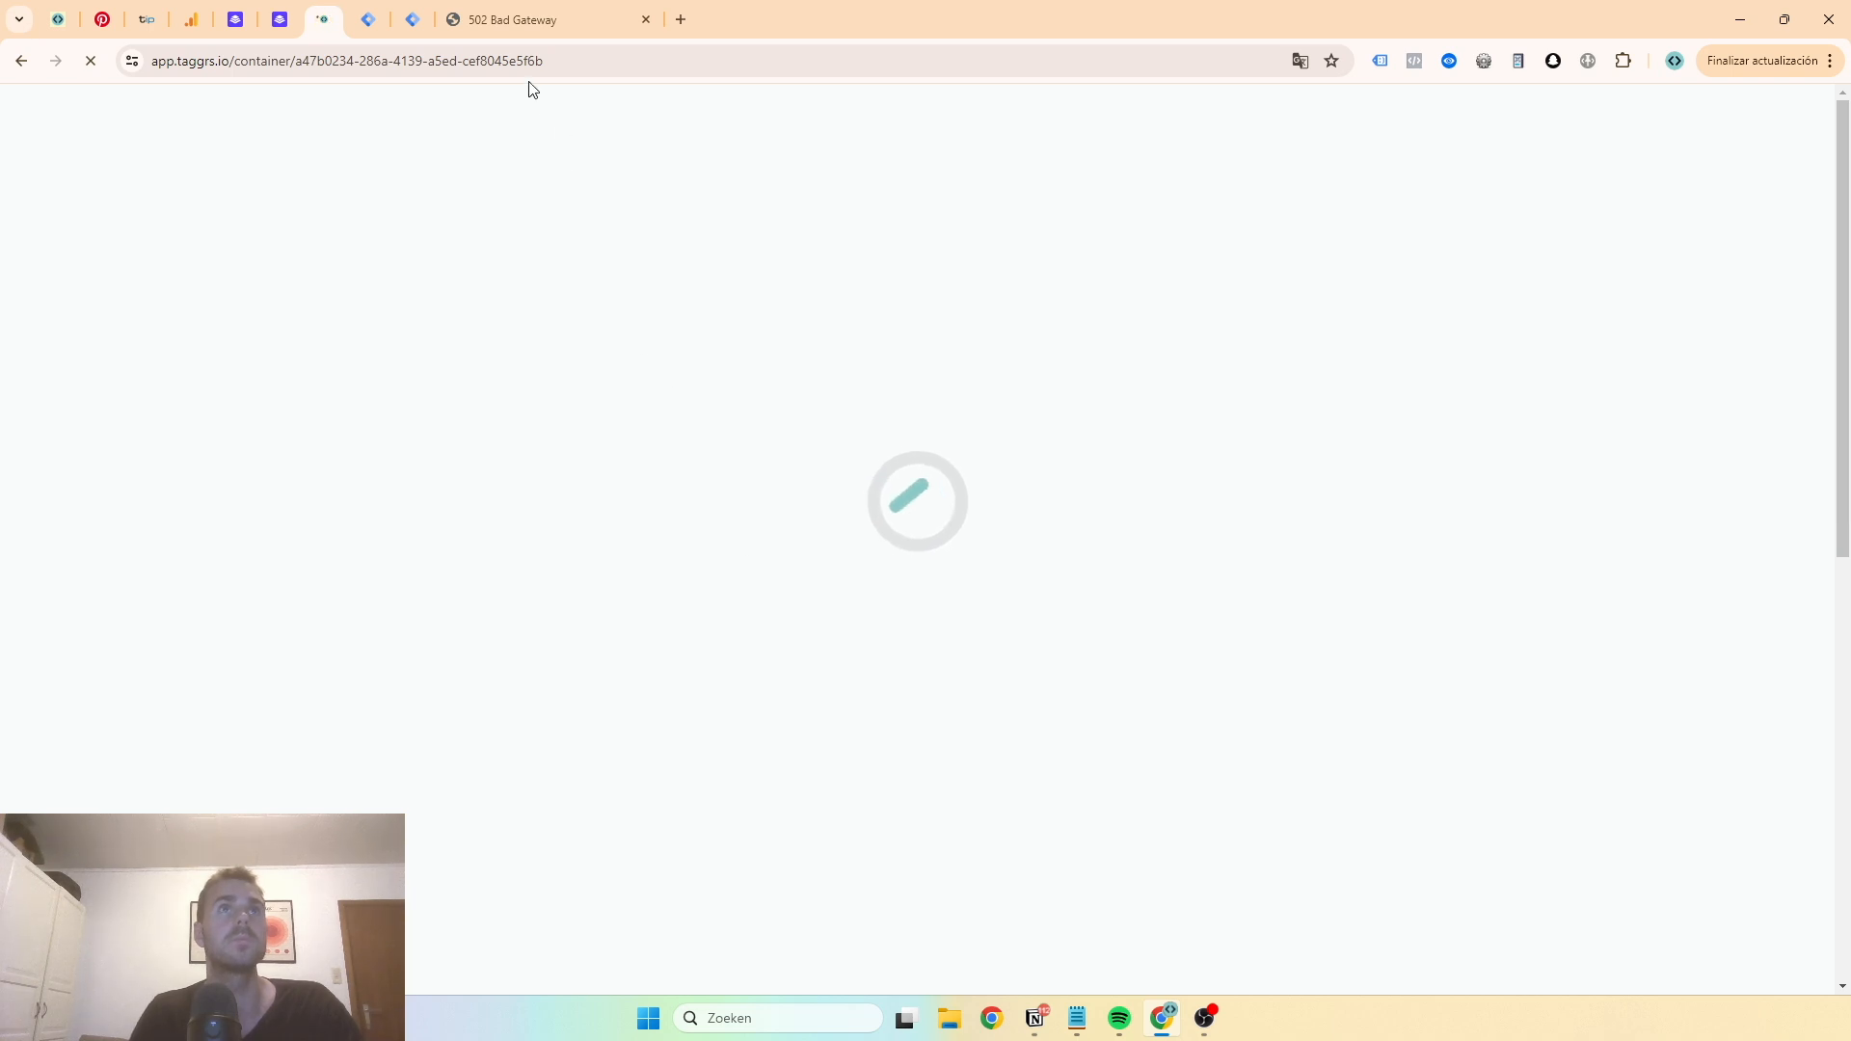
left_click(519, 27)
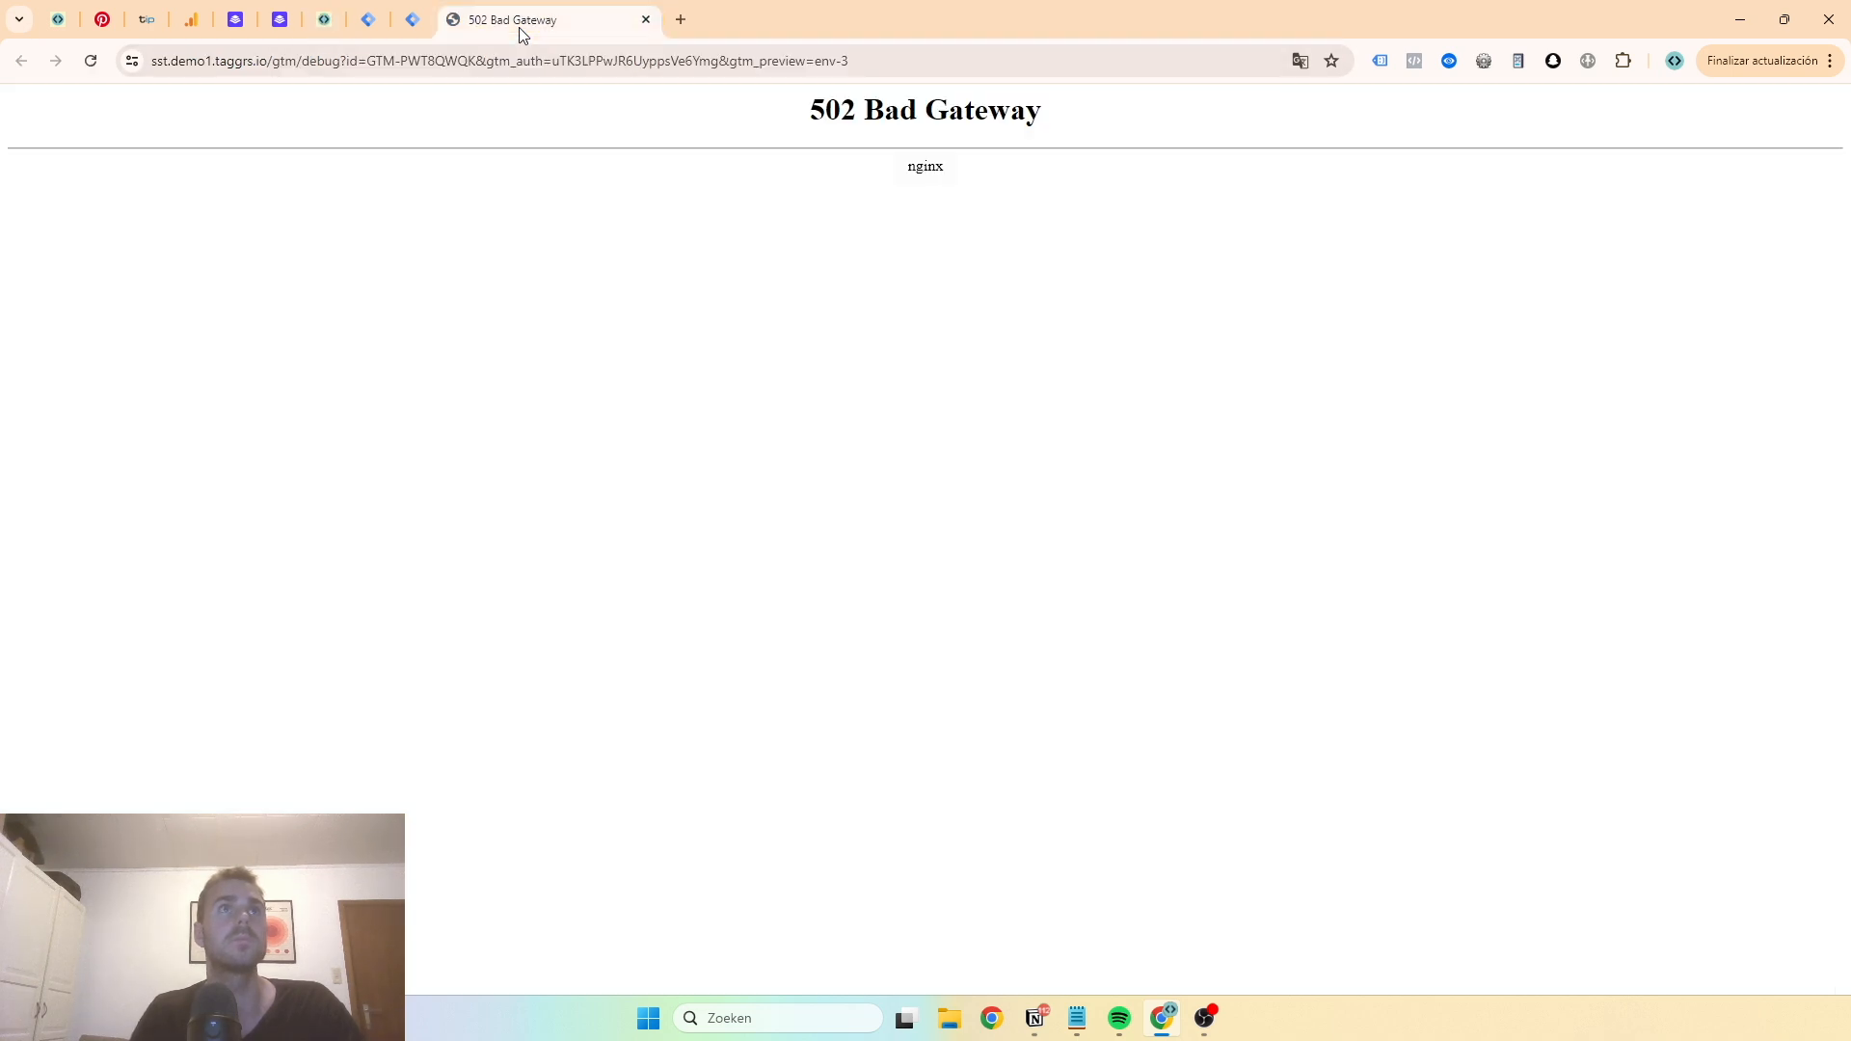
- Reload the server preview page and switch over to the TAGGRS container tab
left_click(91, 62)
left_click(1325, 102)
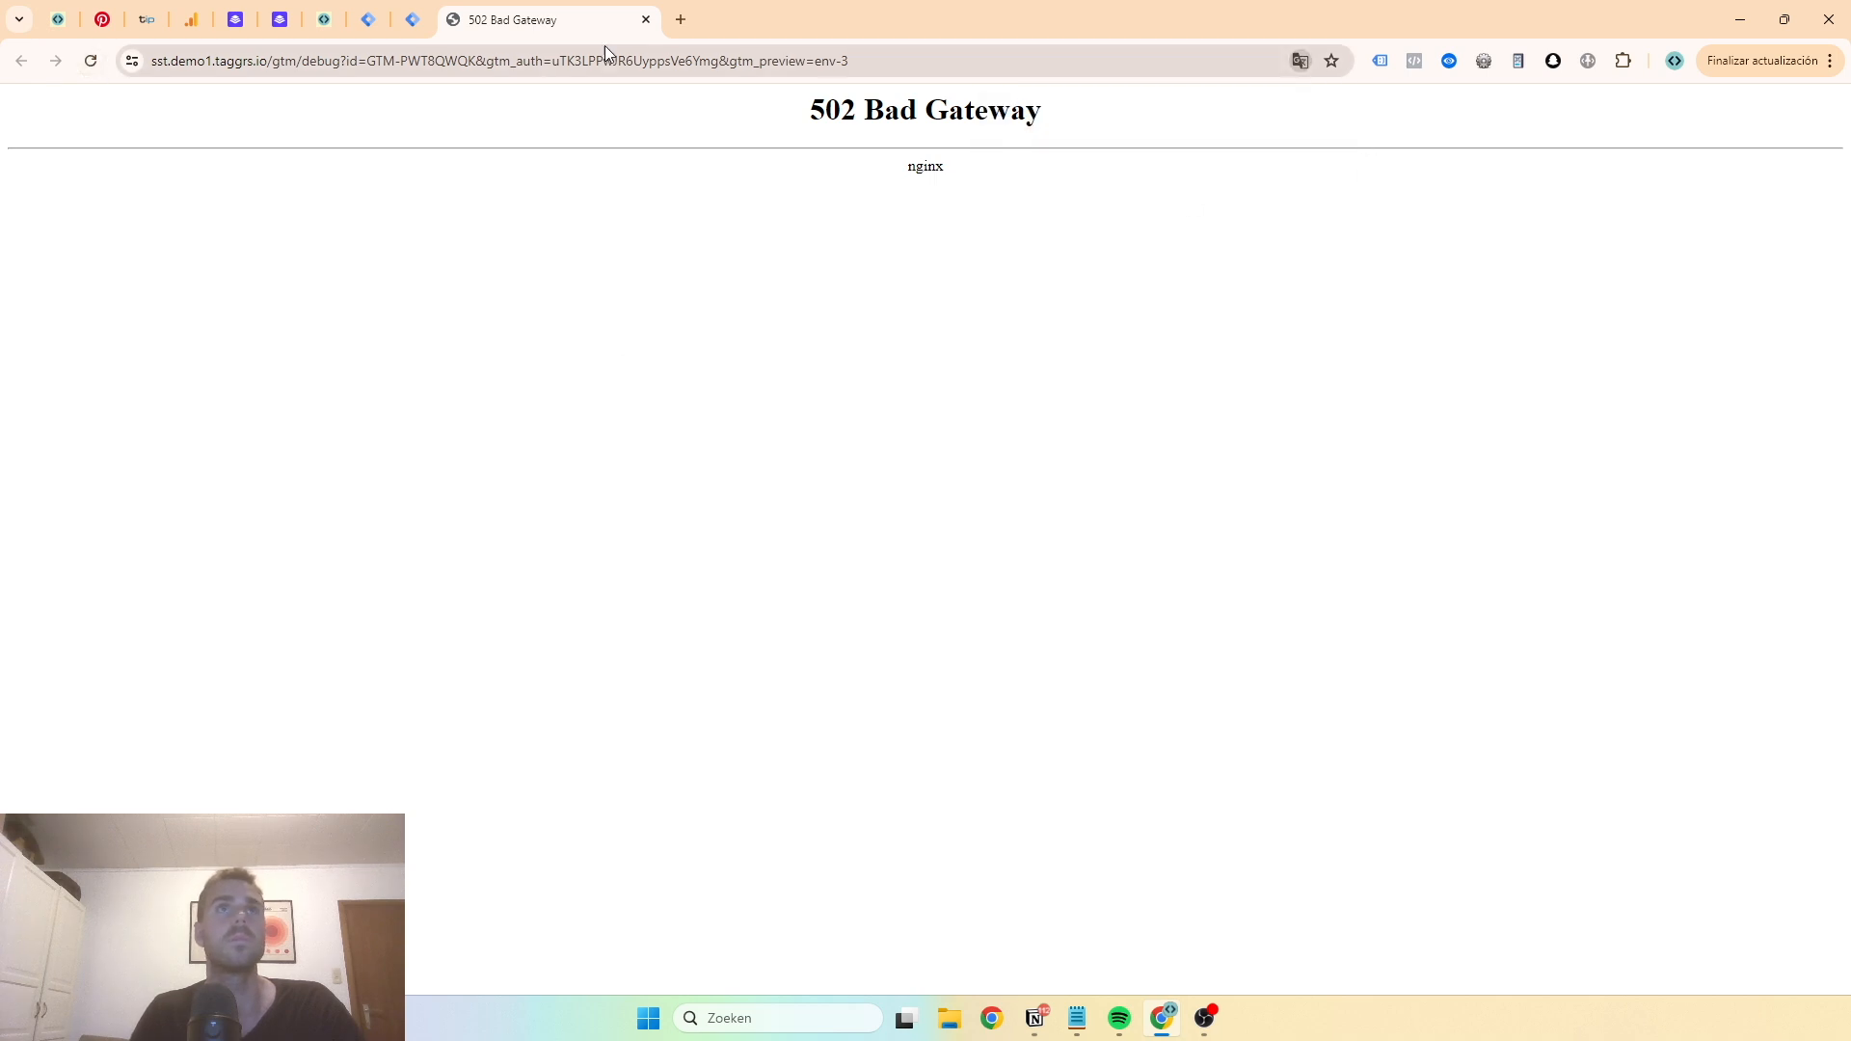
left_click(417, 19)
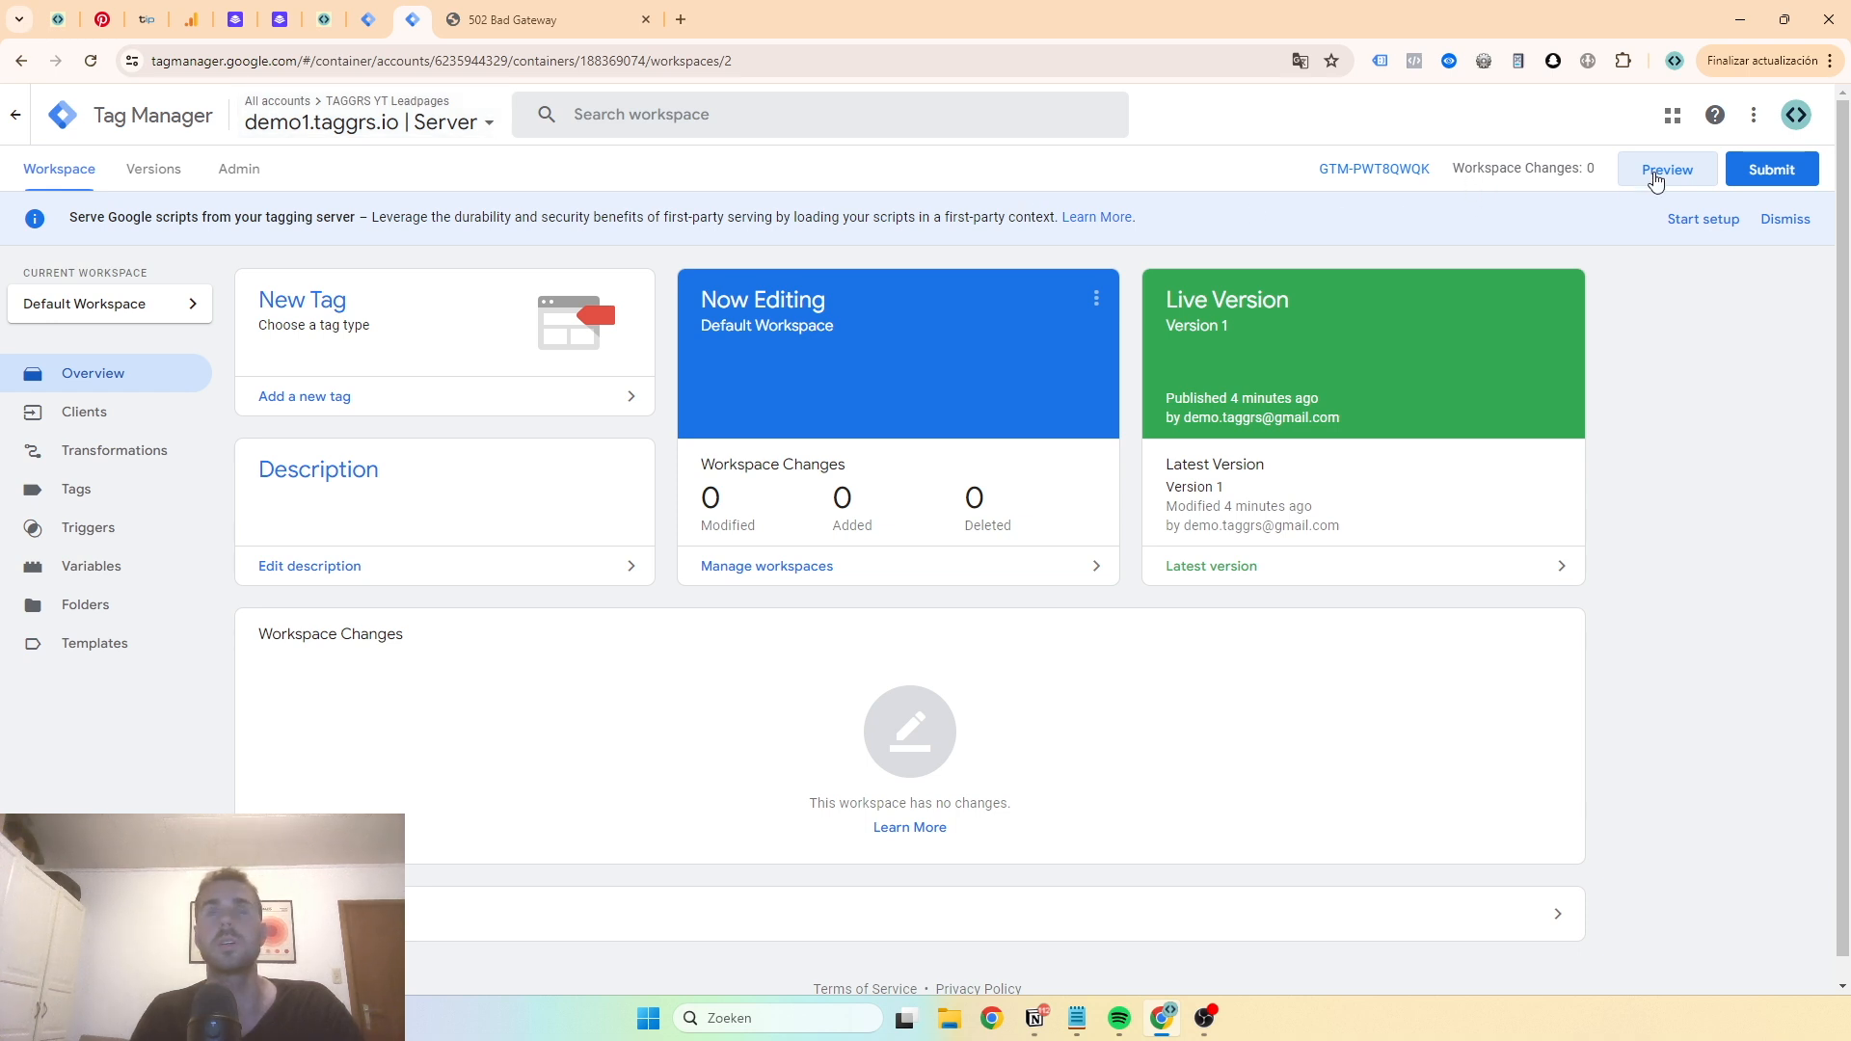
key("ctrl+Tab")
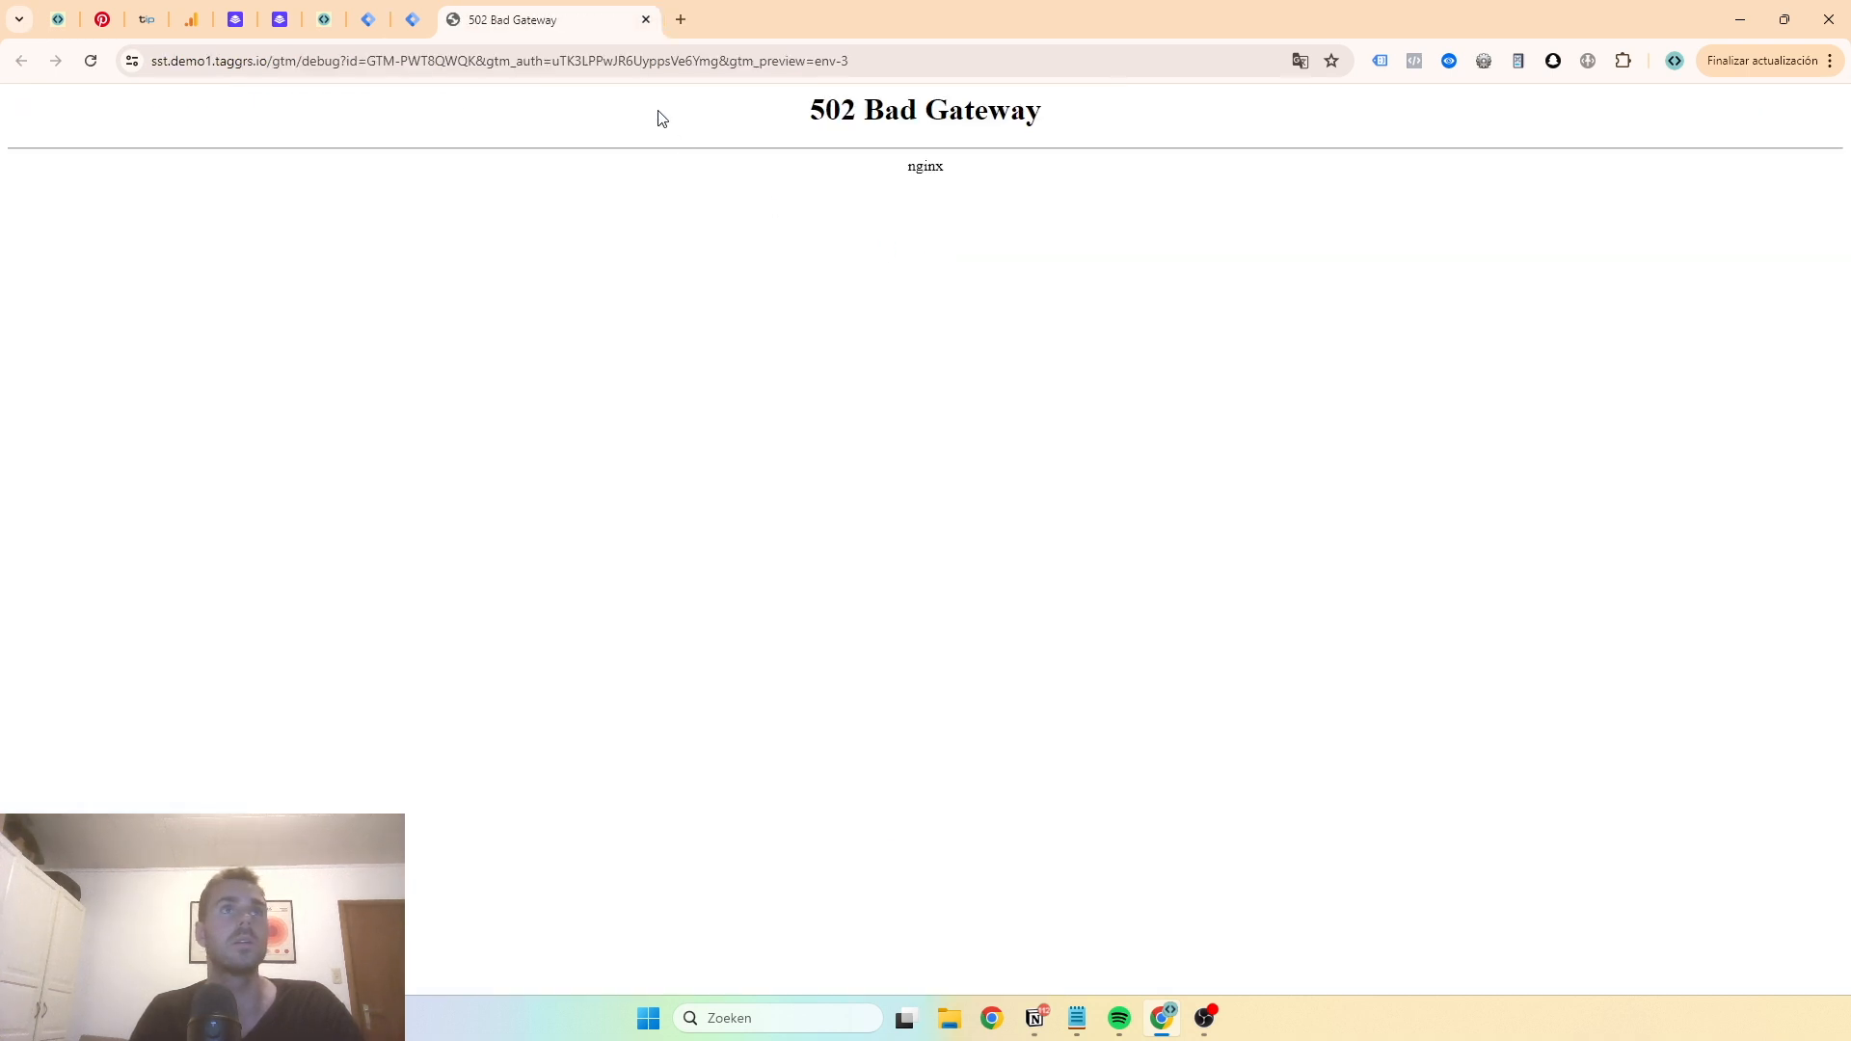
left_click(415, 20)
left_click(324, 19)
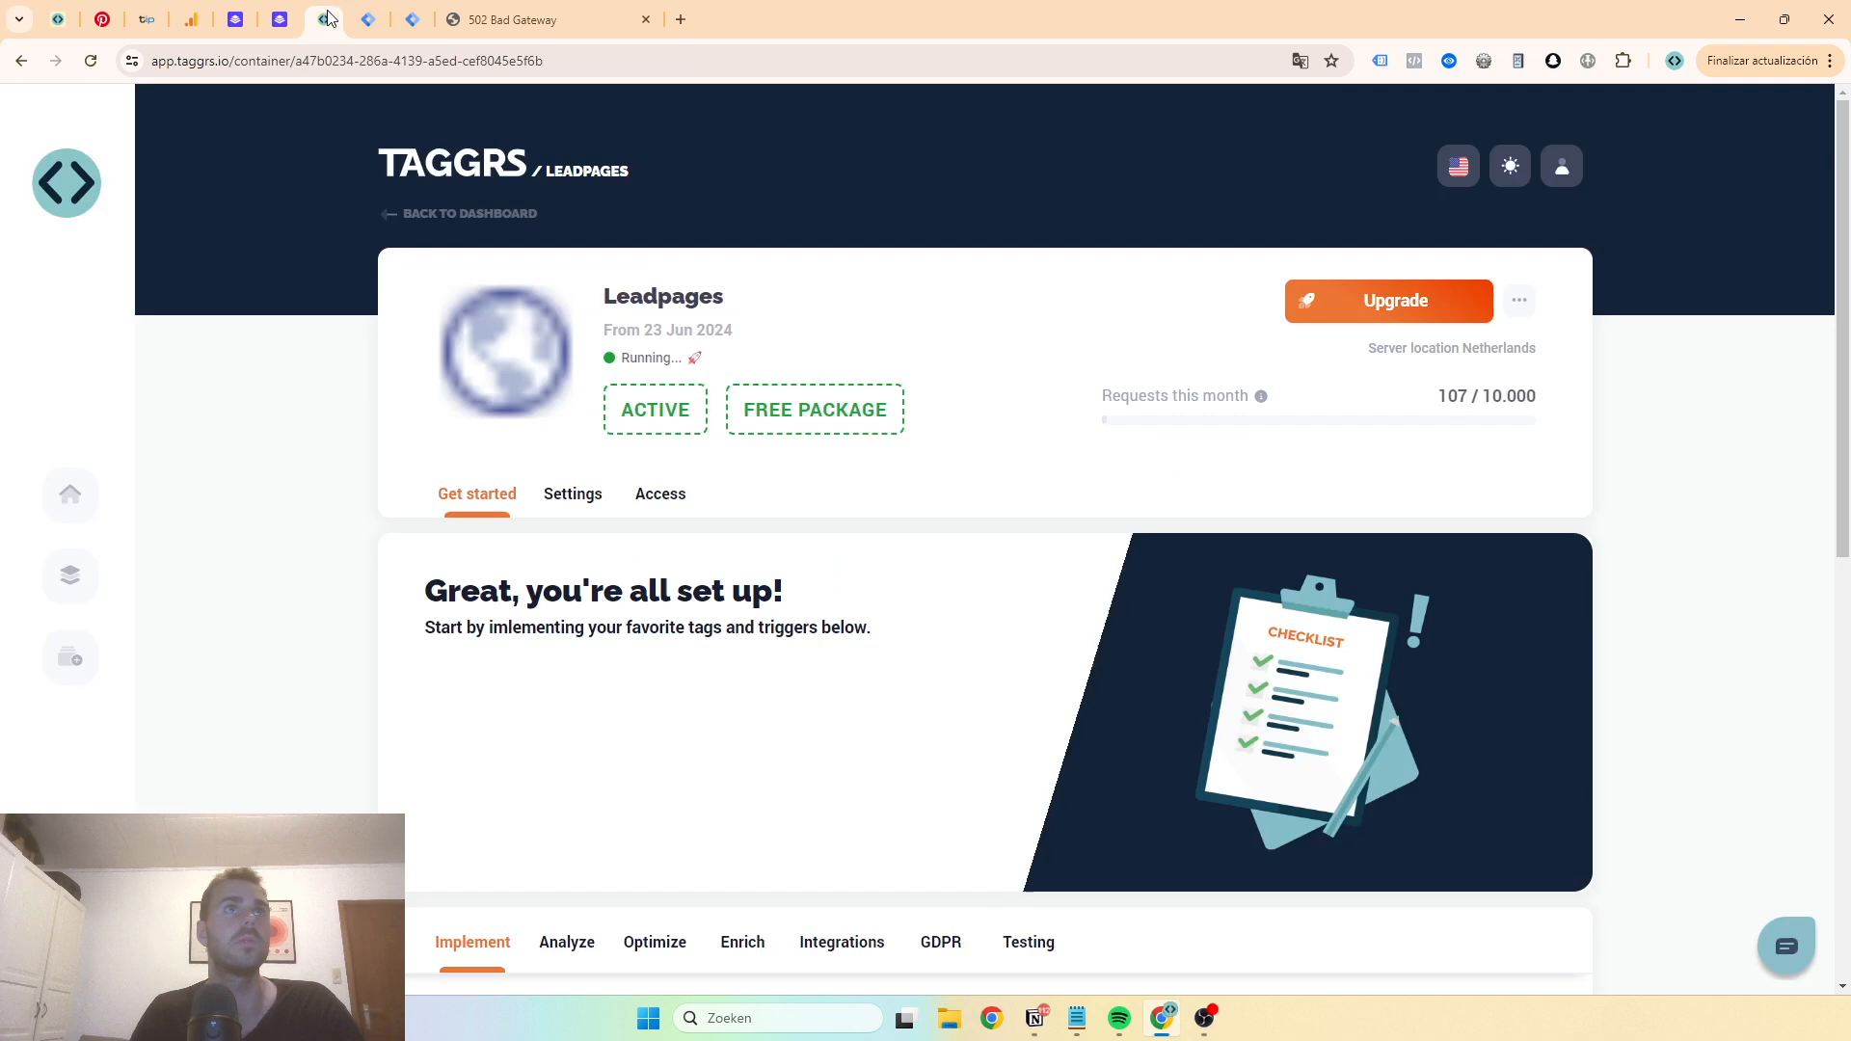
left_click(552, 498)
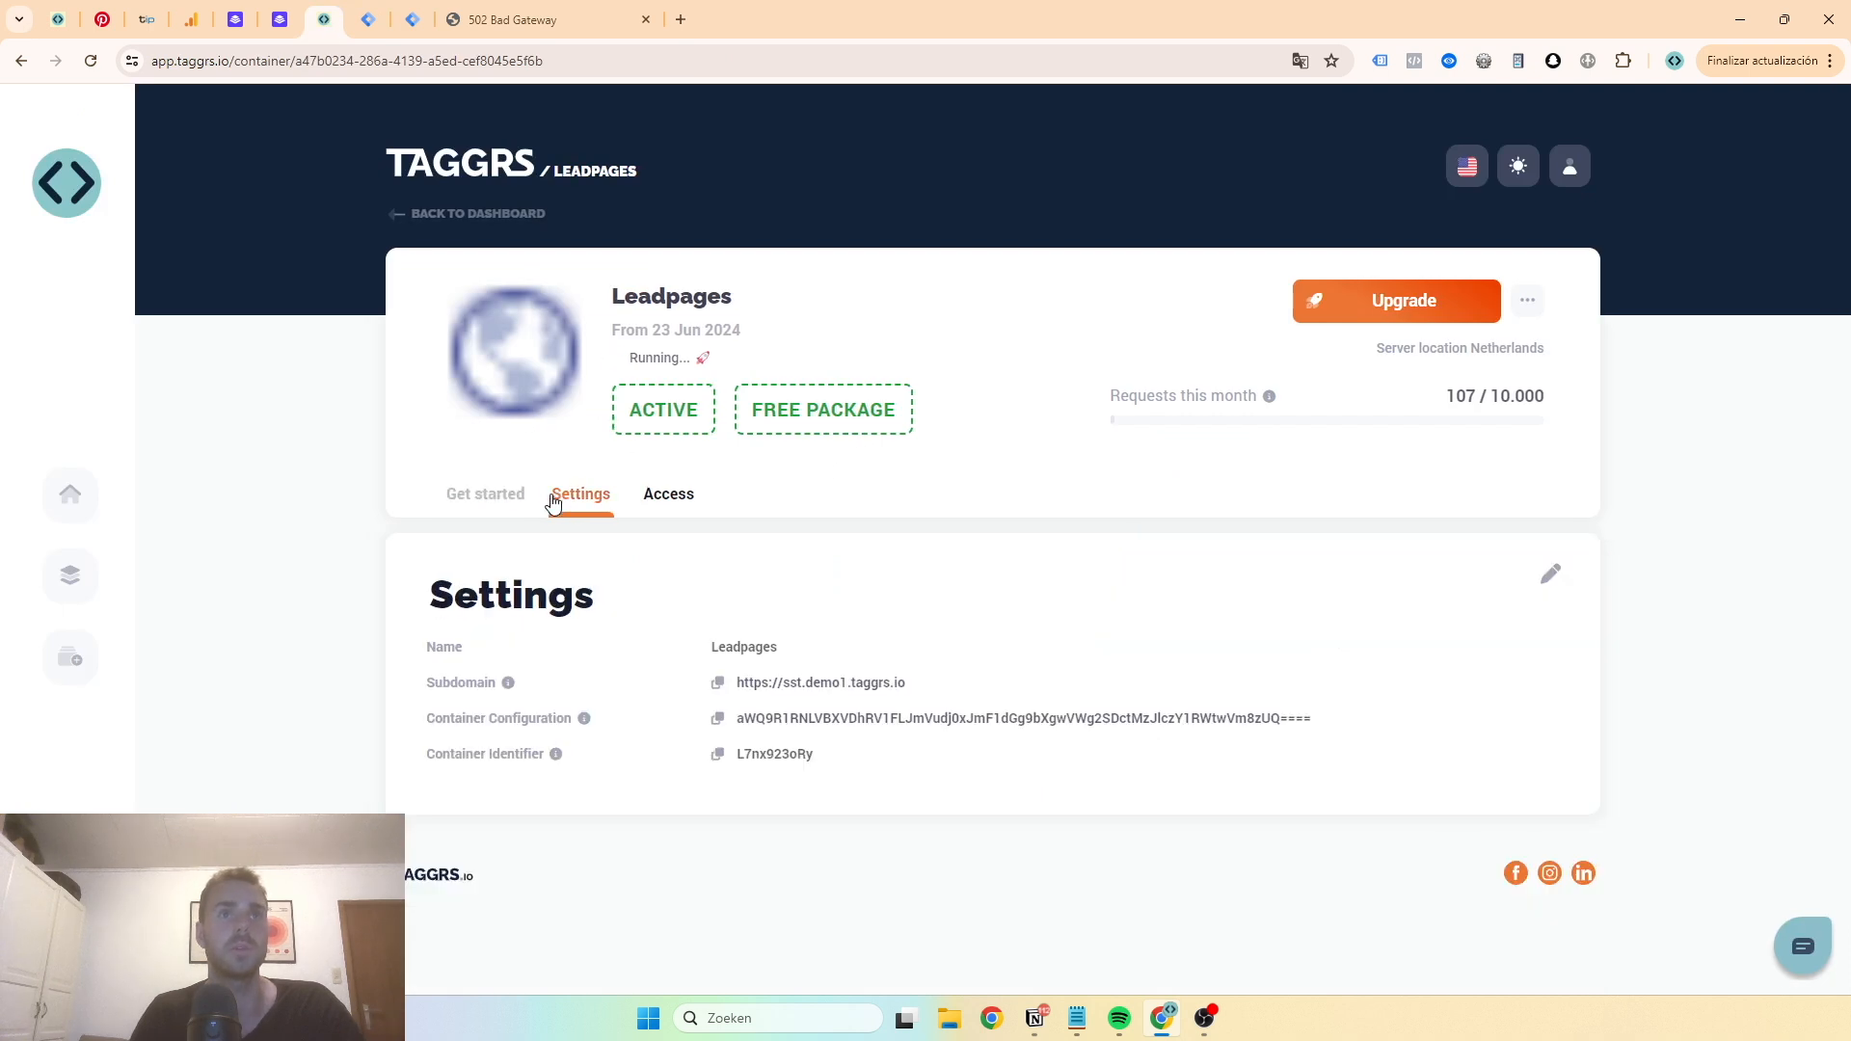
left_click(717, 682)
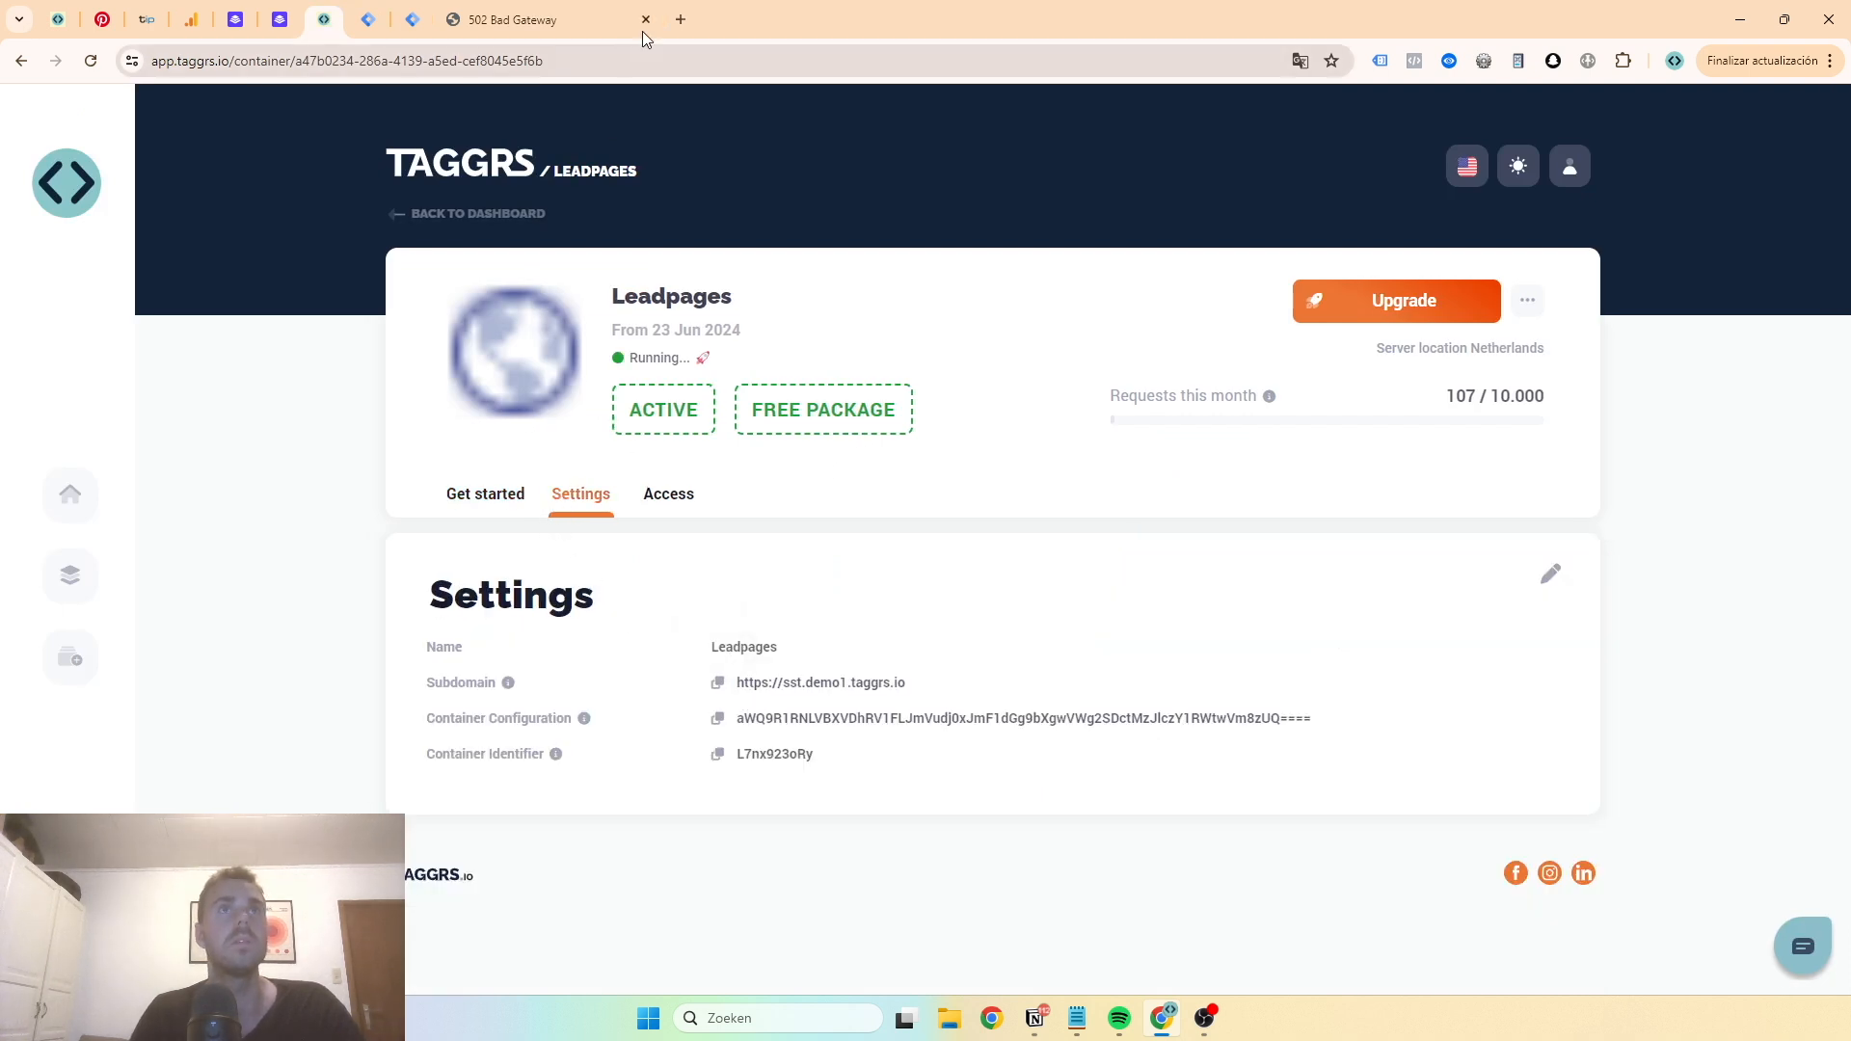
left_click(579, 22)
left_click(588, 53)
key("ctrl+v")
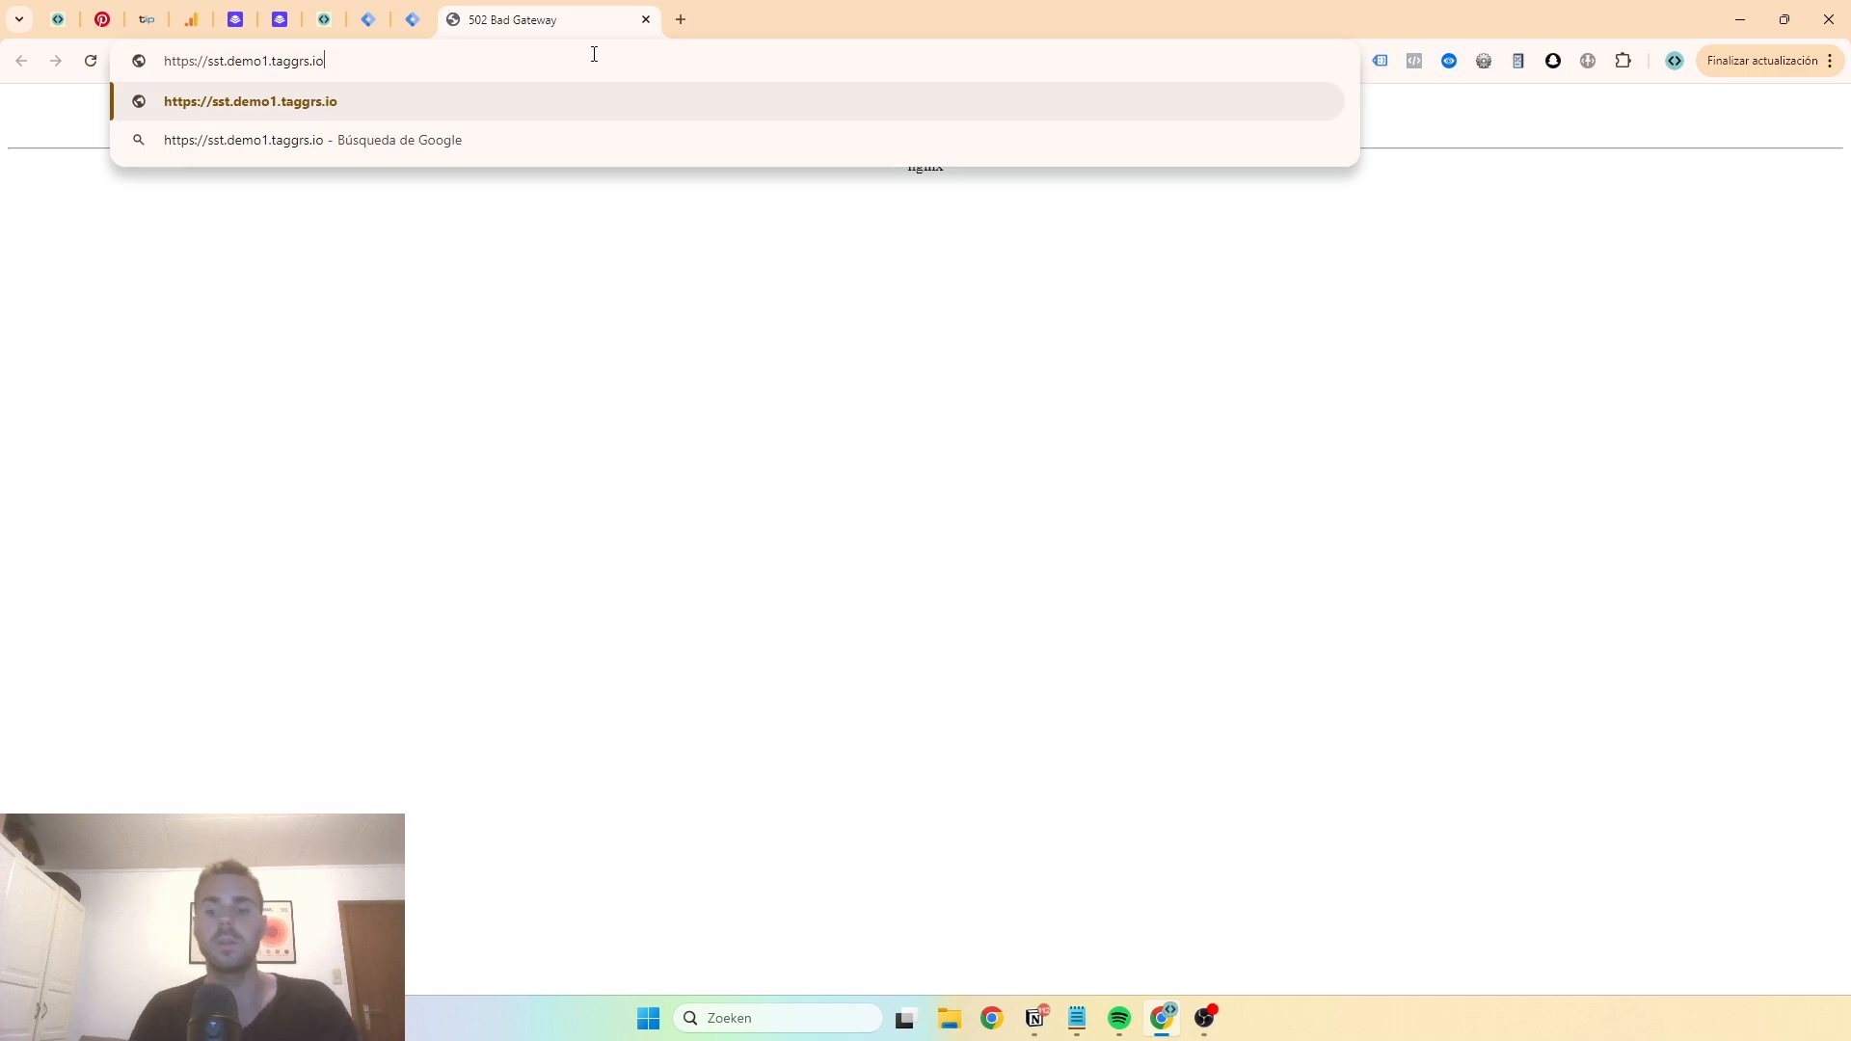
key("Return")
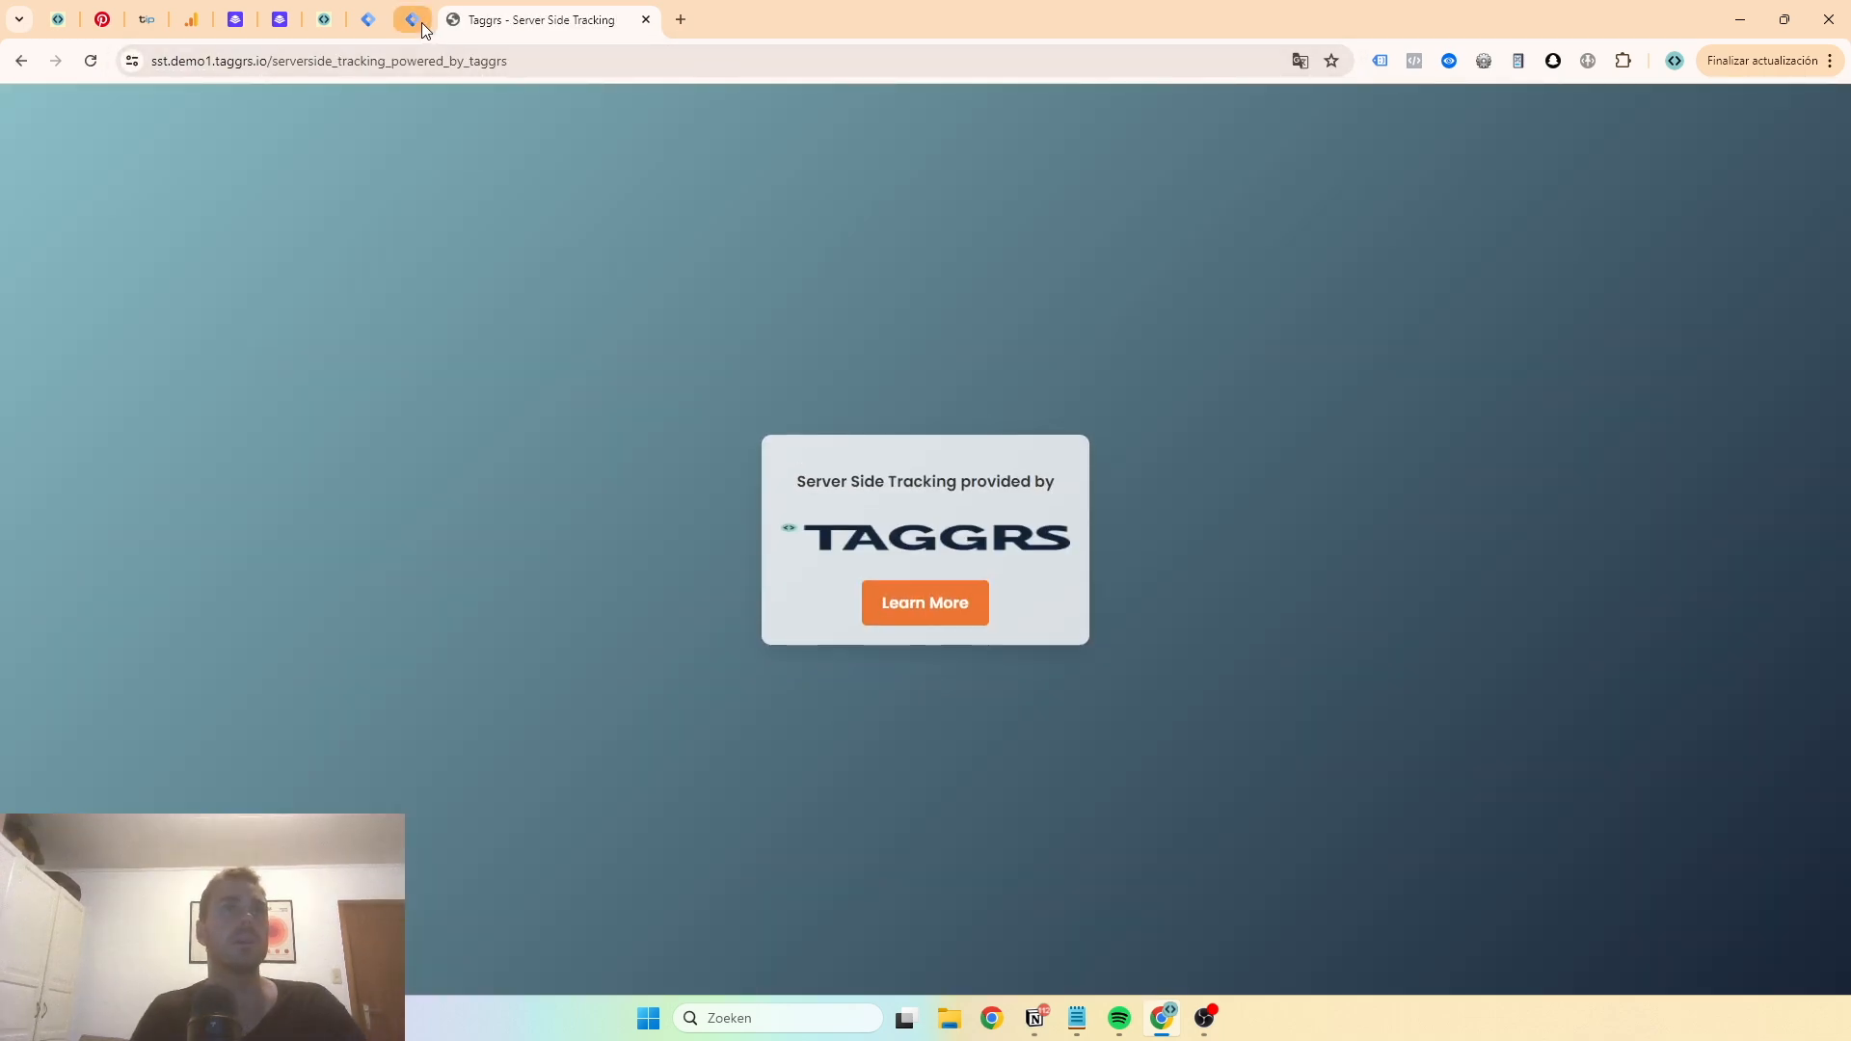
- Restart Preview mode for the server container and close the failing preview tabs
left_click(367, 29)
left_click(410, 21)
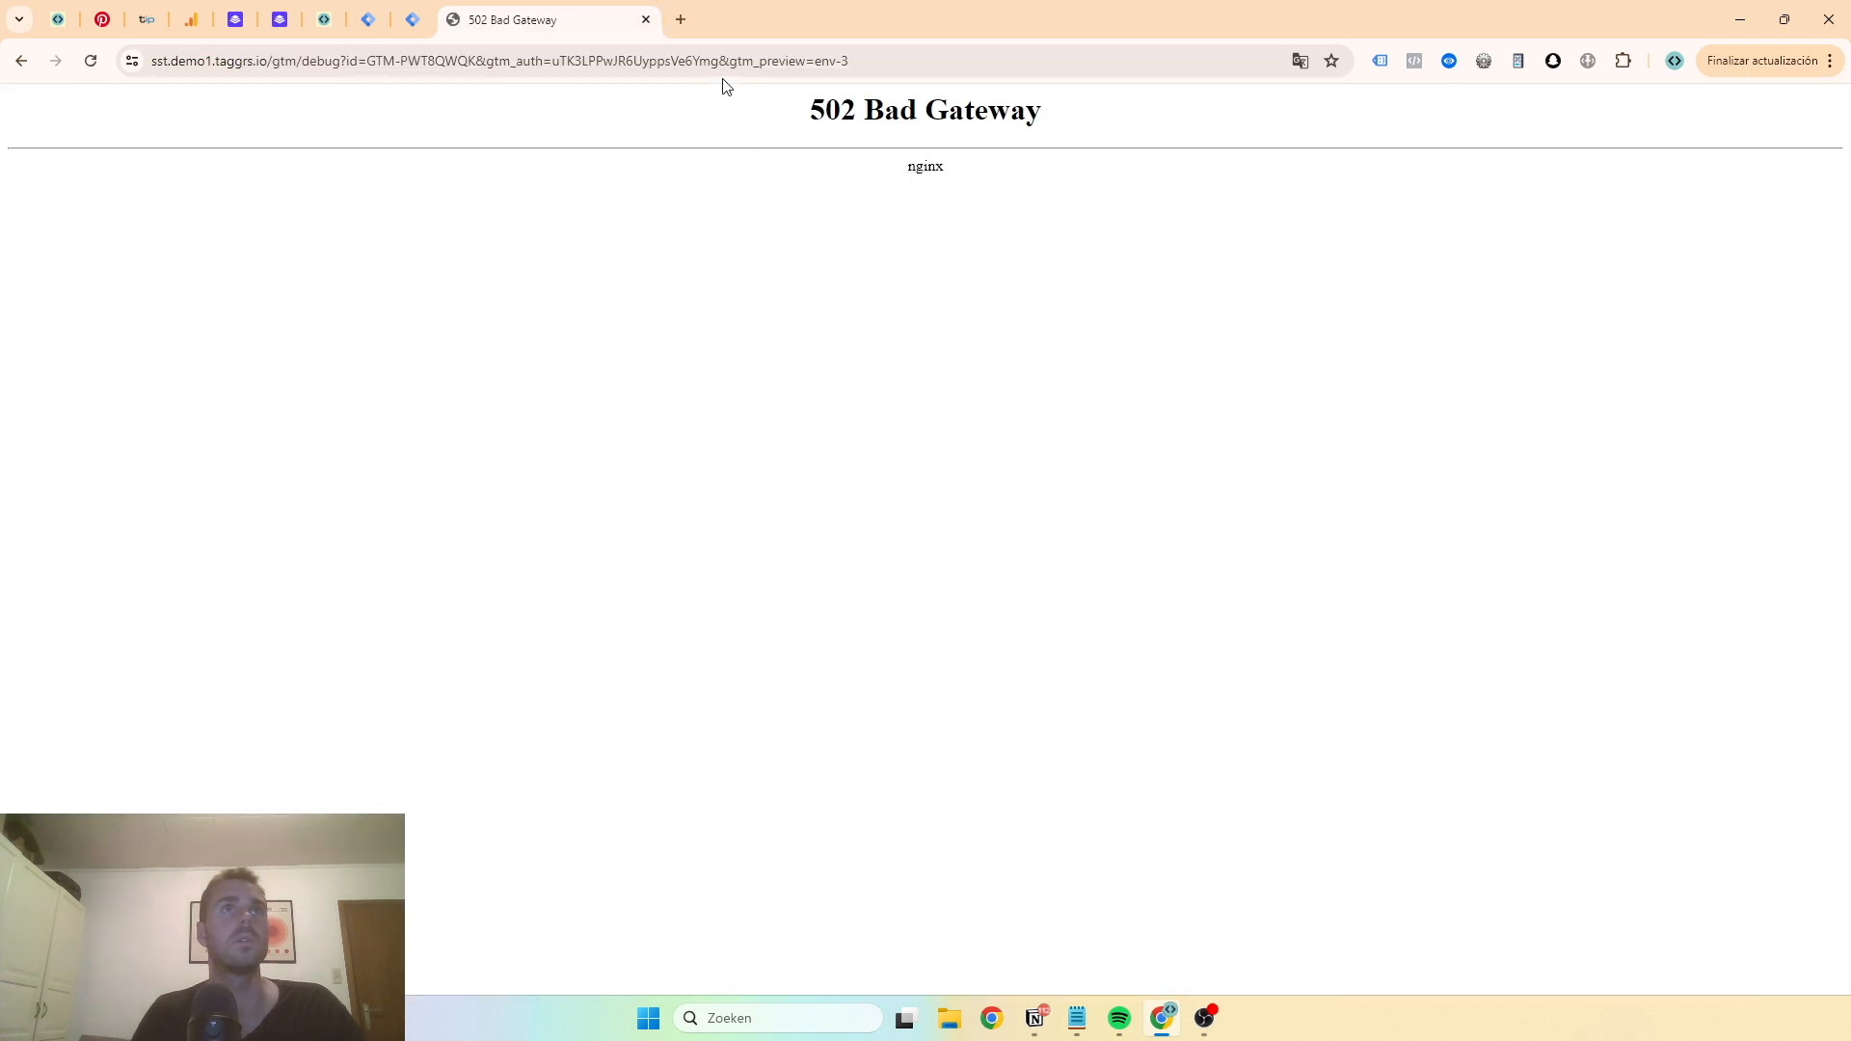
left_click(645, 19)
left_click(1629, 170)
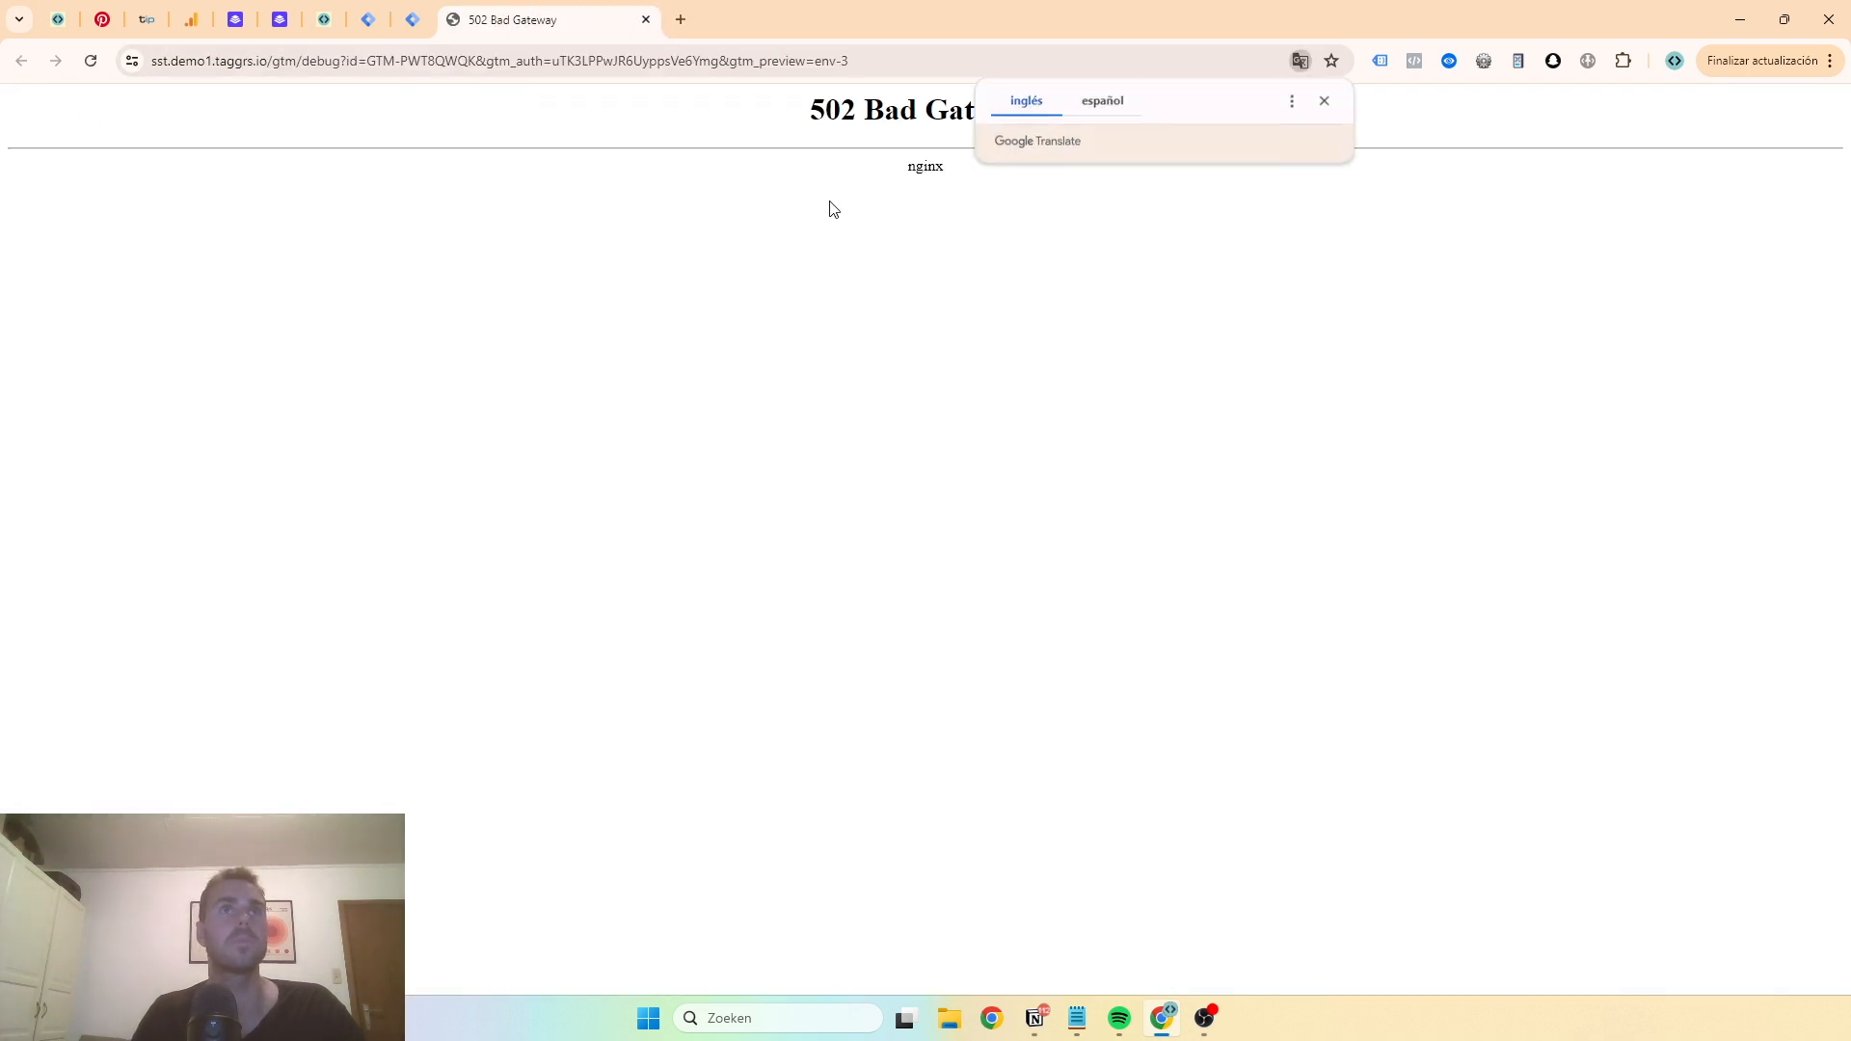
left_click(645, 19)
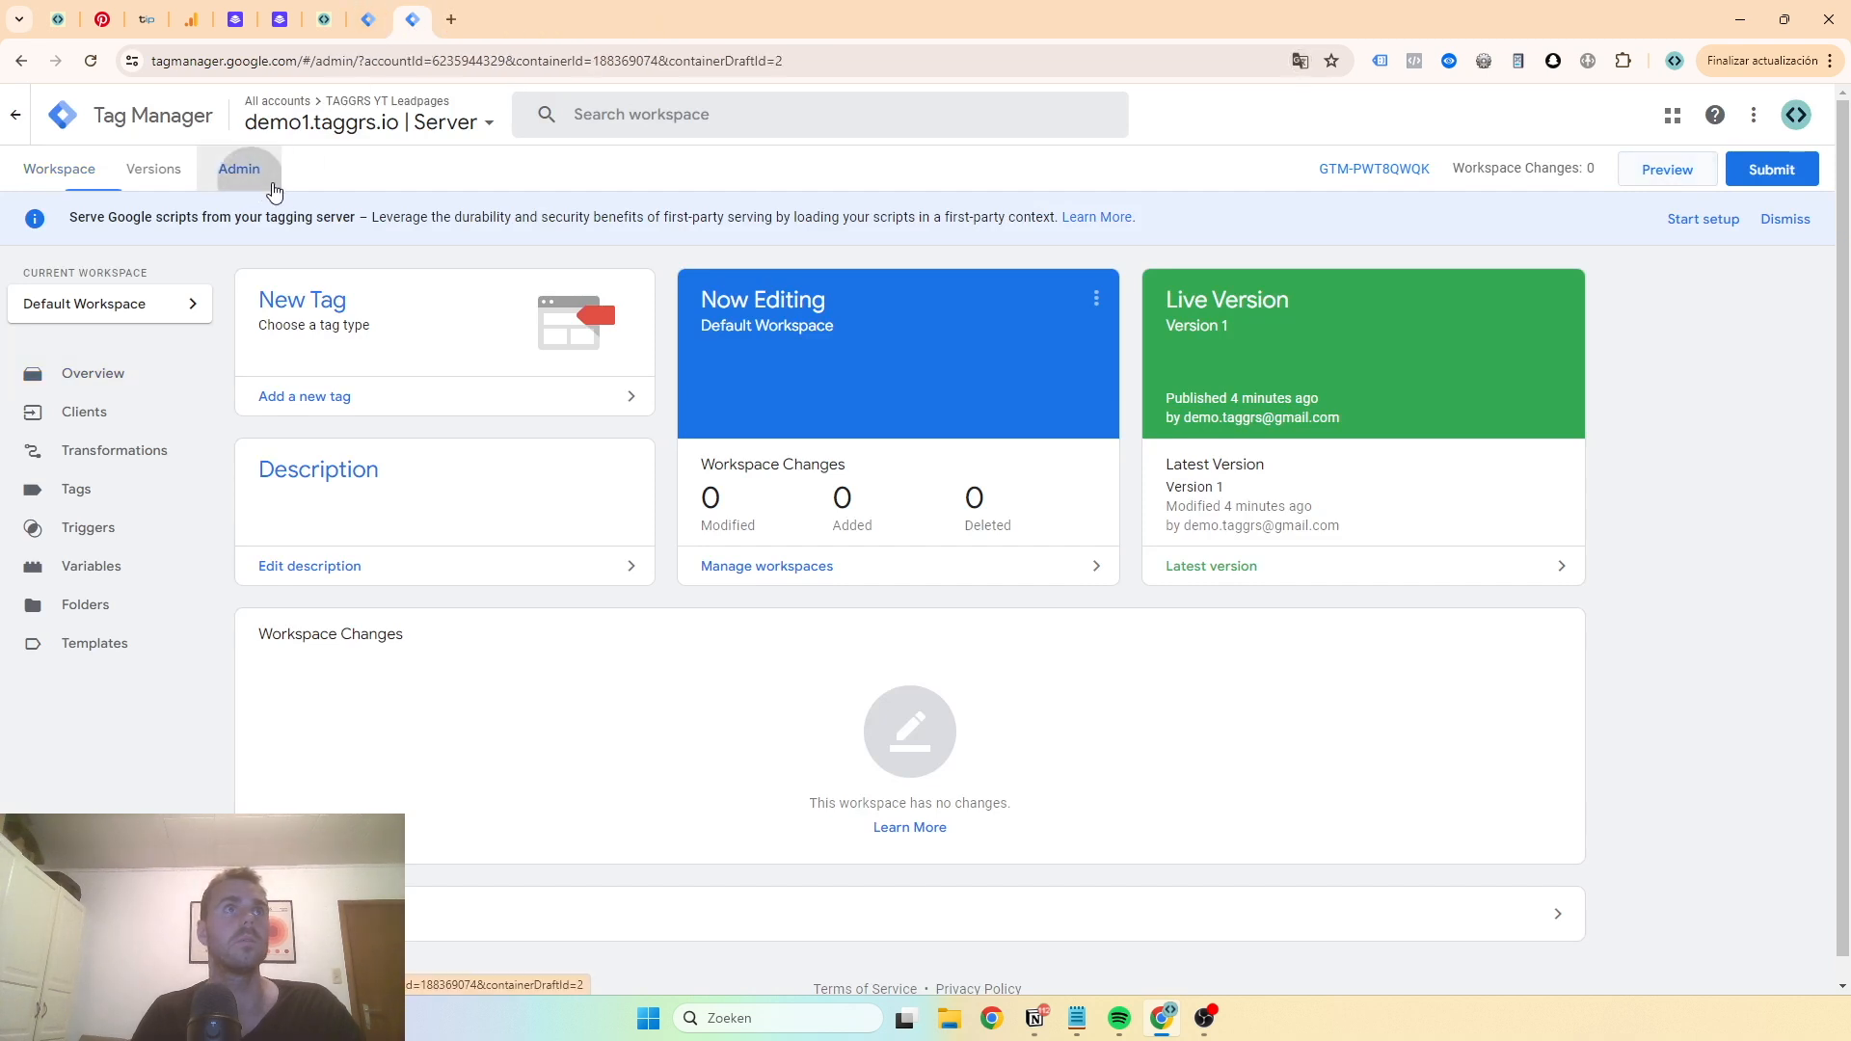
- Open the server container's settings to compare its server container URL and container configuration with TAGGRS
left_click(239, 169)
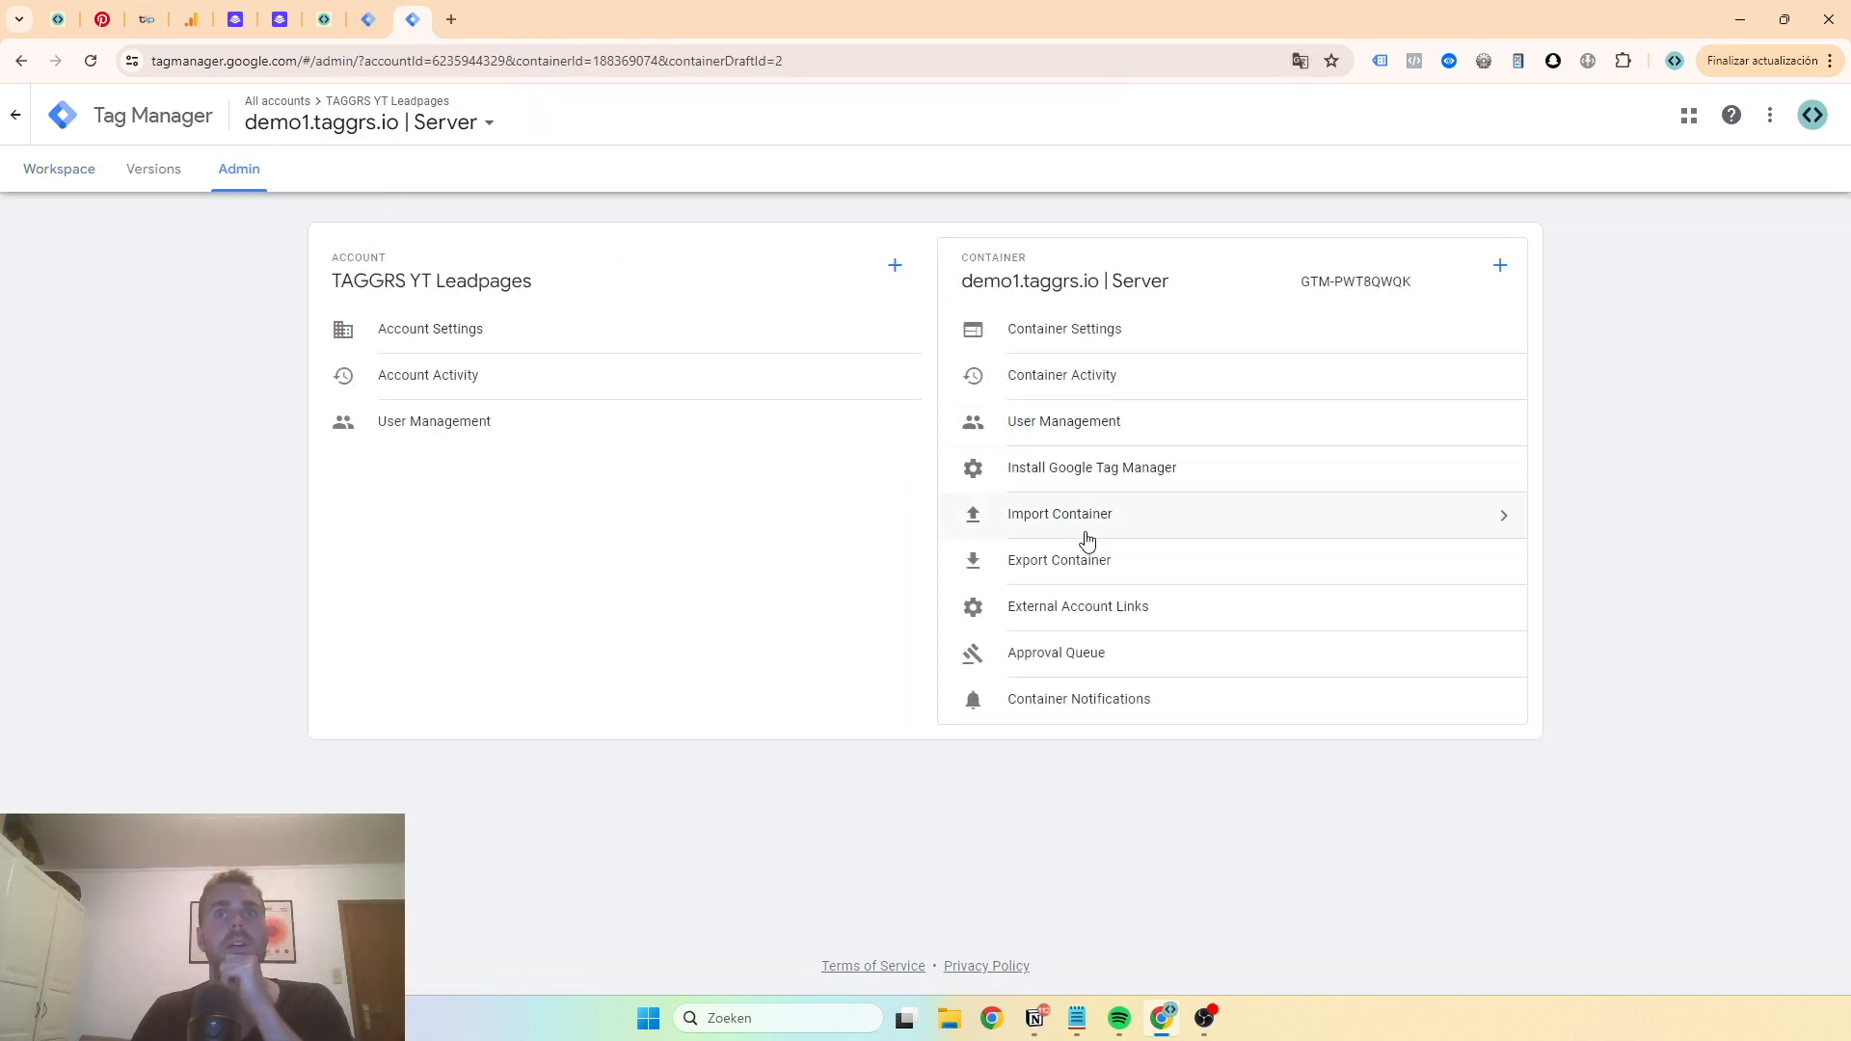
left_click(1062, 331)
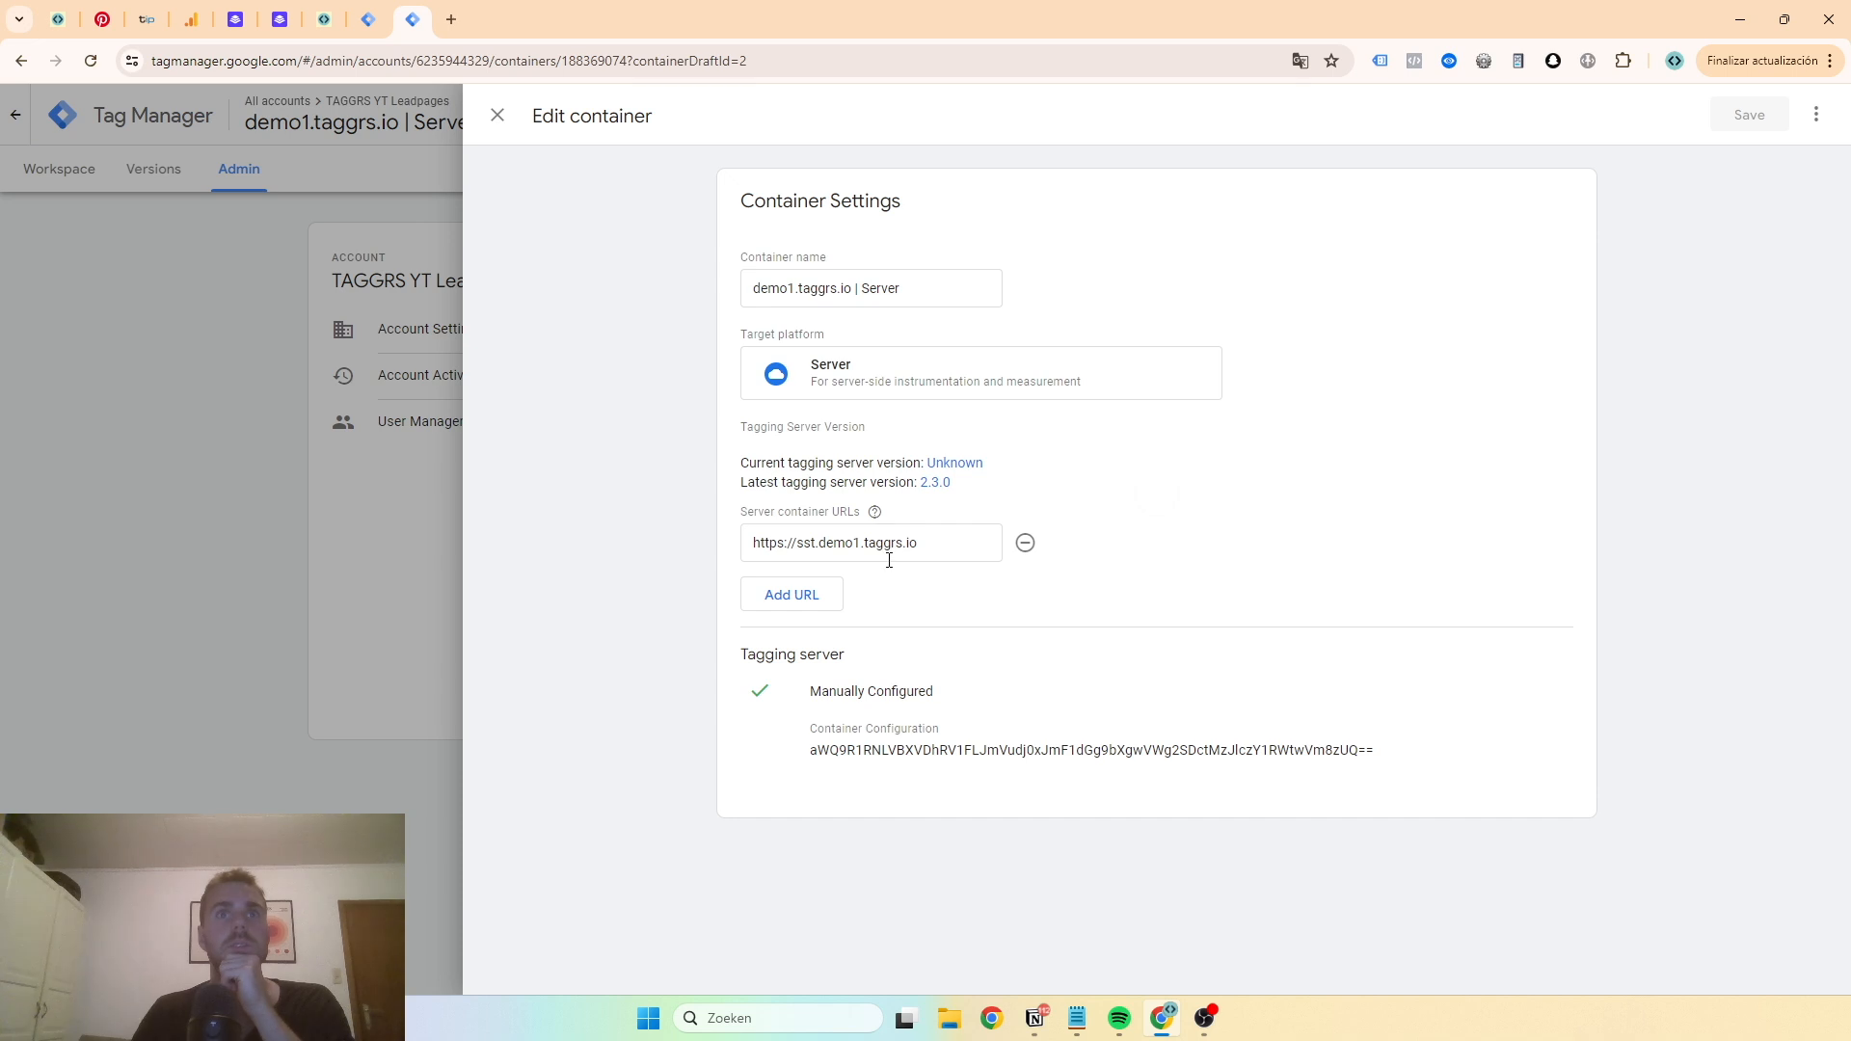
triple_click(872, 560)
key("ctrl+v")
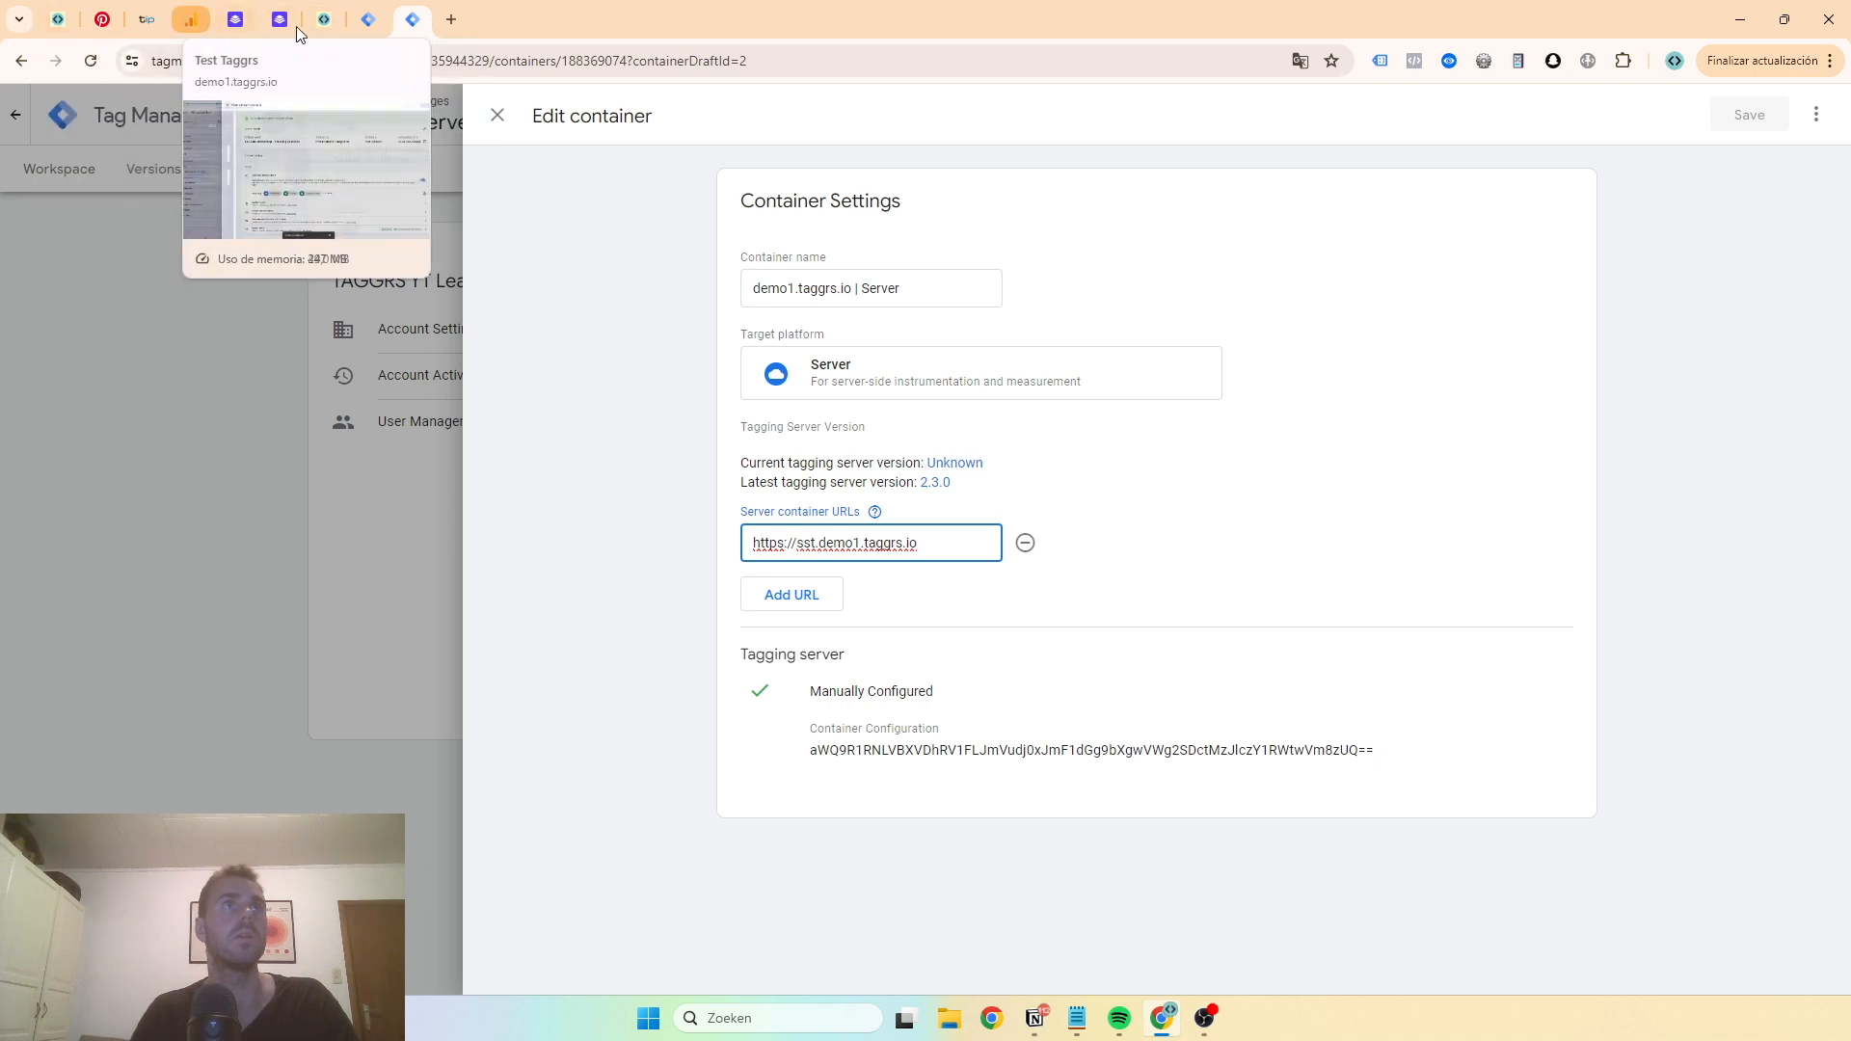
triple_click(907, 757)
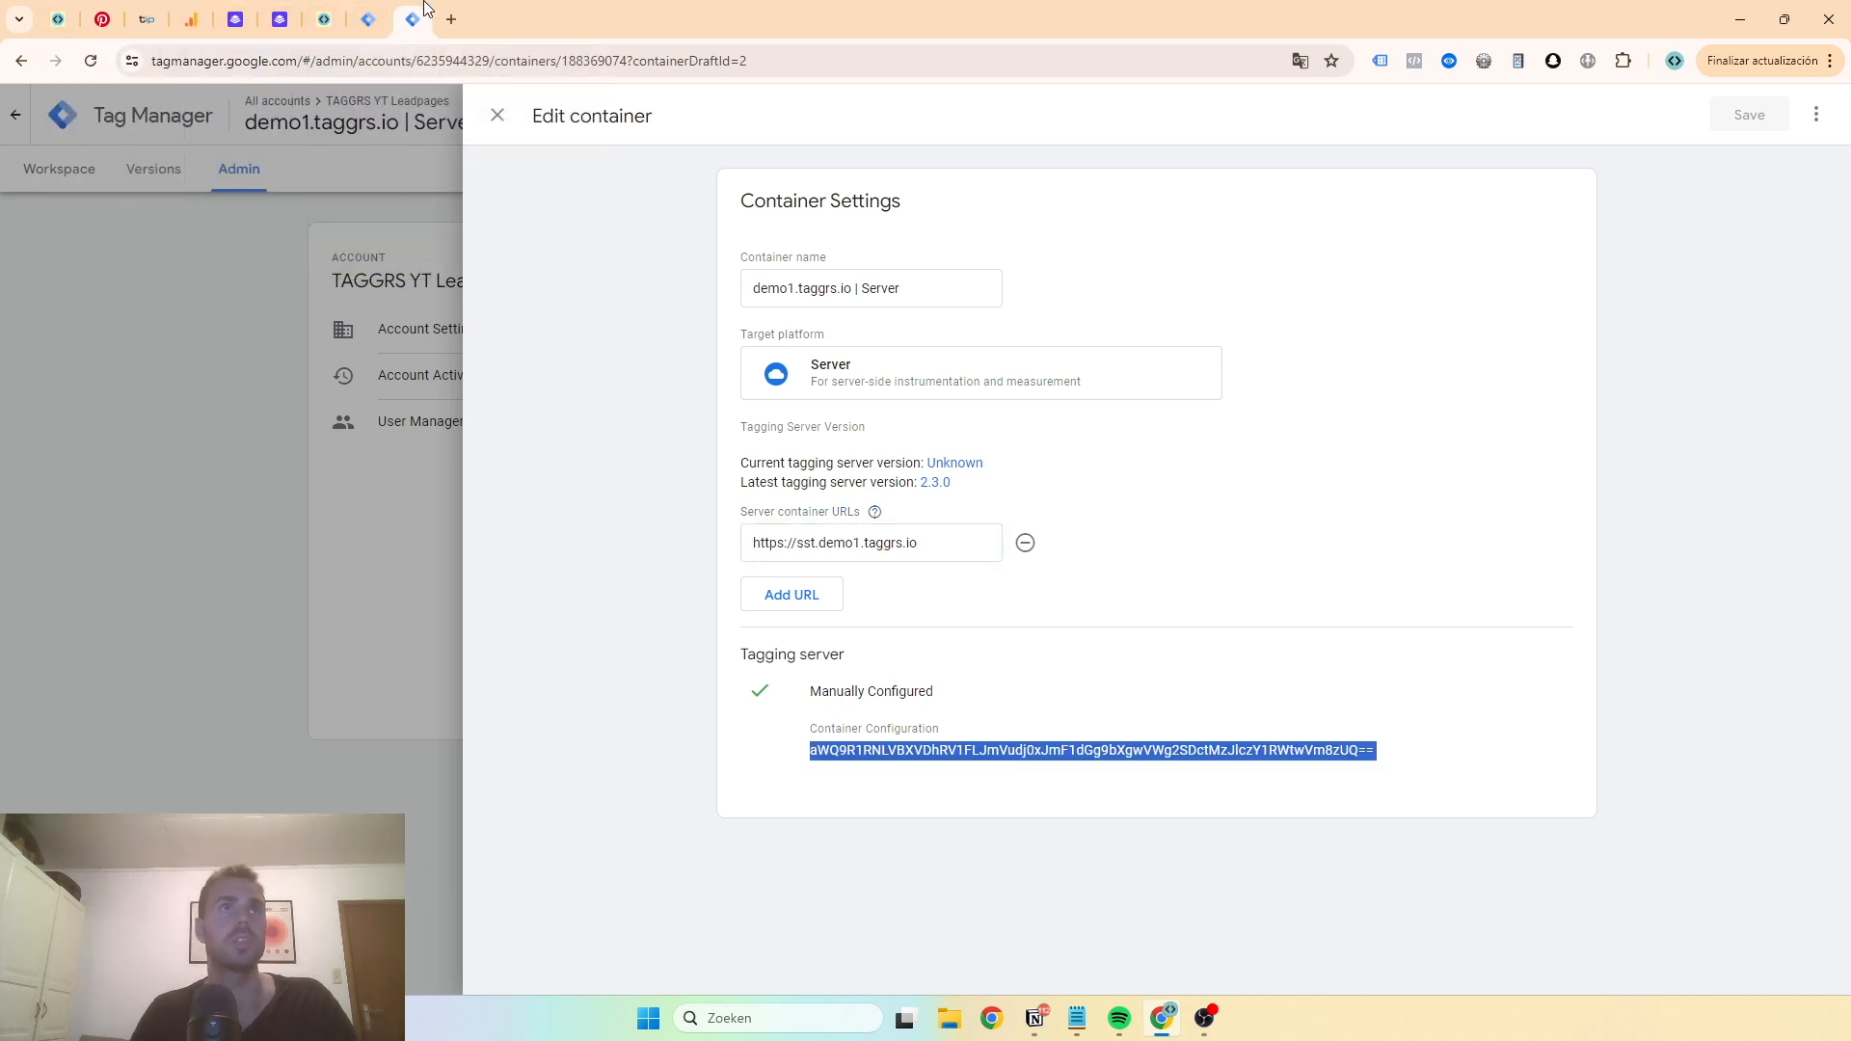
- Edit the TAGGRS container, delete the two extra trailing = characters from the Container Configuration, and save
left_click(321, 15)
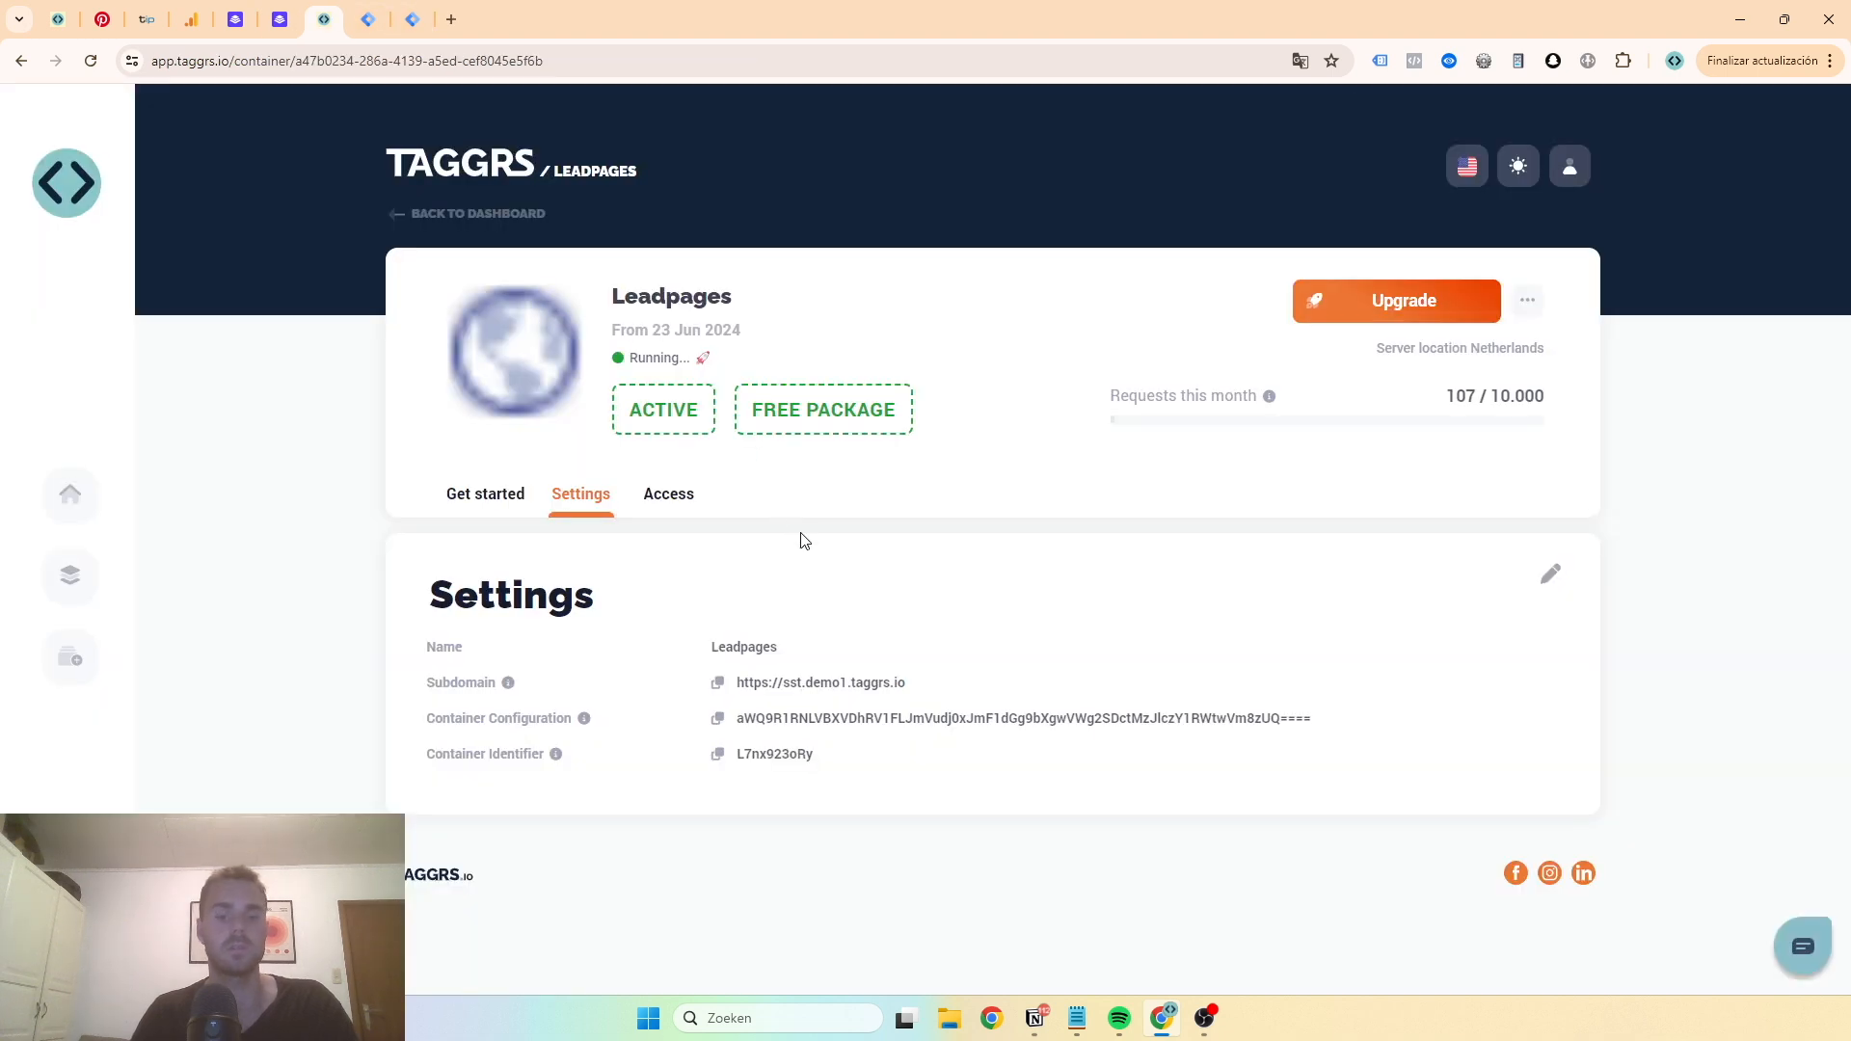
key("ctrl+f")
key("ctrl+v")
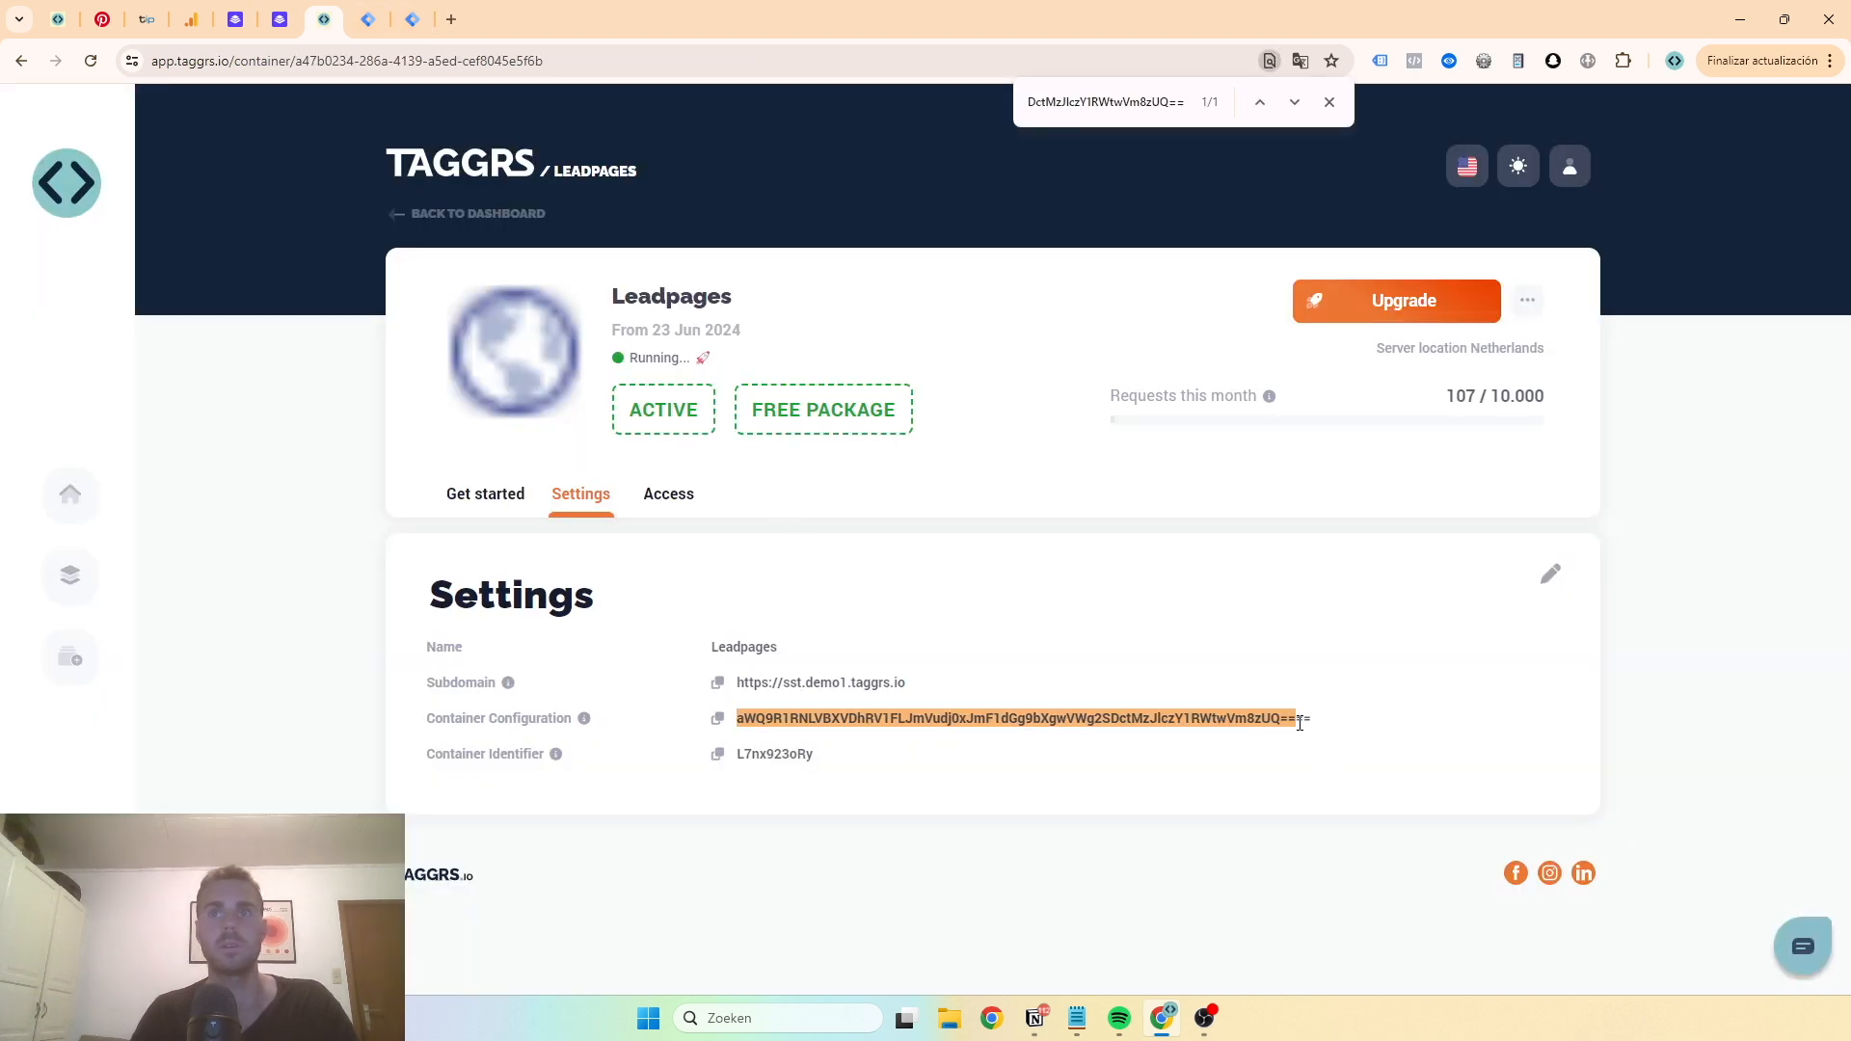
left_click(1554, 579)
triple_click(1079, 597)
left_click(1137, 590)
key("BackSpace")
key("BackSpace")
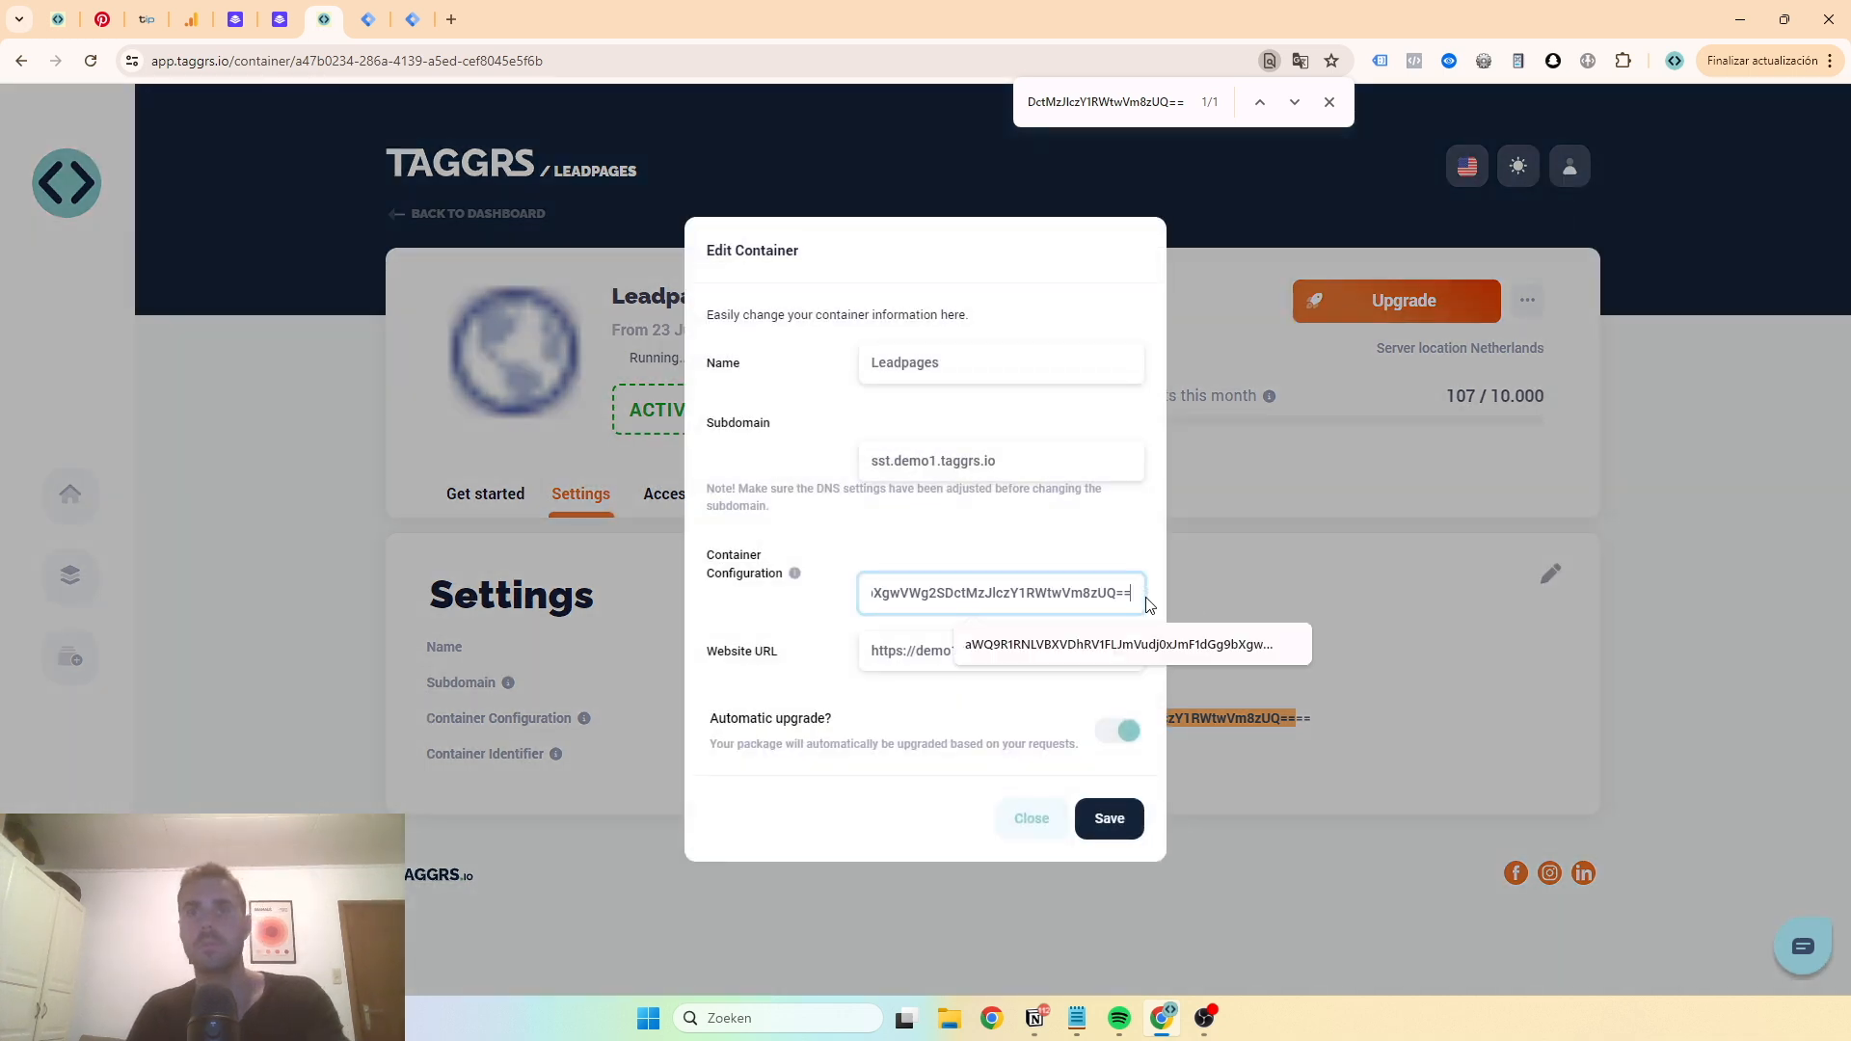
left_click(1110, 816)
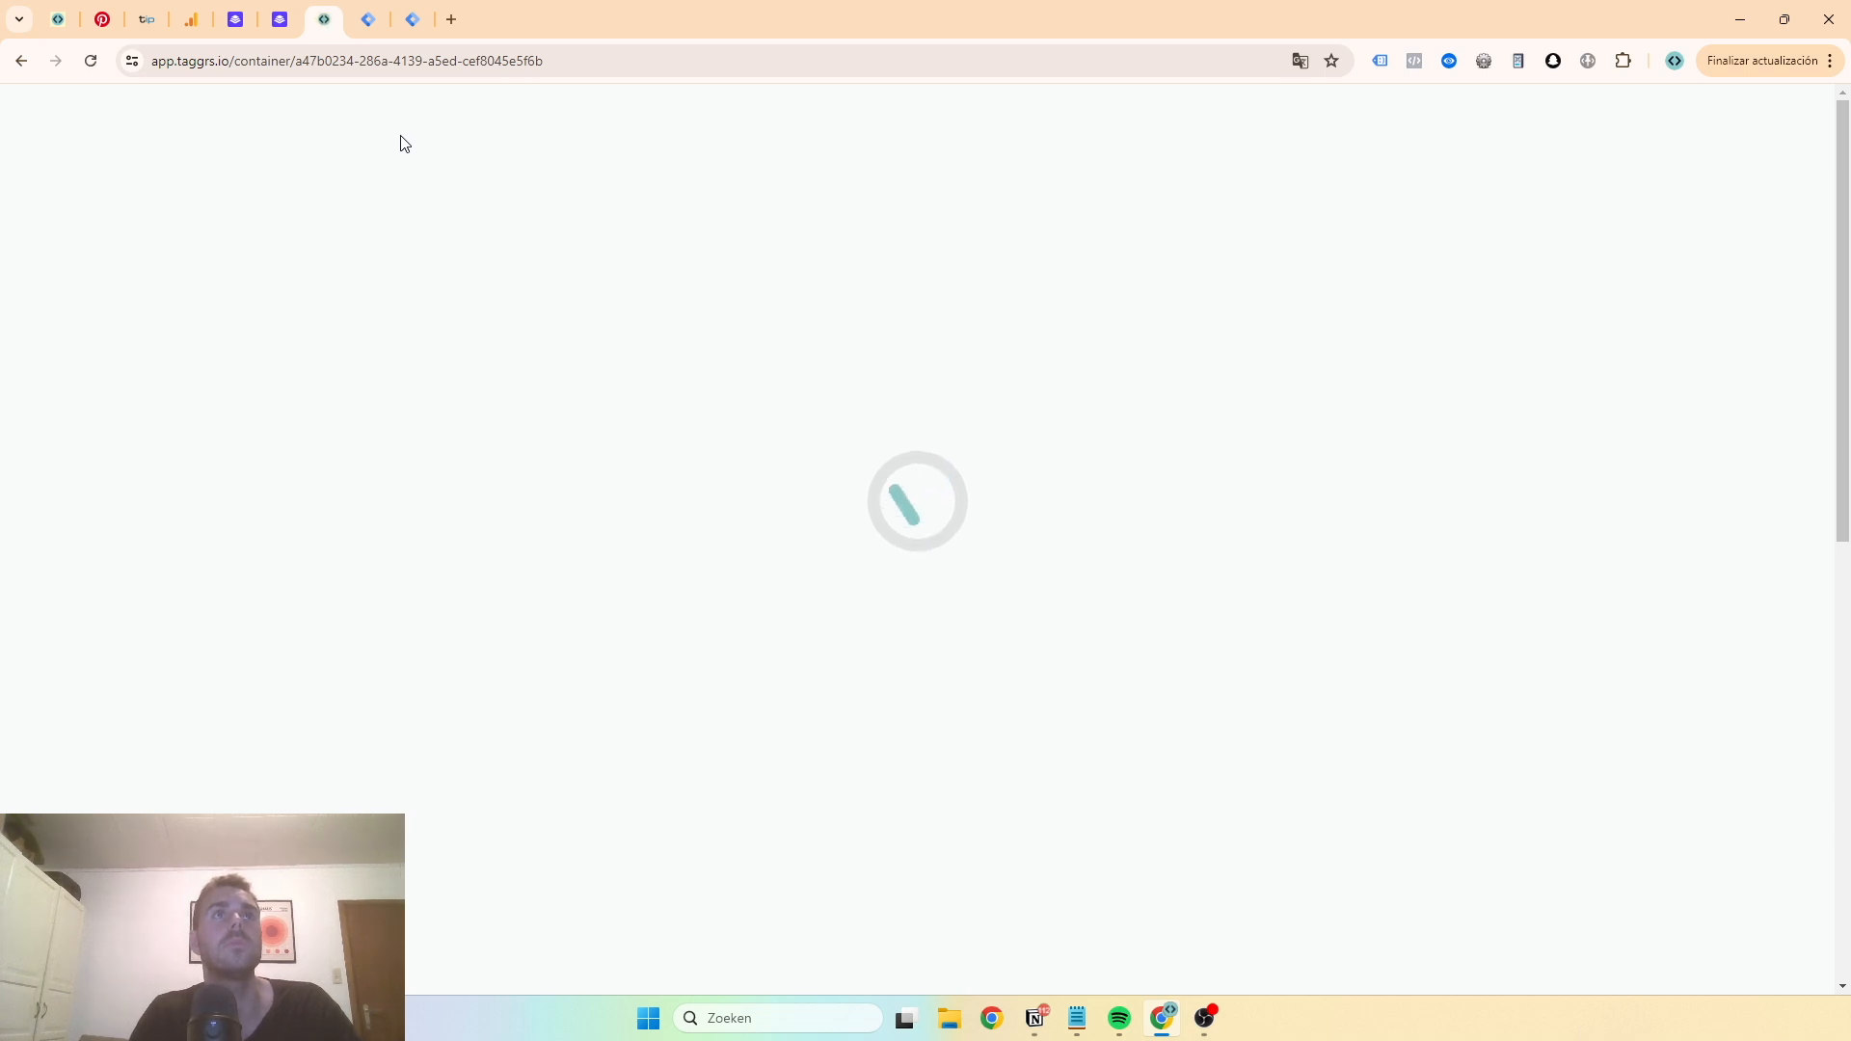
- Close the server container settings panel and the stale preview tabs
left_click(411, 19)
left_click(499, 117)
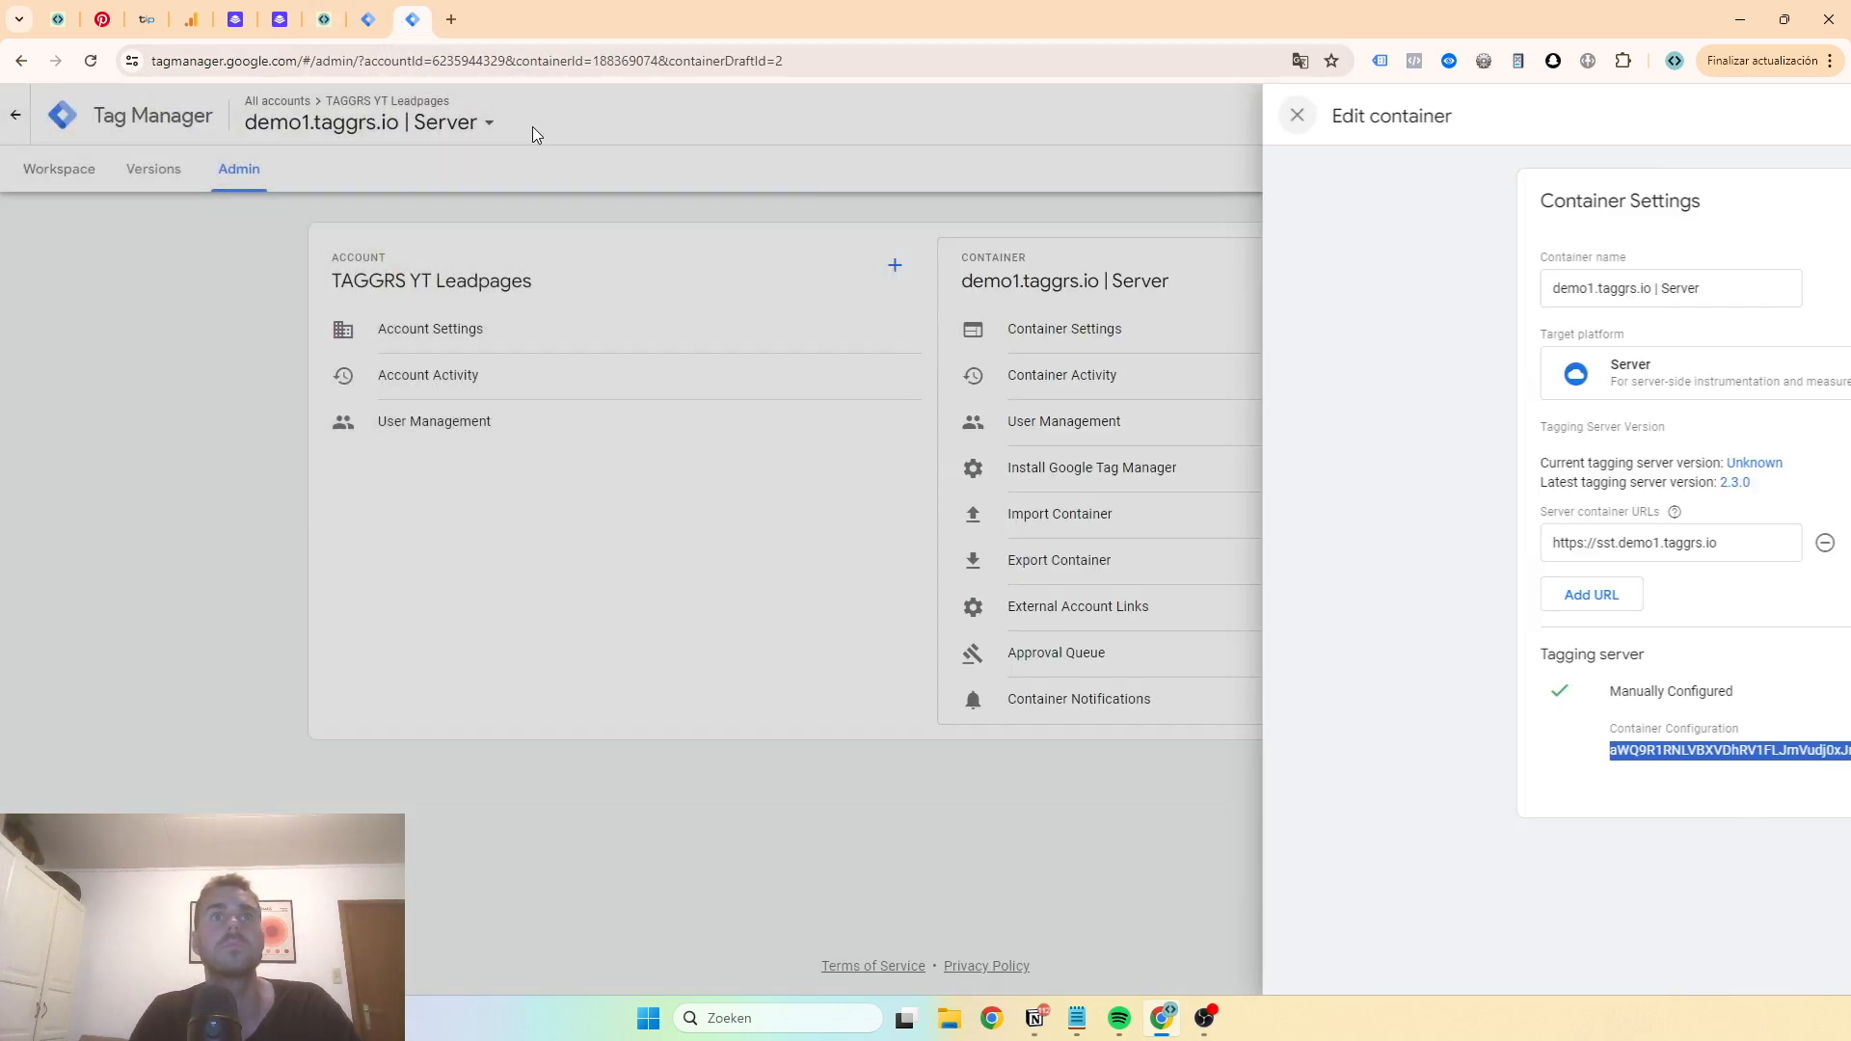
left_click(59, 176)
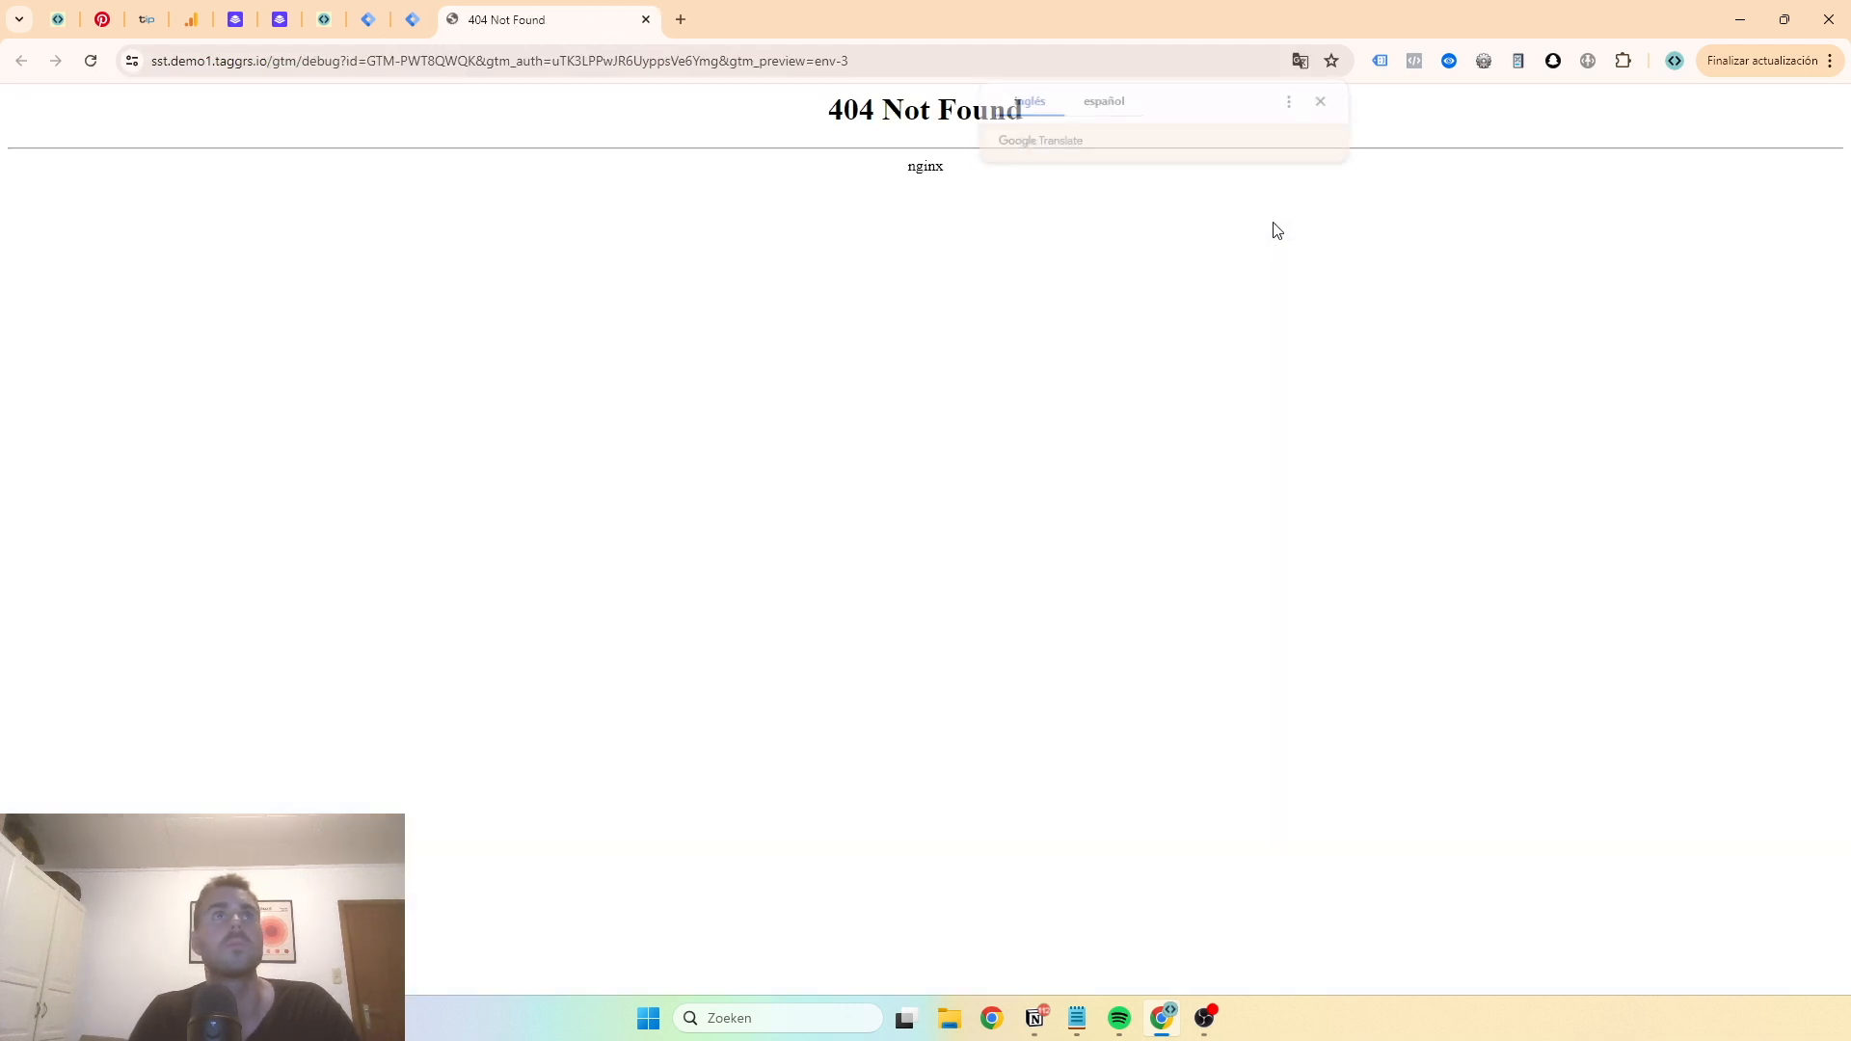
left_click(646, 20)
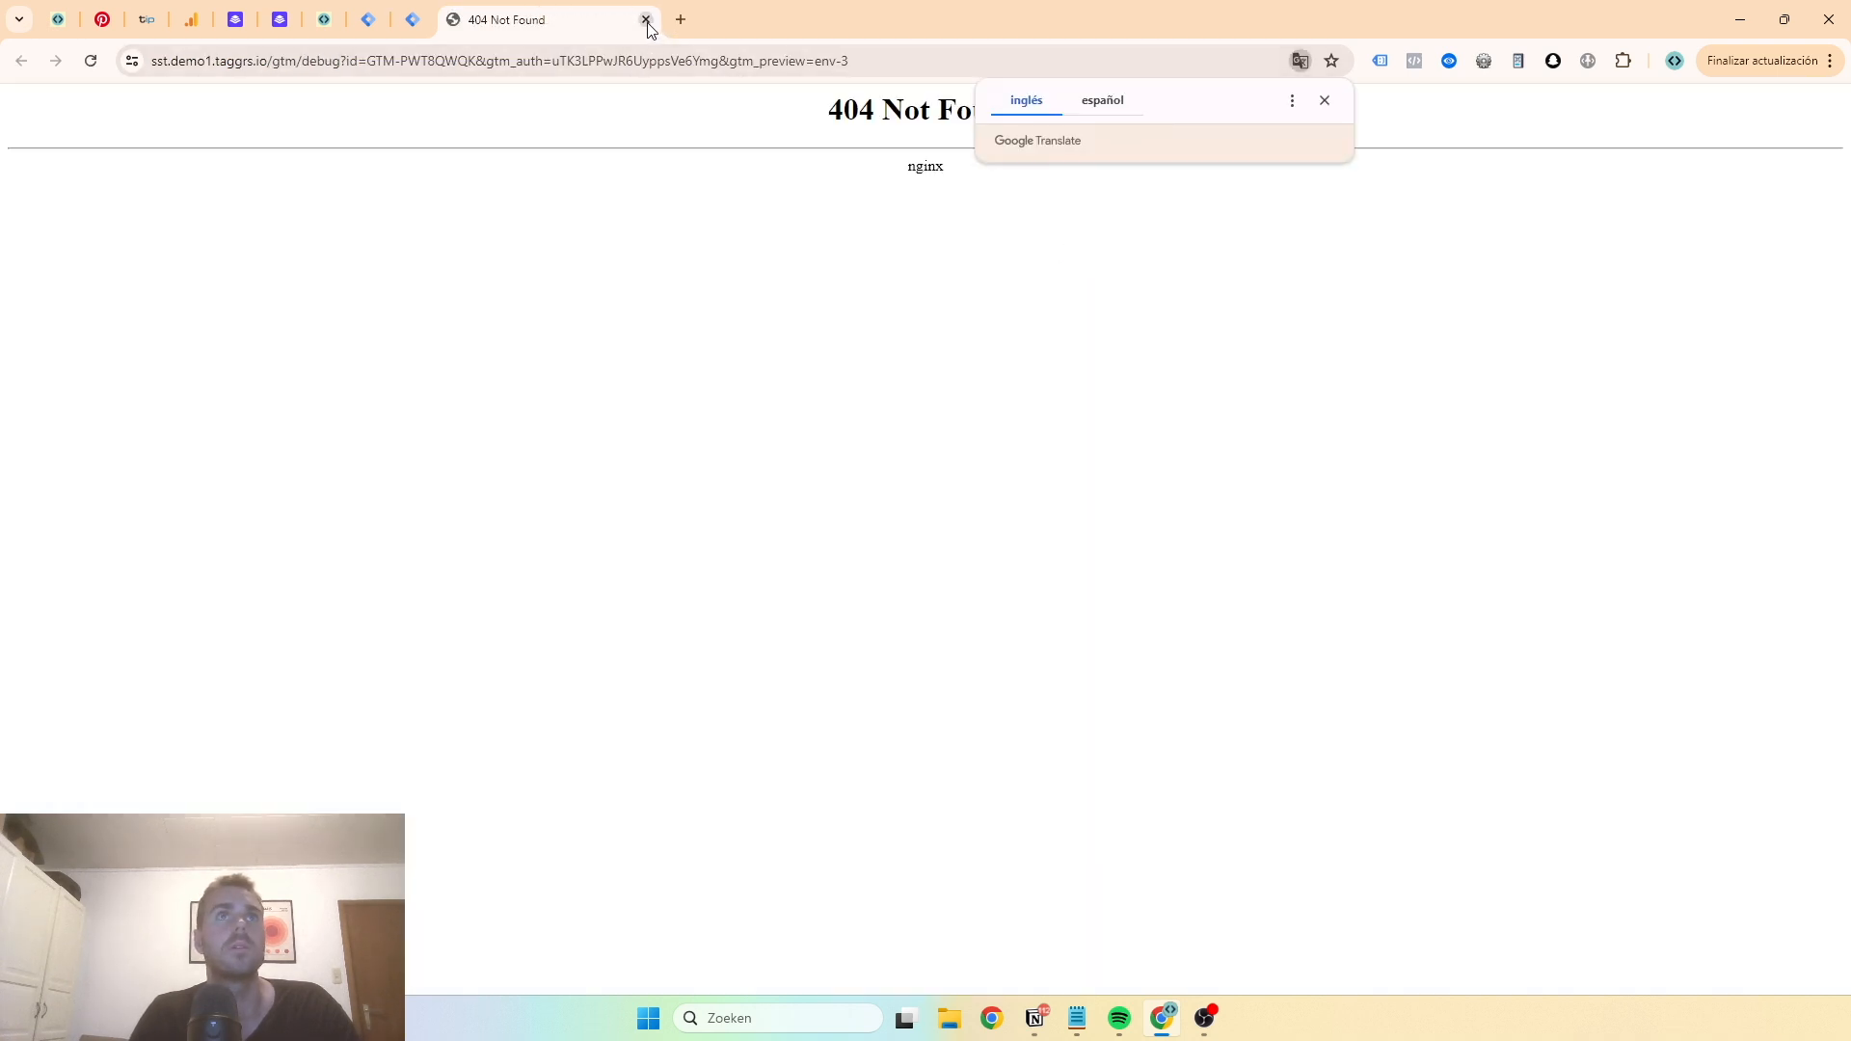
left_click(645, 20)
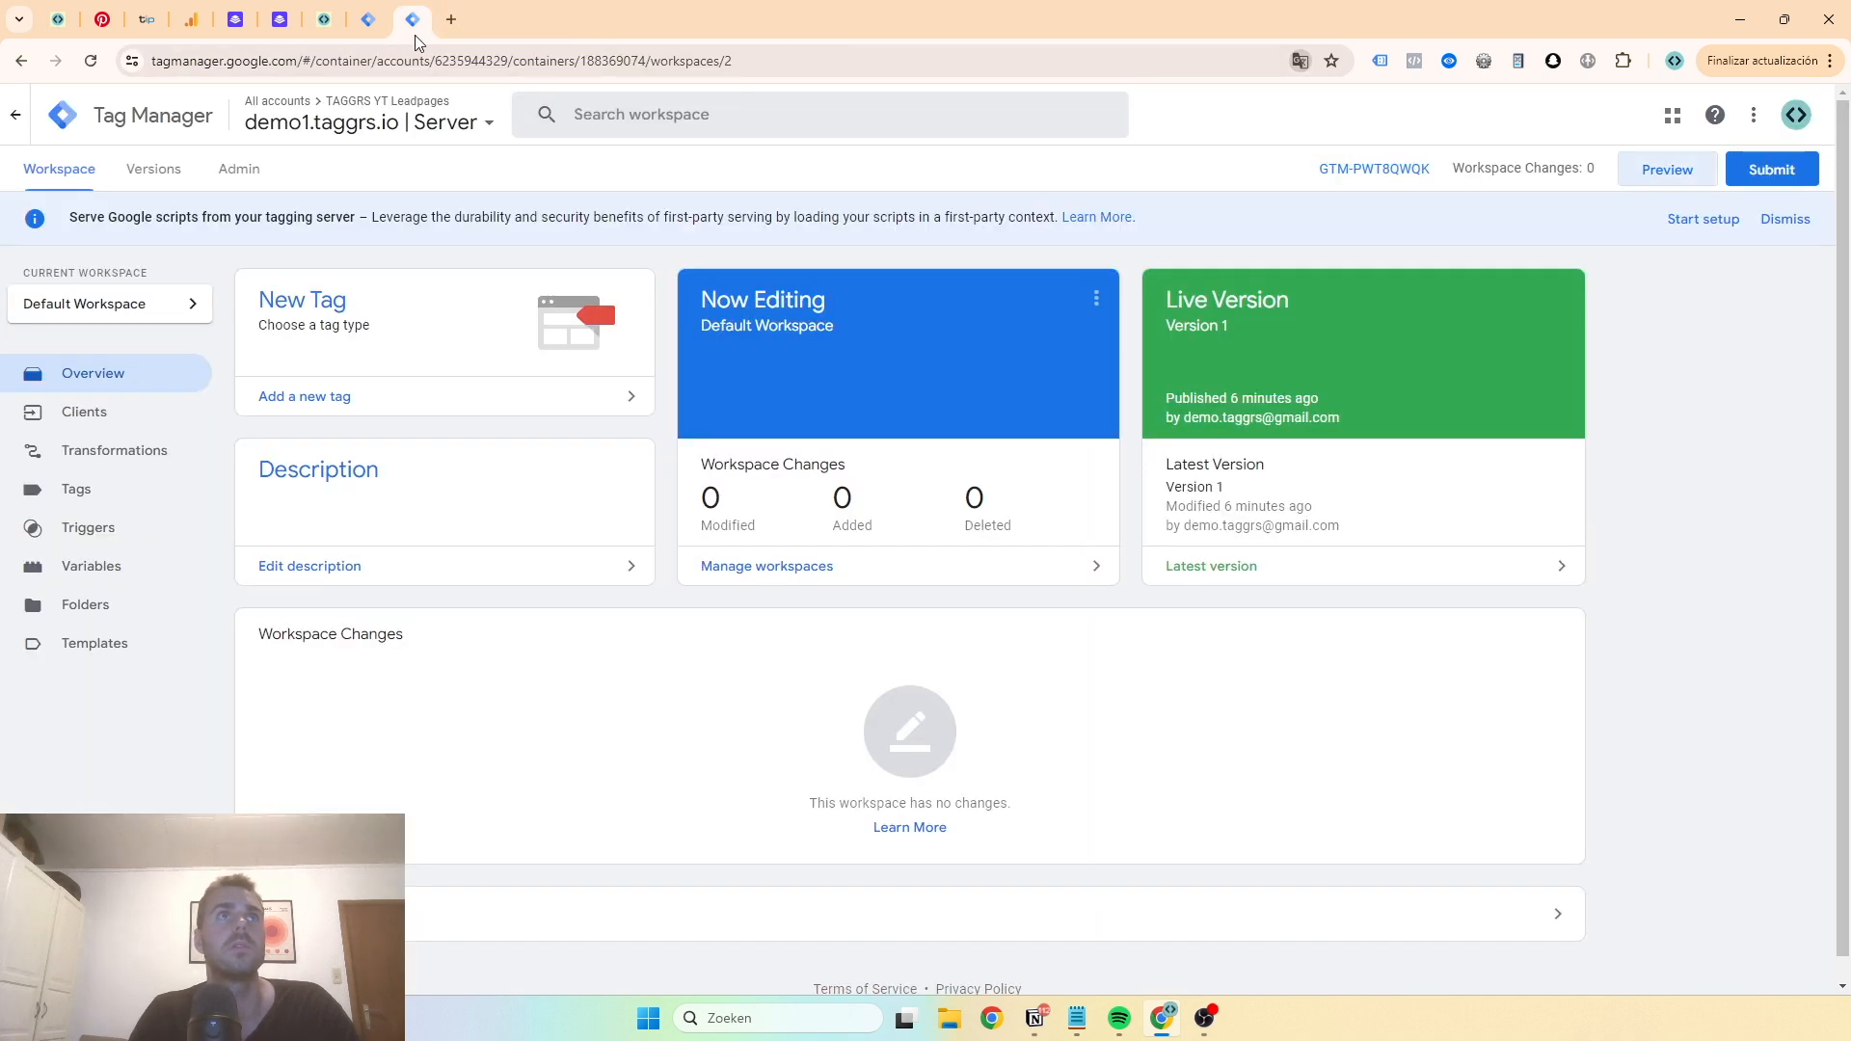
- Compare the TAGGRS container configuration with the one shown in the server container's install dialog
left_click(324, 19)
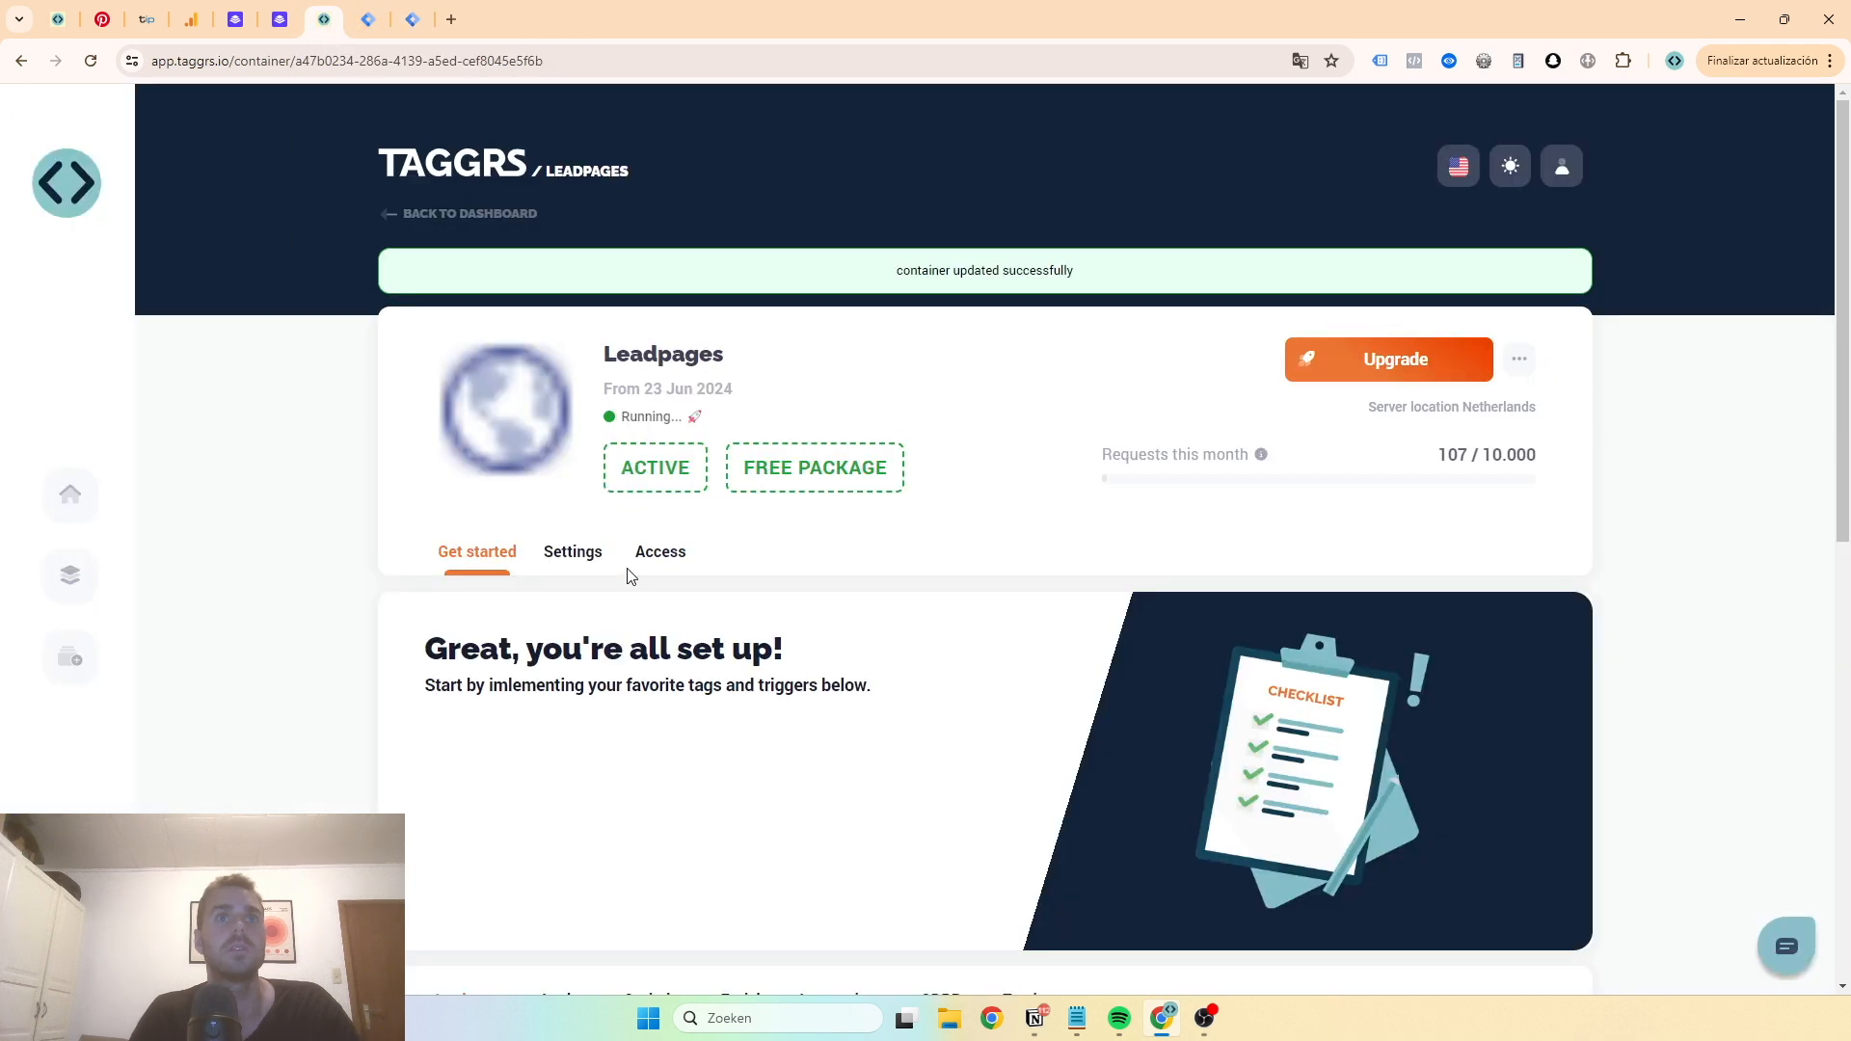
left_click(658, 557)
left_click(566, 576)
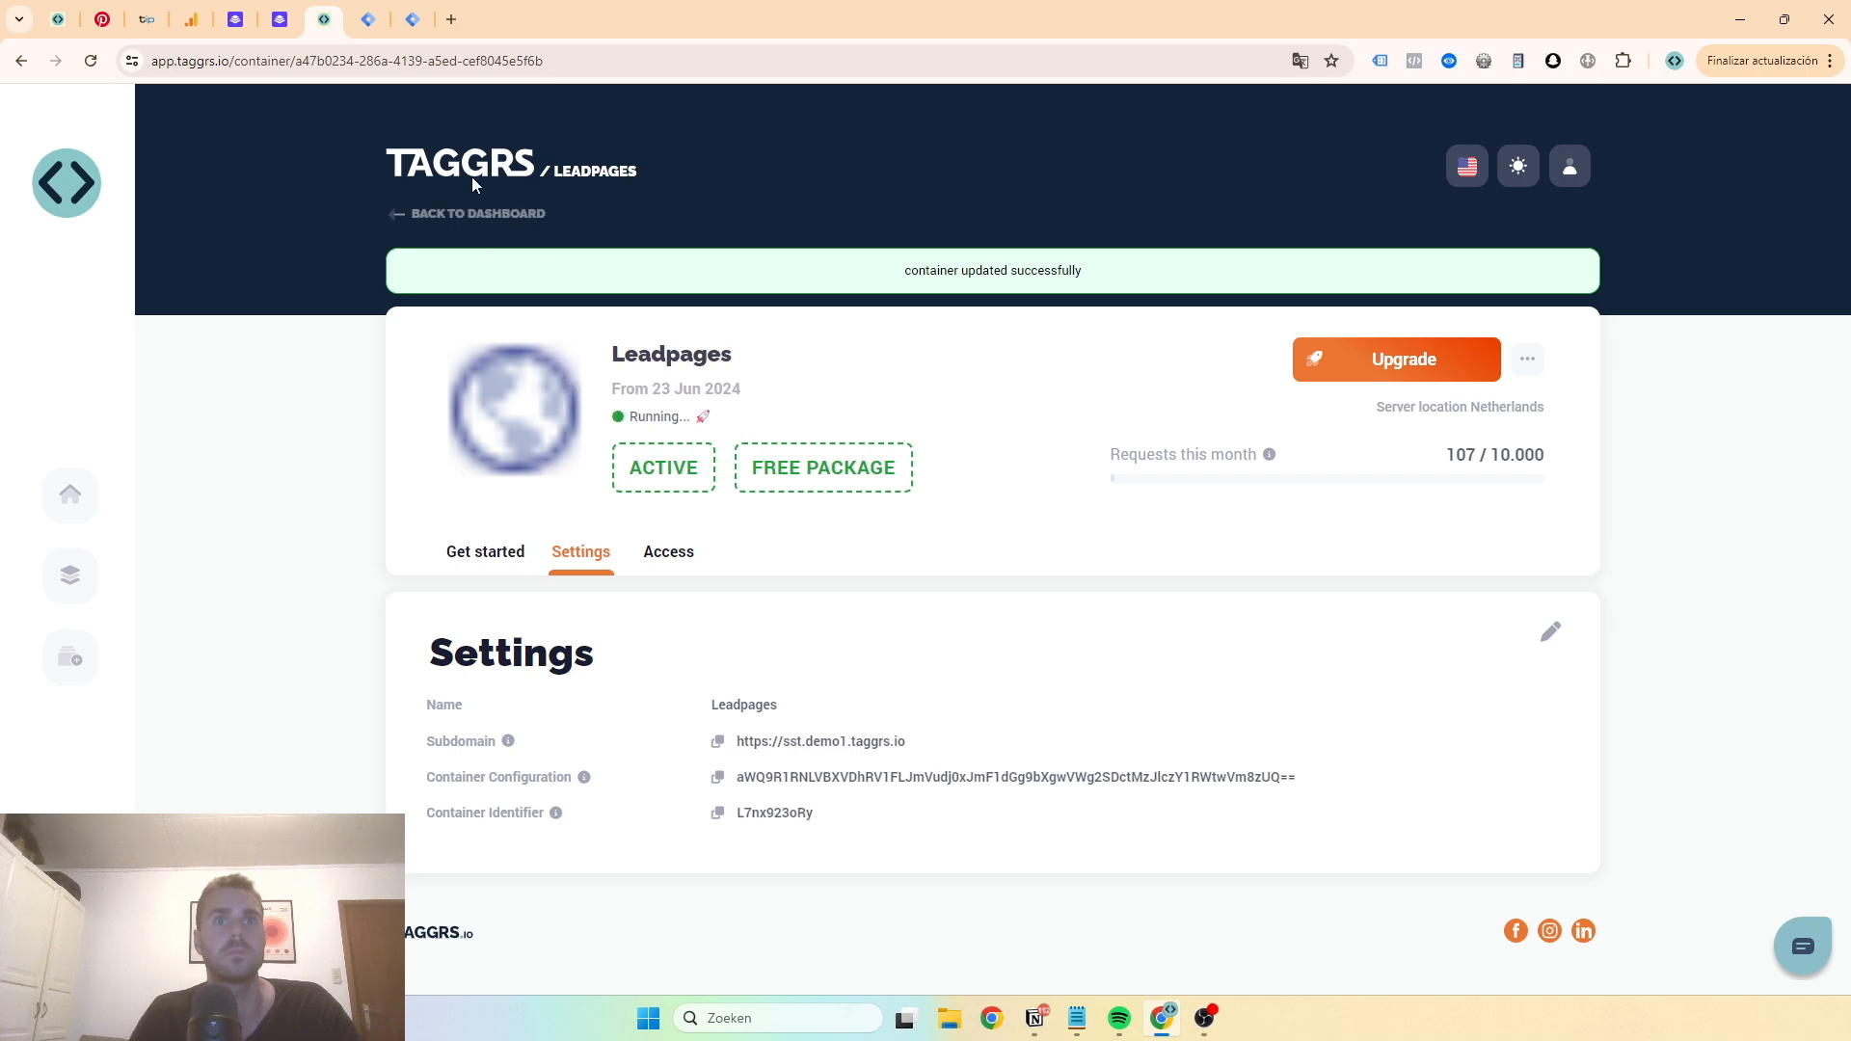
left_click(367, 19)
left_click(415, 19)
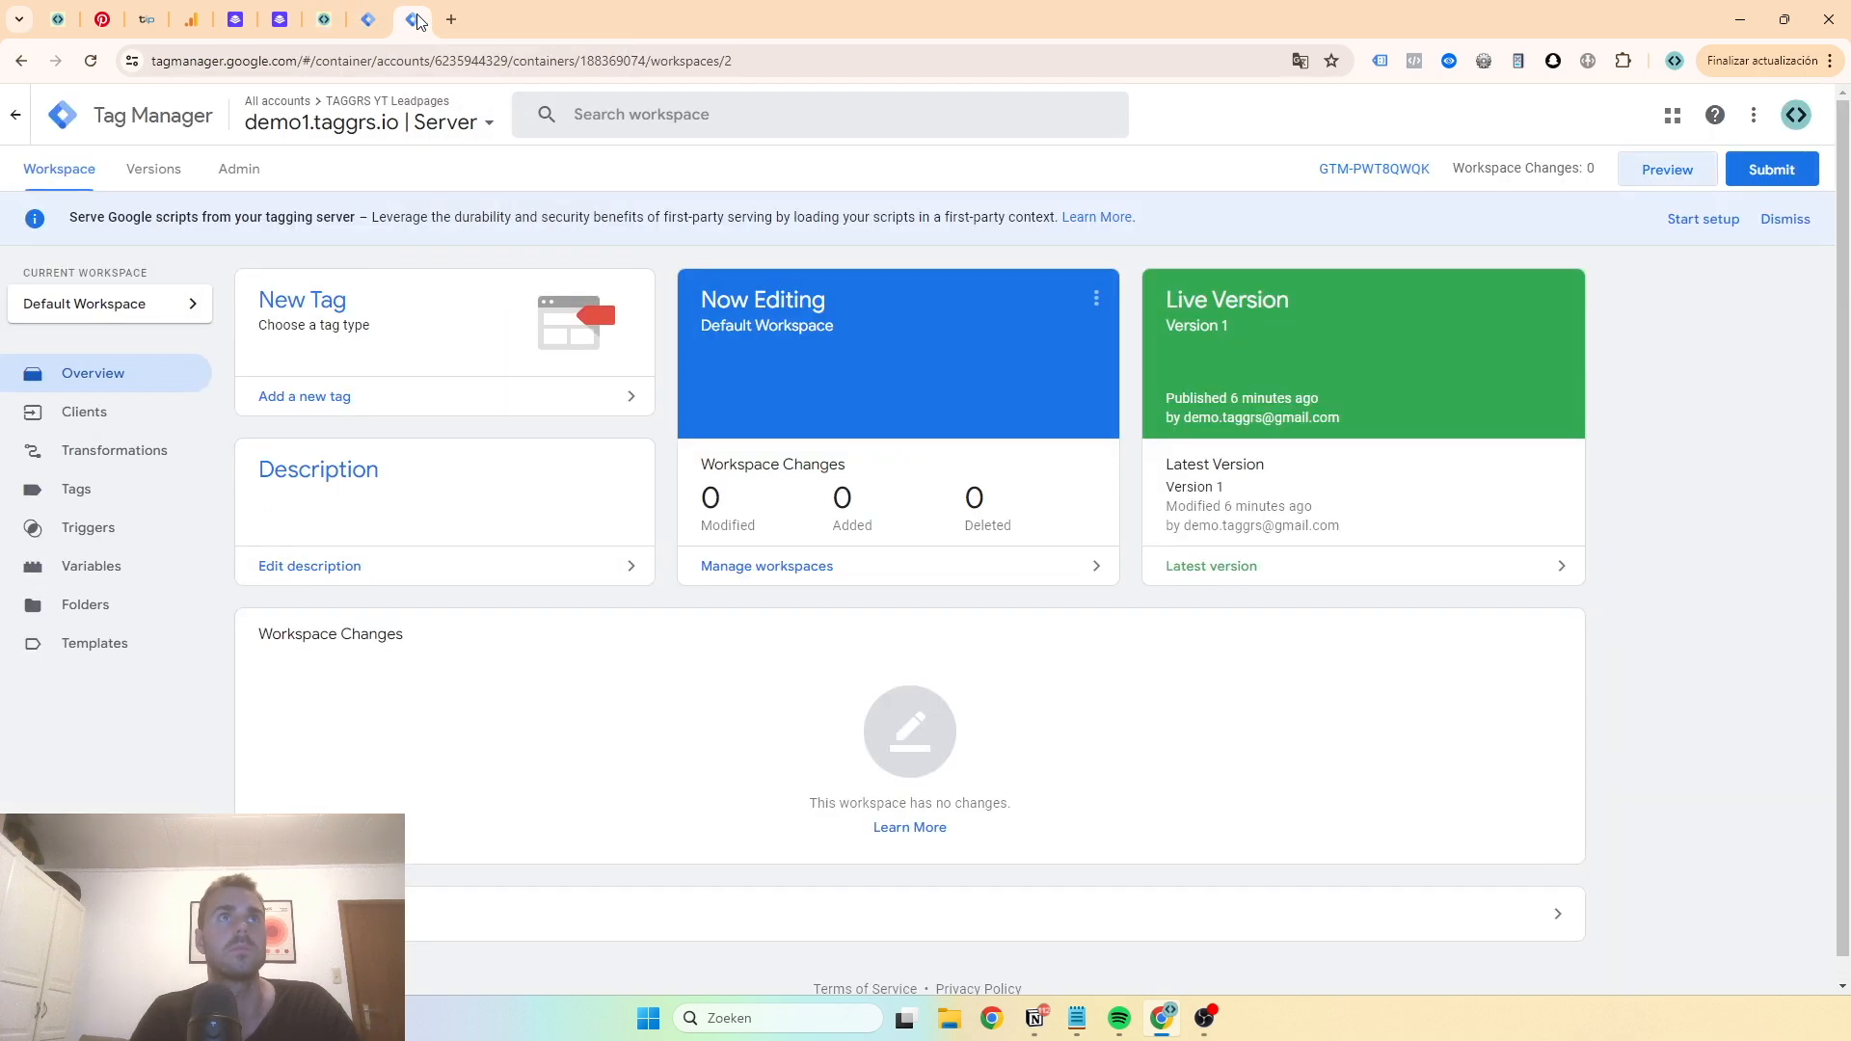
left_click(1333, 173)
key("ctrl+f")
key("ctrl+v")
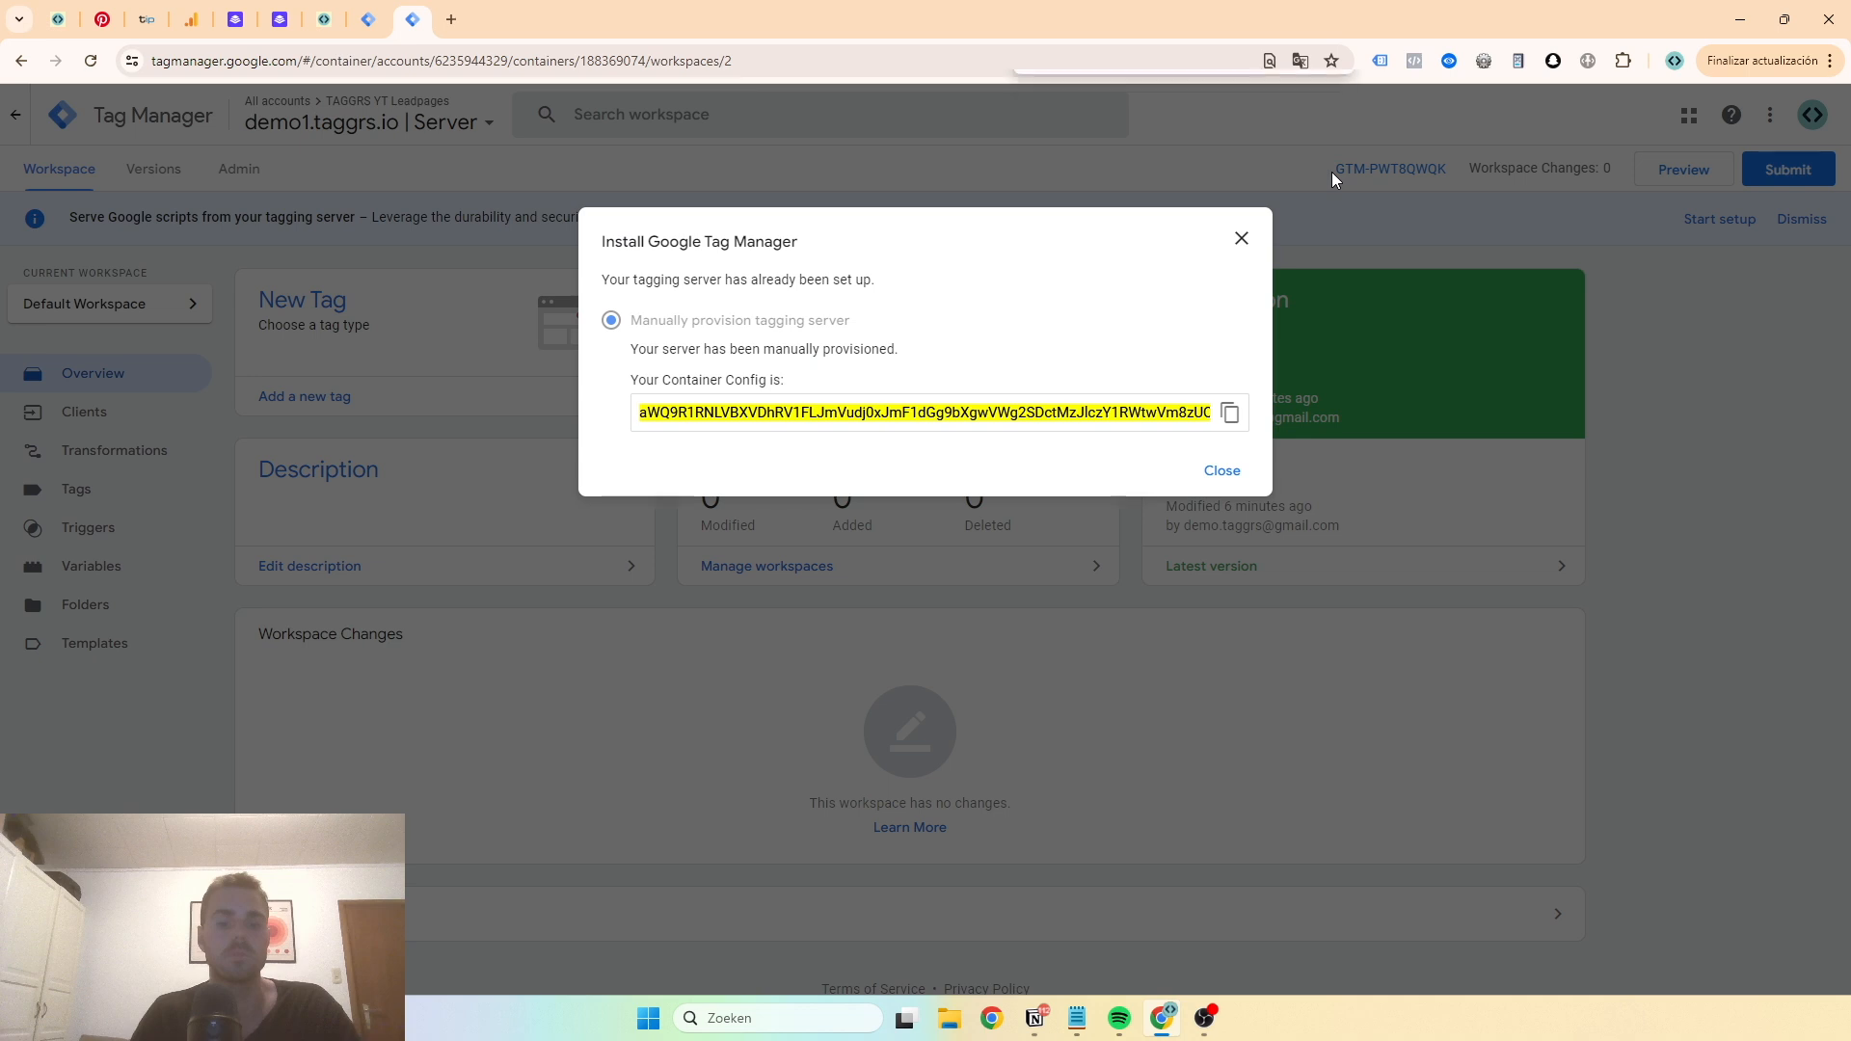
left_click_drag(1178, 421, 1278, 426)
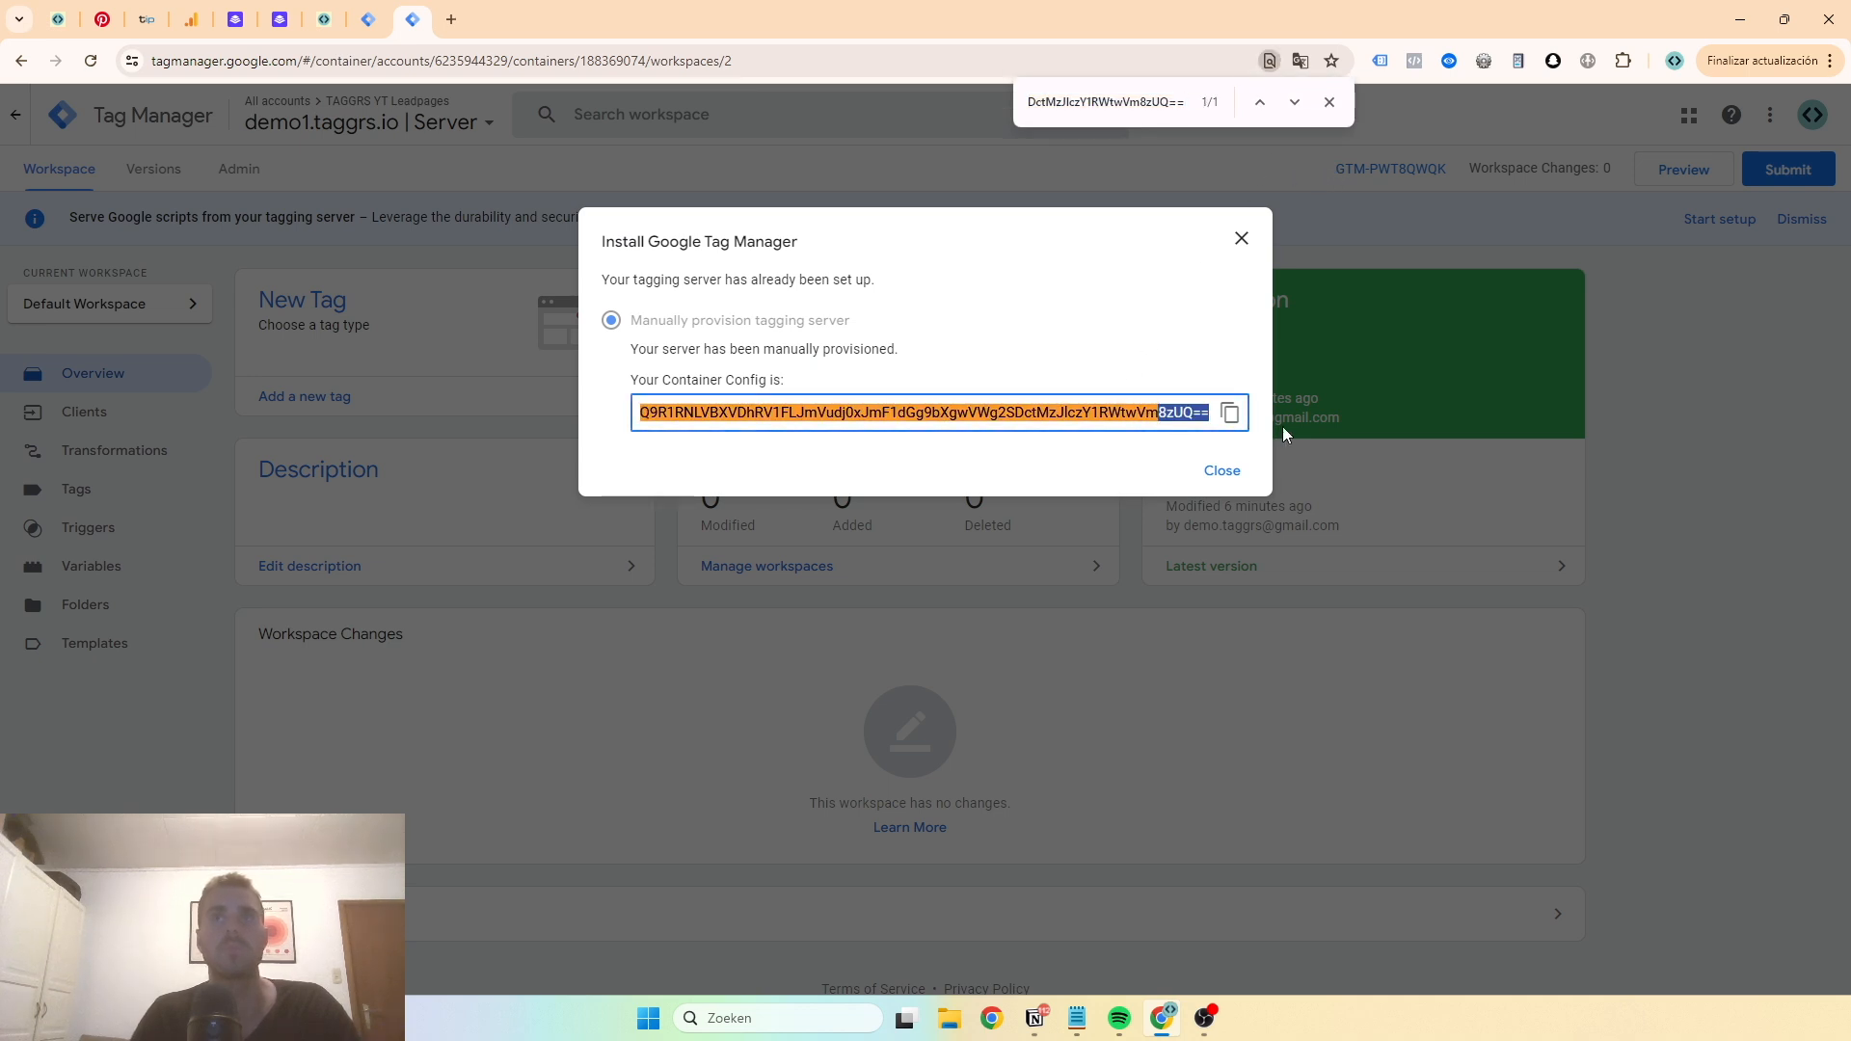
left_click(1186, 422)
left_click(1329, 102)
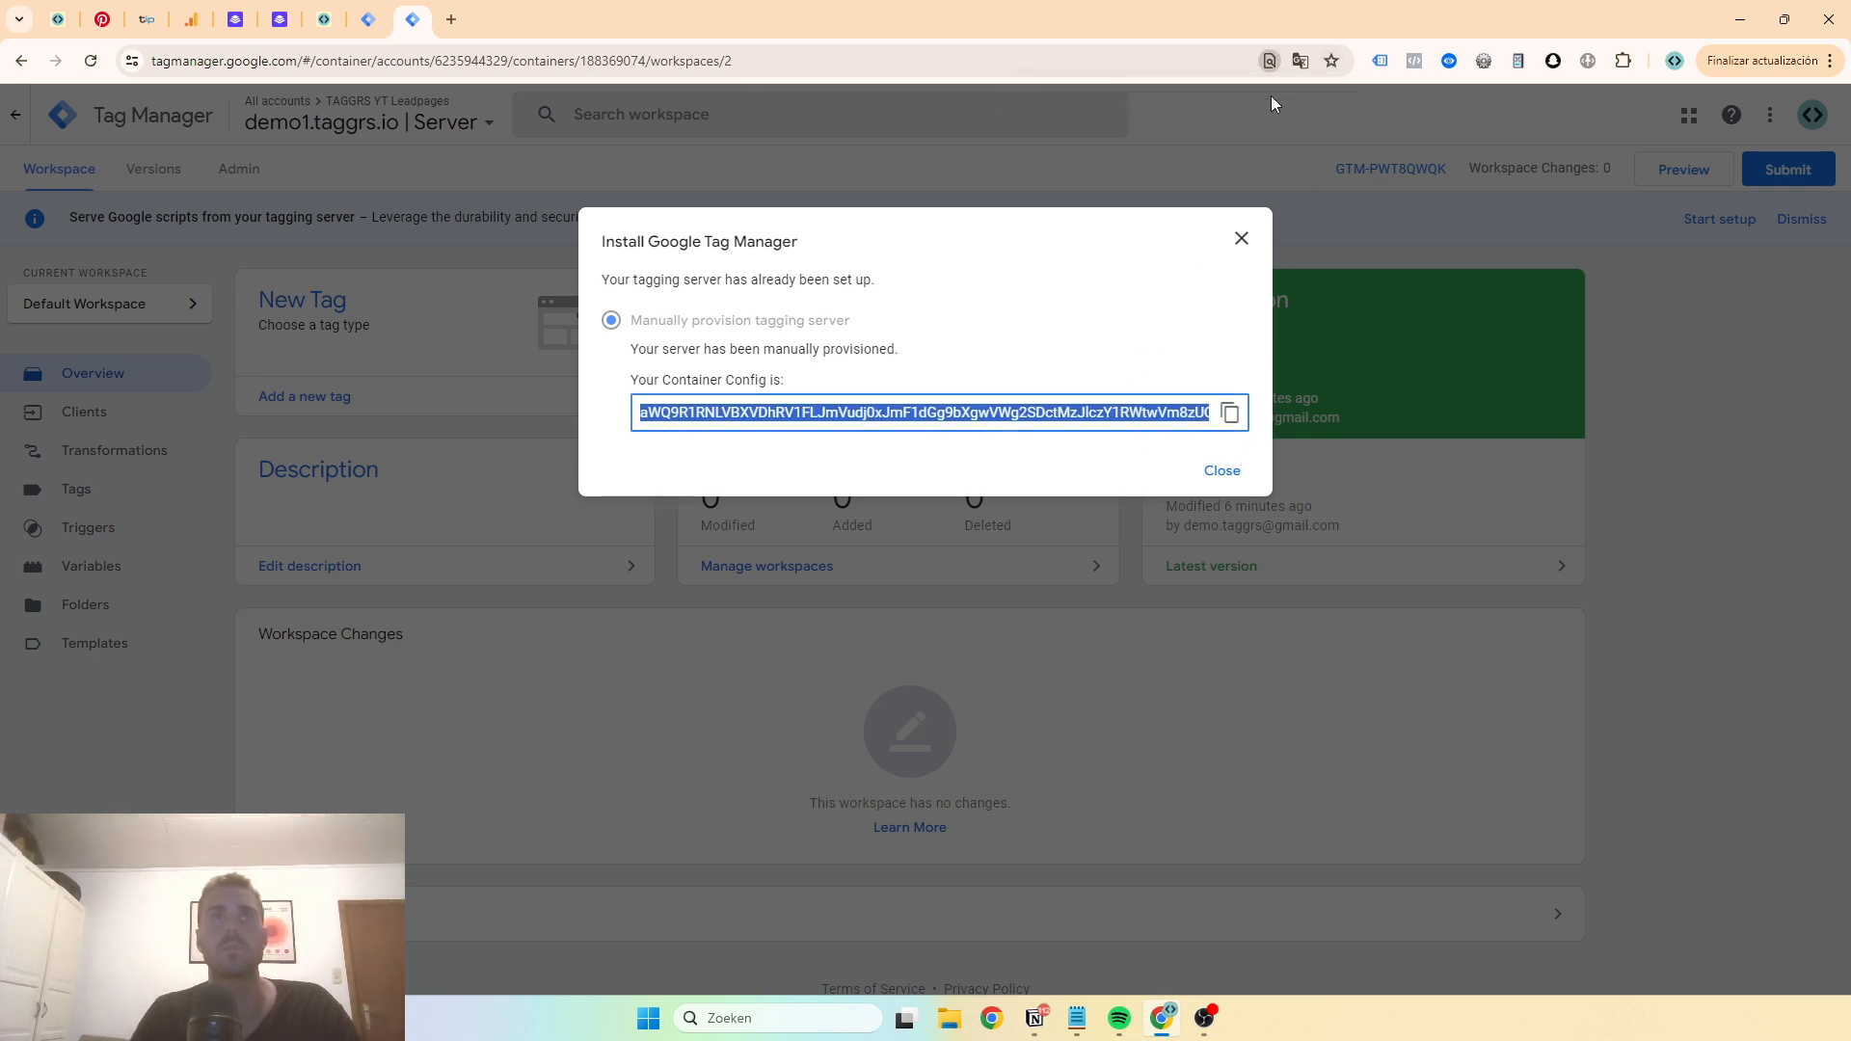
left_click(1237, 247)
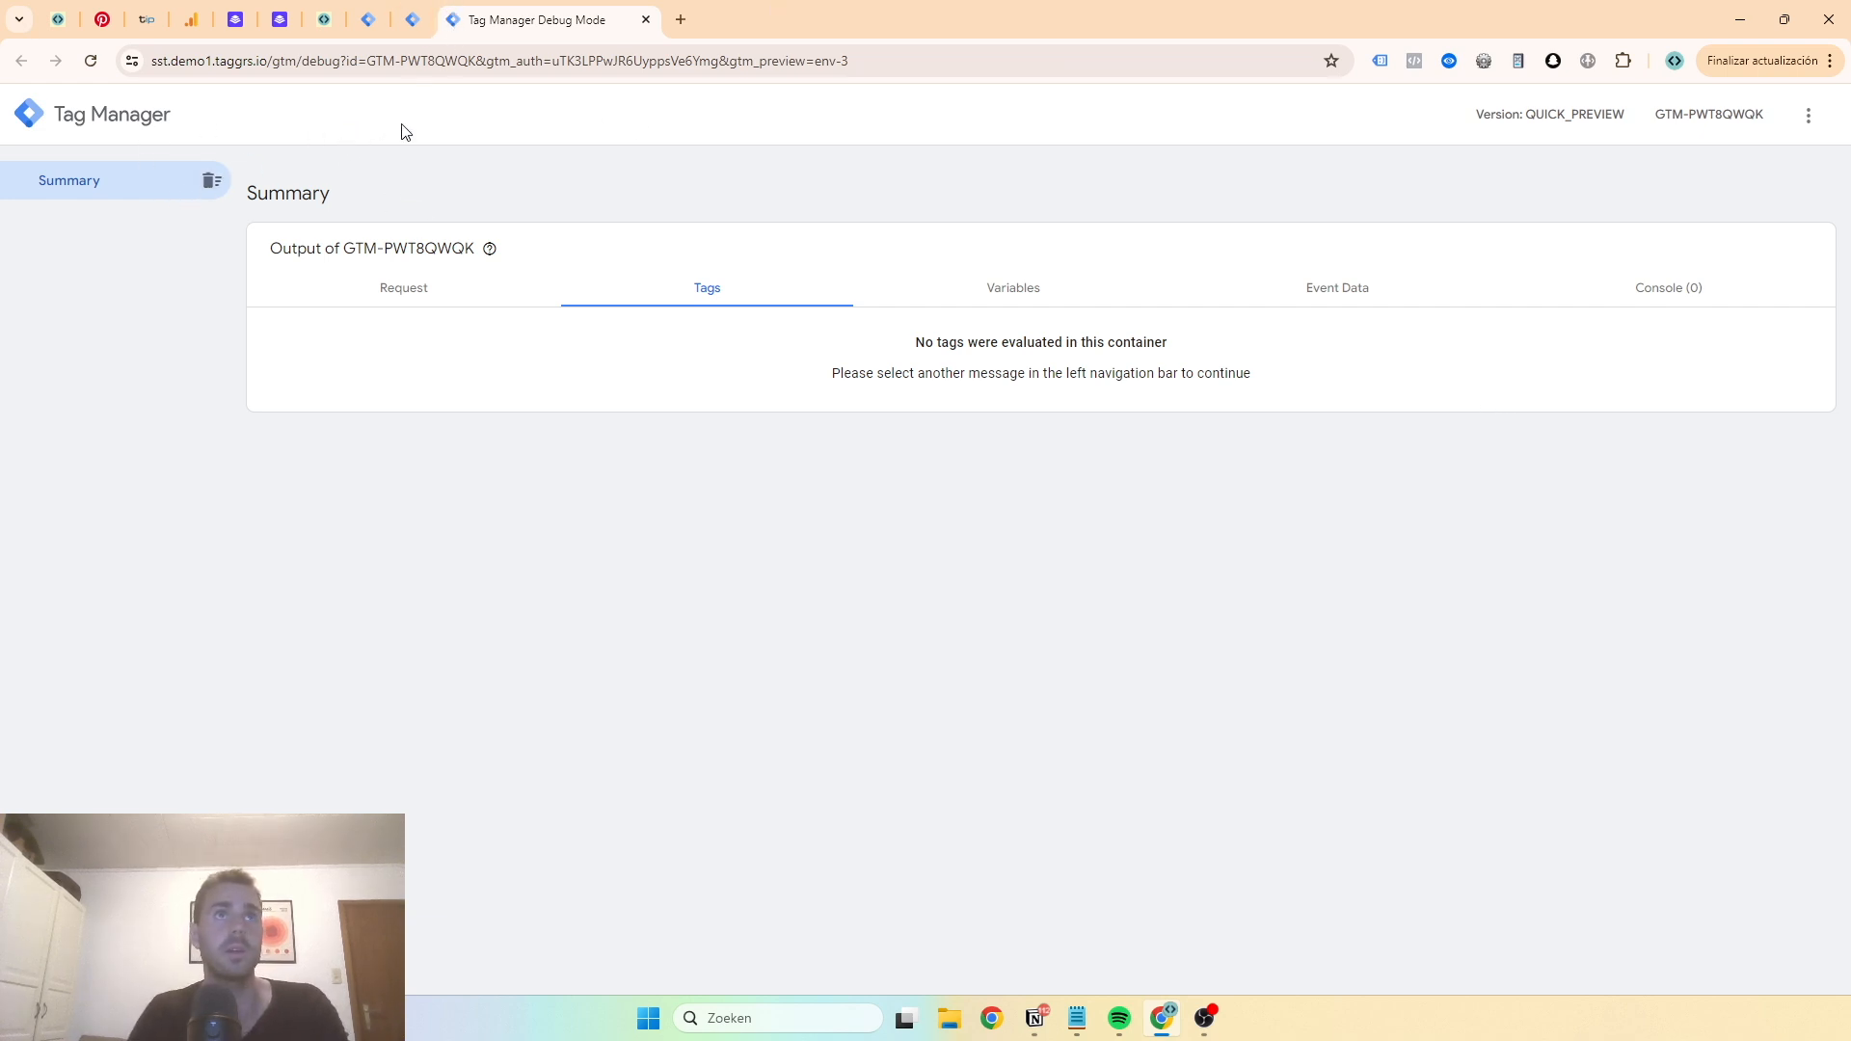
- Close the server debug tab and open the web container's GT | G-34FZZJNNNB Google Tag
left_click(370, 24)
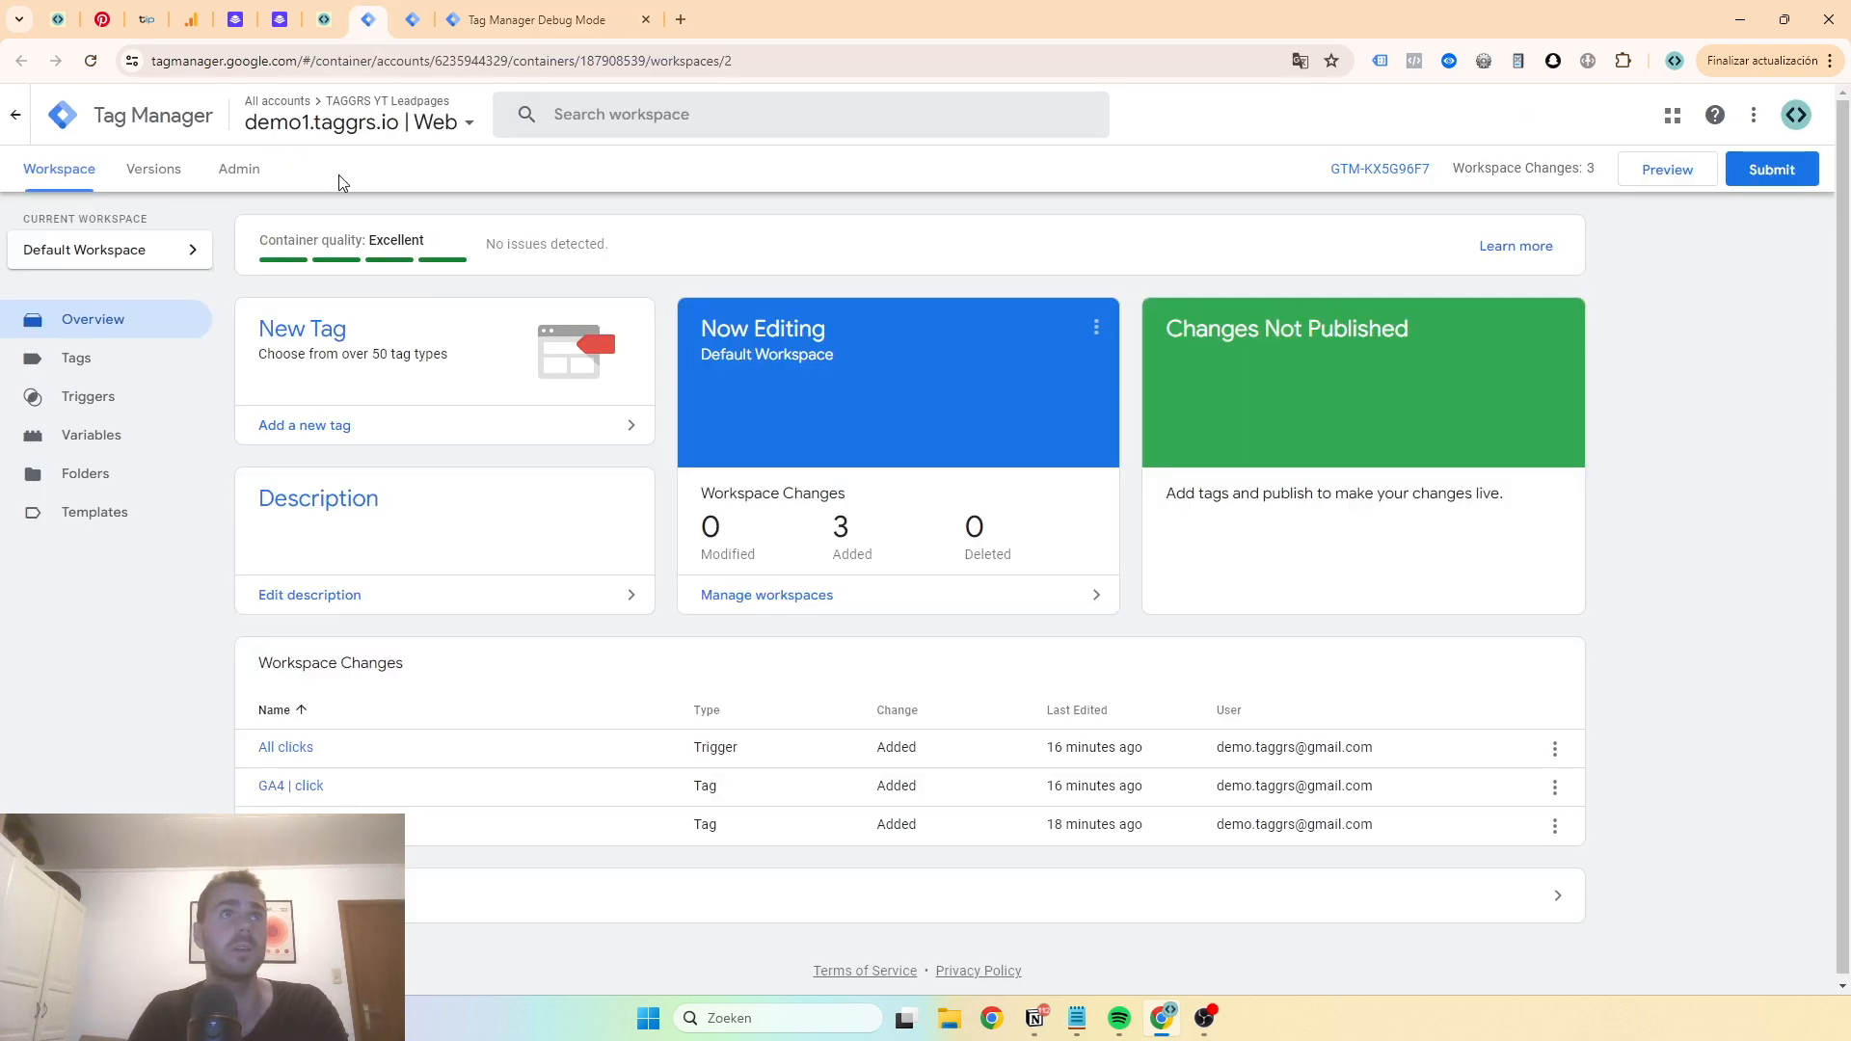
left_click(108, 366)
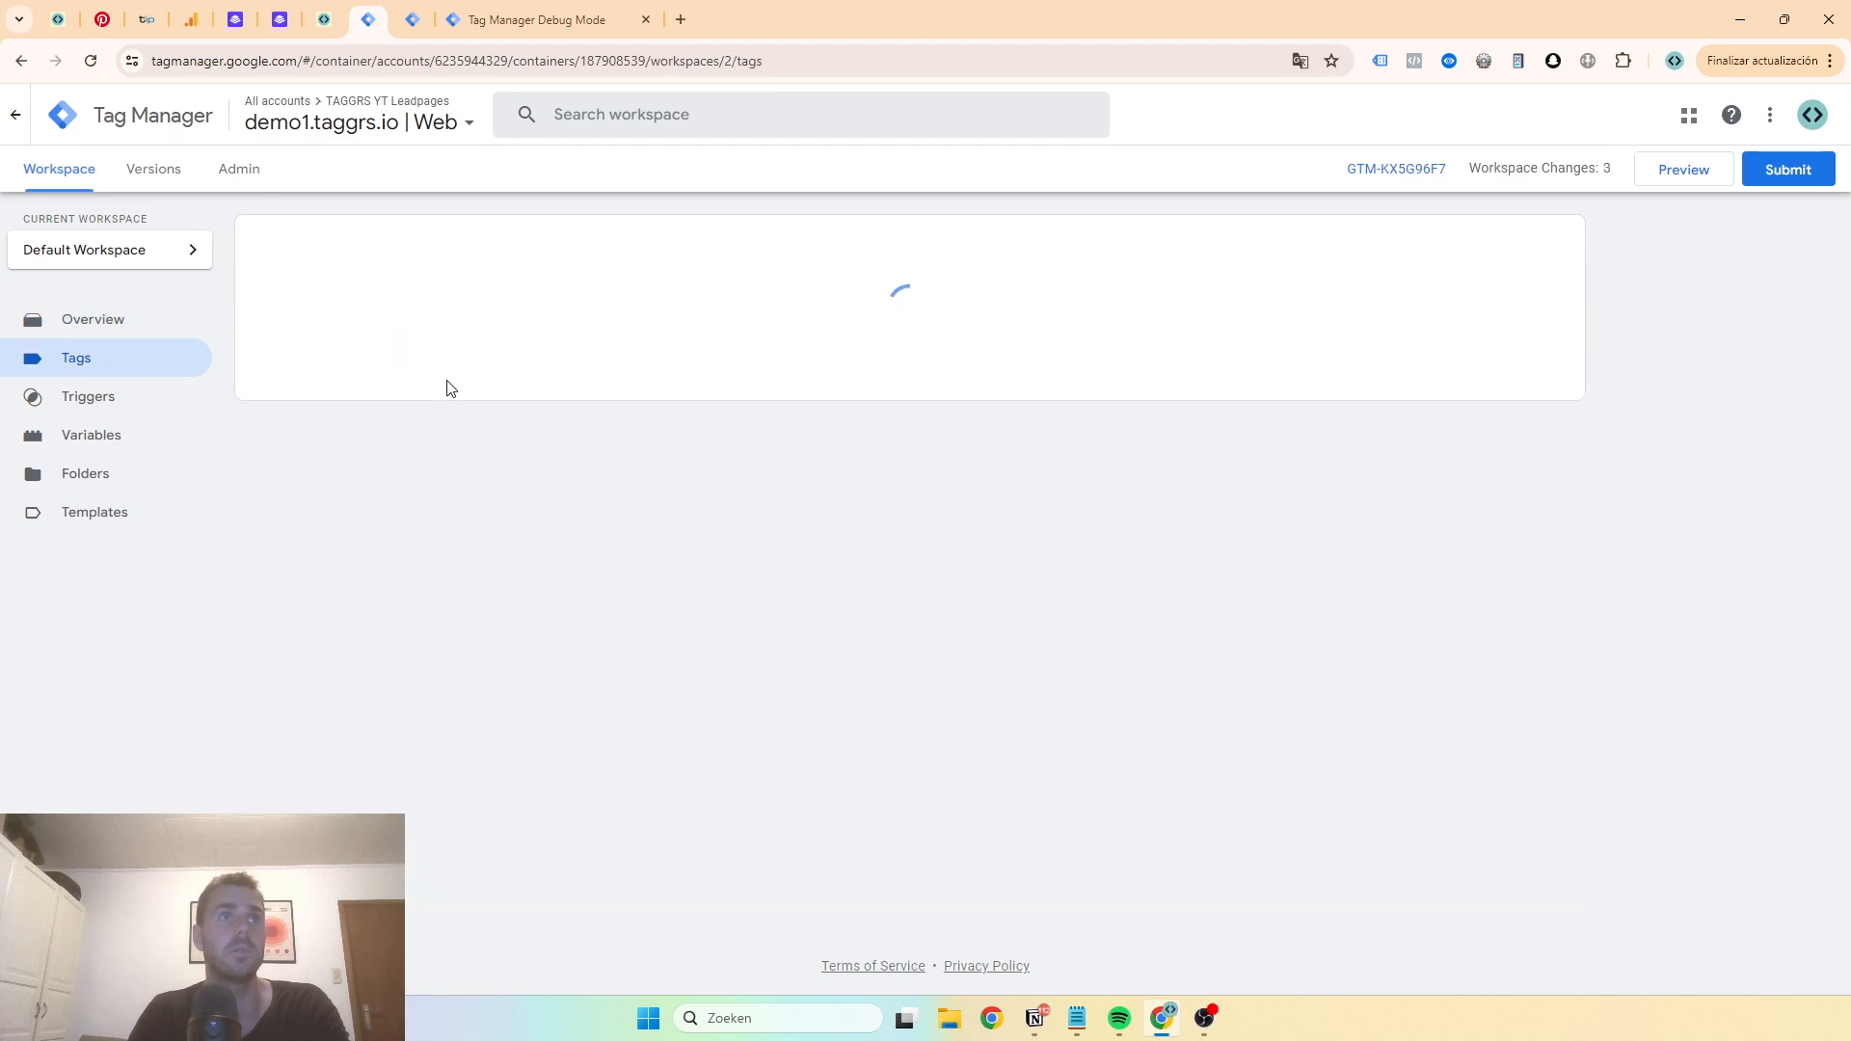
left_click(563, 26)
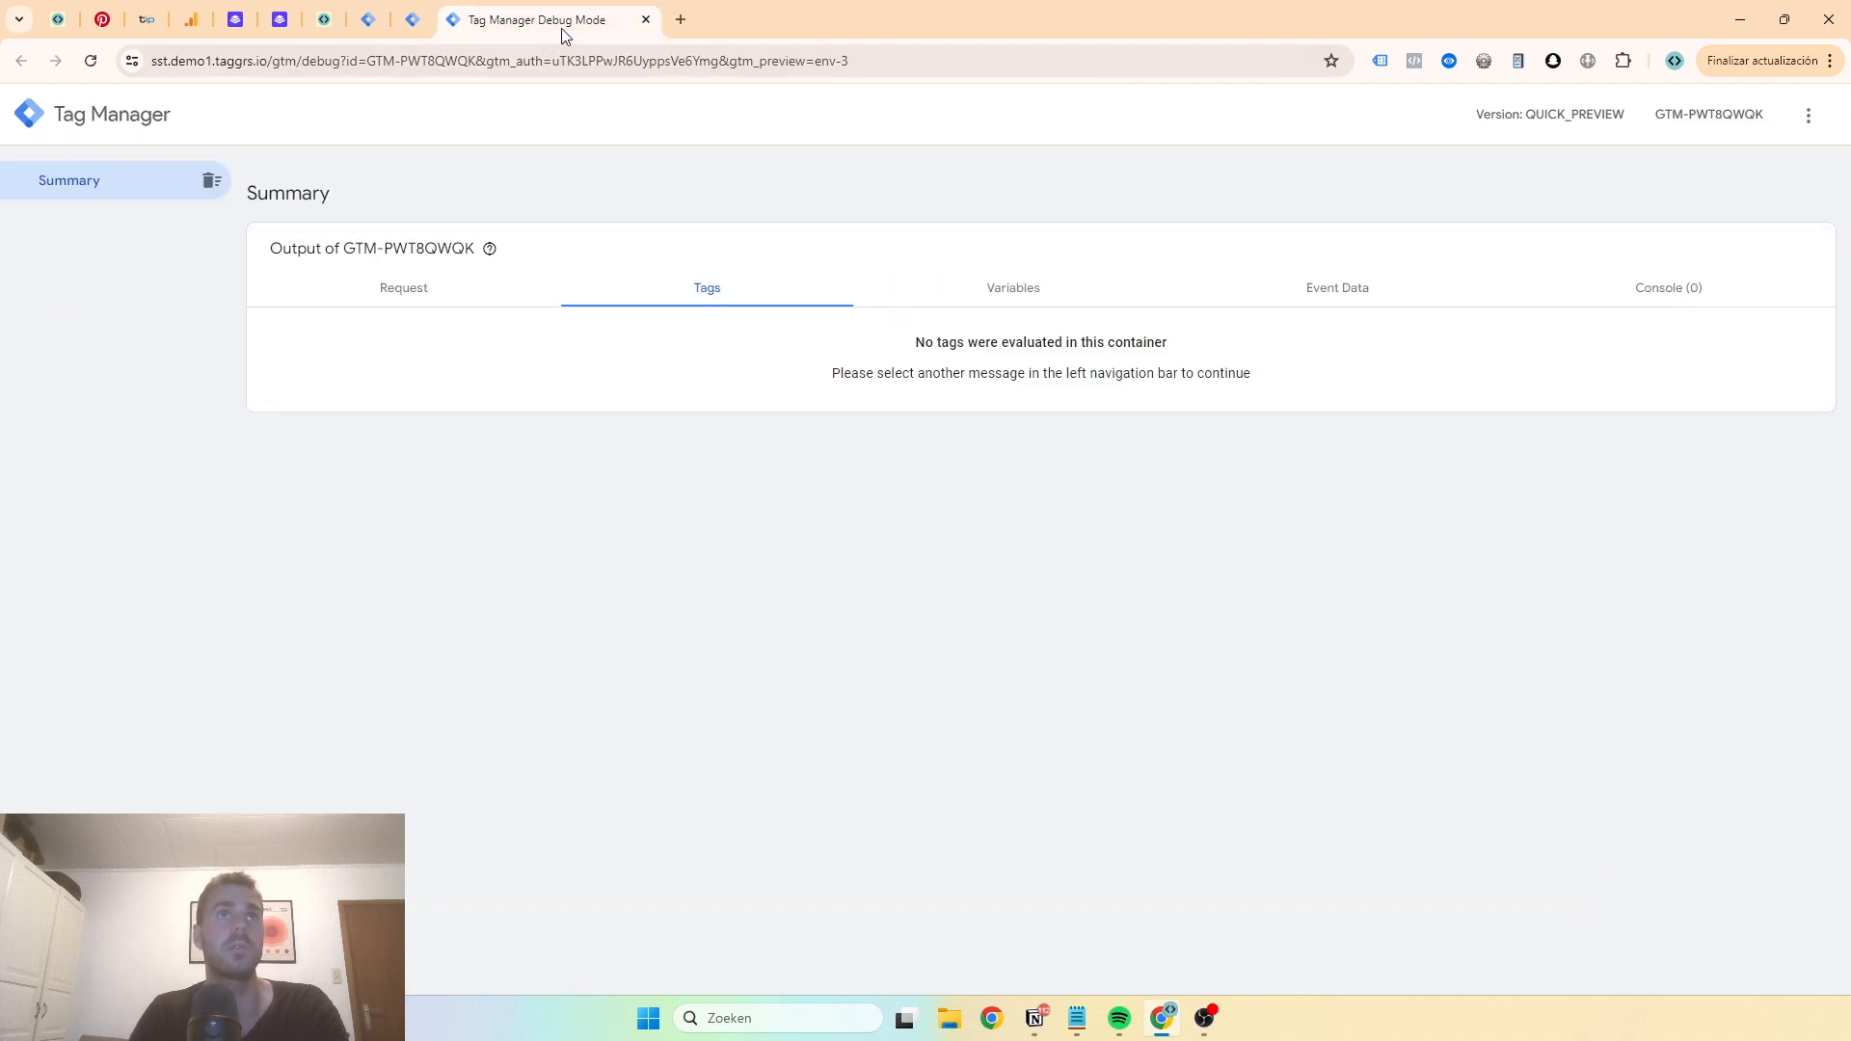
left_click(646, 20)
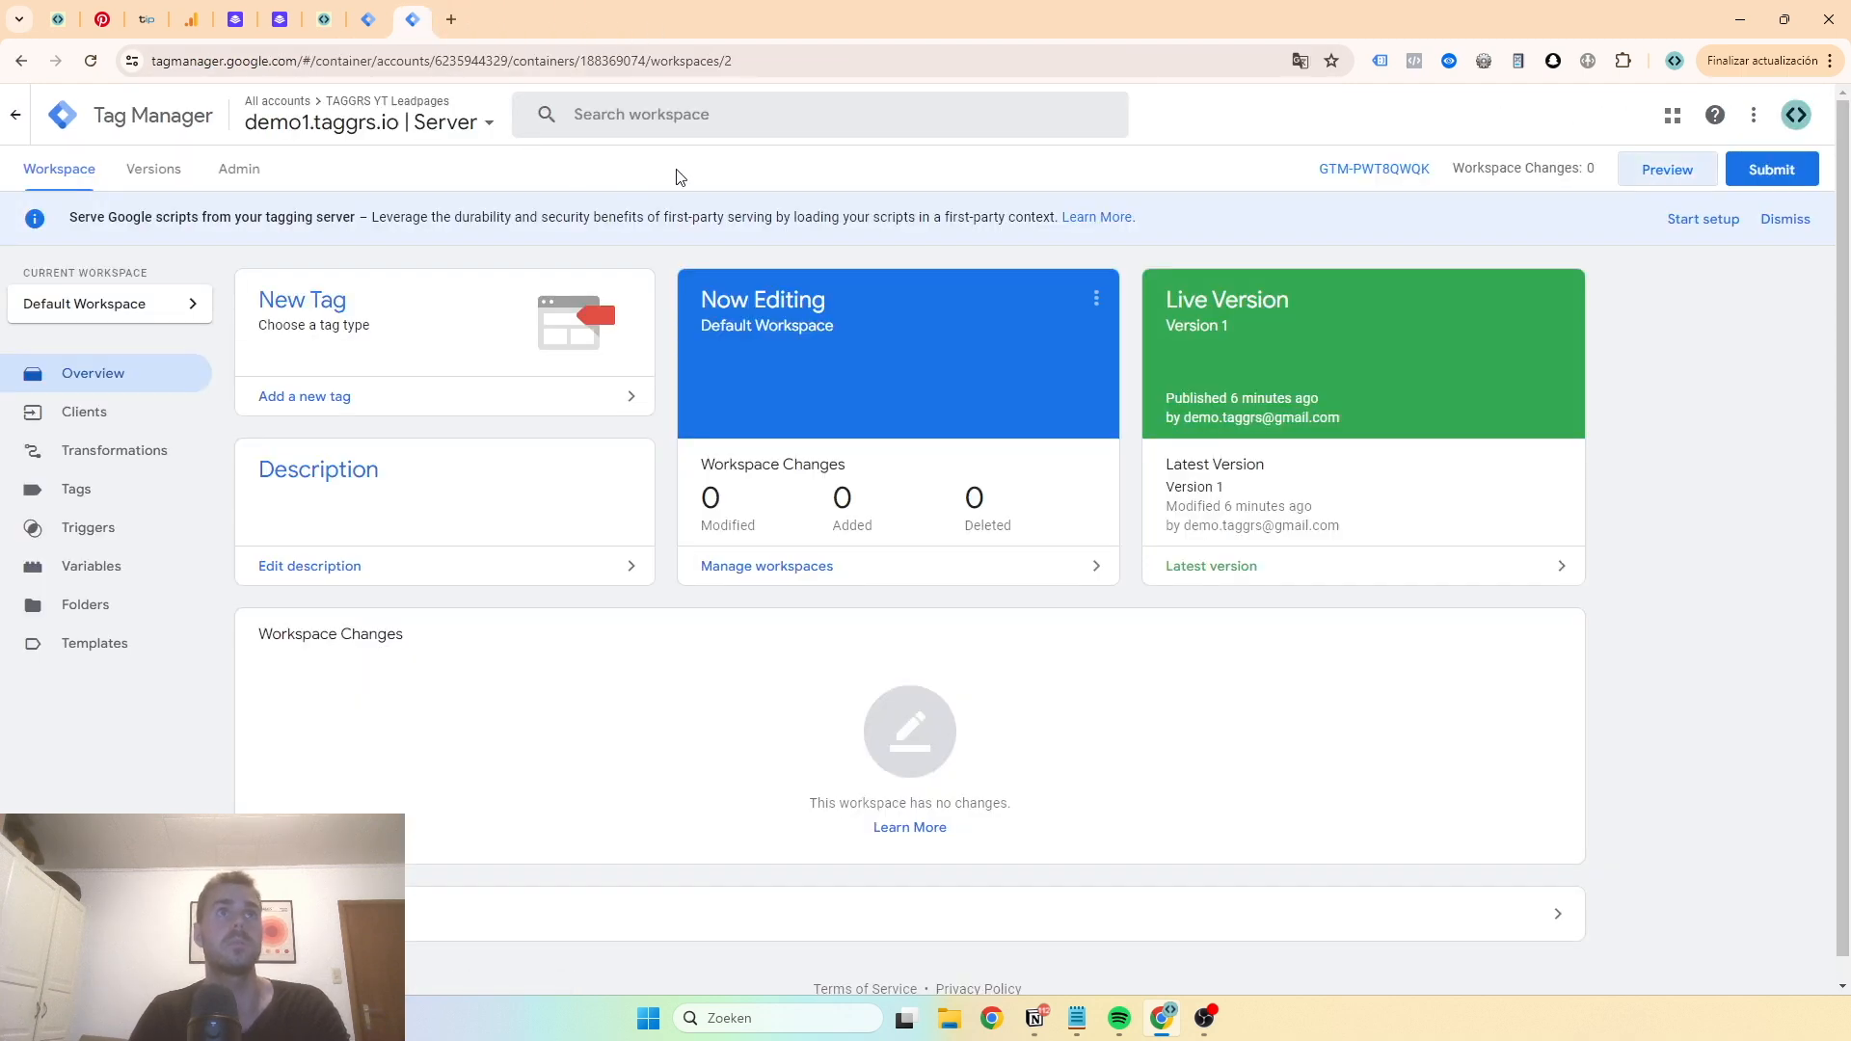
left_click(367, 19)
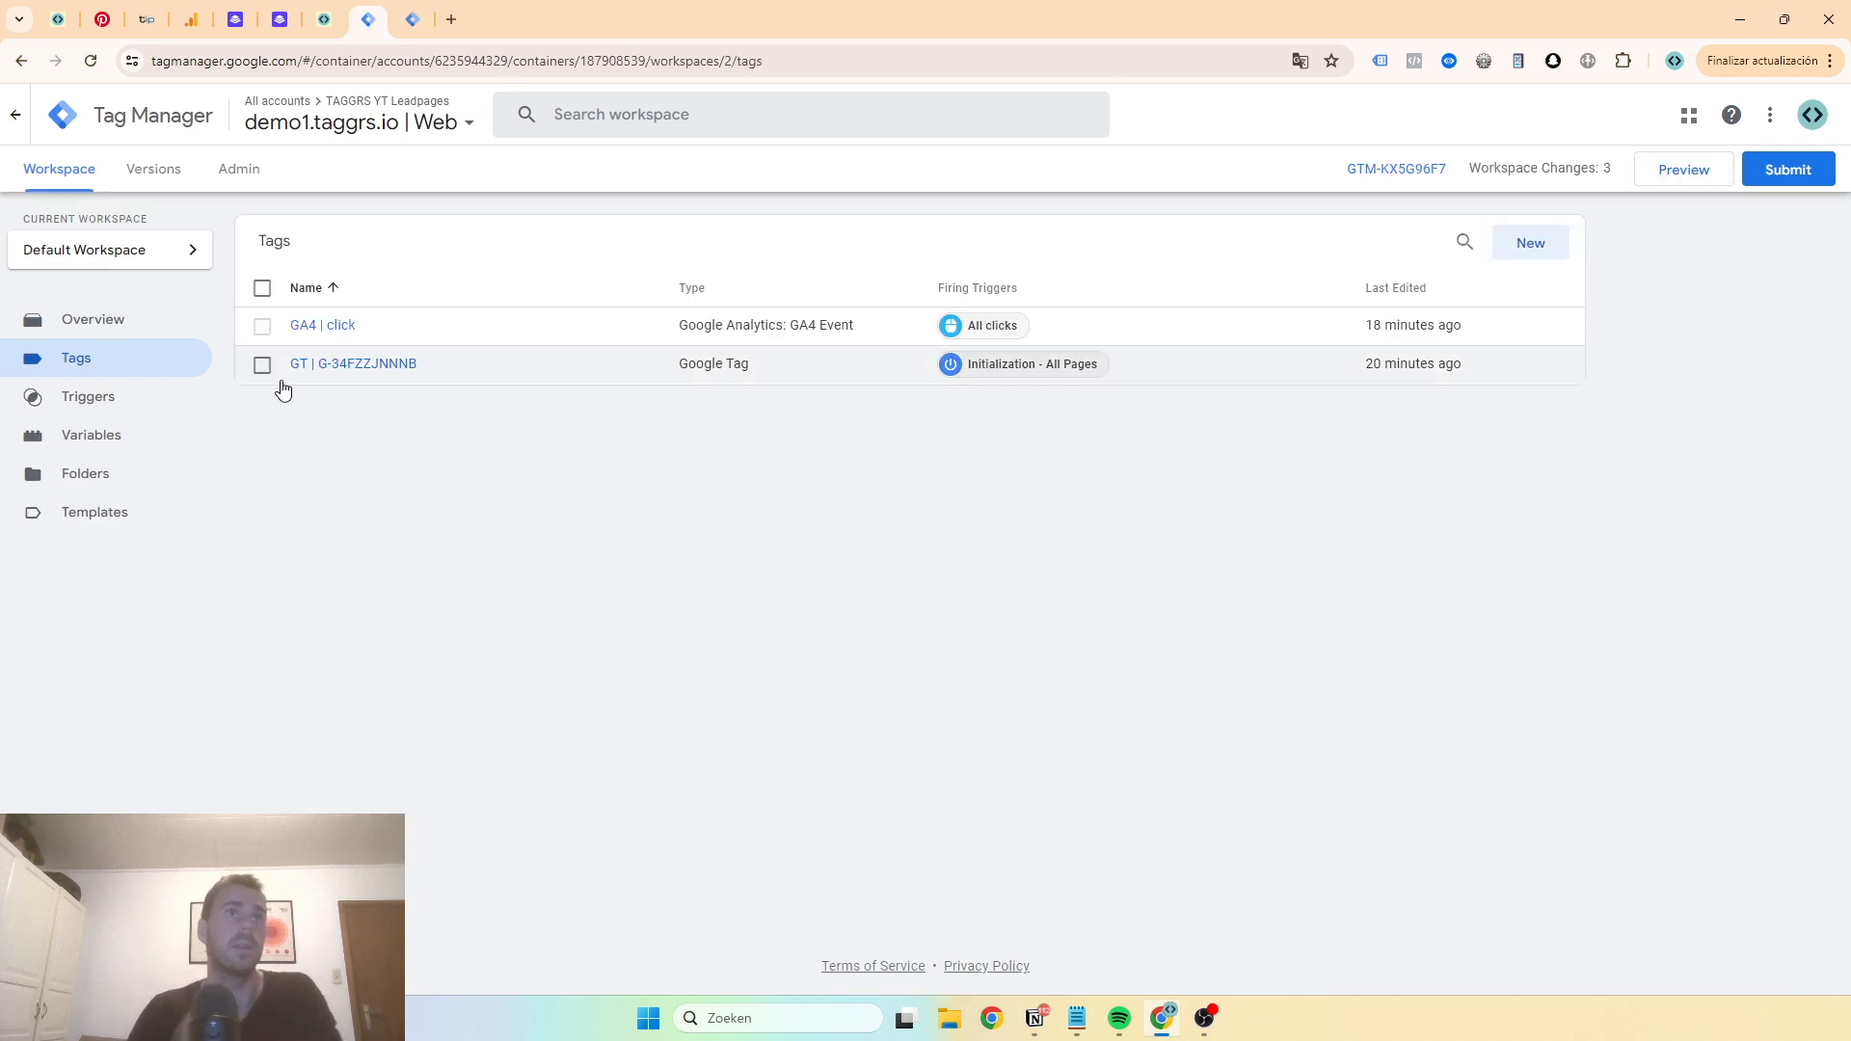
left_click(345, 366)
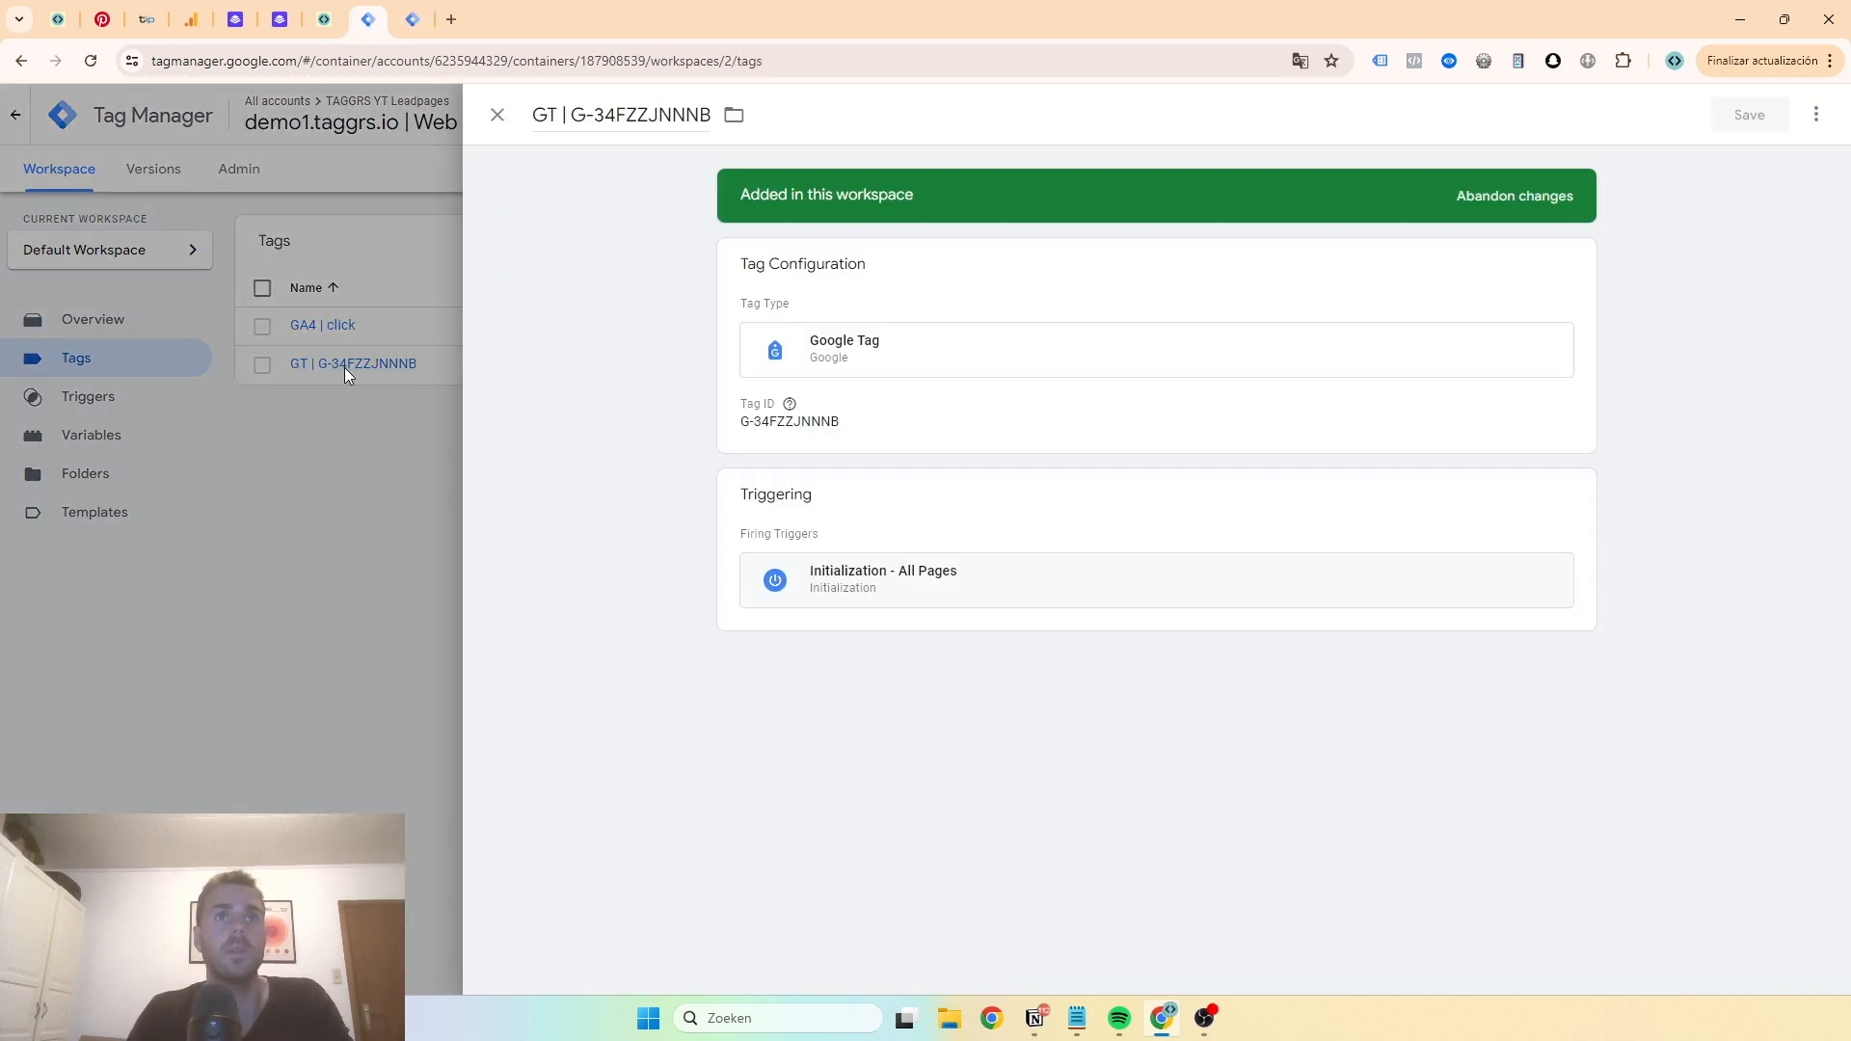
left_click(794, 442)
left_click(785, 524)
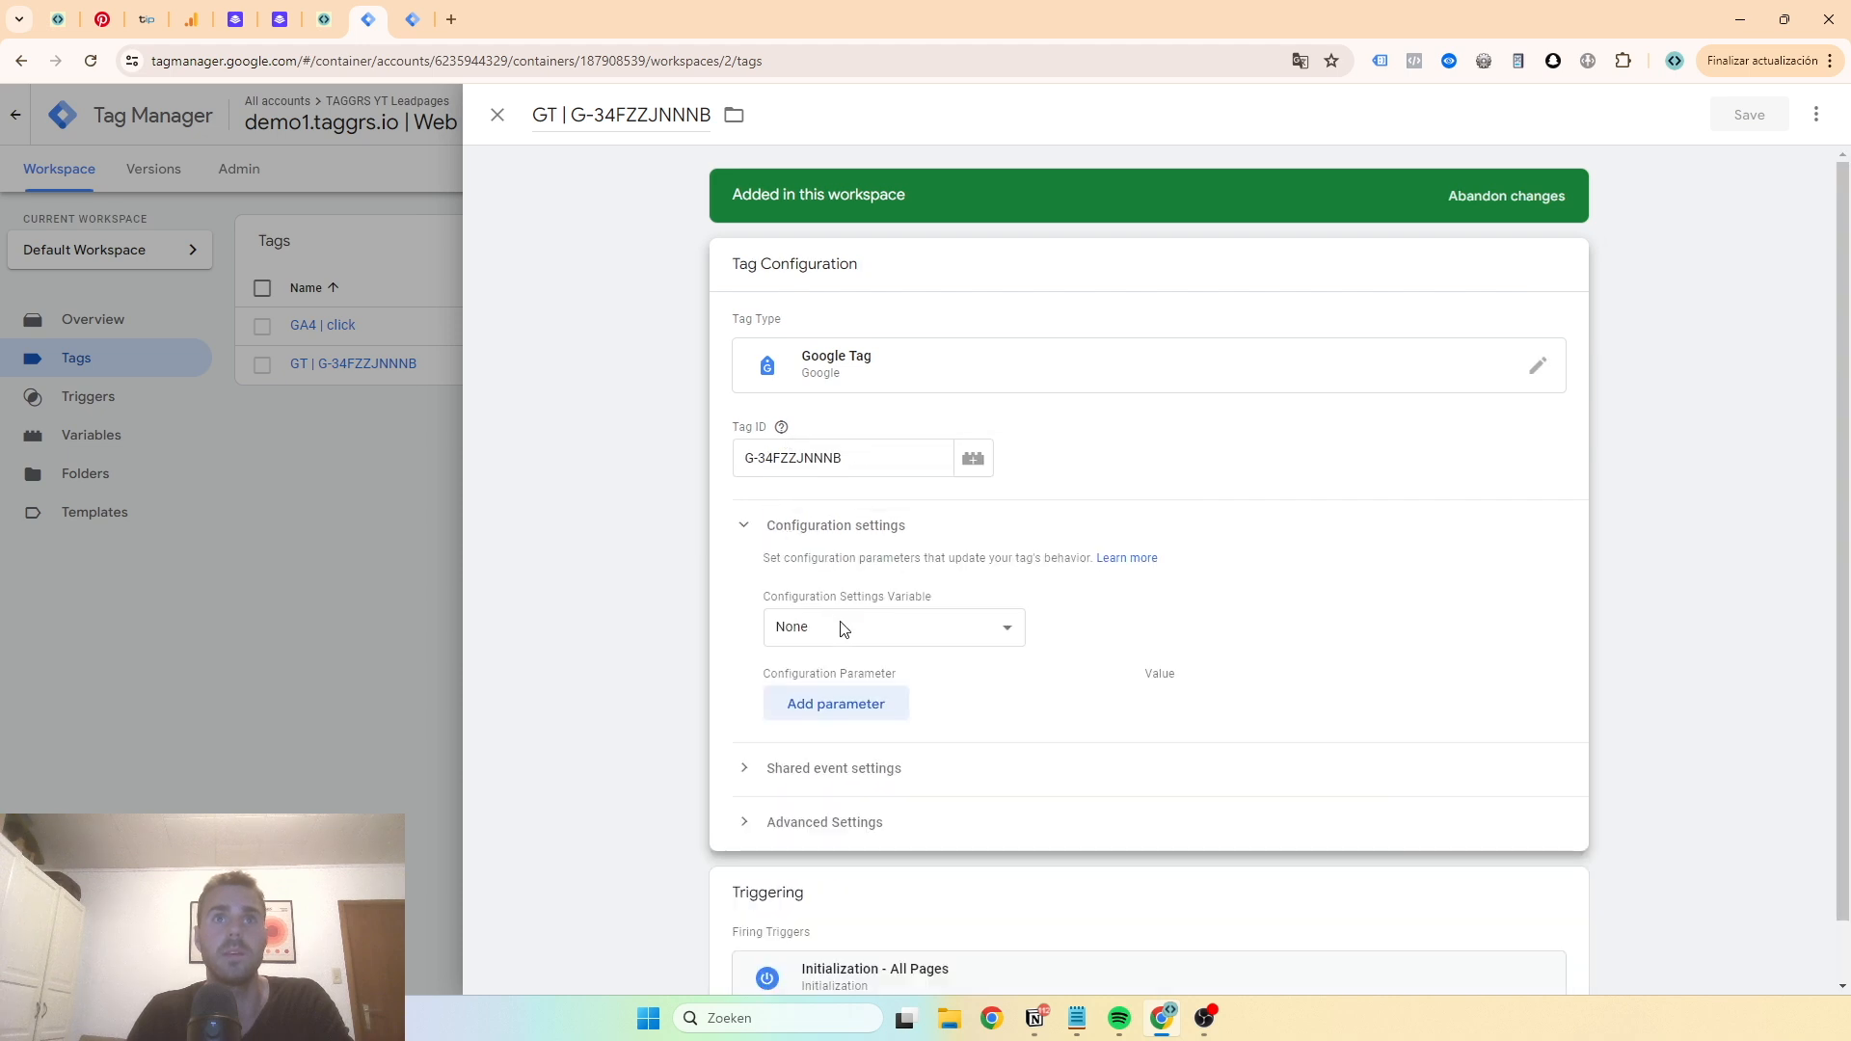
left_click(845, 687)
type("serv")
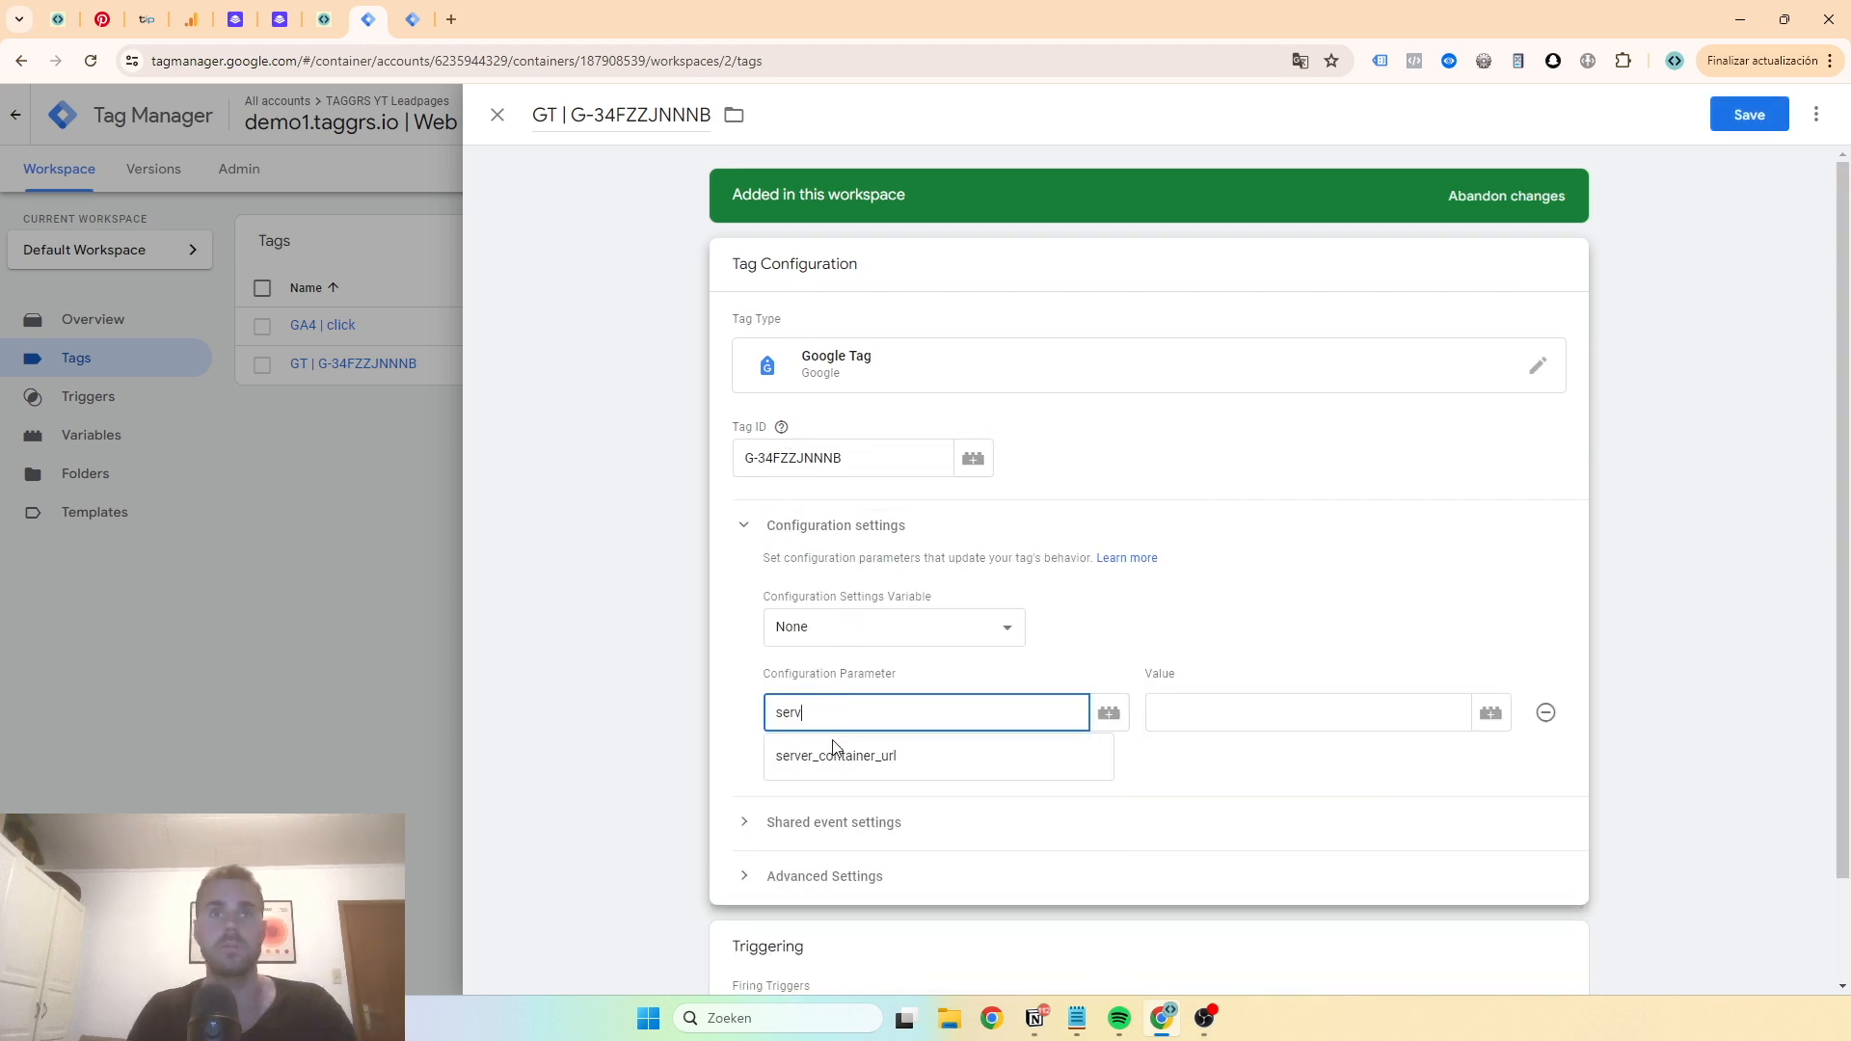
left_click(835, 754)
left_click(1203, 727)
key("super+v")
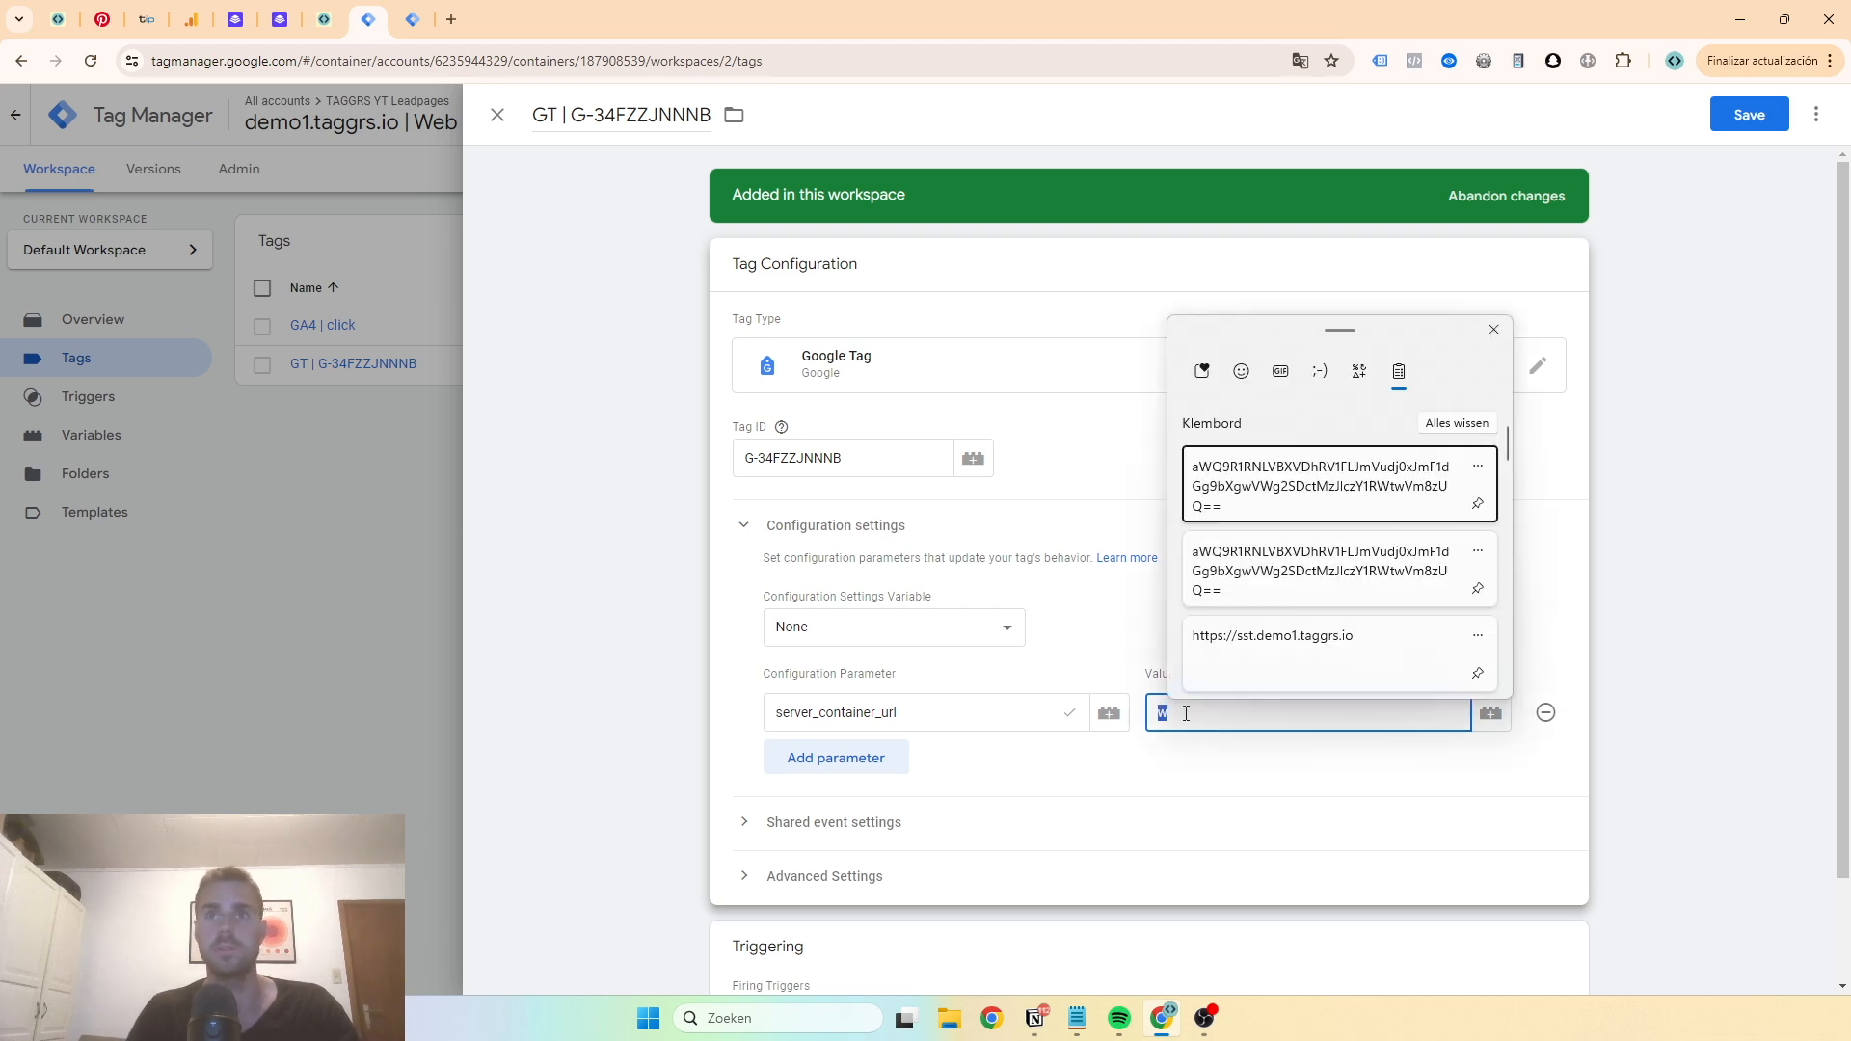
left_click(1229, 651)
left_click(1145, 722)
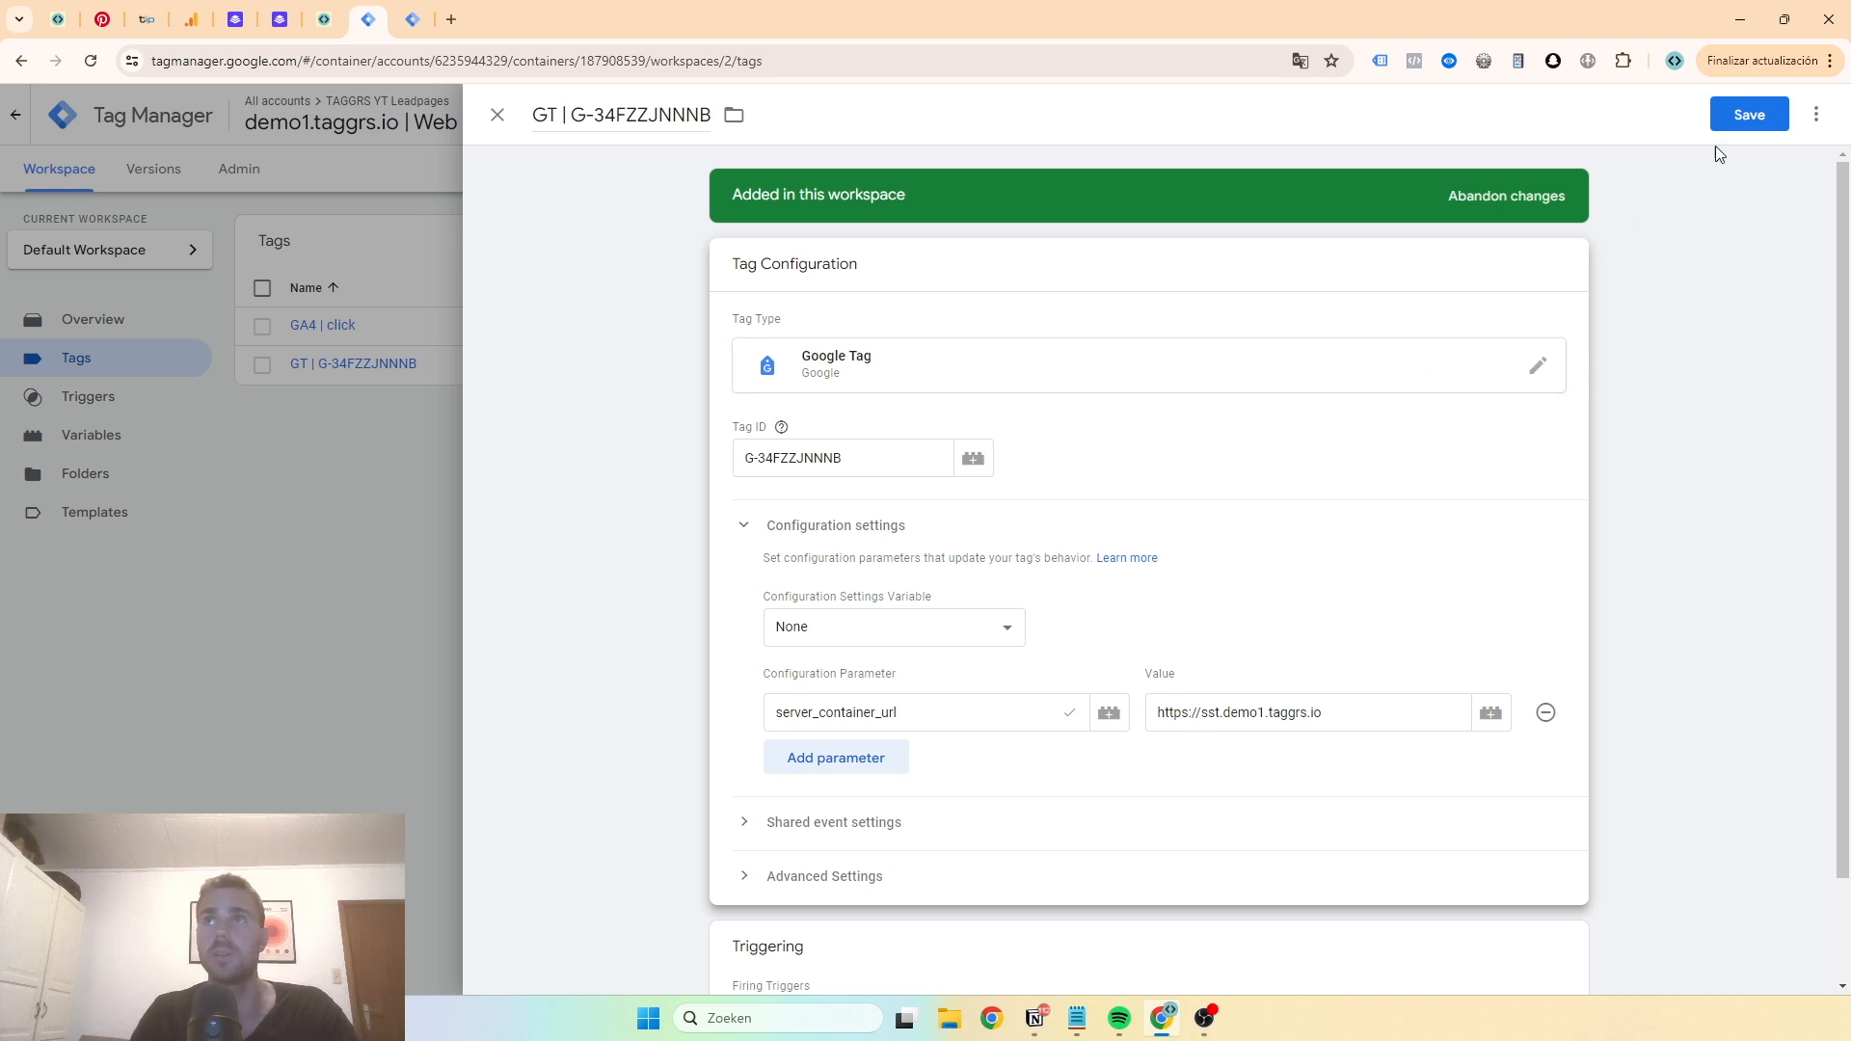
left_click(1747, 112)
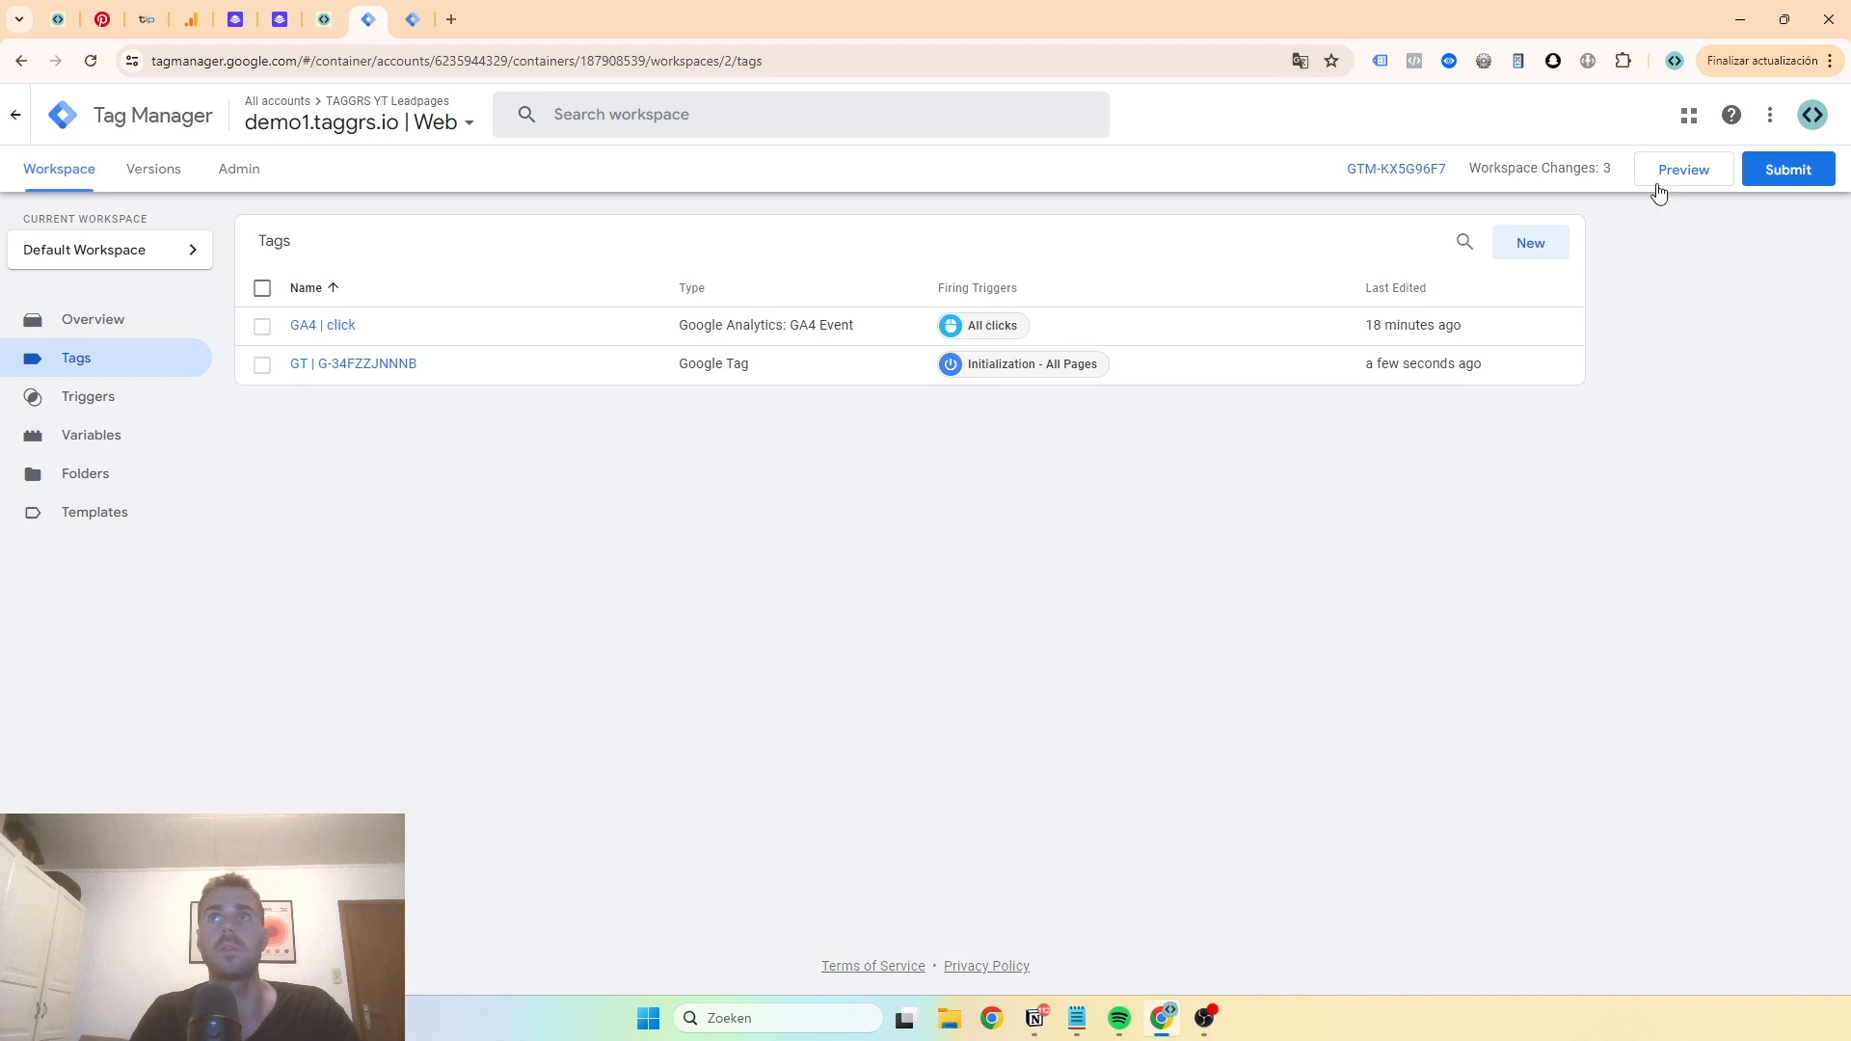
left_click(412, 19)
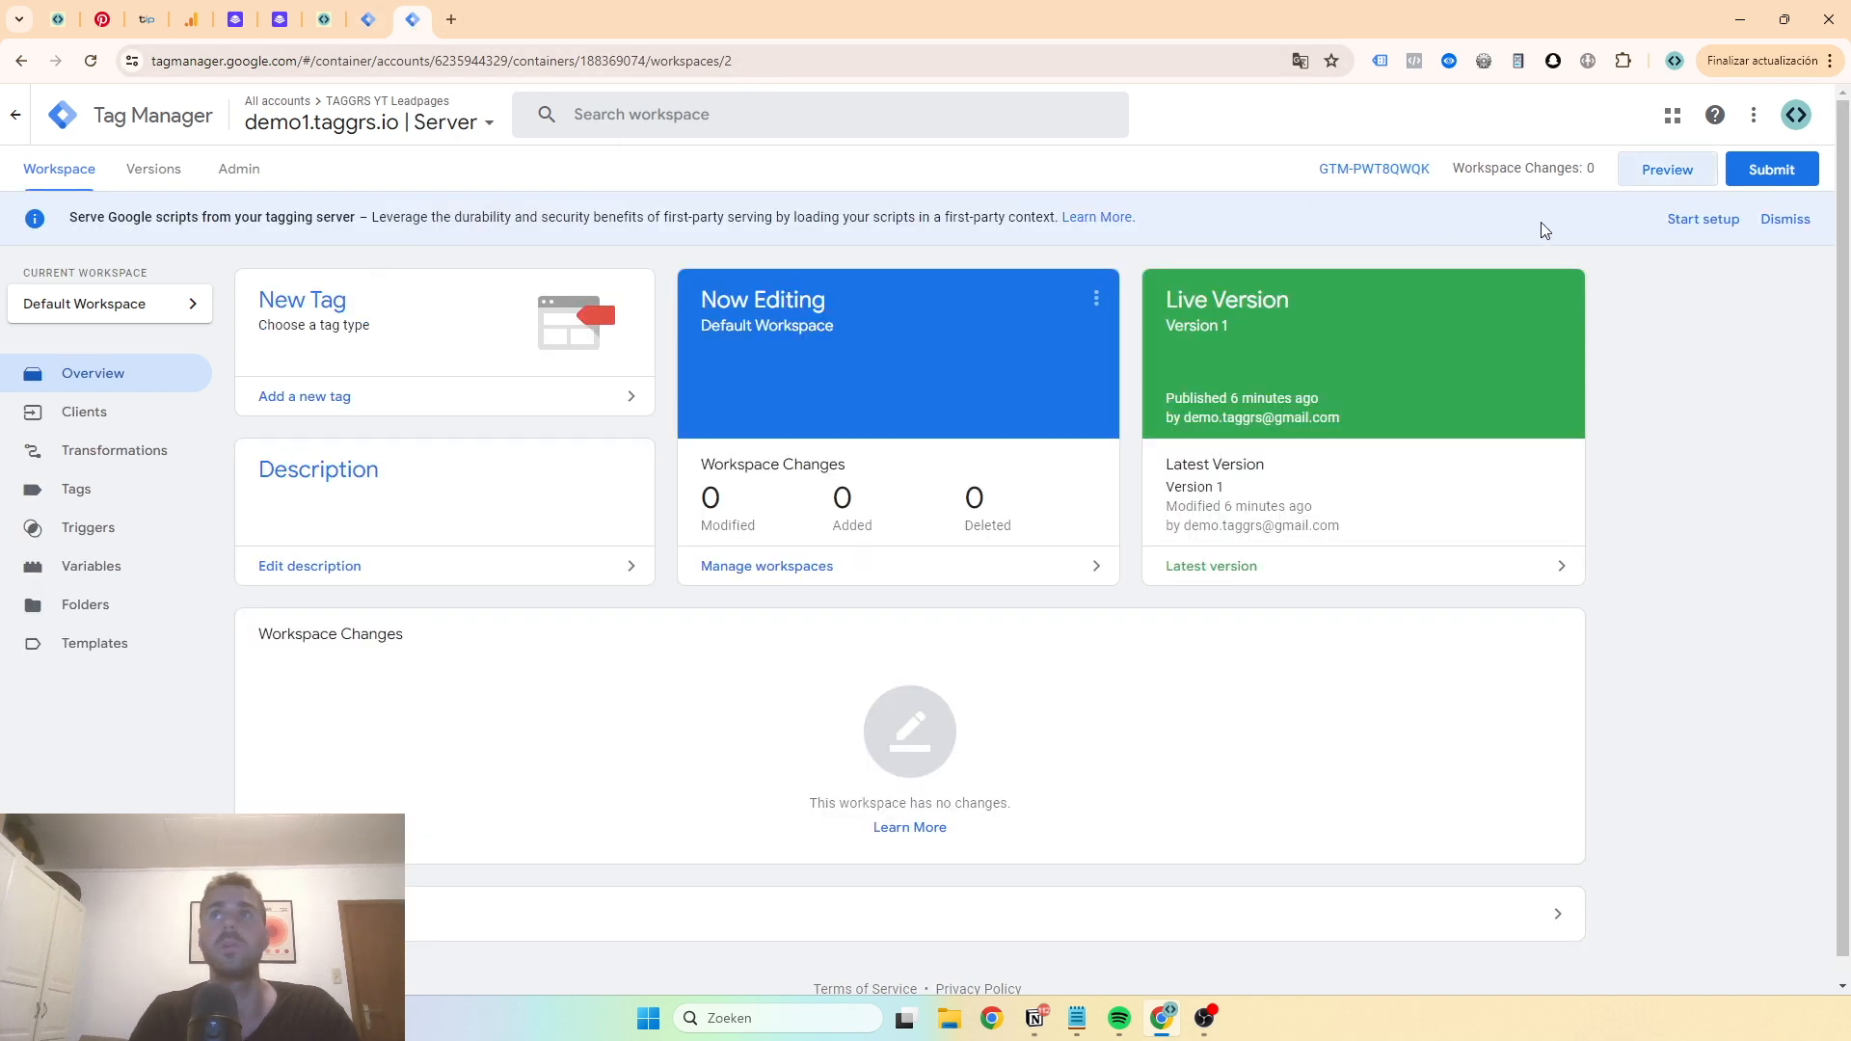
left_click(1642, 182)
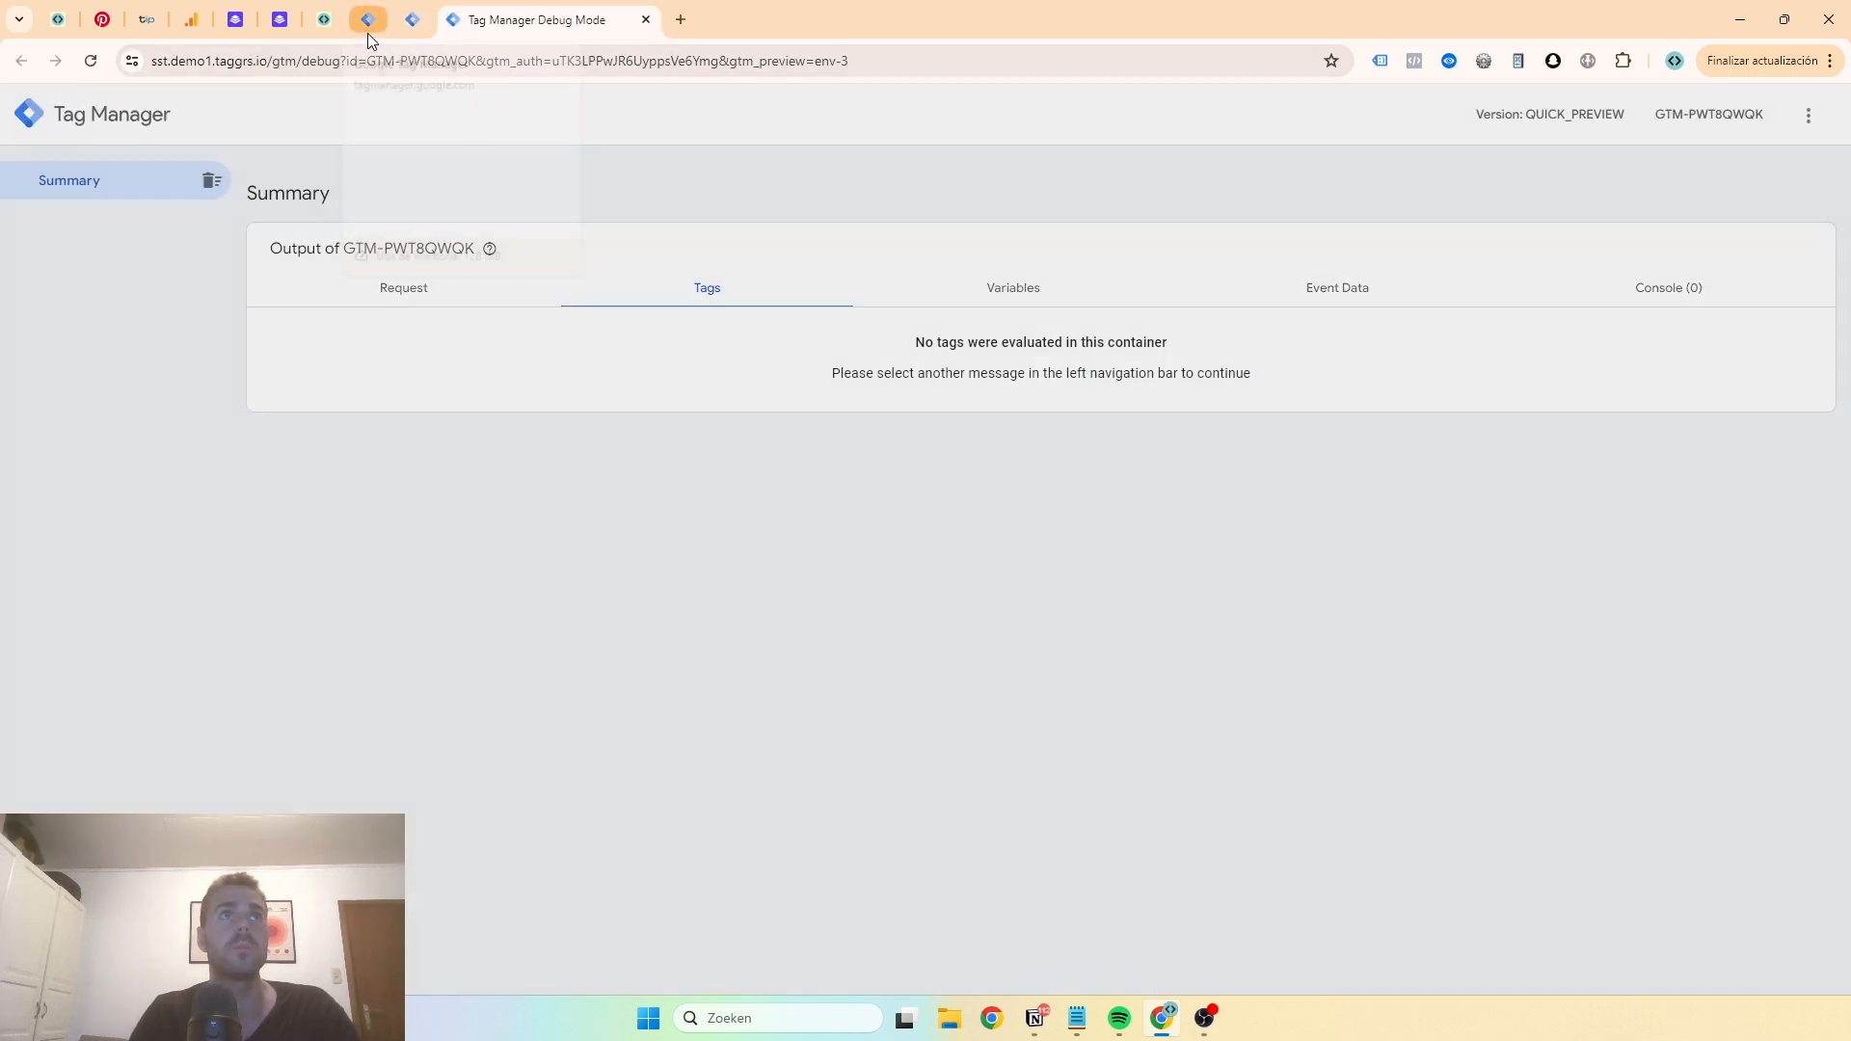
left_click(368, 33)
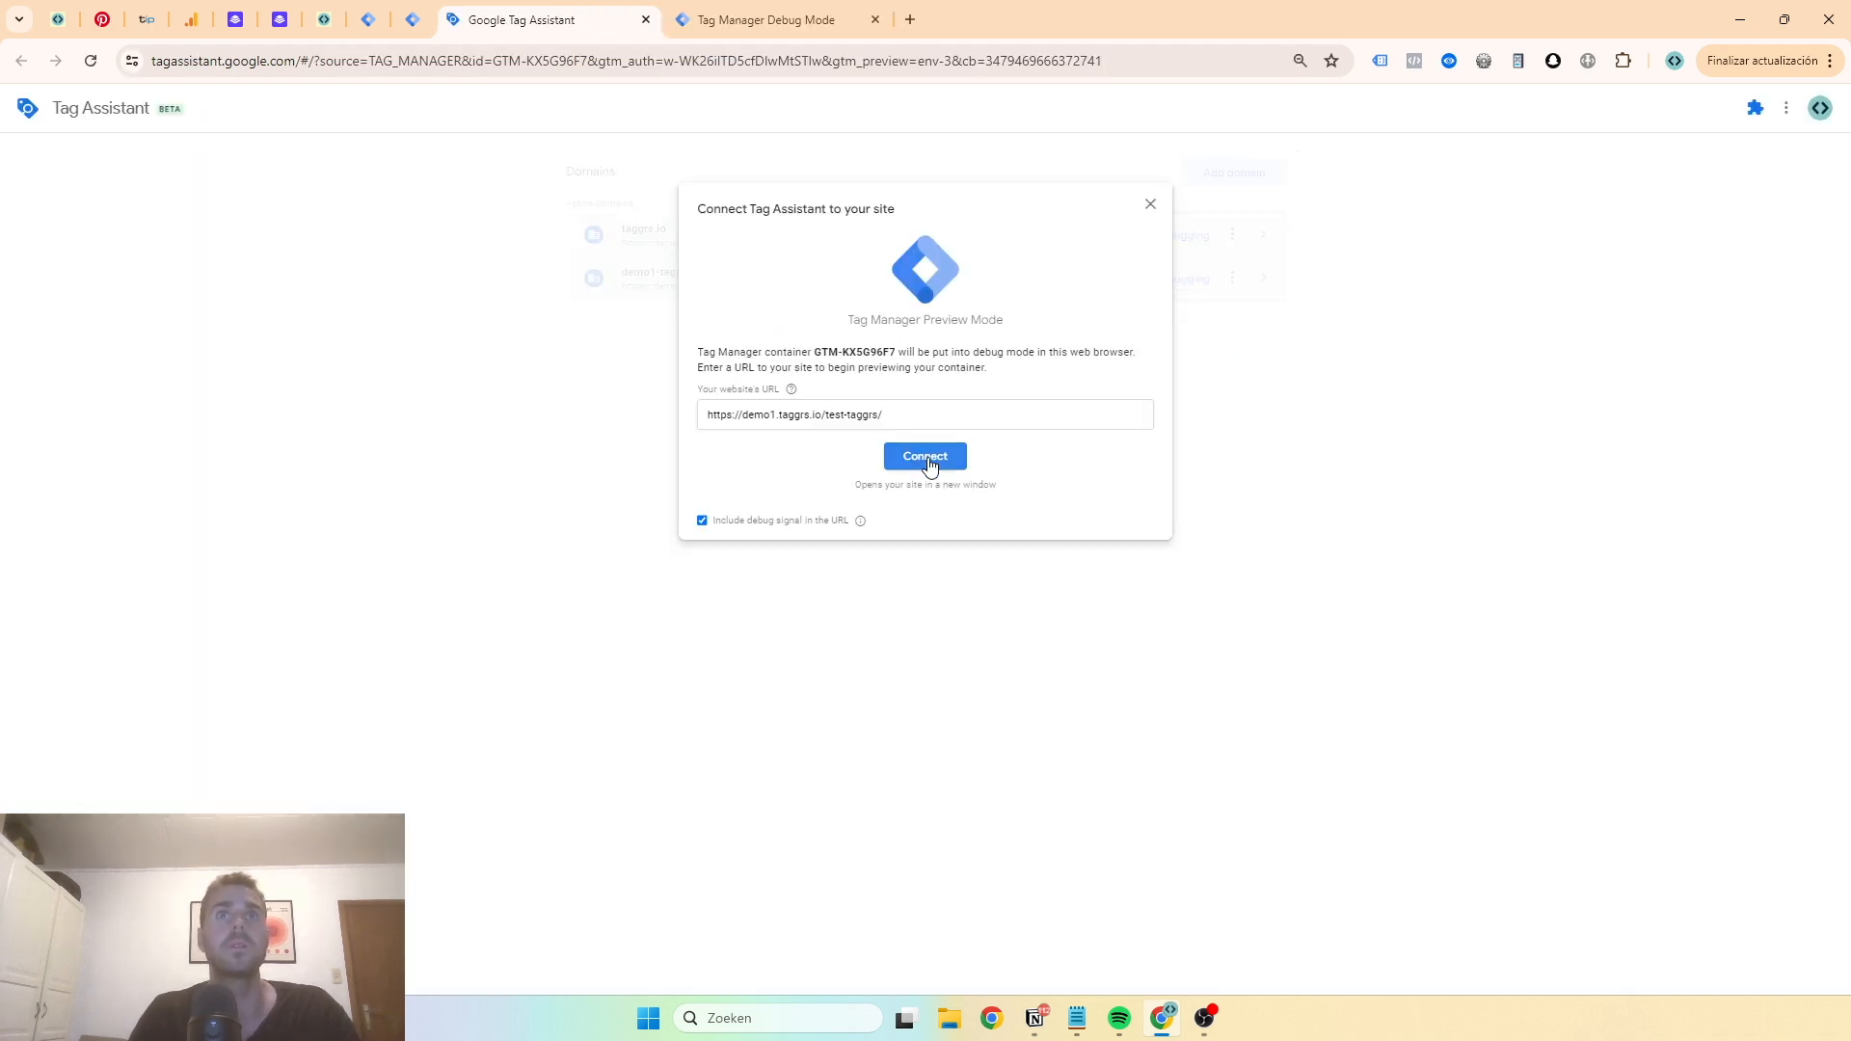
left_click(930, 464)
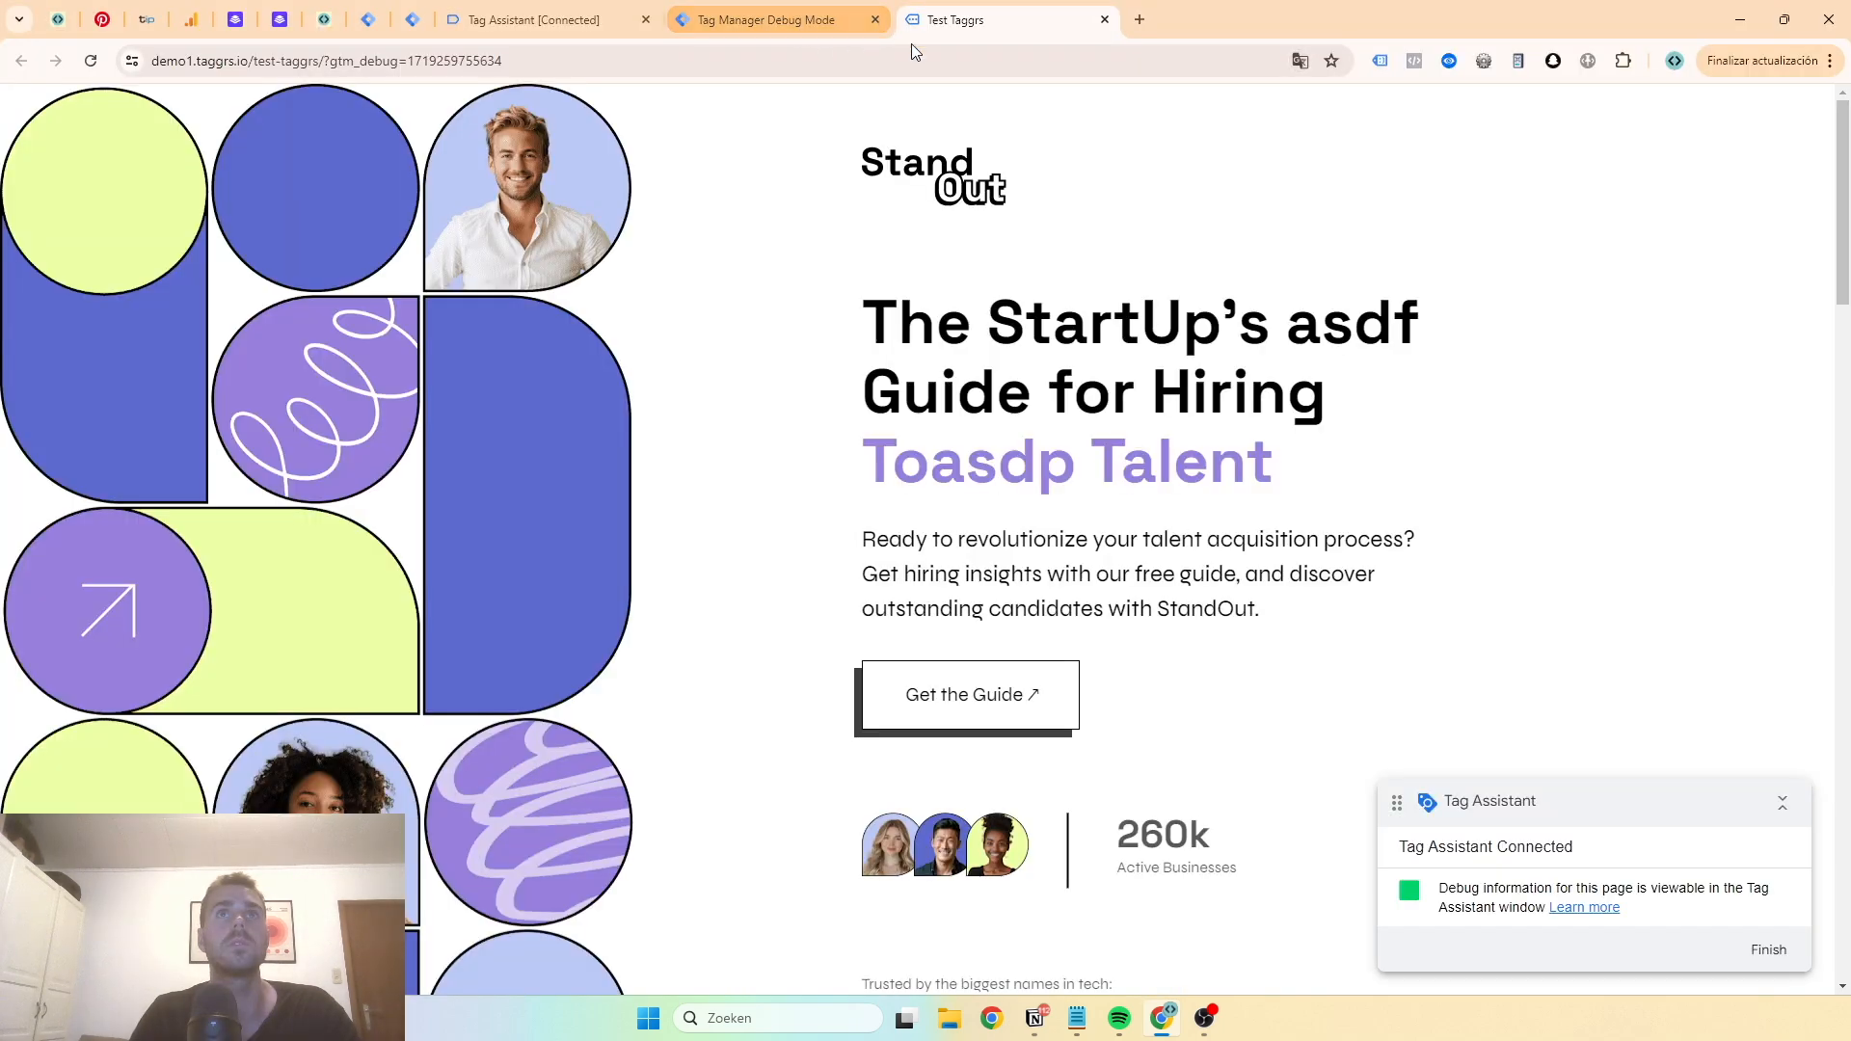
left_click(767, 20)
left_click(508, 20)
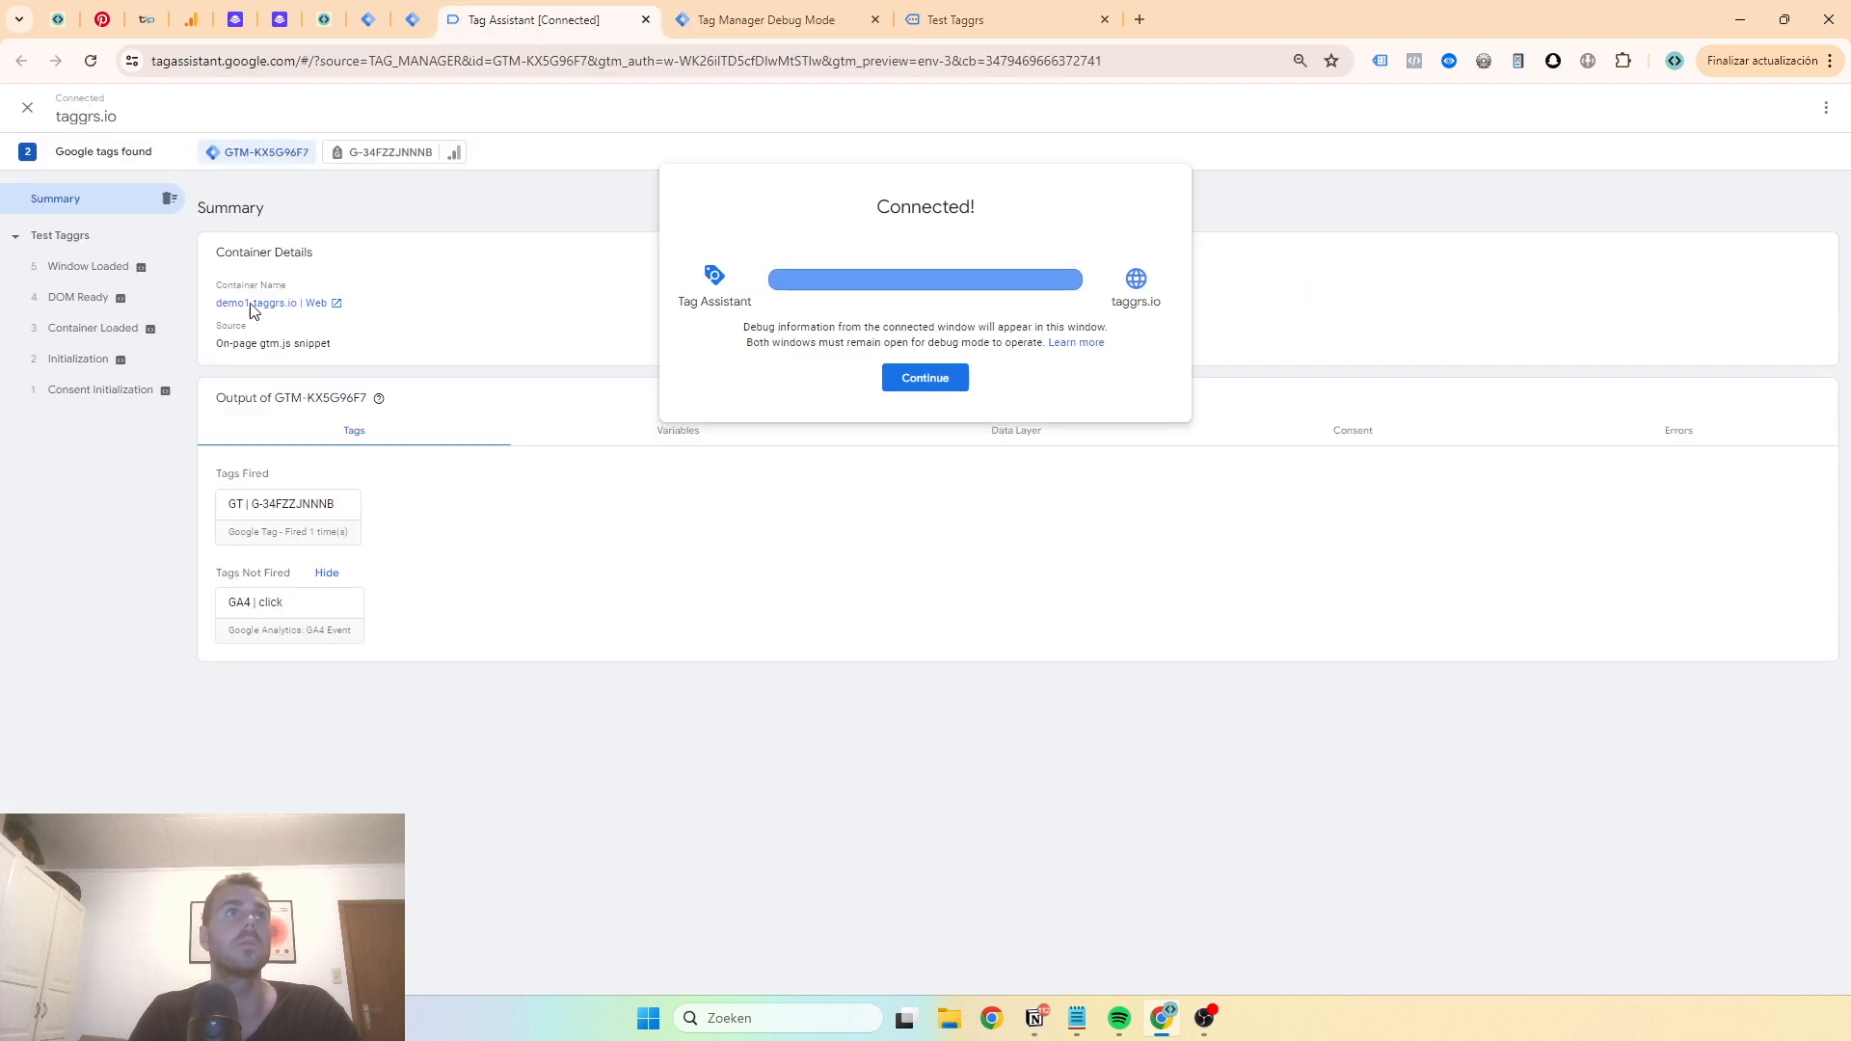
left_click(916, 376)
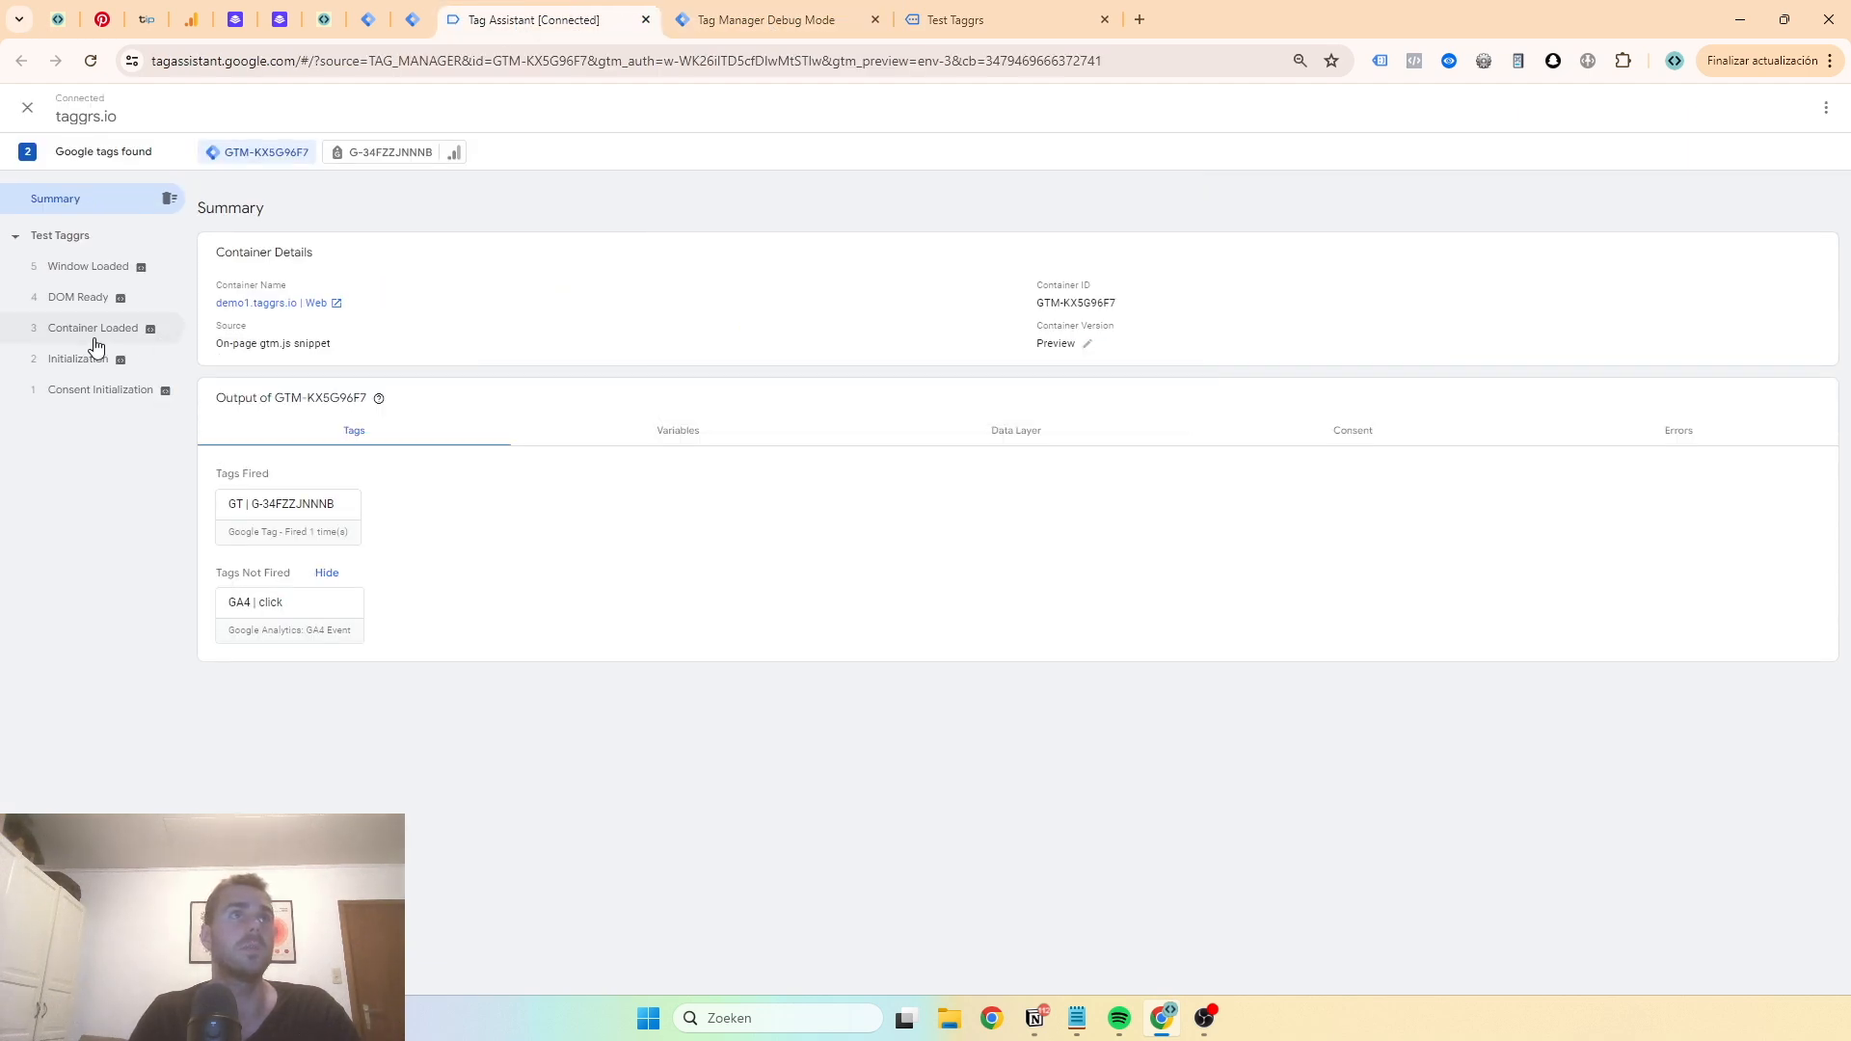
- Inspect the Google Tag's firing details and the G-34FZZJNNNB page view hit details in Tag Assistant
left_click(93, 360)
left_click(412, 294)
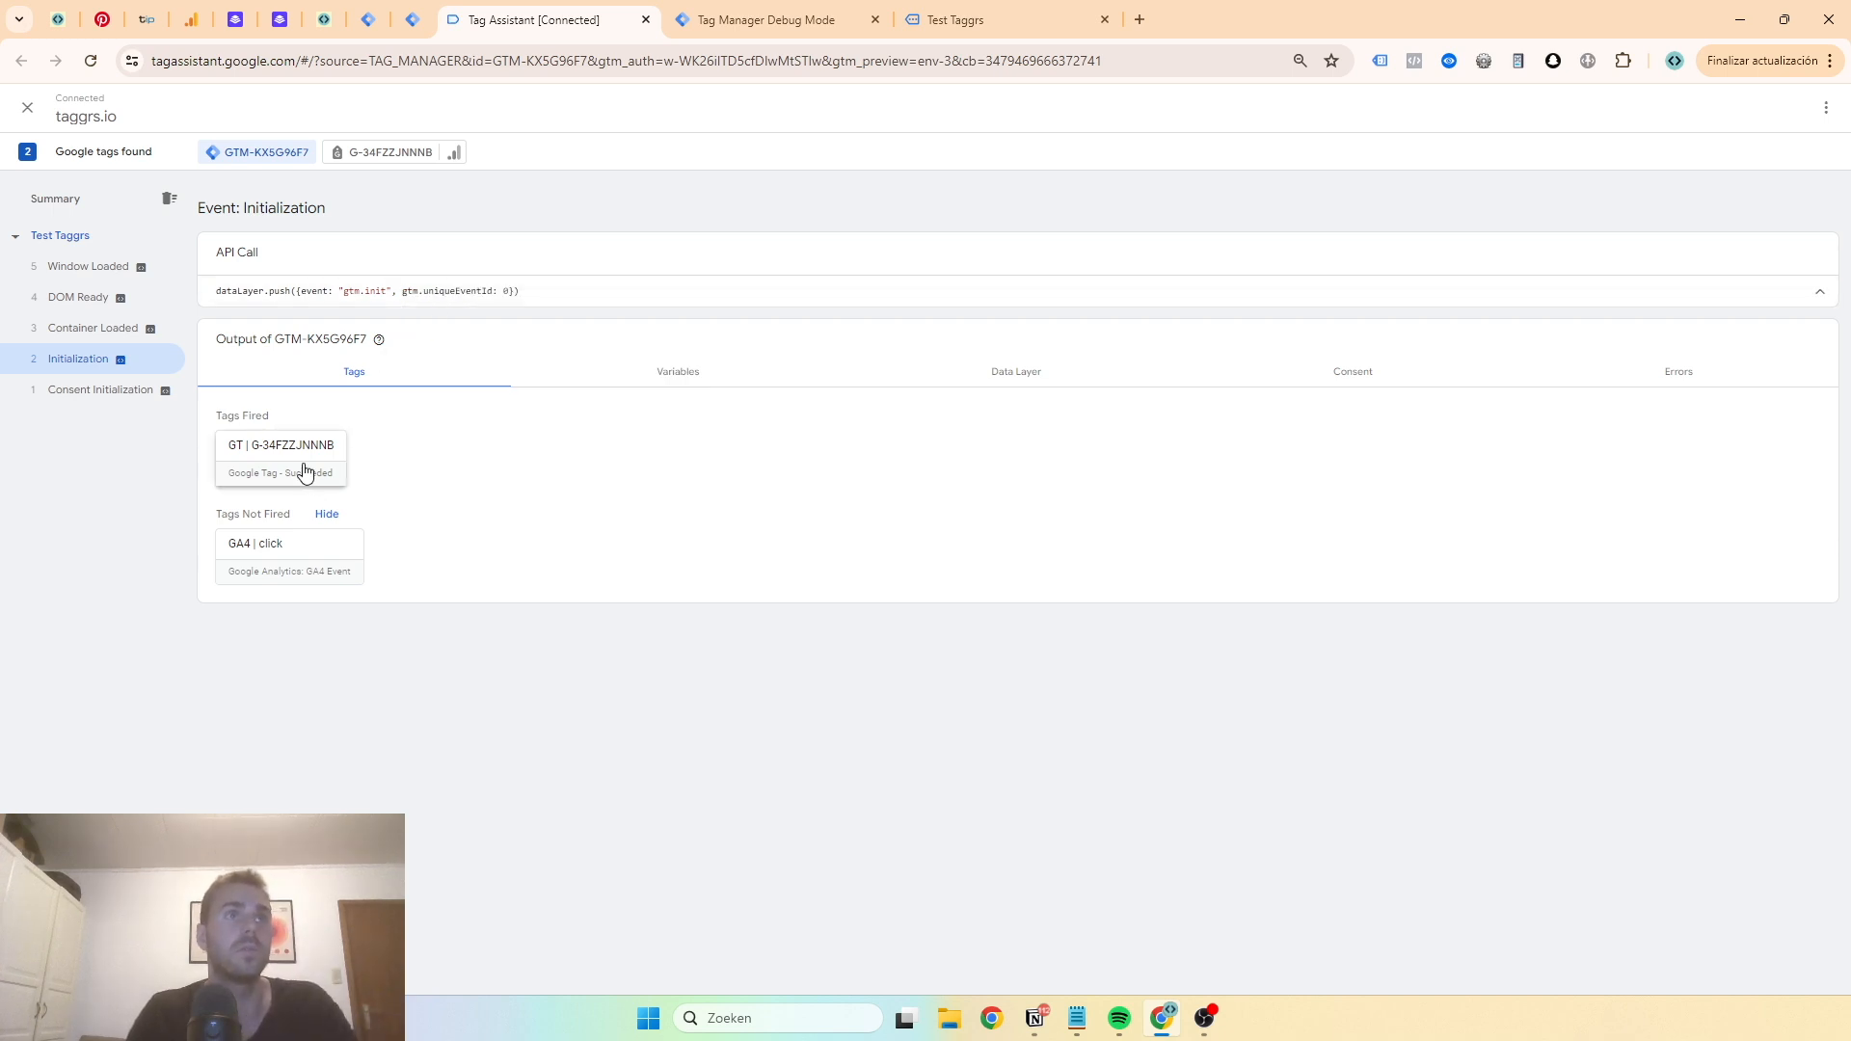
left_click(305, 473)
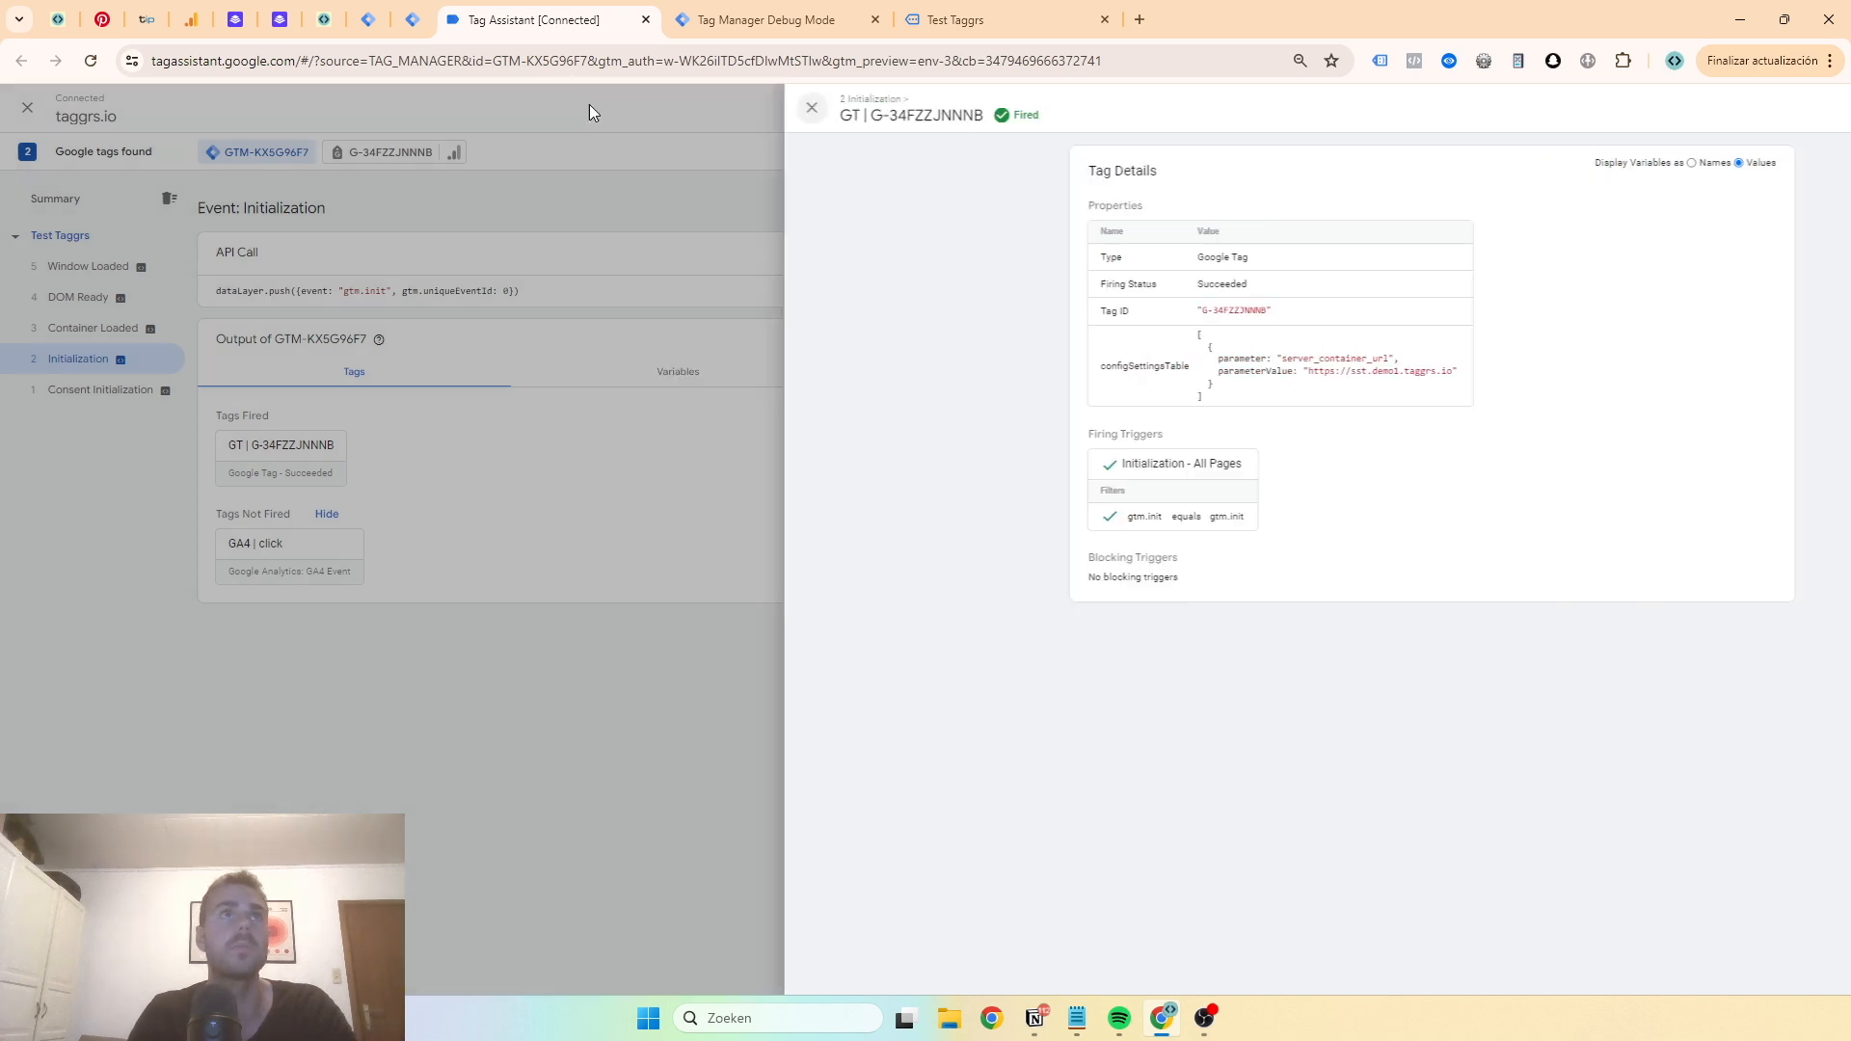
left_click(582, 107)
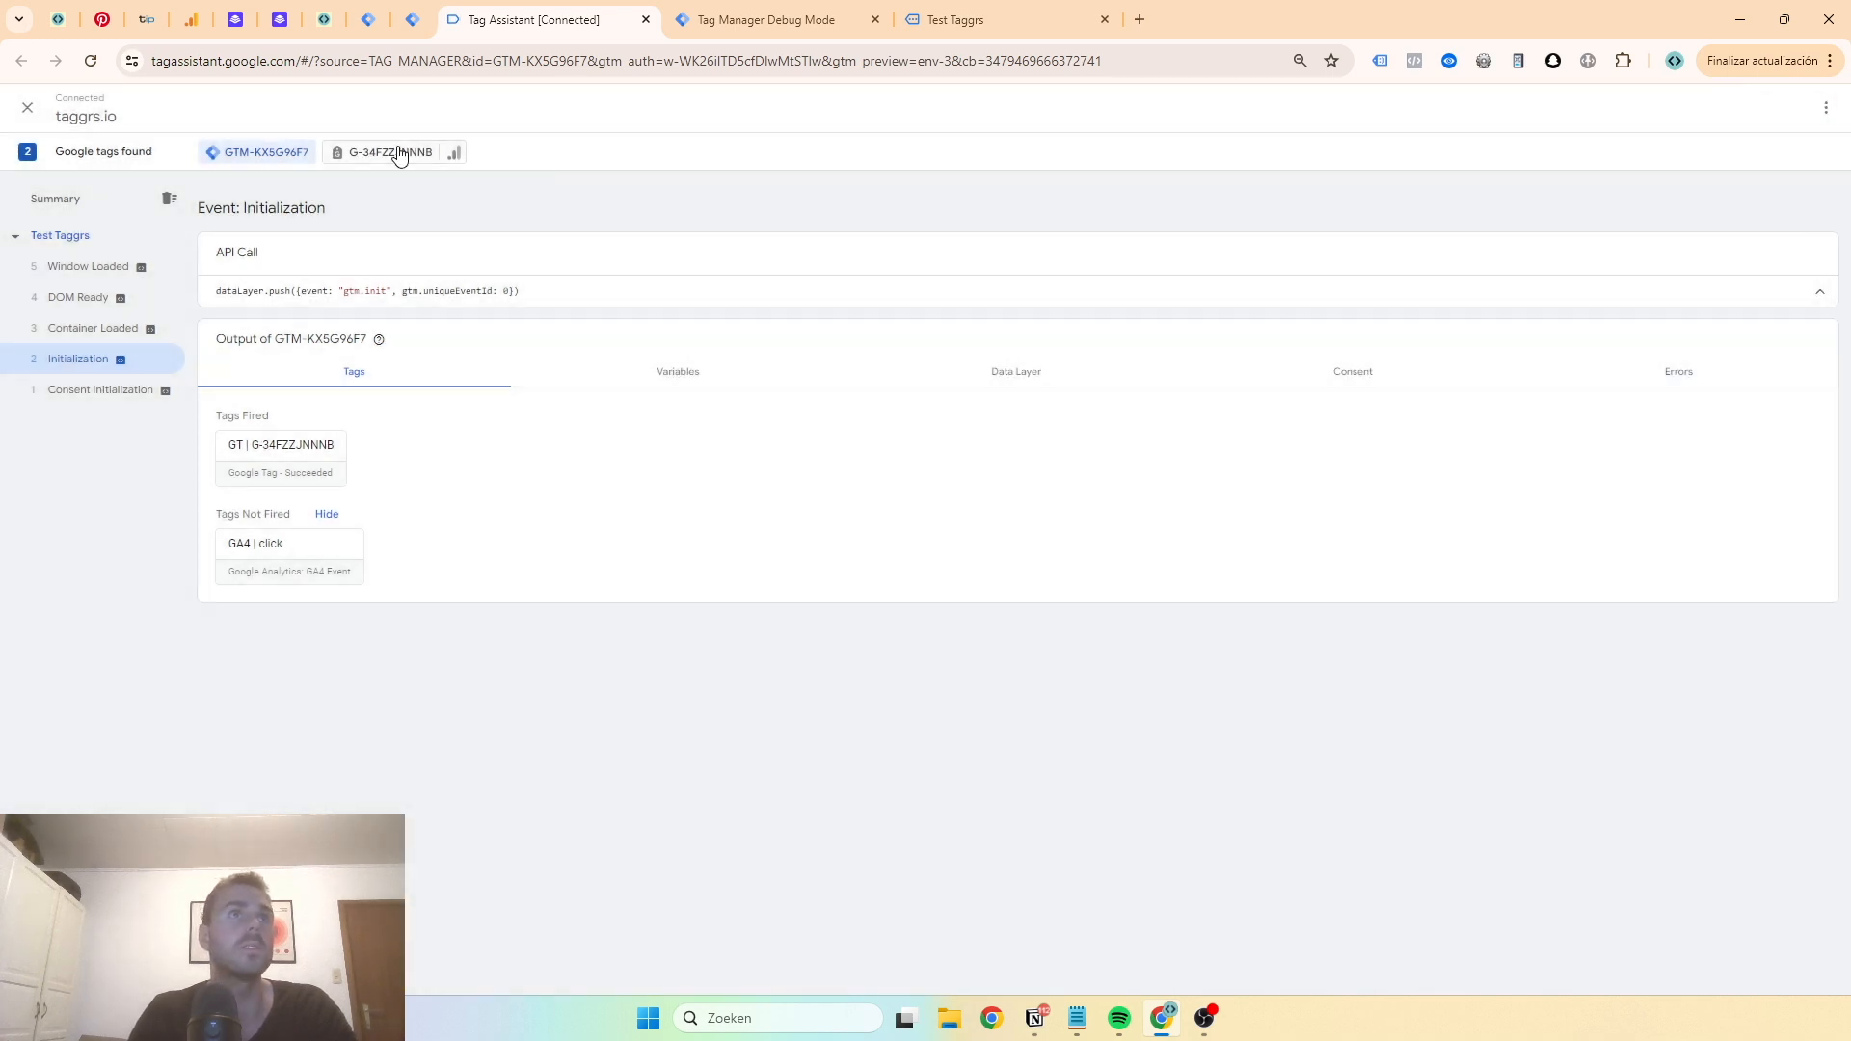
left_click(386, 152)
left_click(109, 364)
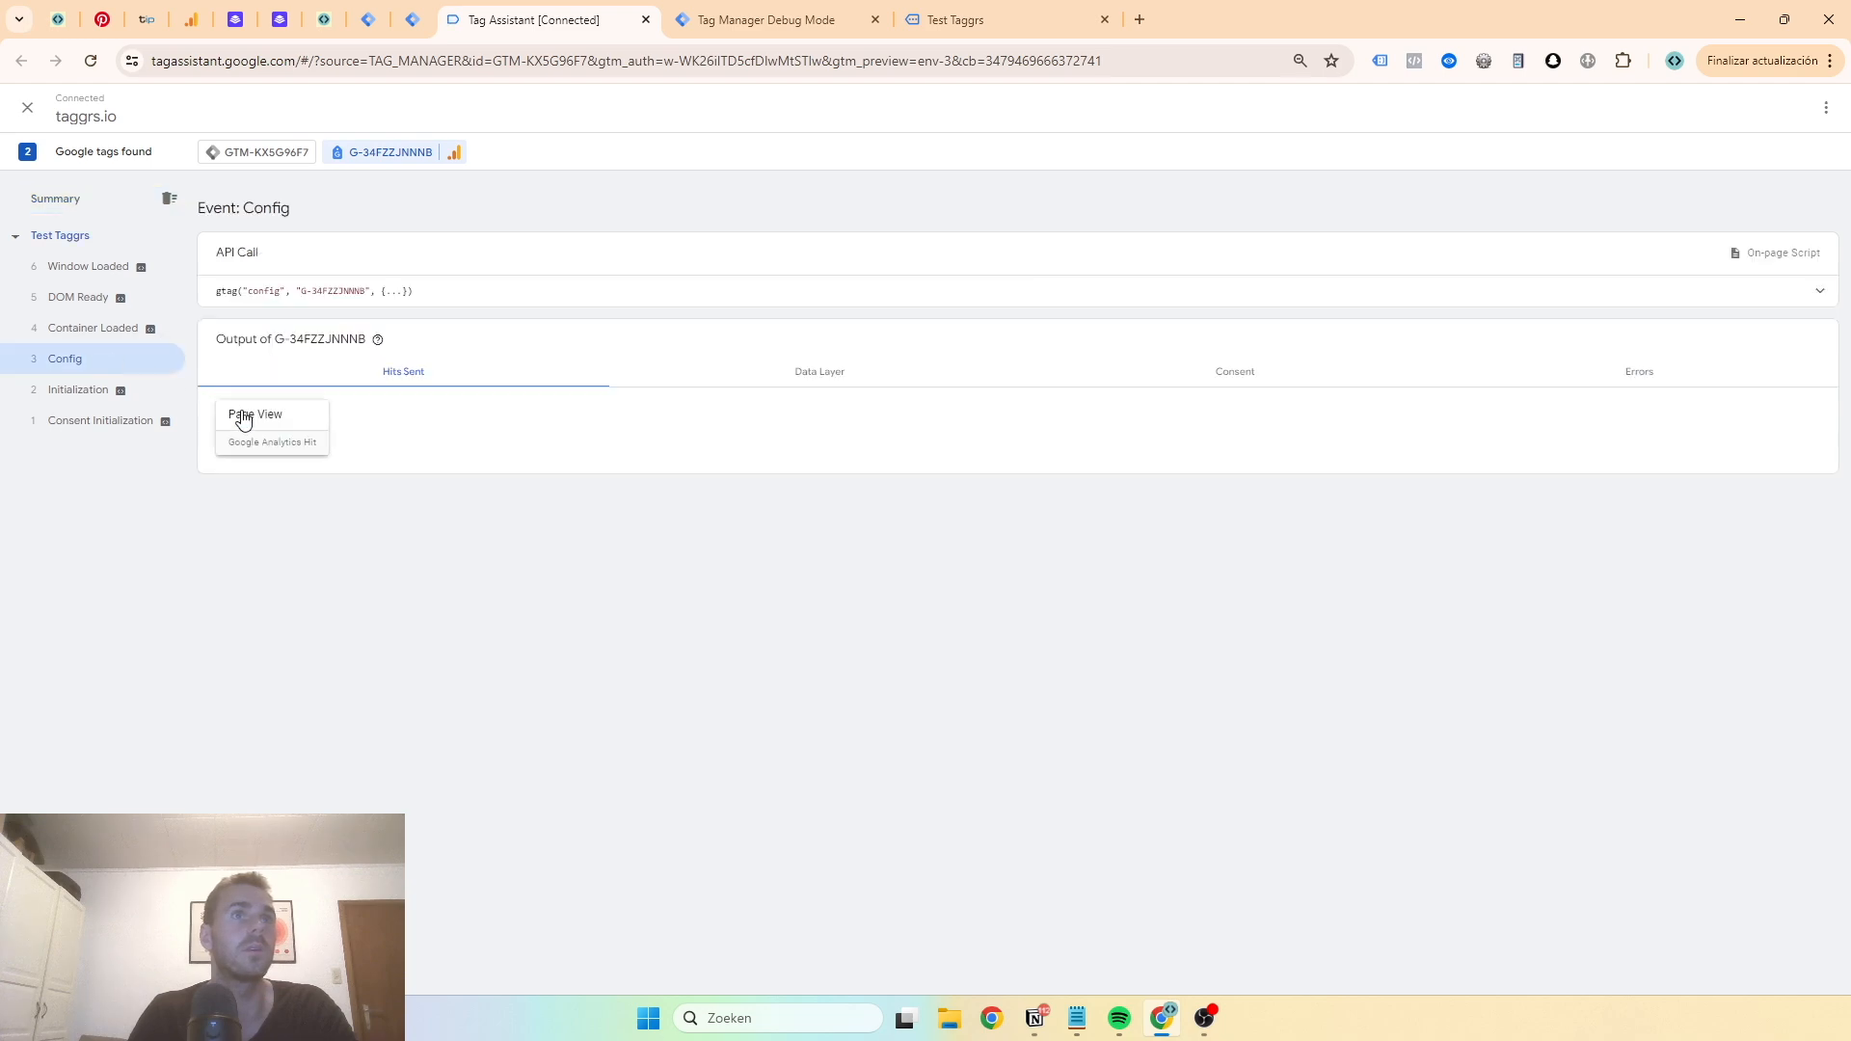
left_click(270, 445)
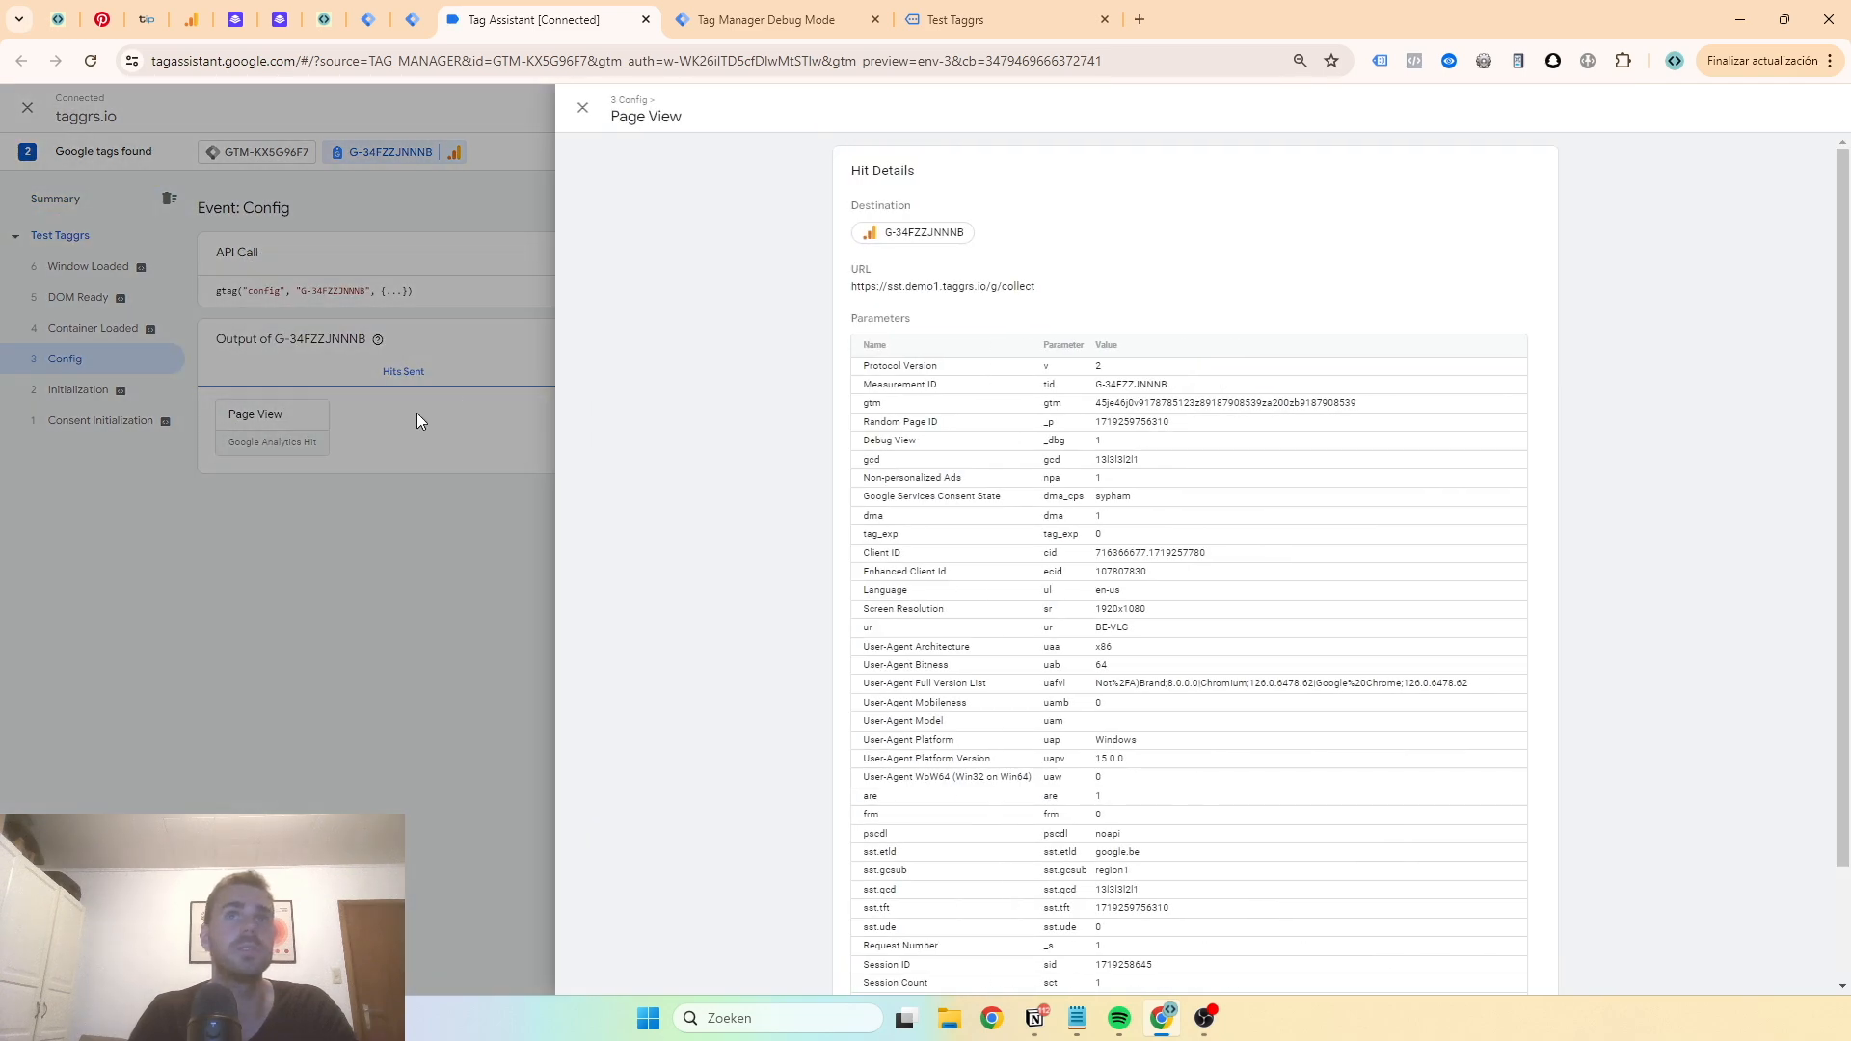
triple_click(942, 288)
scroll(918, 301, "down", 2)
scroll(769, 206, "up", 2)
- Examine the page_view request's tags and event data in the server container's debug view
left_click(739, 19)
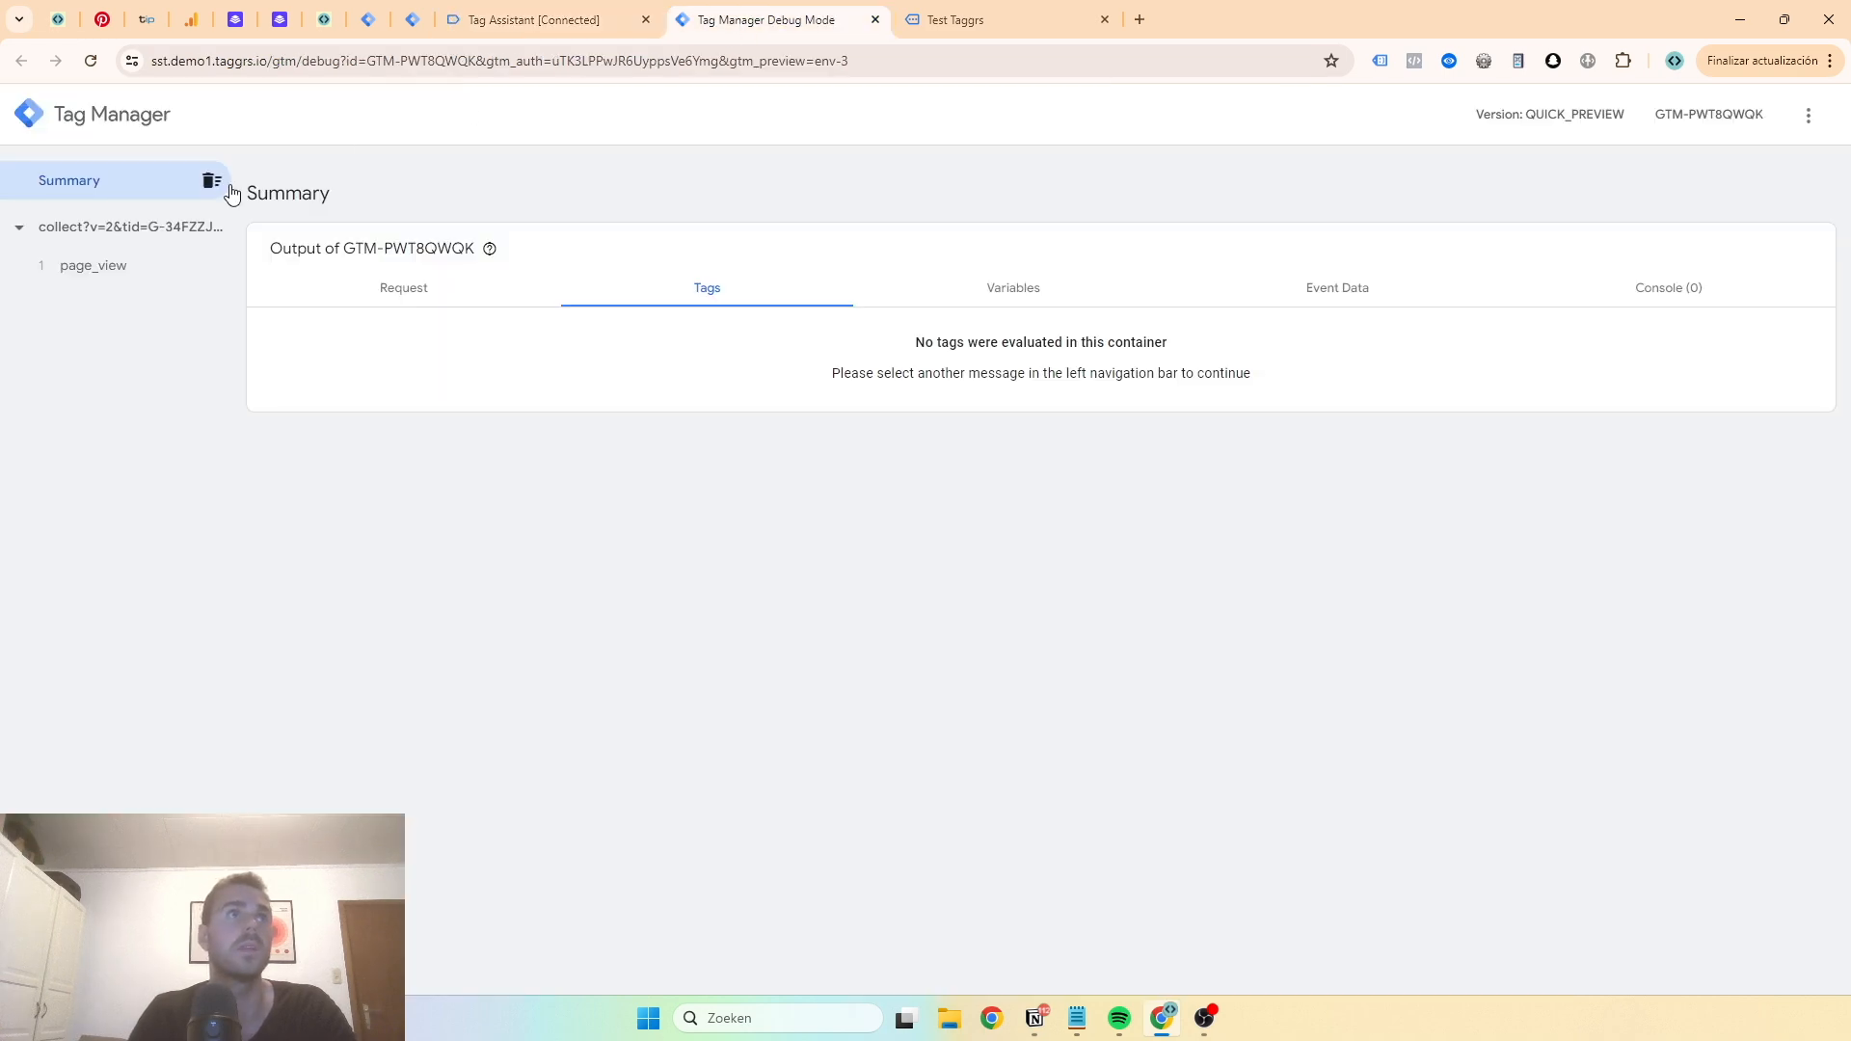
left_click(130, 265)
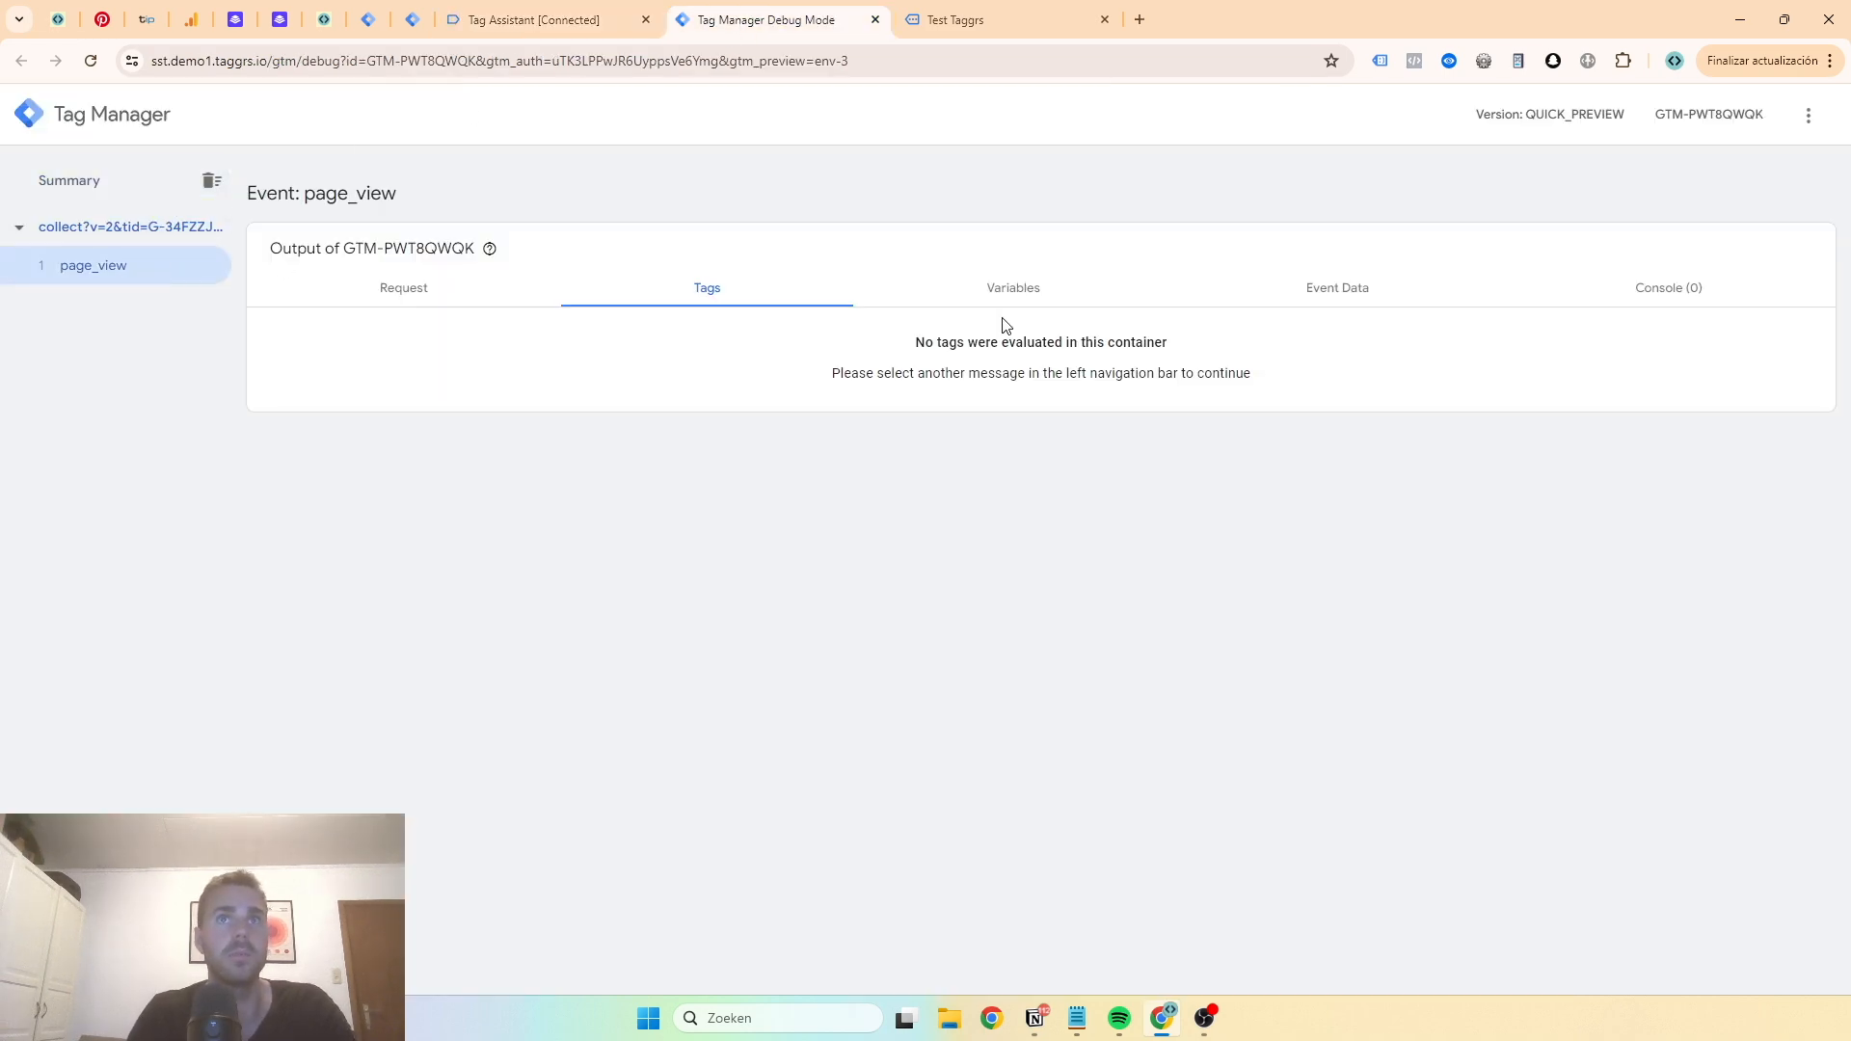
left_click(1296, 285)
scroll(575, 467, "down", 3)
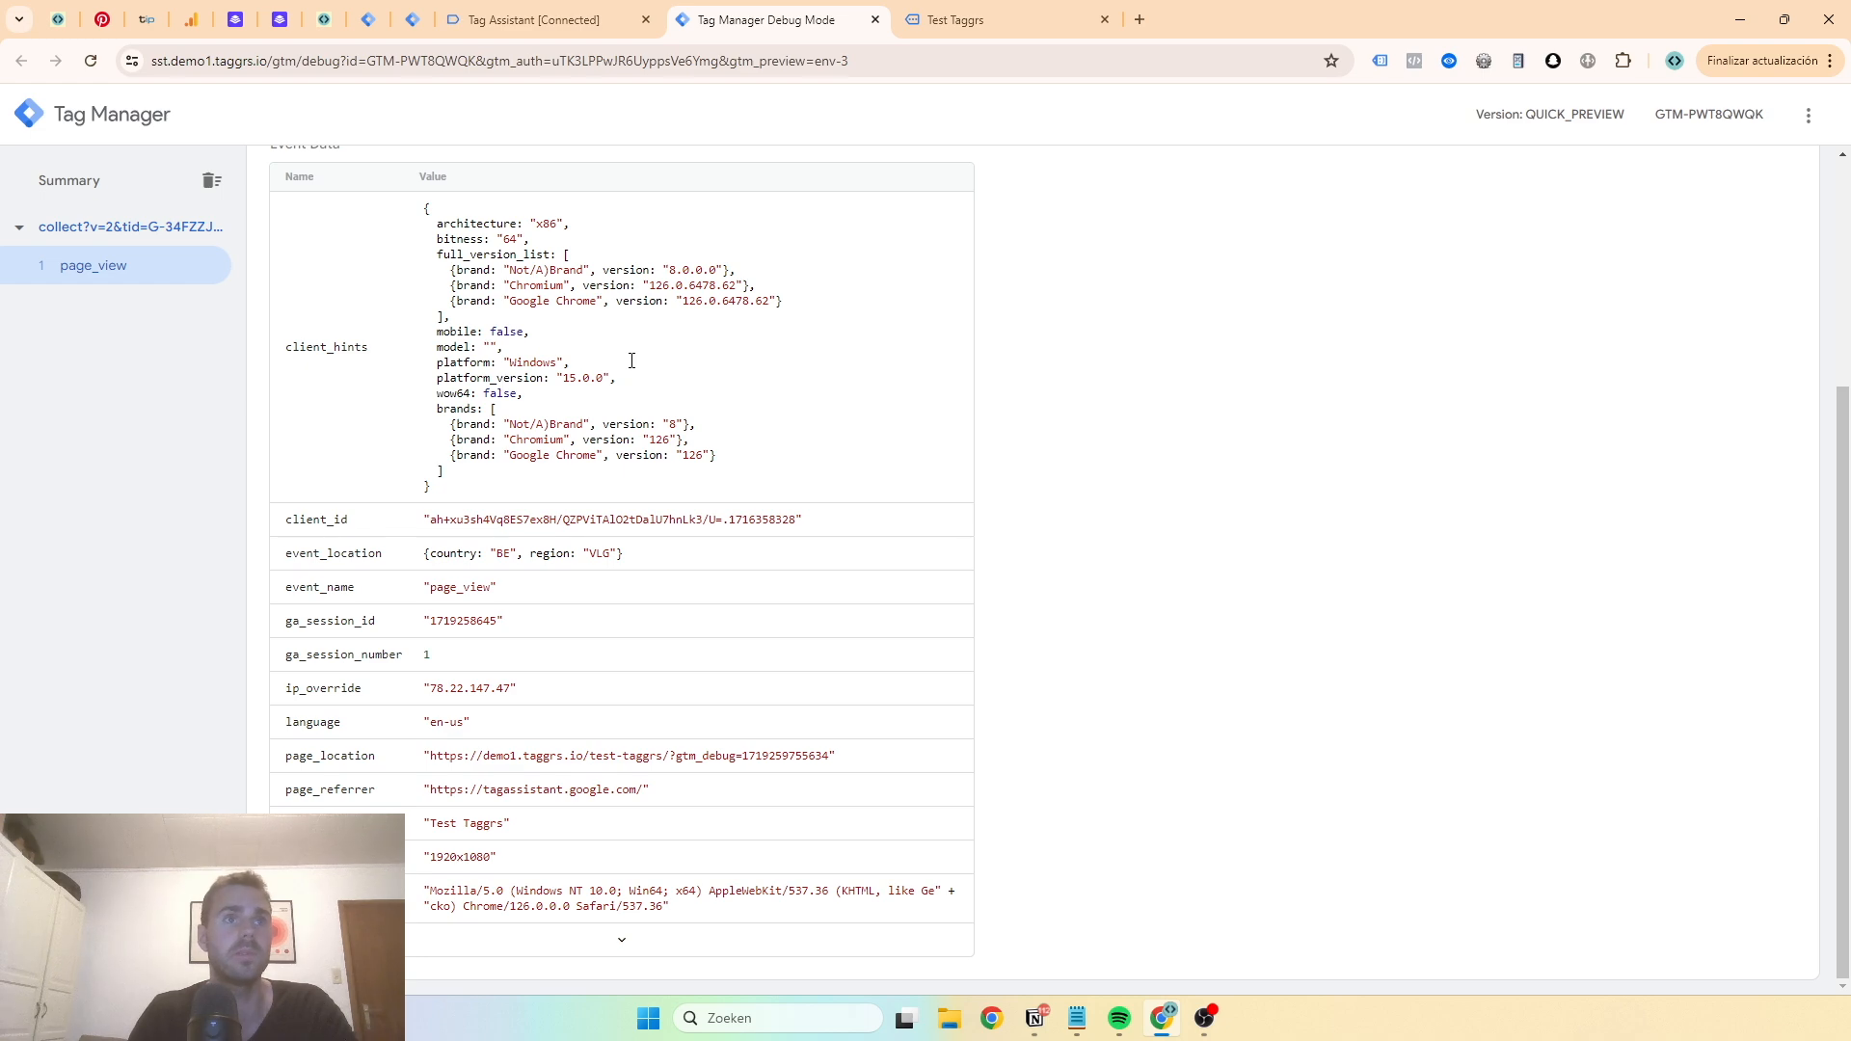
scroll(791, 646, "up", 3)
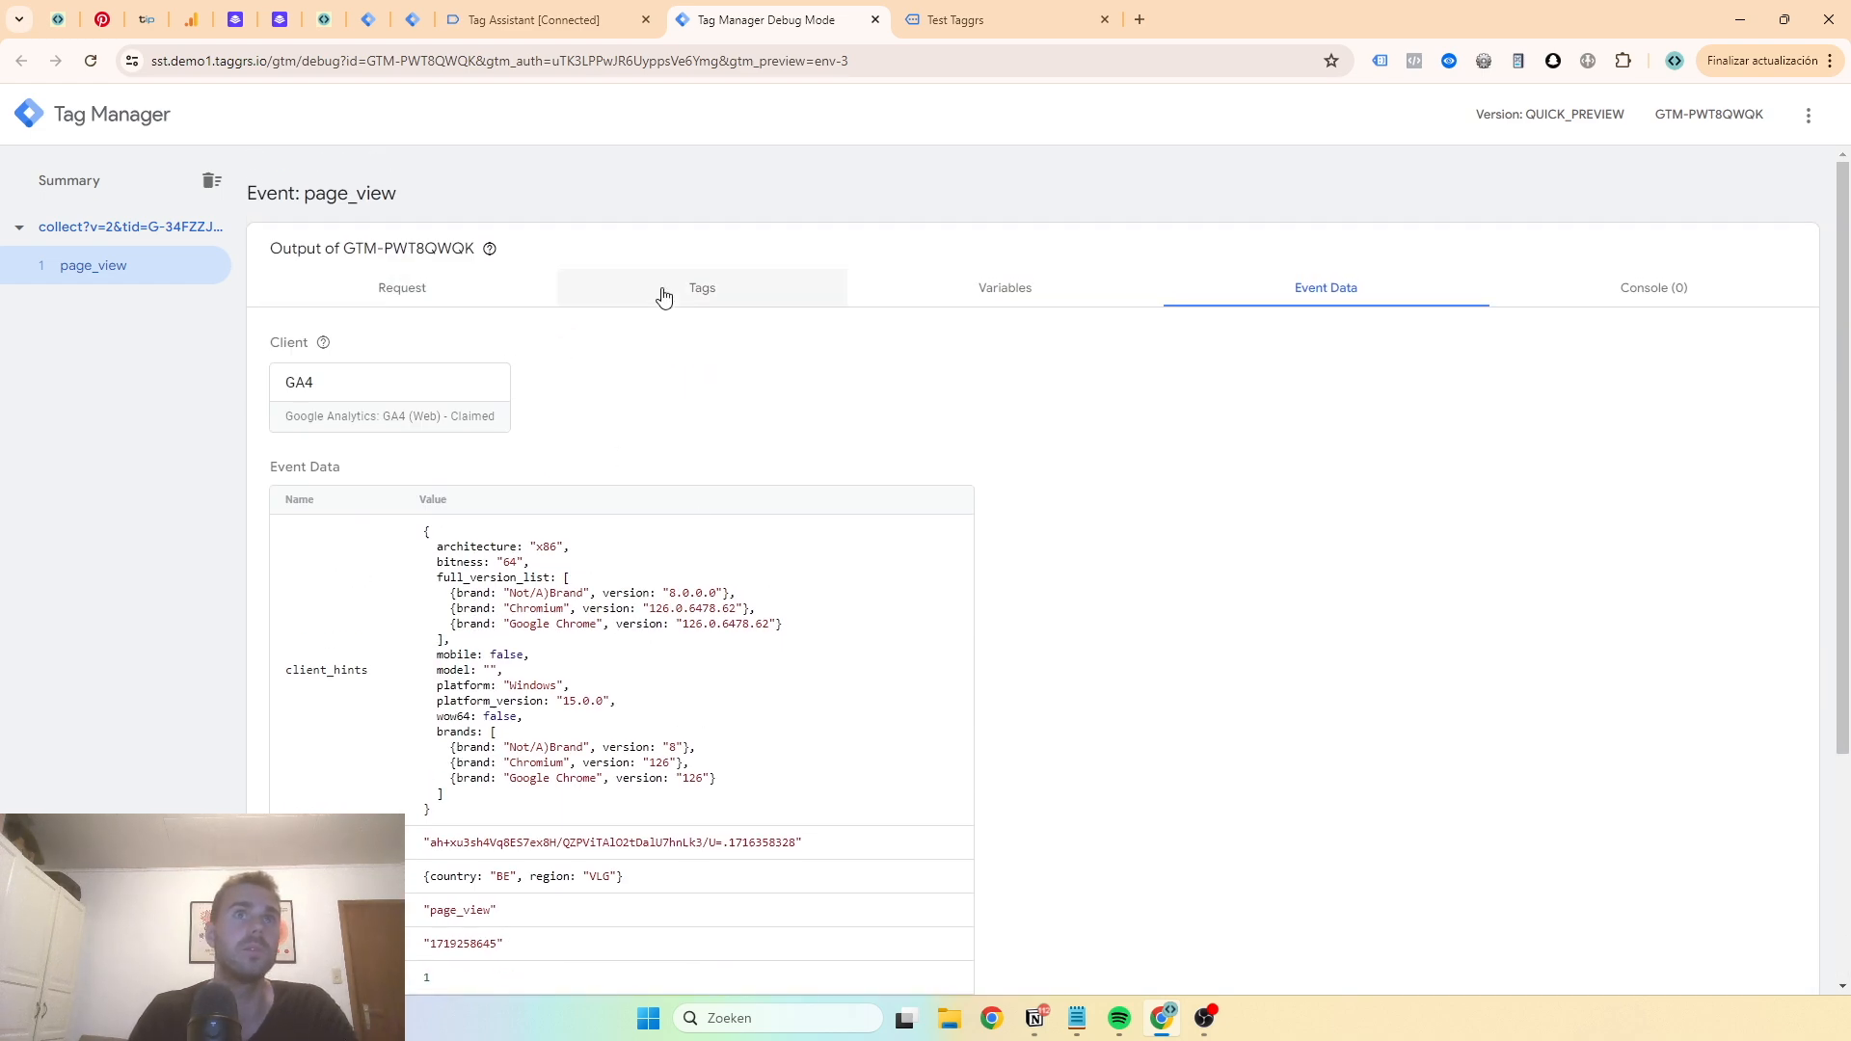
left_click(659, 292)
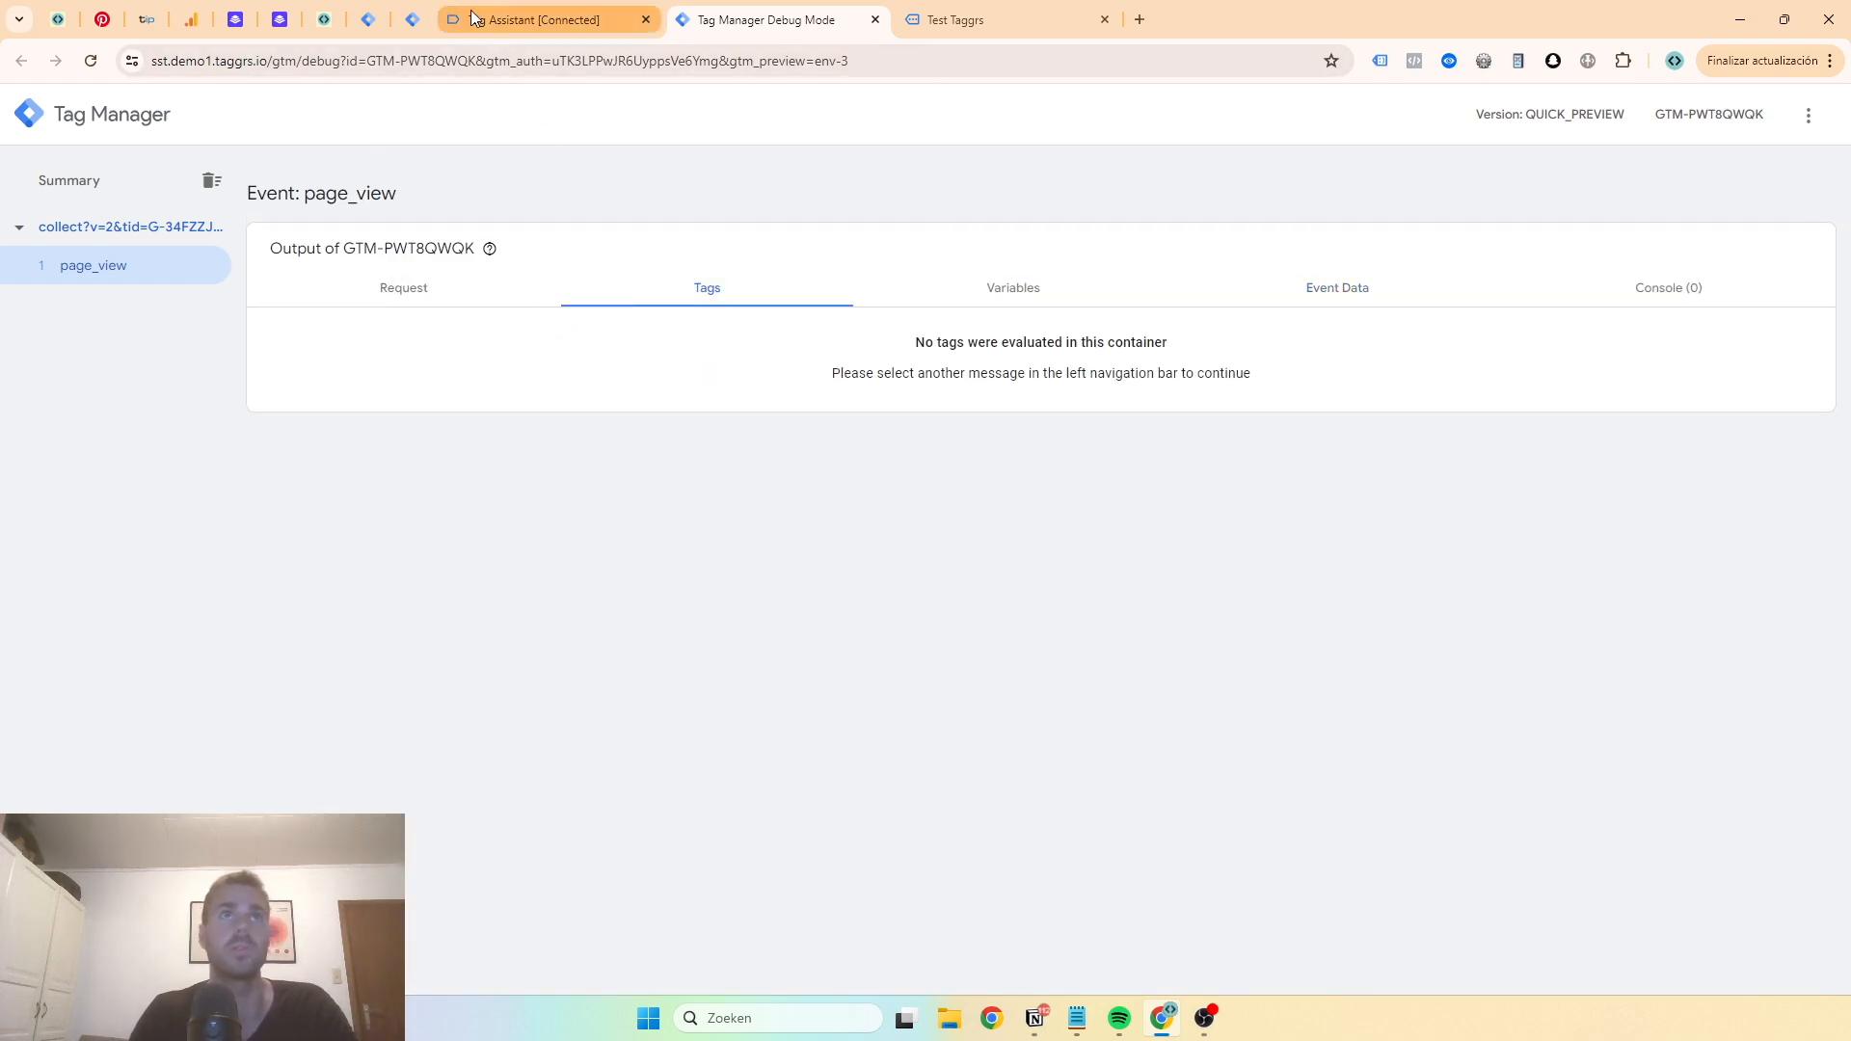
- Create a new server container tag named GA4 | All Events using the Google Analytics: GA4 tag type
left_click(535, 19)
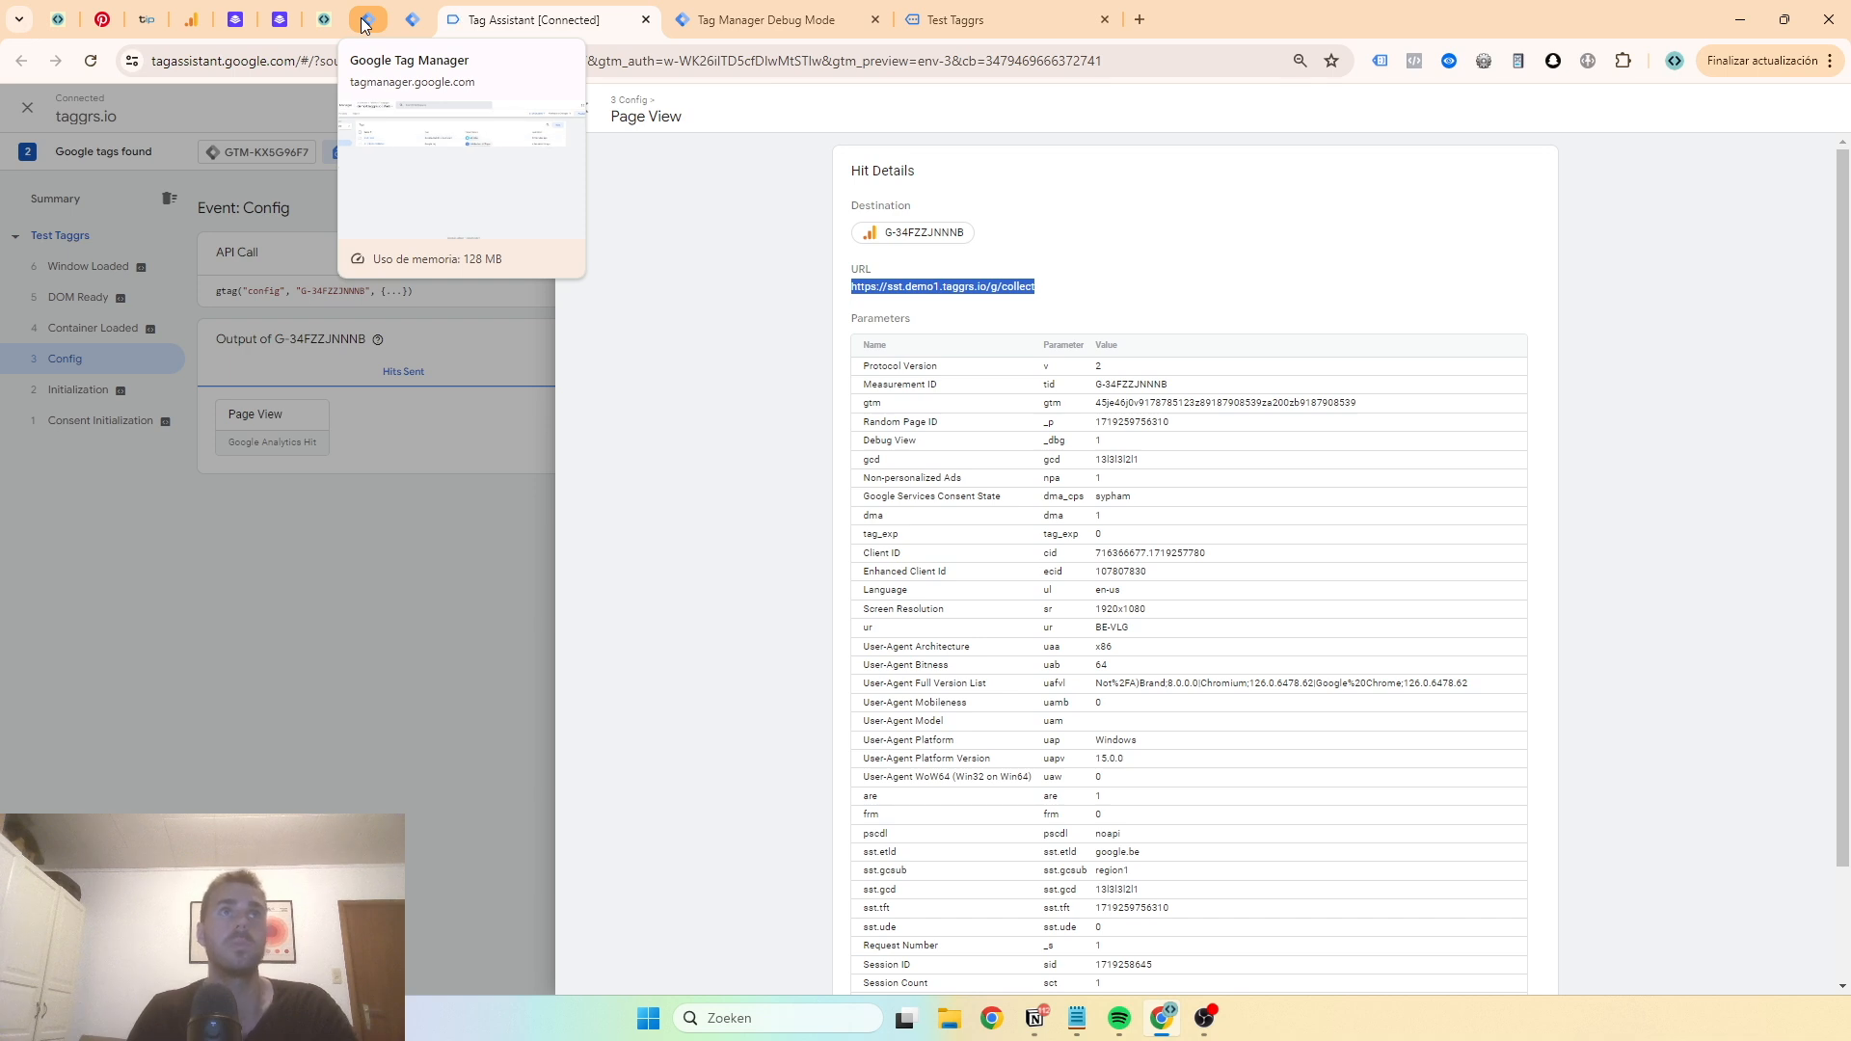
left_click(403, 25)
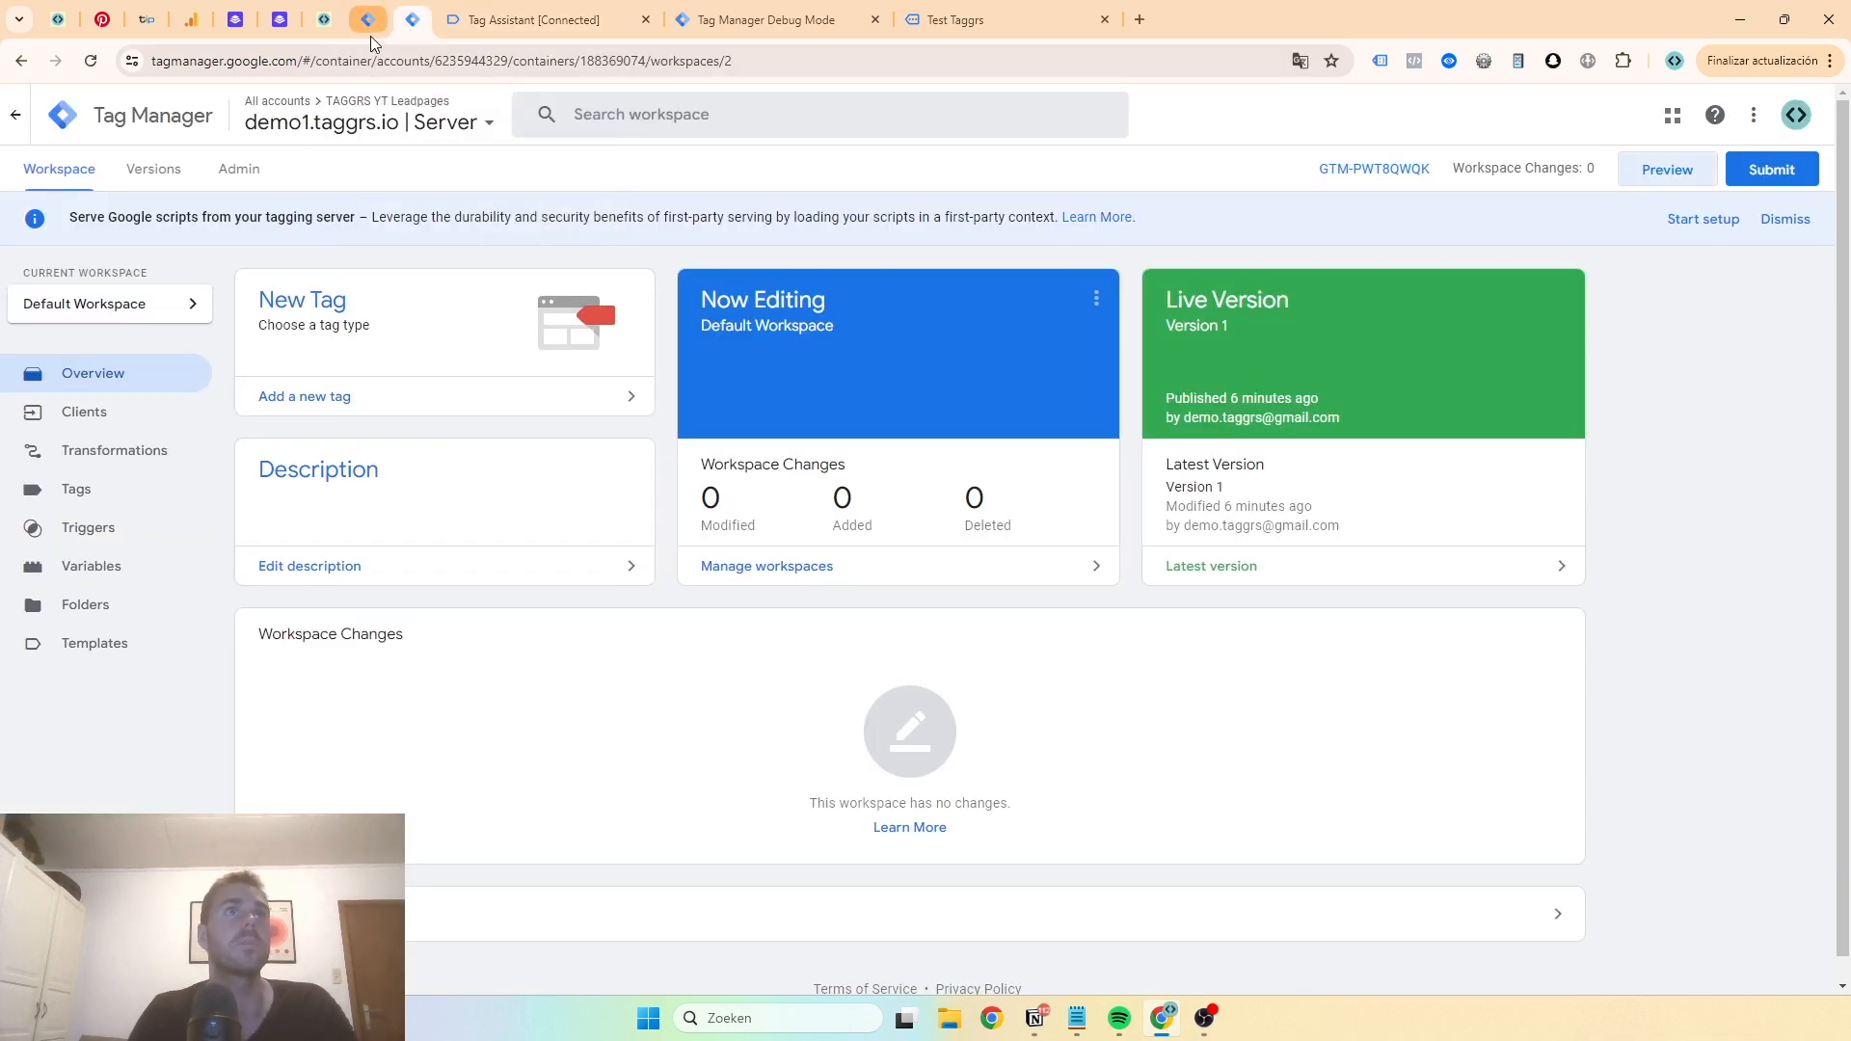
left_click(123, 486)
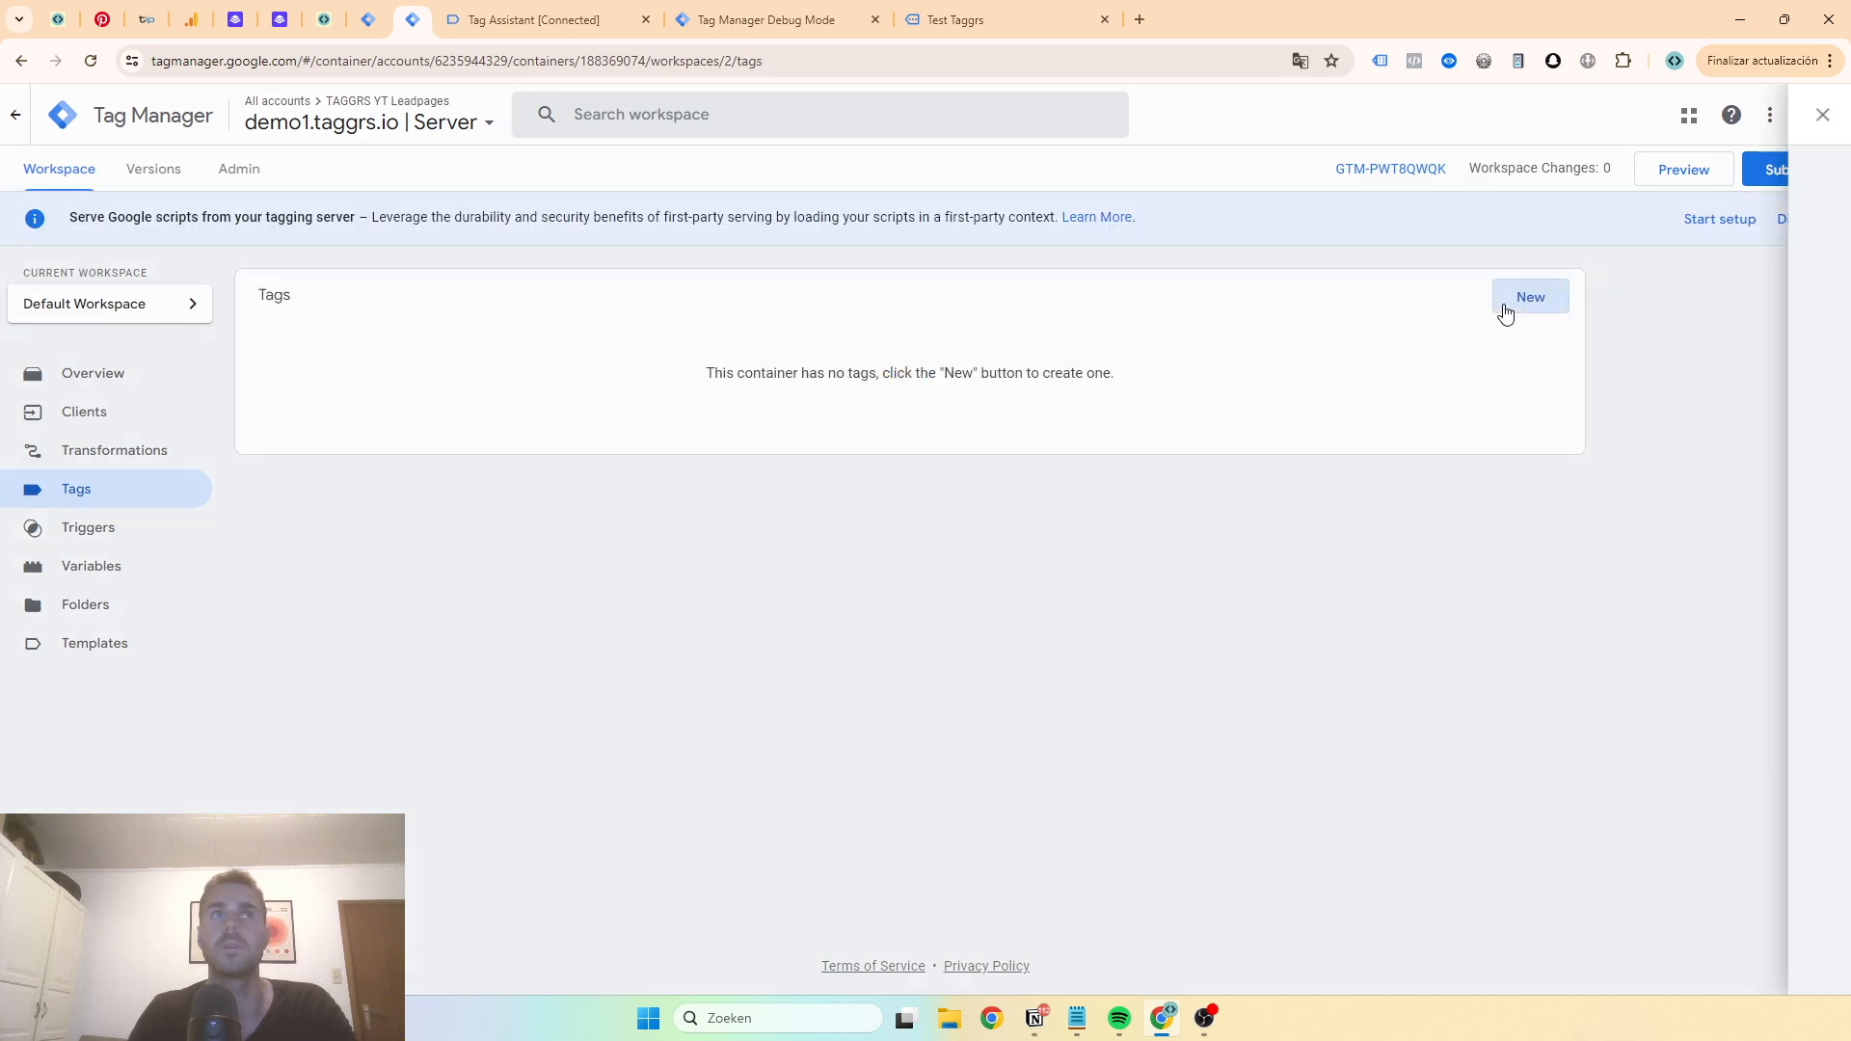
left_click(1504, 306)
left_click(625, 121)
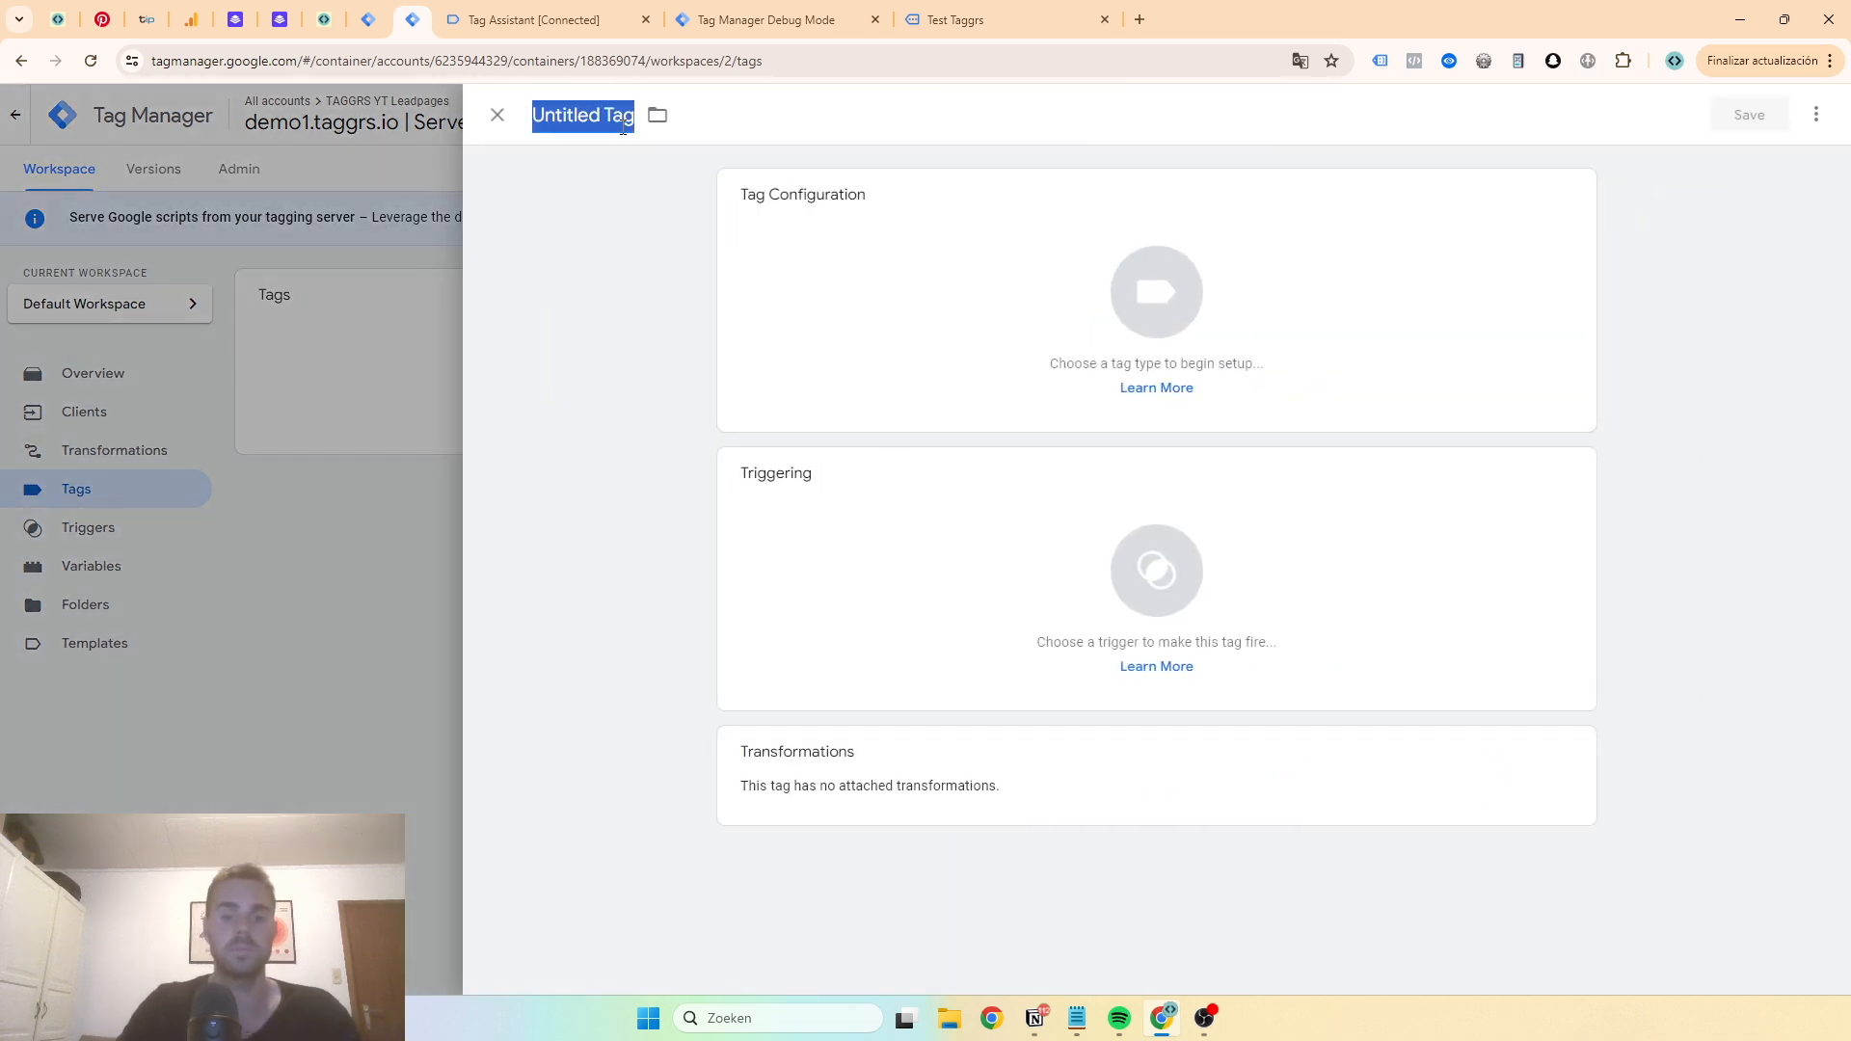
type("GA4 |")
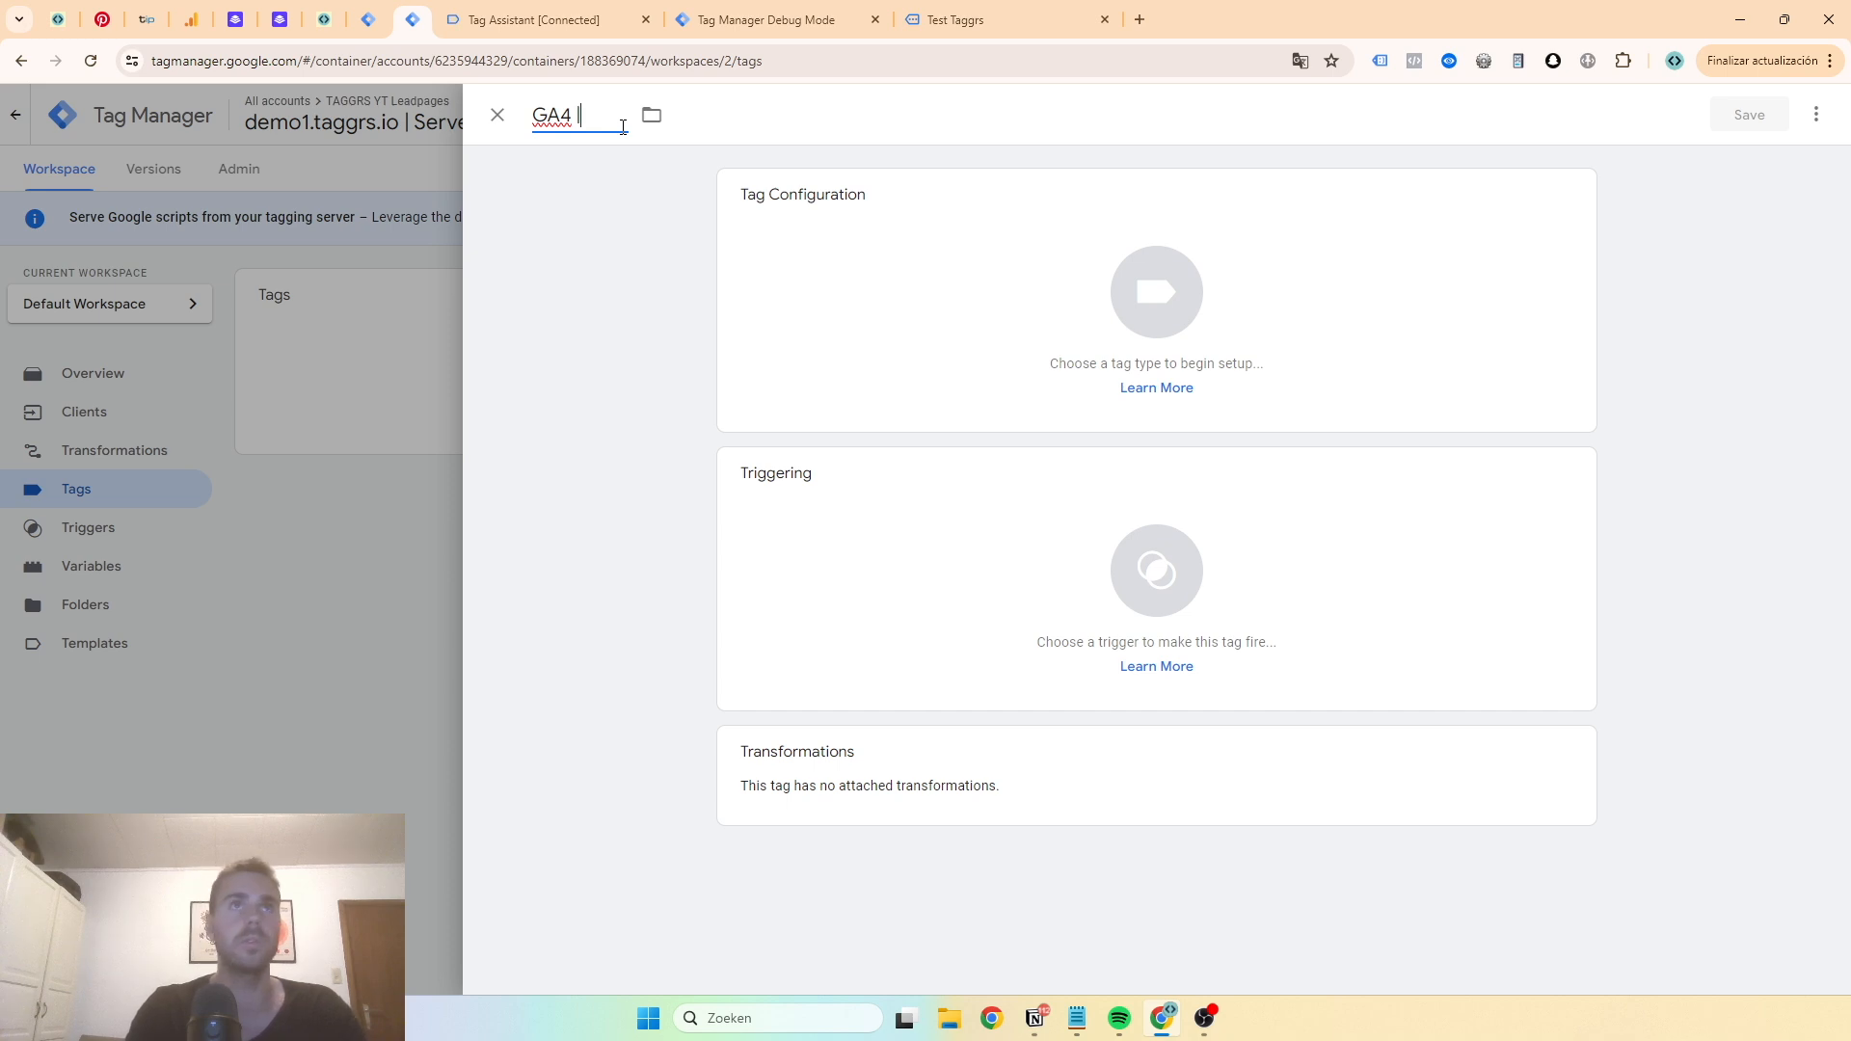
type(" All Events")
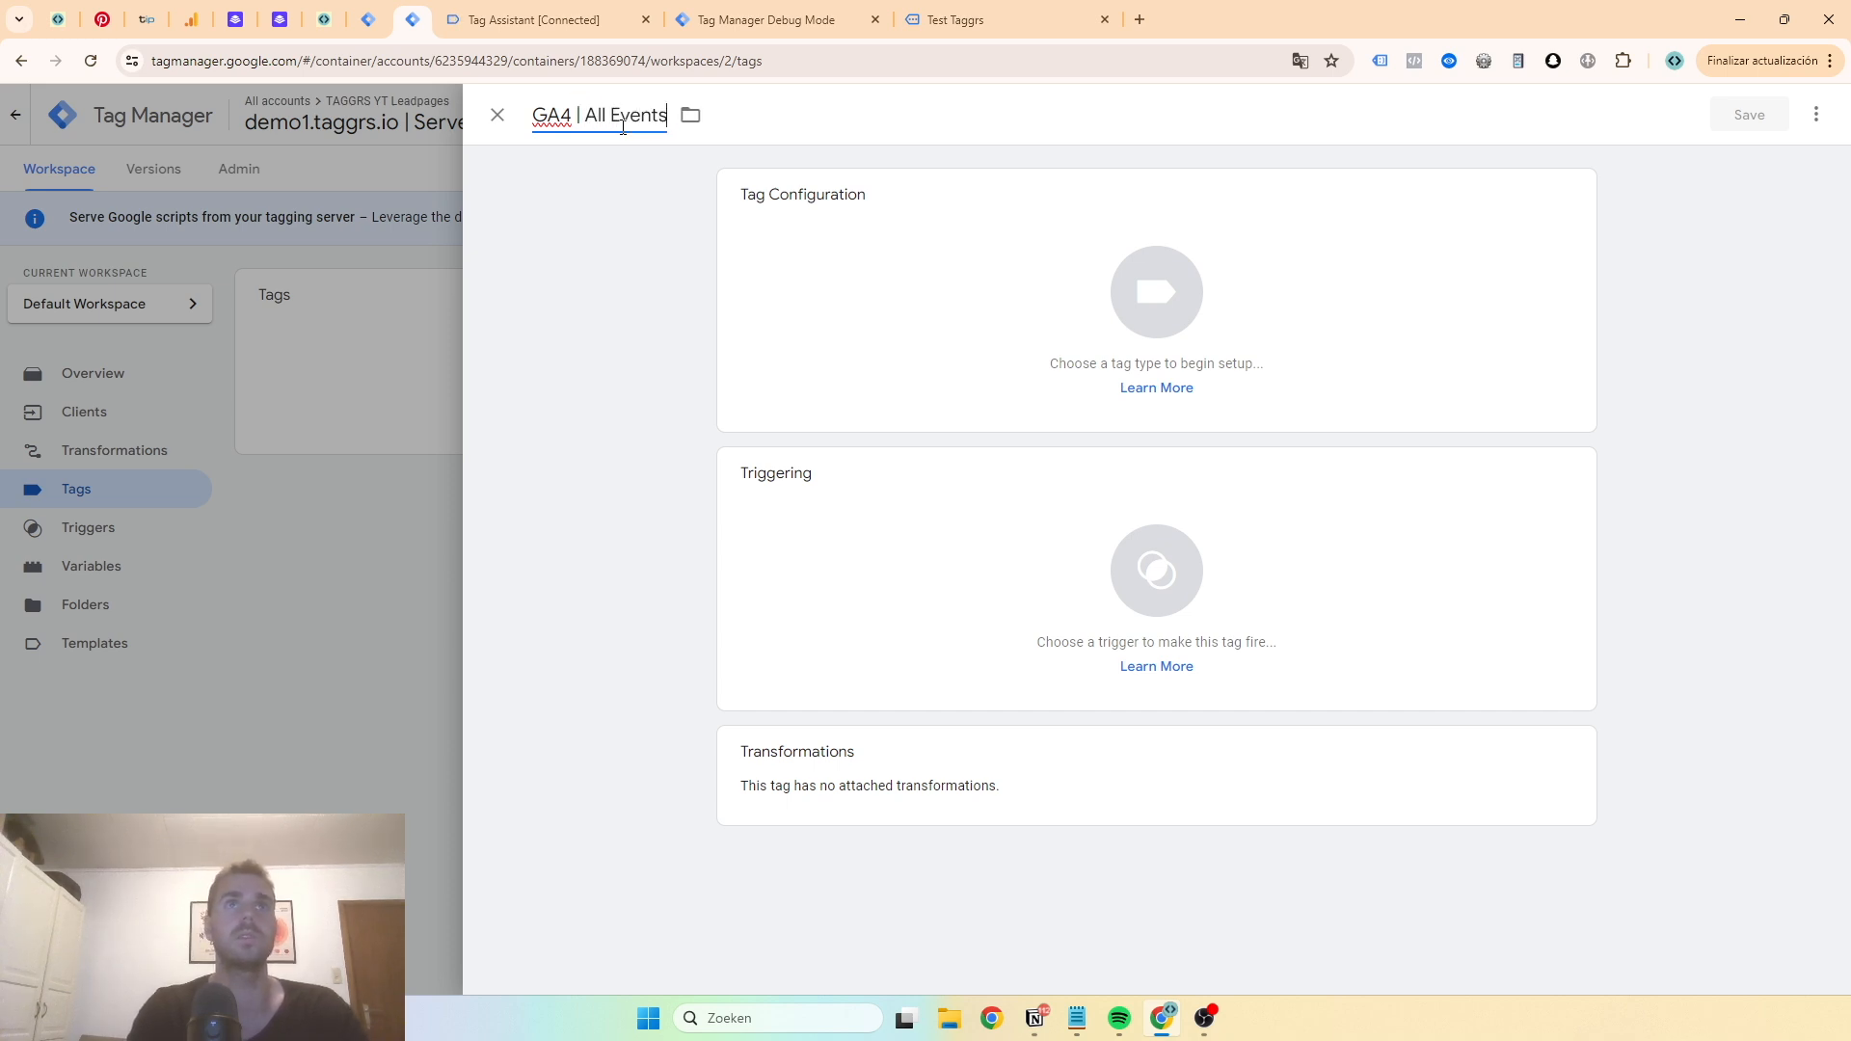
left_click(781, 334)
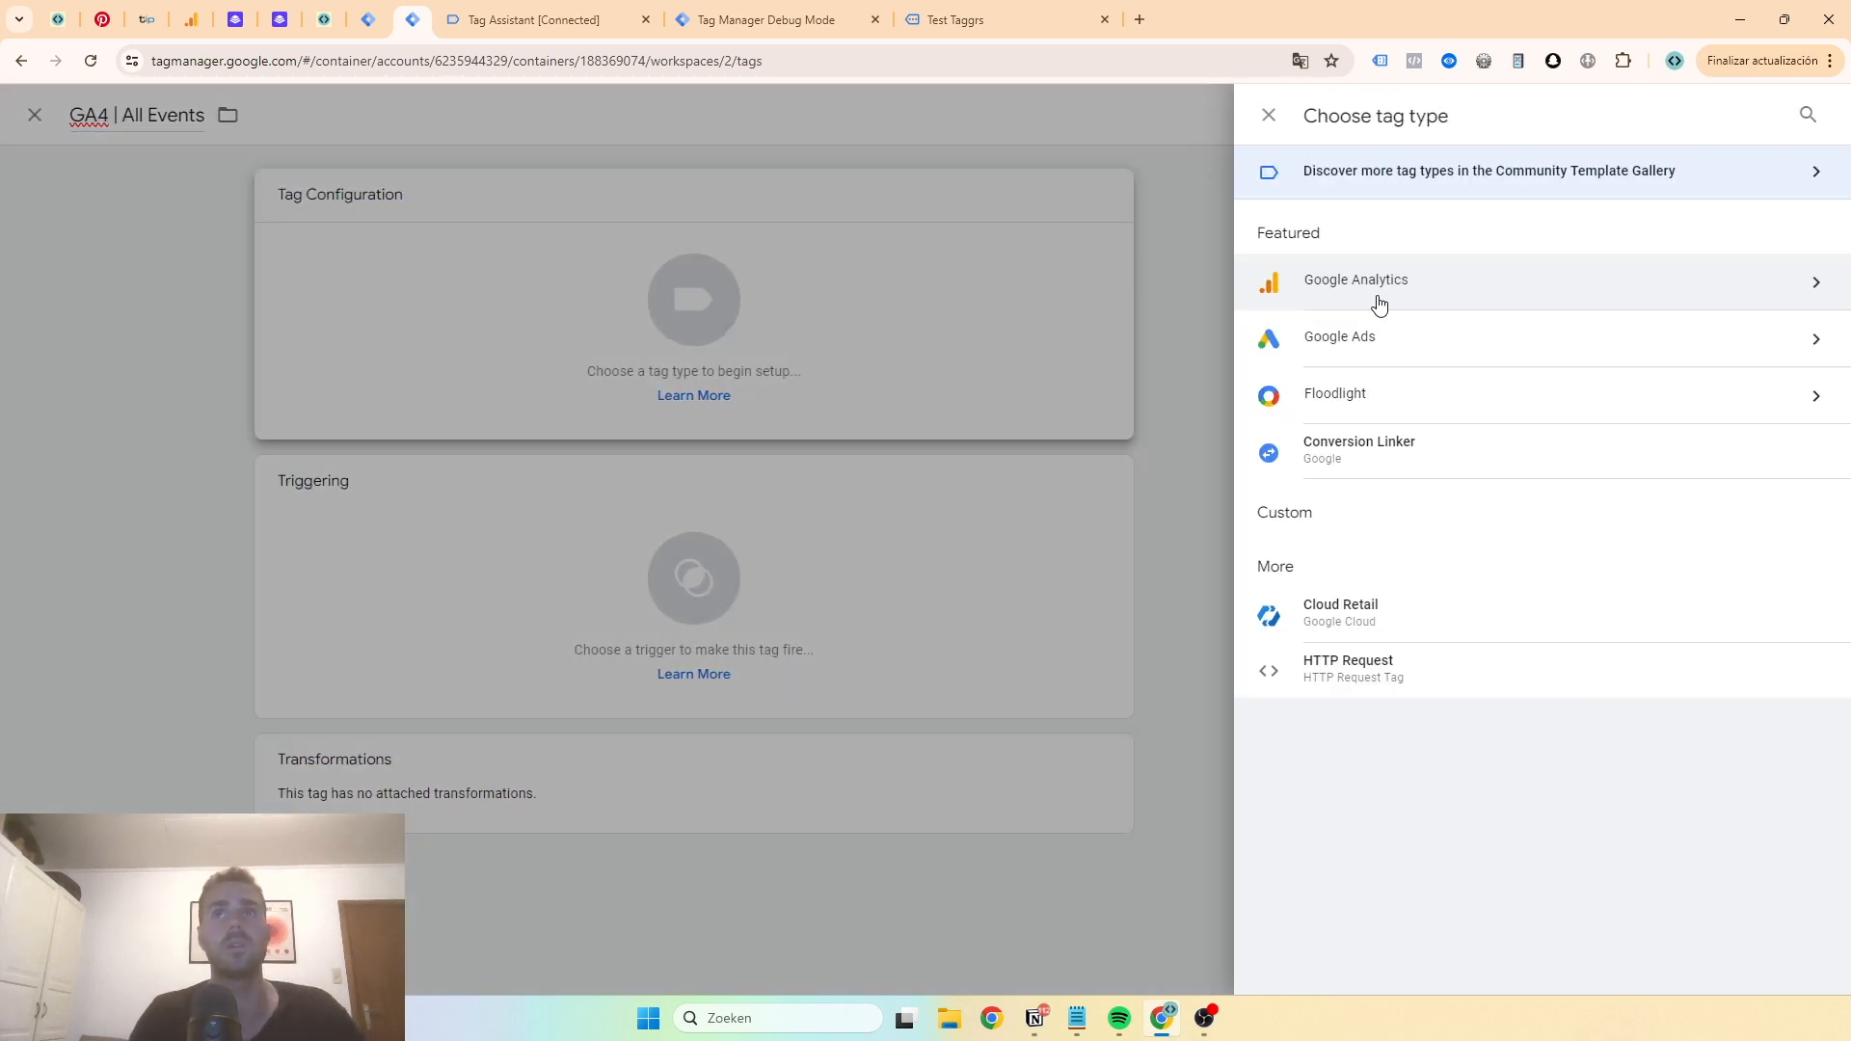
left_click(1383, 289)
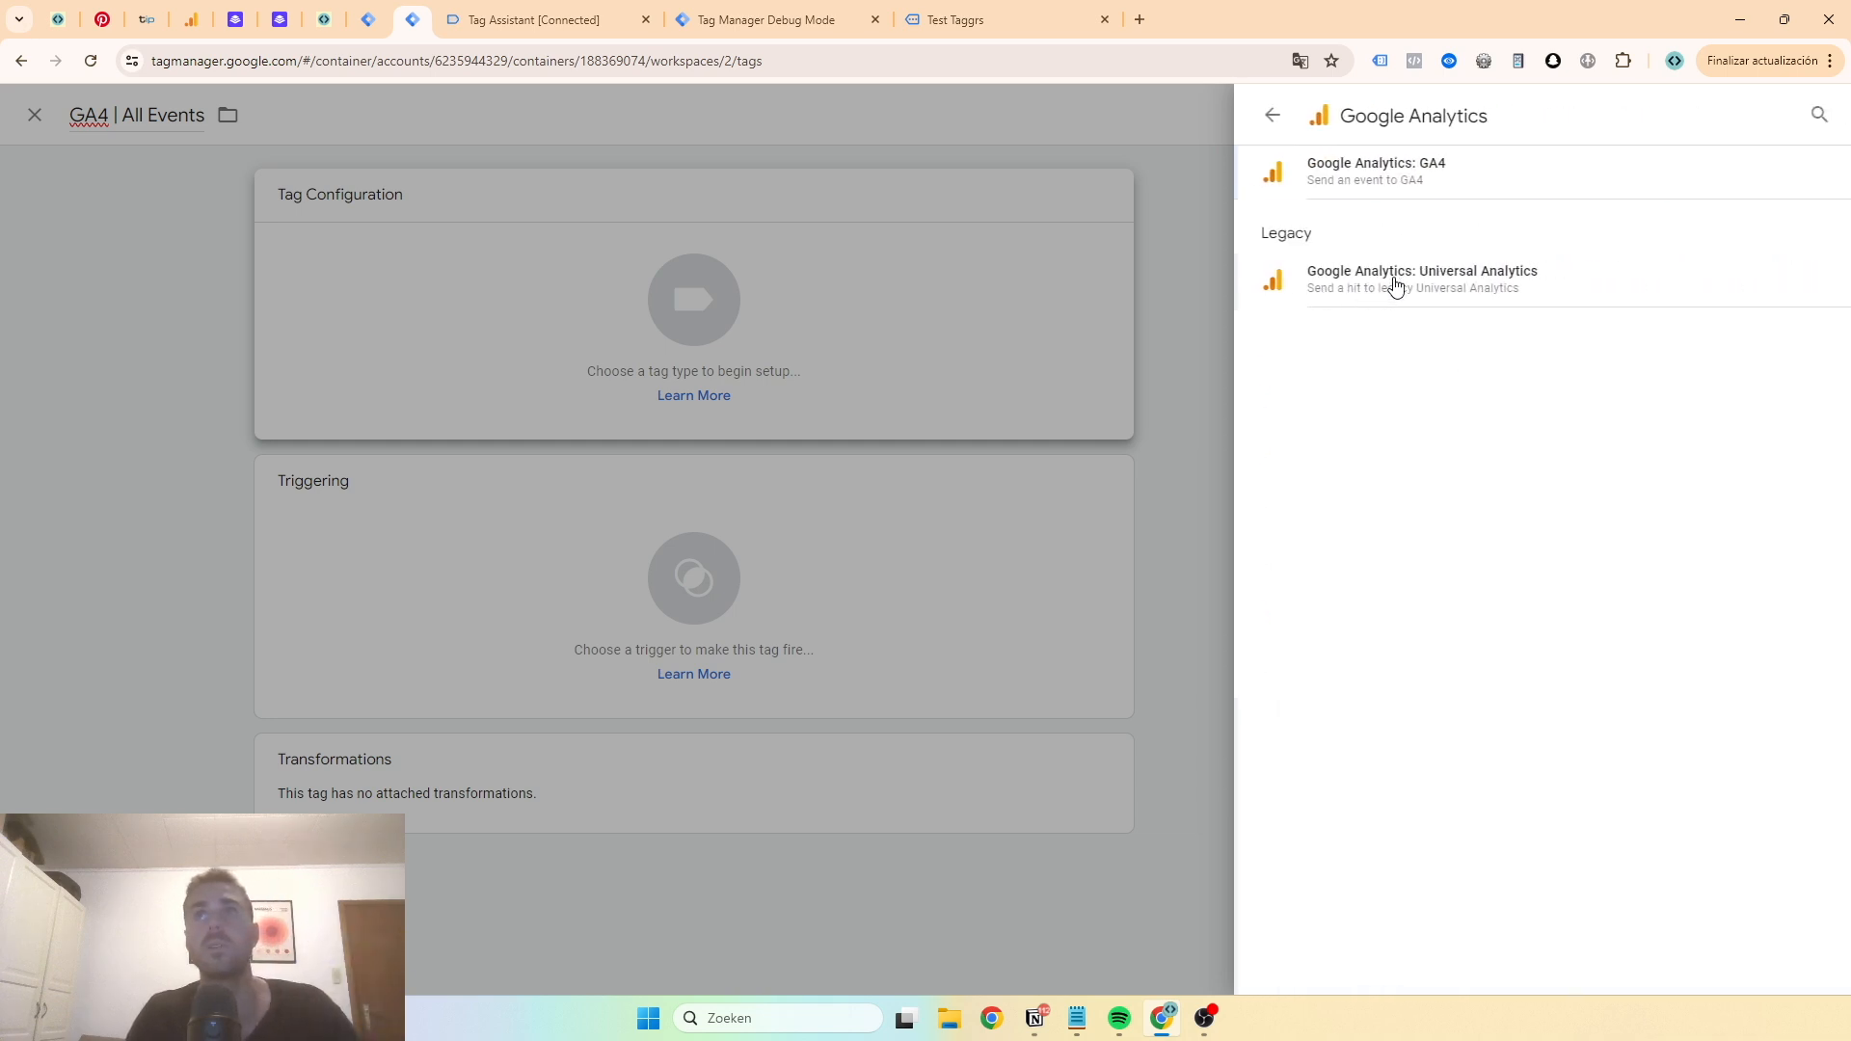
left_click(1369, 173)
left_click(882, 384)
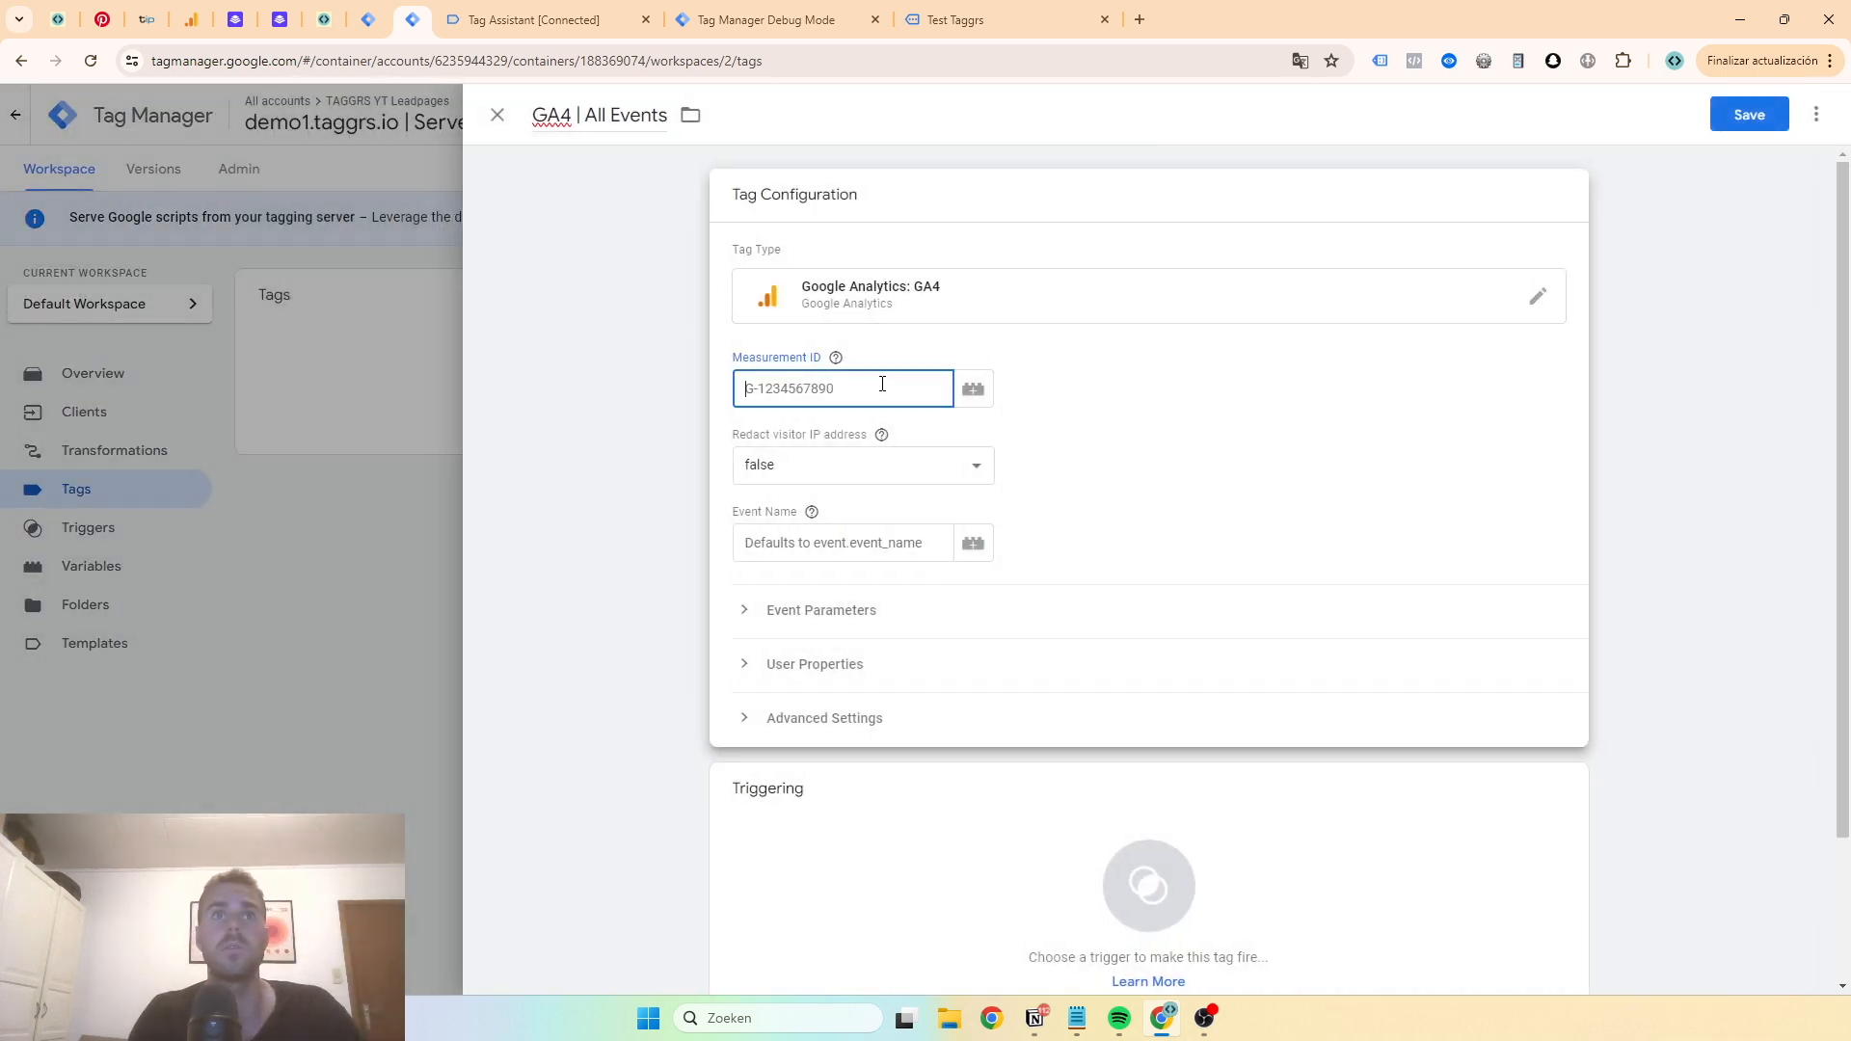
- Set the GA4 tag's Measurement ID to G-34FZZJNNNB, copied from the web container's Google Tag, and open the trigger selection
left_click(373, 24)
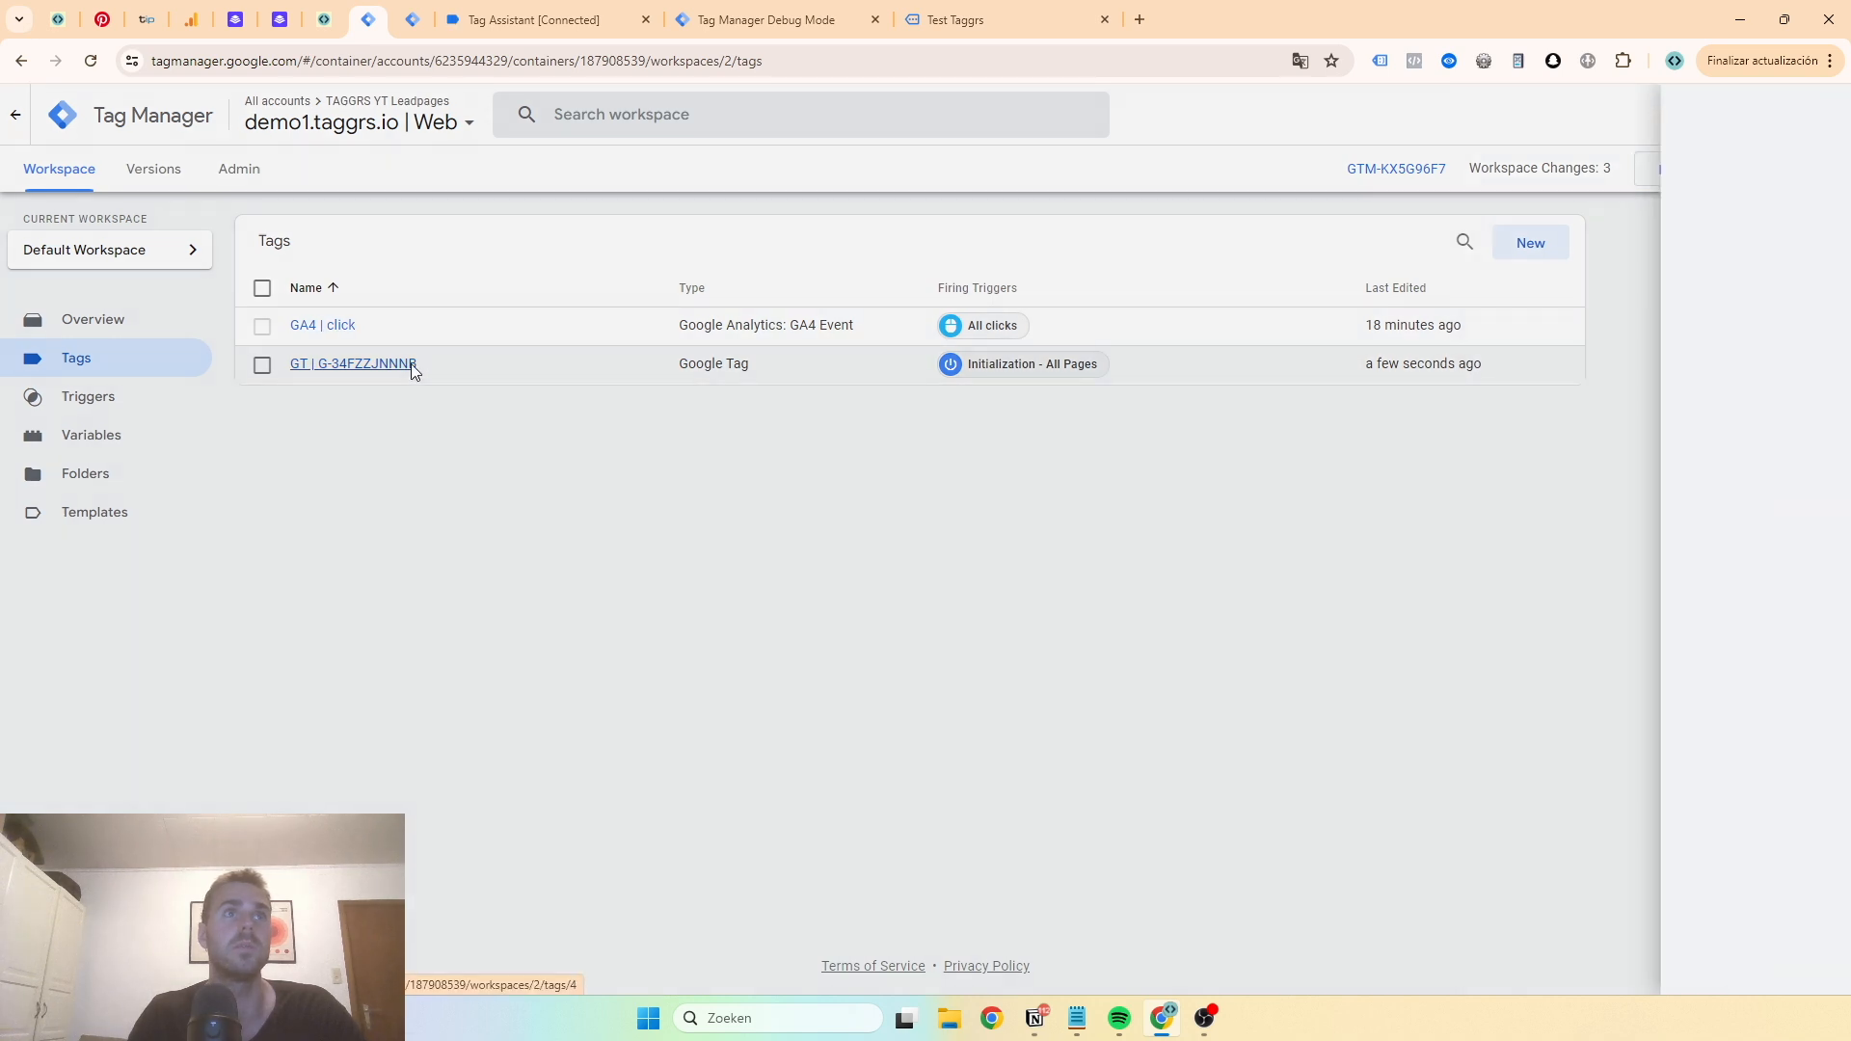
left_click(414, 370)
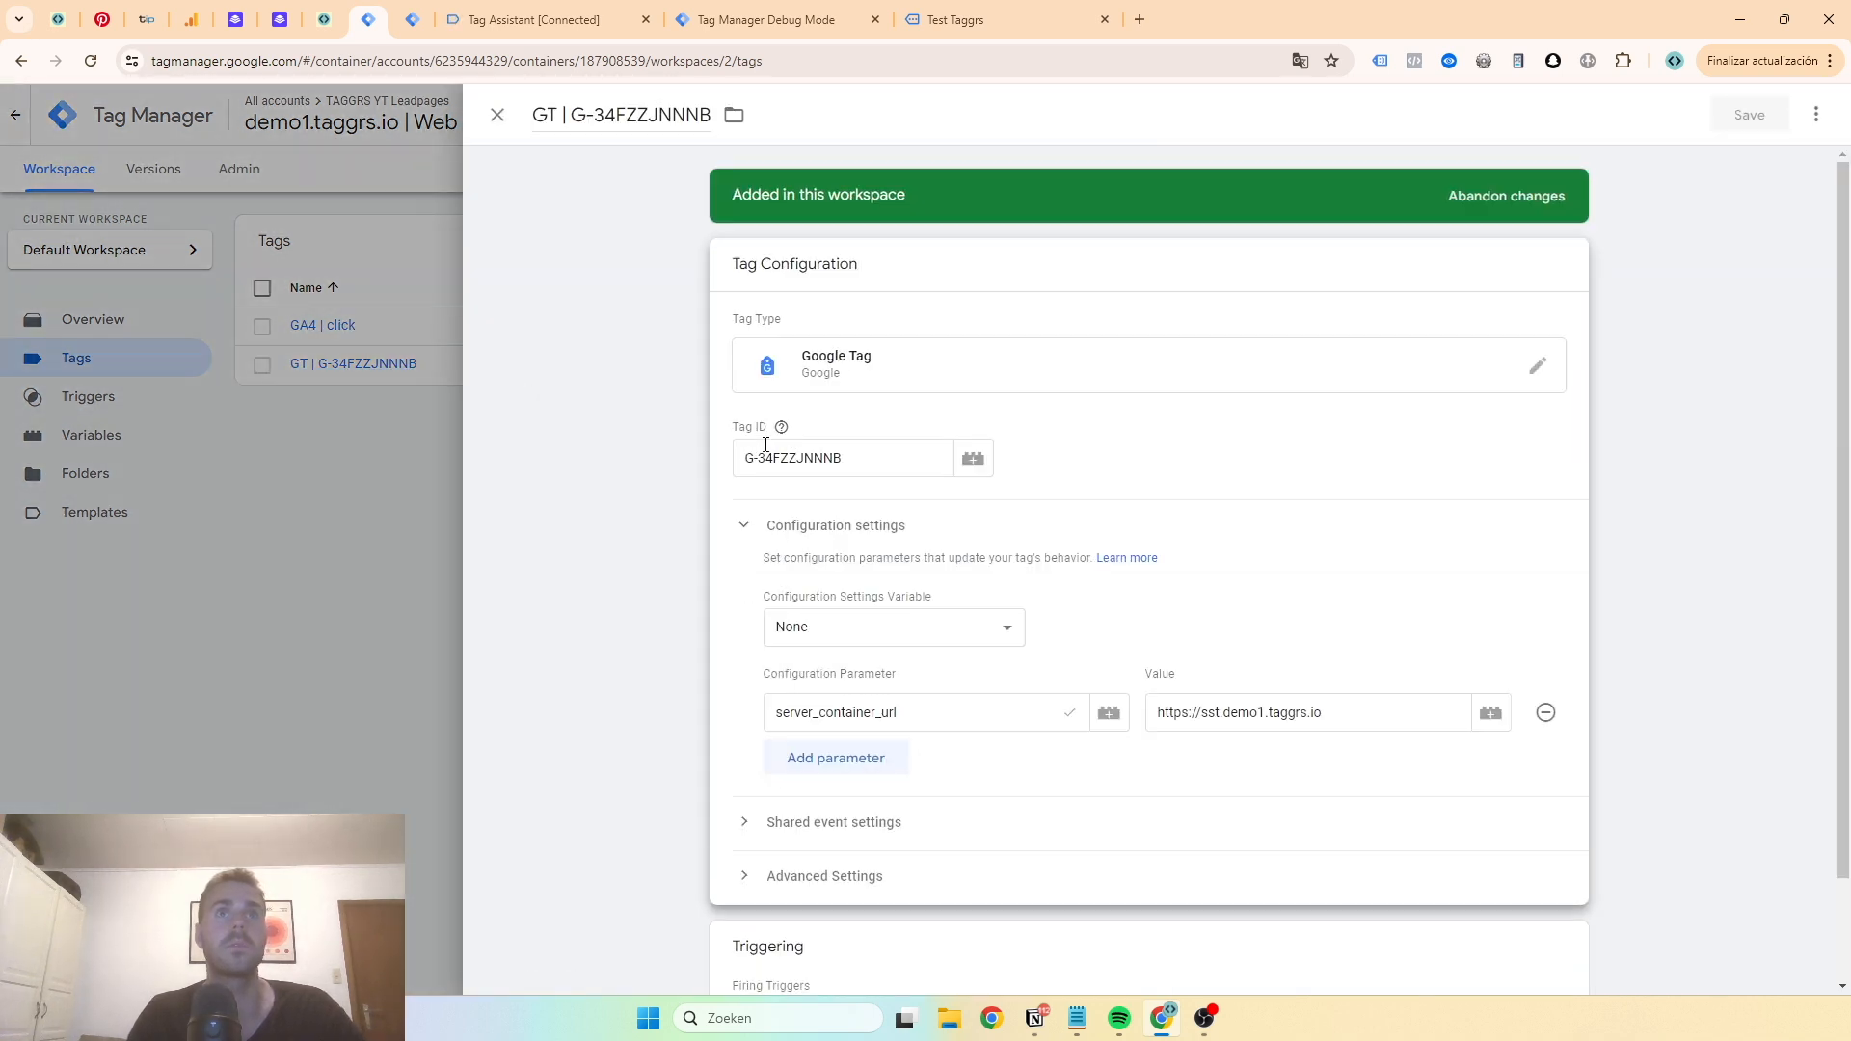
triple_click(769, 453)
key("ctrl+c")
left_click(413, 19)
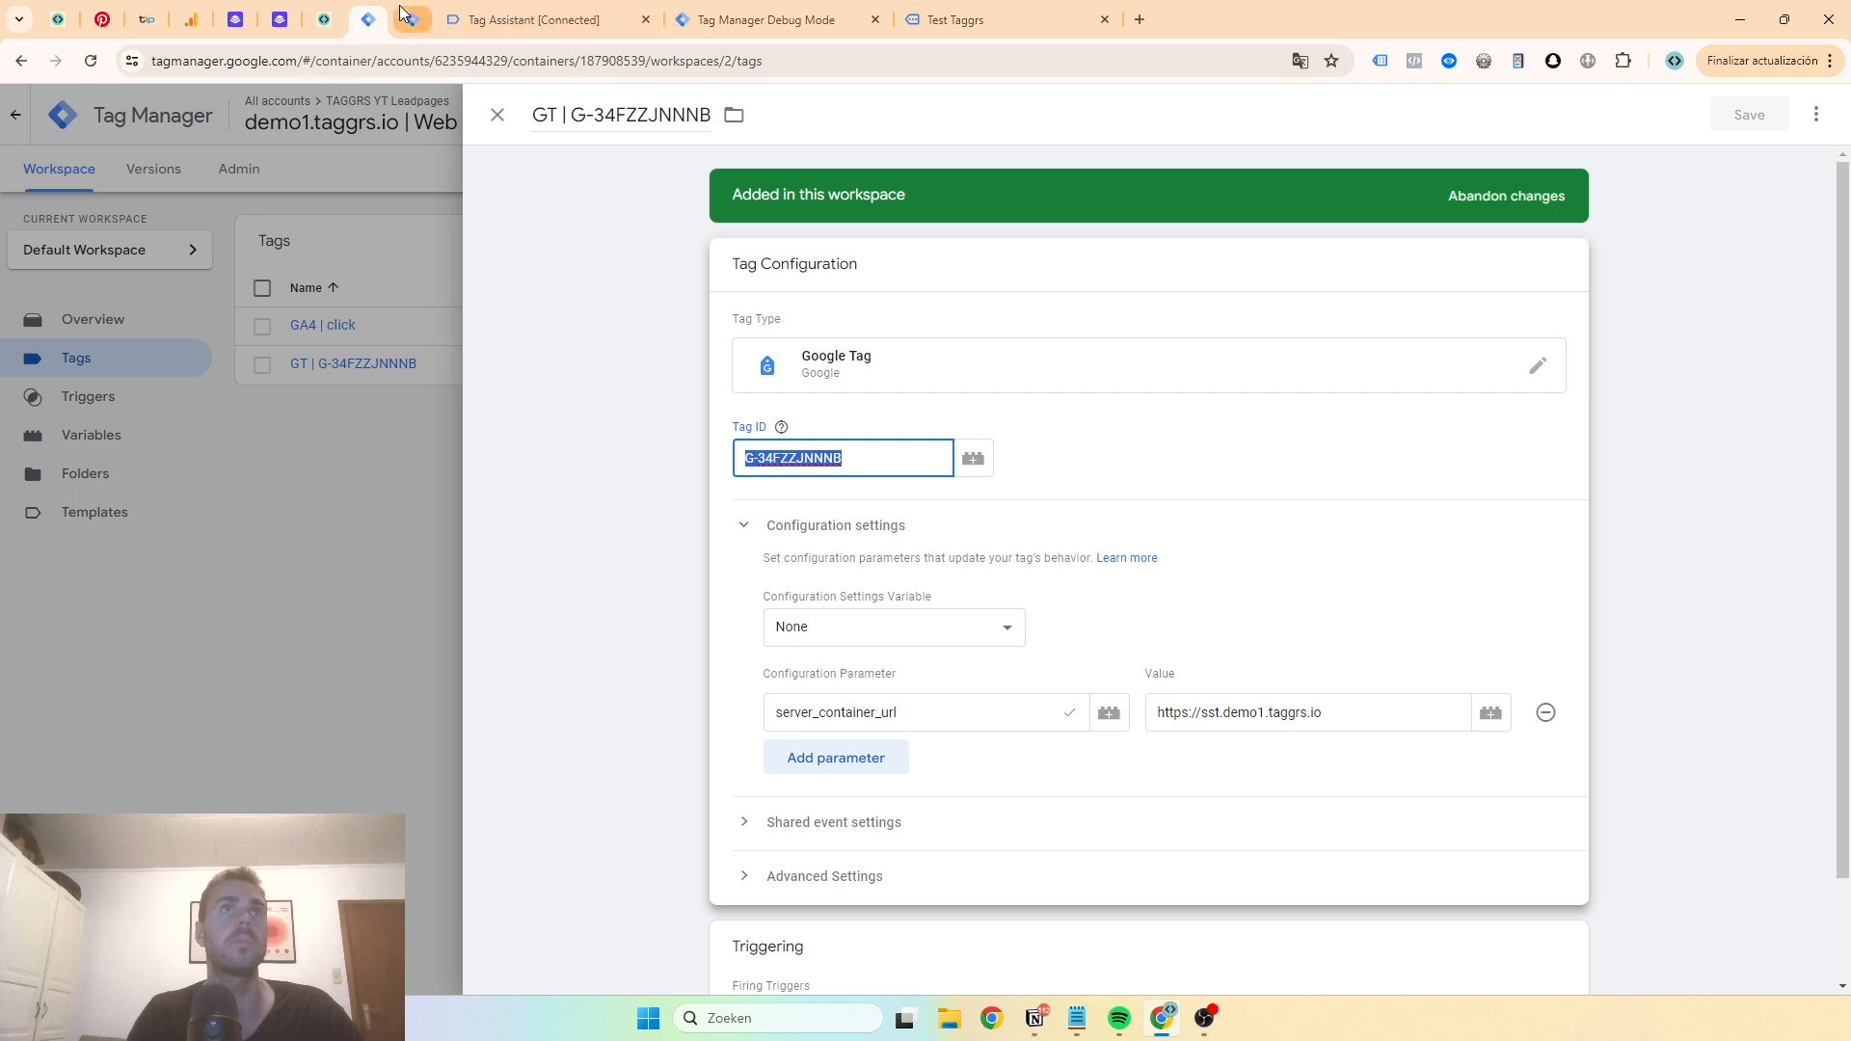
key("ctrl+v")
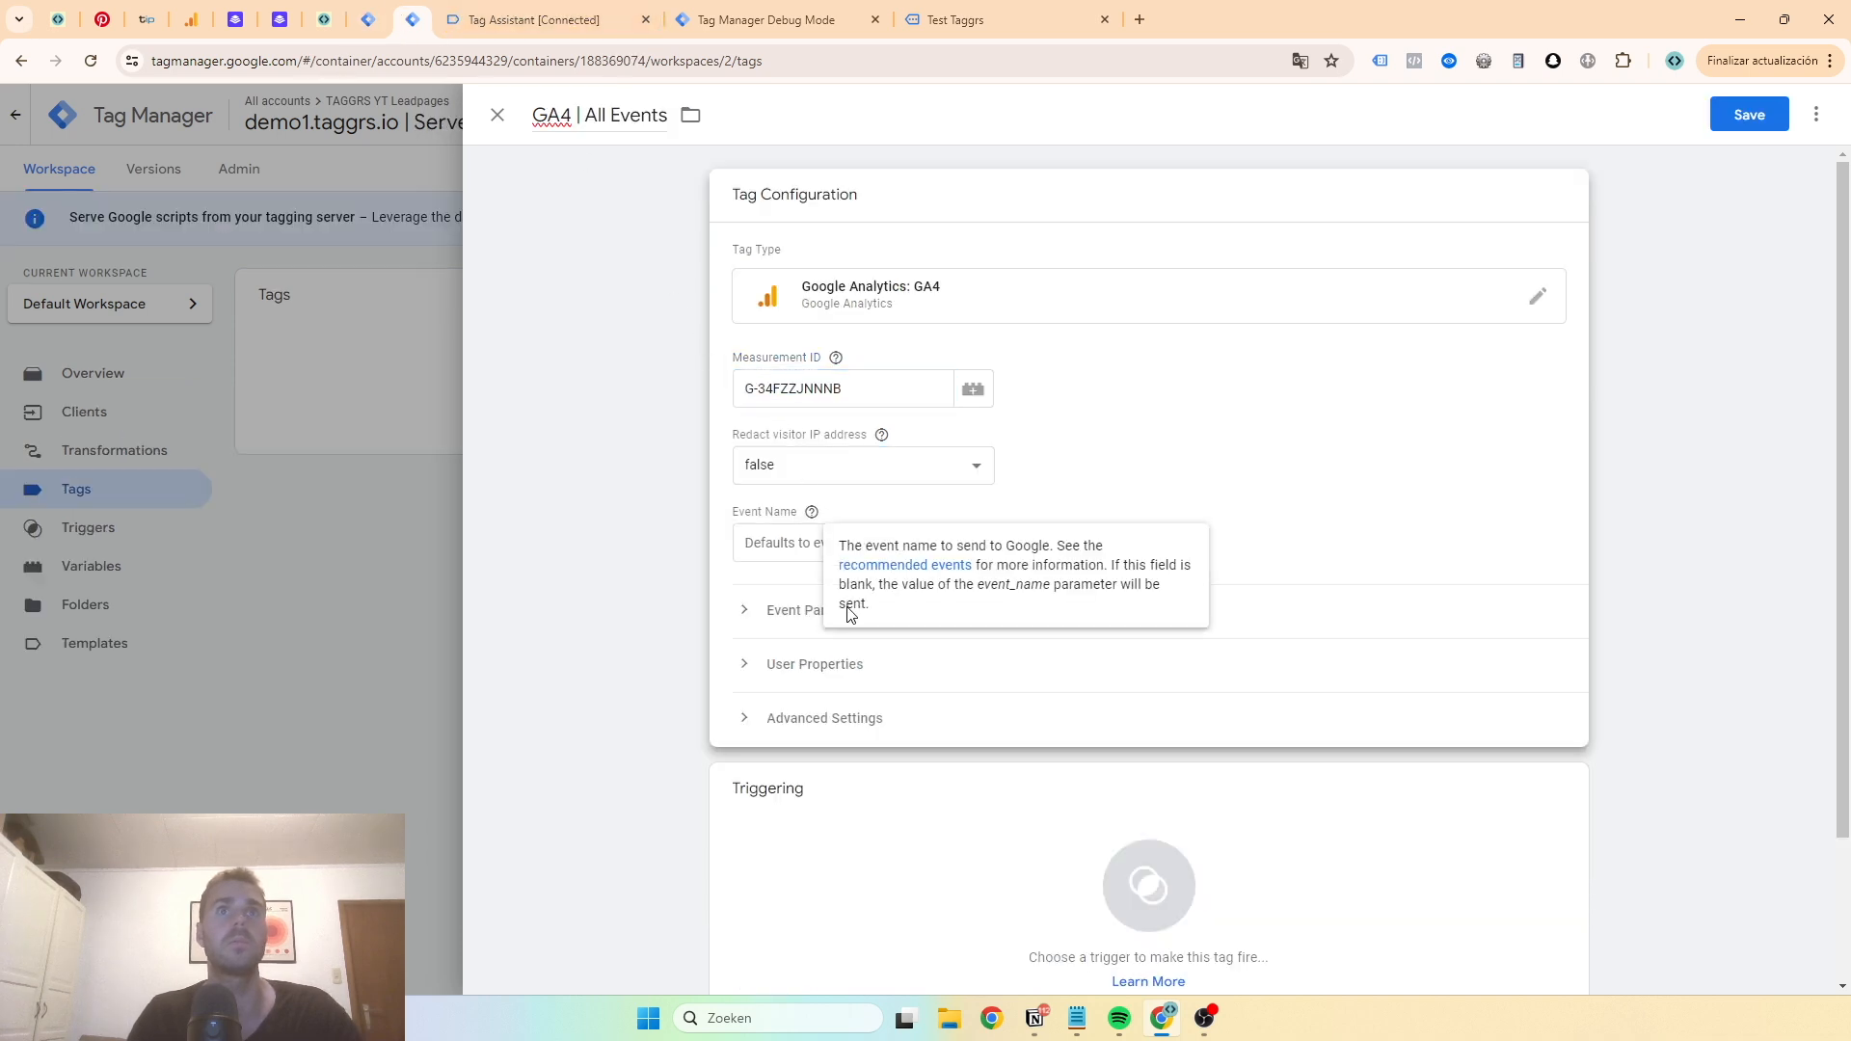
left_click(858, 852)
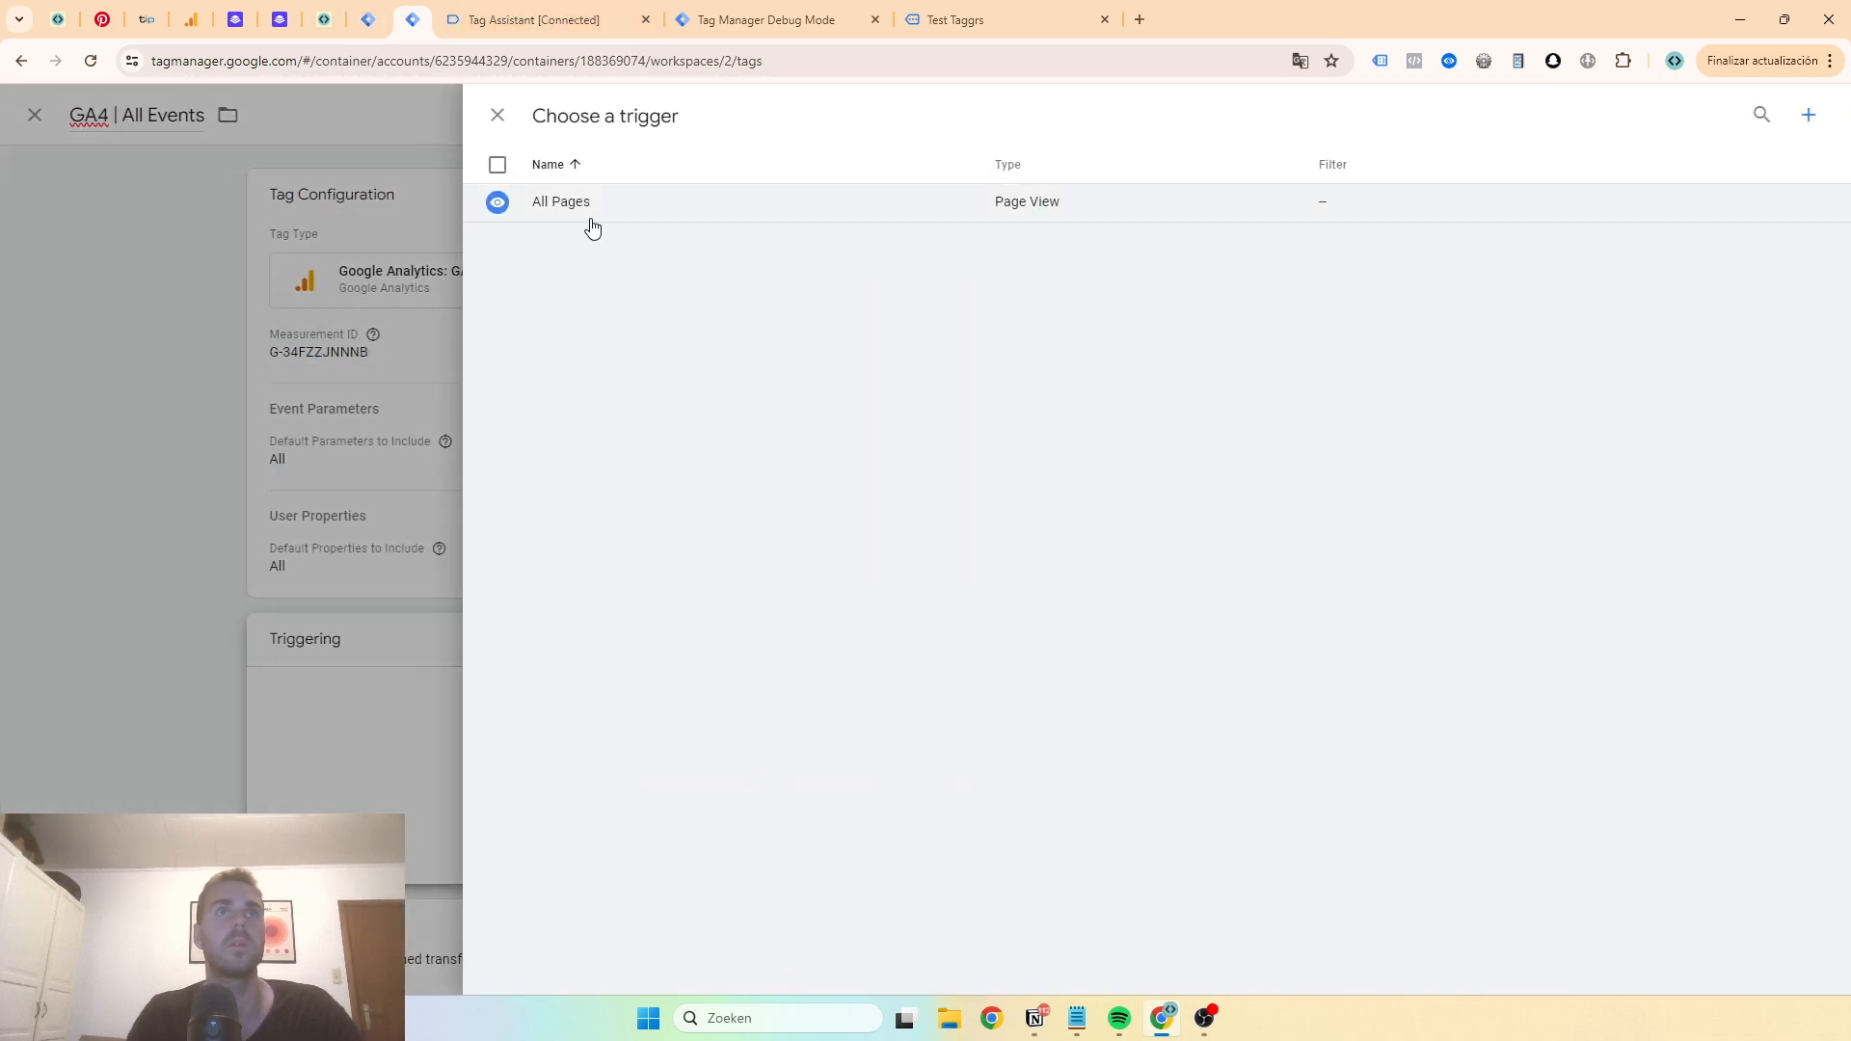
- Create a new Custom trigger that fires on some events where Client Name equals GA4
left_click(1802, 130)
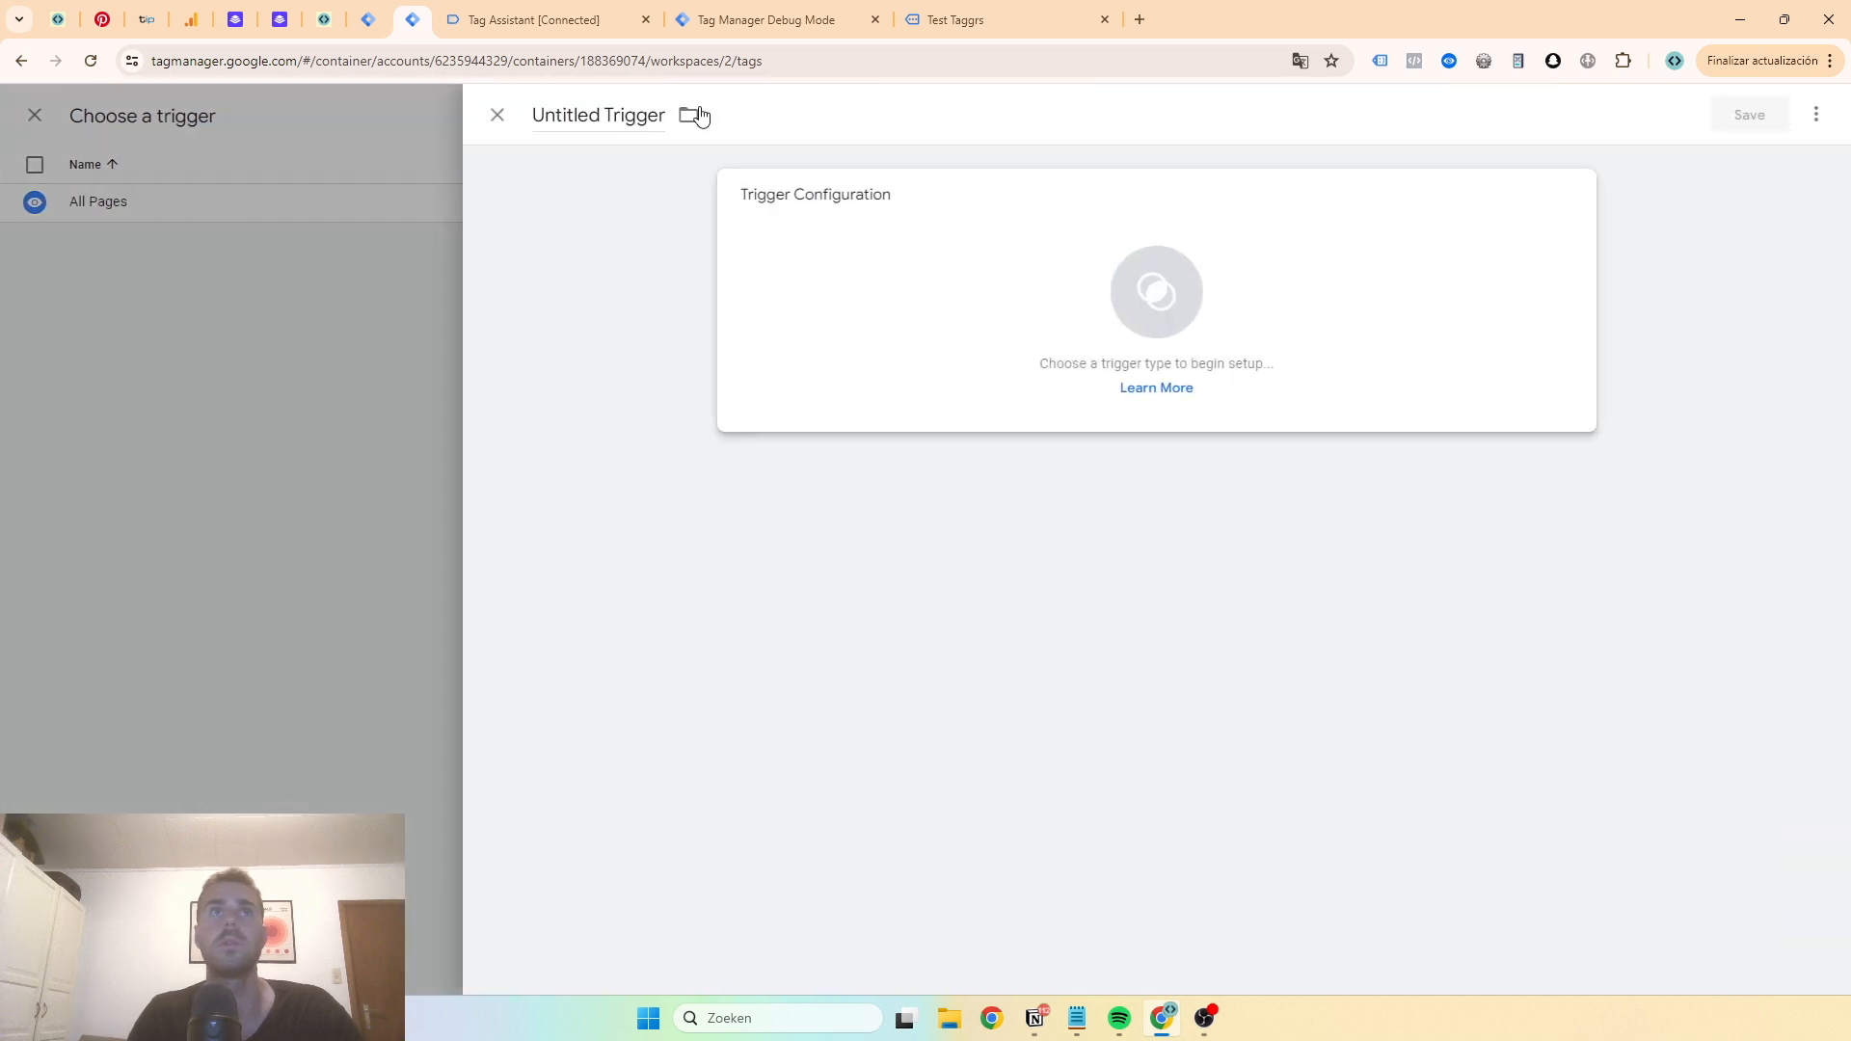
left_click(785, 260)
left_click(1359, 173)
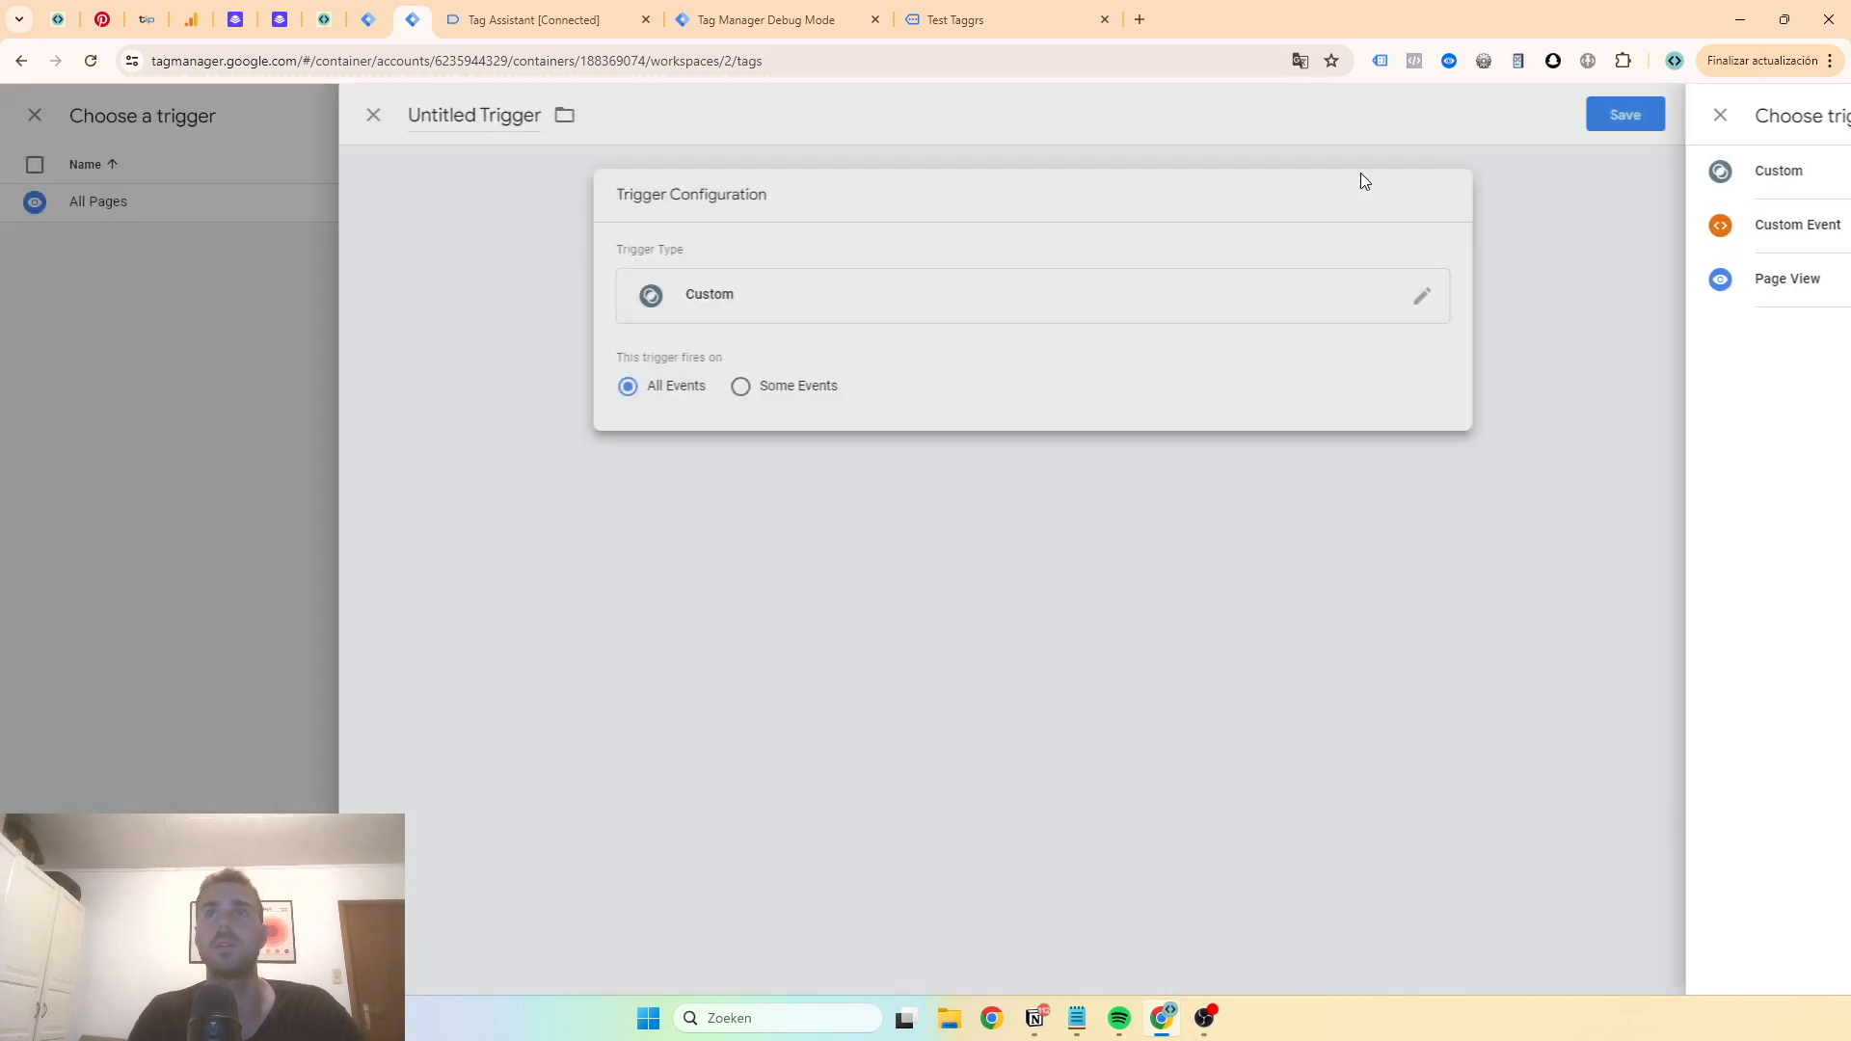
left_click(885, 389)
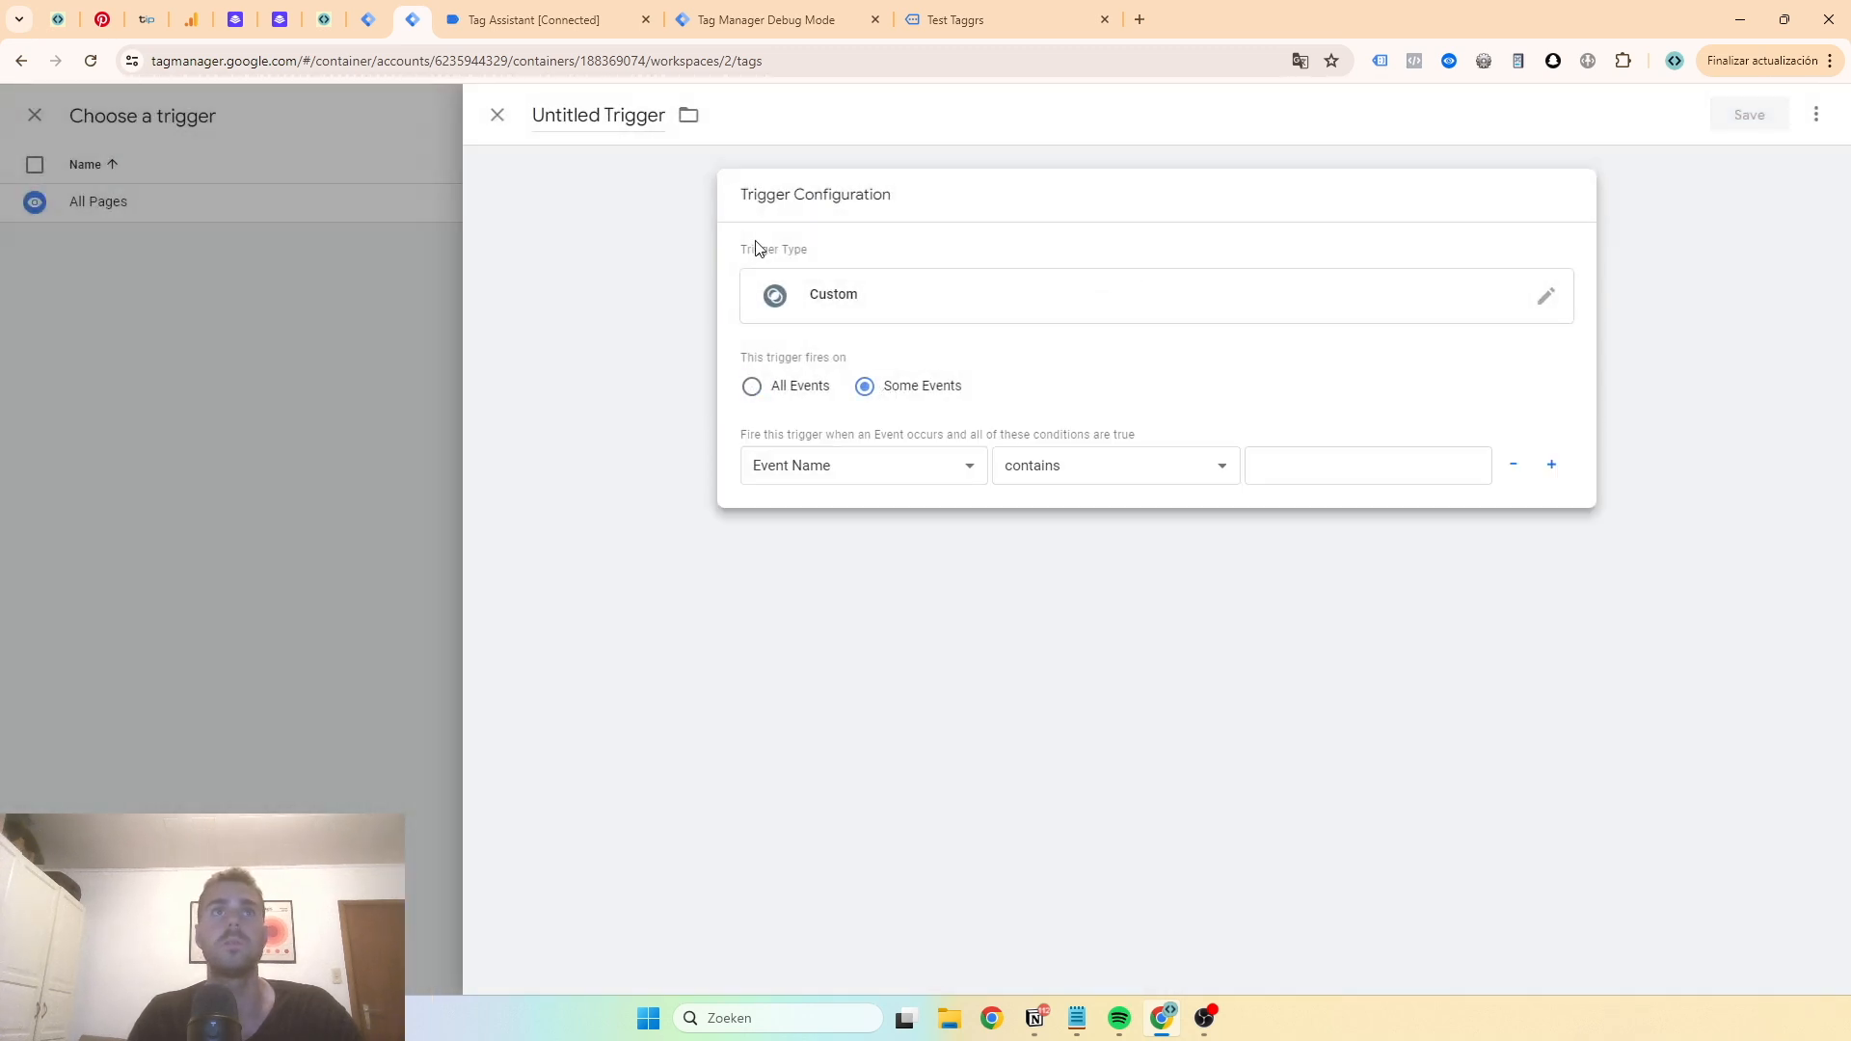
left_click(823, 467)
left_click(827, 546)
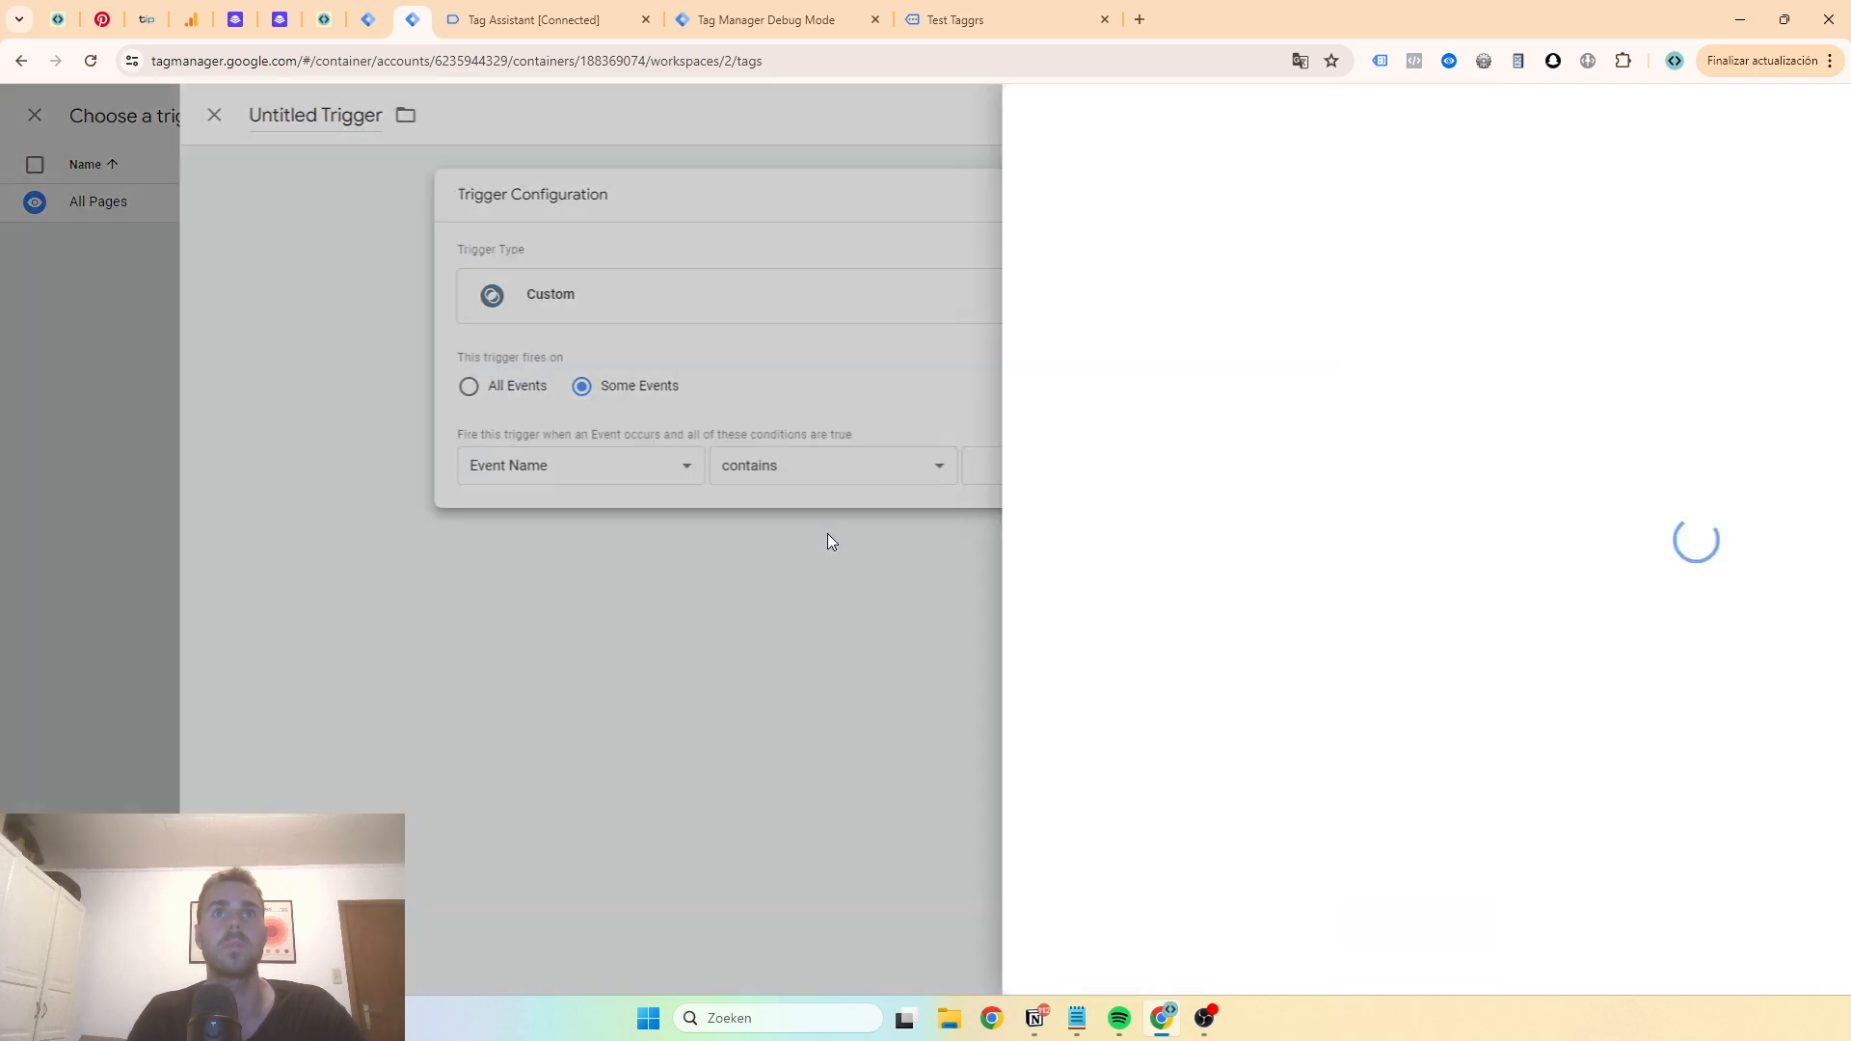
left_click(1803, 113)
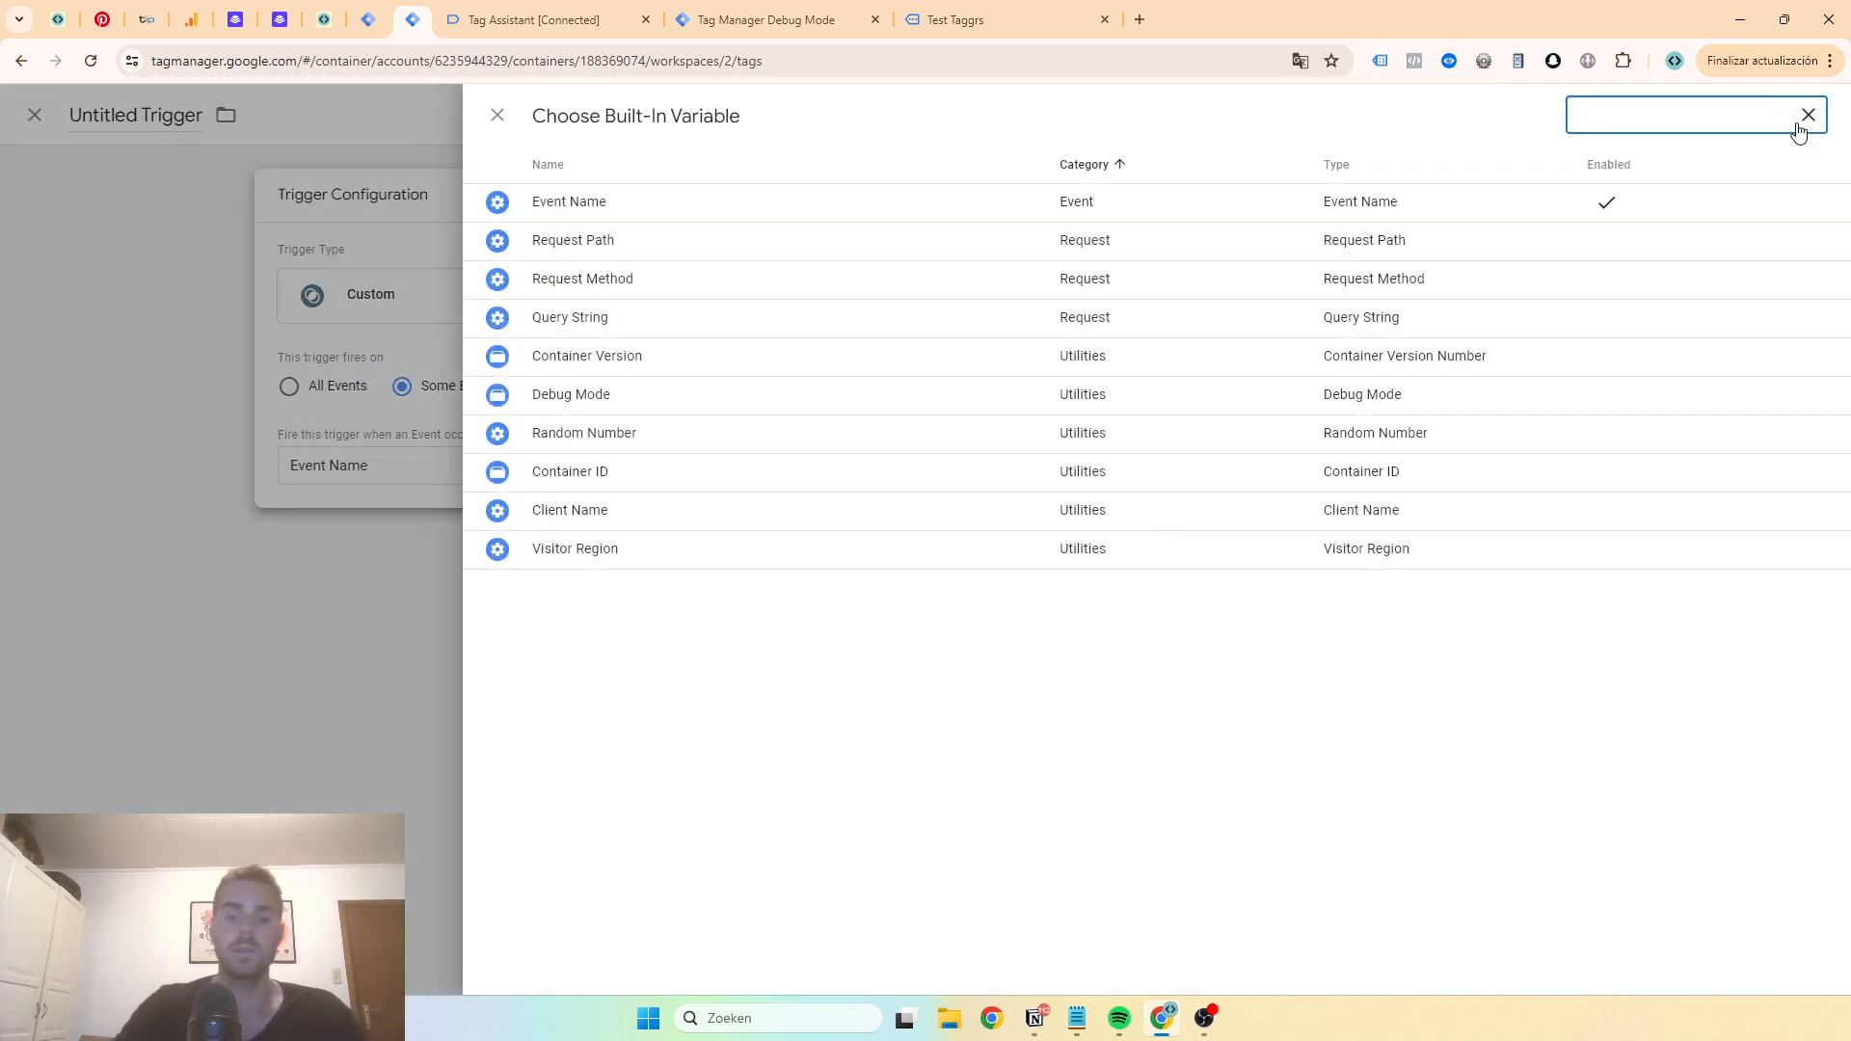
type("cli")
left_click(1380, 201)
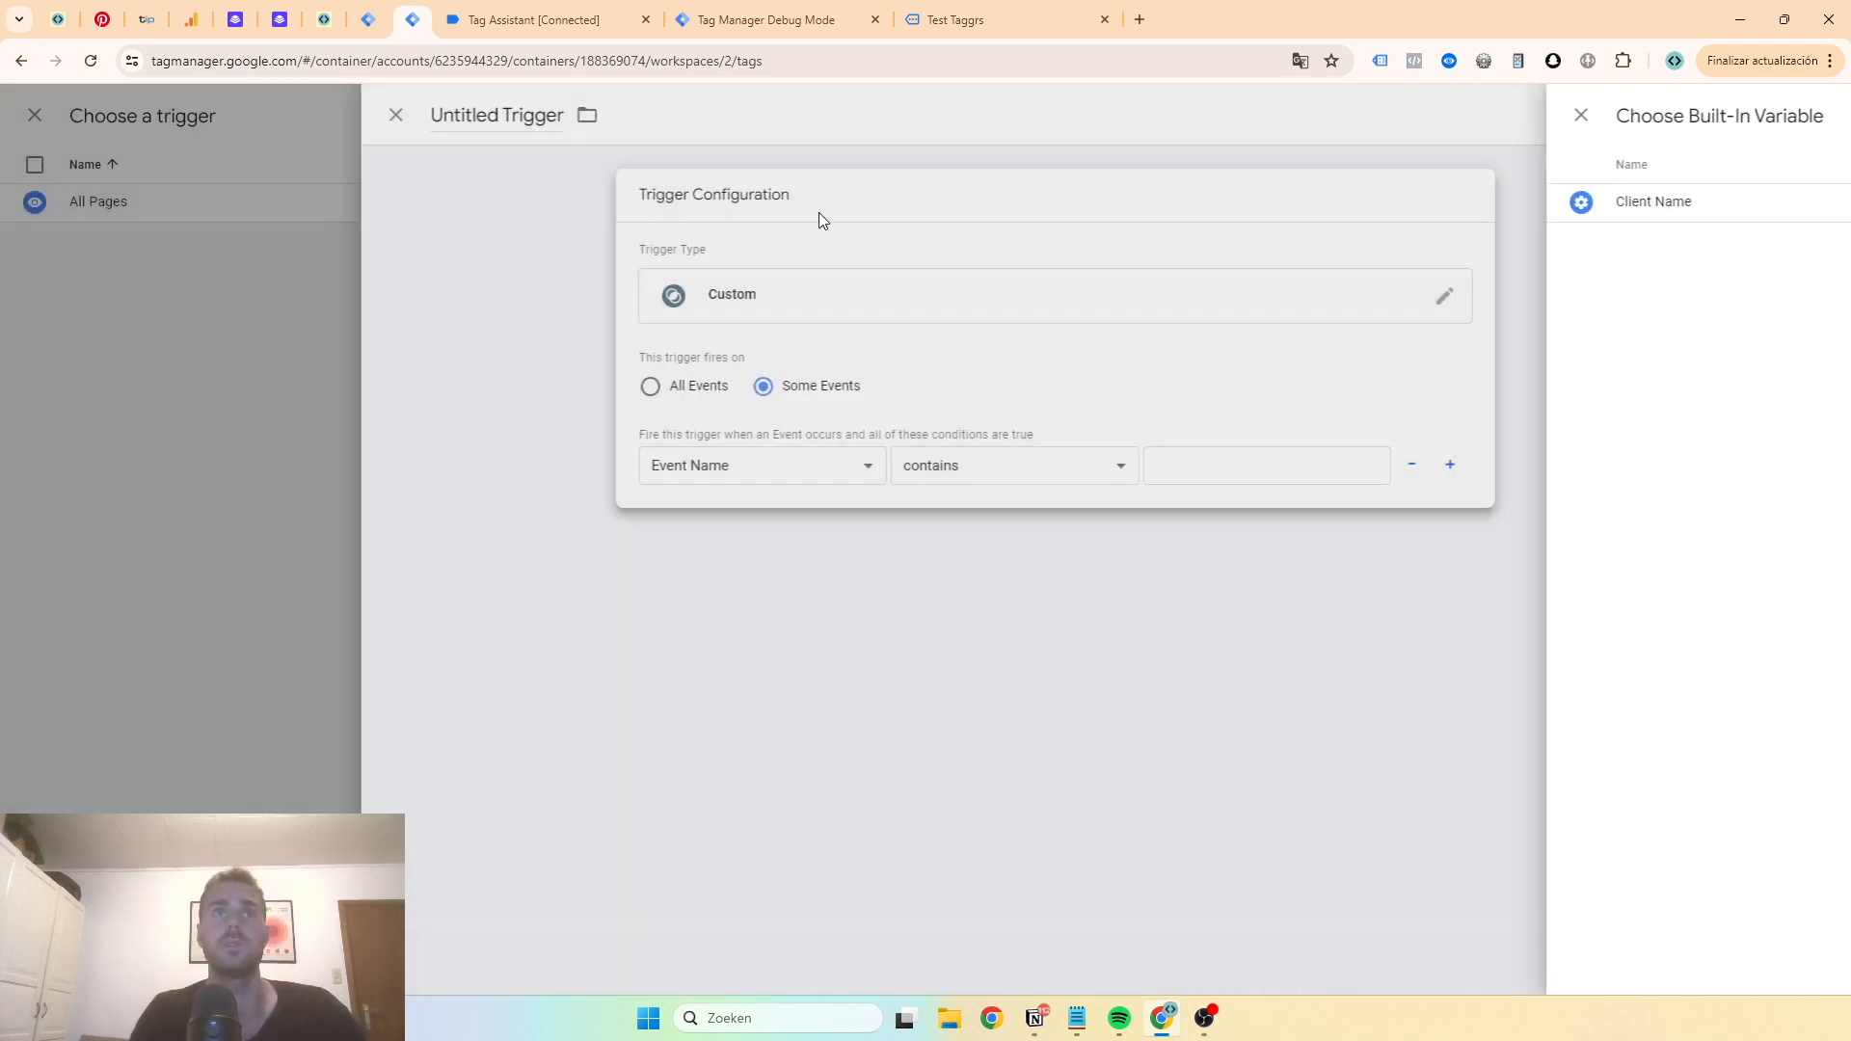
left_click(1155, 470)
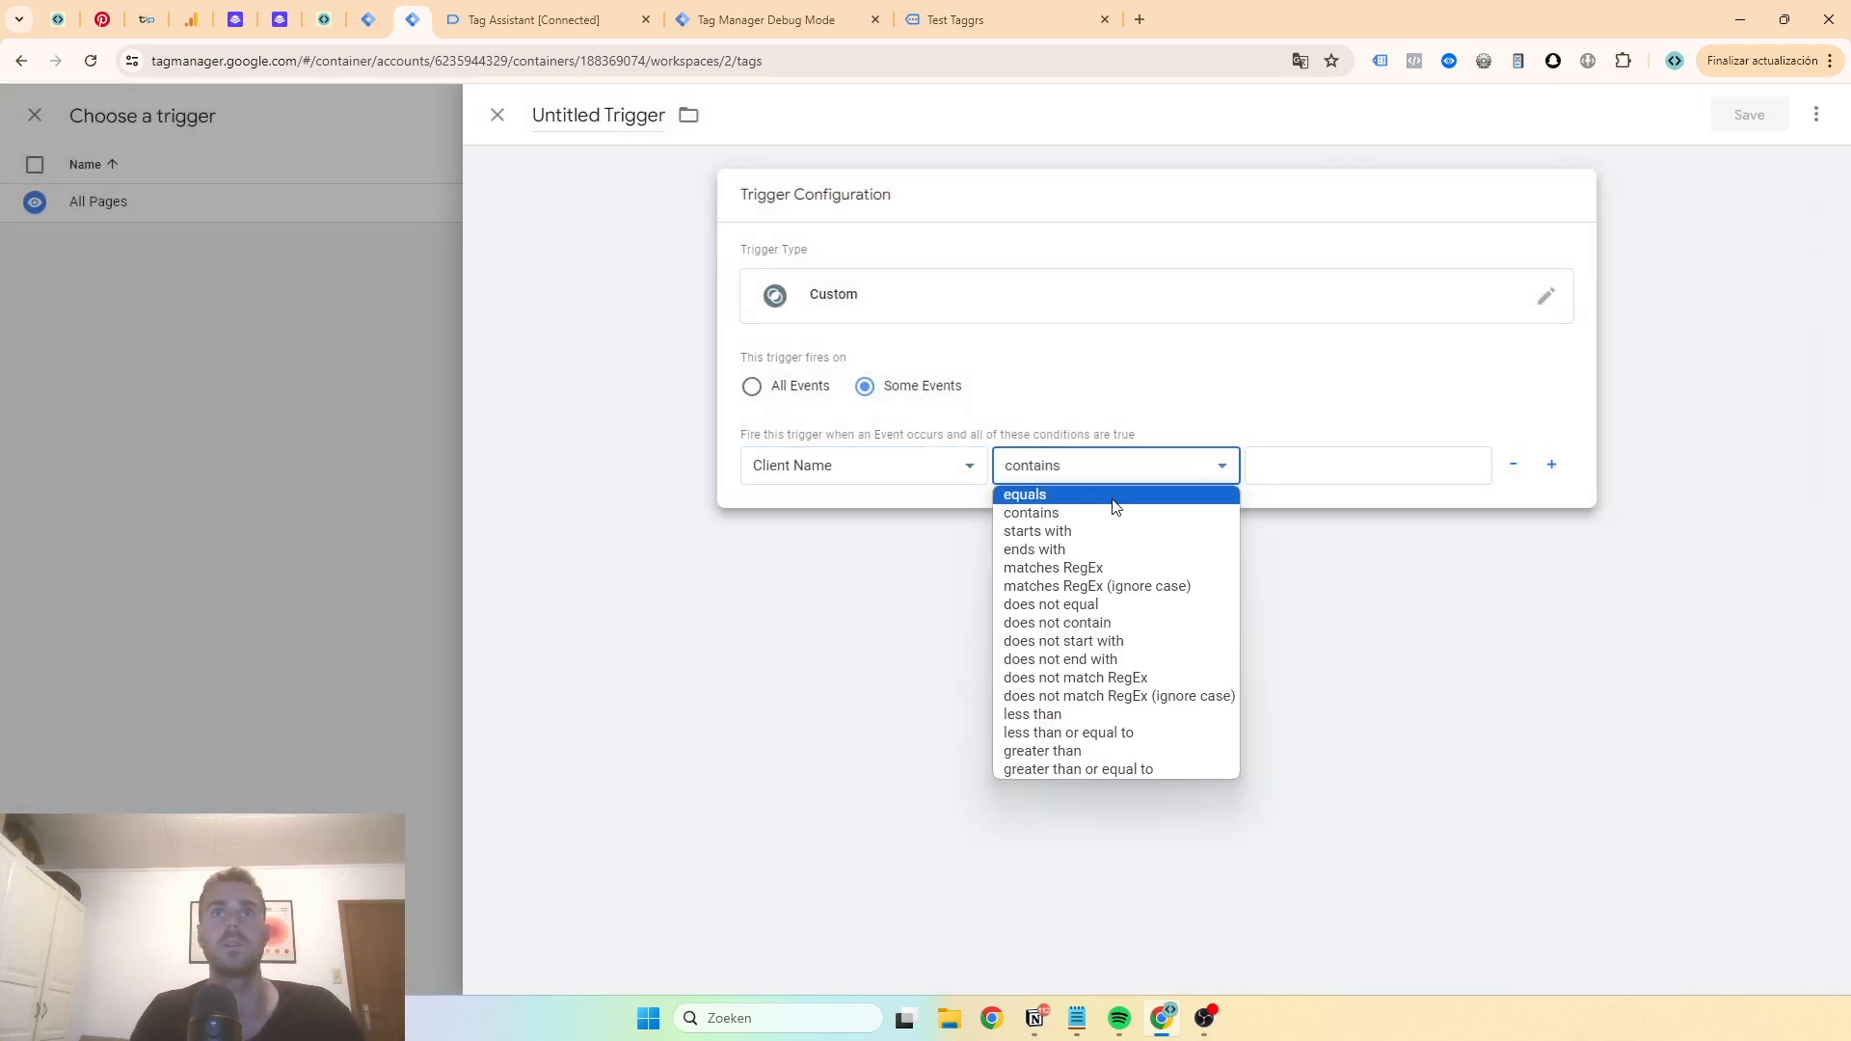
left_click(1149, 493)
left_click(1319, 469)
type("GA4")
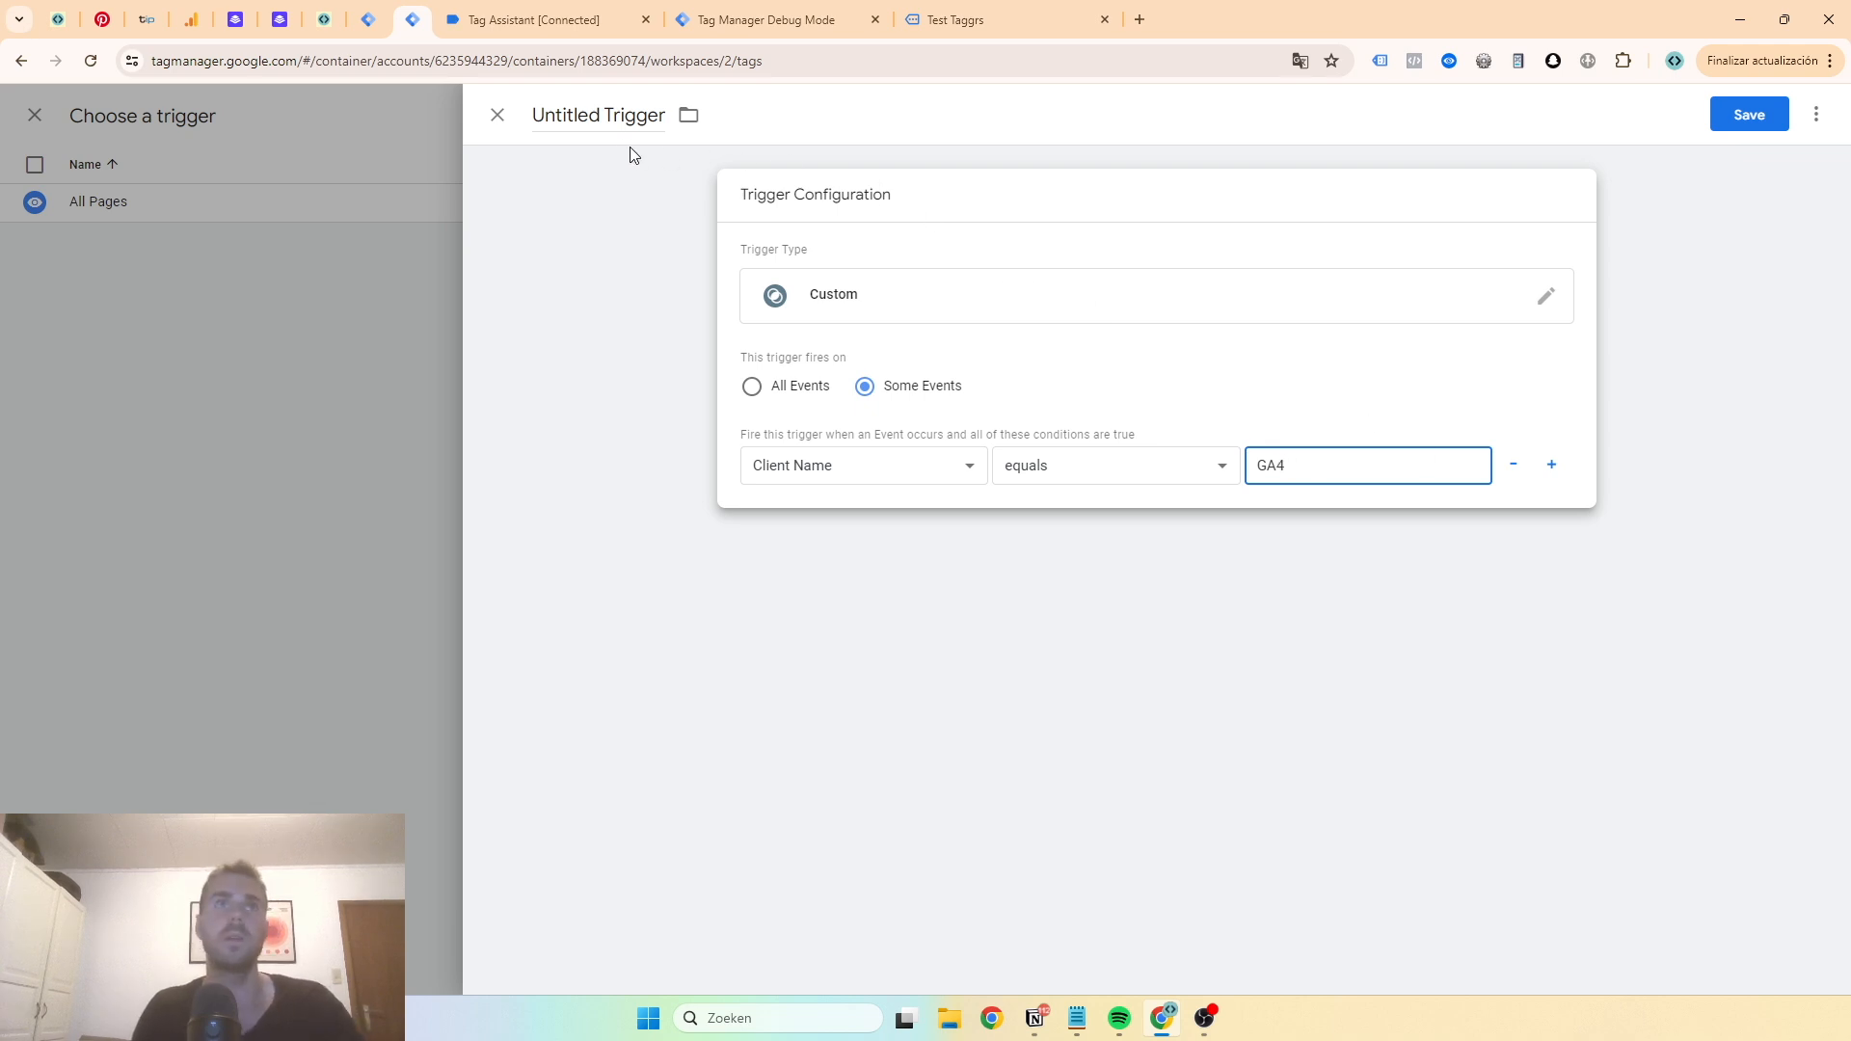
- Name the trigger Client = GA4, save it, and save the GA4 | All Events tag with it
left_click(615, 117)
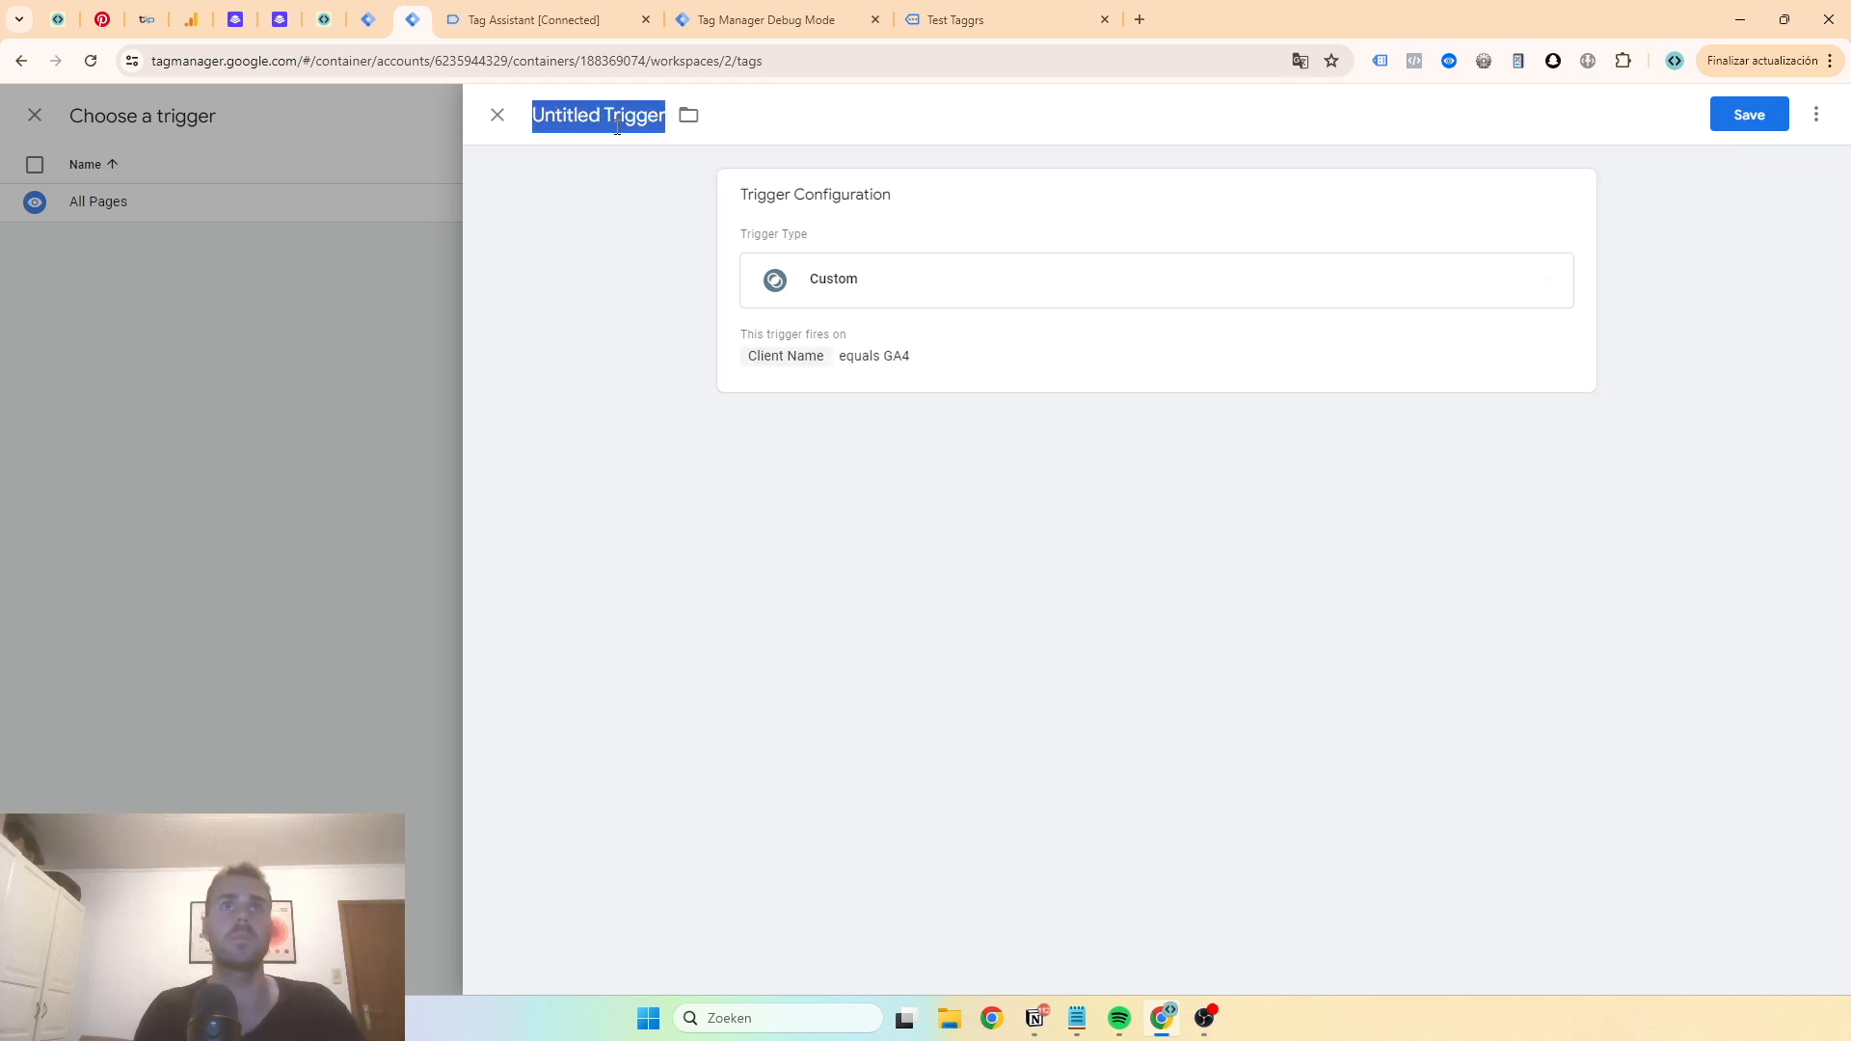
type("Client = GA4")
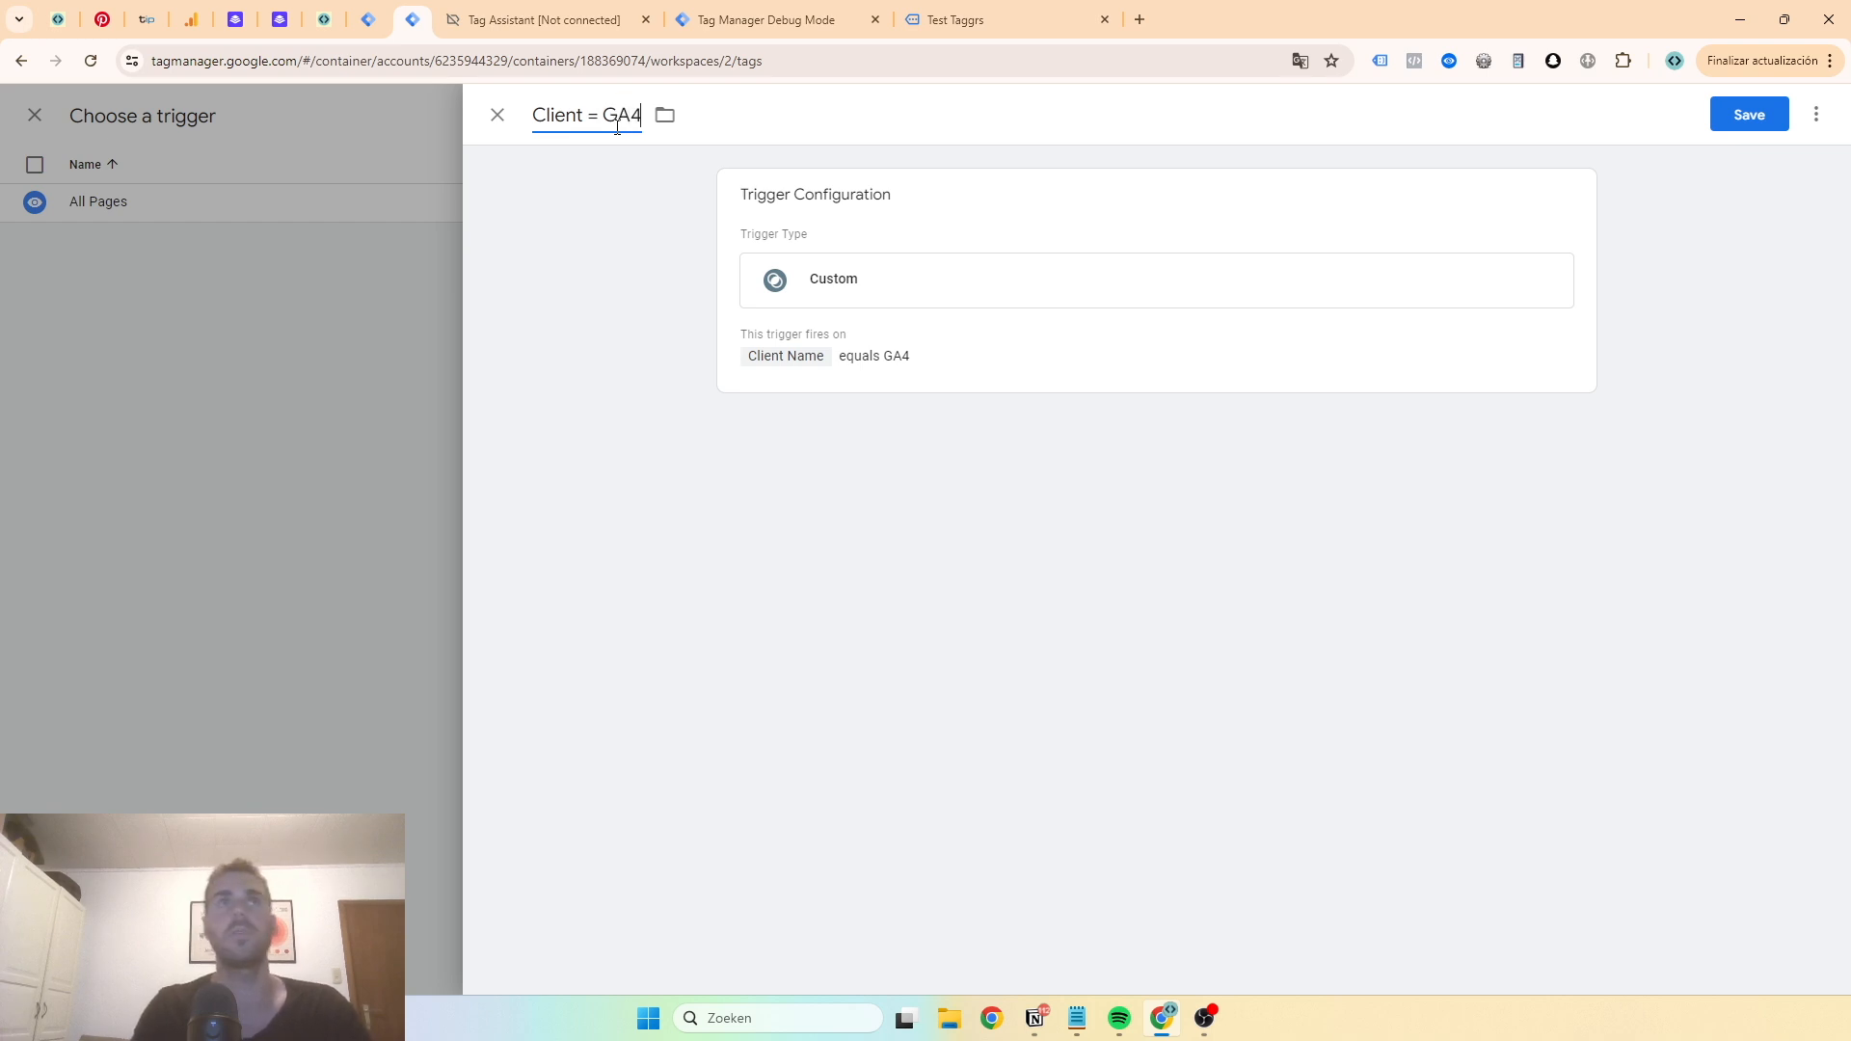
left_click(1749, 116)
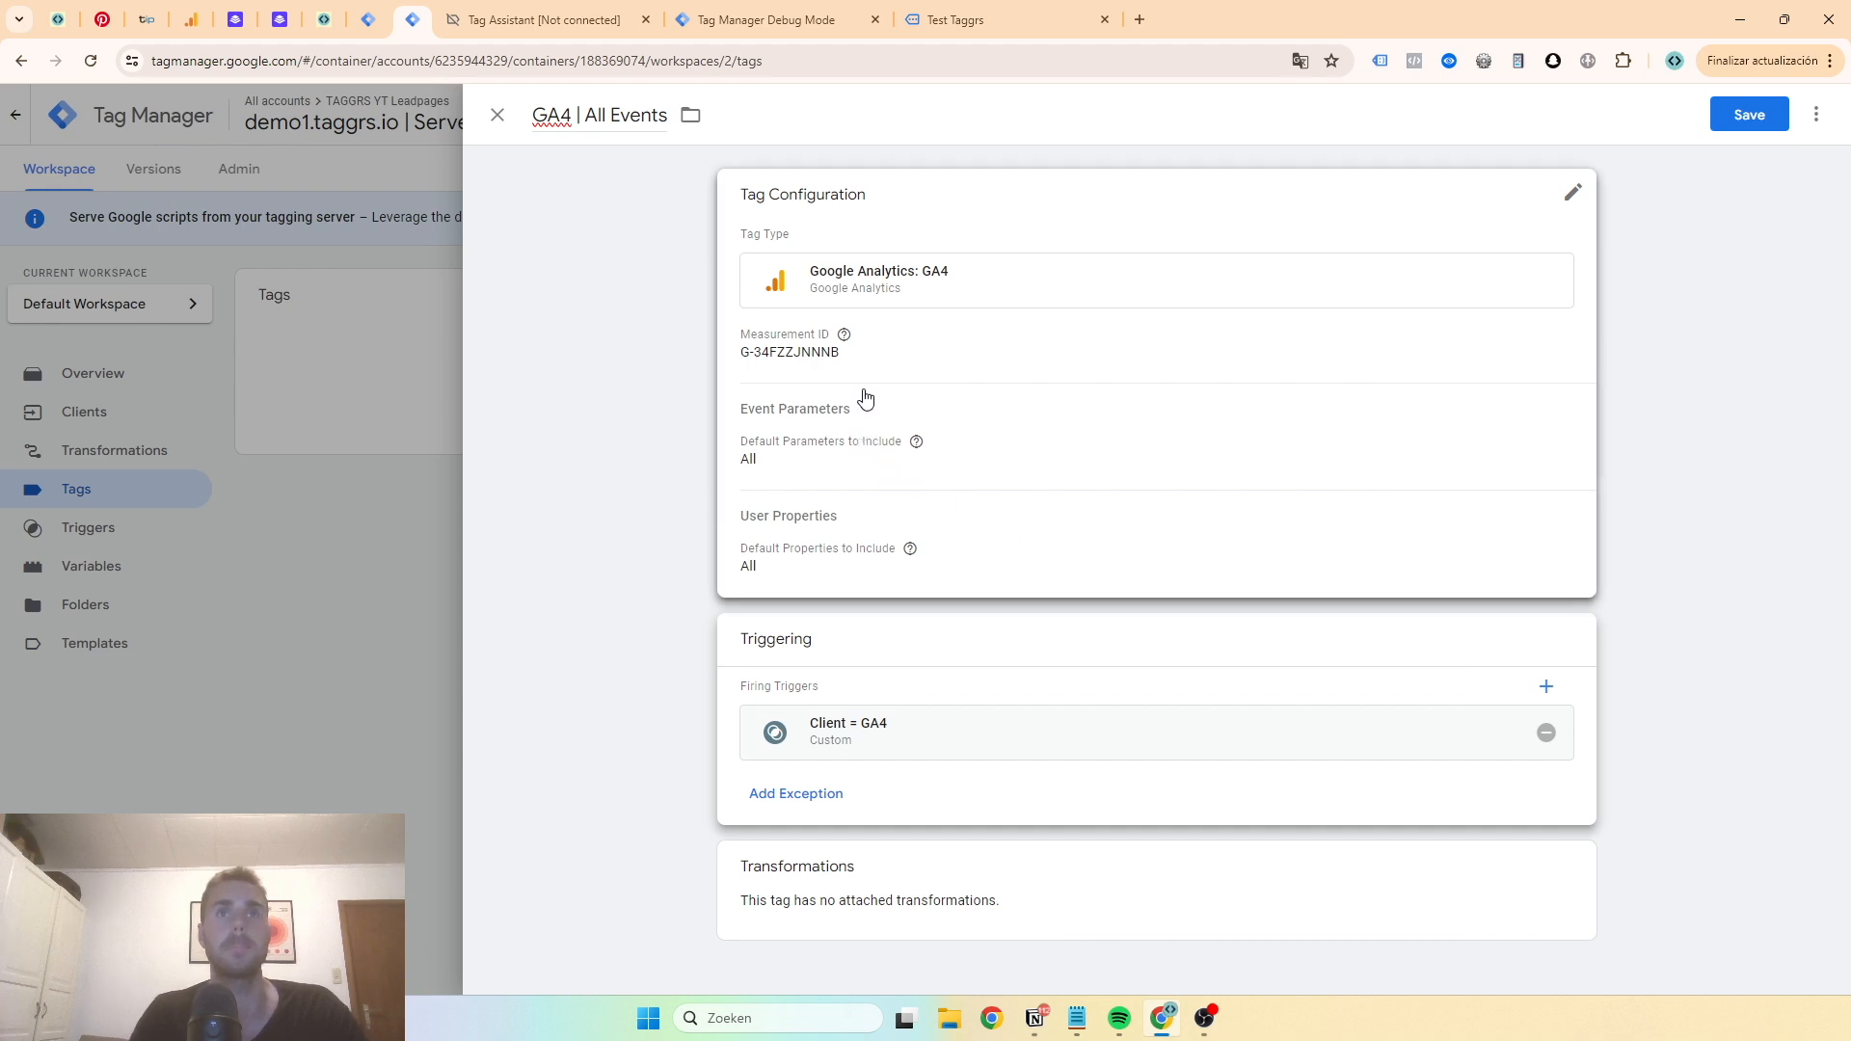
left_click(1745, 112)
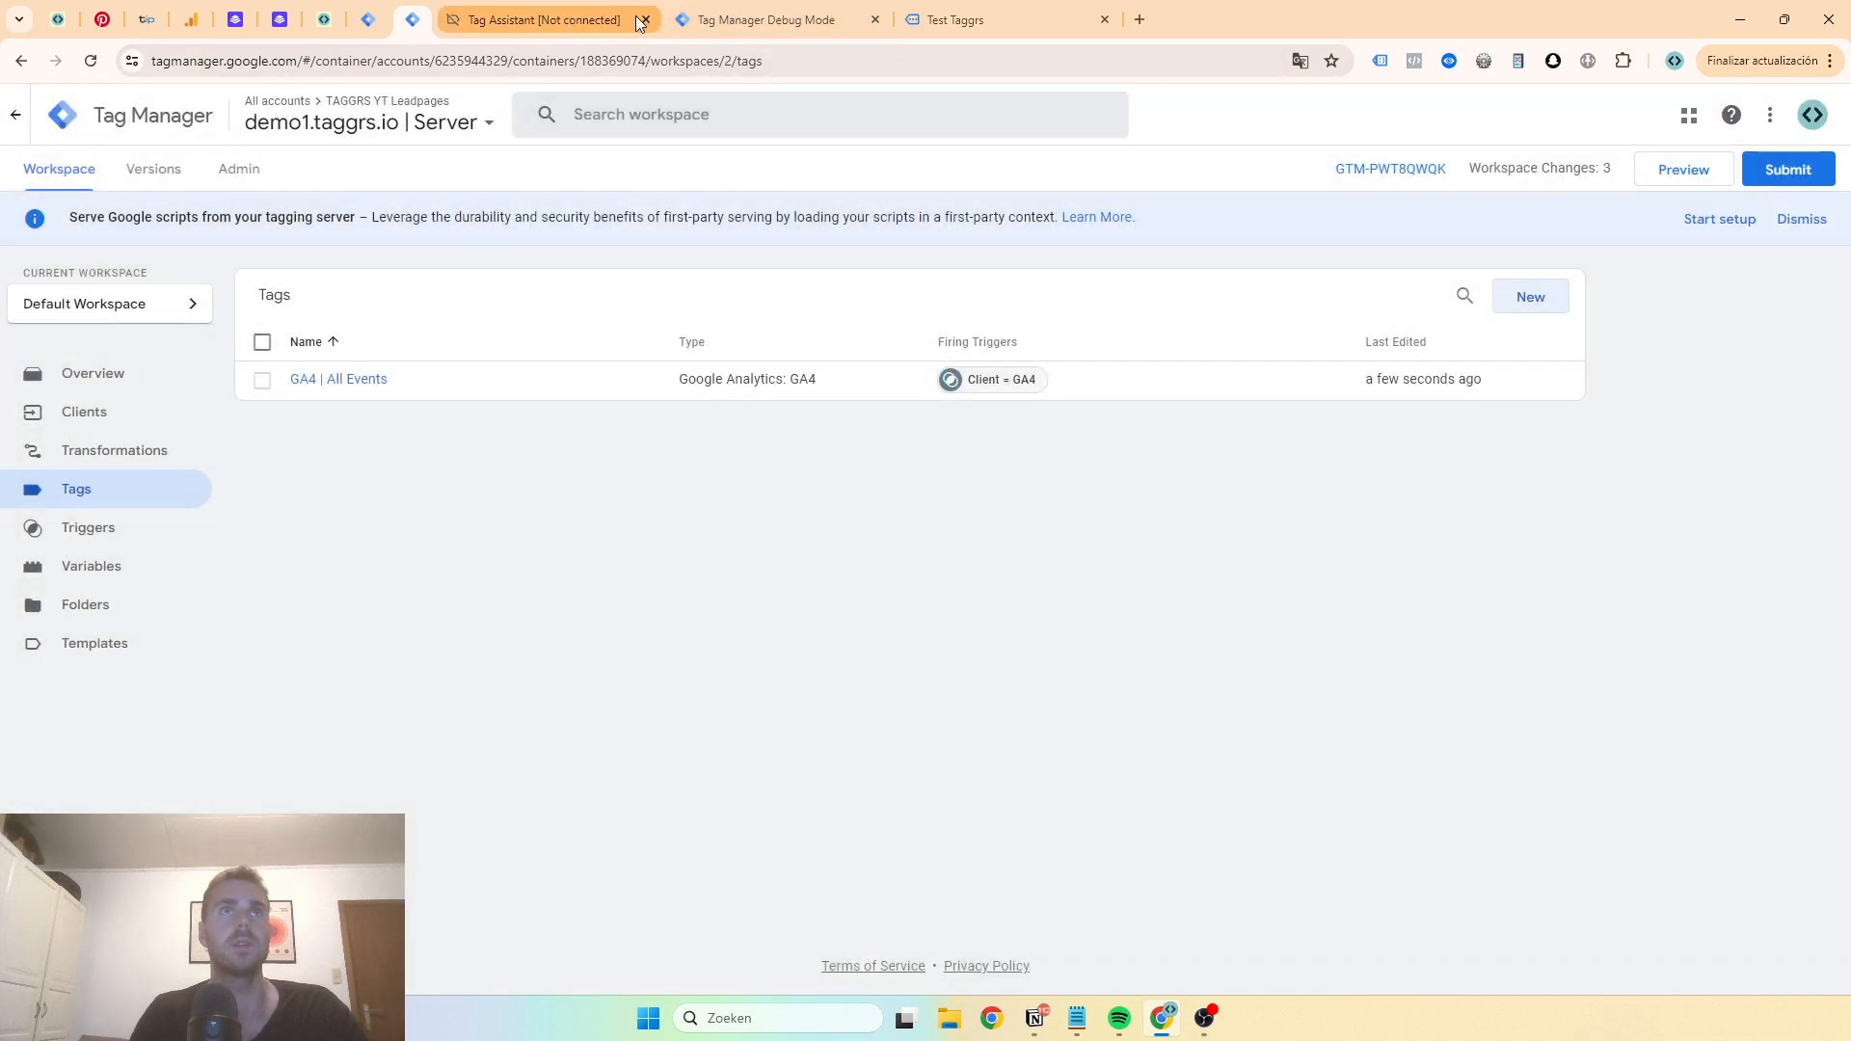
left_click(644, 20)
left_click(644, 19)
left_click(644, 19)
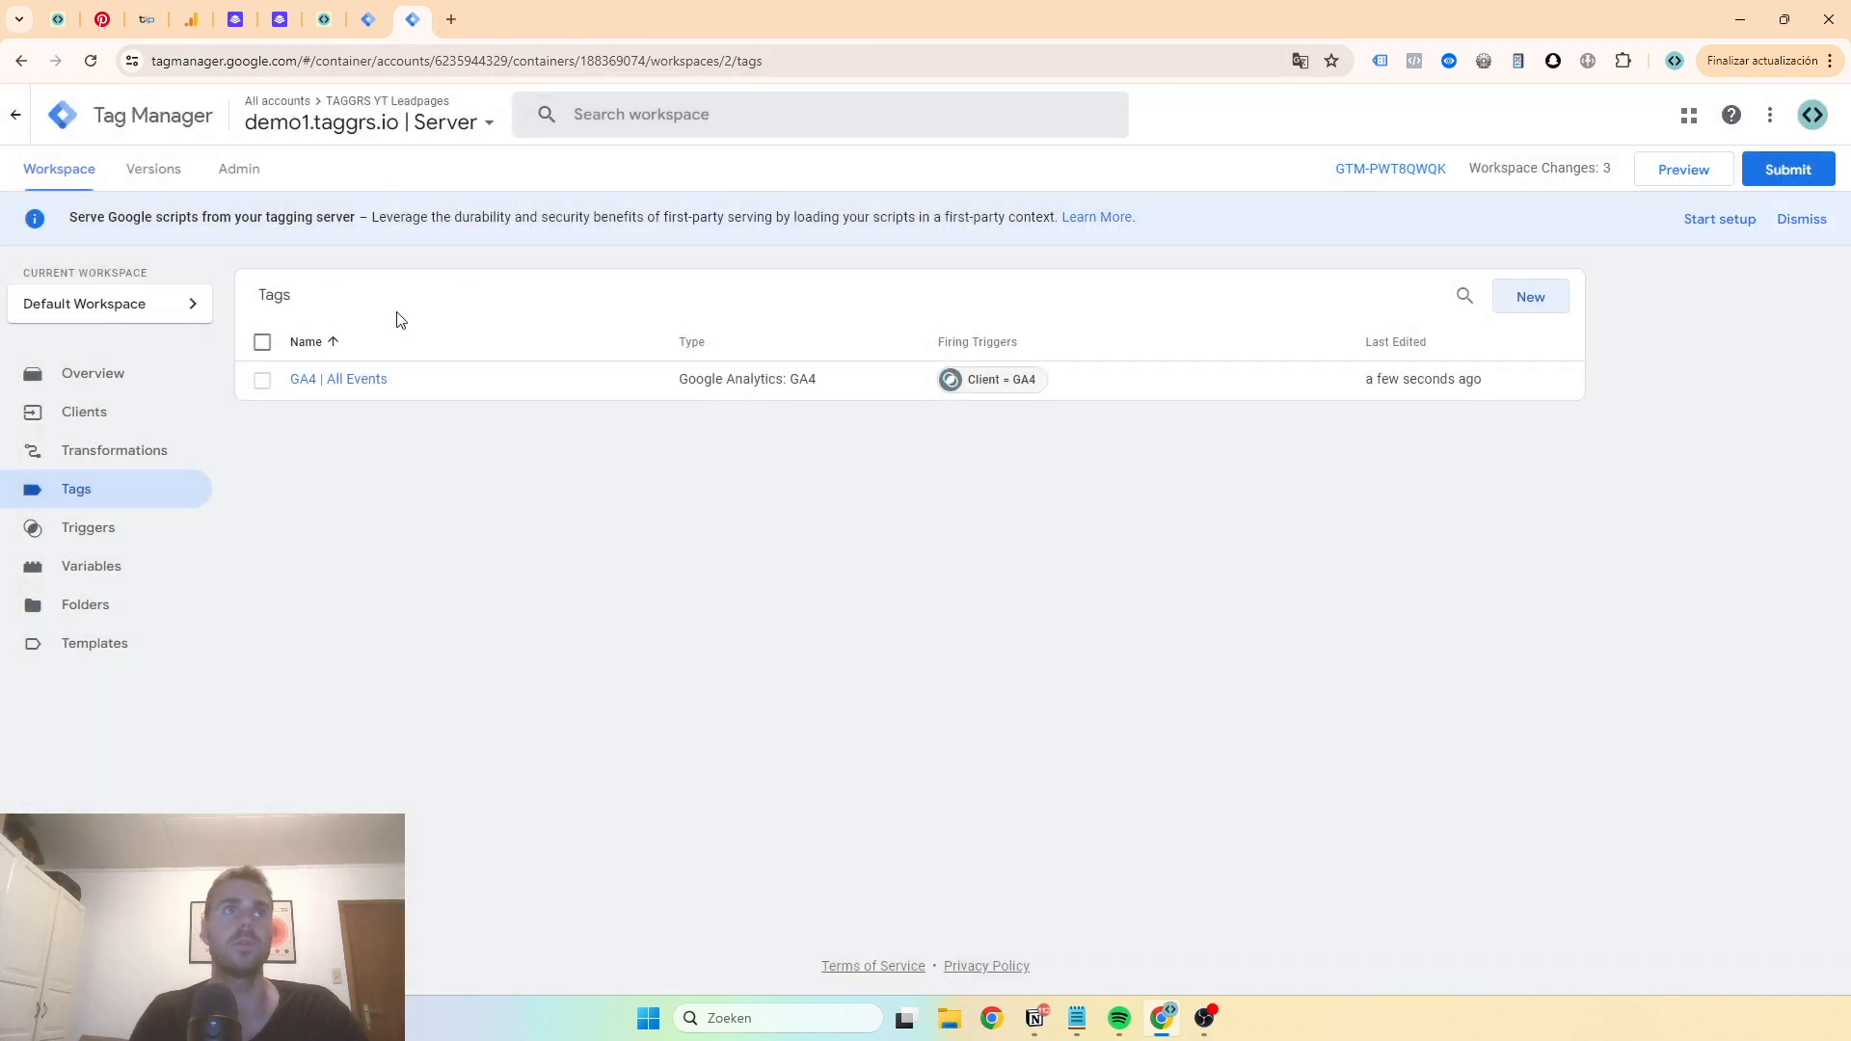
left_click(1685, 173)
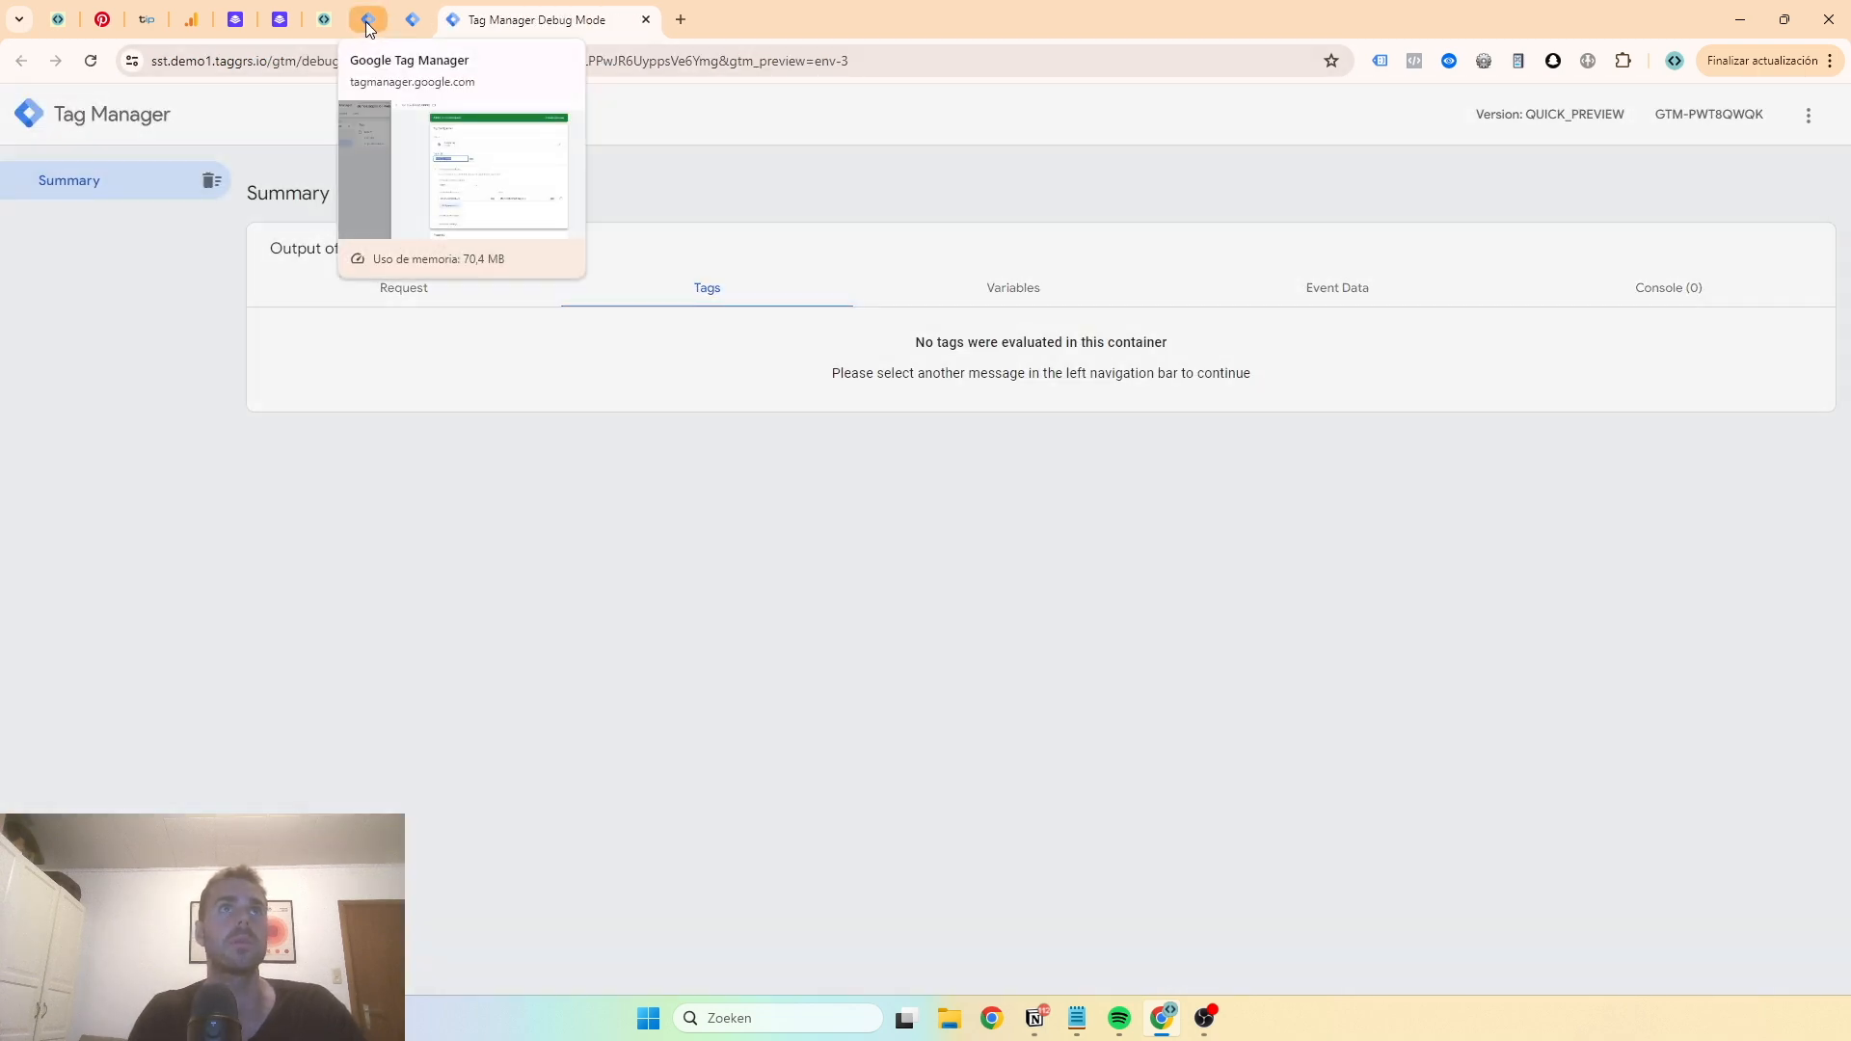
left_click(368, 19)
left_click(494, 119)
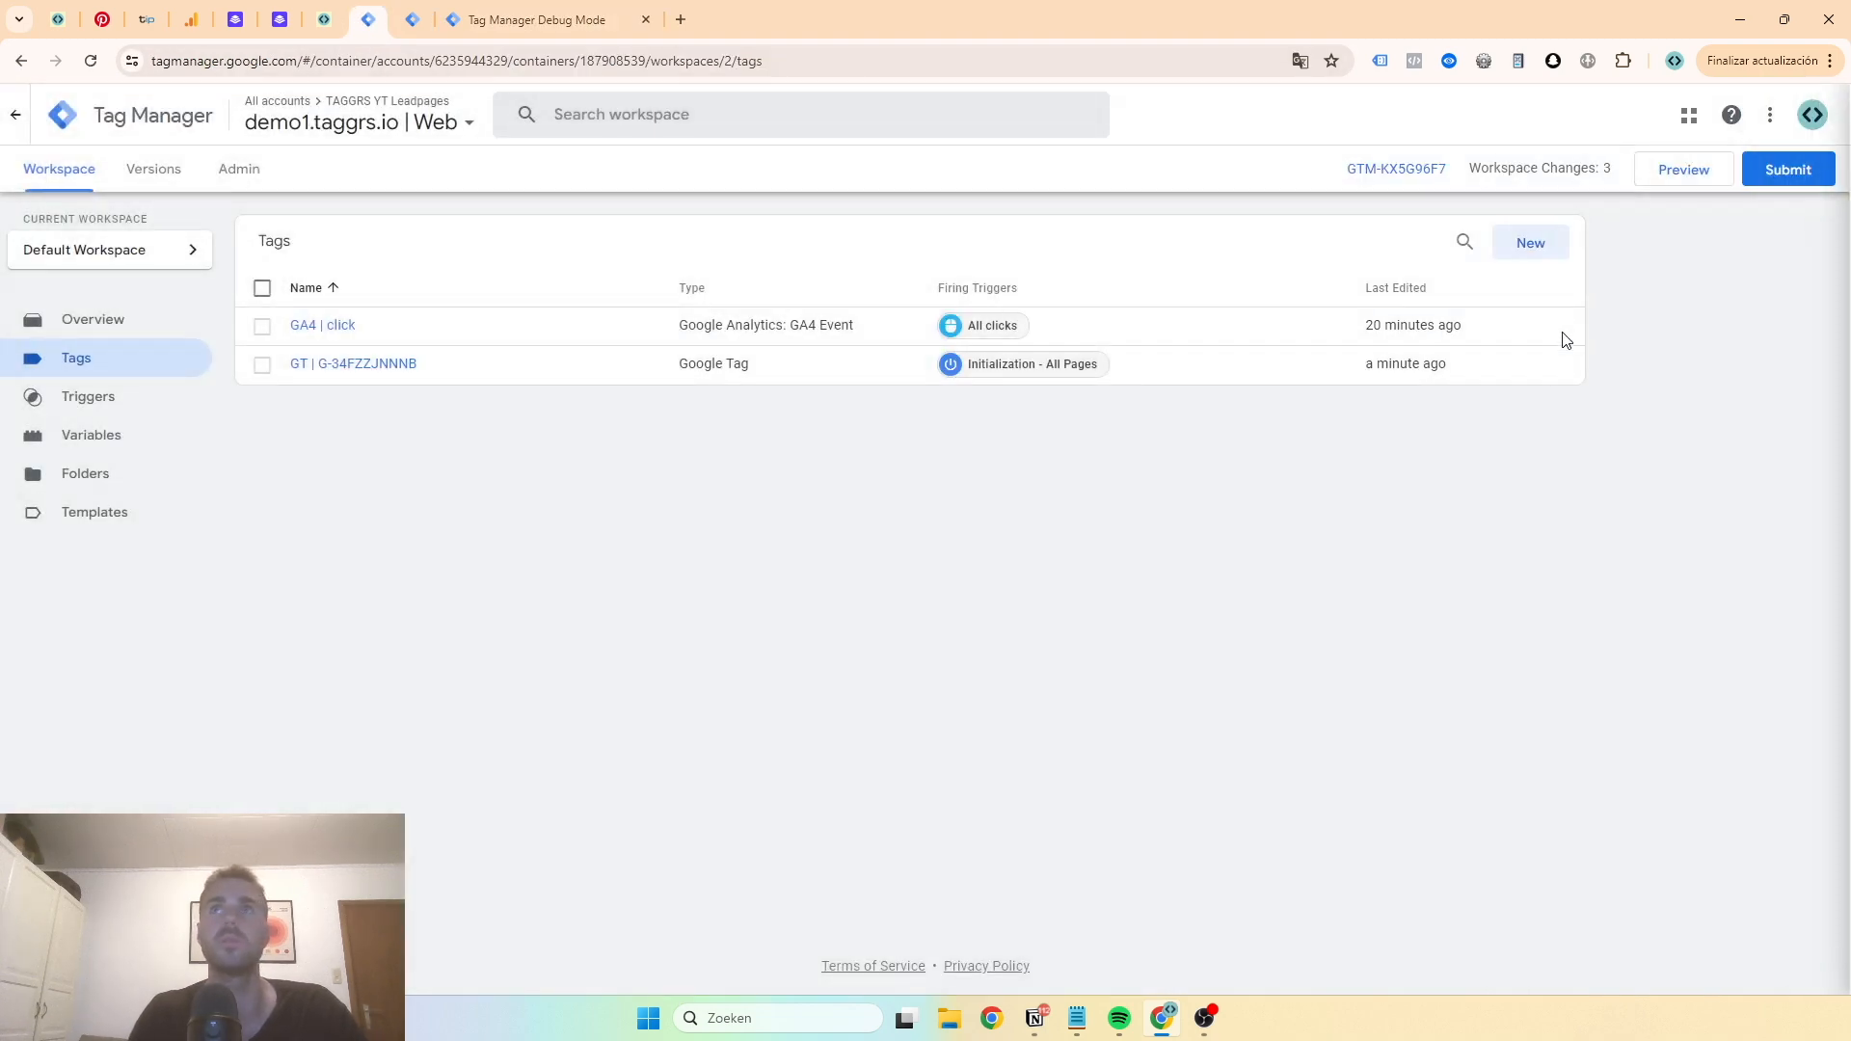
left_click(1685, 174)
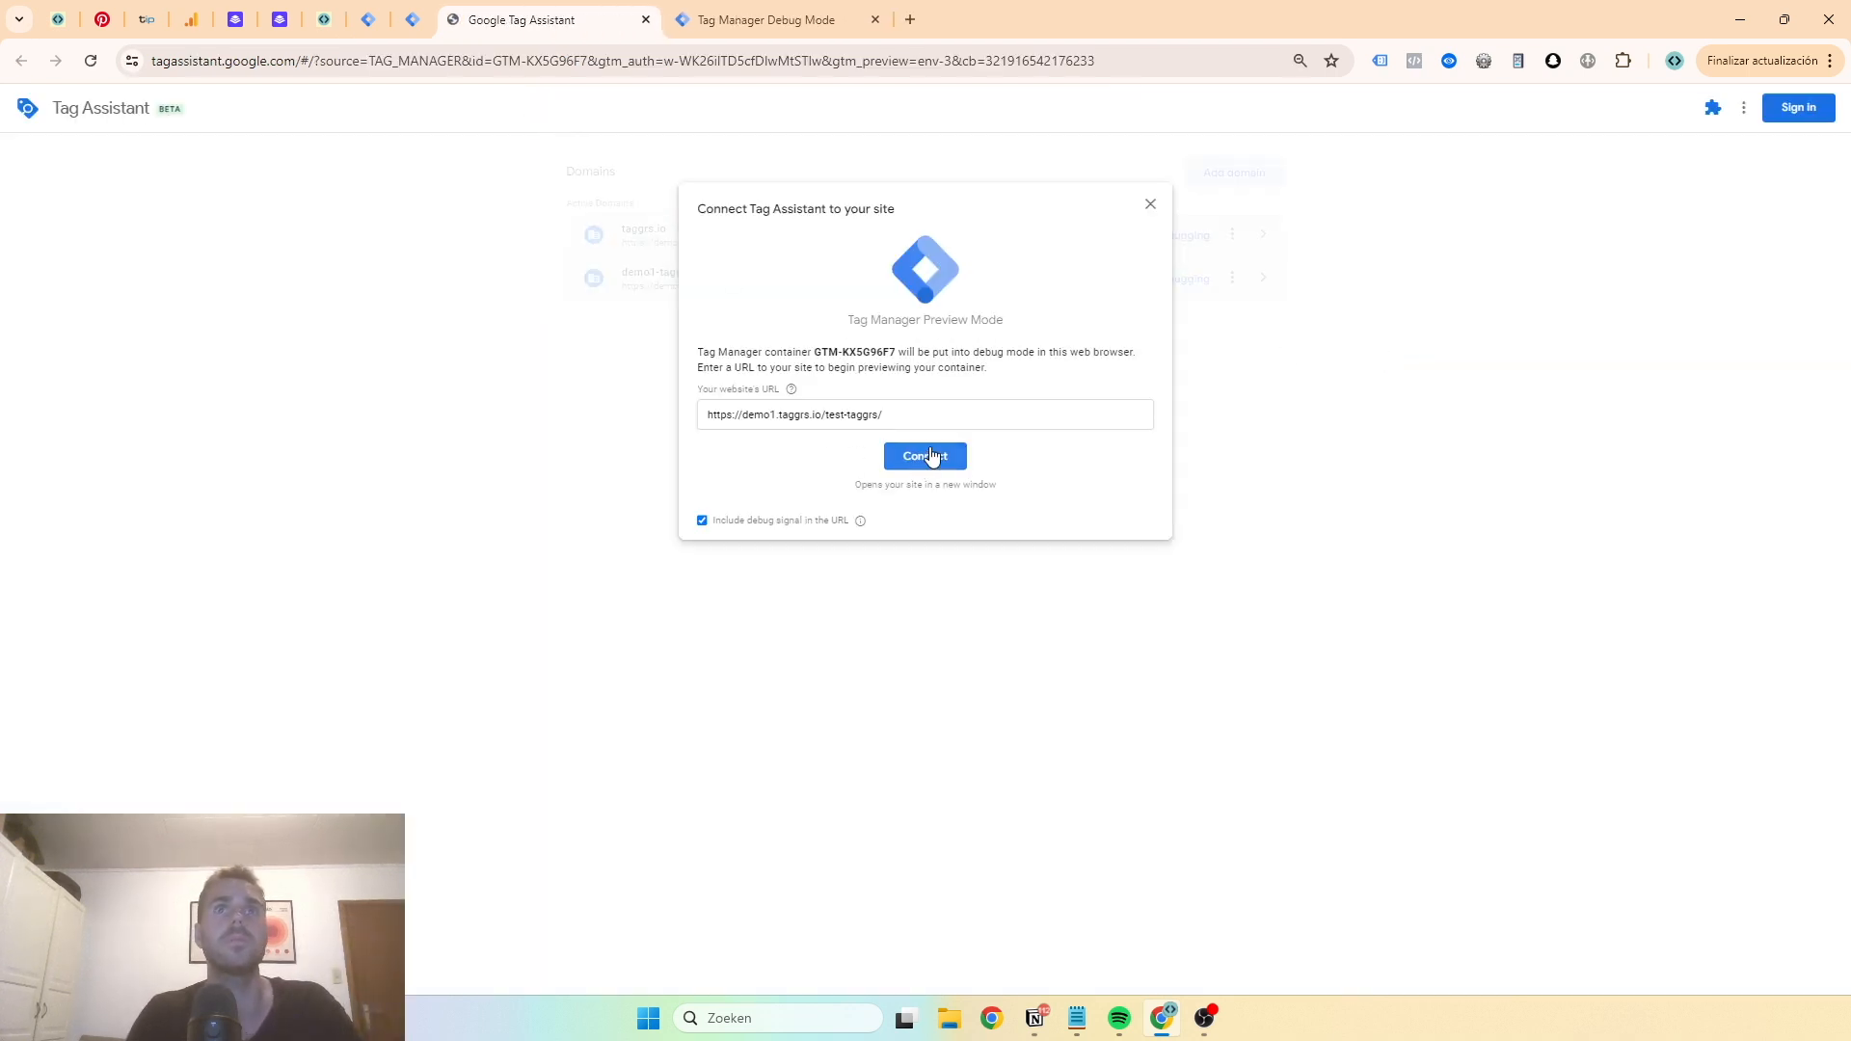
left_click(927, 457)
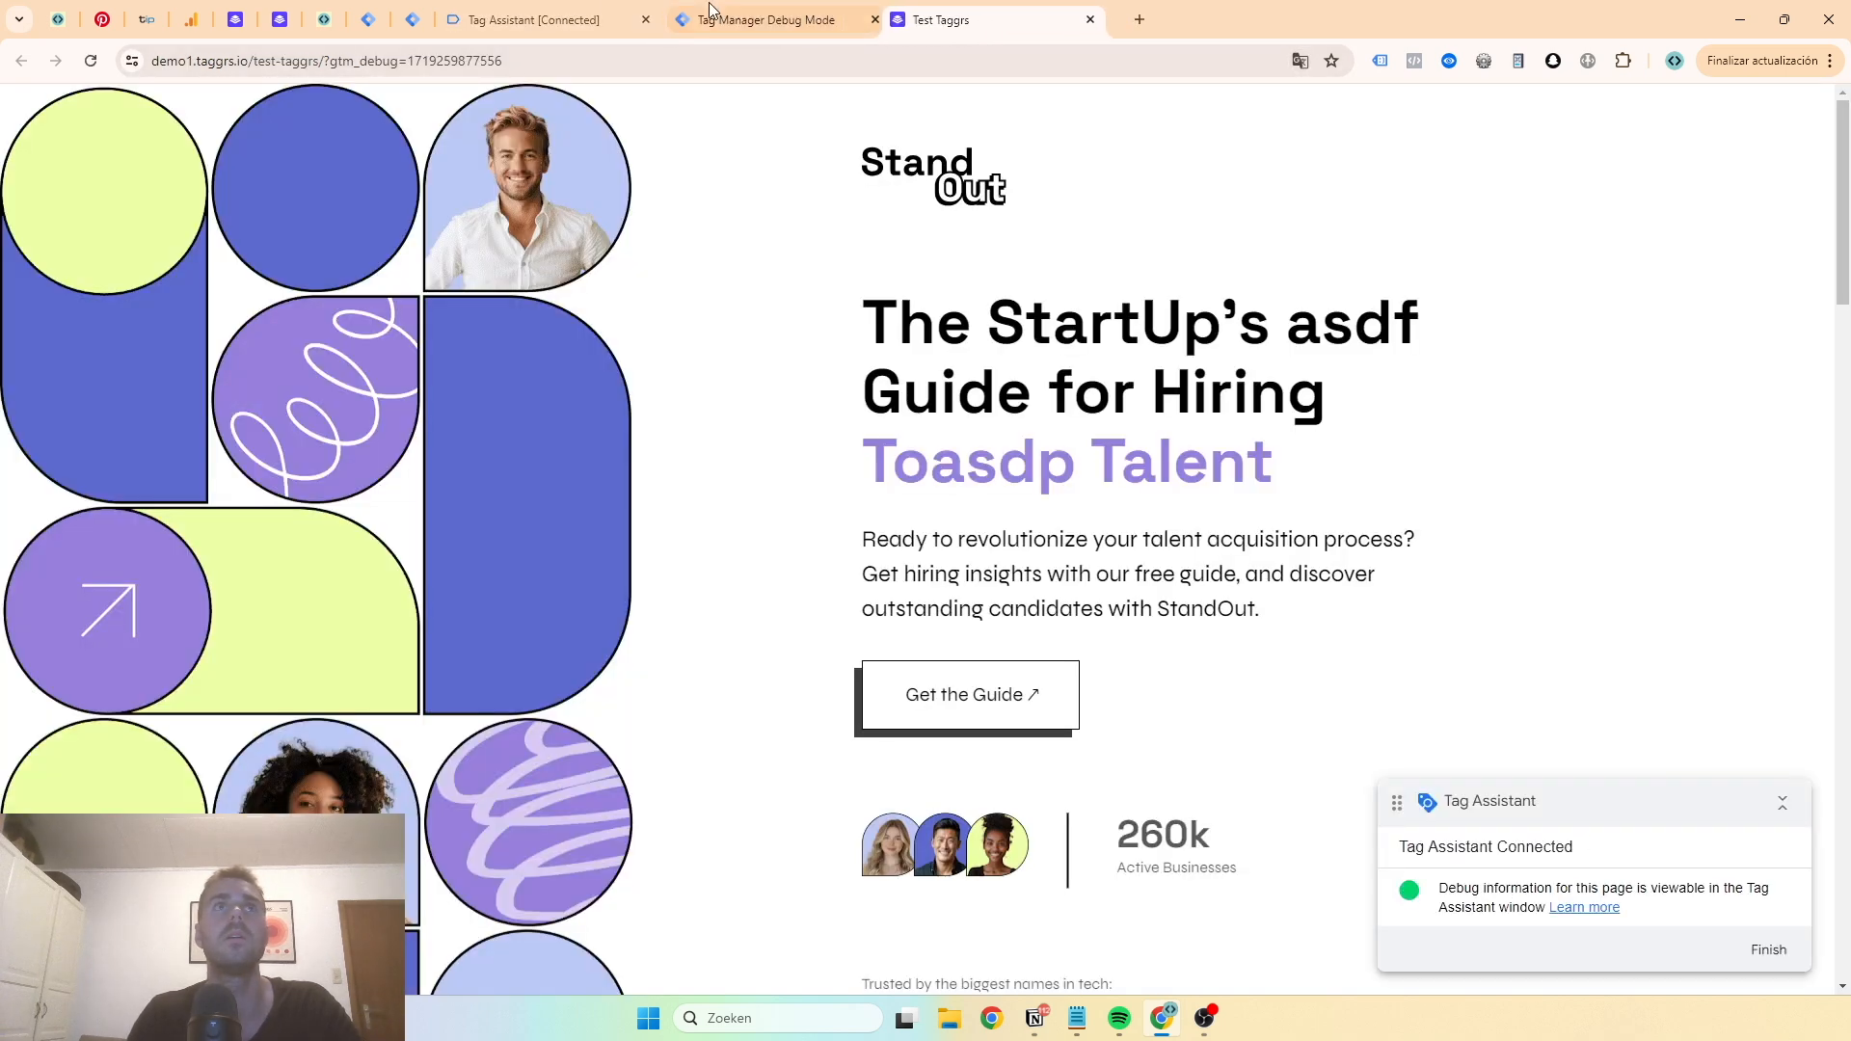
left_click(572, 9)
left_click(906, 381)
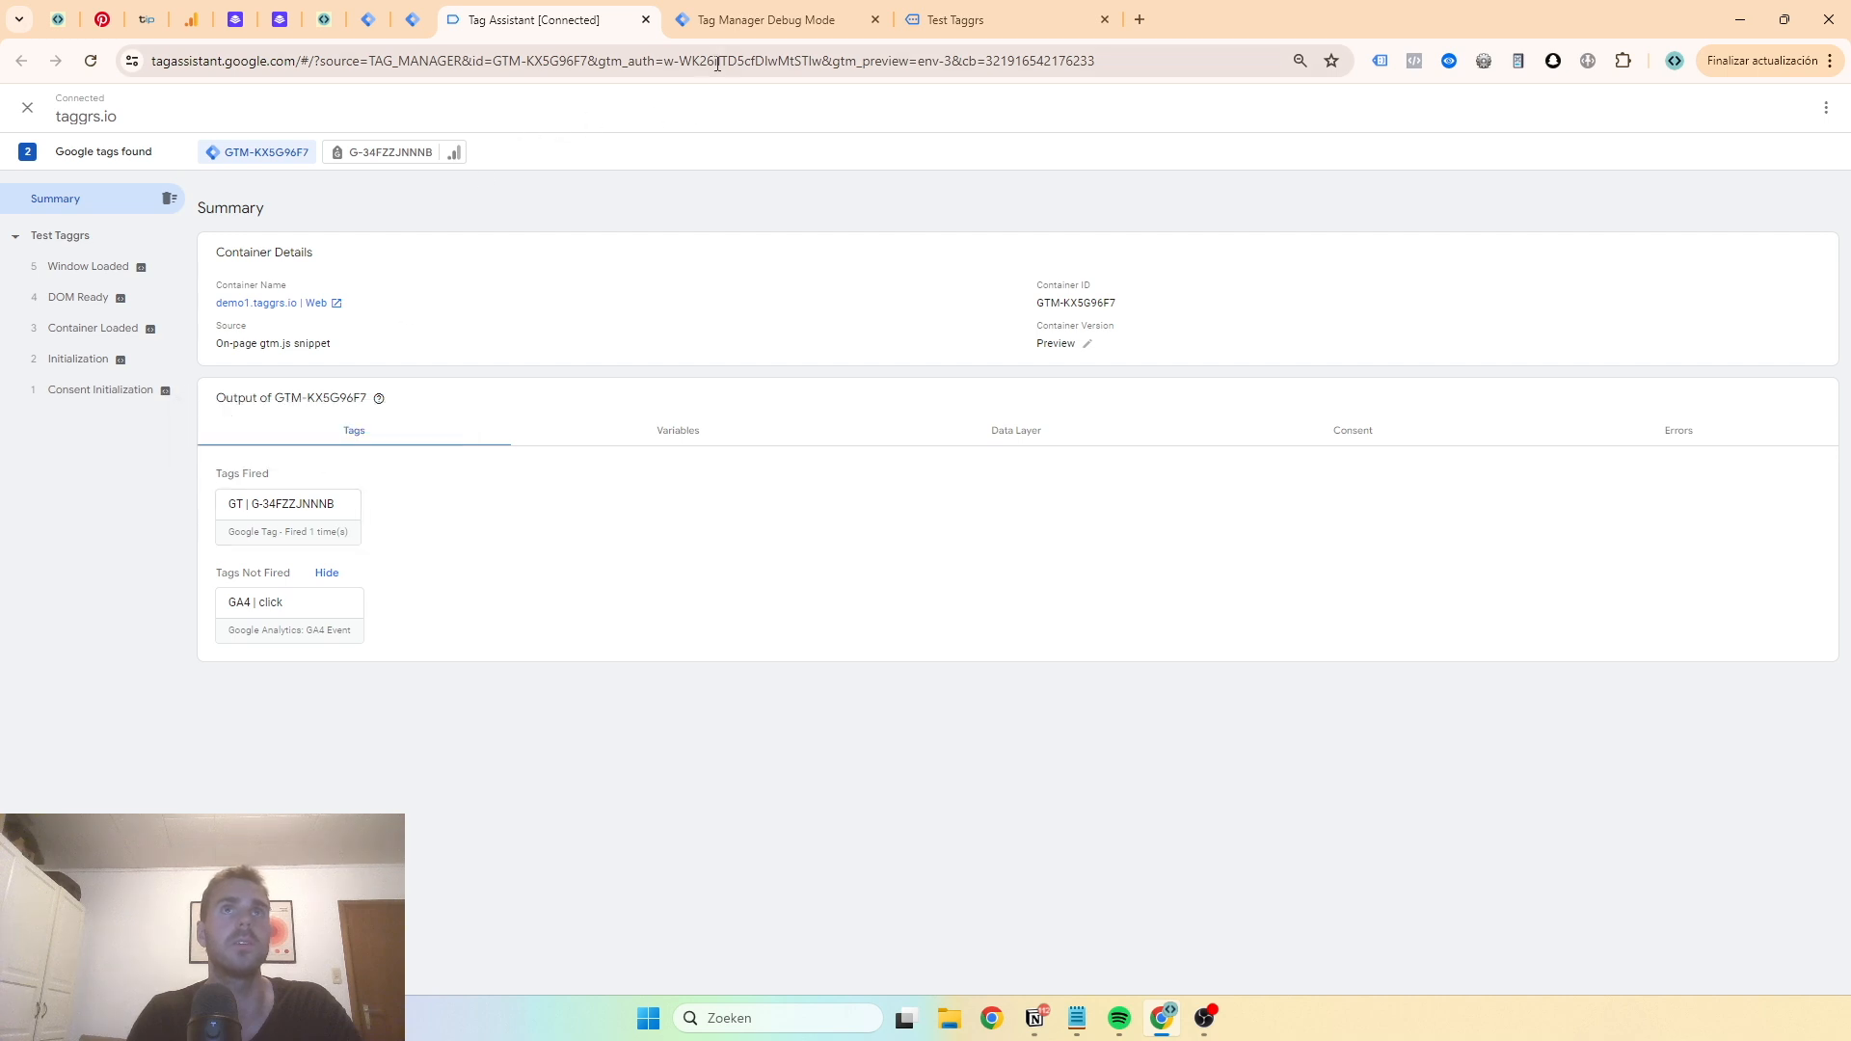
- Inspect the GA4 | All Events tag's firing details and outgoing request for the page_view event in the server debug view
left_click(740, 29)
left_click(113, 273)
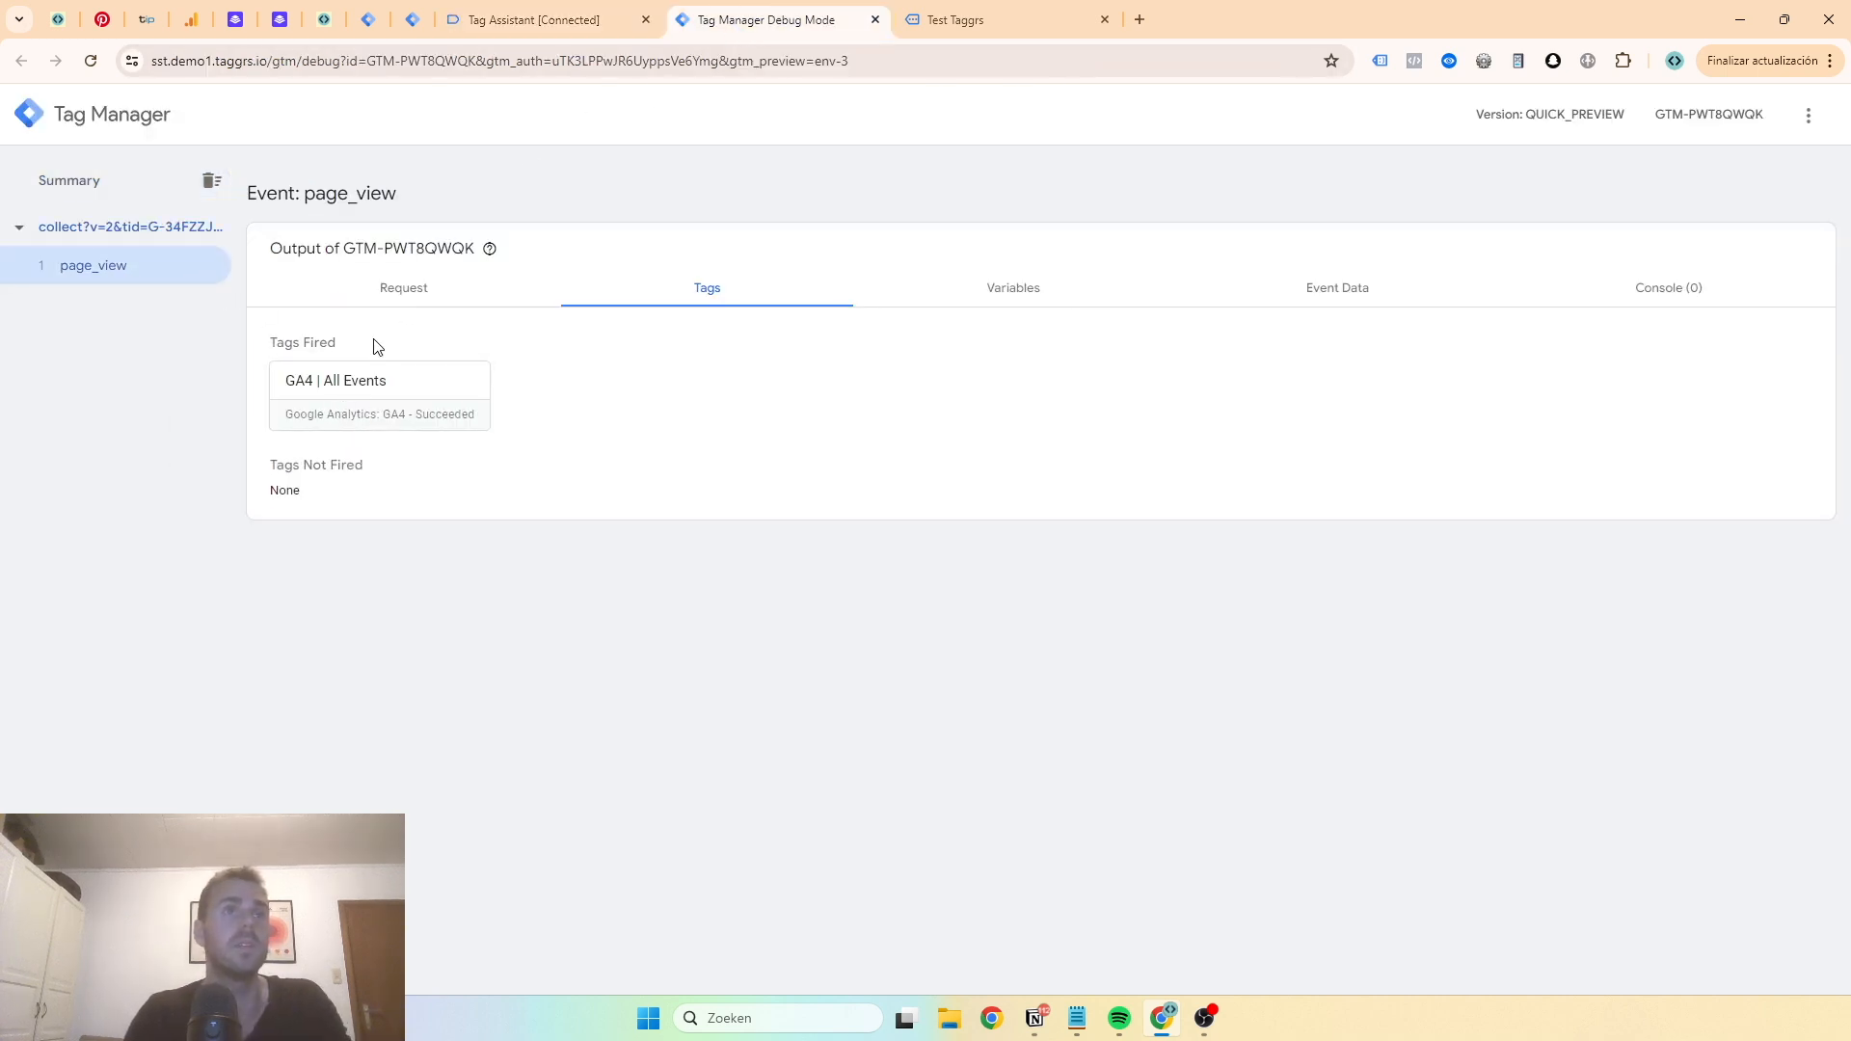
left_click(348, 428)
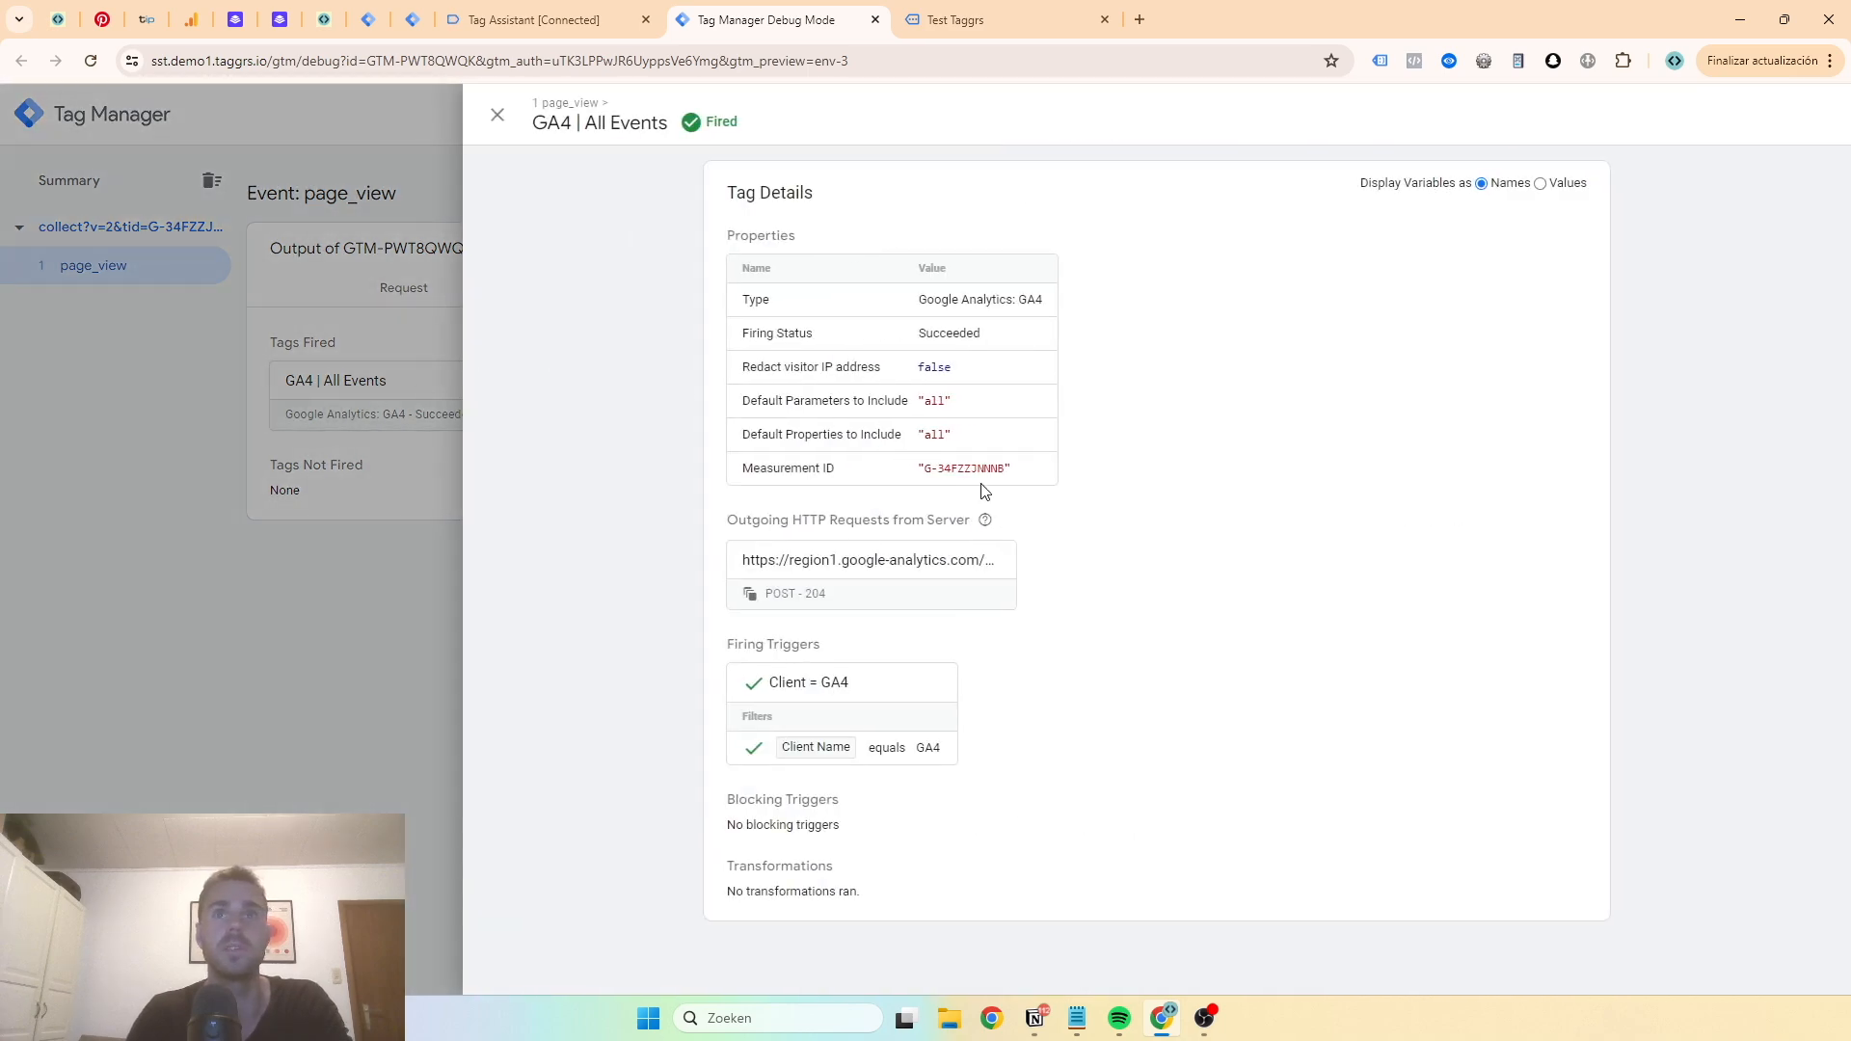
left_click(892, 583)
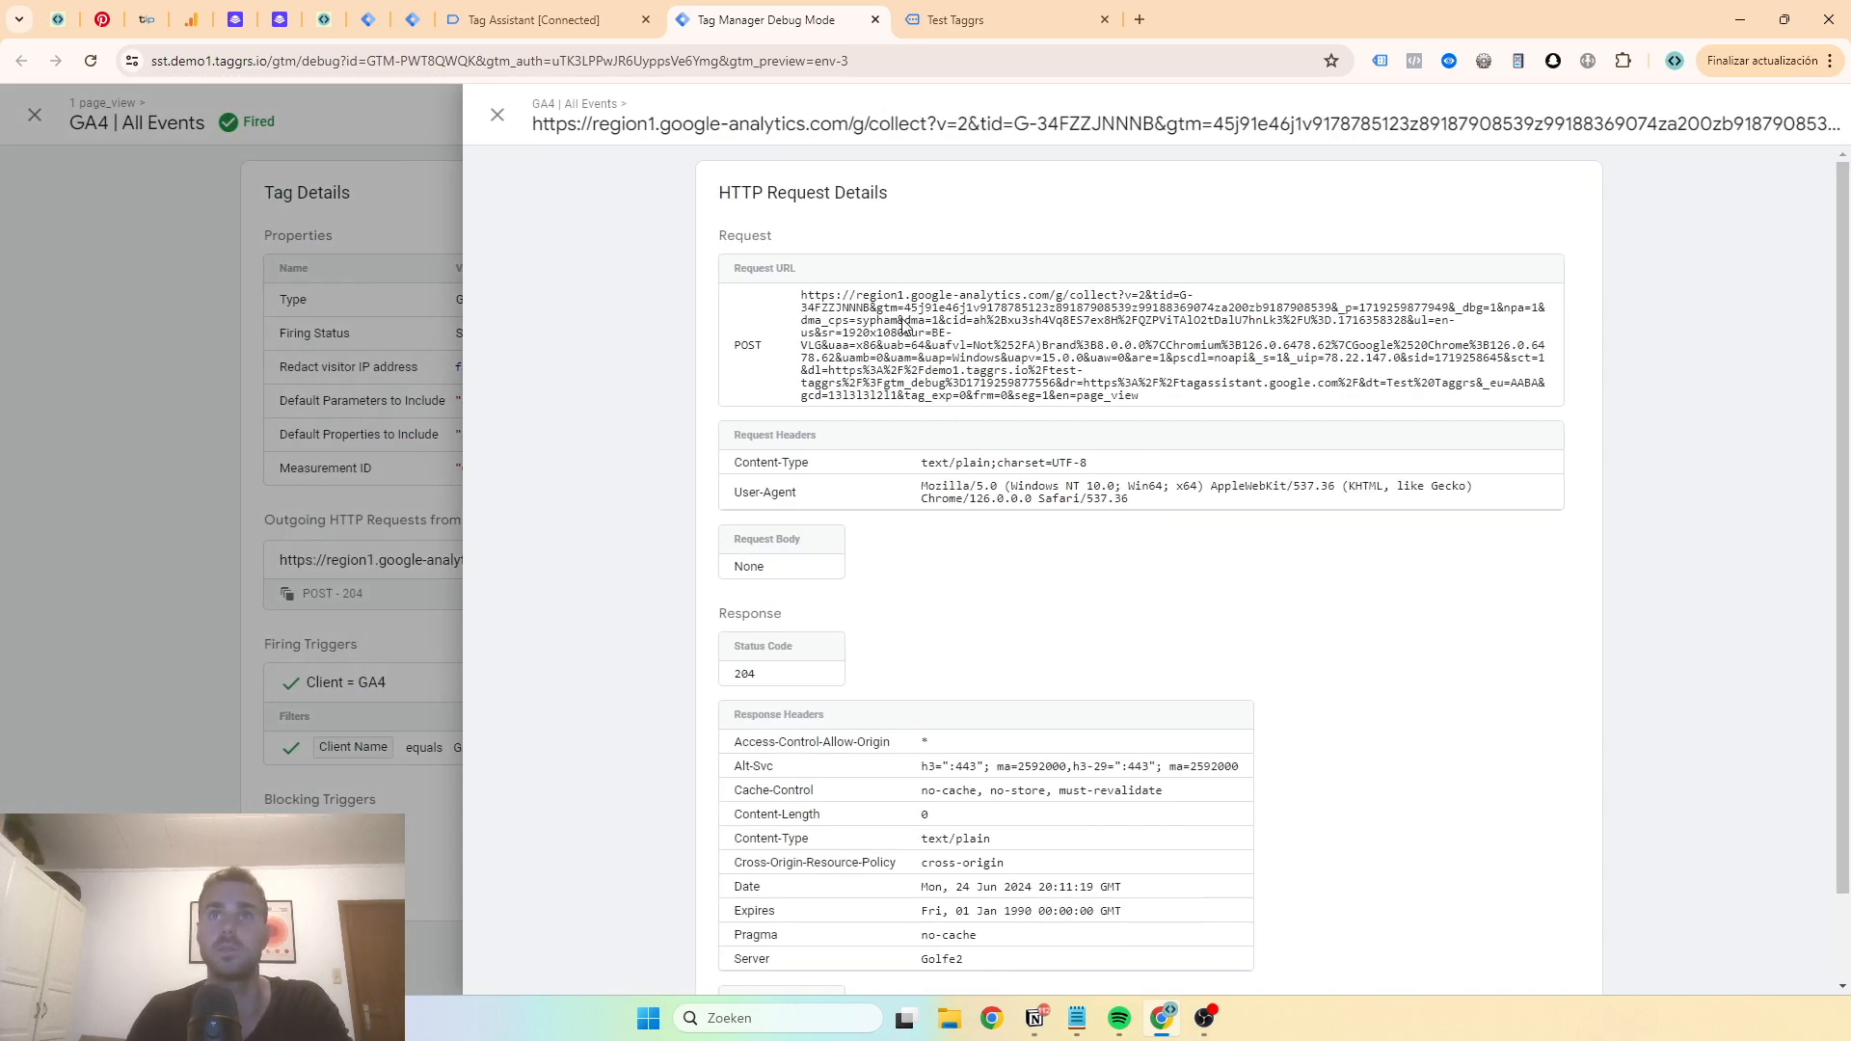
left_click(208, 365)
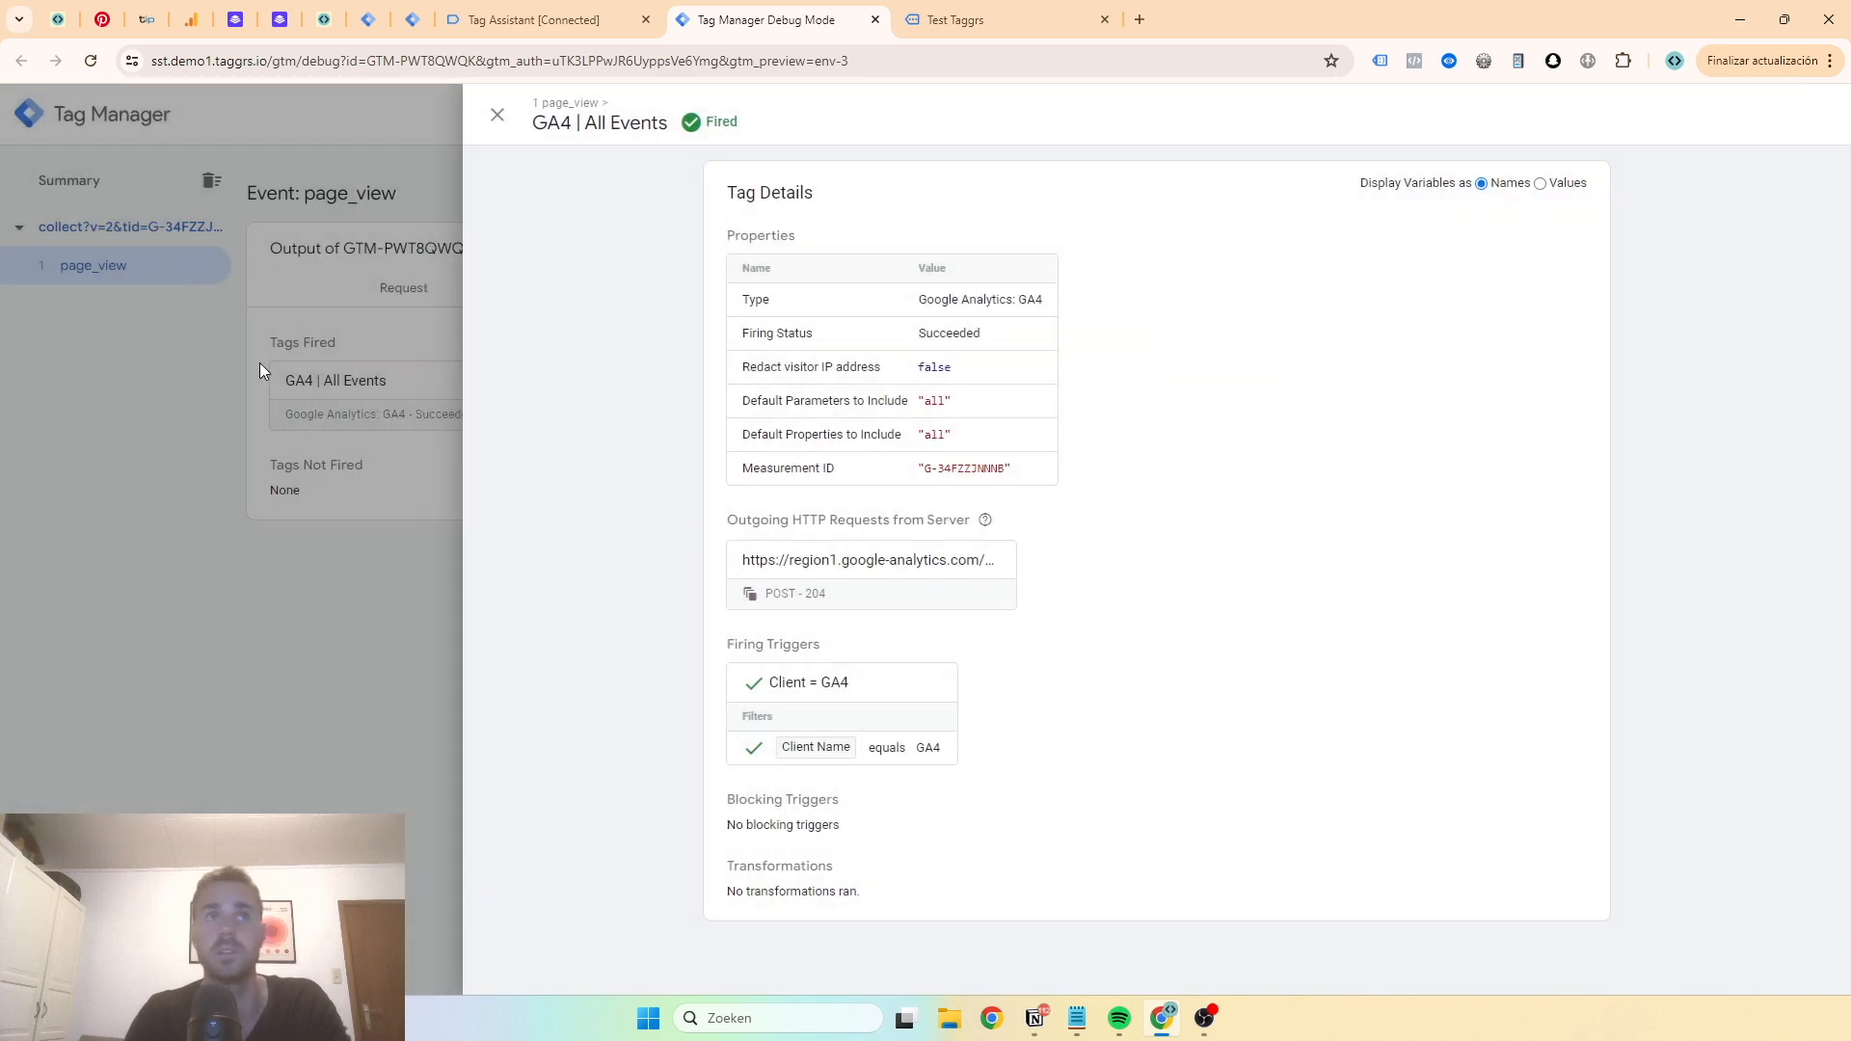
left_click(258, 362)
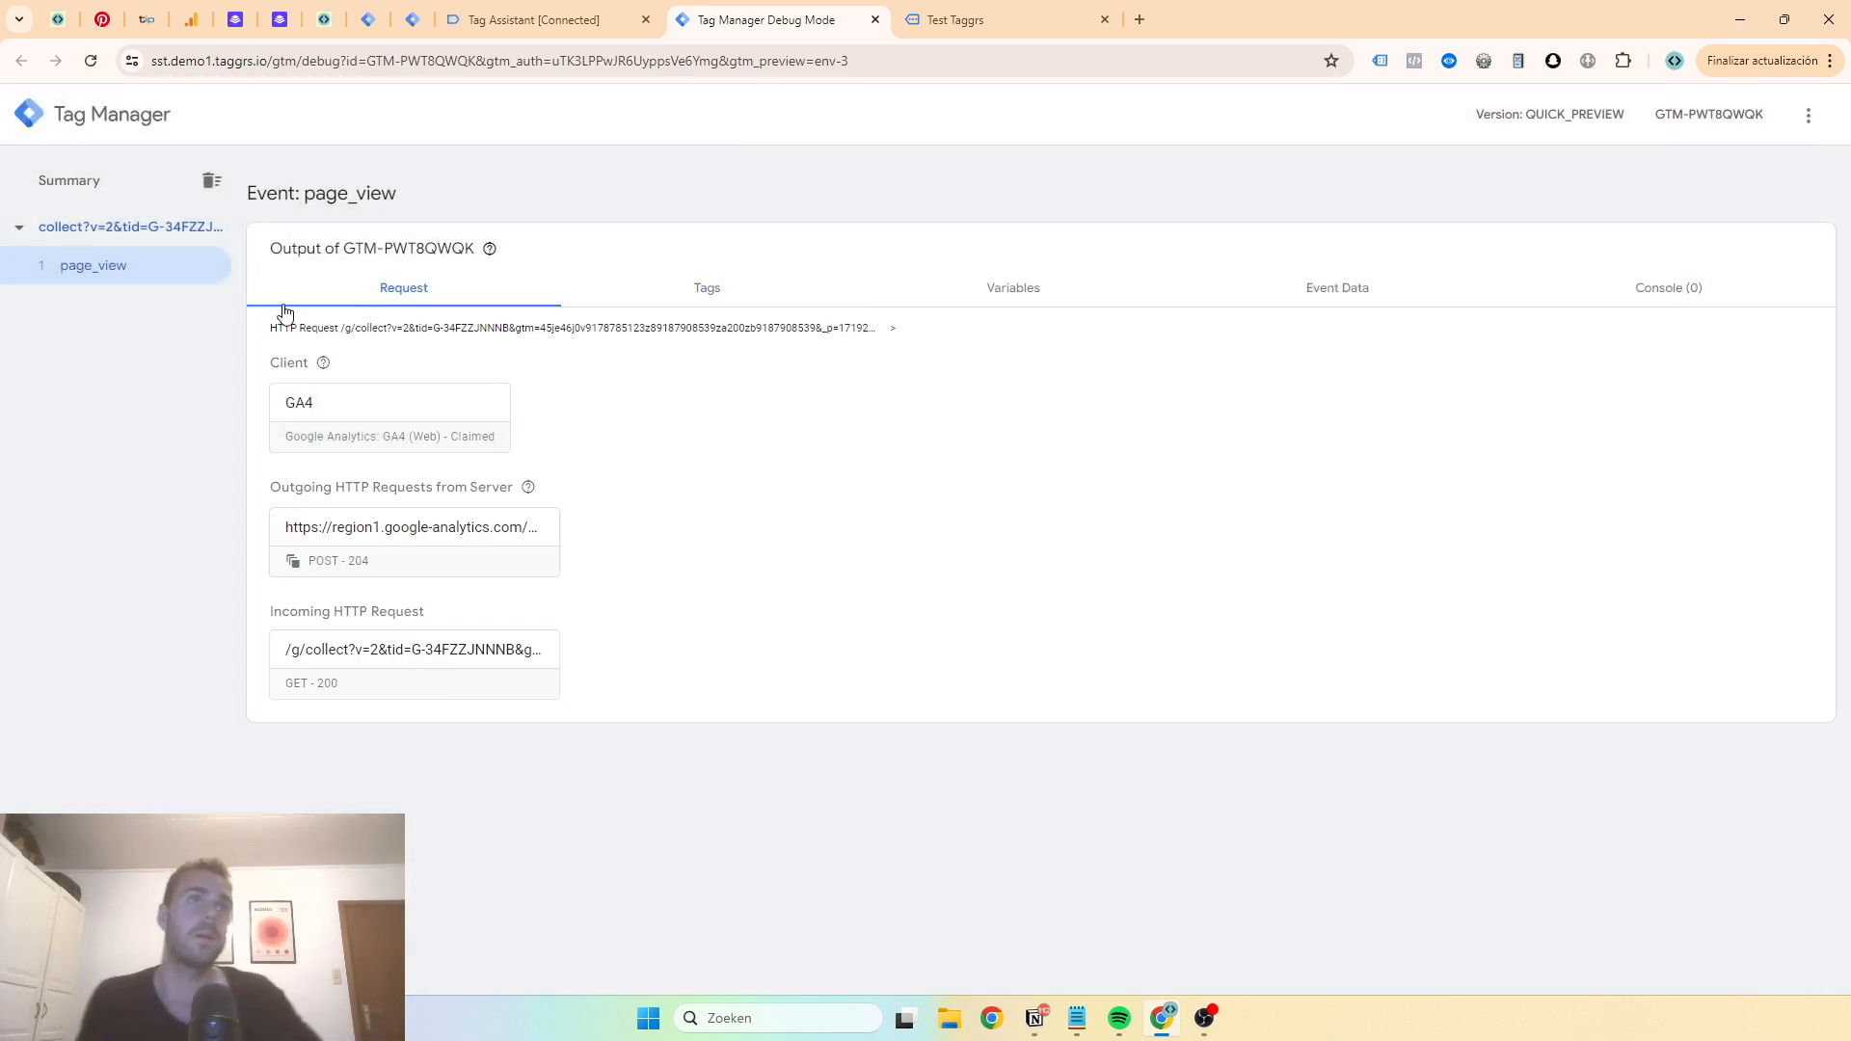
left_click(656, 286)
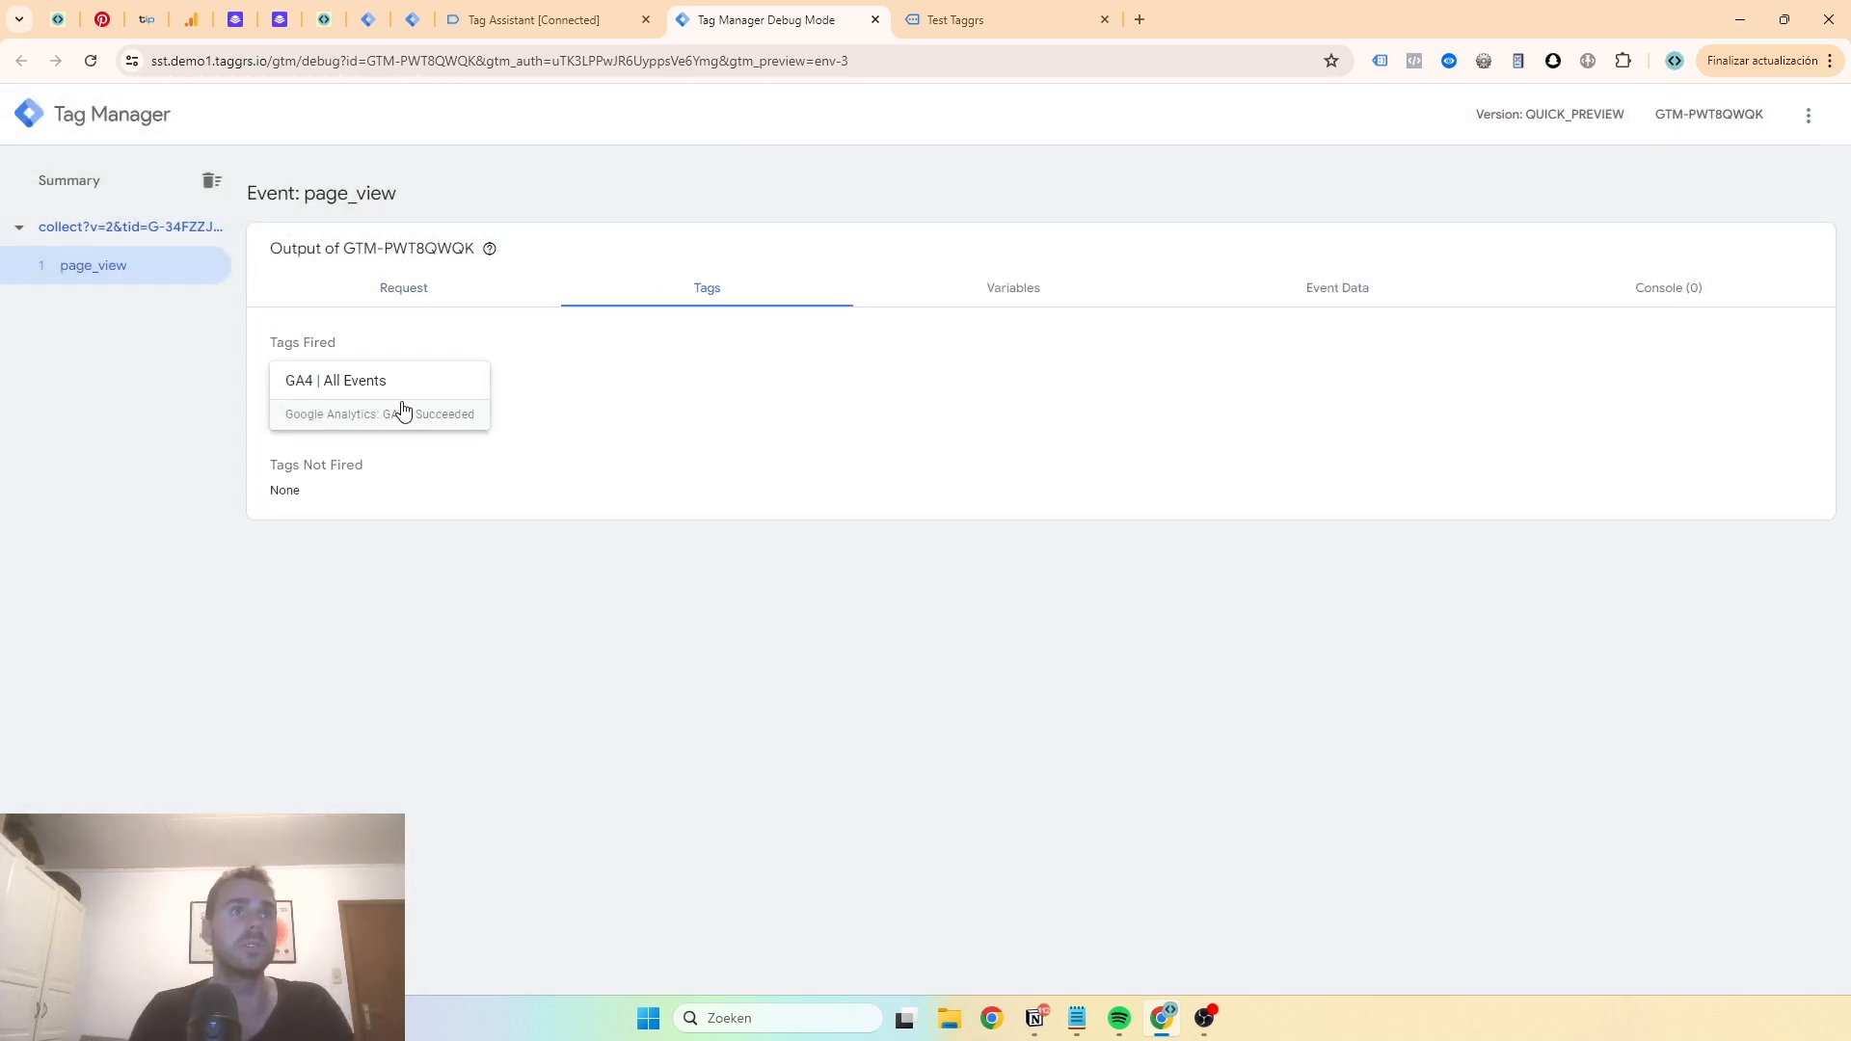
left_click(405, 409)
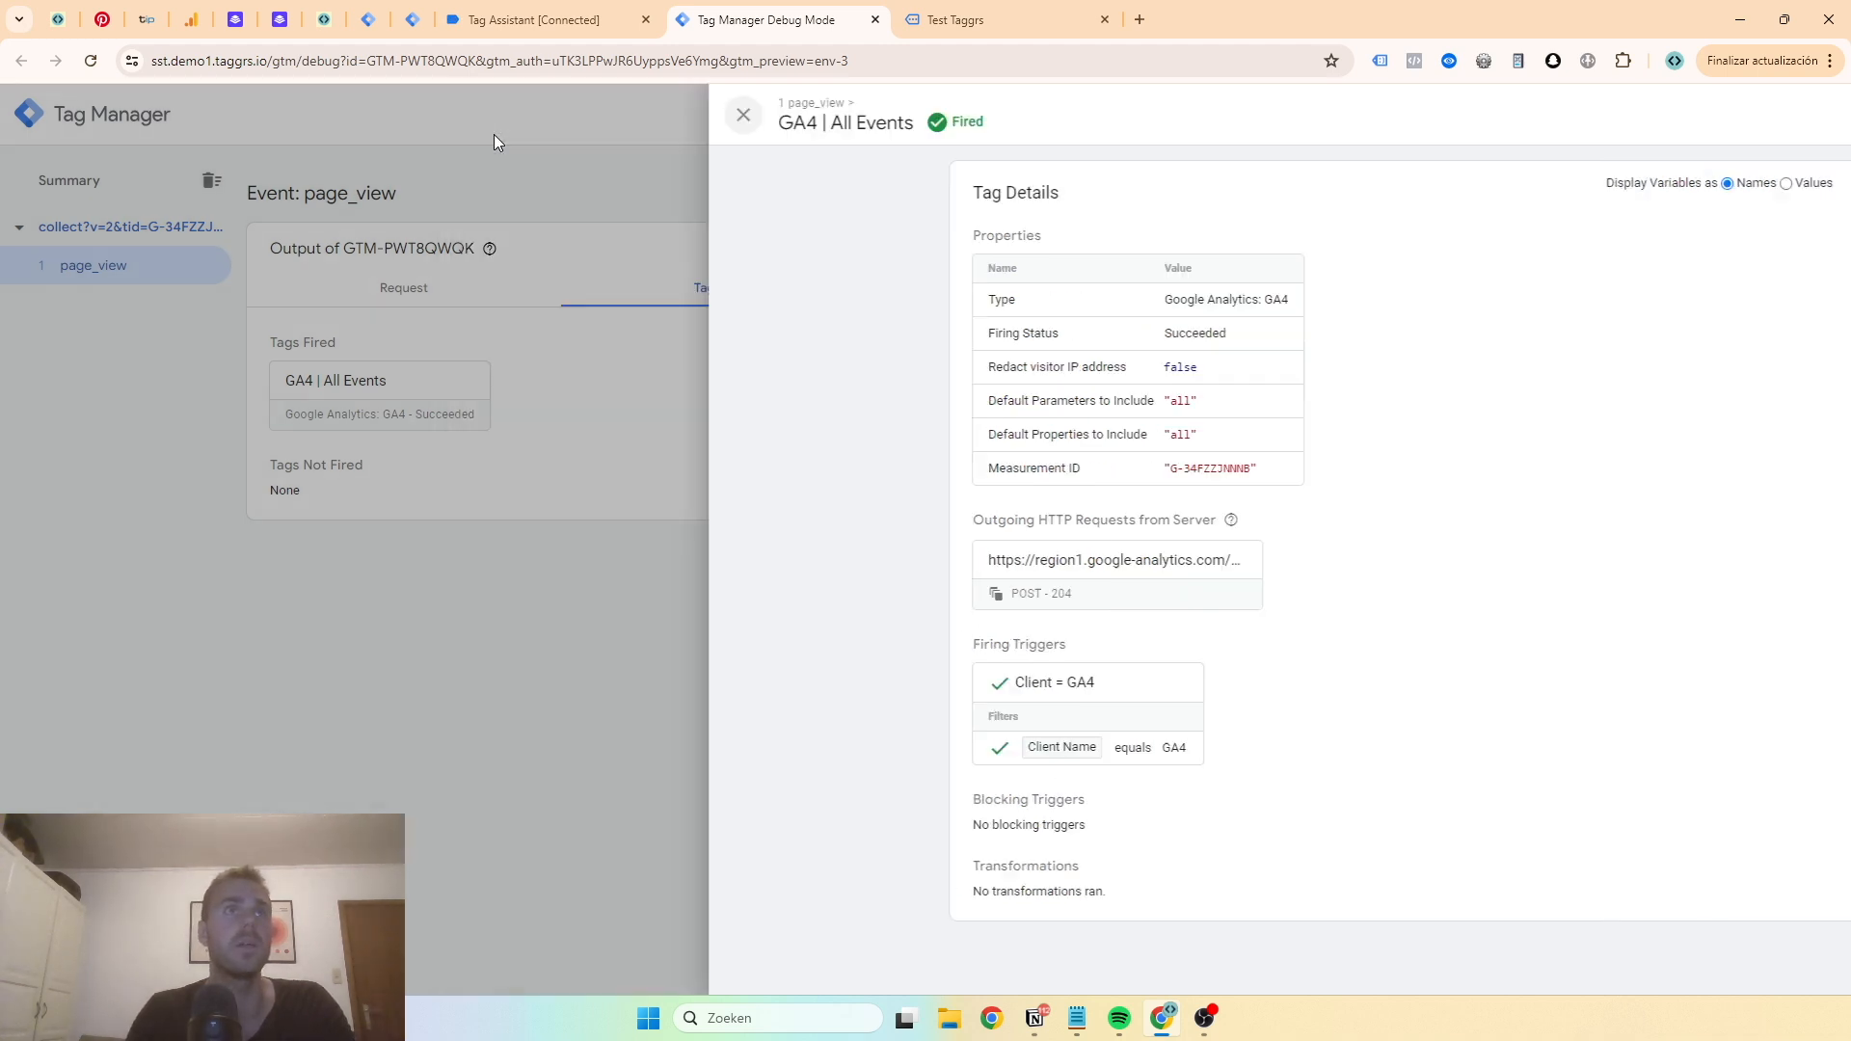
left_click(496, 115)
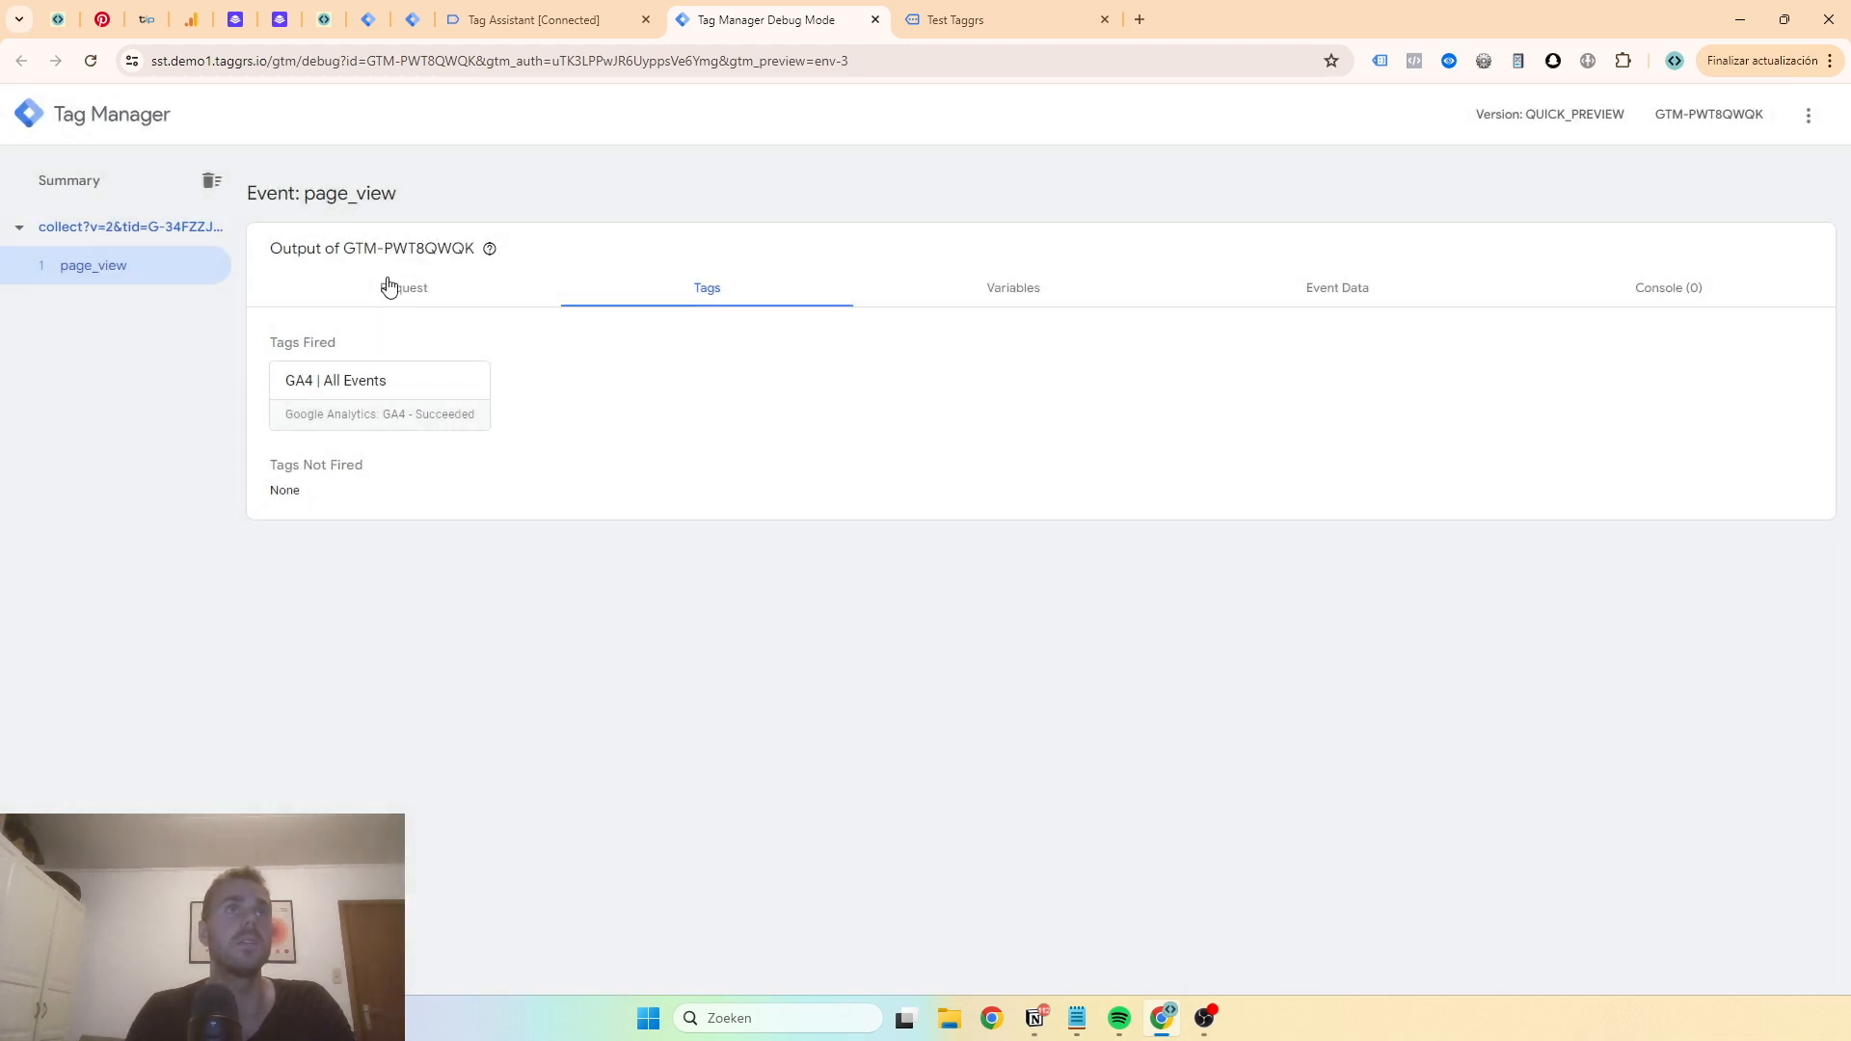
left_click(400, 285)
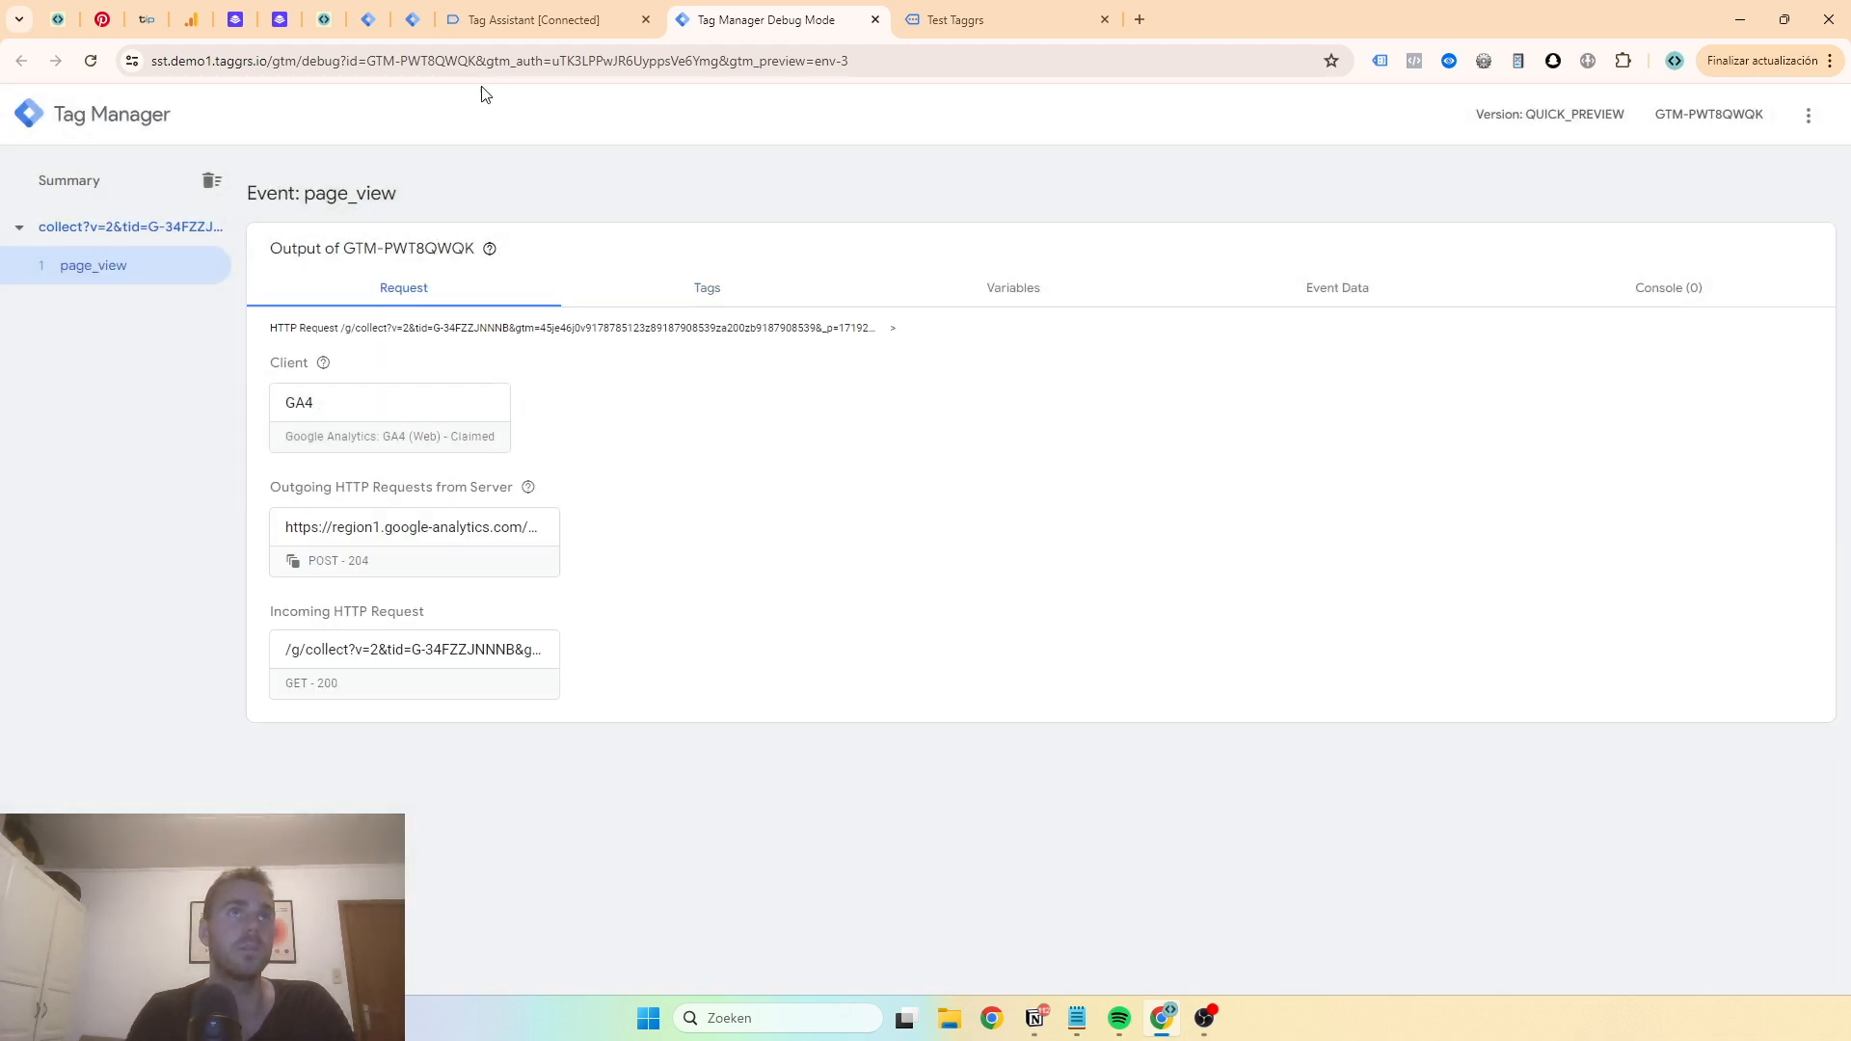
- Check the Initialization and Config events and the G-34FZZJNNNB page view hit in Tag Assistant
left_click(511, 21)
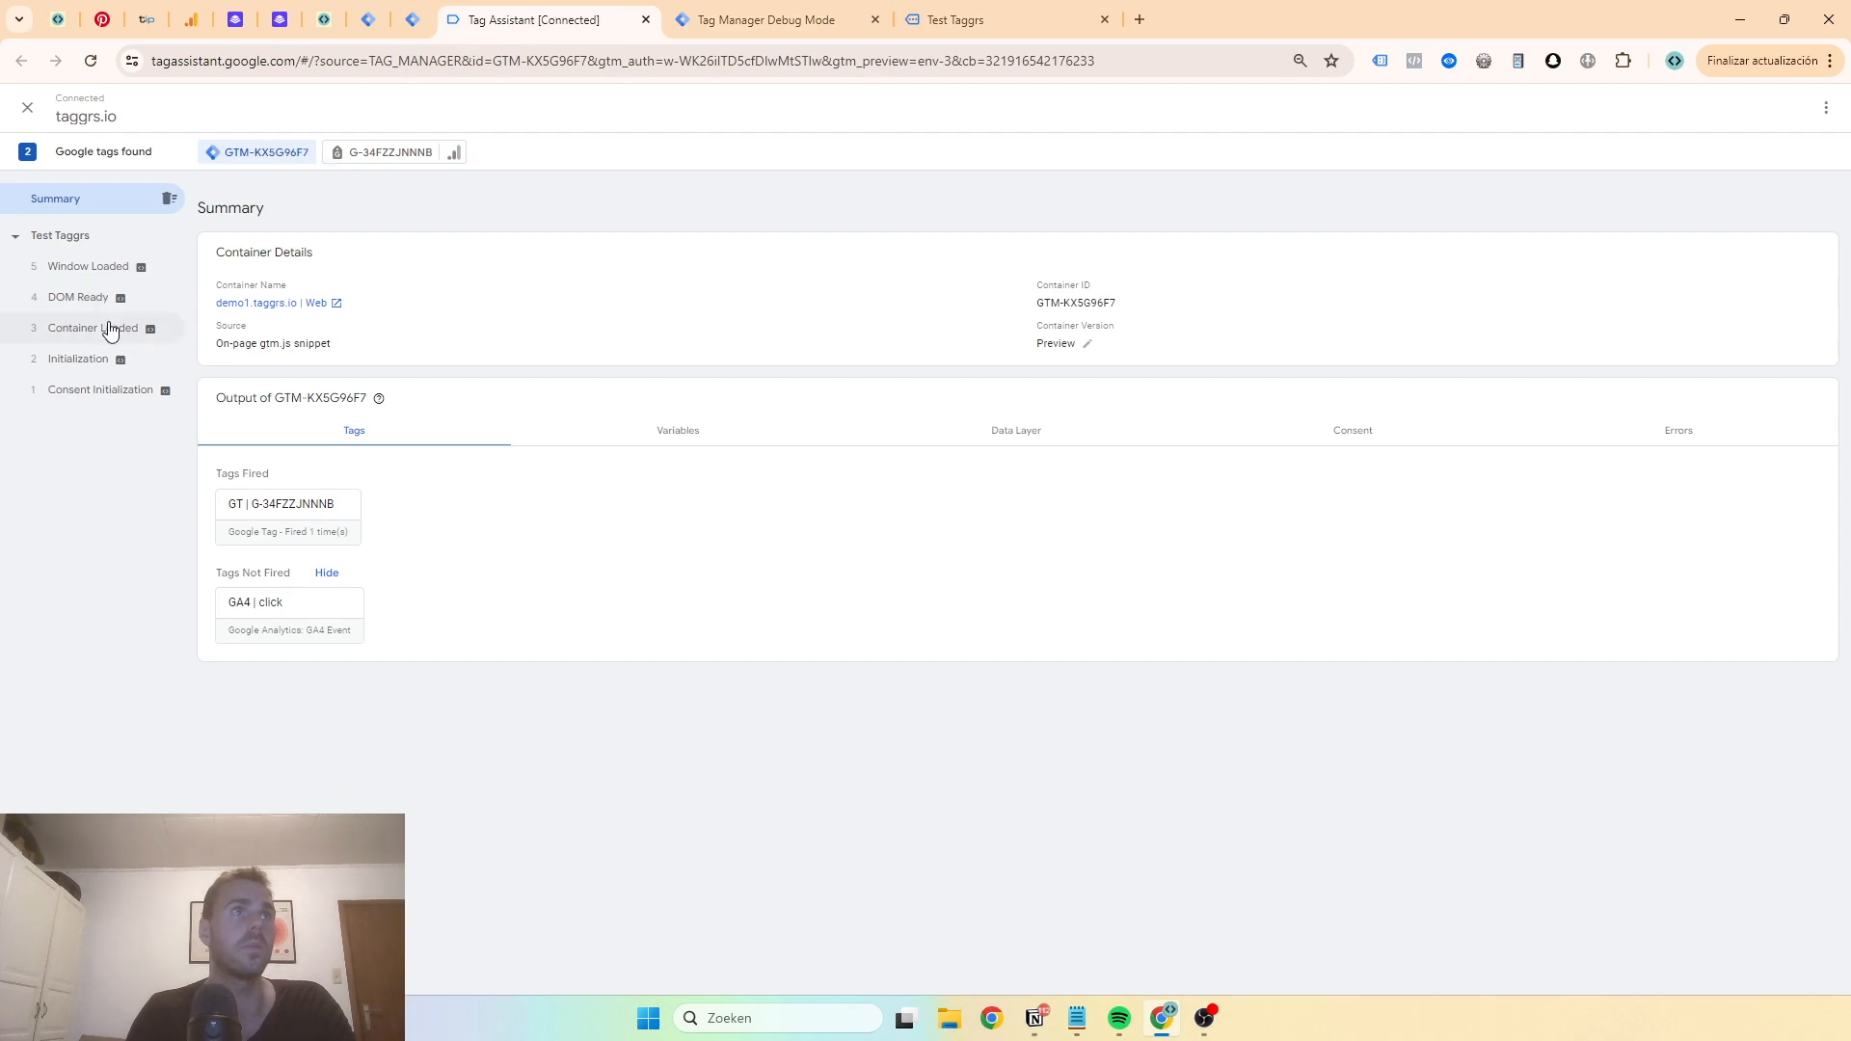
left_click(106, 327)
left_click(96, 358)
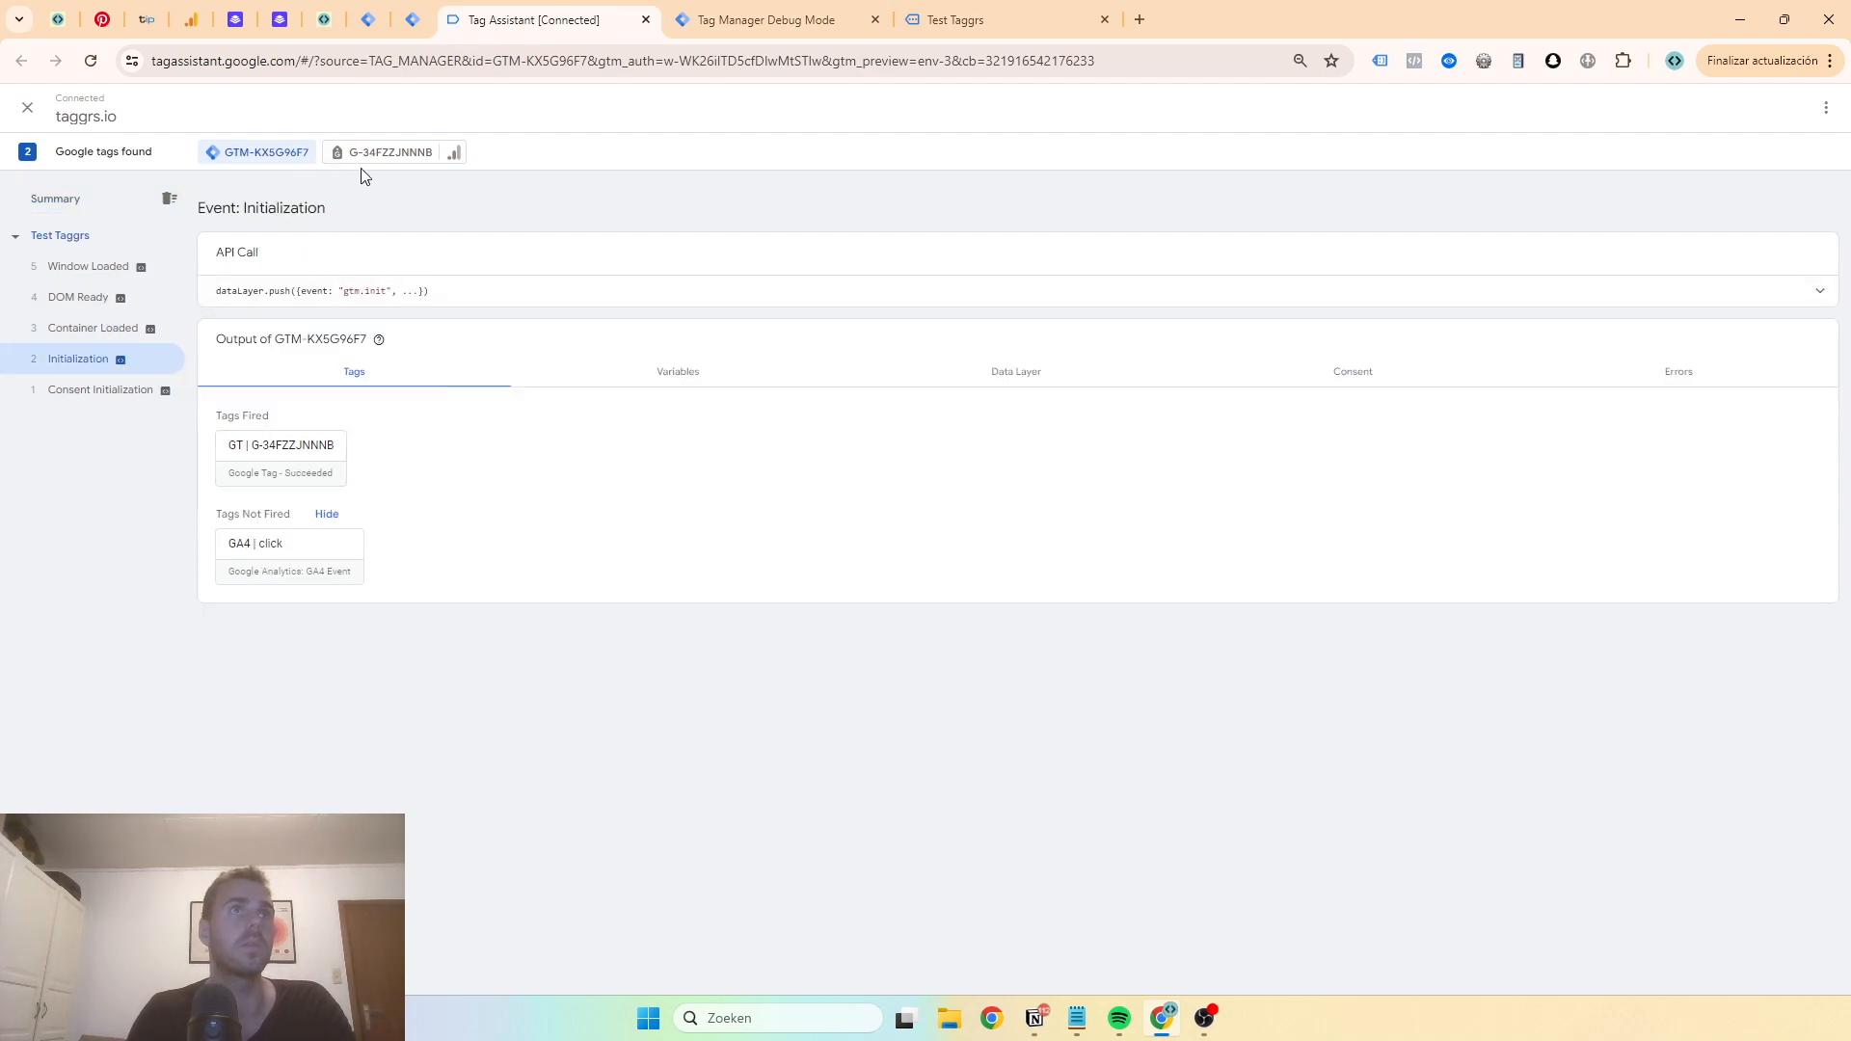
left_click(381, 152)
left_click(82, 362)
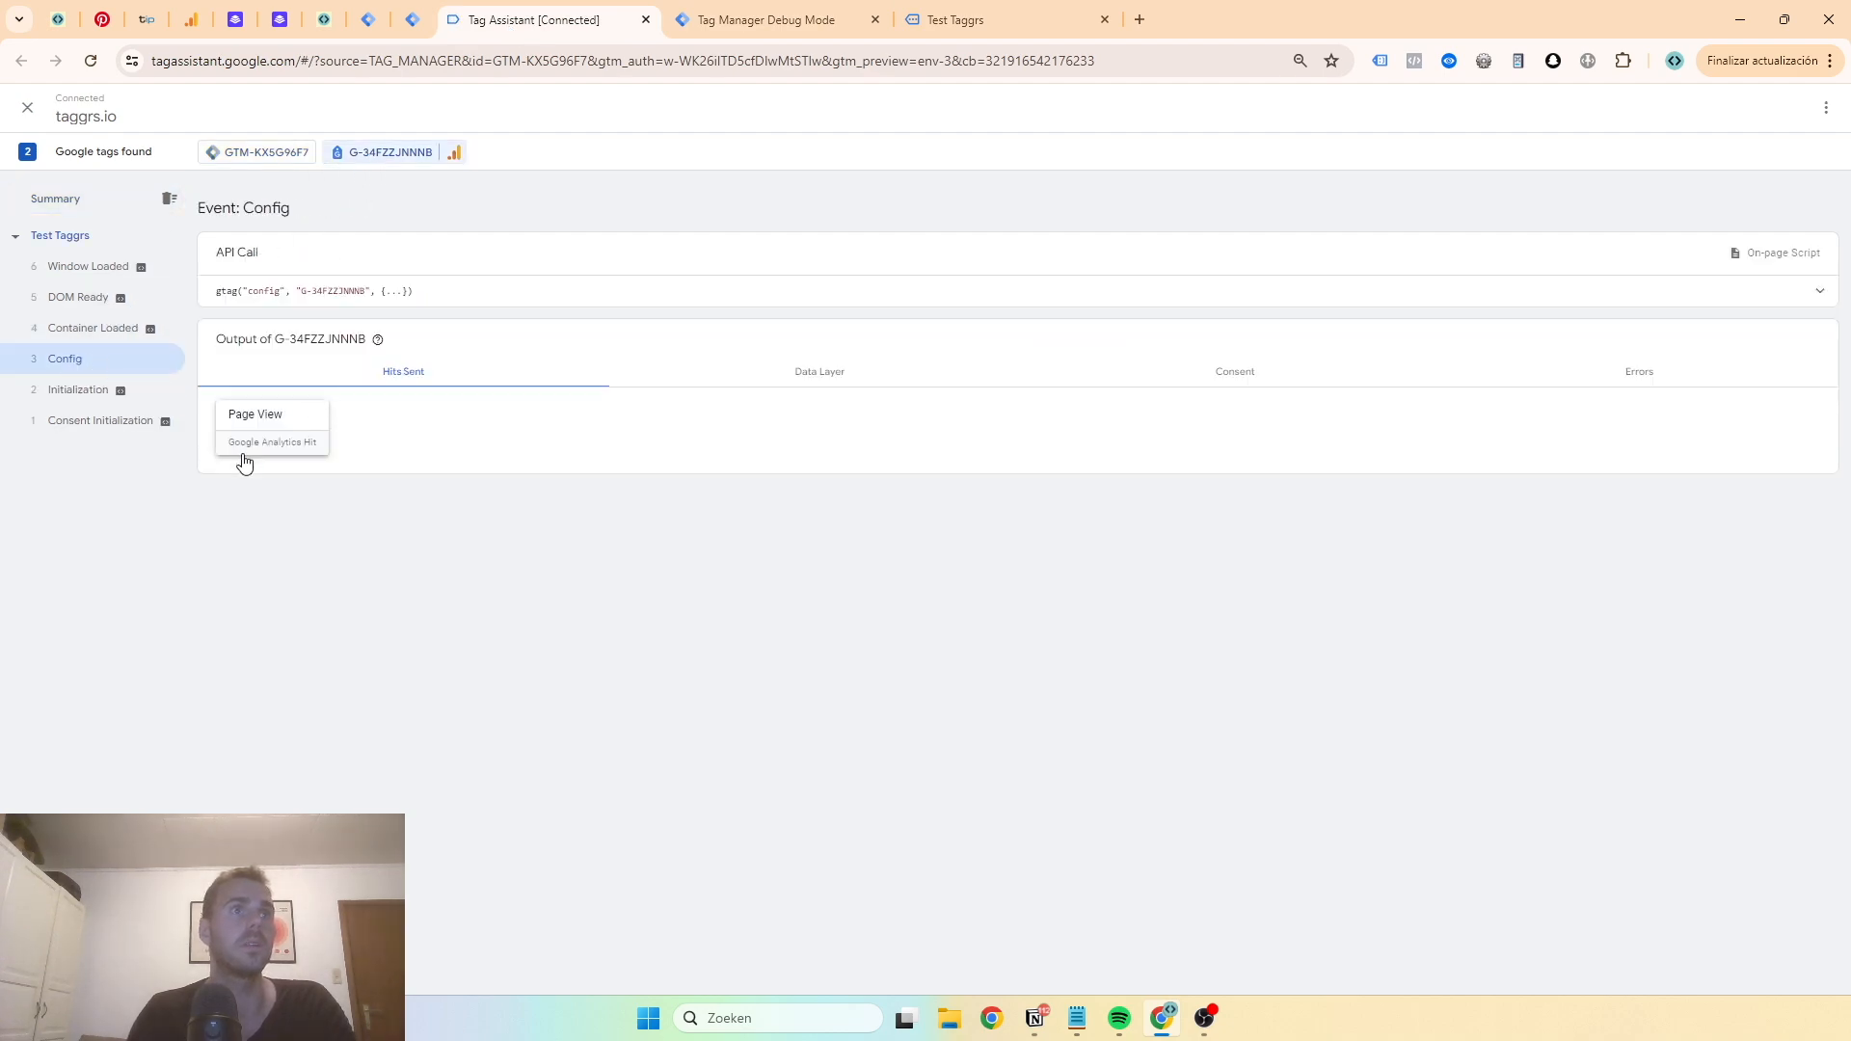
left_click(255, 424)
- Review the server page_view event's data, request and tags, then look over the Test Taggrs page
left_click(776, 21)
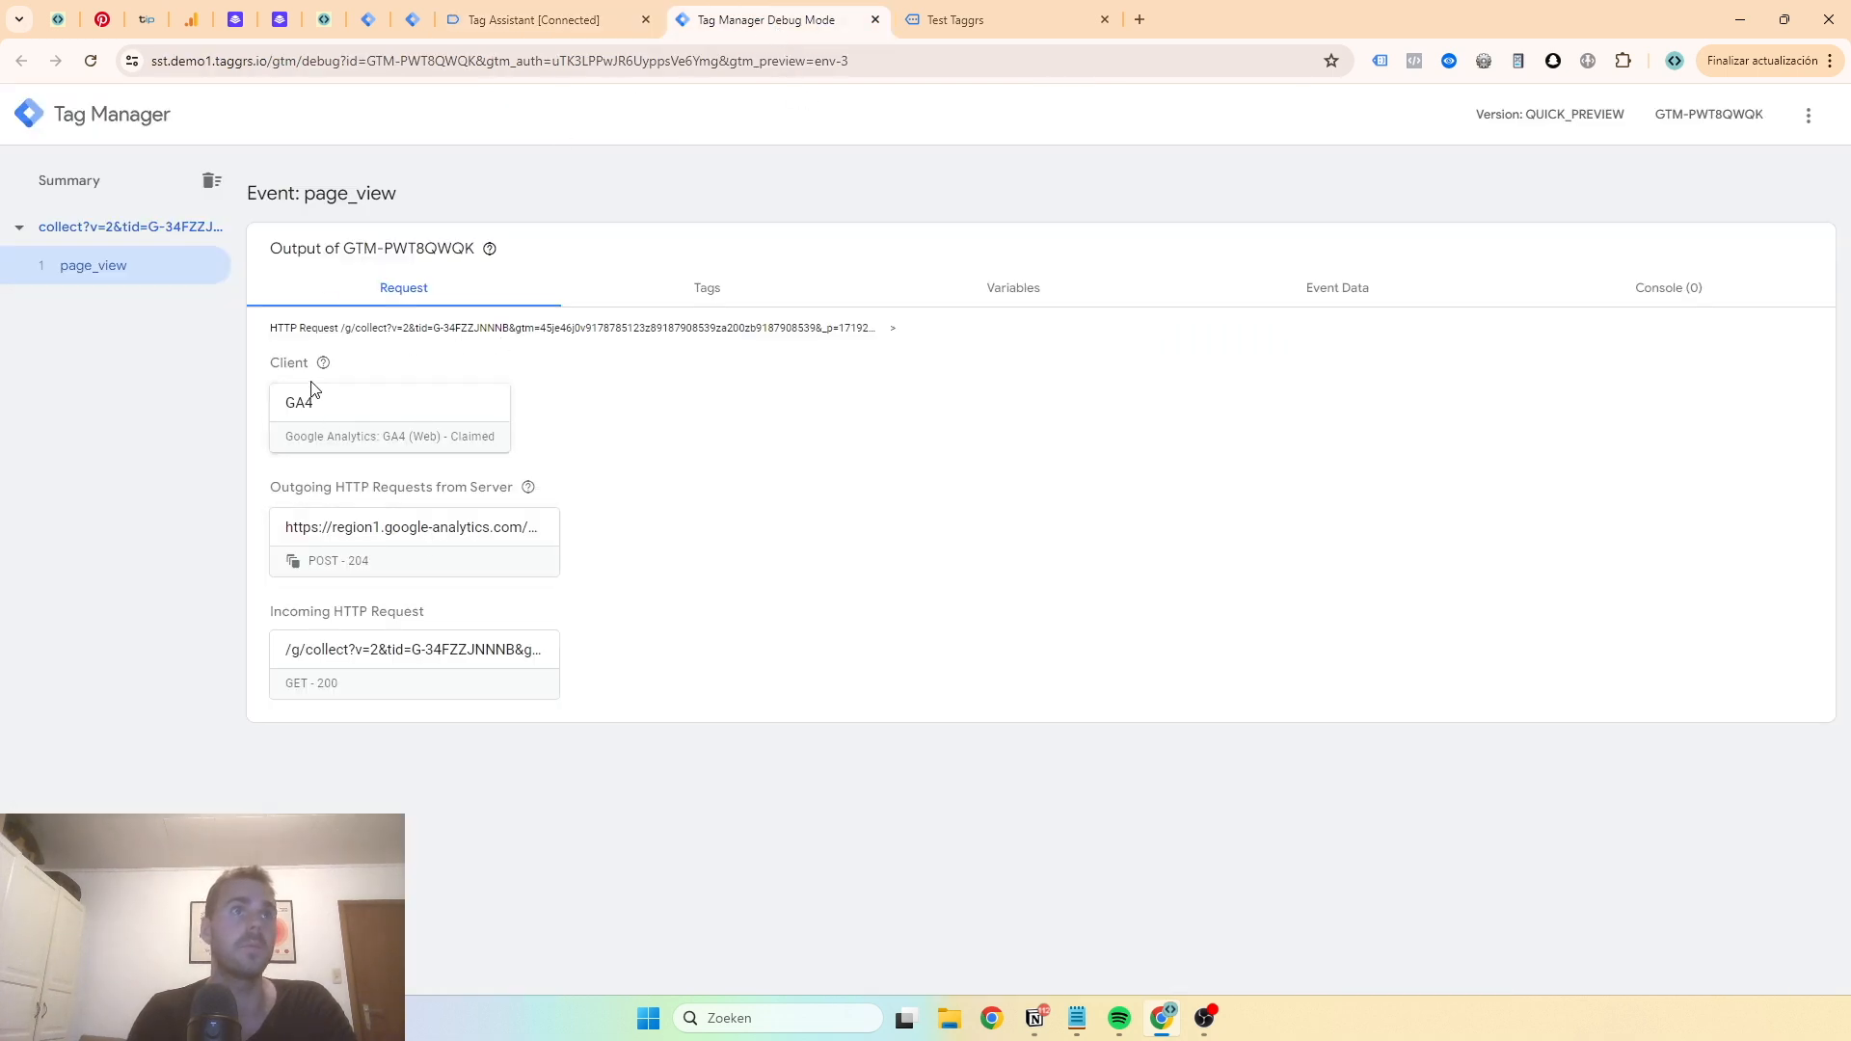
left_click(1294, 286)
scroll(607, 425, "down", 1)
scroll(605, 440, "up", 1)
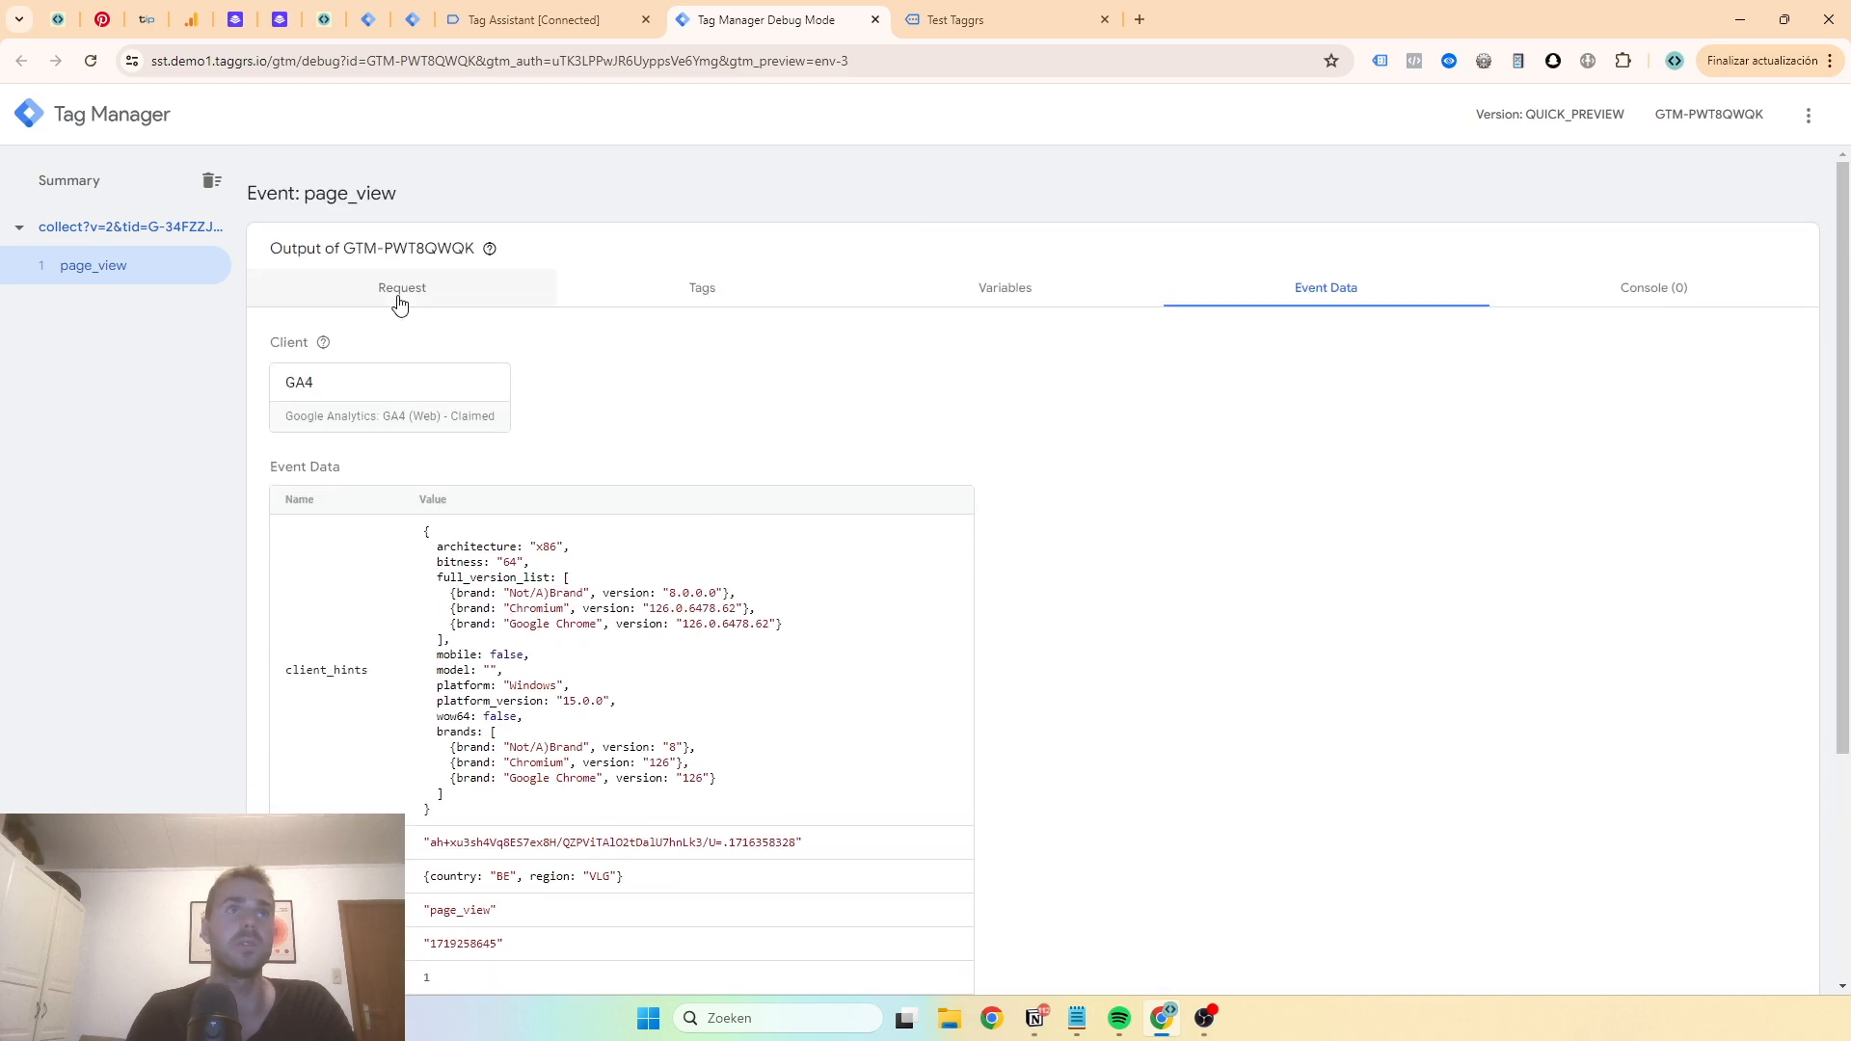
left_click(400, 290)
mouse_move(323, 366)
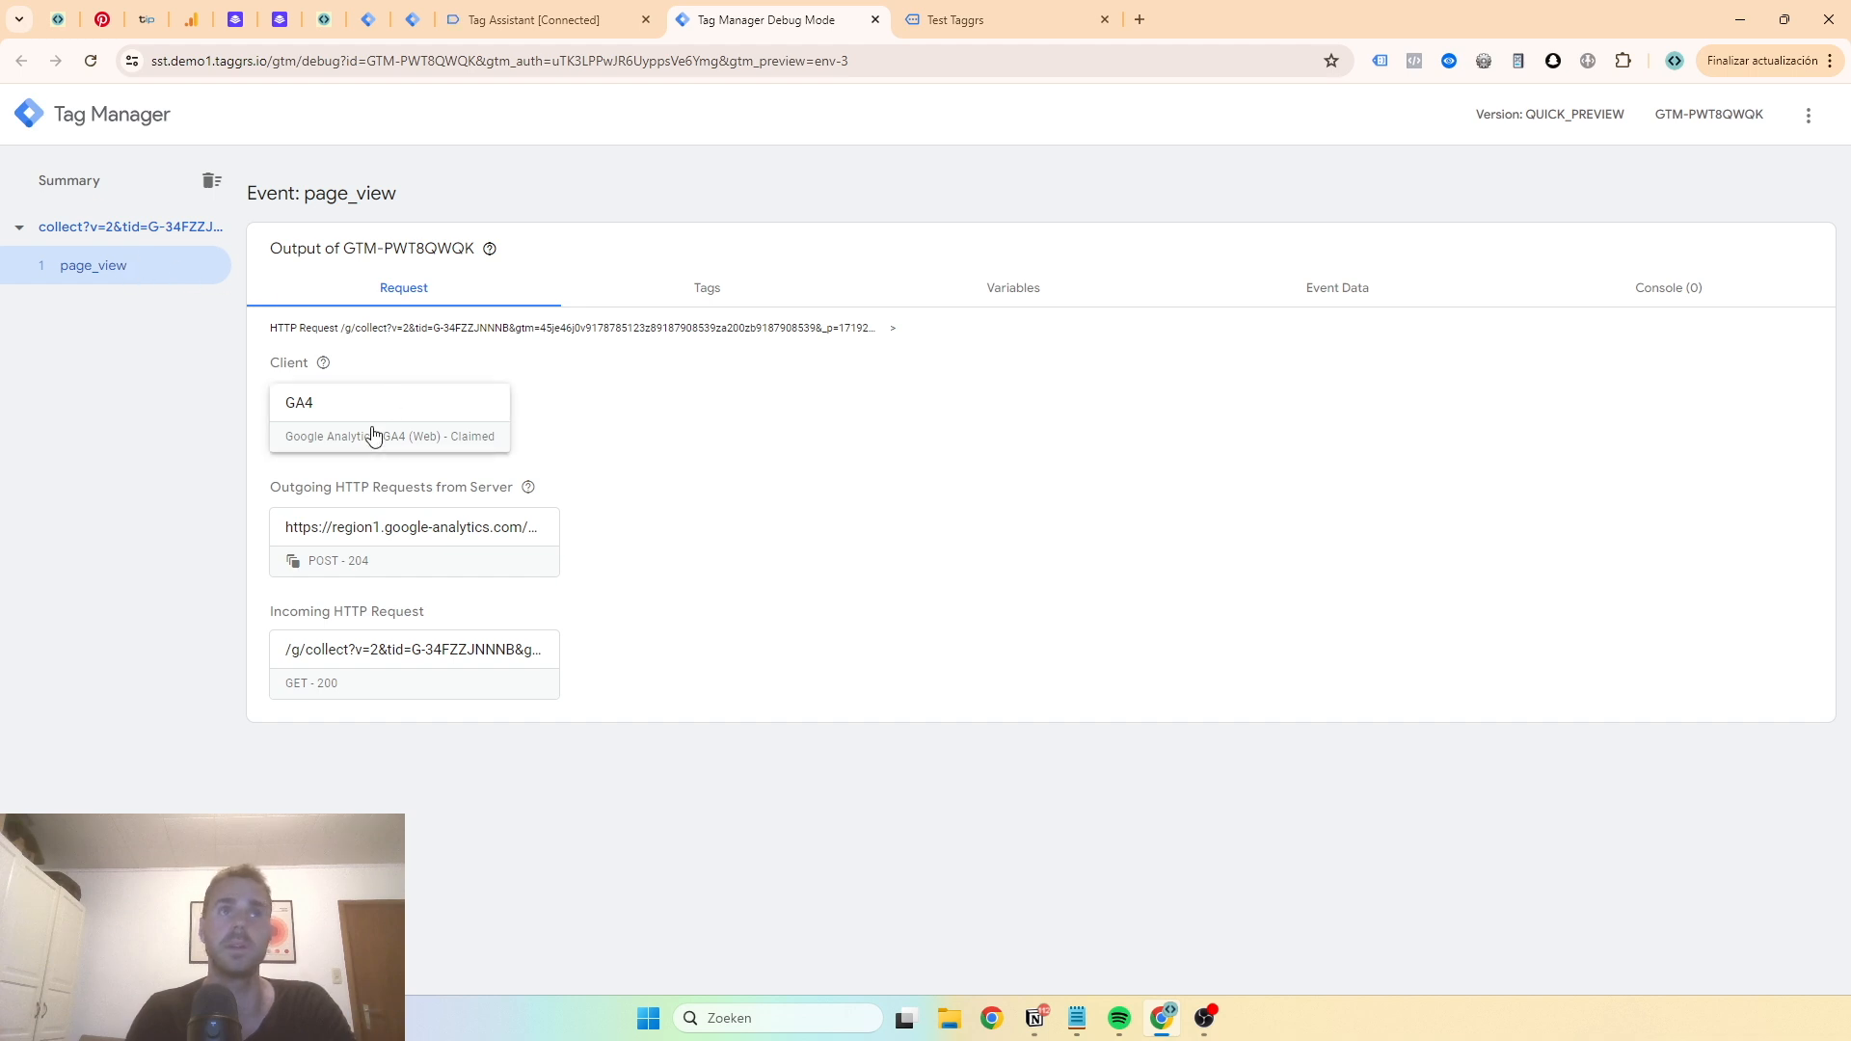
left_click(687, 281)
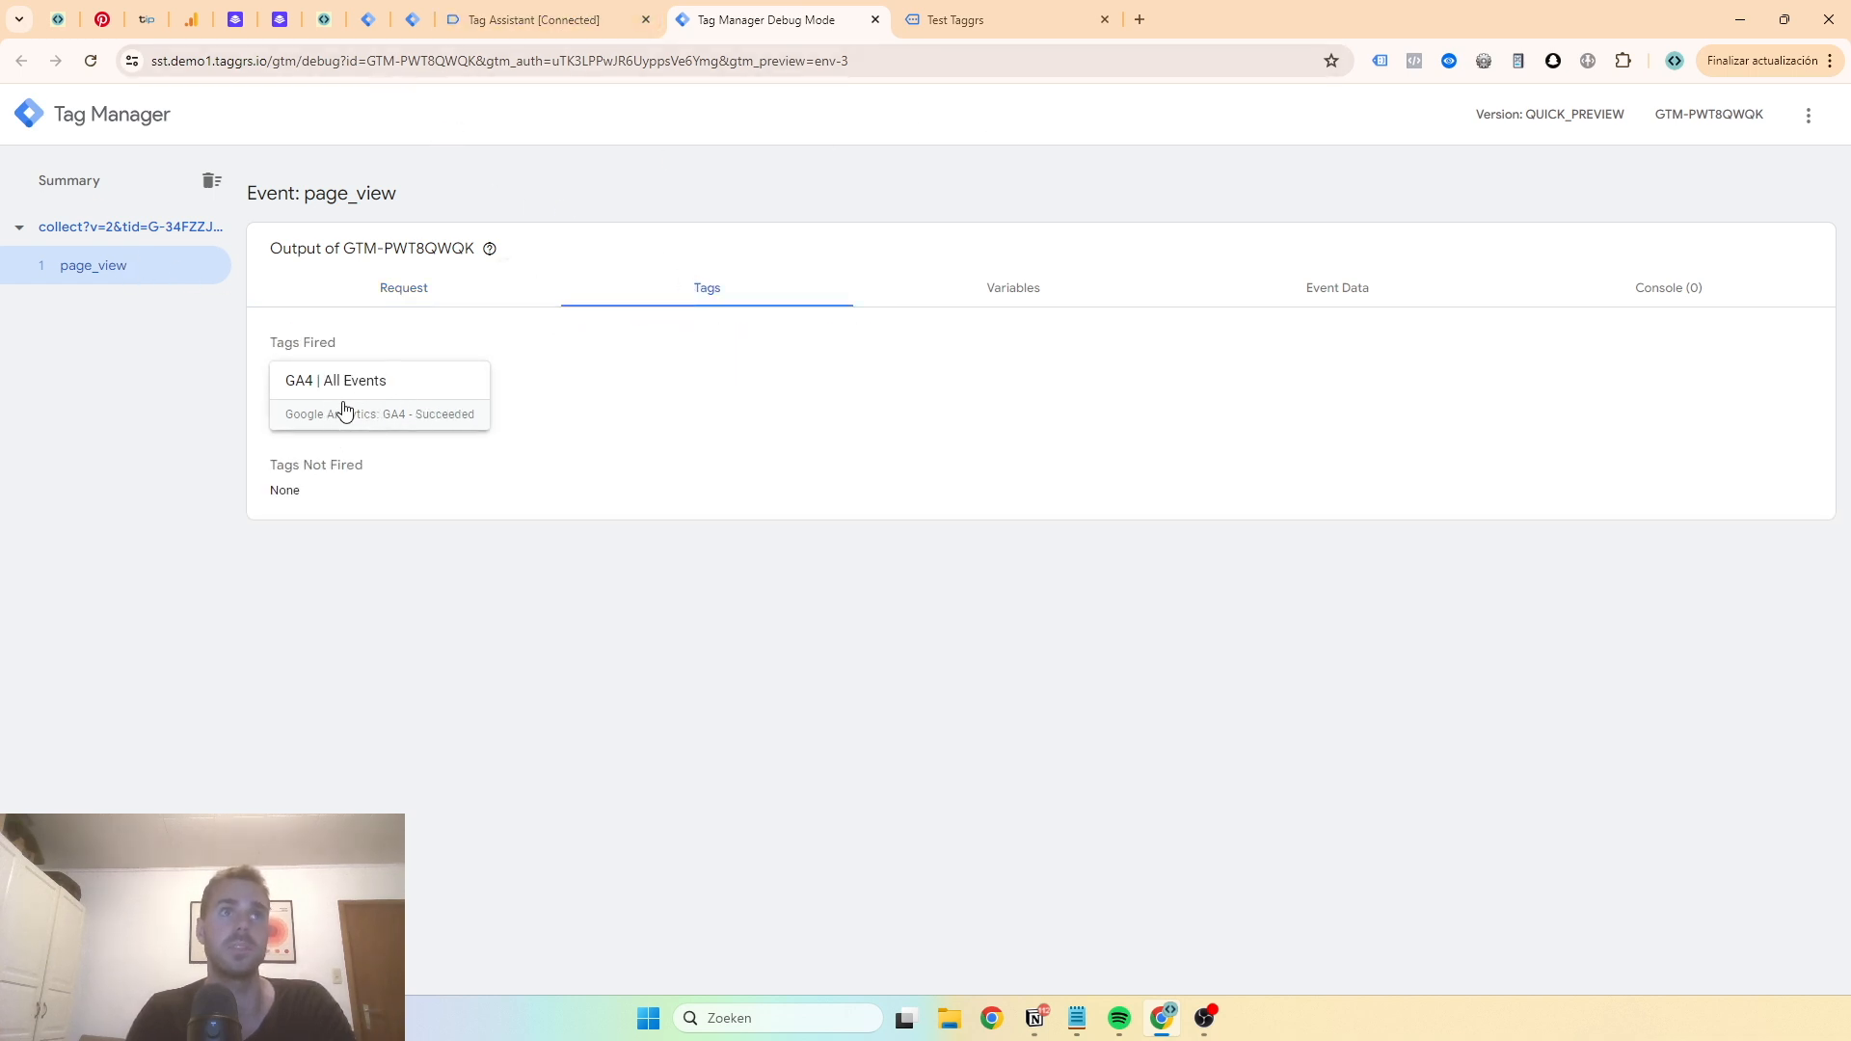
left_click(995, 23)
scroll(916, 372, "down", 3)
scroll(896, 379, "up", 3)
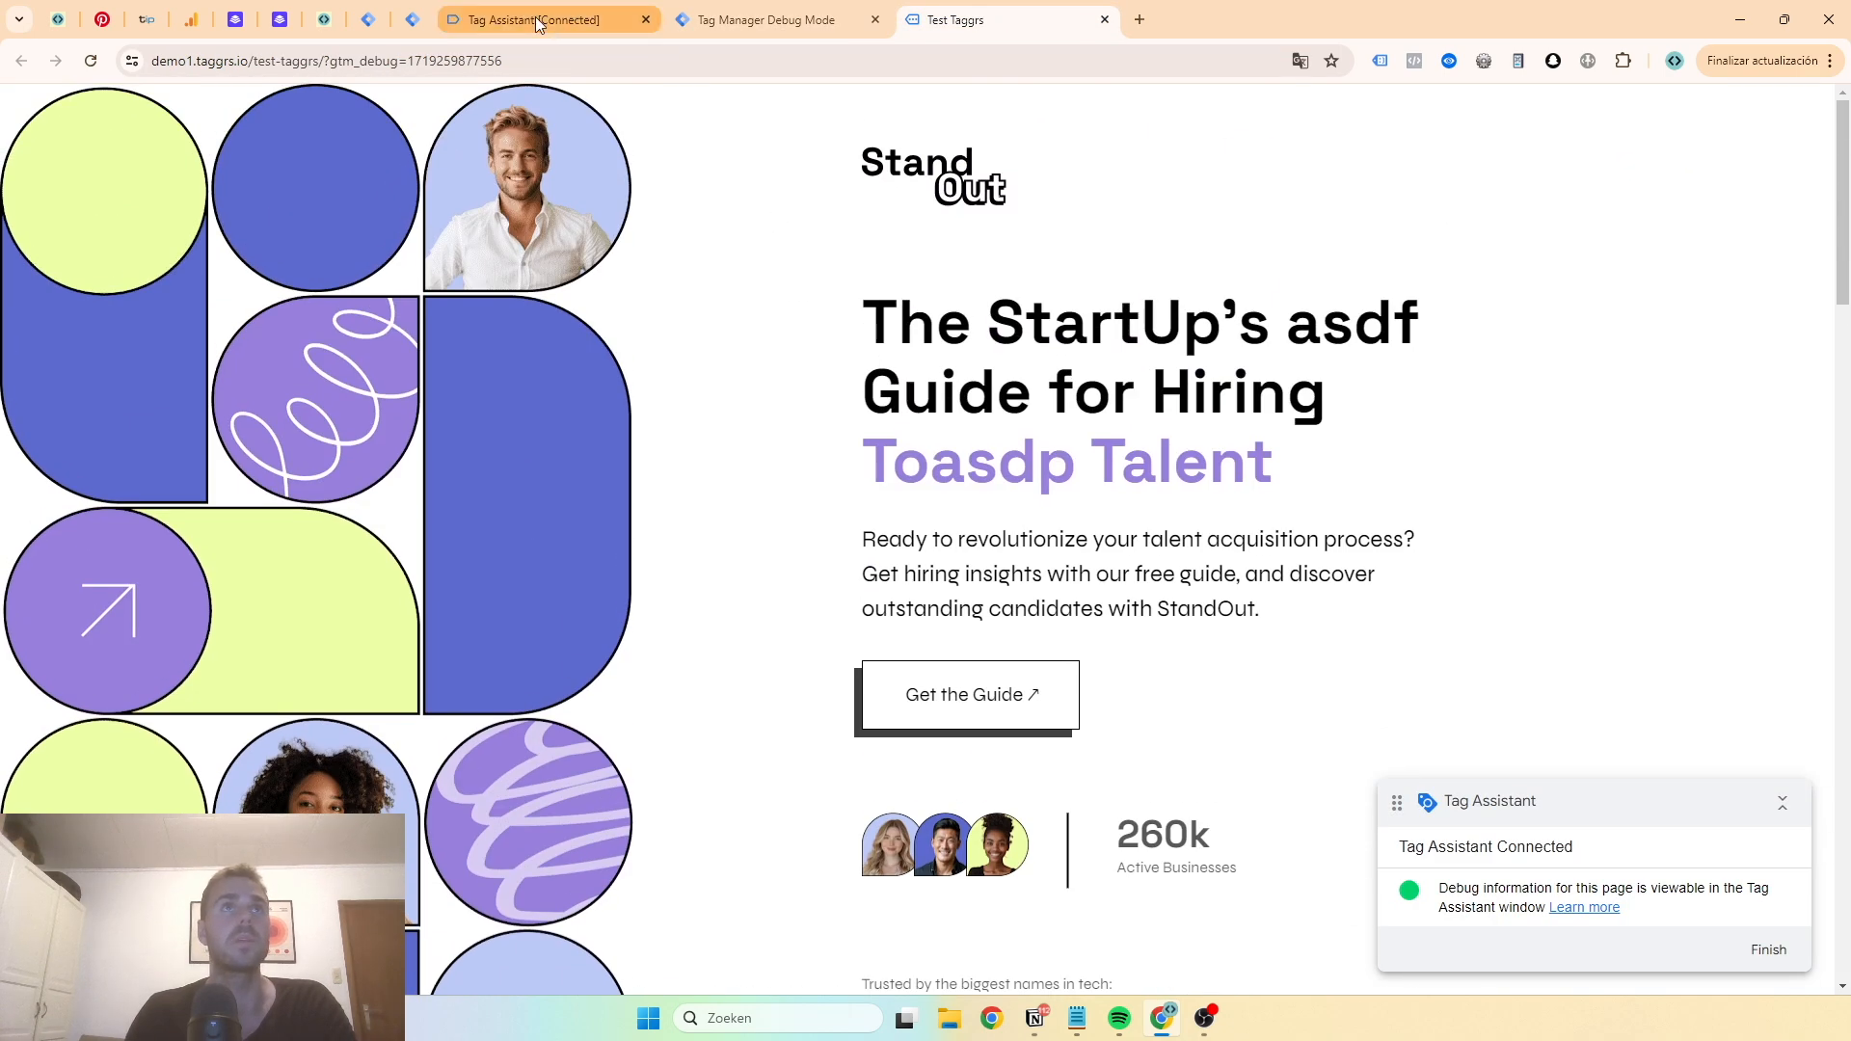
- Inspect the Click and Outbound Clicks events in Tag Assistant for both the GTM container and G-34FZZJNNNB, including the click hit's details
left_click(540, 20)
left_click(732, 22)
left_click(947, 21)
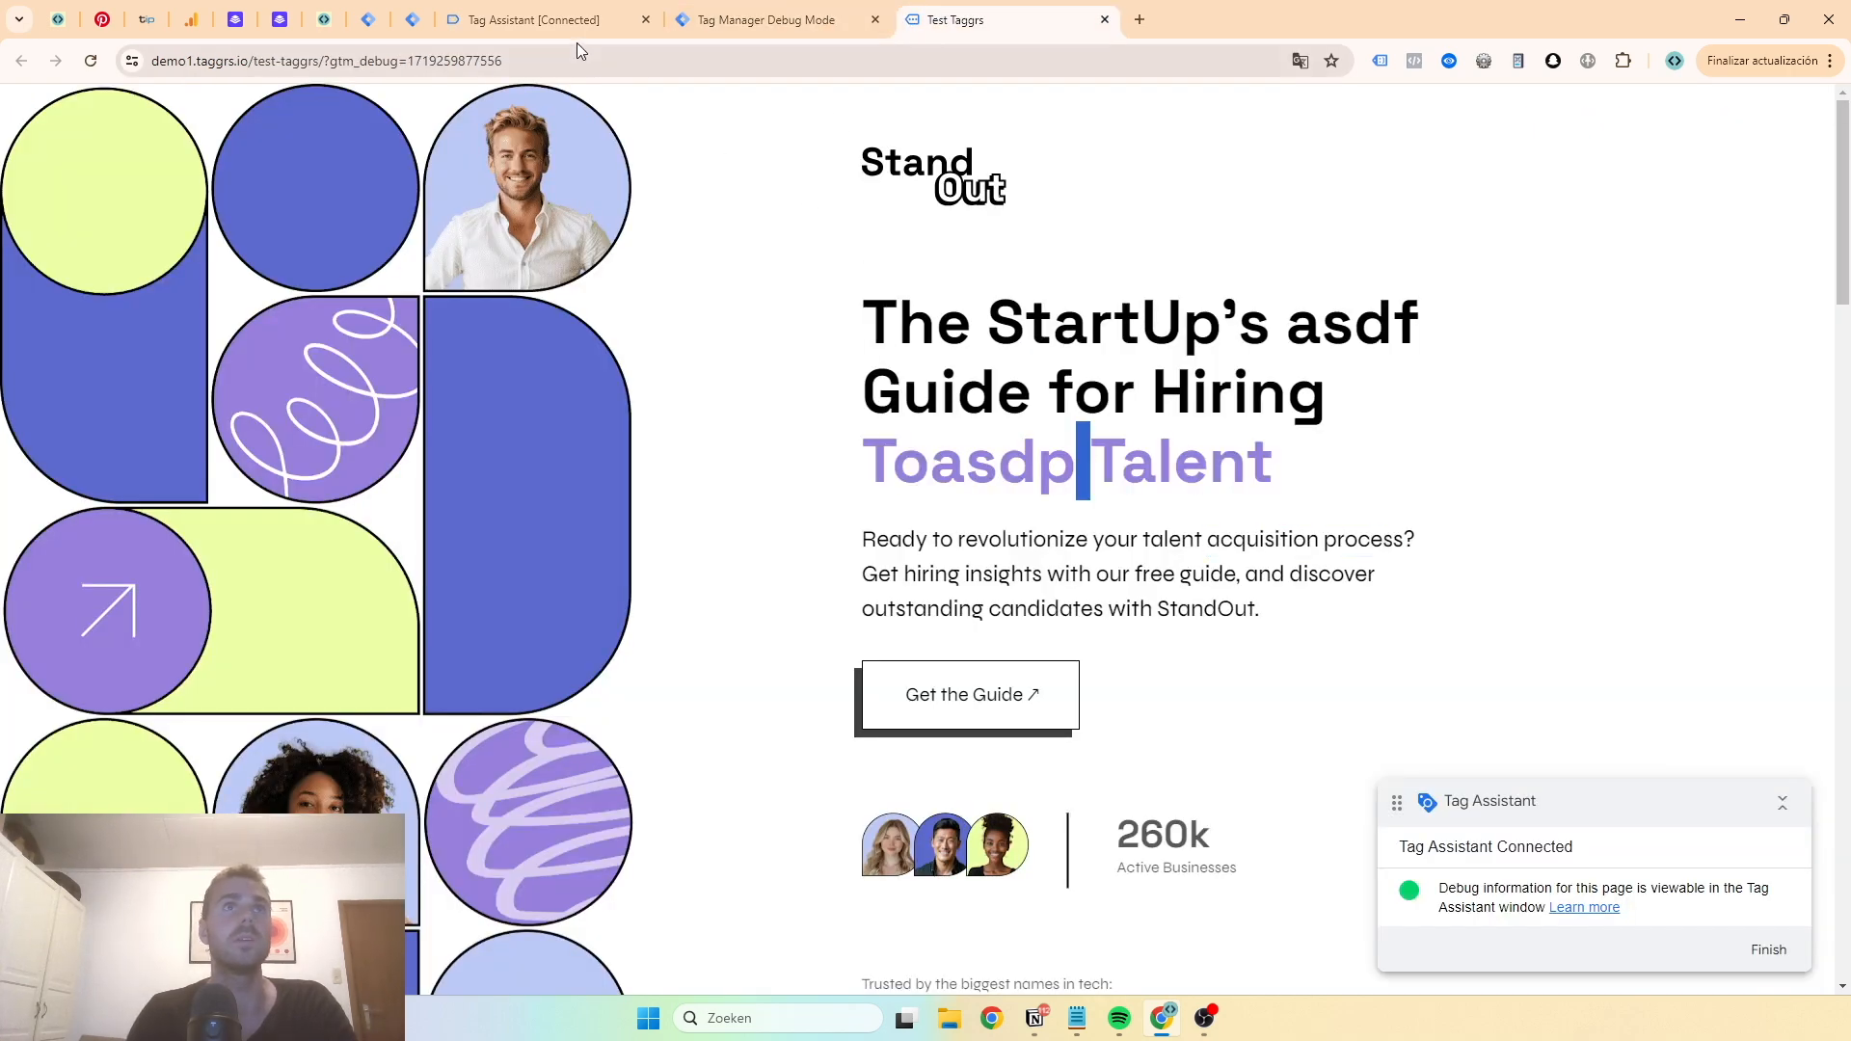
left_click(561, 22)
left_click(73, 297)
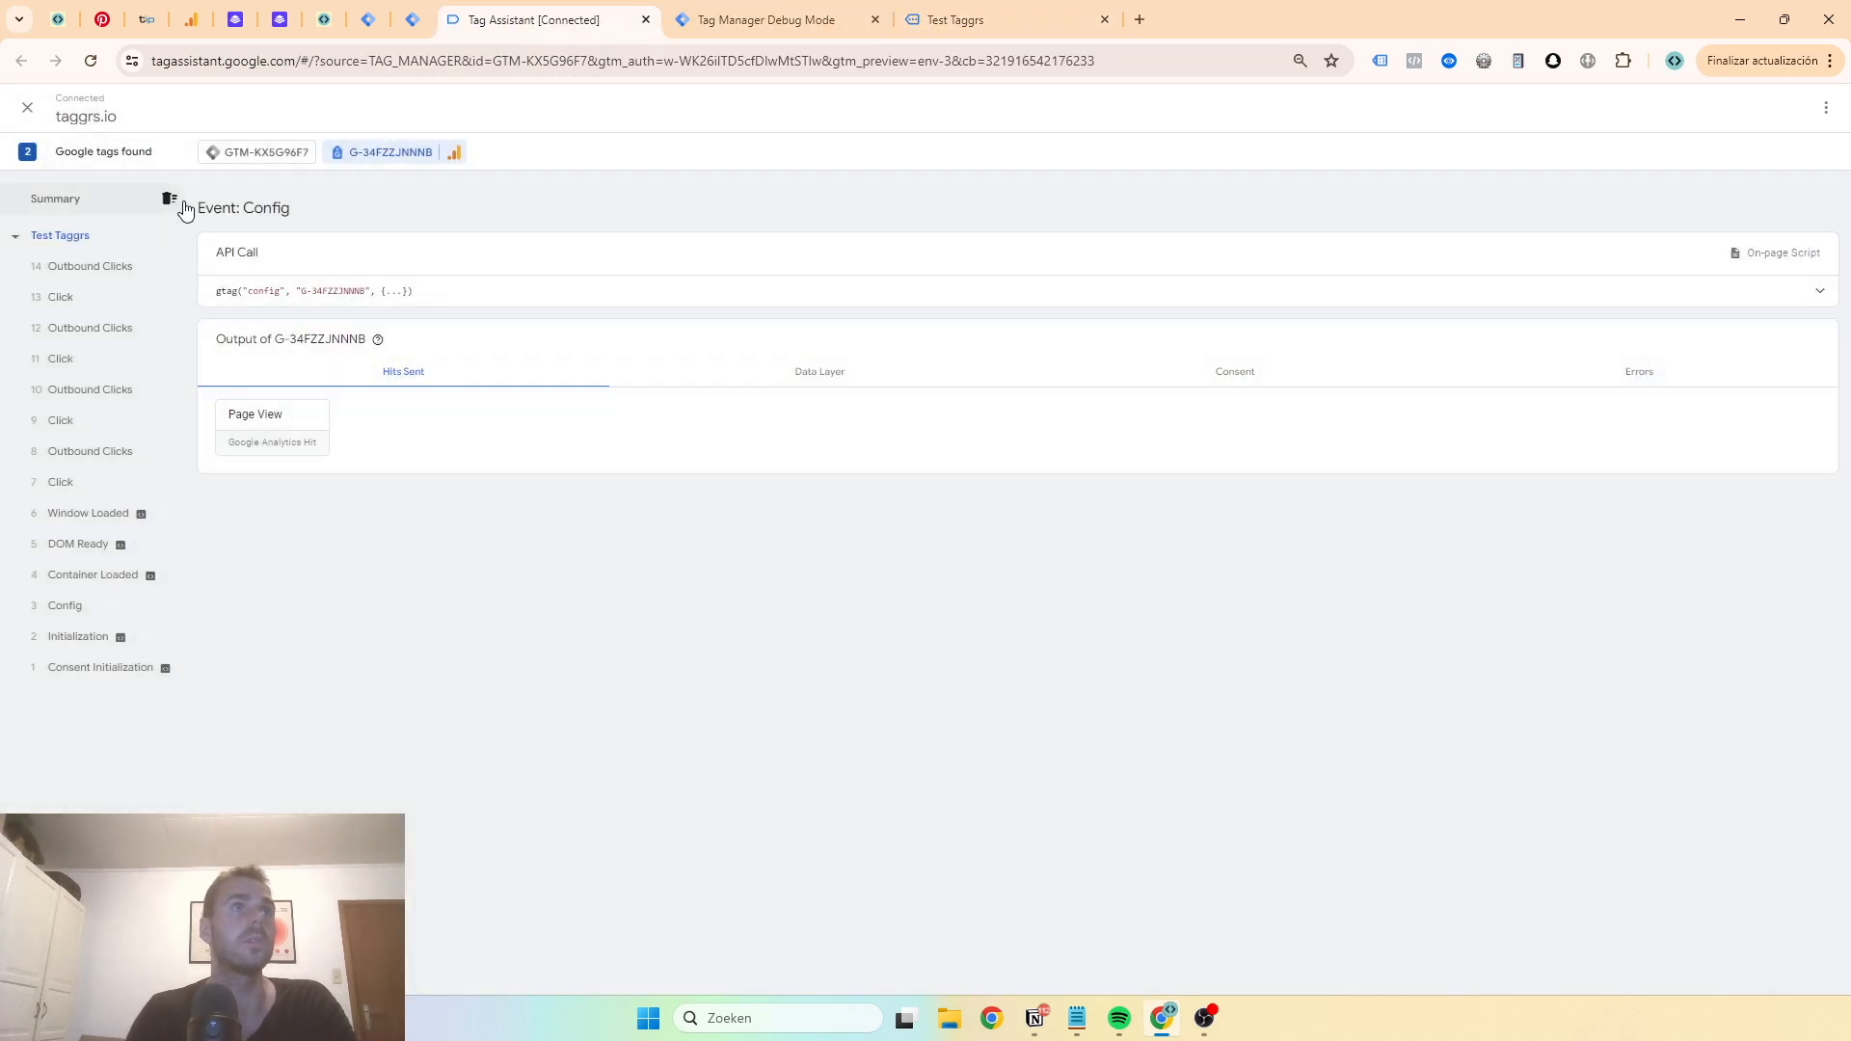
left_click(299, 154)
left_click(104, 306)
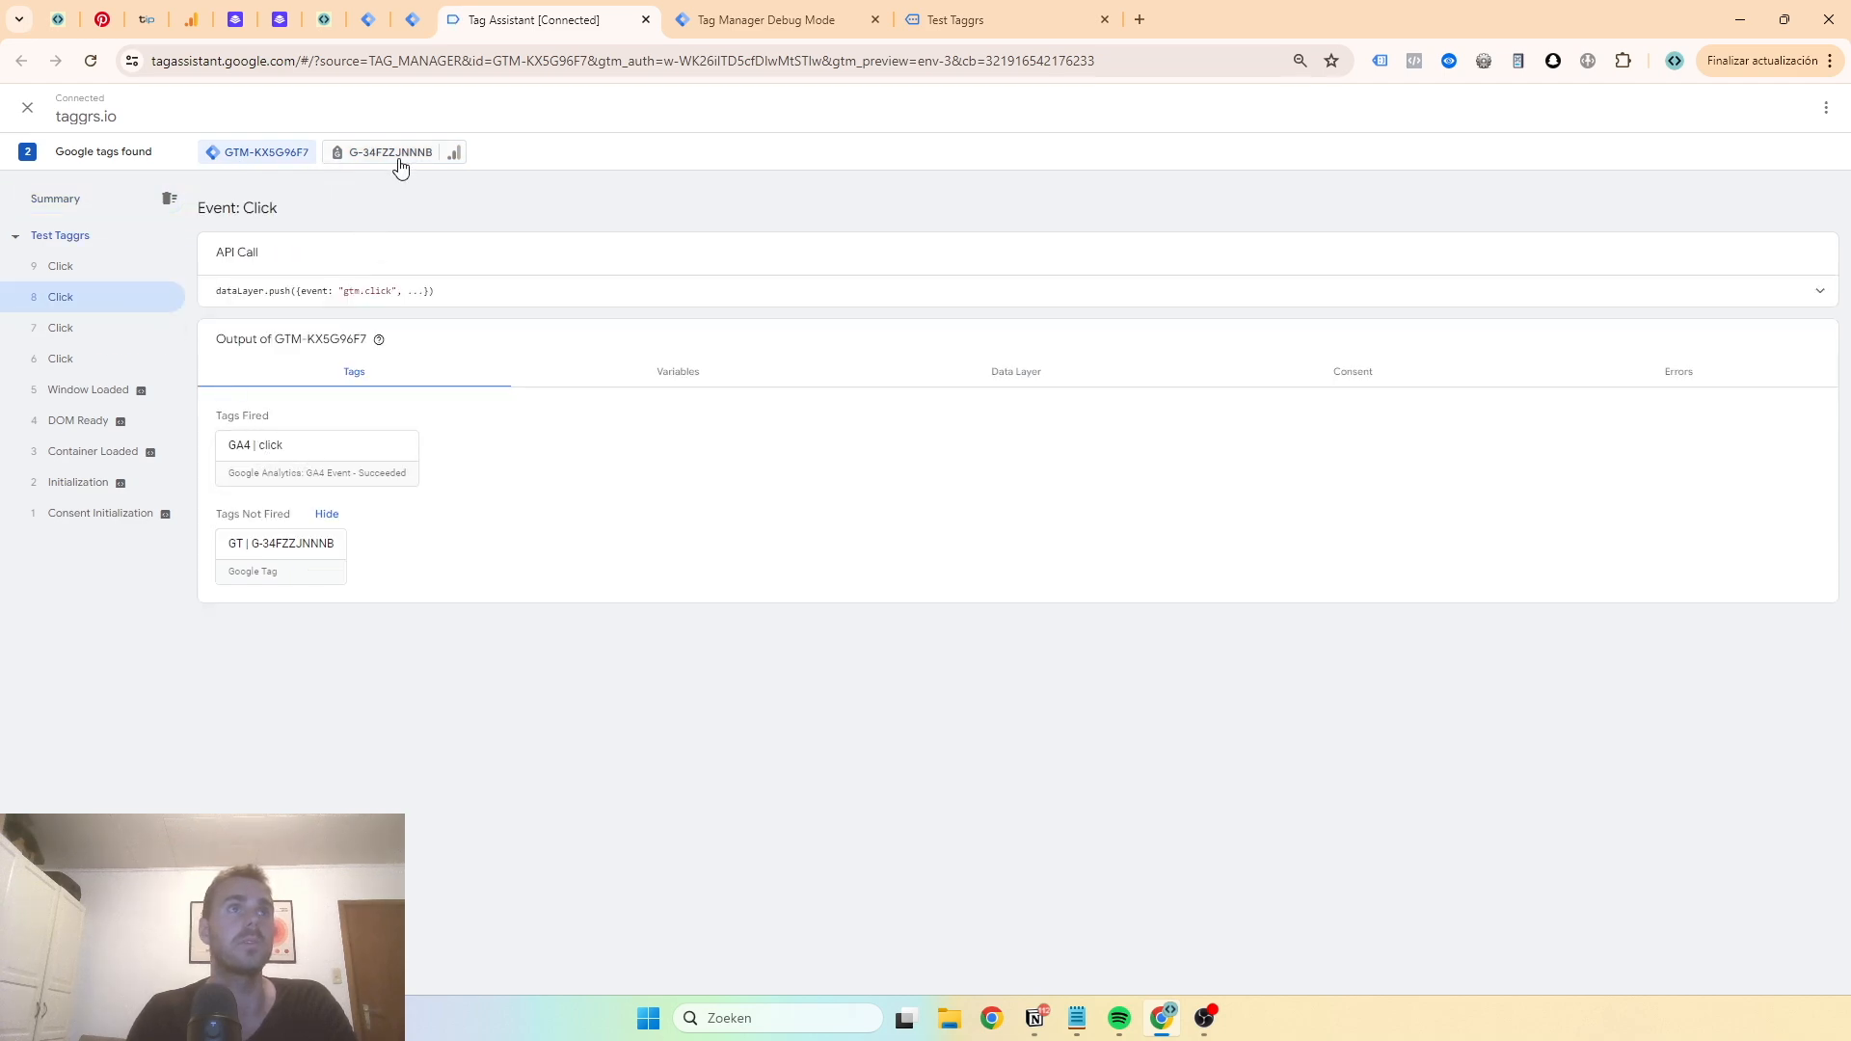
left_click(391, 154)
left_click(103, 330)
left_click(270, 440)
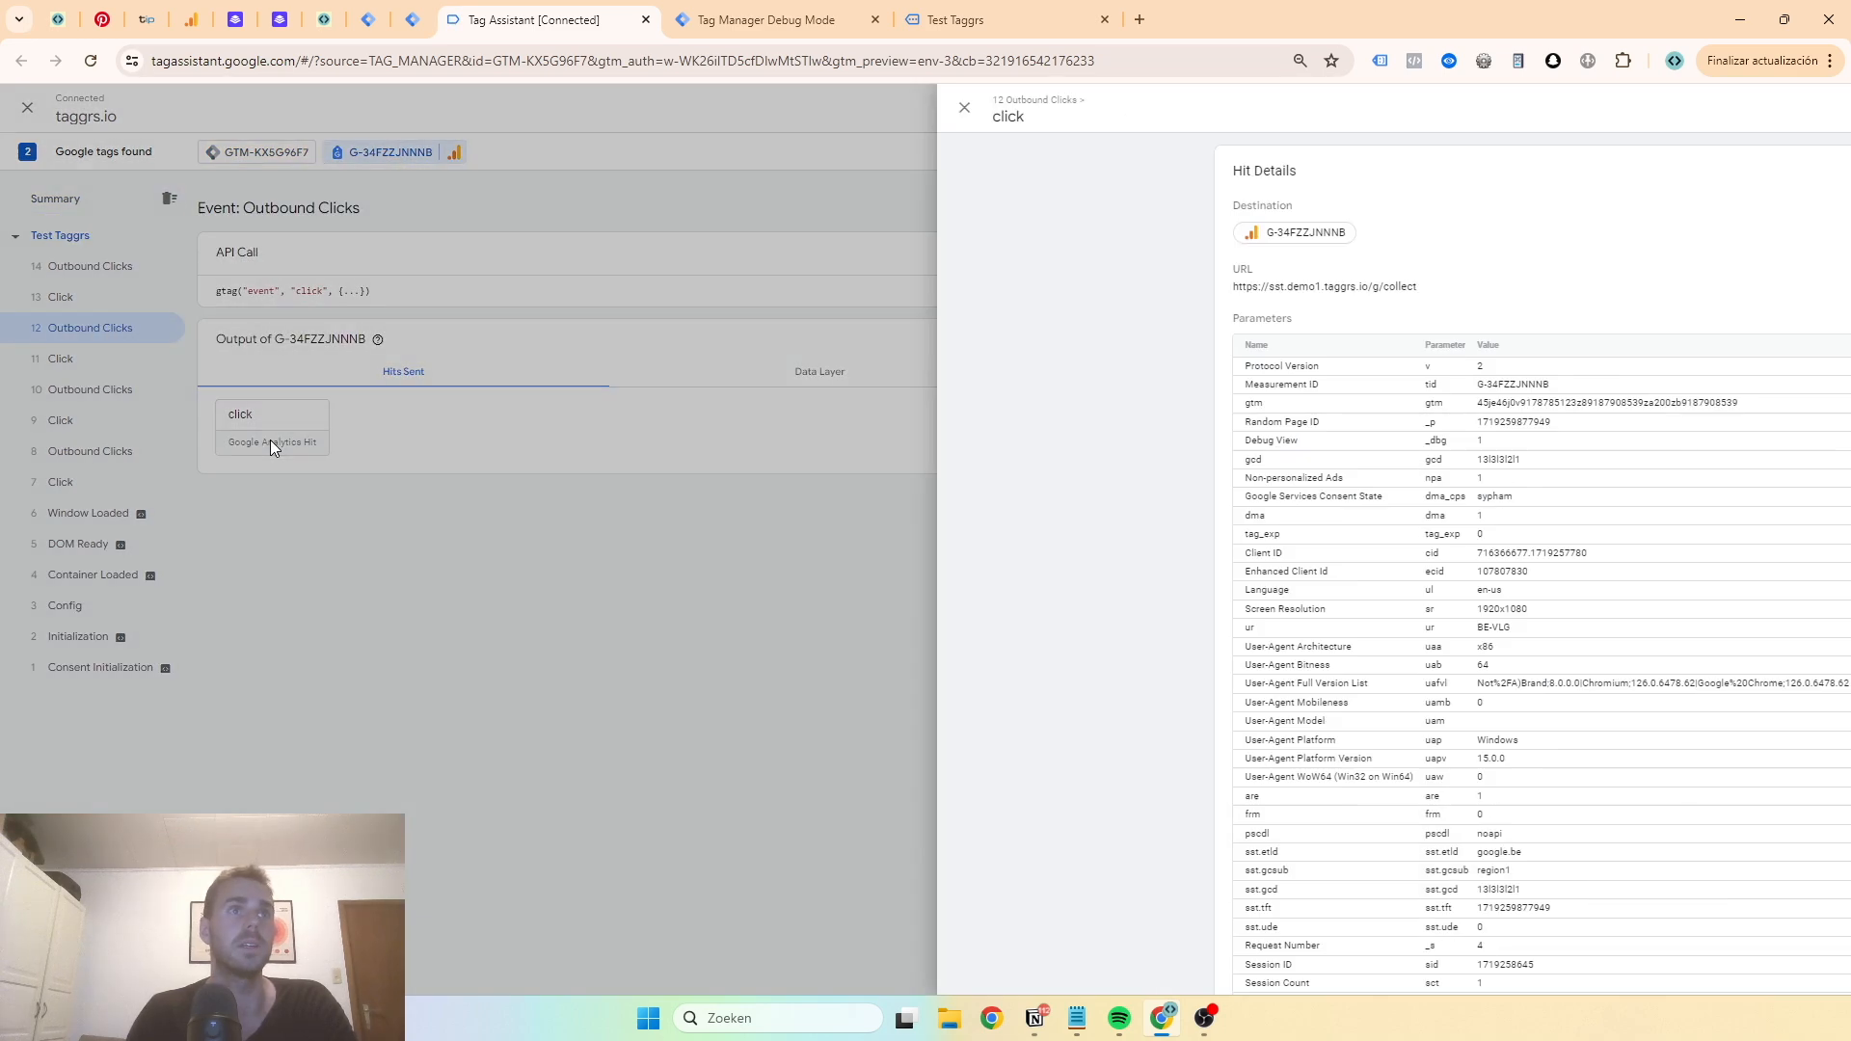
- Examine the server click event's GA4 | All Events tag and its outgoing request, searching the request URL for click
left_click(797, 35)
left_click(125, 262)
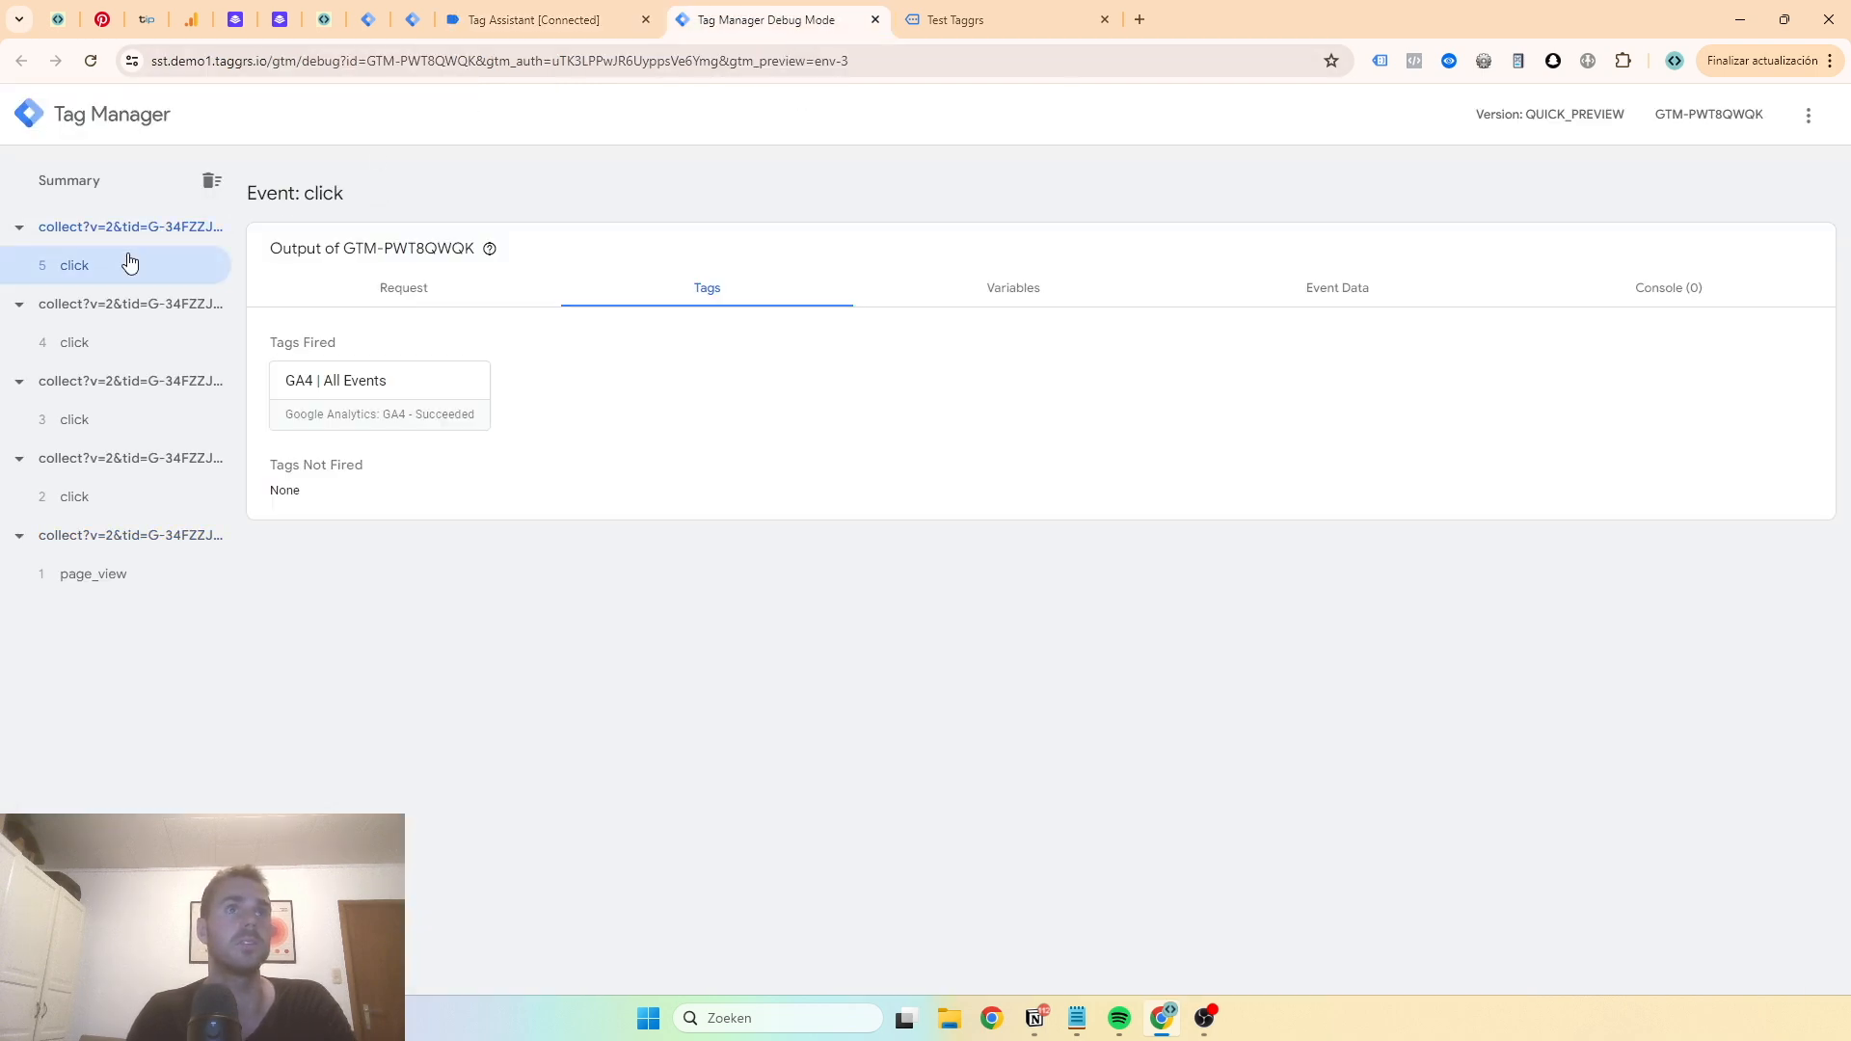
left_click(337, 414)
left_click(867, 557)
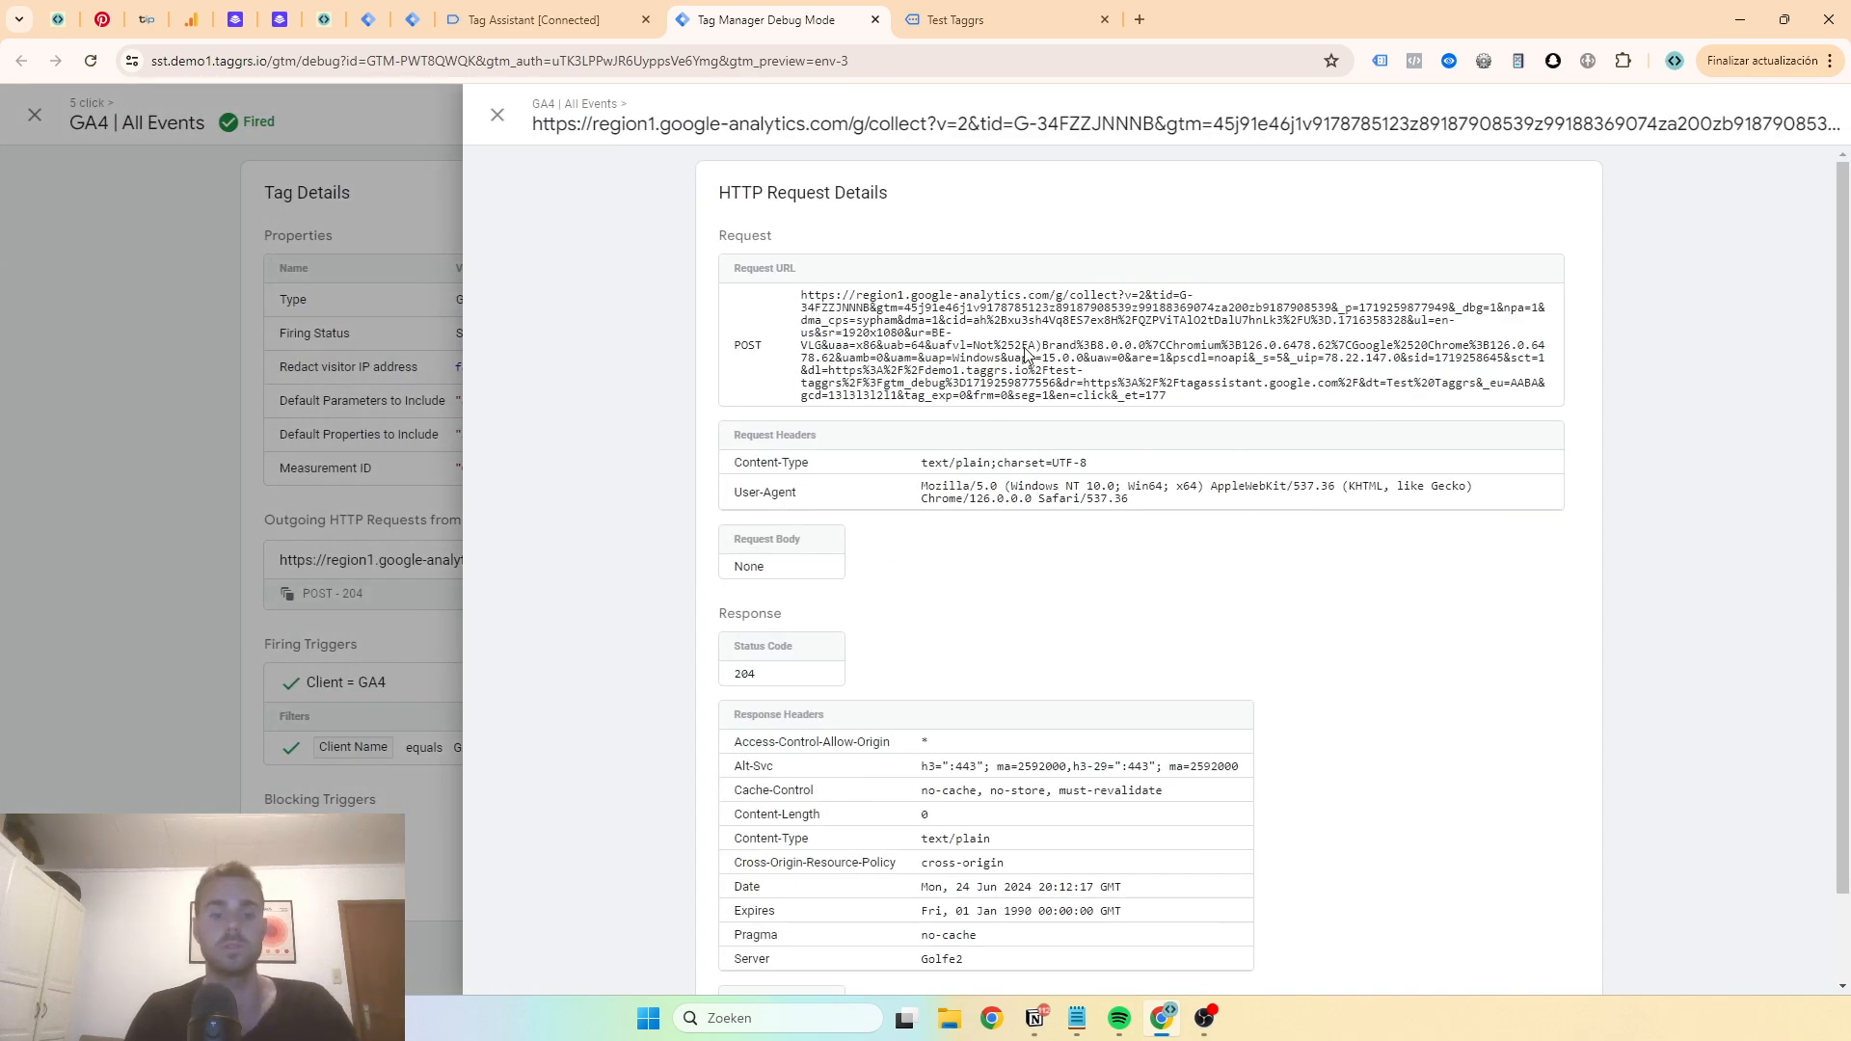
key("ctrl+f")
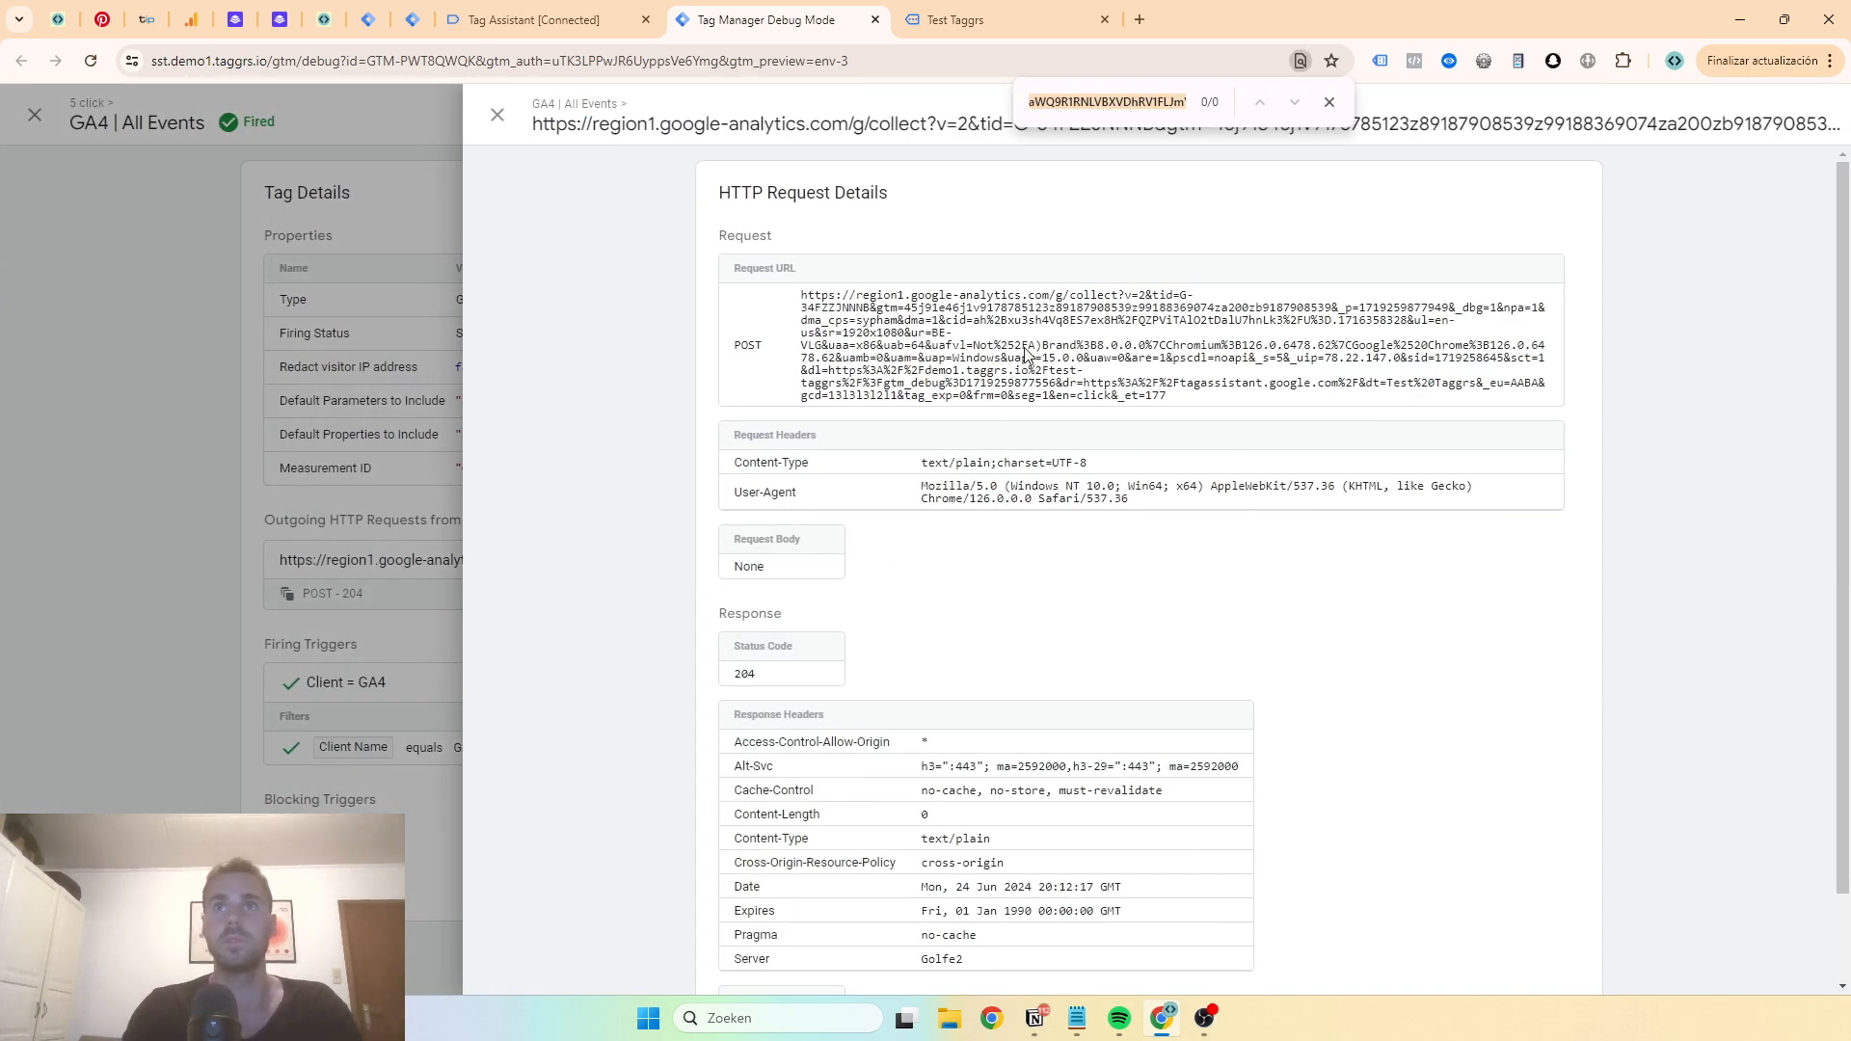
type("click")
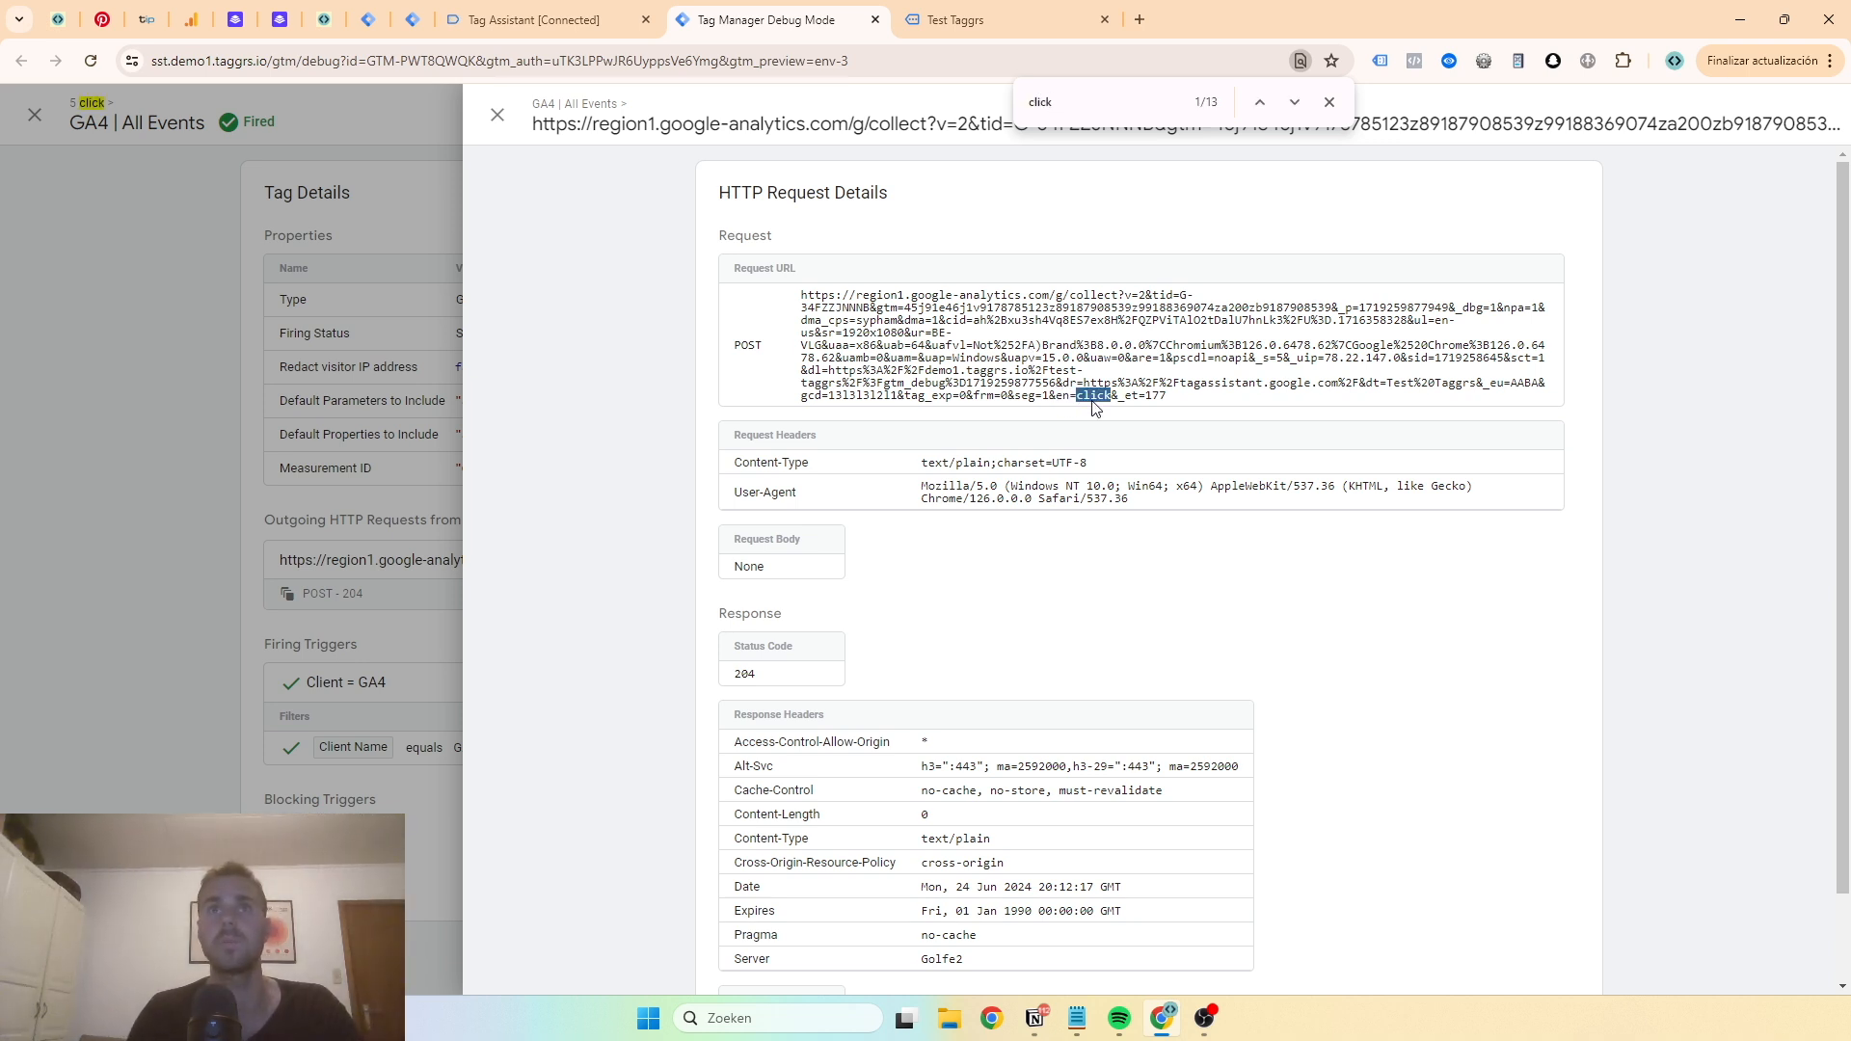
left_click(1329, 102)
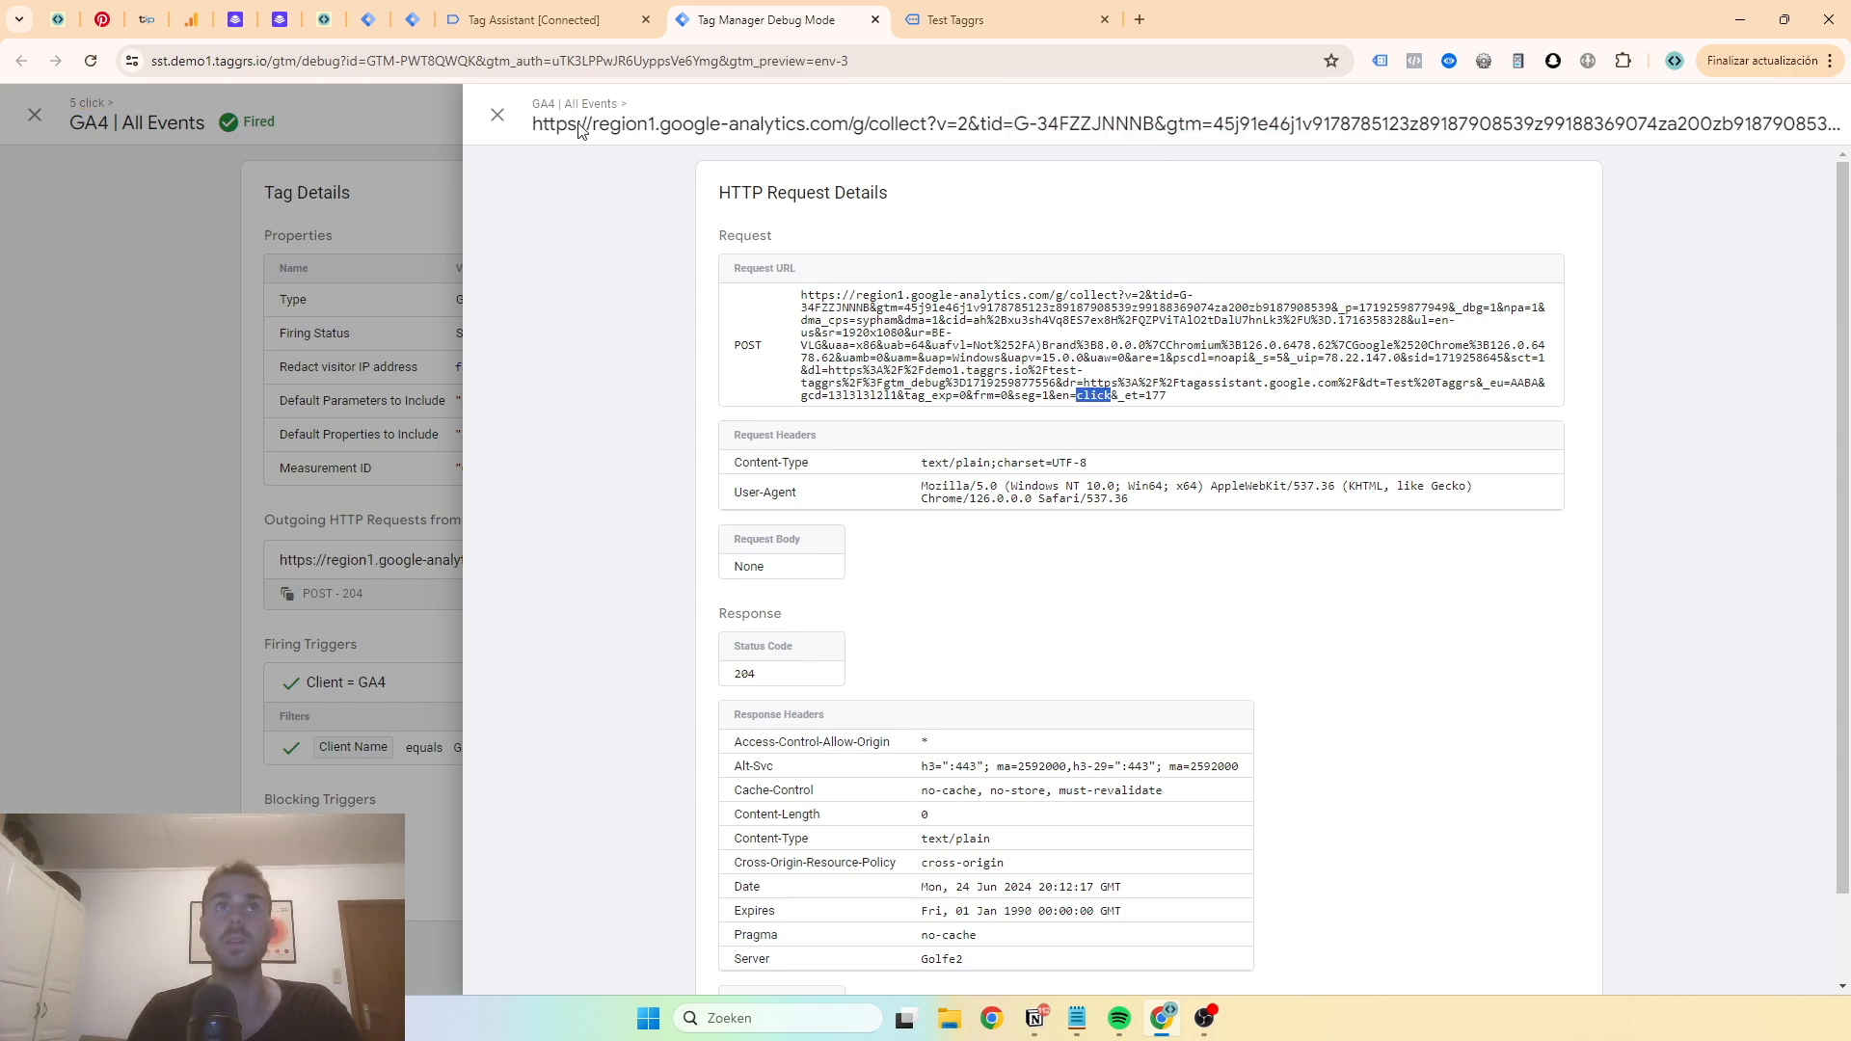
left_click(497, 115)
left_click(492, 114)
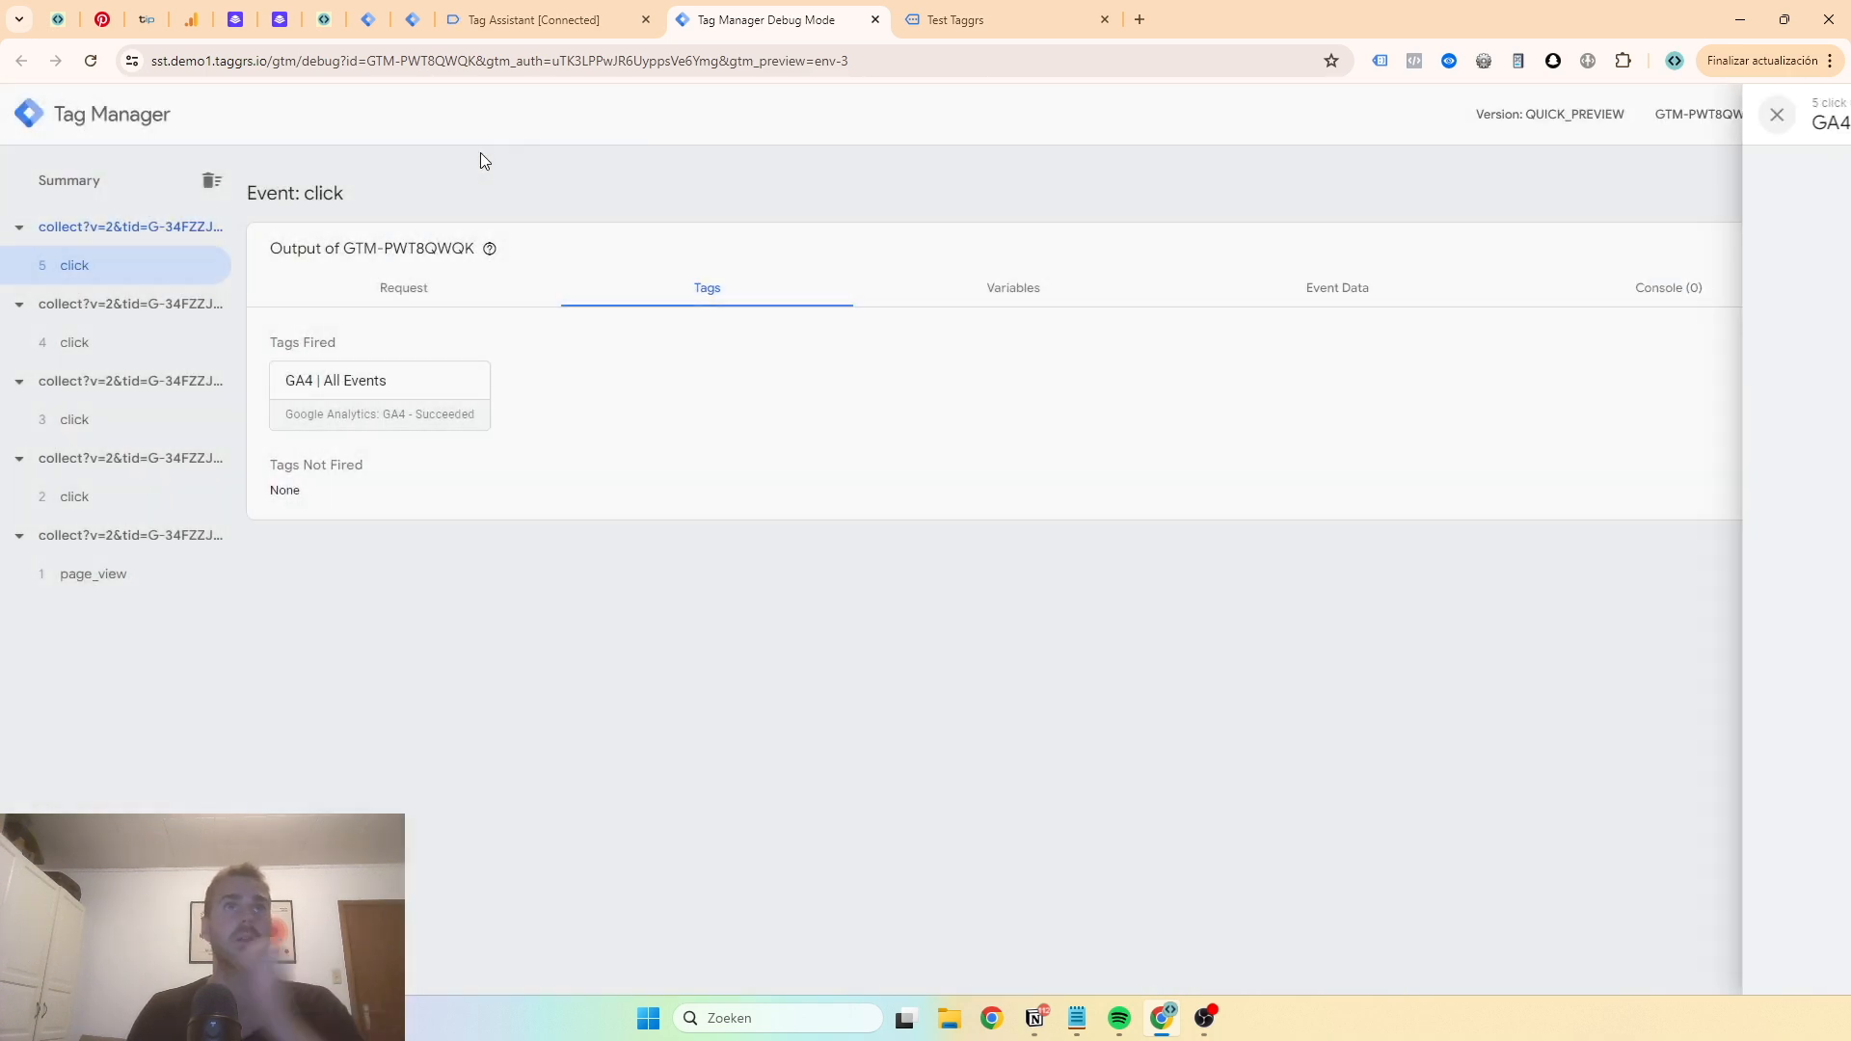
- Open the Enhanced Tracking Script tool under Optimize in the TAGGRS container
left_click(410, 21)
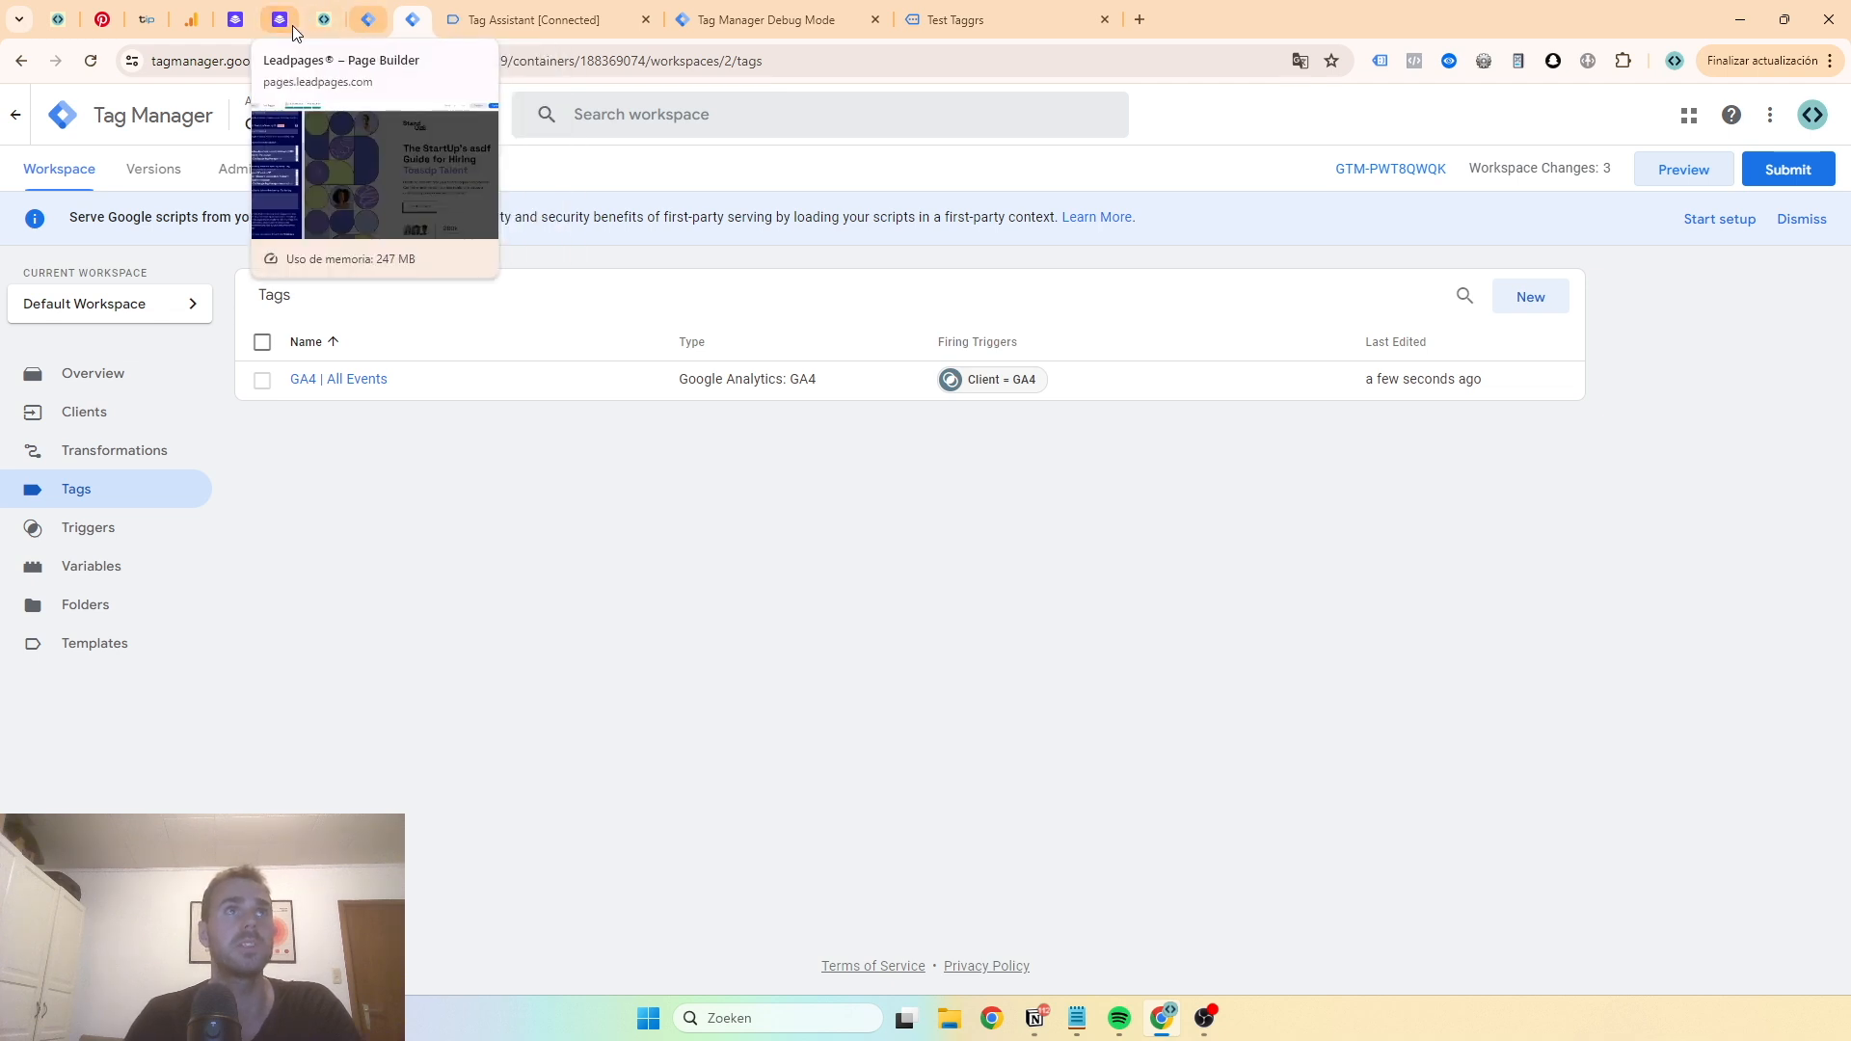
left_click(324, 21)
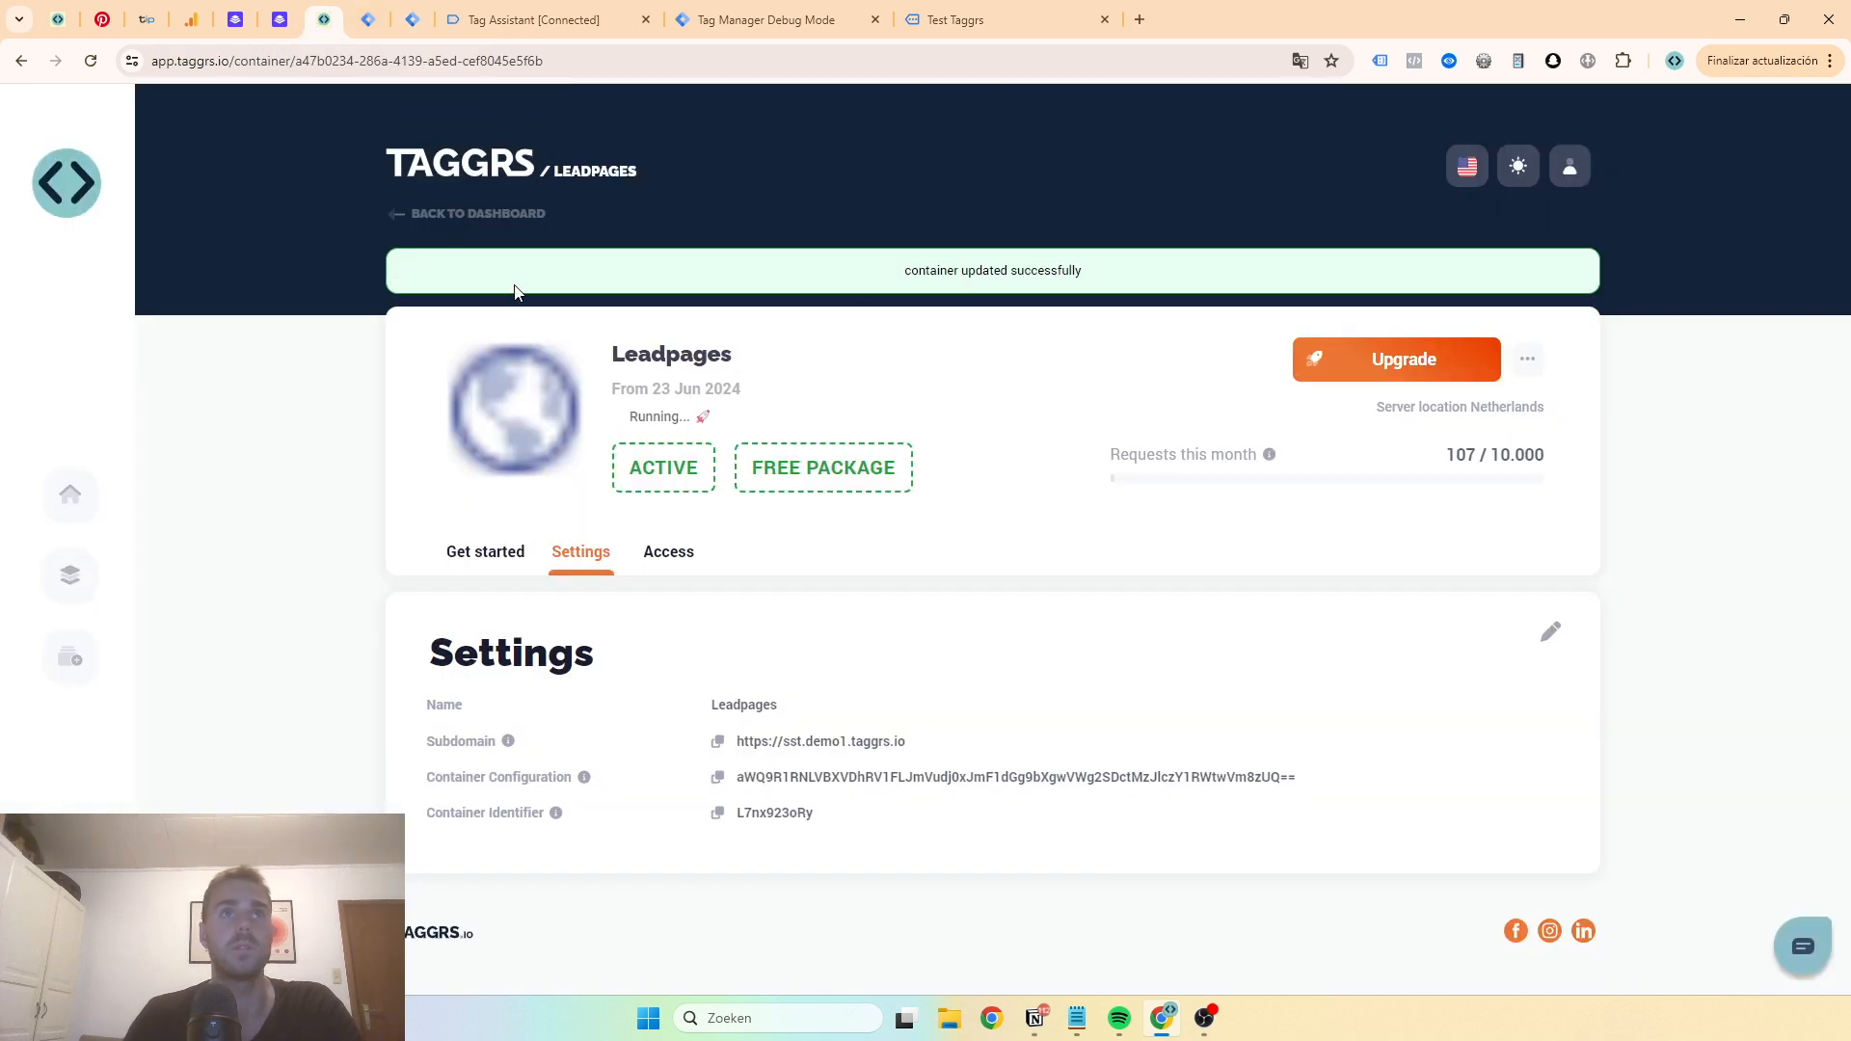
left_click(497, 556)
left_click(650, 557)
left_click(473, 559)
scroll(603, 544, "down", 5)
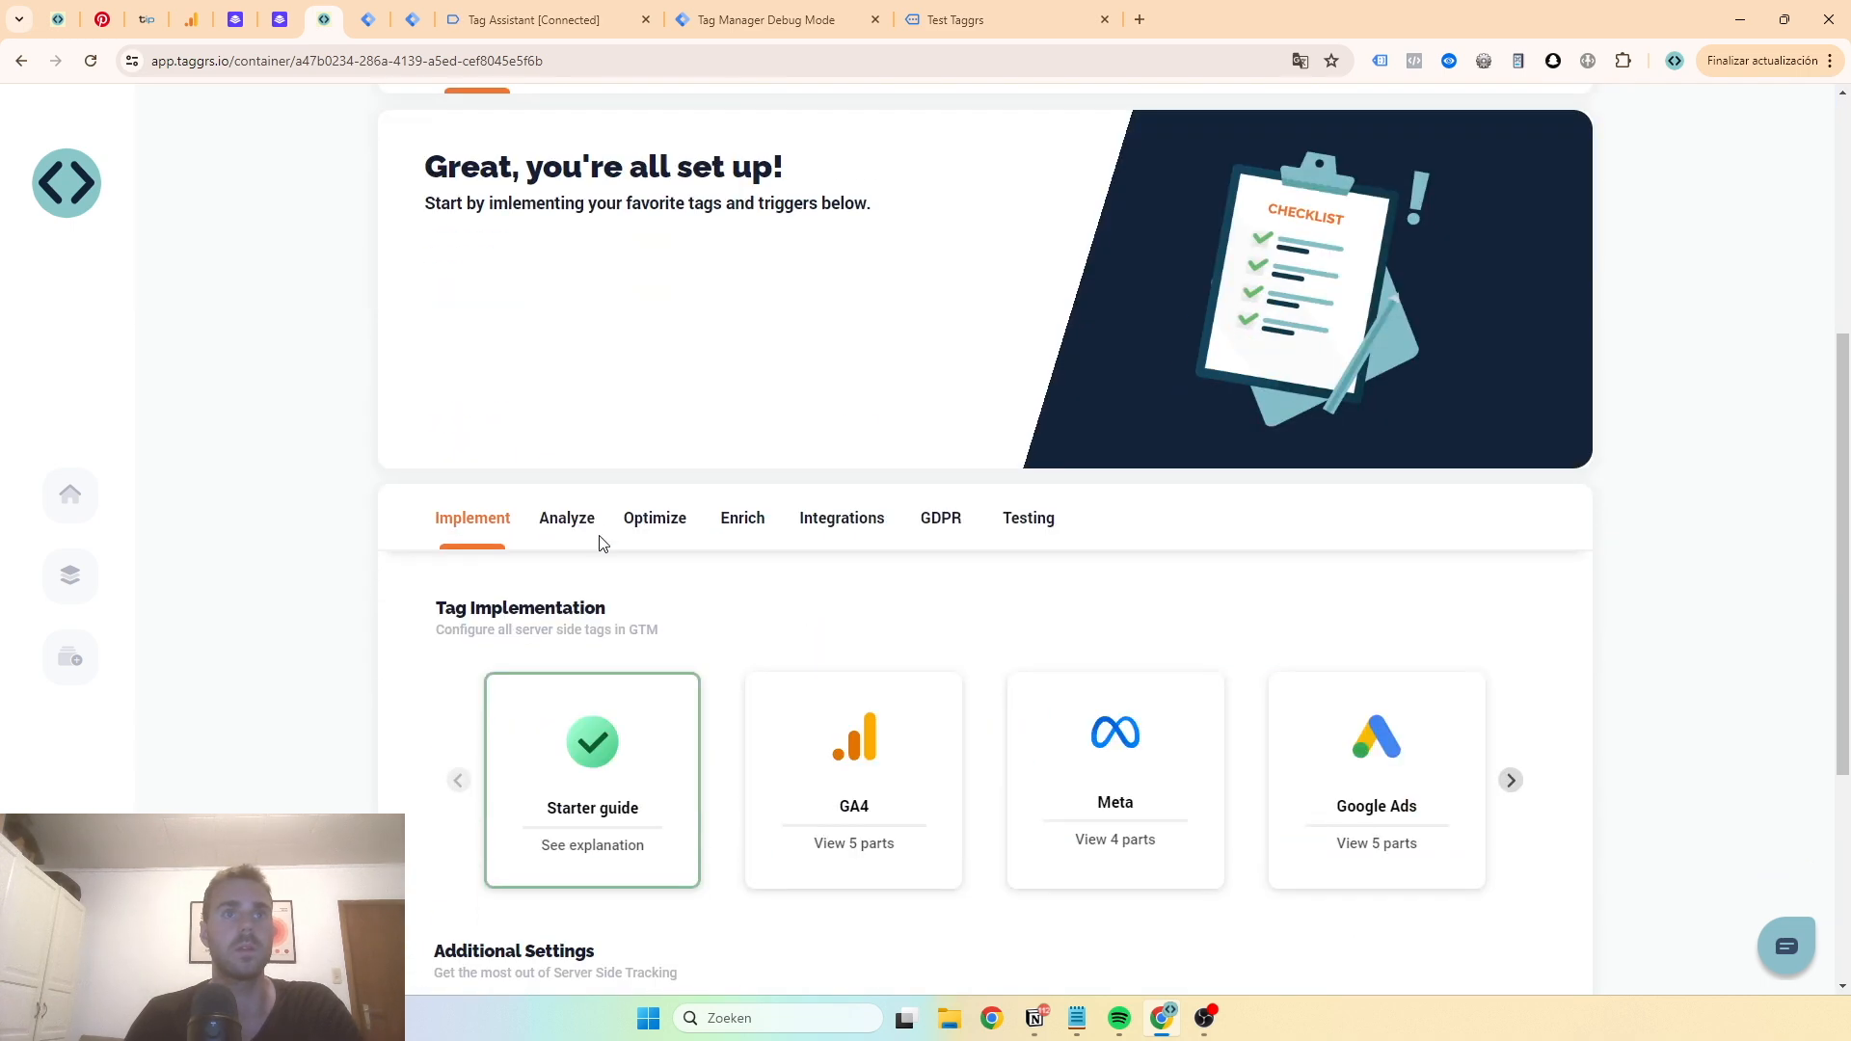
scroll(599, 543, "down", 2)
left_click(641, 321)
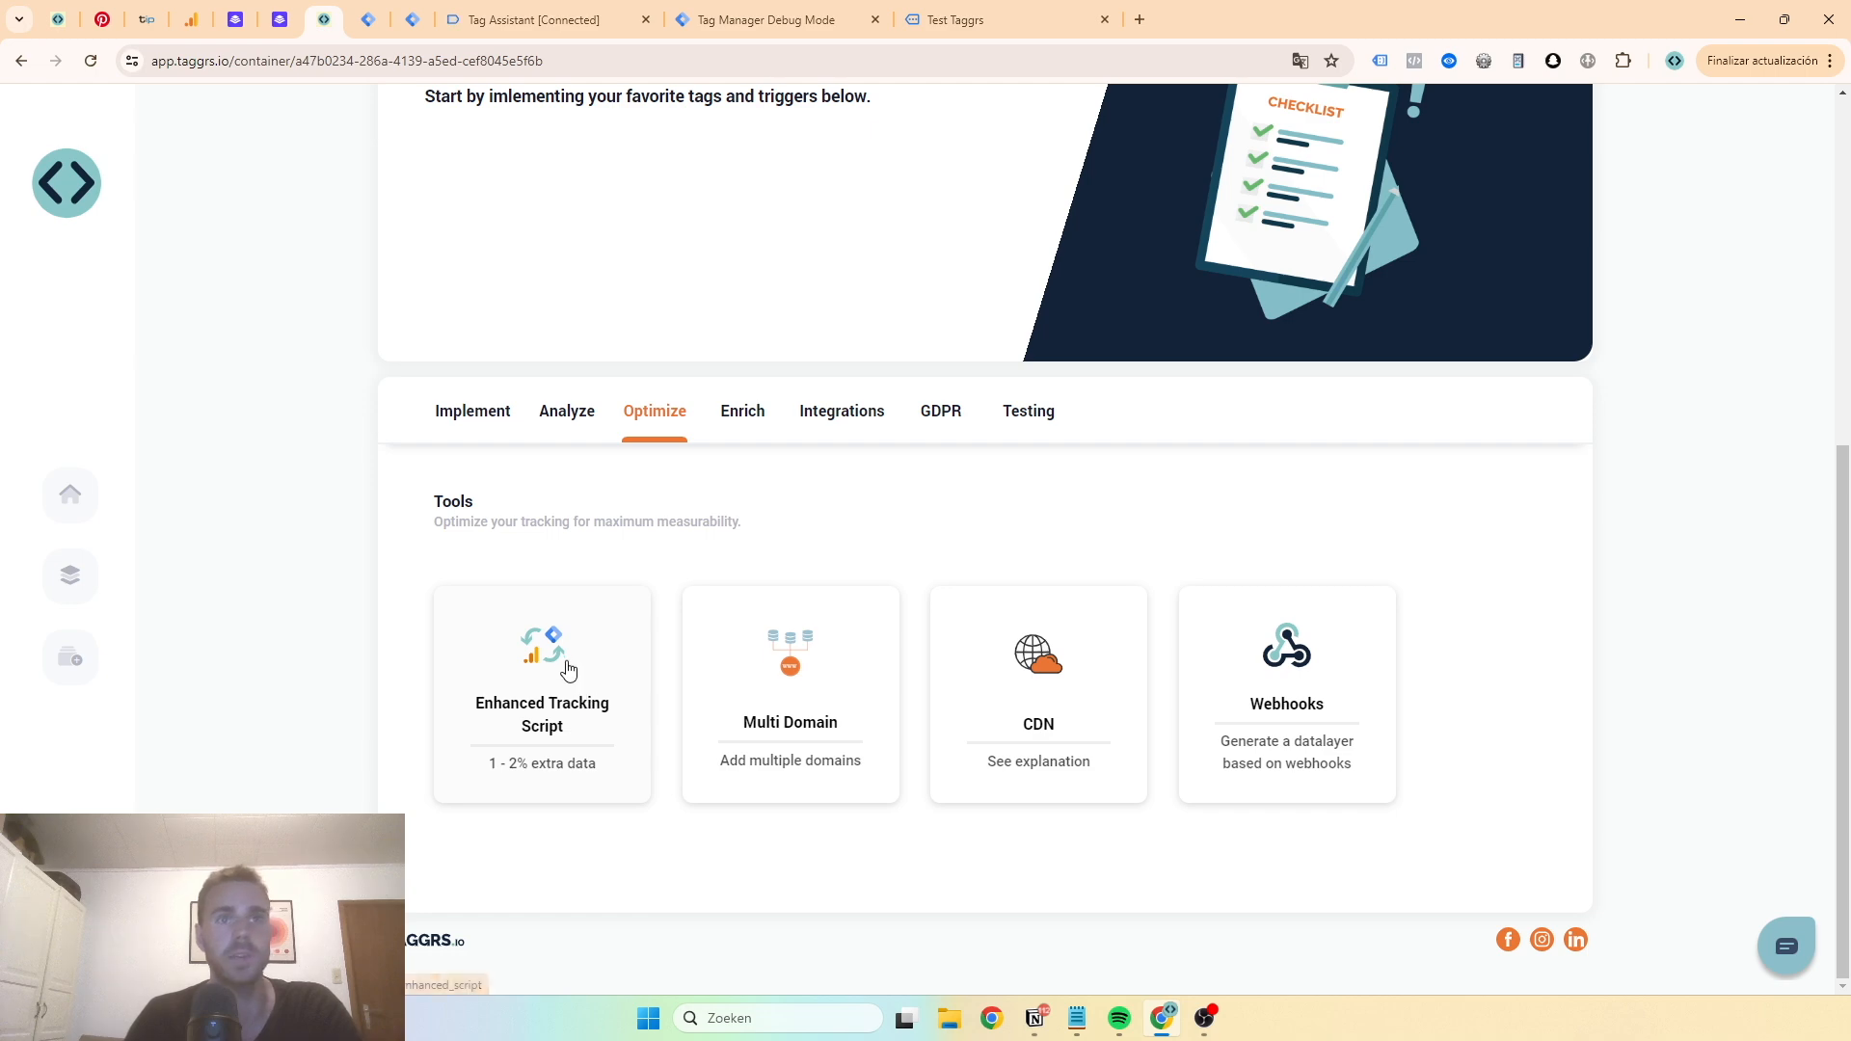
left_click(522, 678)
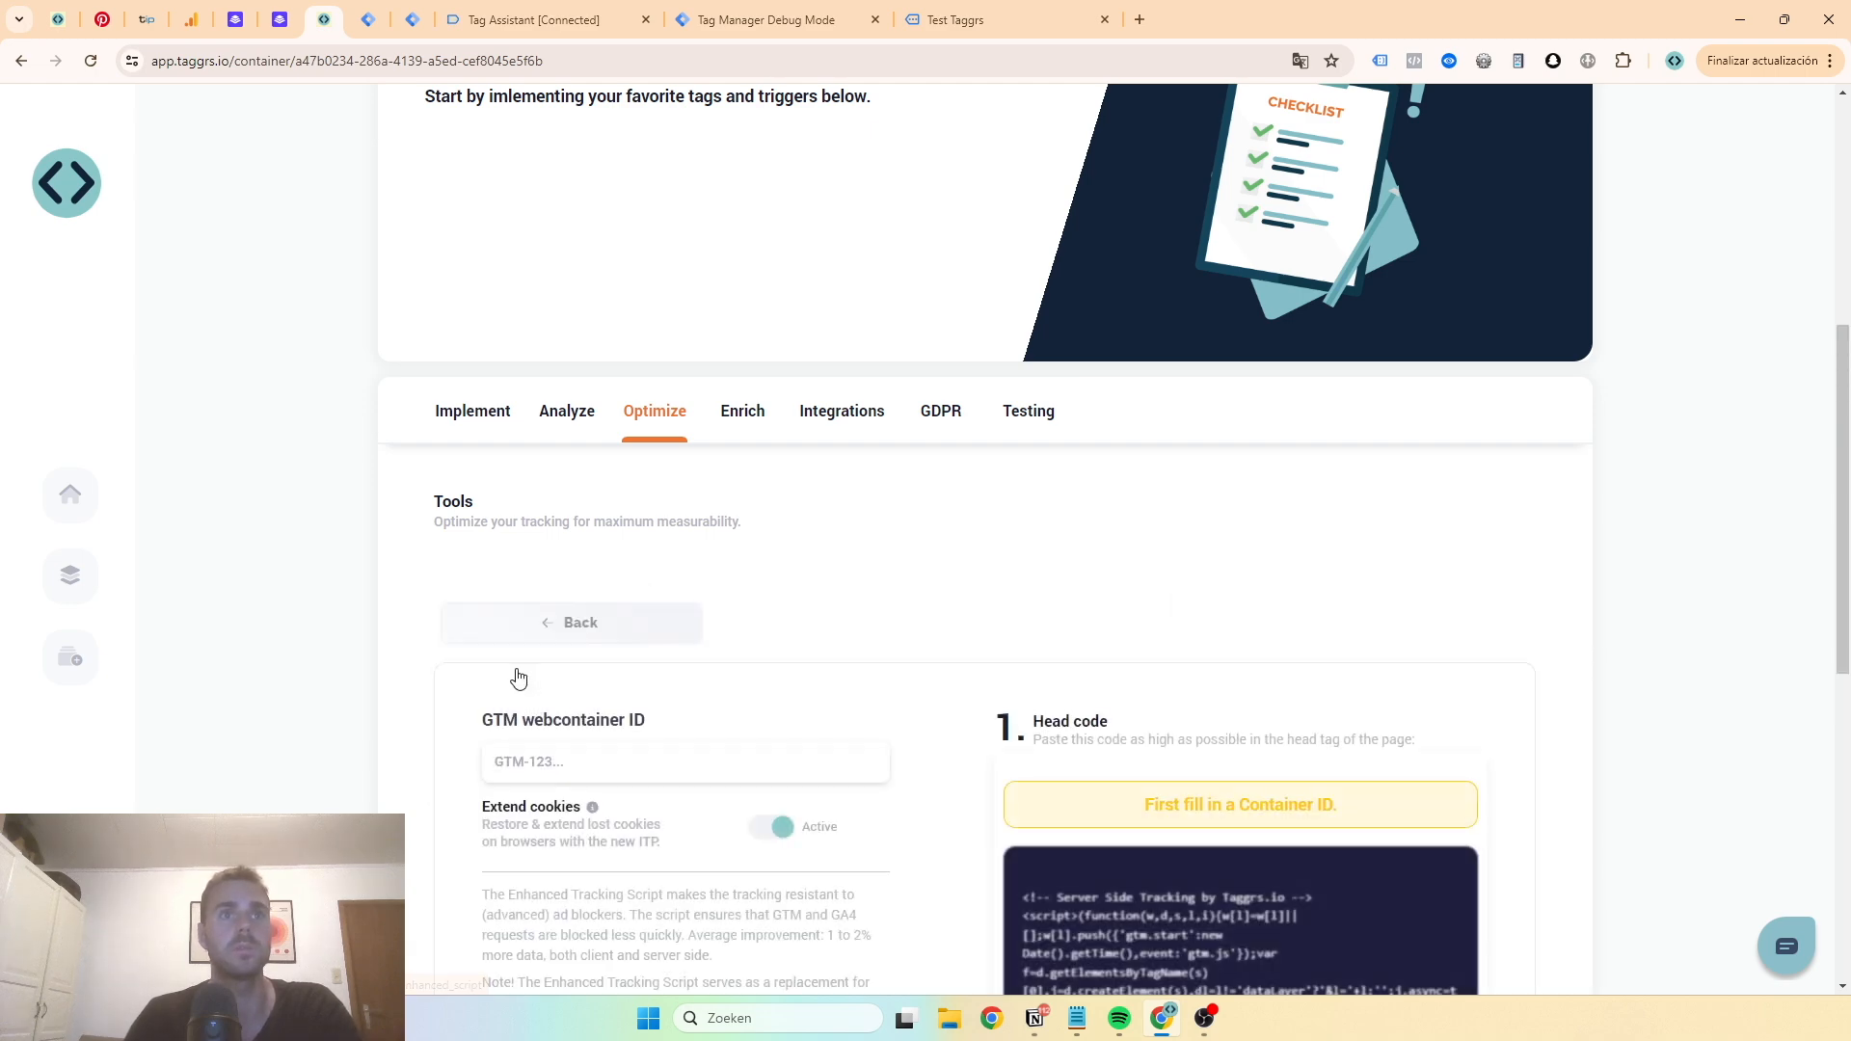
scroll(562, 460, "down", 3)
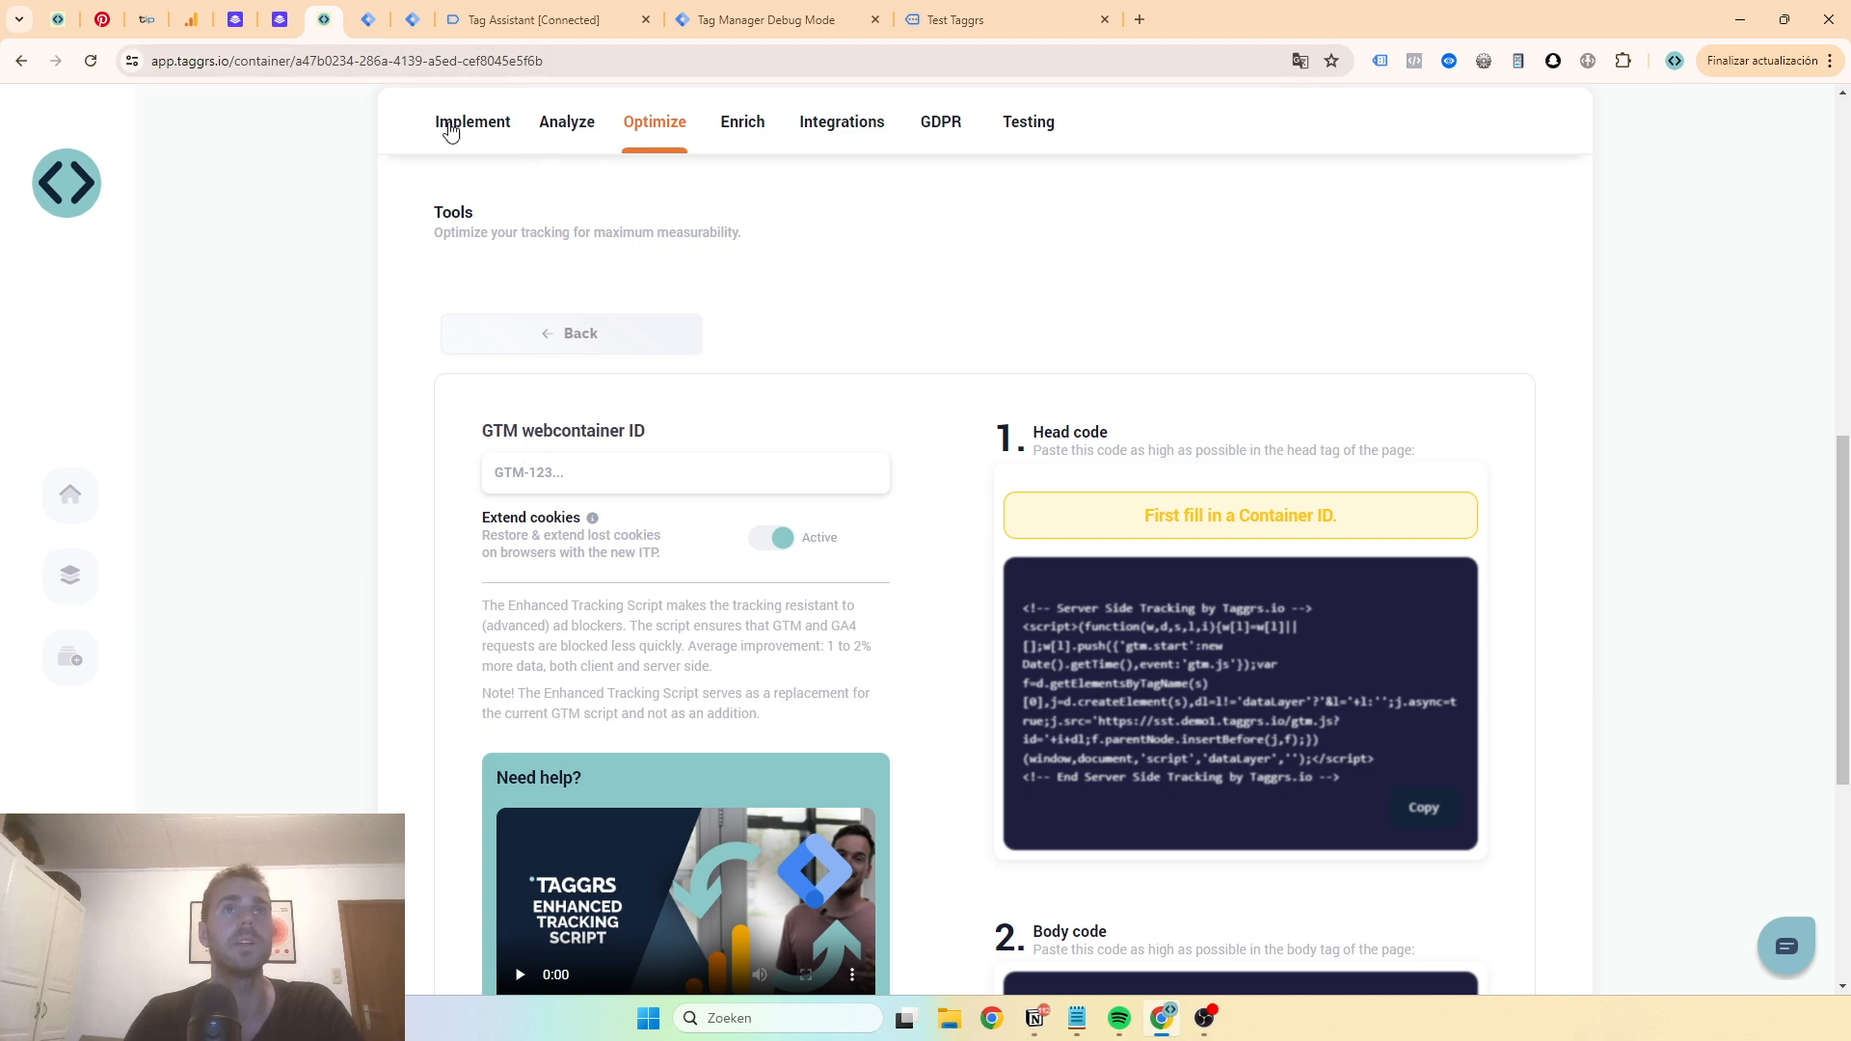
- Copy the web container ID GTM-KX5G96F7 from web GTM into the Enhanced Tracking Script's GTM webcontainer ID field
left_click(368, 21)
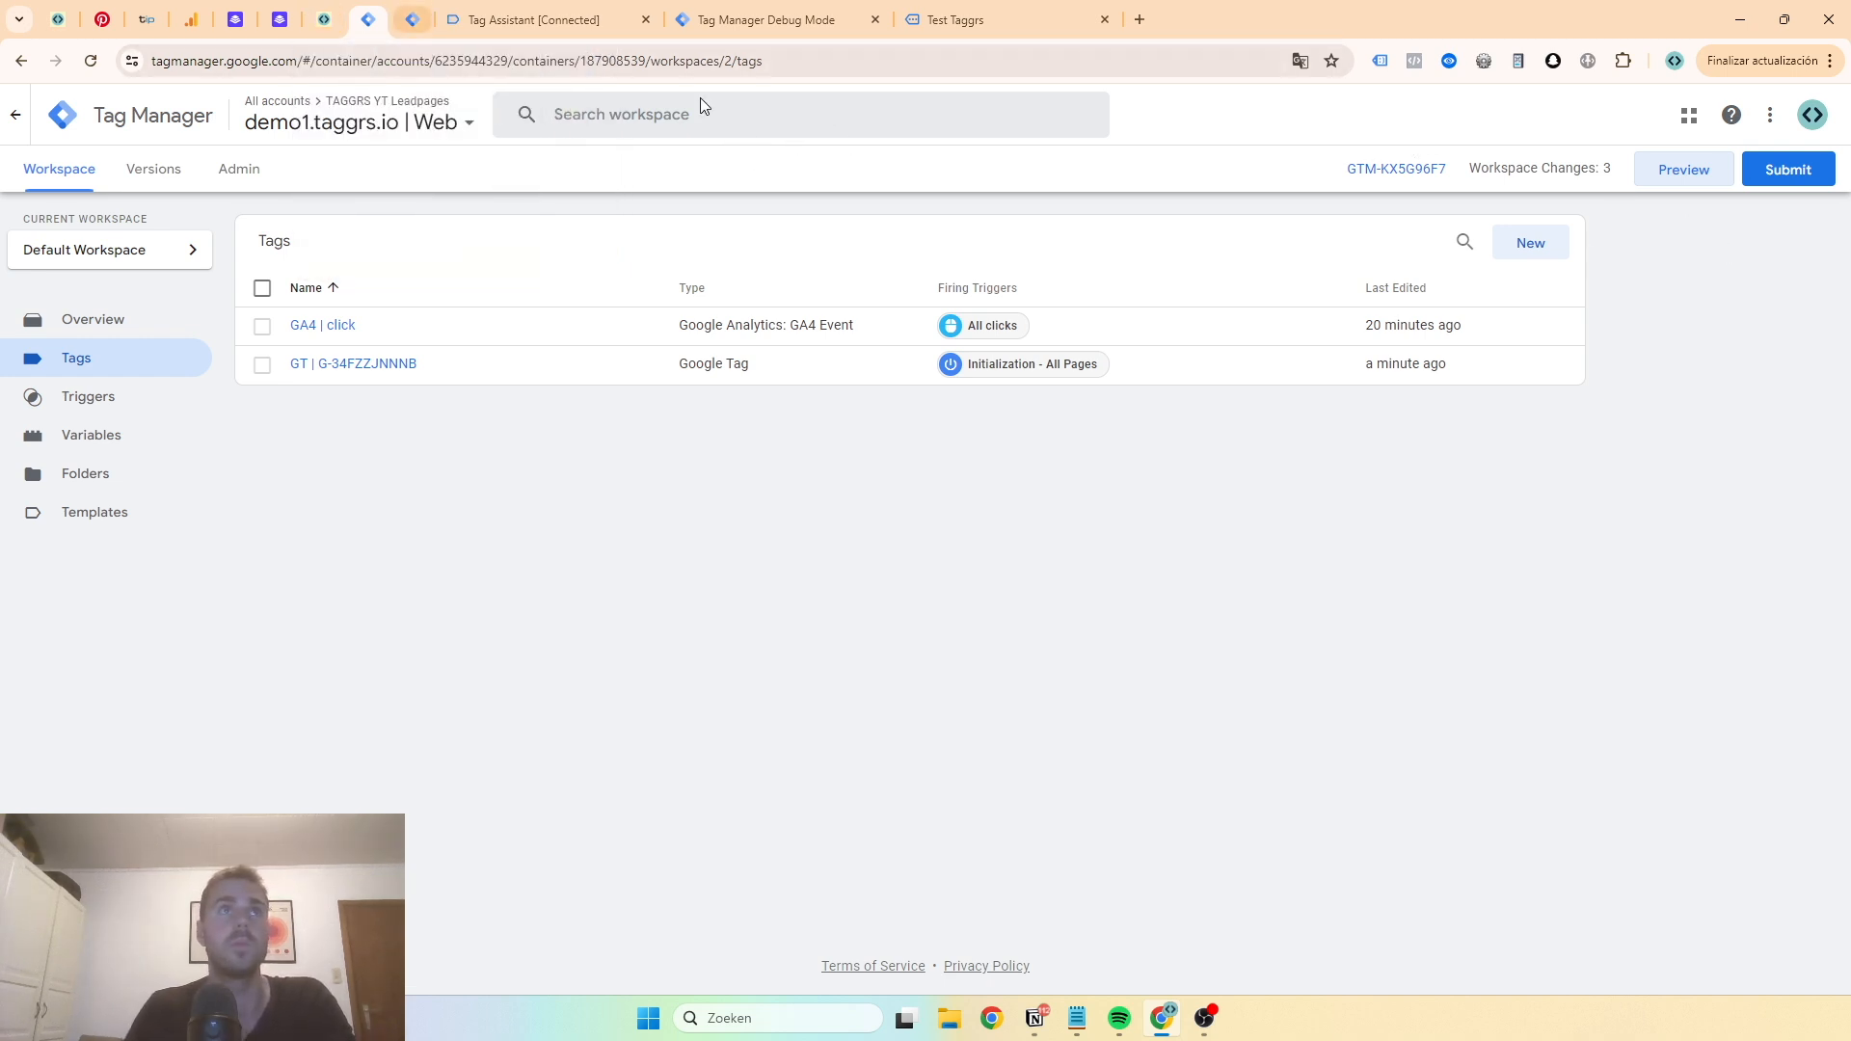
triple_click(1371, 157)
key("ctrl+c")
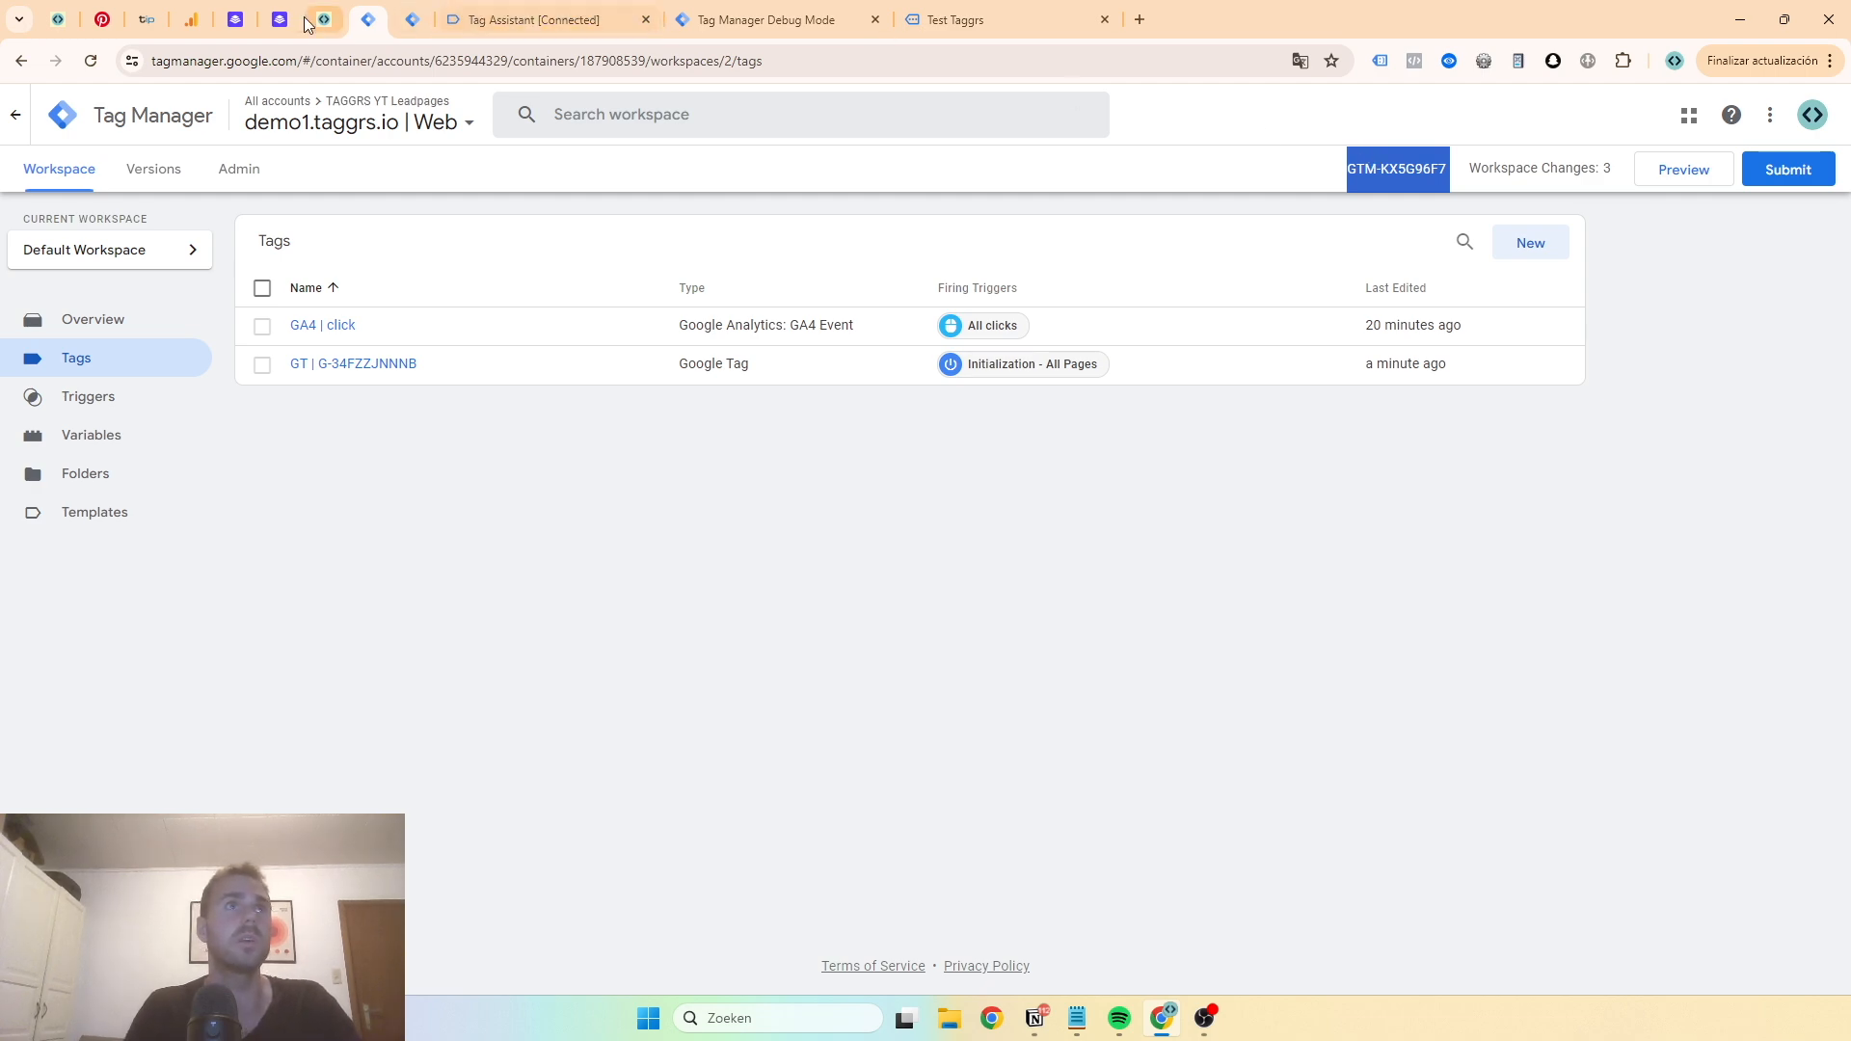
left_click(245, 23)
left_click(279, 19)
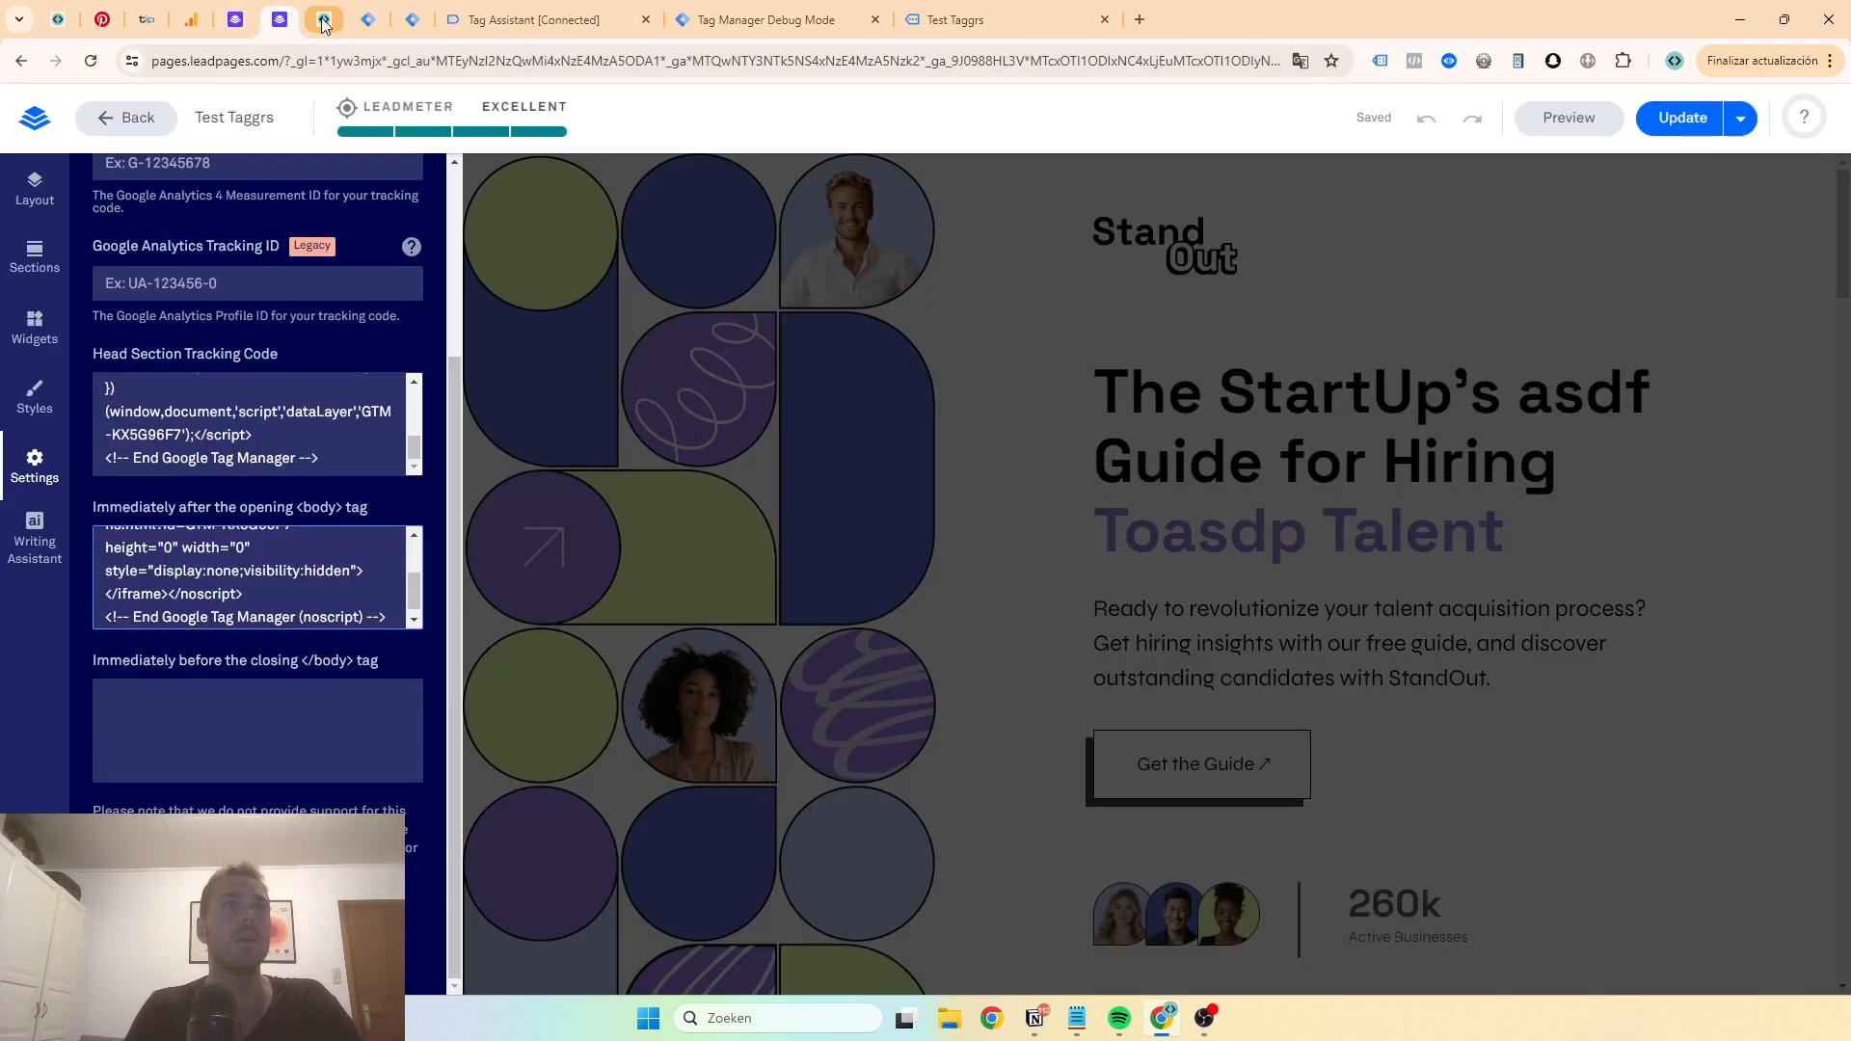
left_click(367, 20)
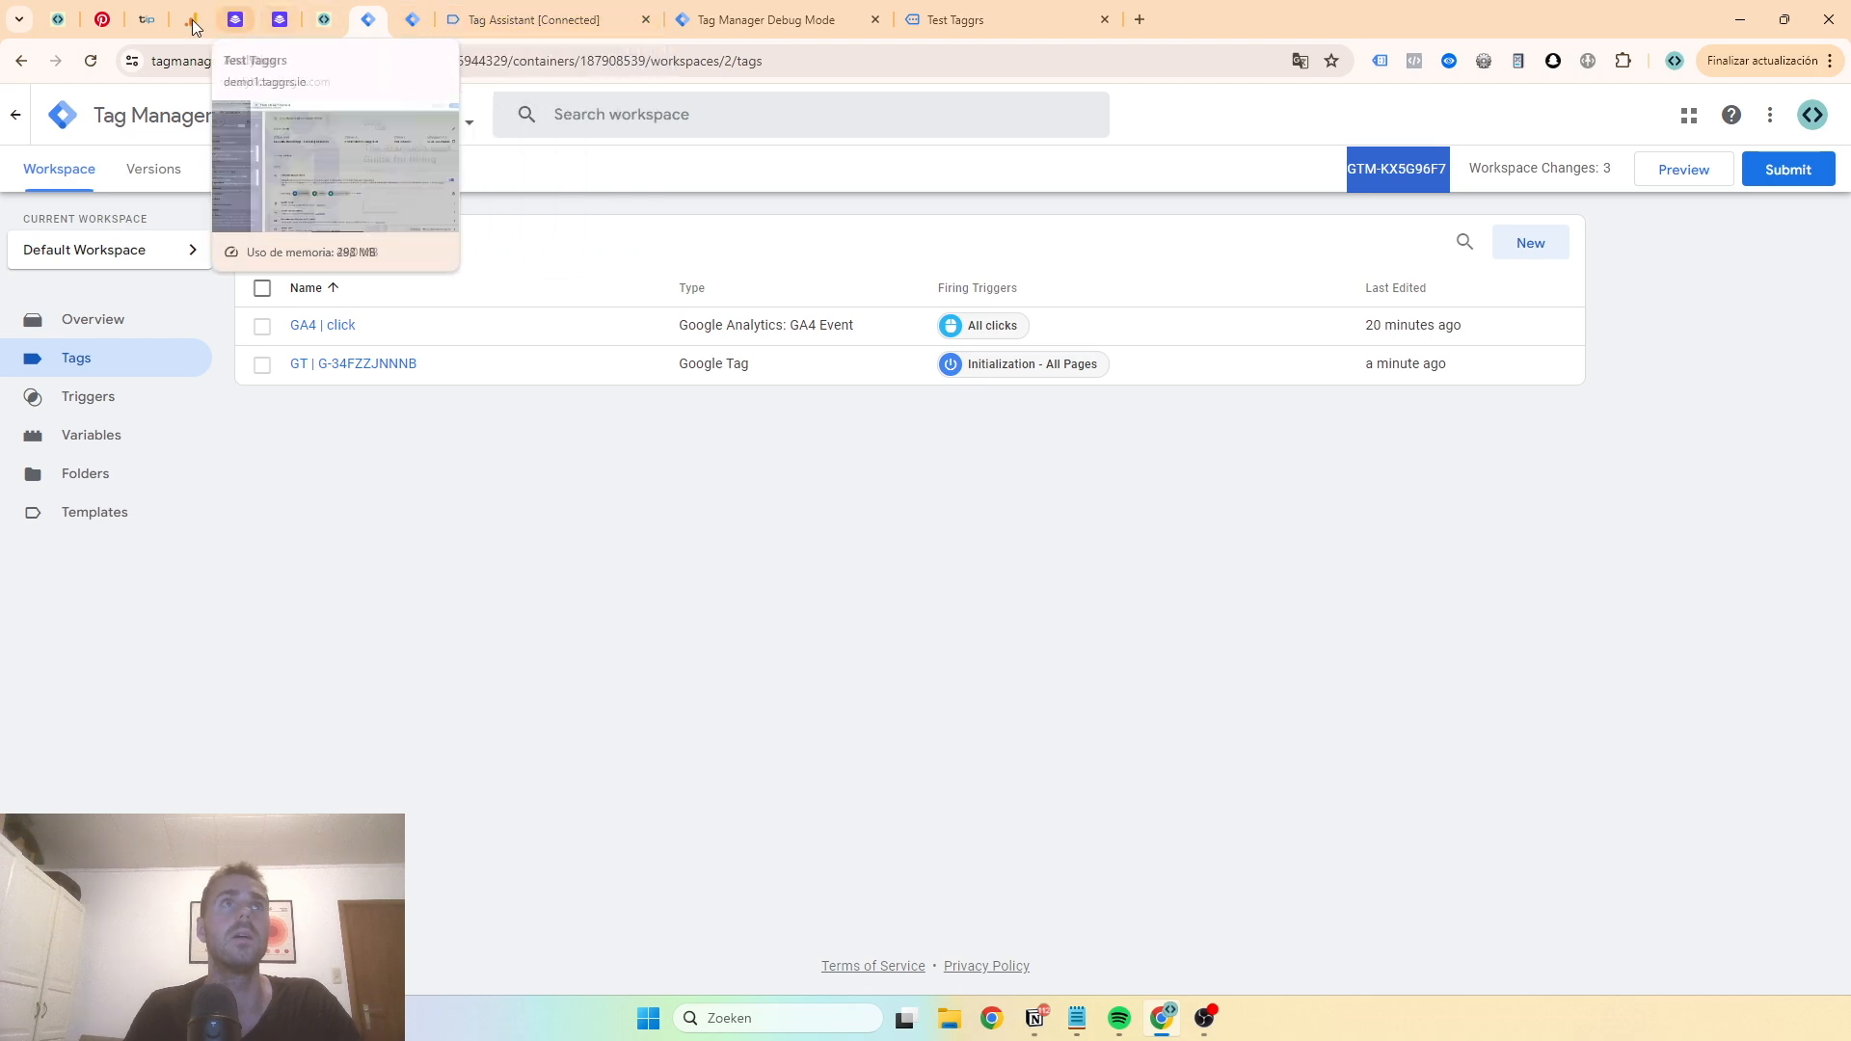
left_click(324, 19)
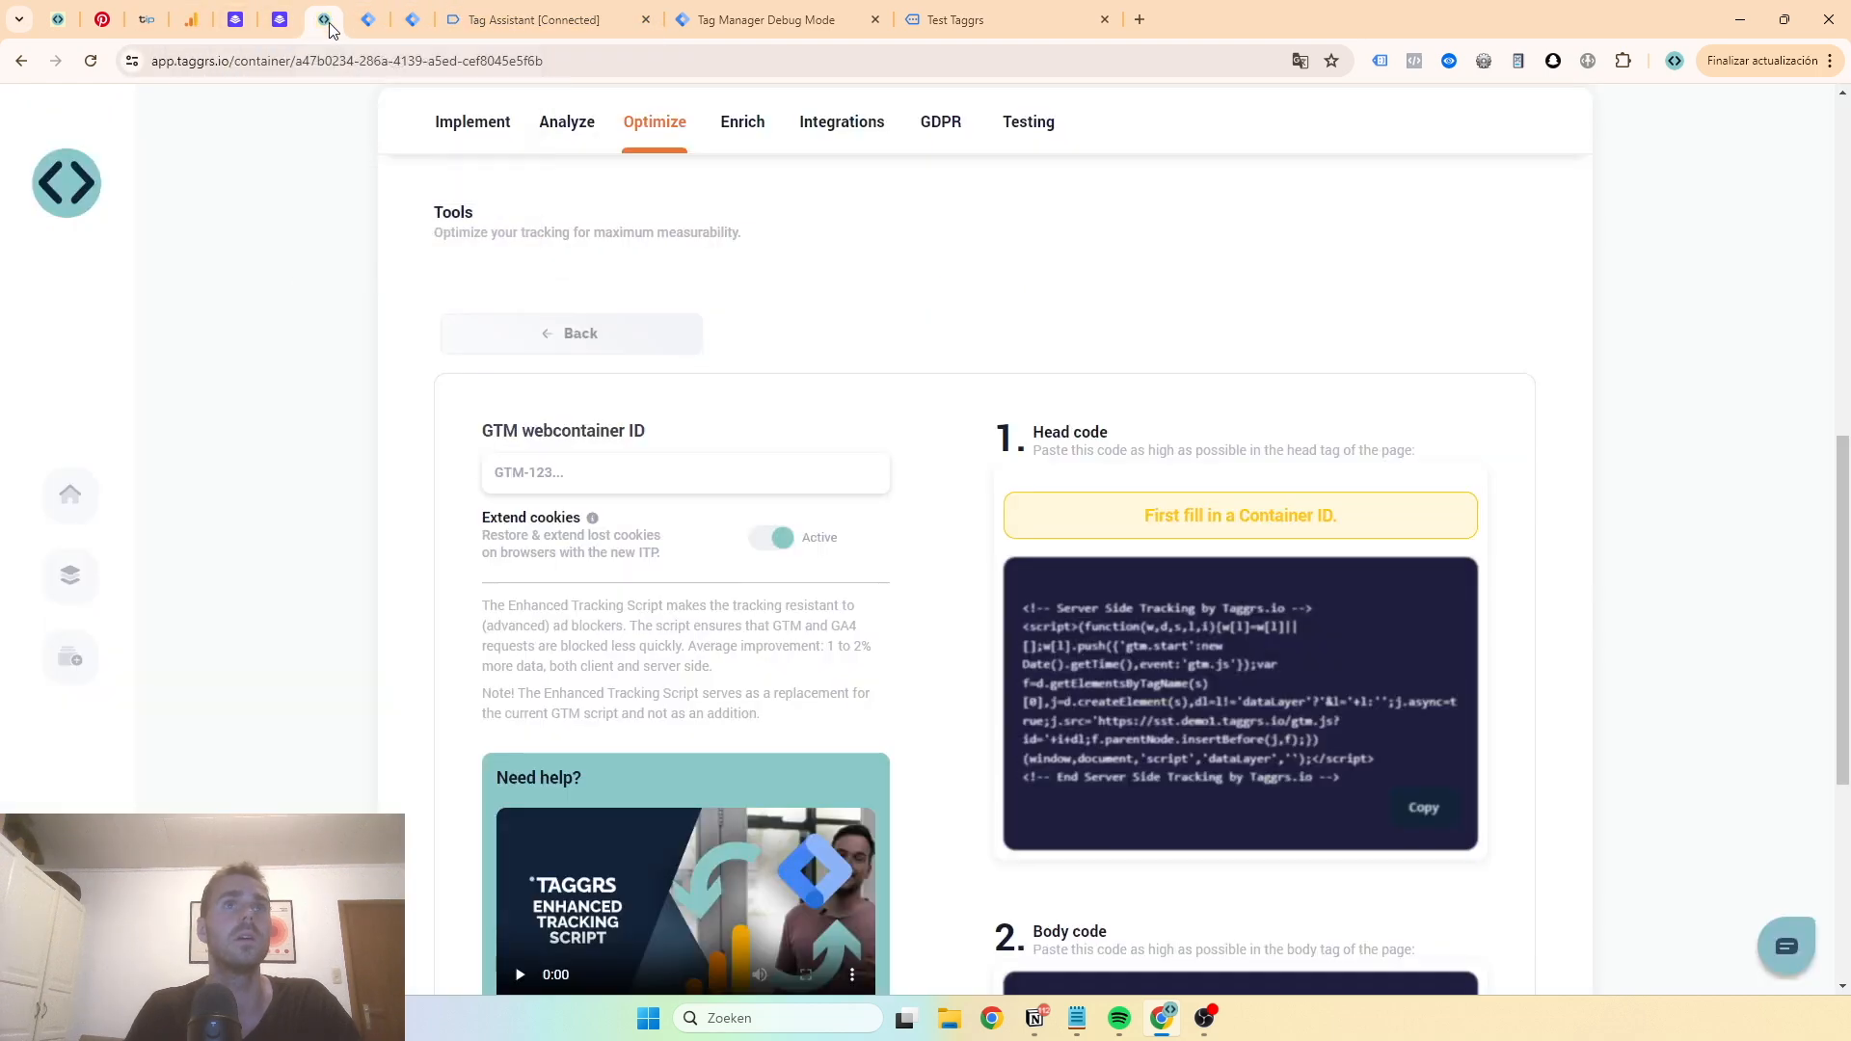
left_click(605, 474)
key("ctrl+v")
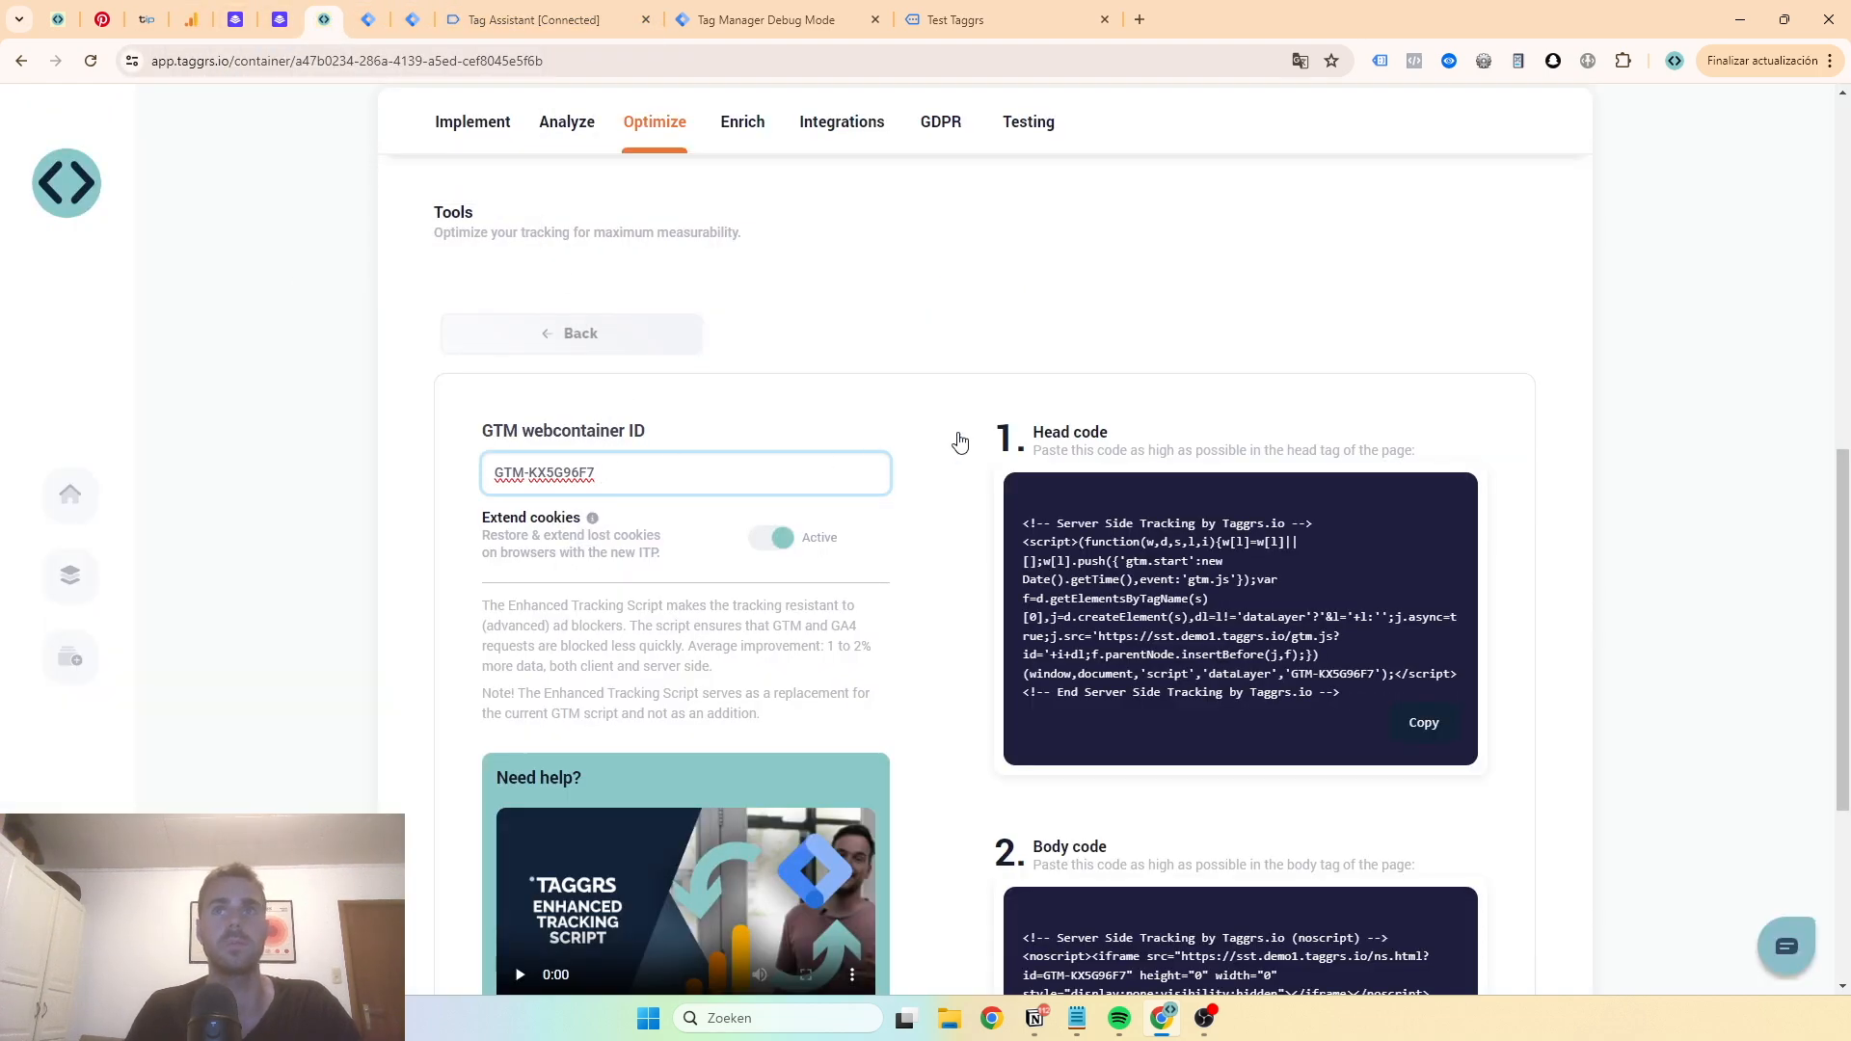
- Review the tracking code currently in the Leadpages page's Analytics settings
scroll(961, 442, "down", 2)
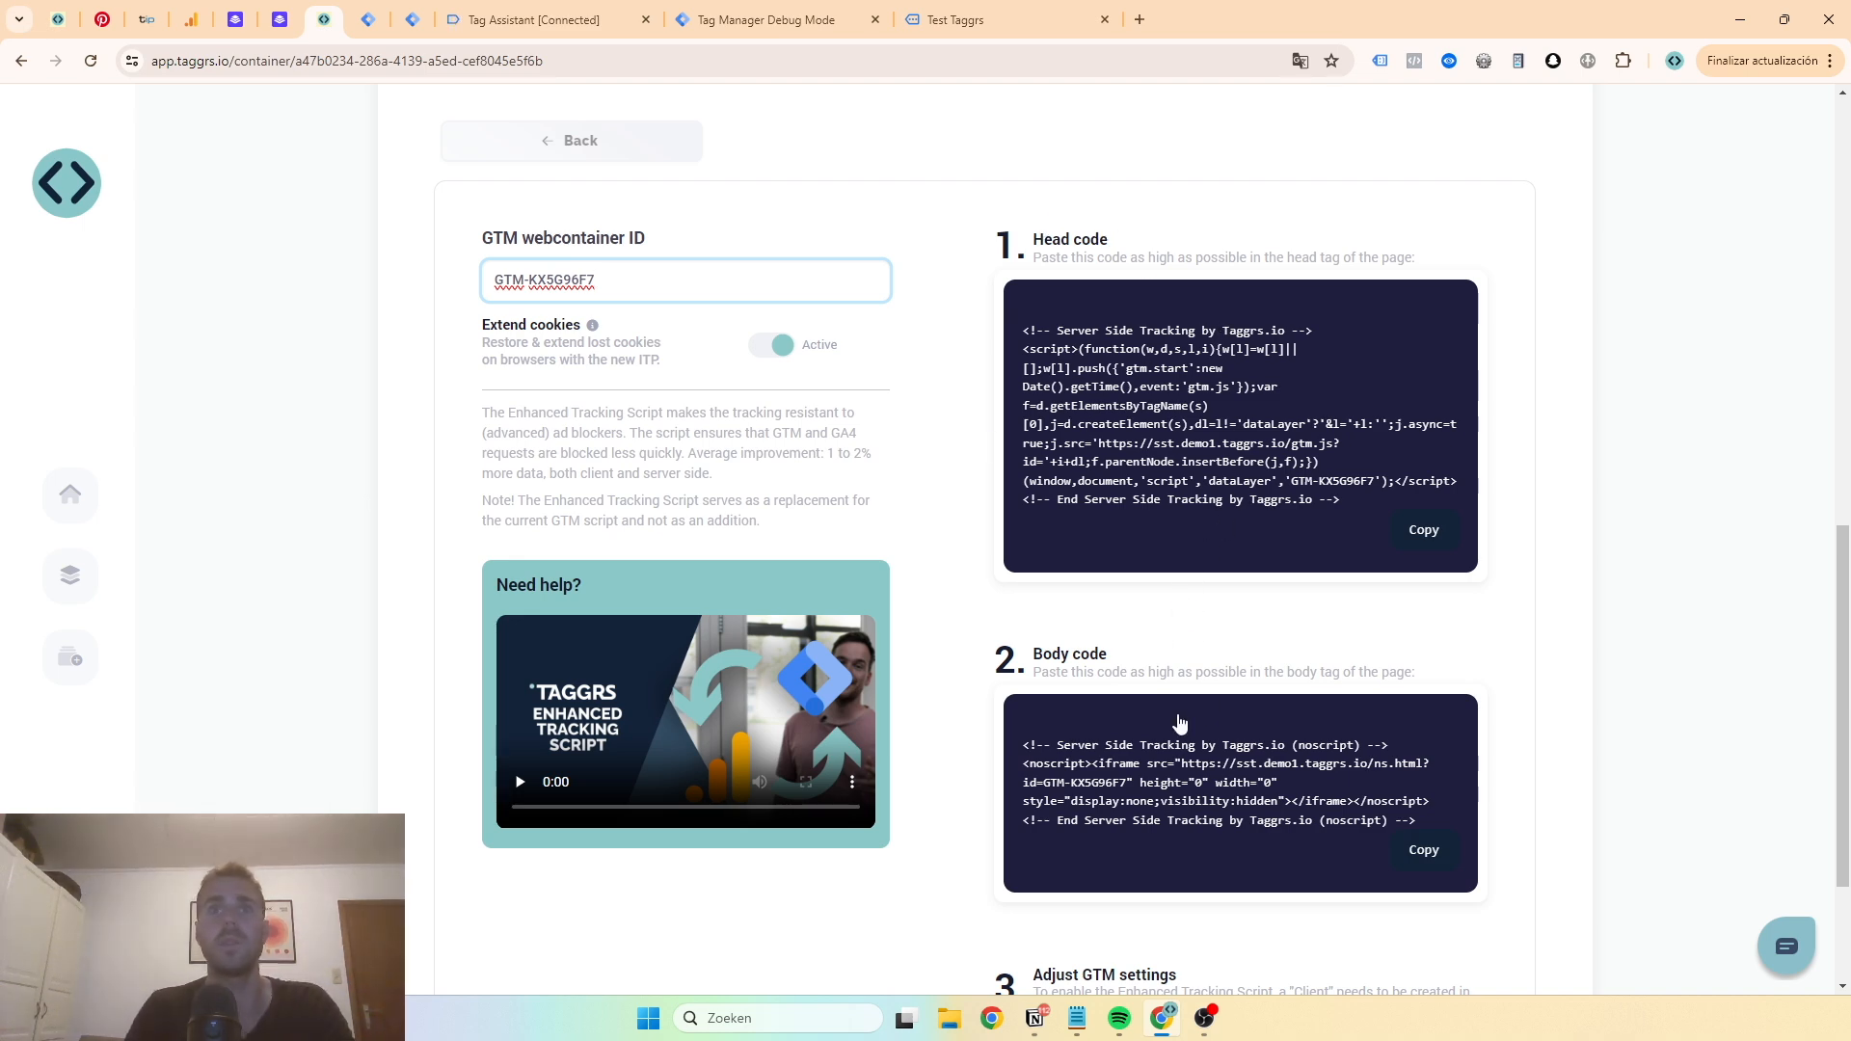
left_click(235, 19)
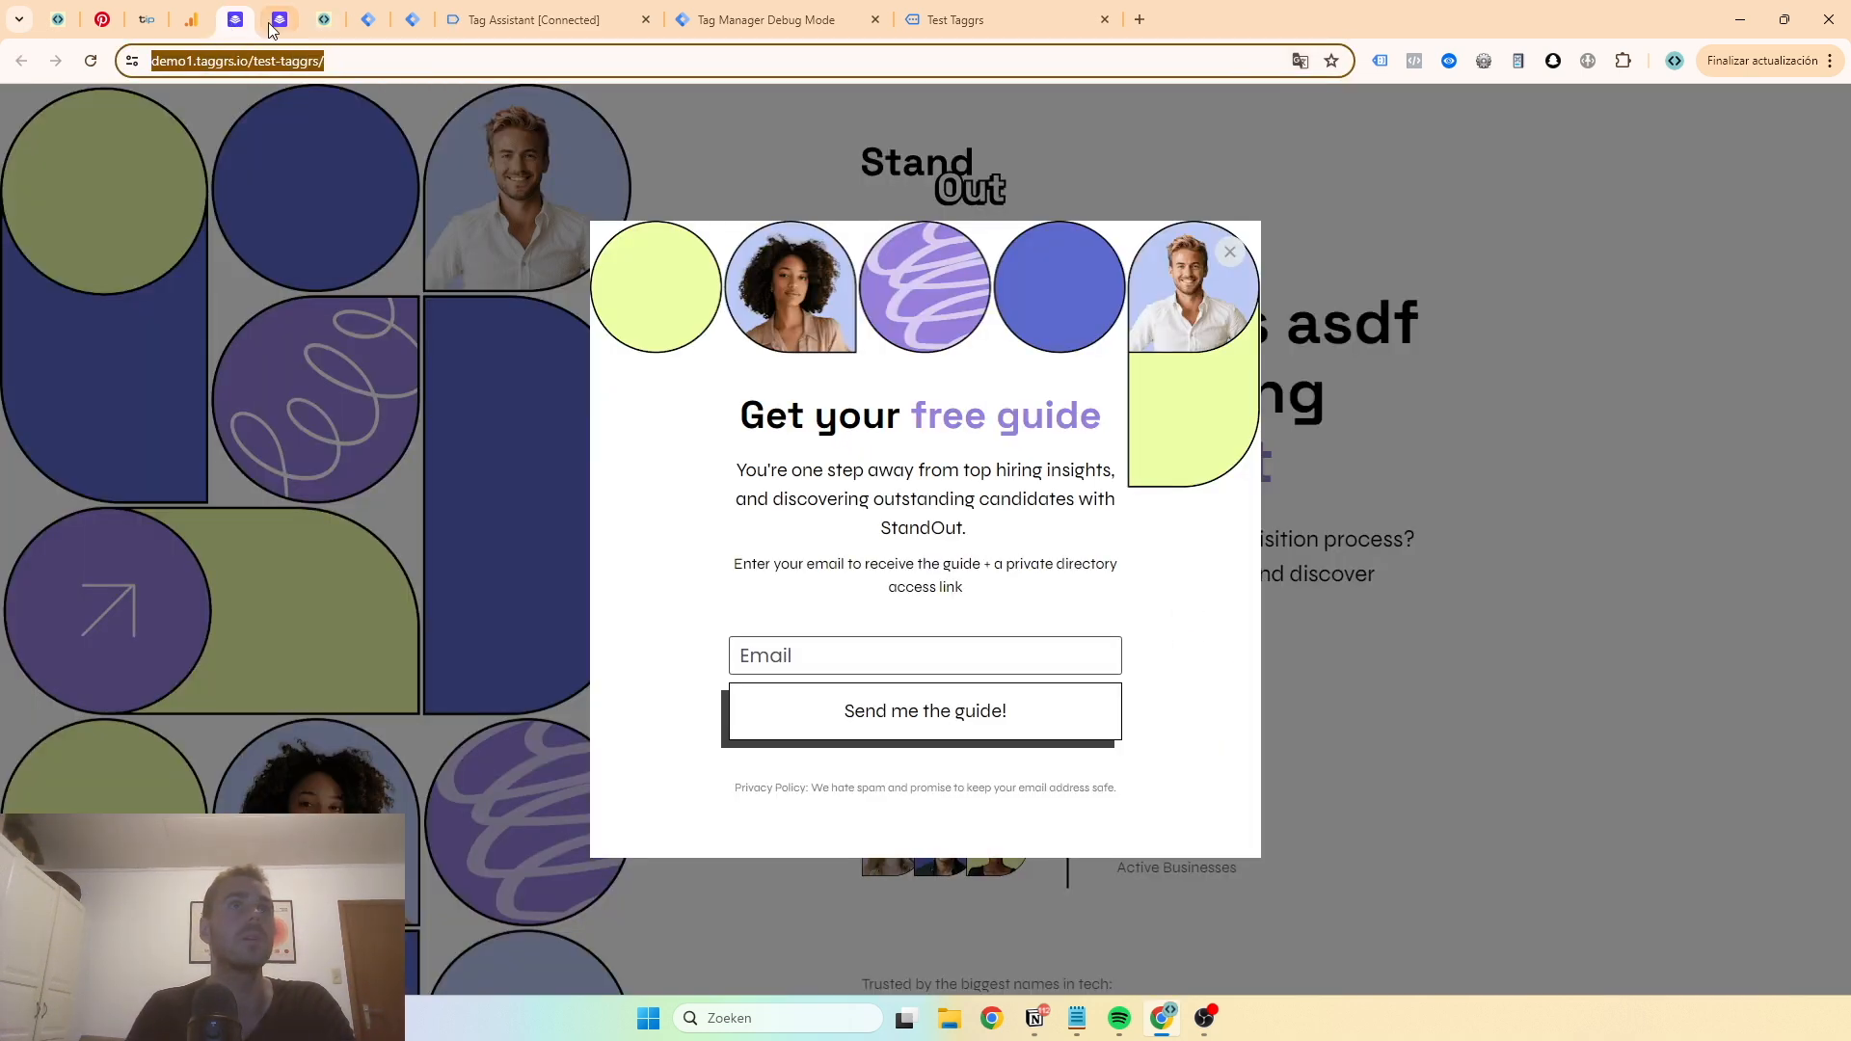
left_click(280, 20)
scroll(185, 449, "up", 2)
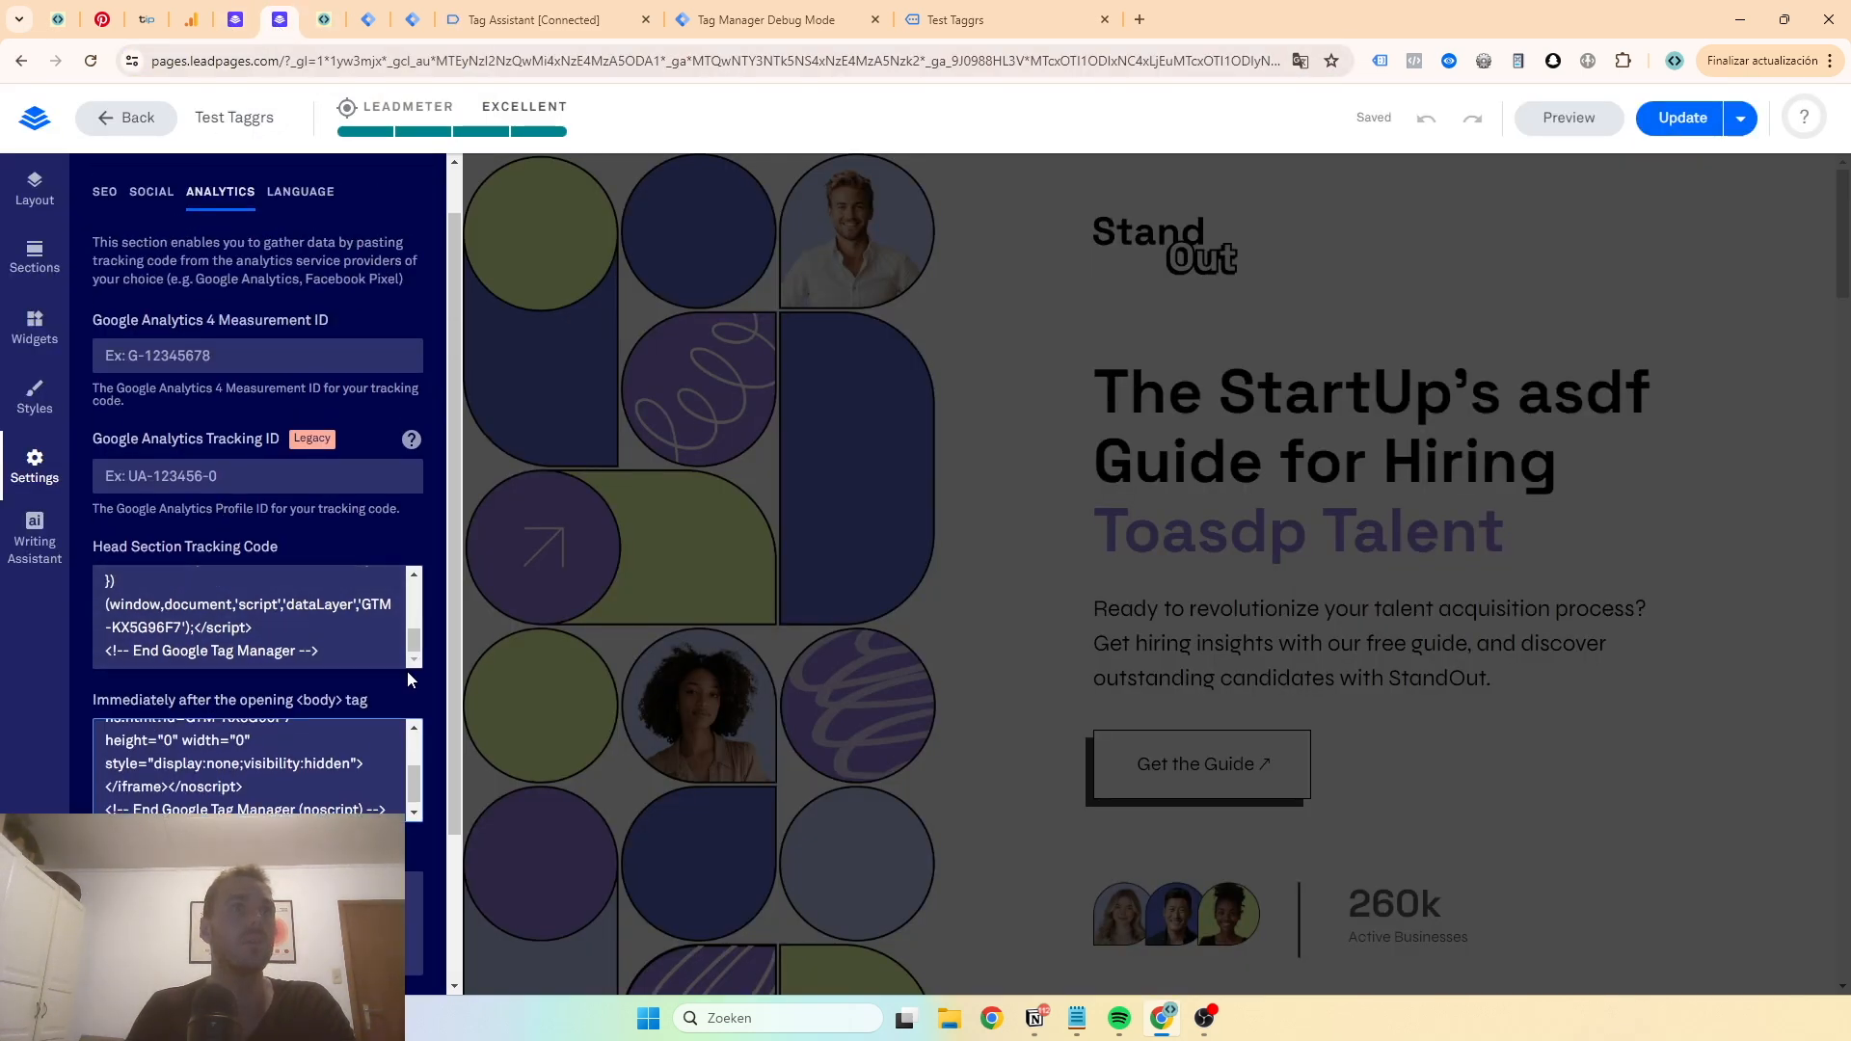
scroll(251, 603, "up", 3)
scroll(251, 603, "up", 1)
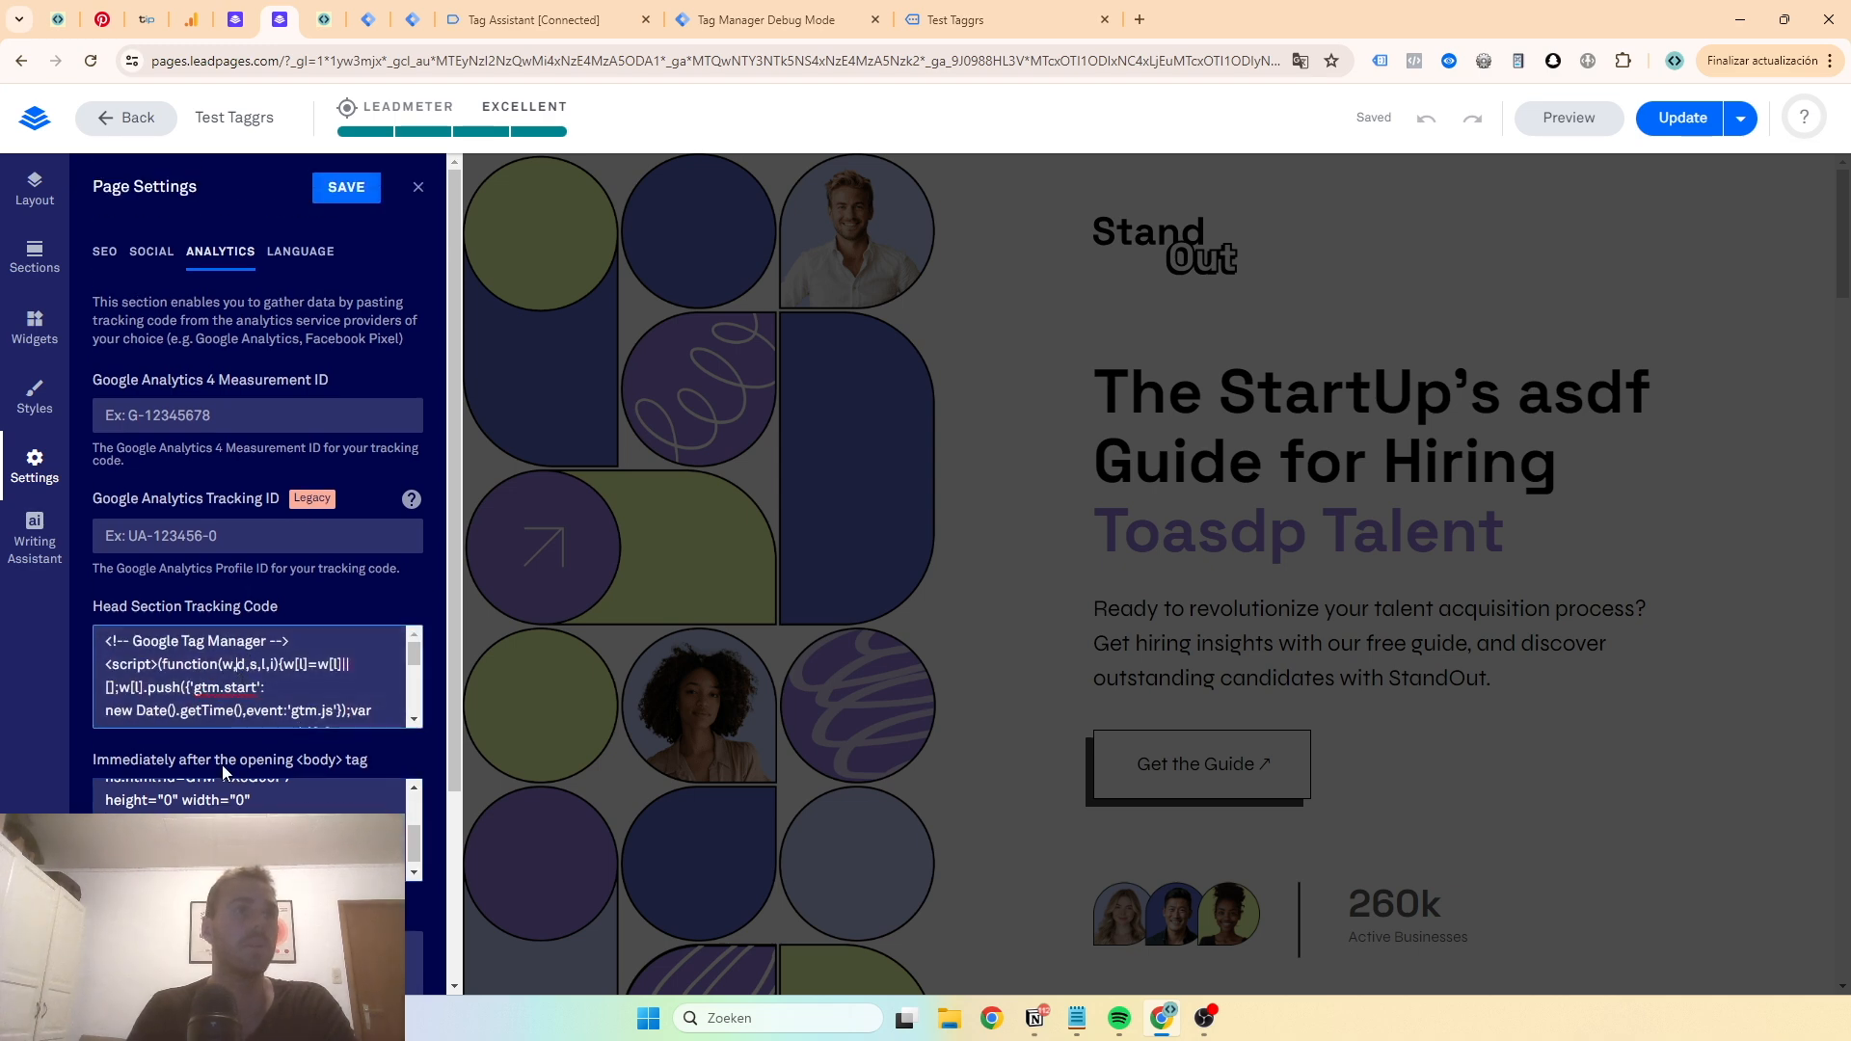
scroll(232, 752, "down", 2)
scroll(218, 544, "up", 1)
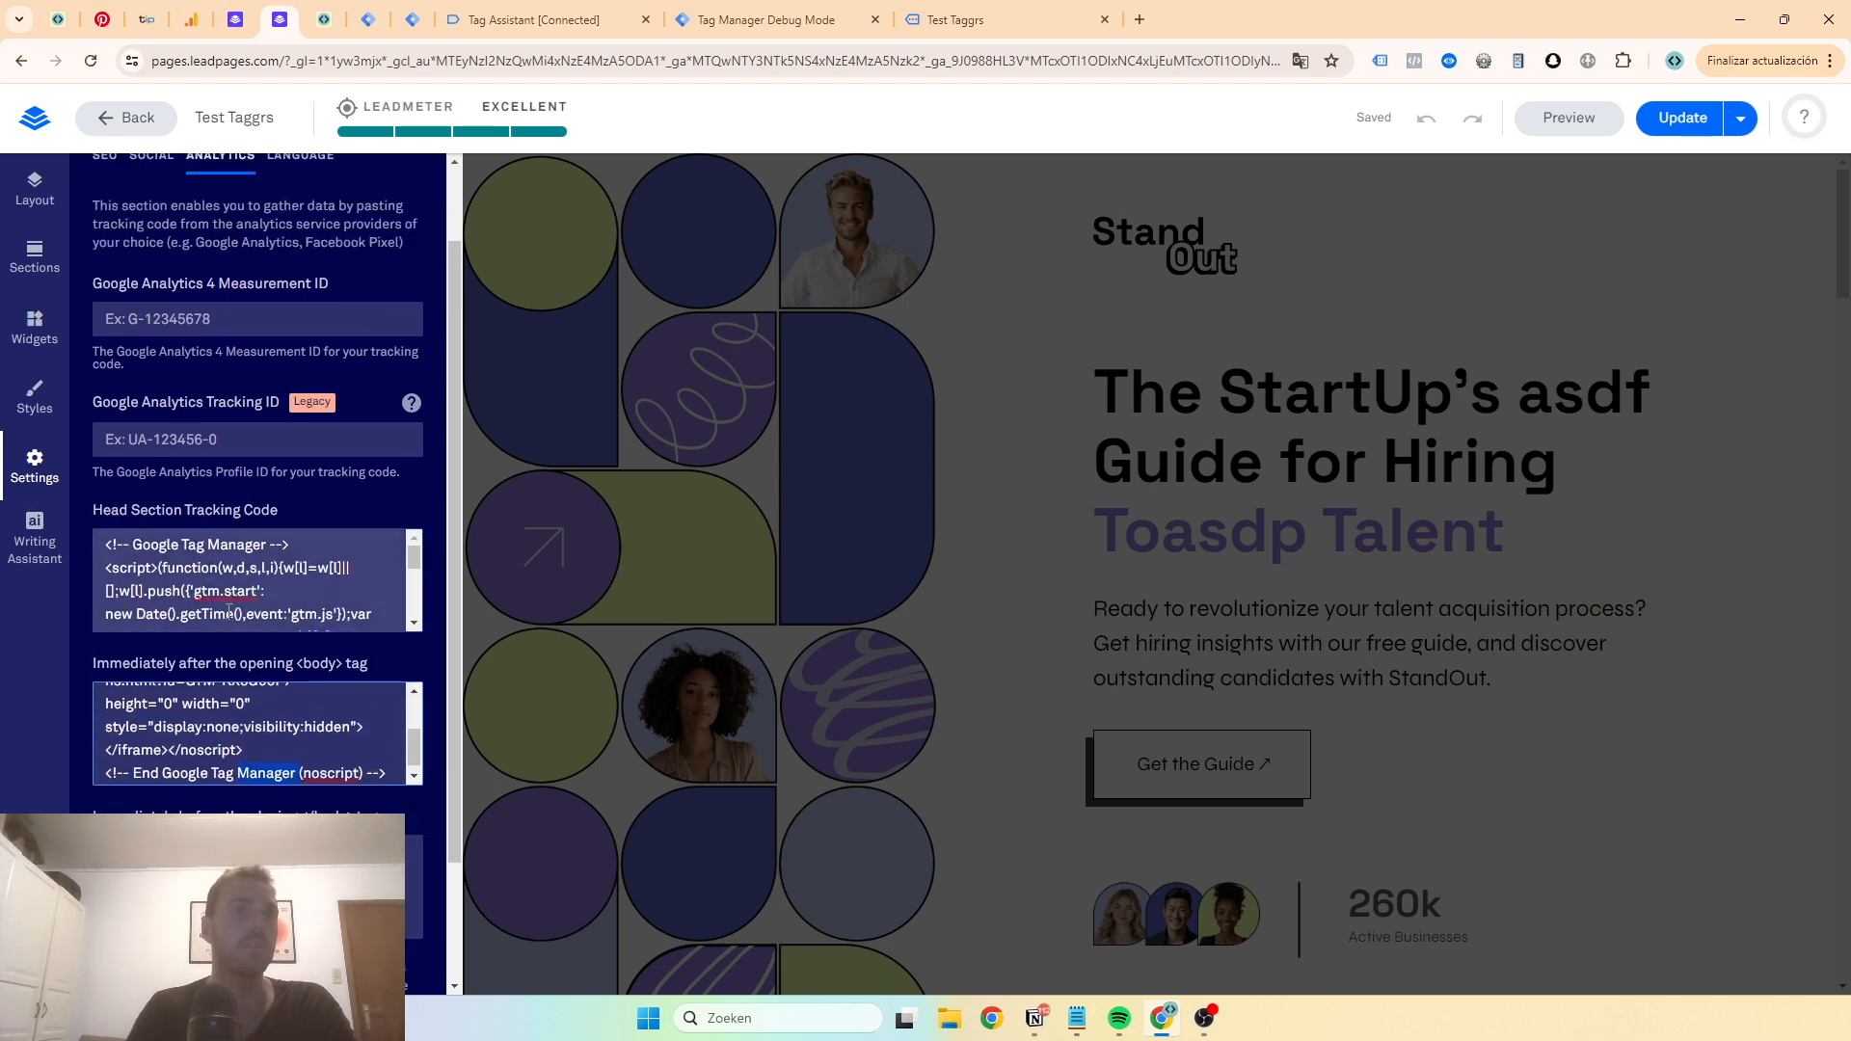
scroll(235, 613, "up", 1)
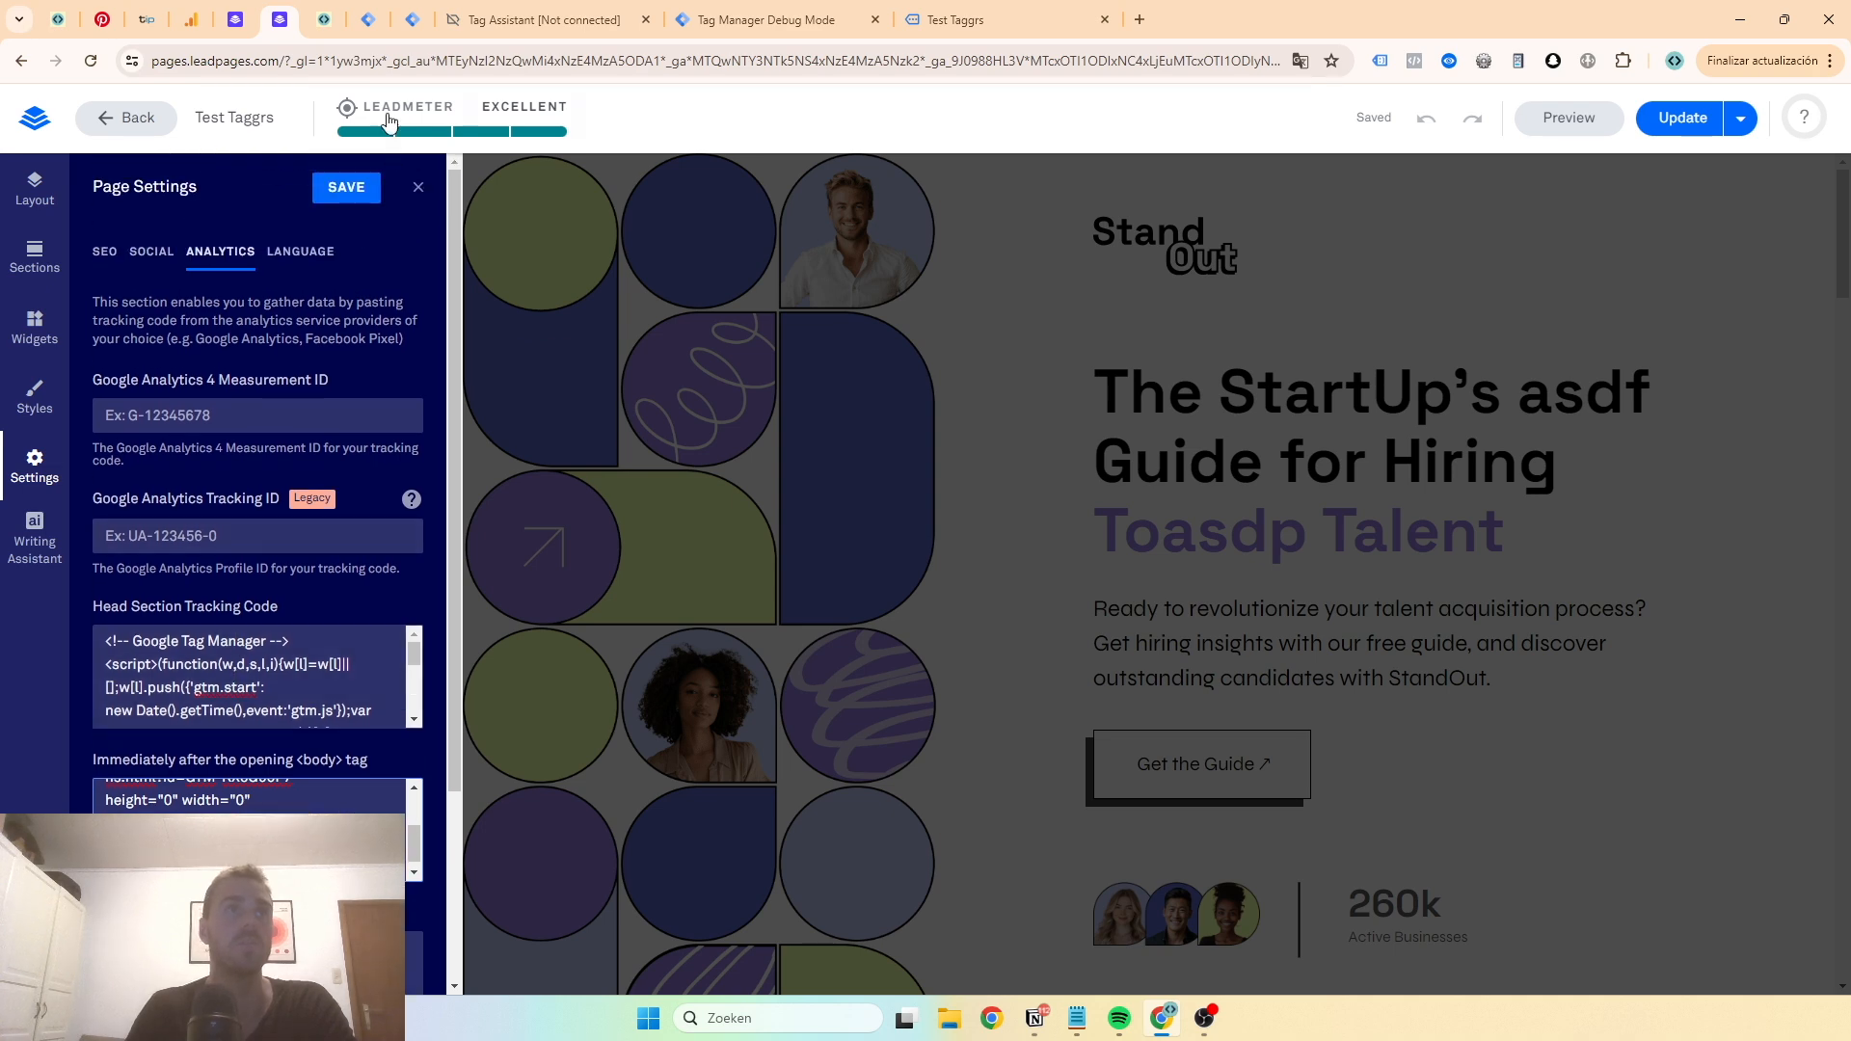
left_click(337, 19)
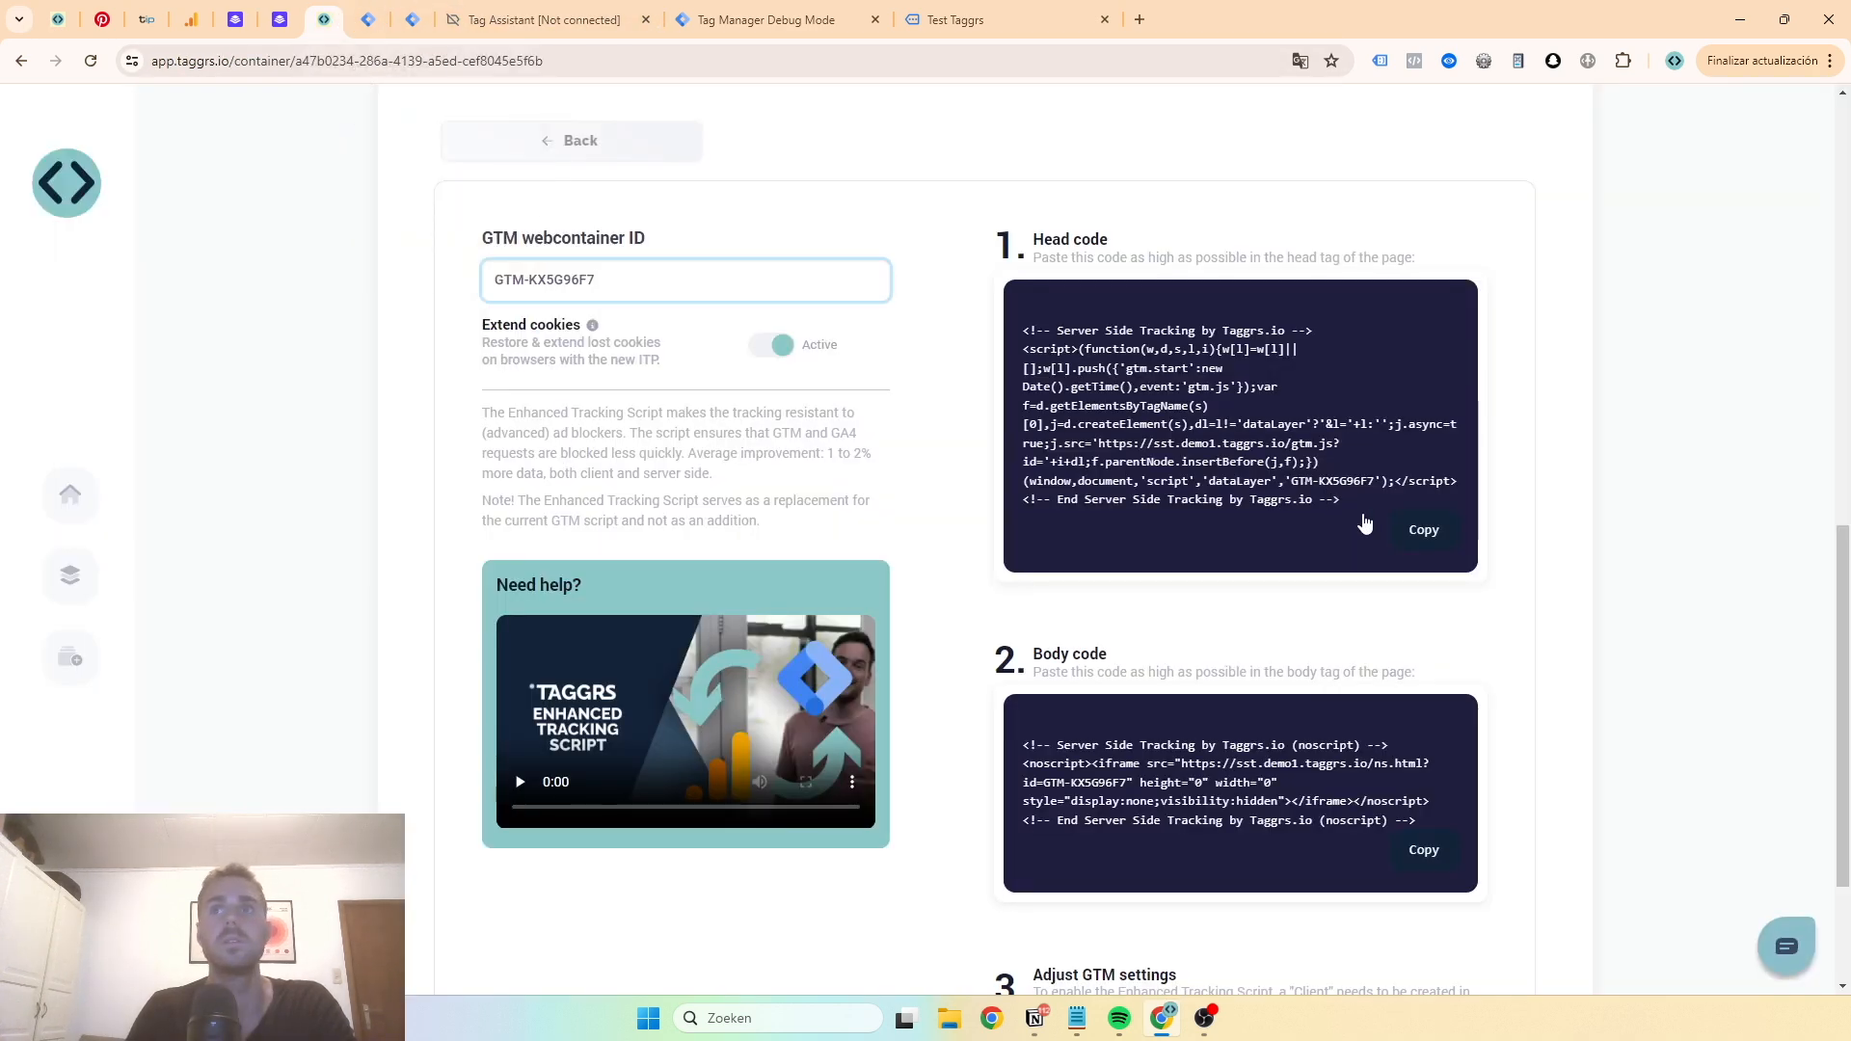
- Copy the TAGGRS head code and paste it into the Leadpages Head Section Tracking Code field
left_click(1423, 529)
left_click(235, 19)
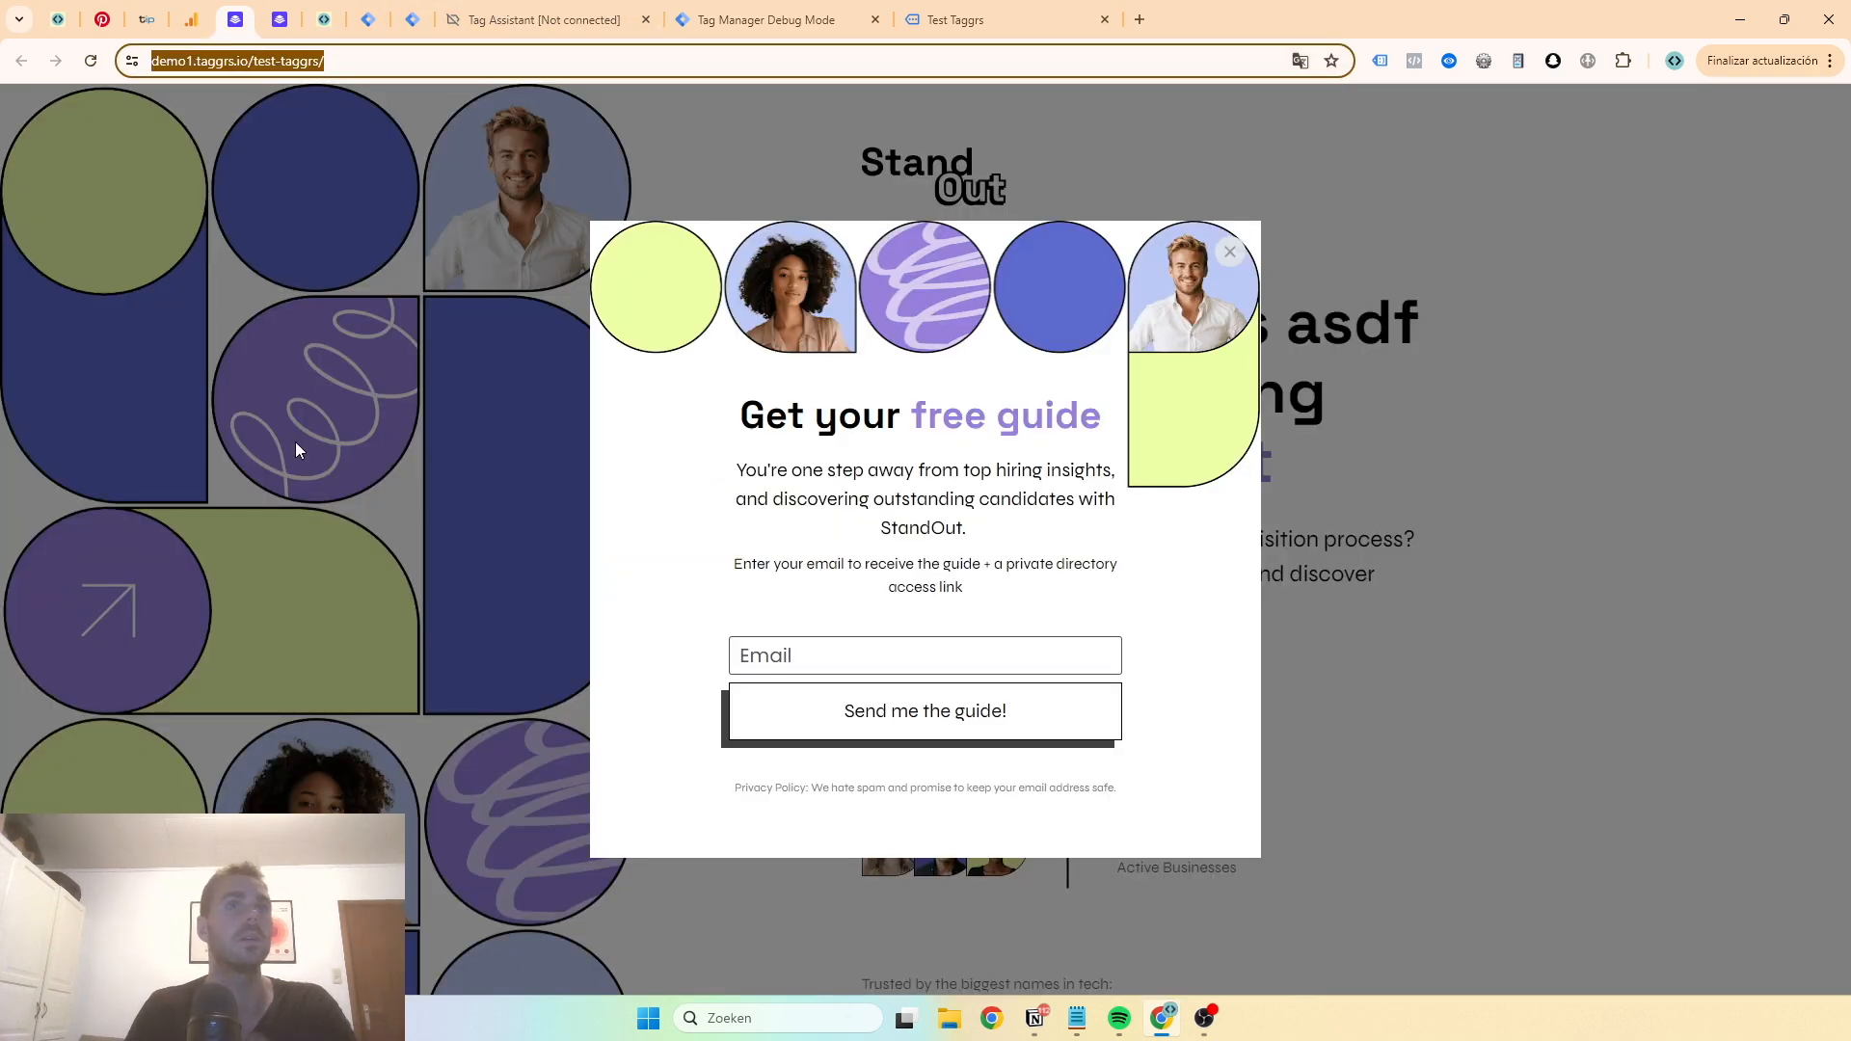
left_click(261, 15)
left_click(263, 638)
key("ctrl+v")
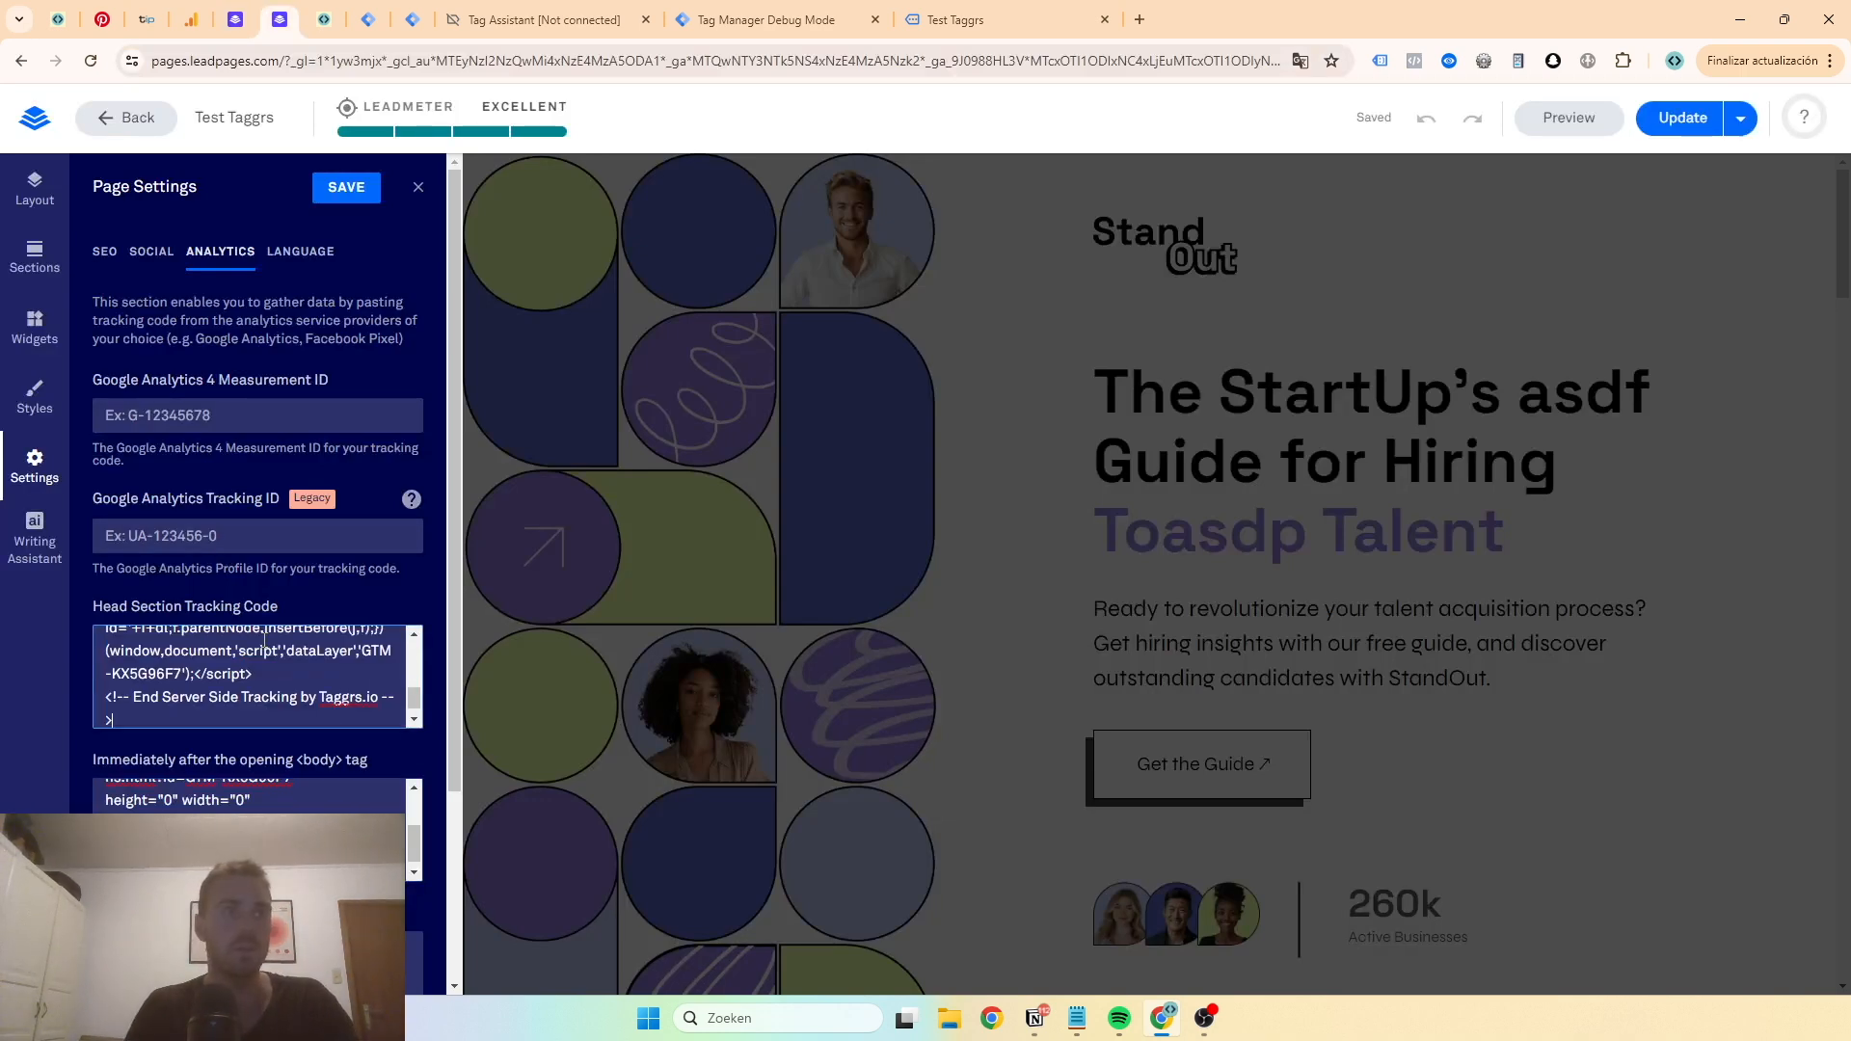
- Copy the TAGGRS body code and paste it into the field for code immediately after the opening body tag
left_click(324, 19)
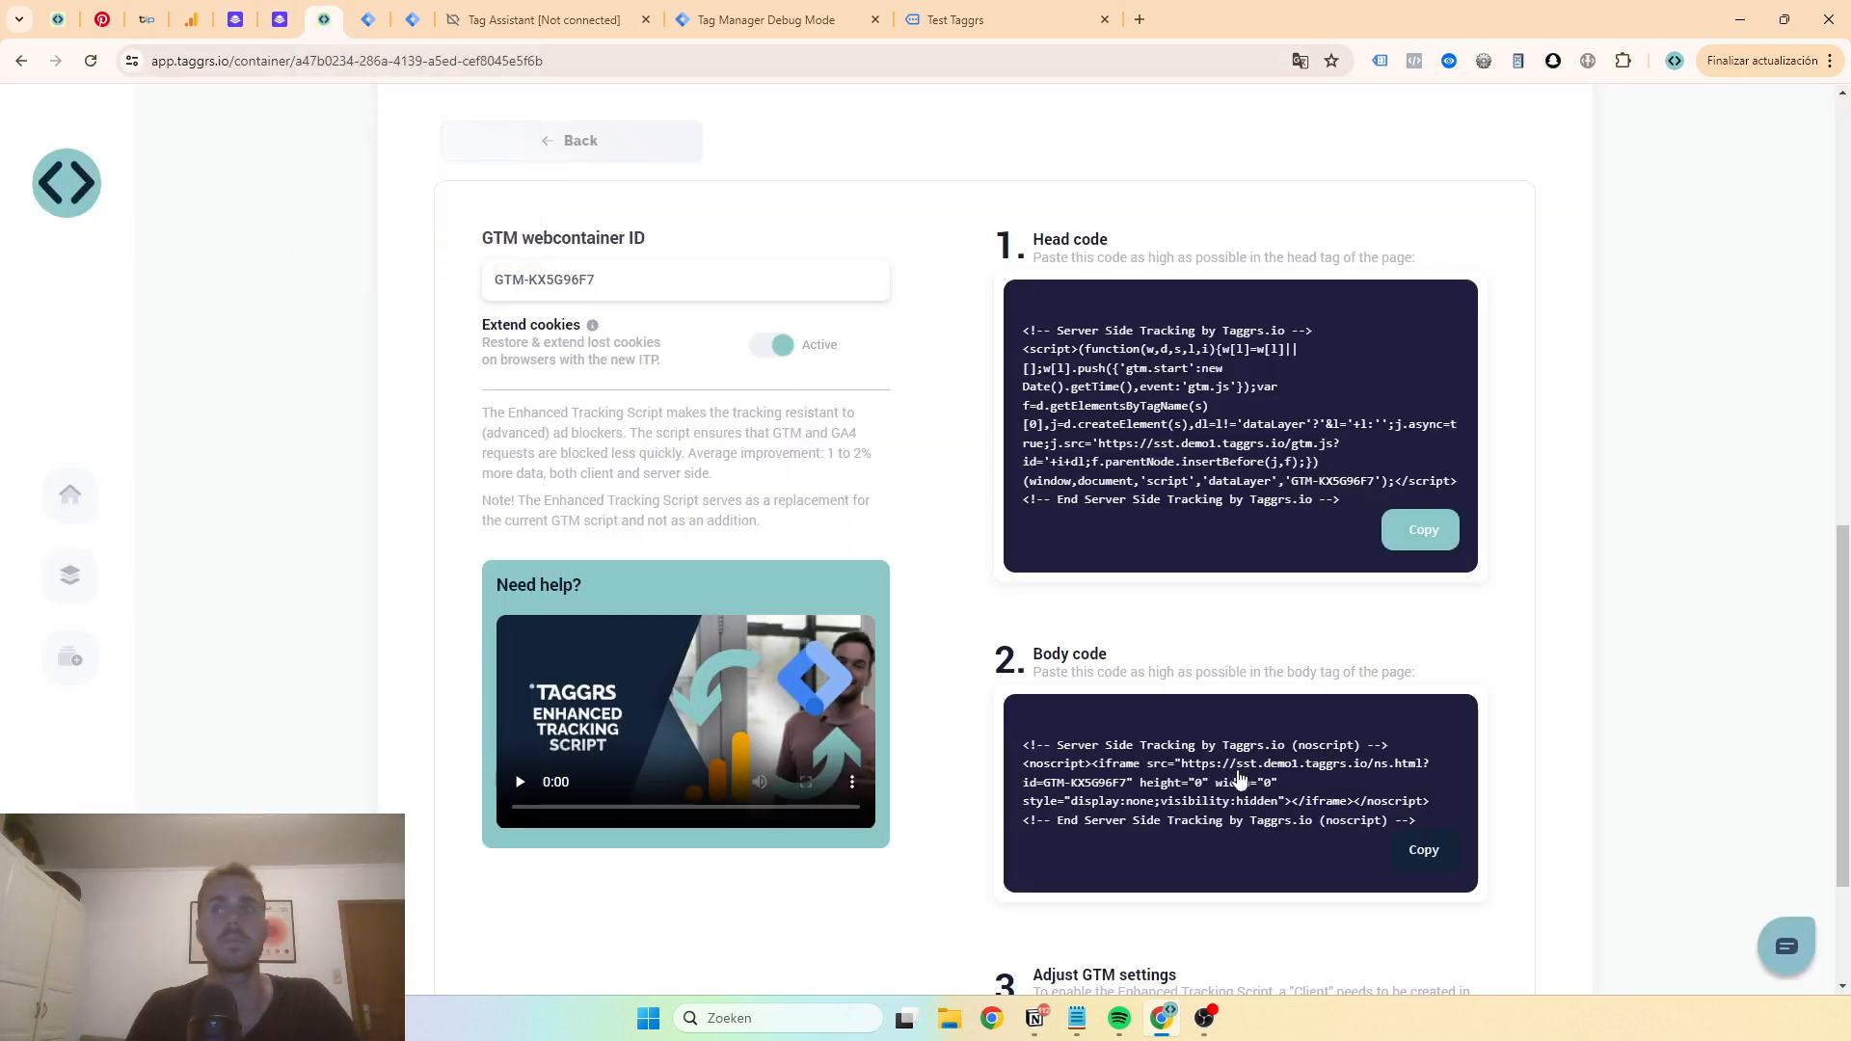
left_click(1404, 852)
left_click(223, 8)
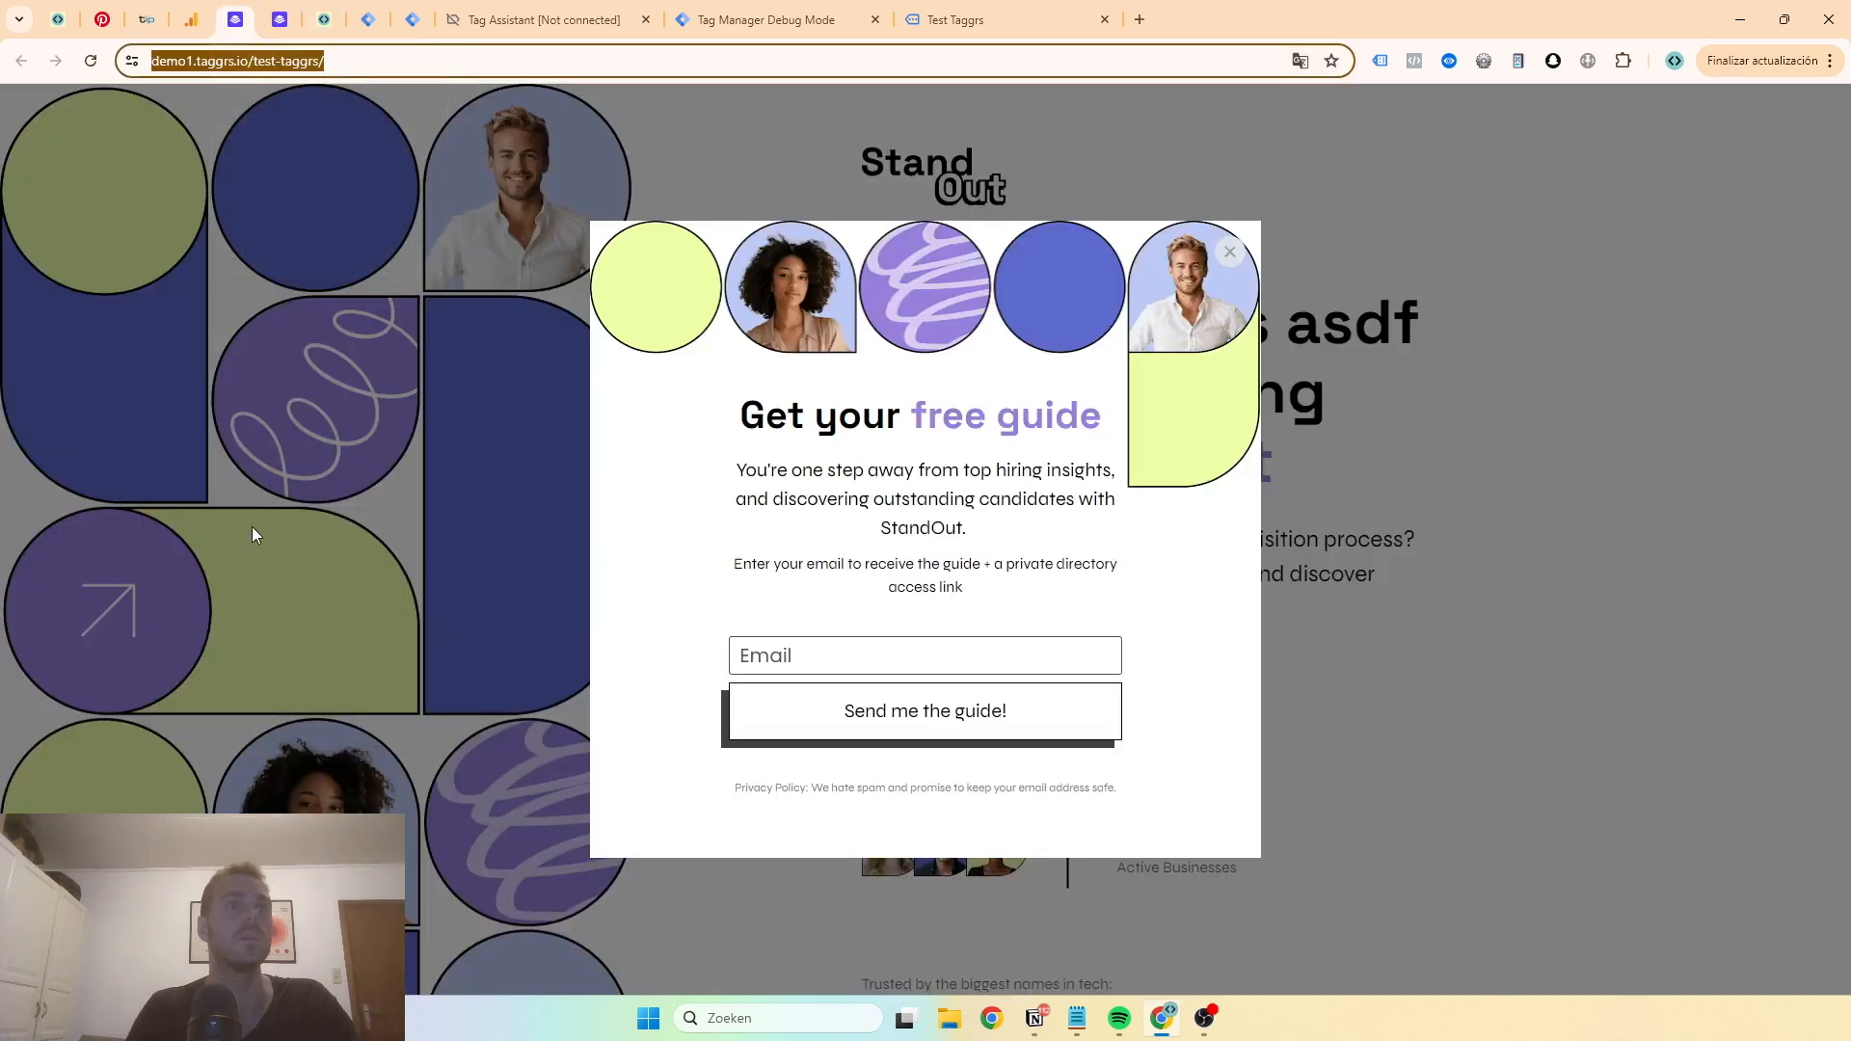
left_click(290, 8)
left_click(218, 805)
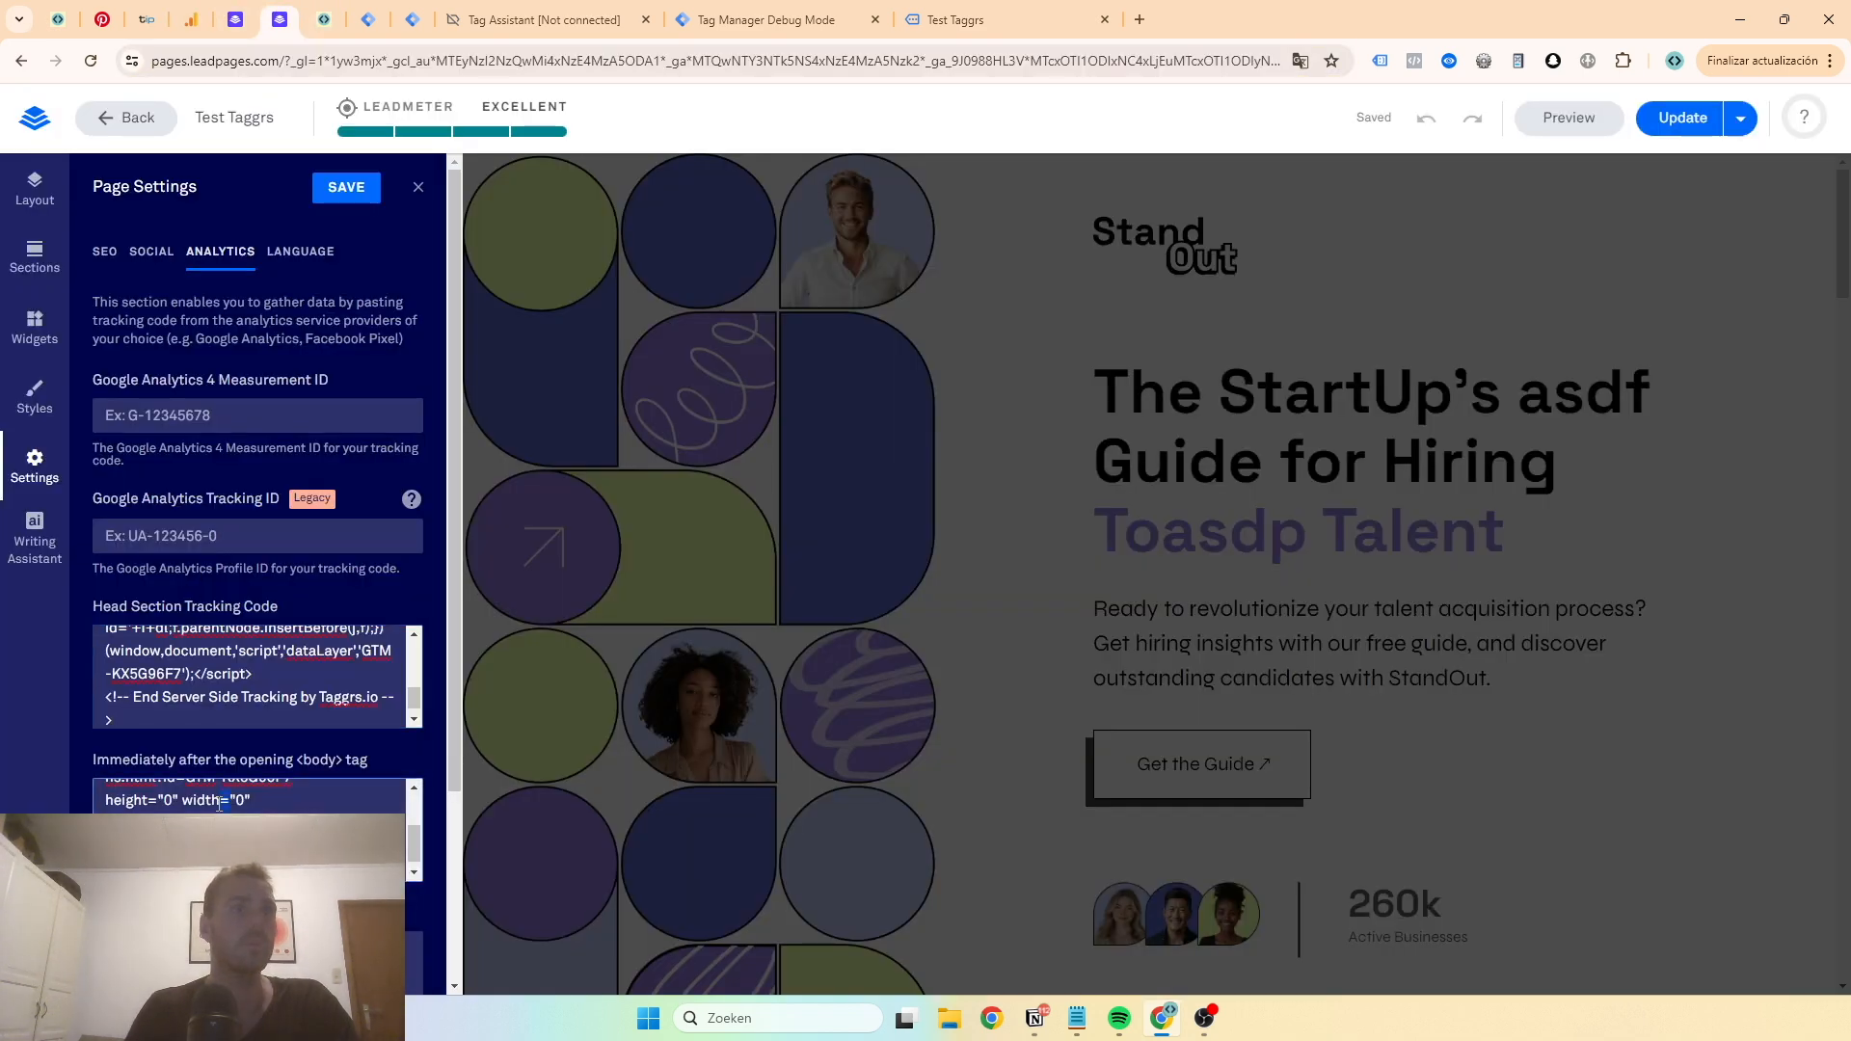
key("ctrl+v")
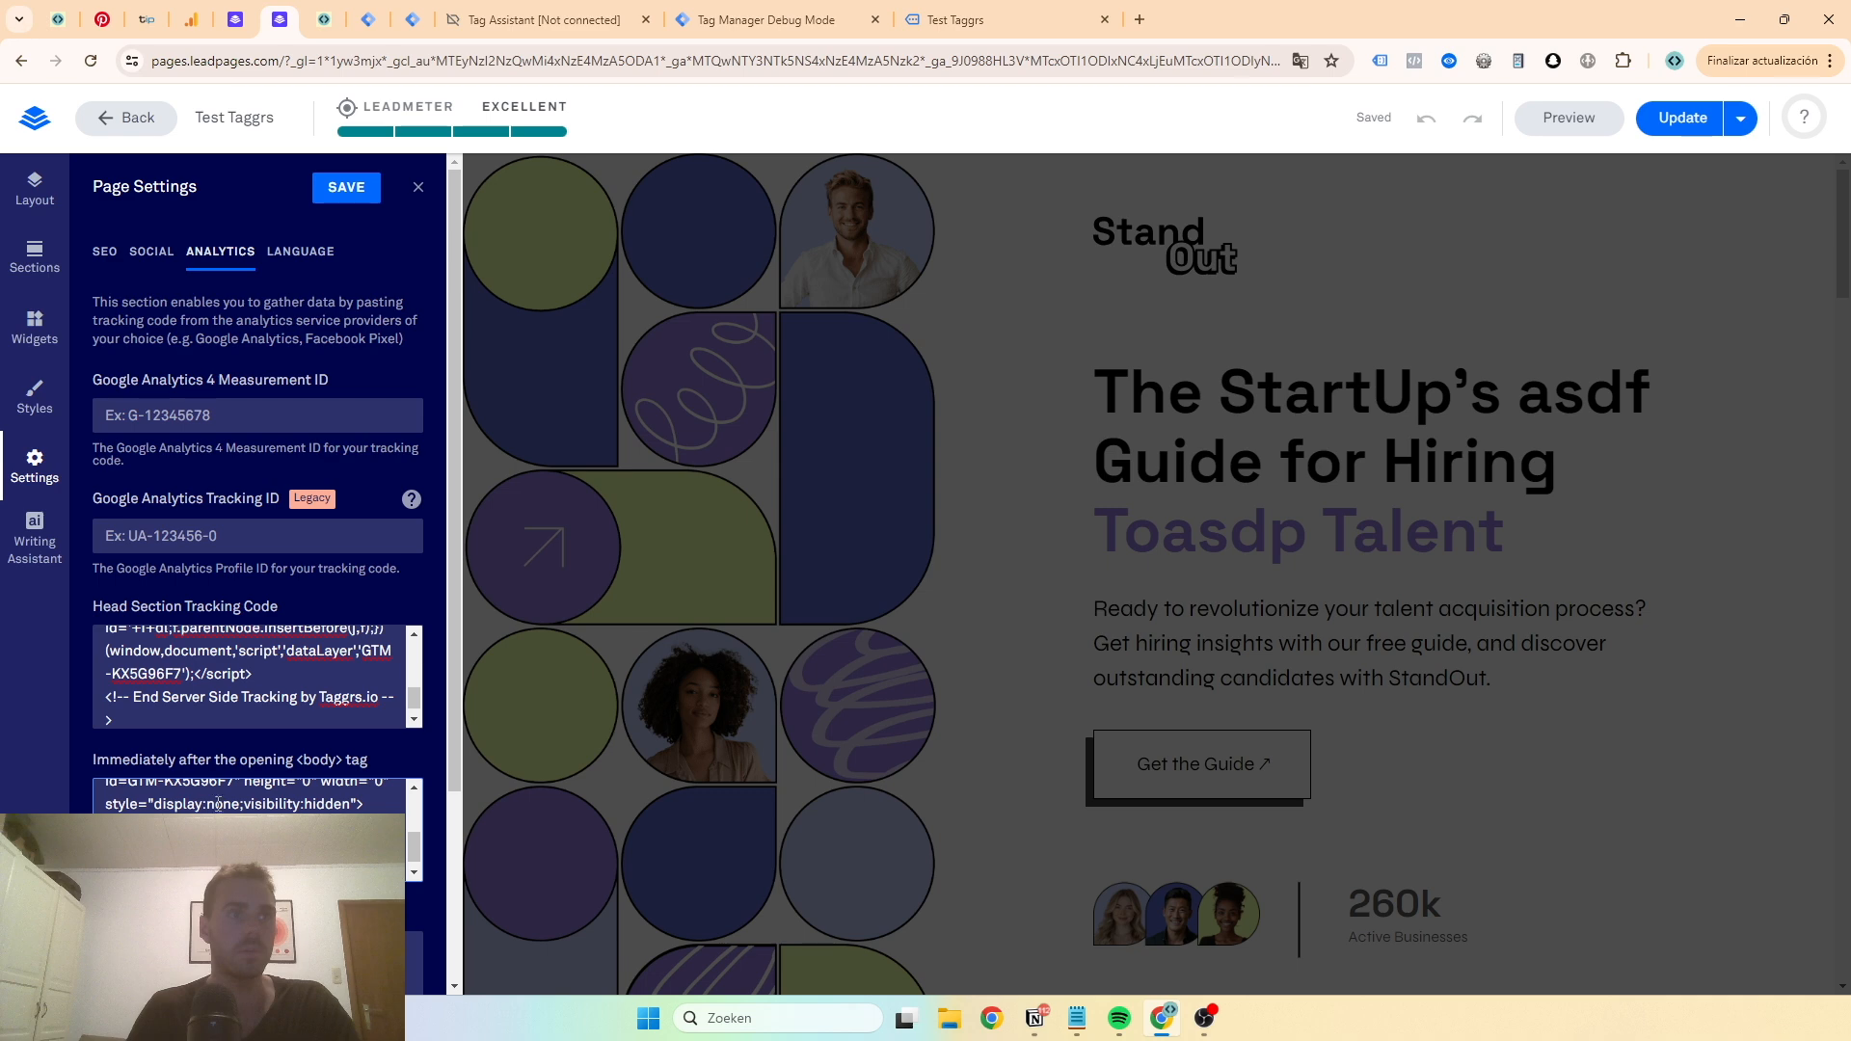
- Save the Leadpages page settings and publish the page update
left_click(366, 199)
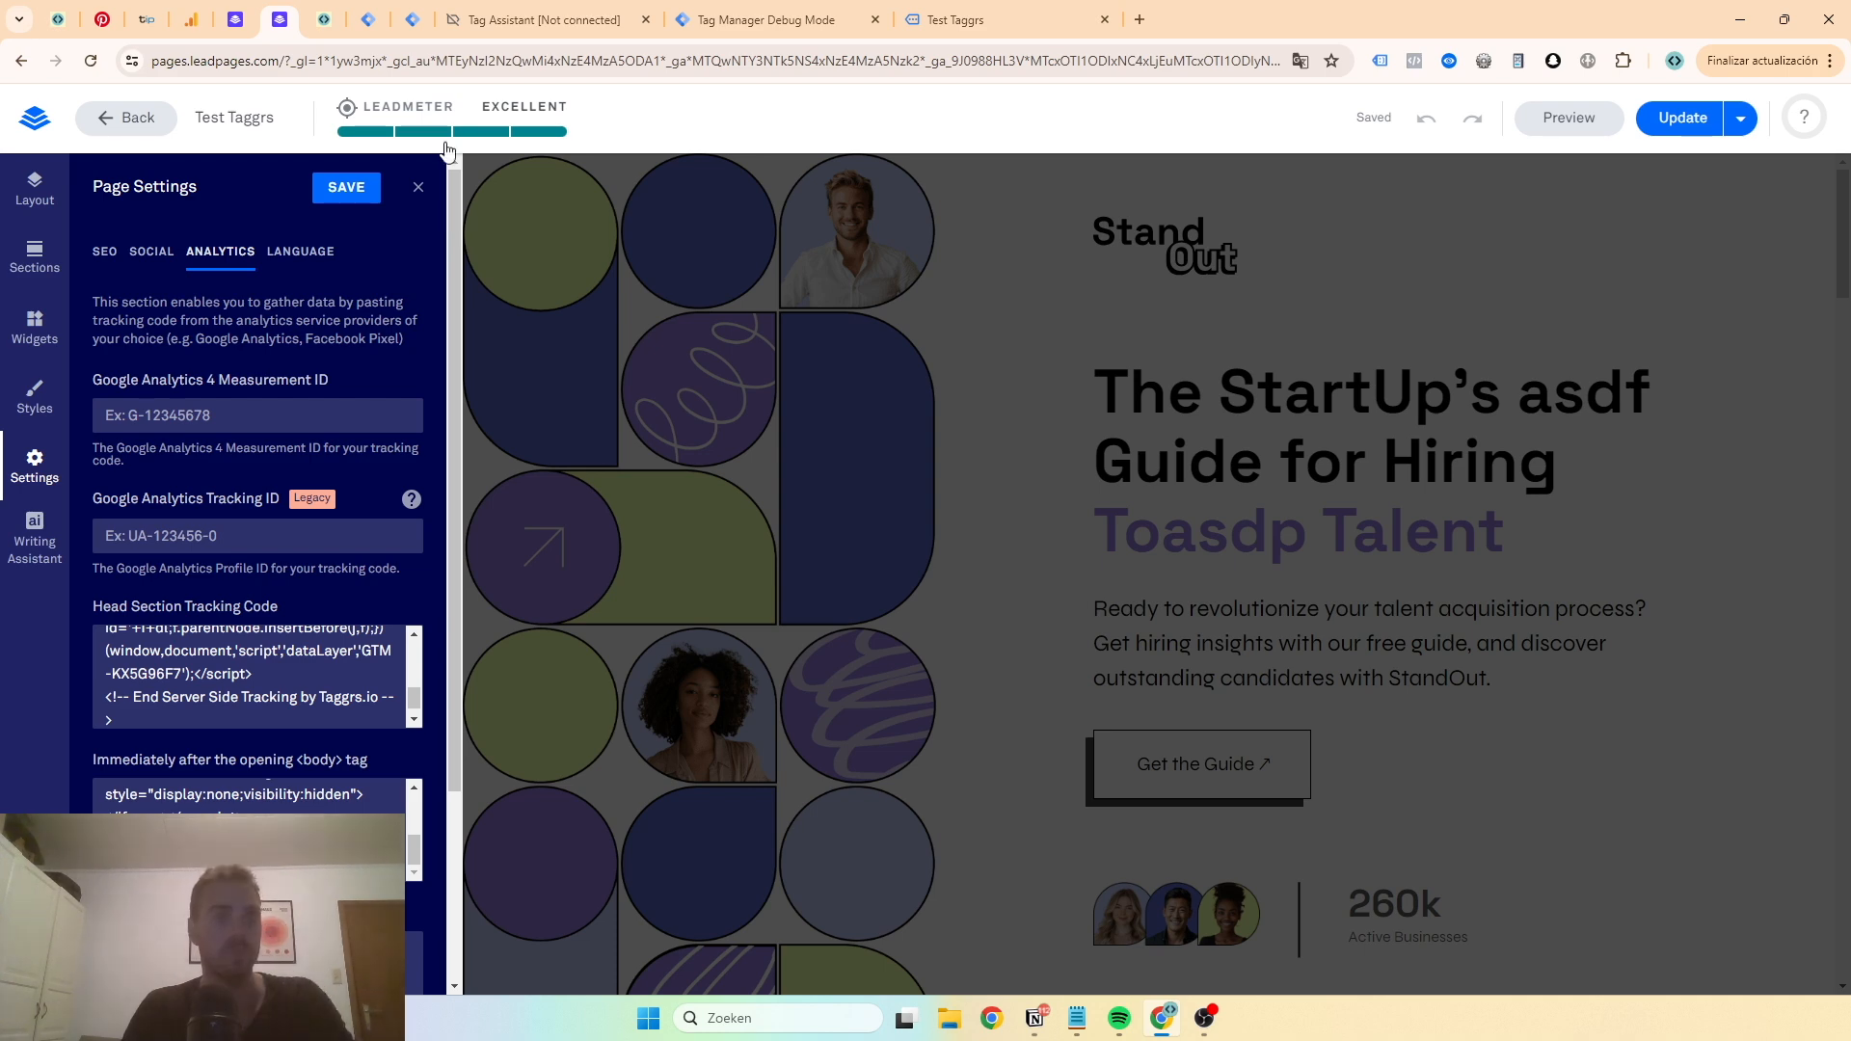
left_click(416, 188)
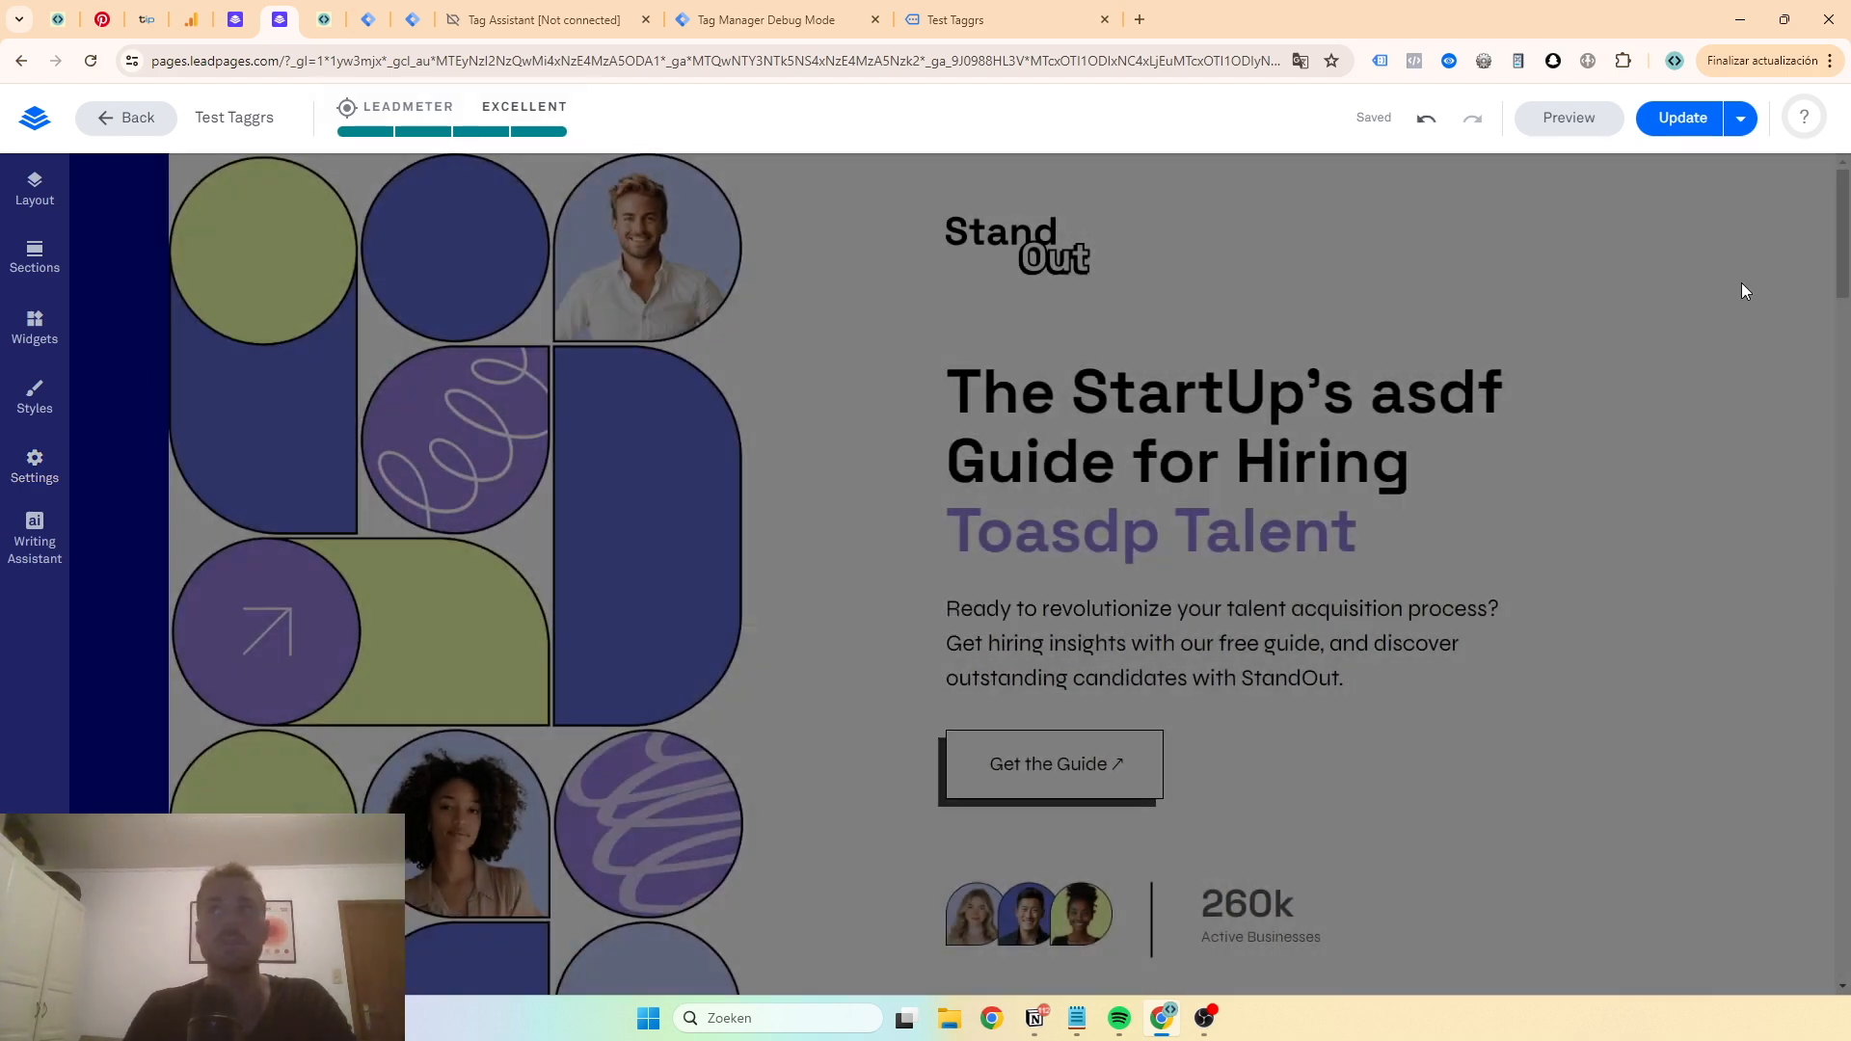
left_click(1695, 122)
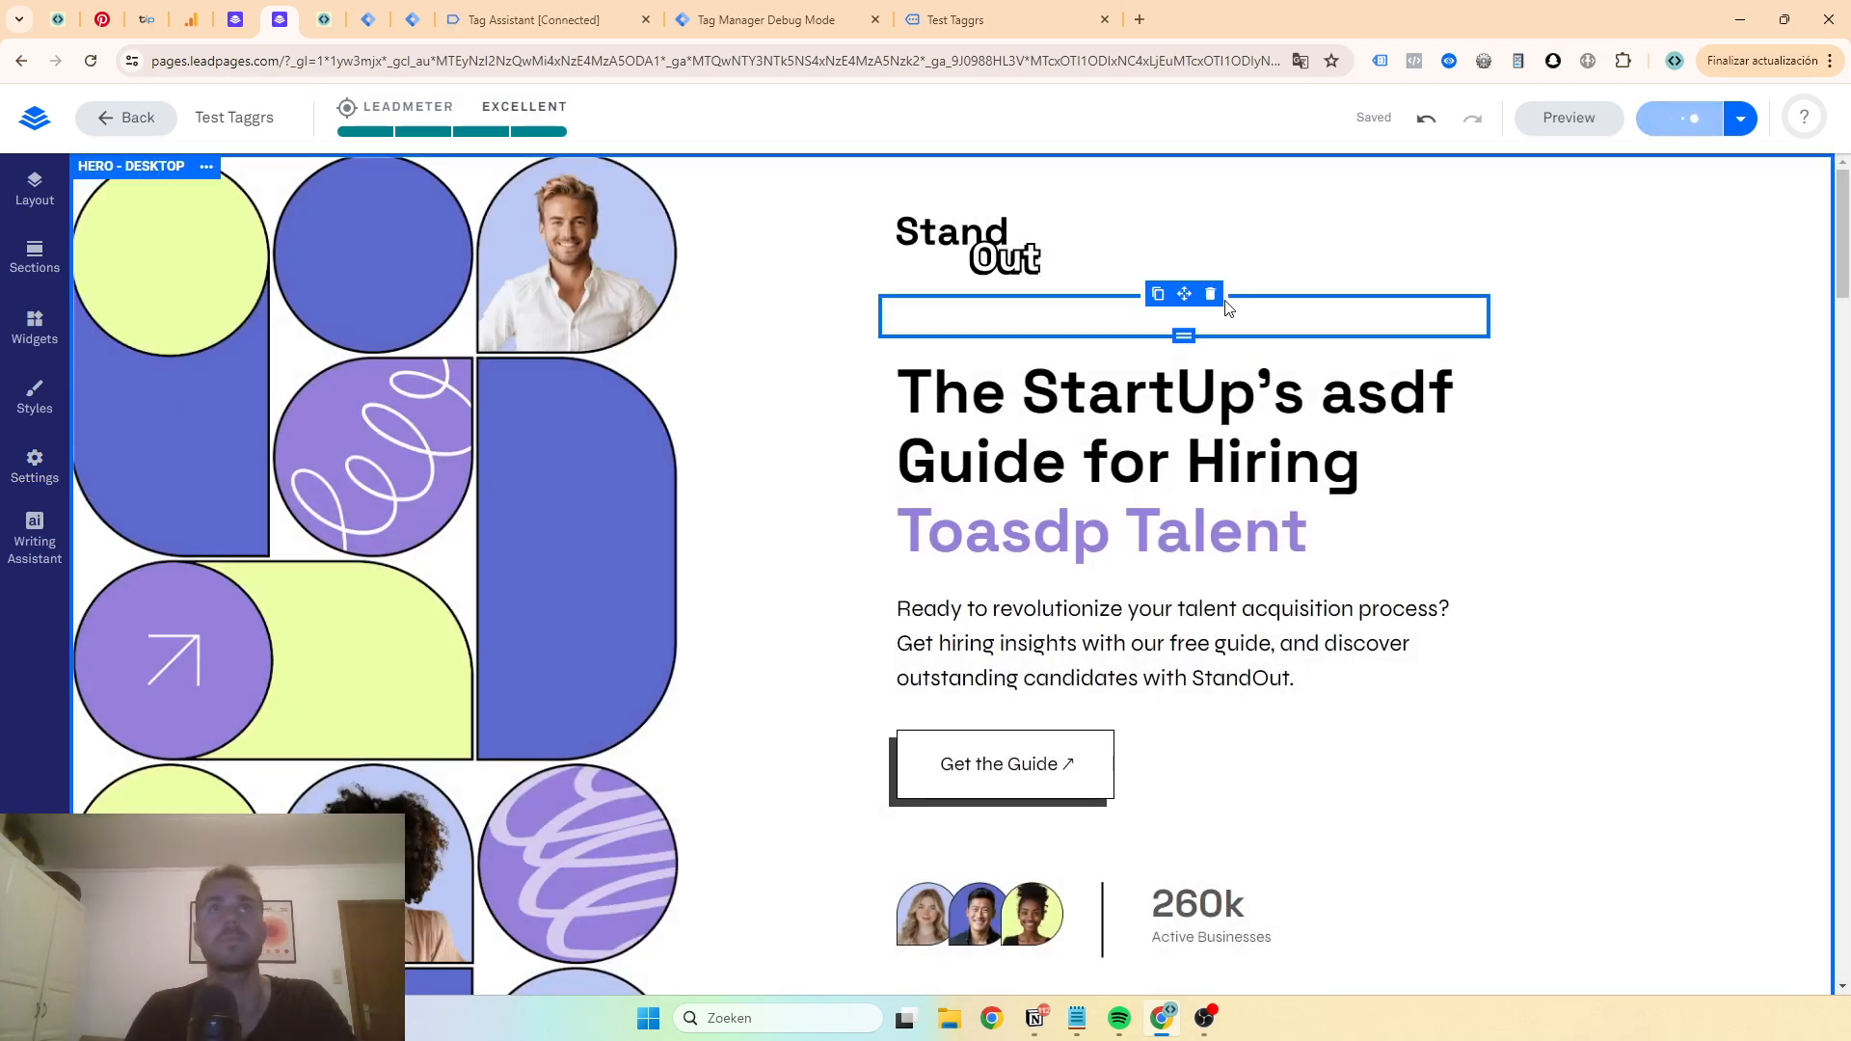
- Create a new Google Tag Manager: Web Container client in the server container named "Web - GTM-KX5G96F7"
left_click(413, 21)
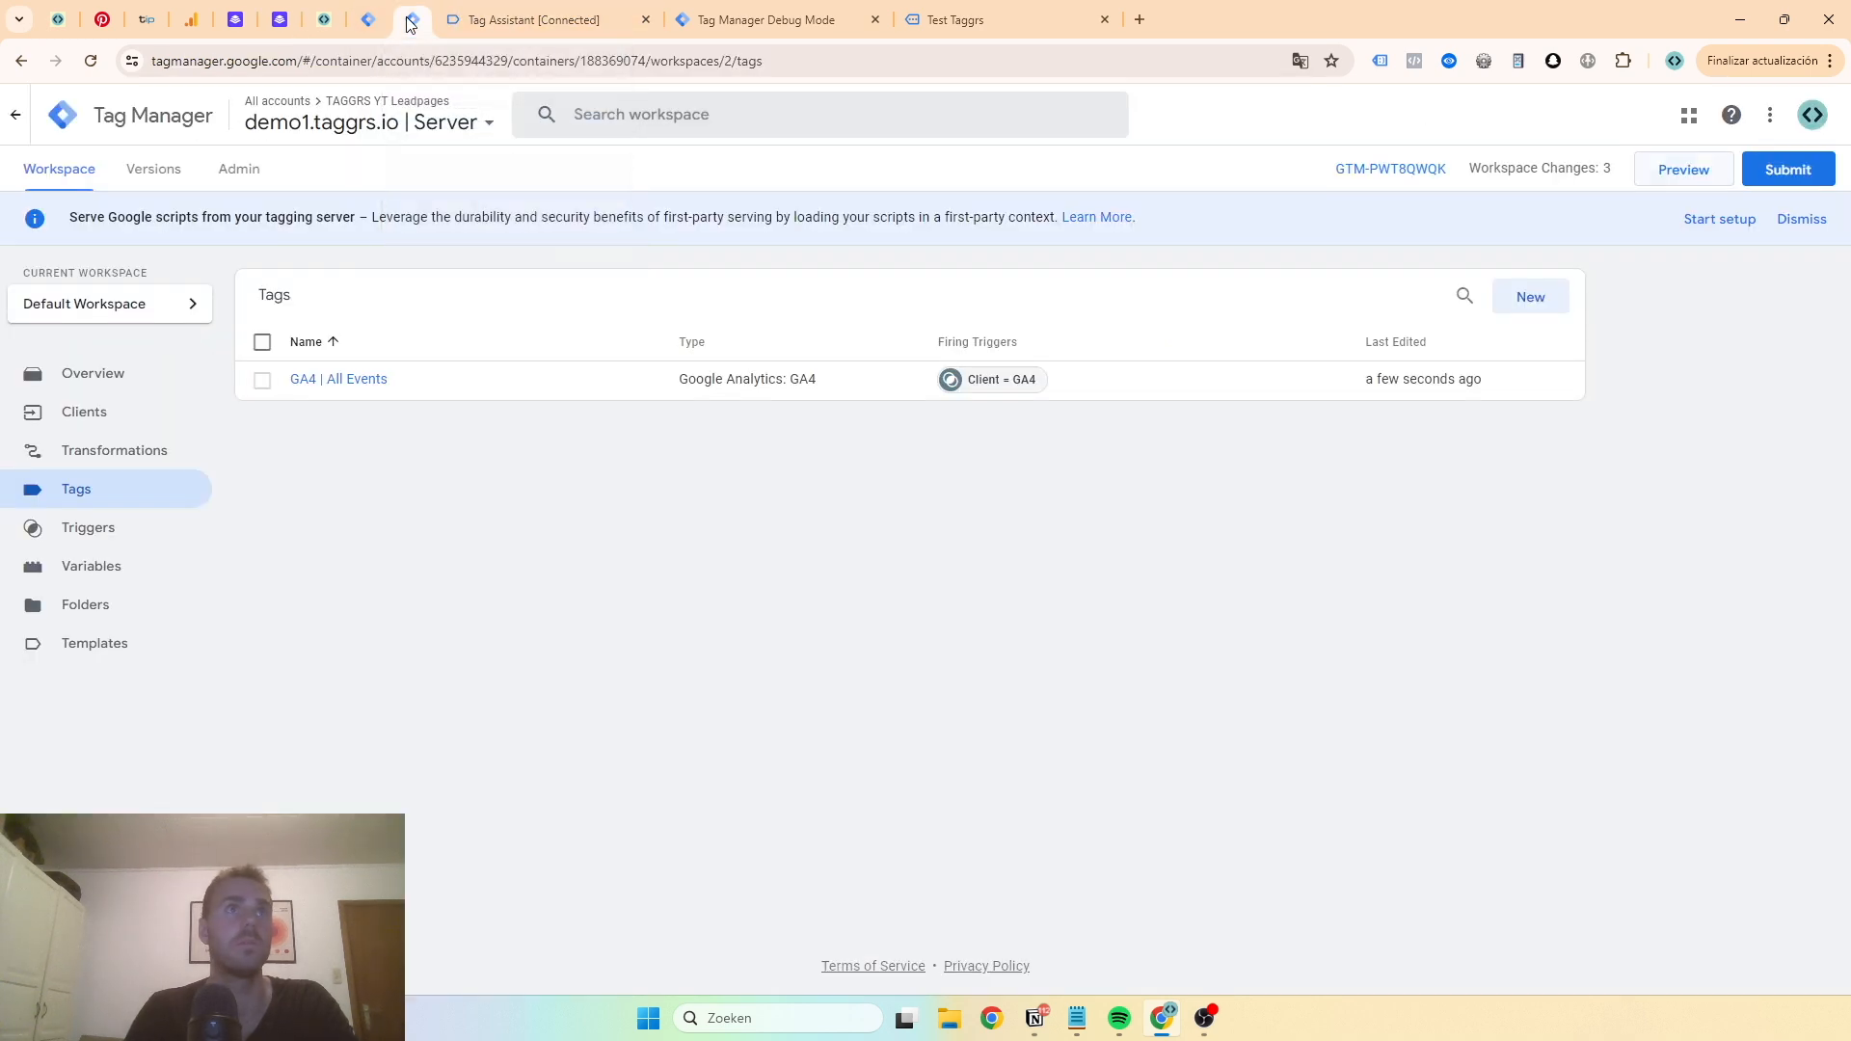
left_click(100, 422)
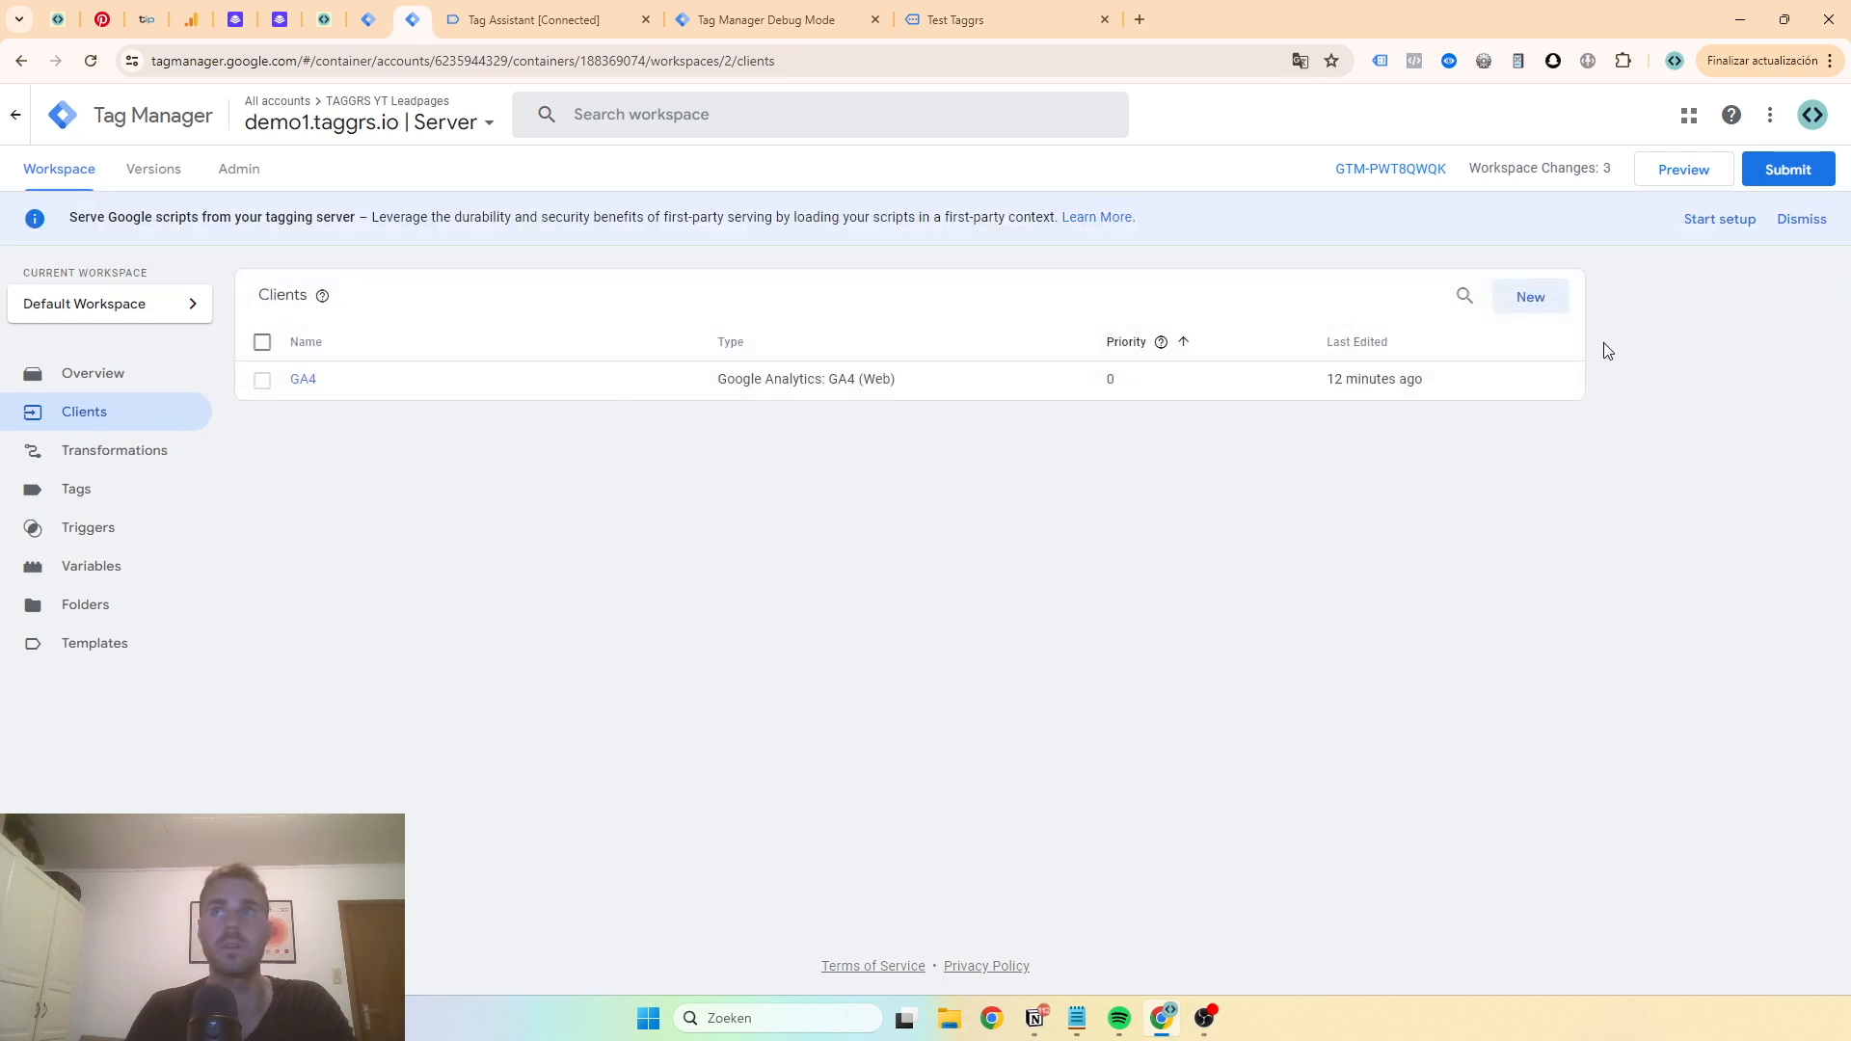
left_click(1531, 297)
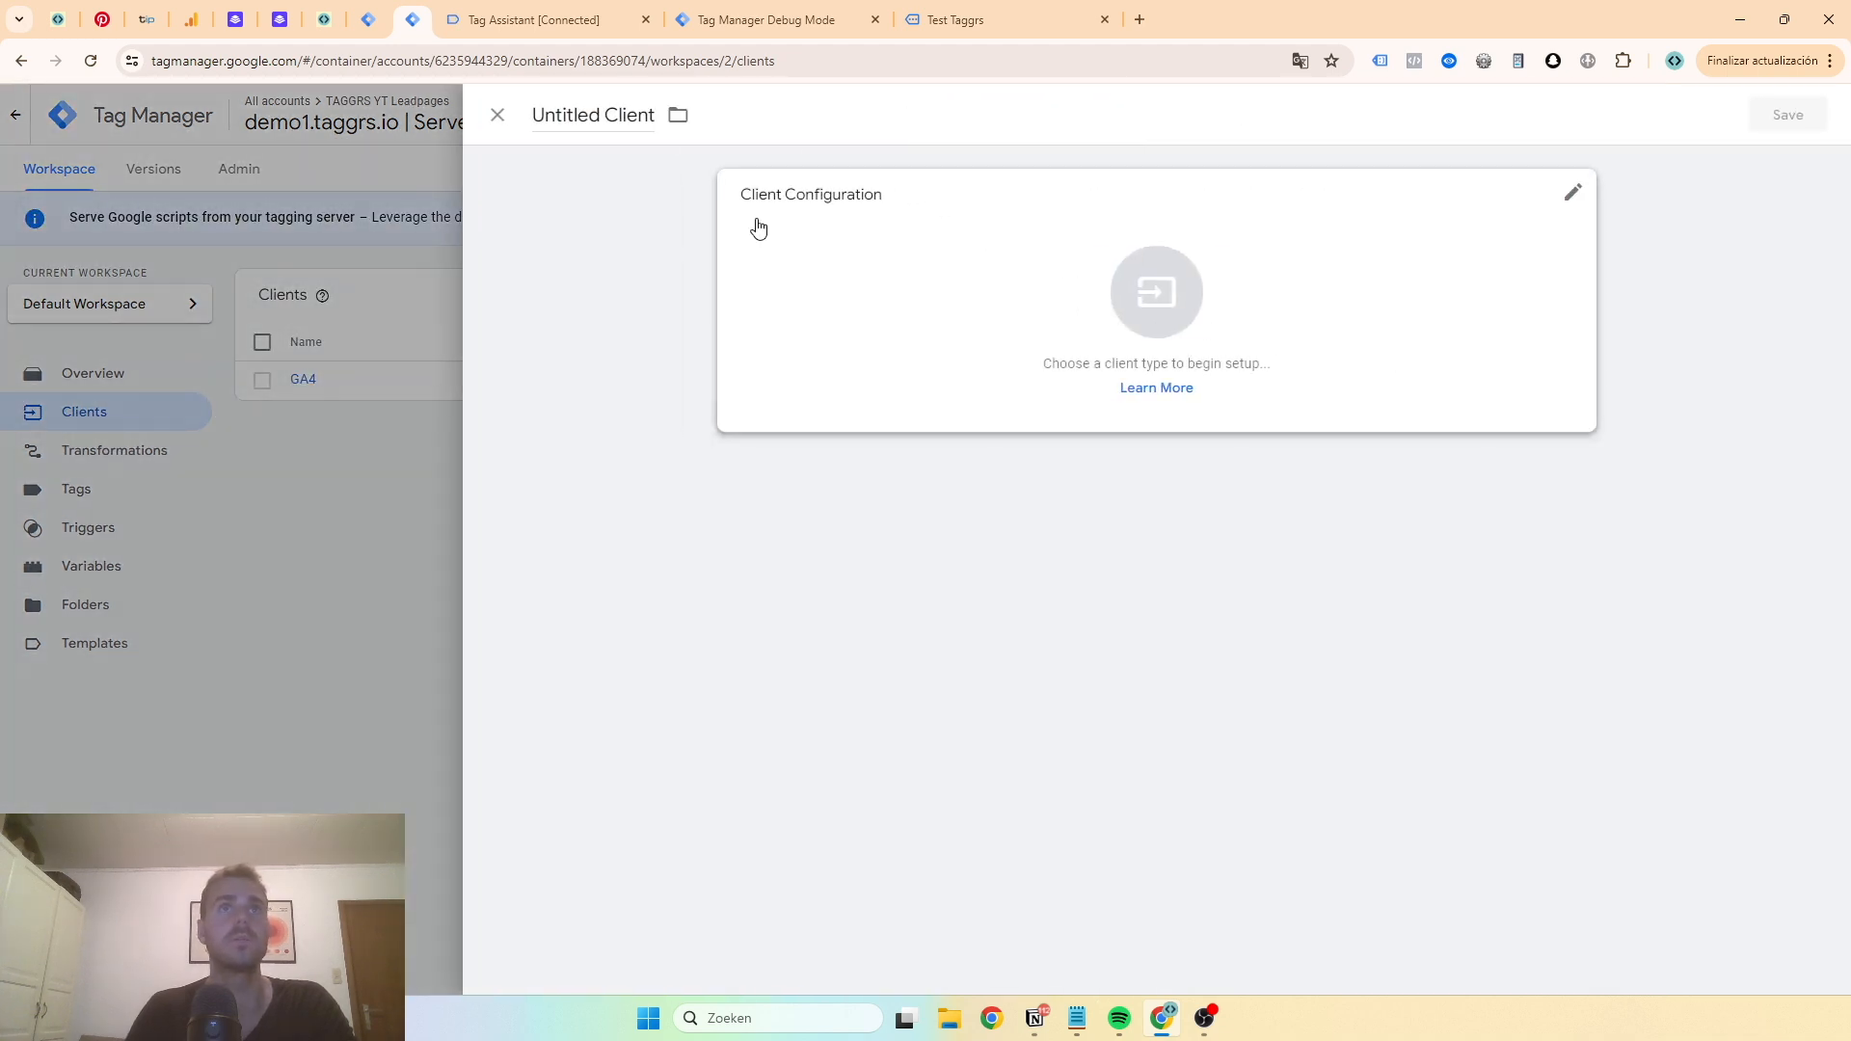
left_click(976, 258)
left_click(1372, 357)
left_click(570, 114)
type("Web -")
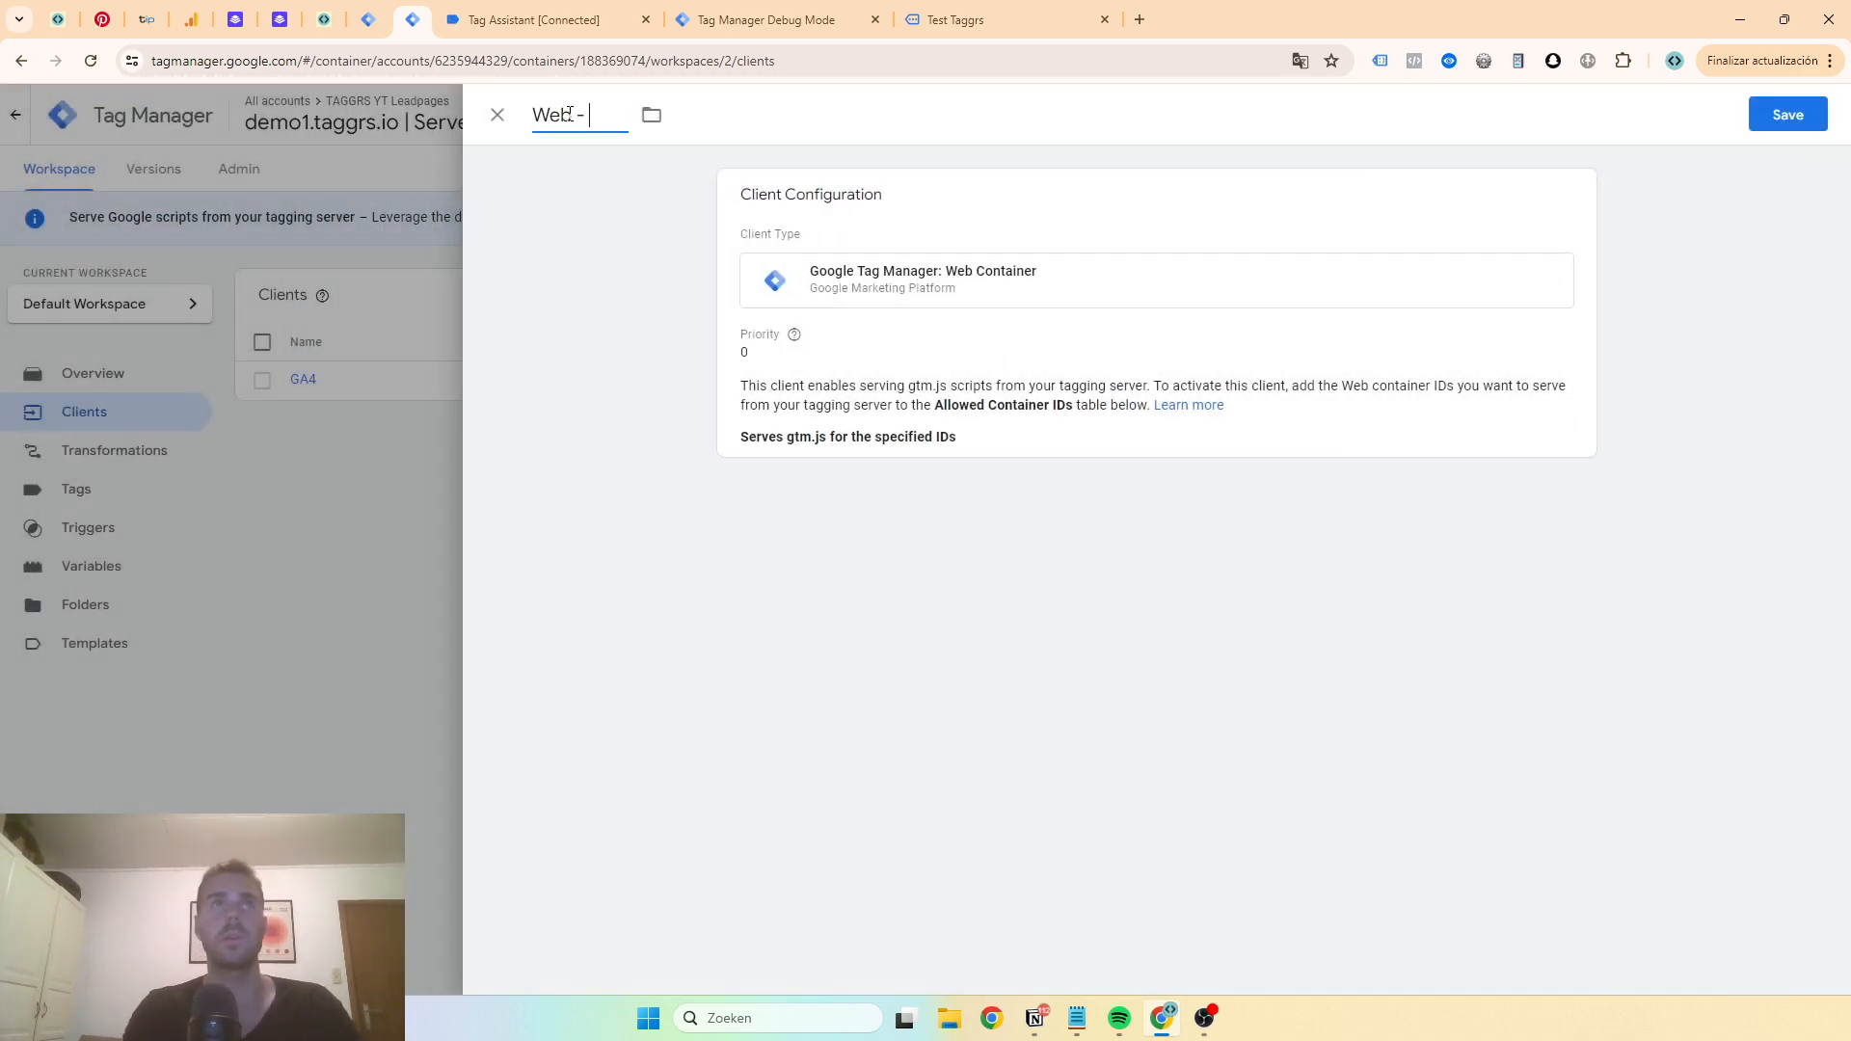
key("Home")
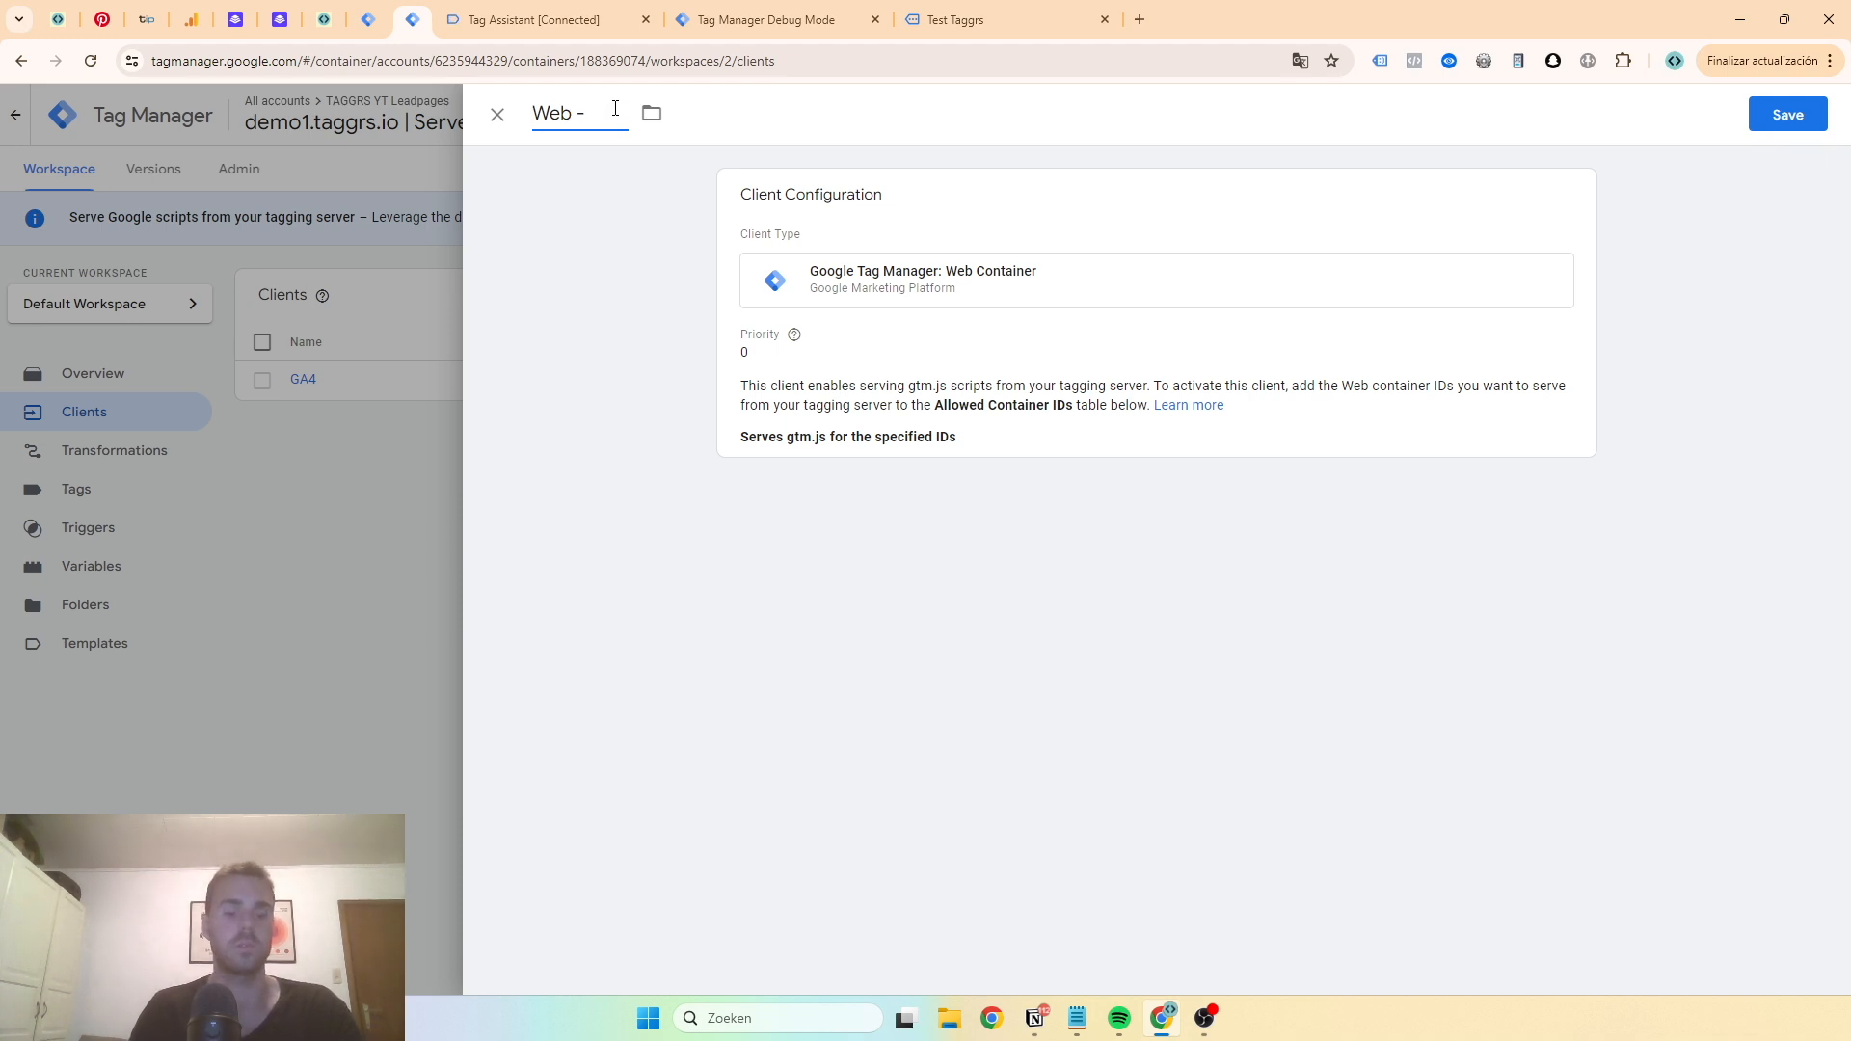
key("super+v")
- Add GTM-KX5G96F7 as the allowed container ID, turn off region-specific settings, and save the client
left_click(681, 448)
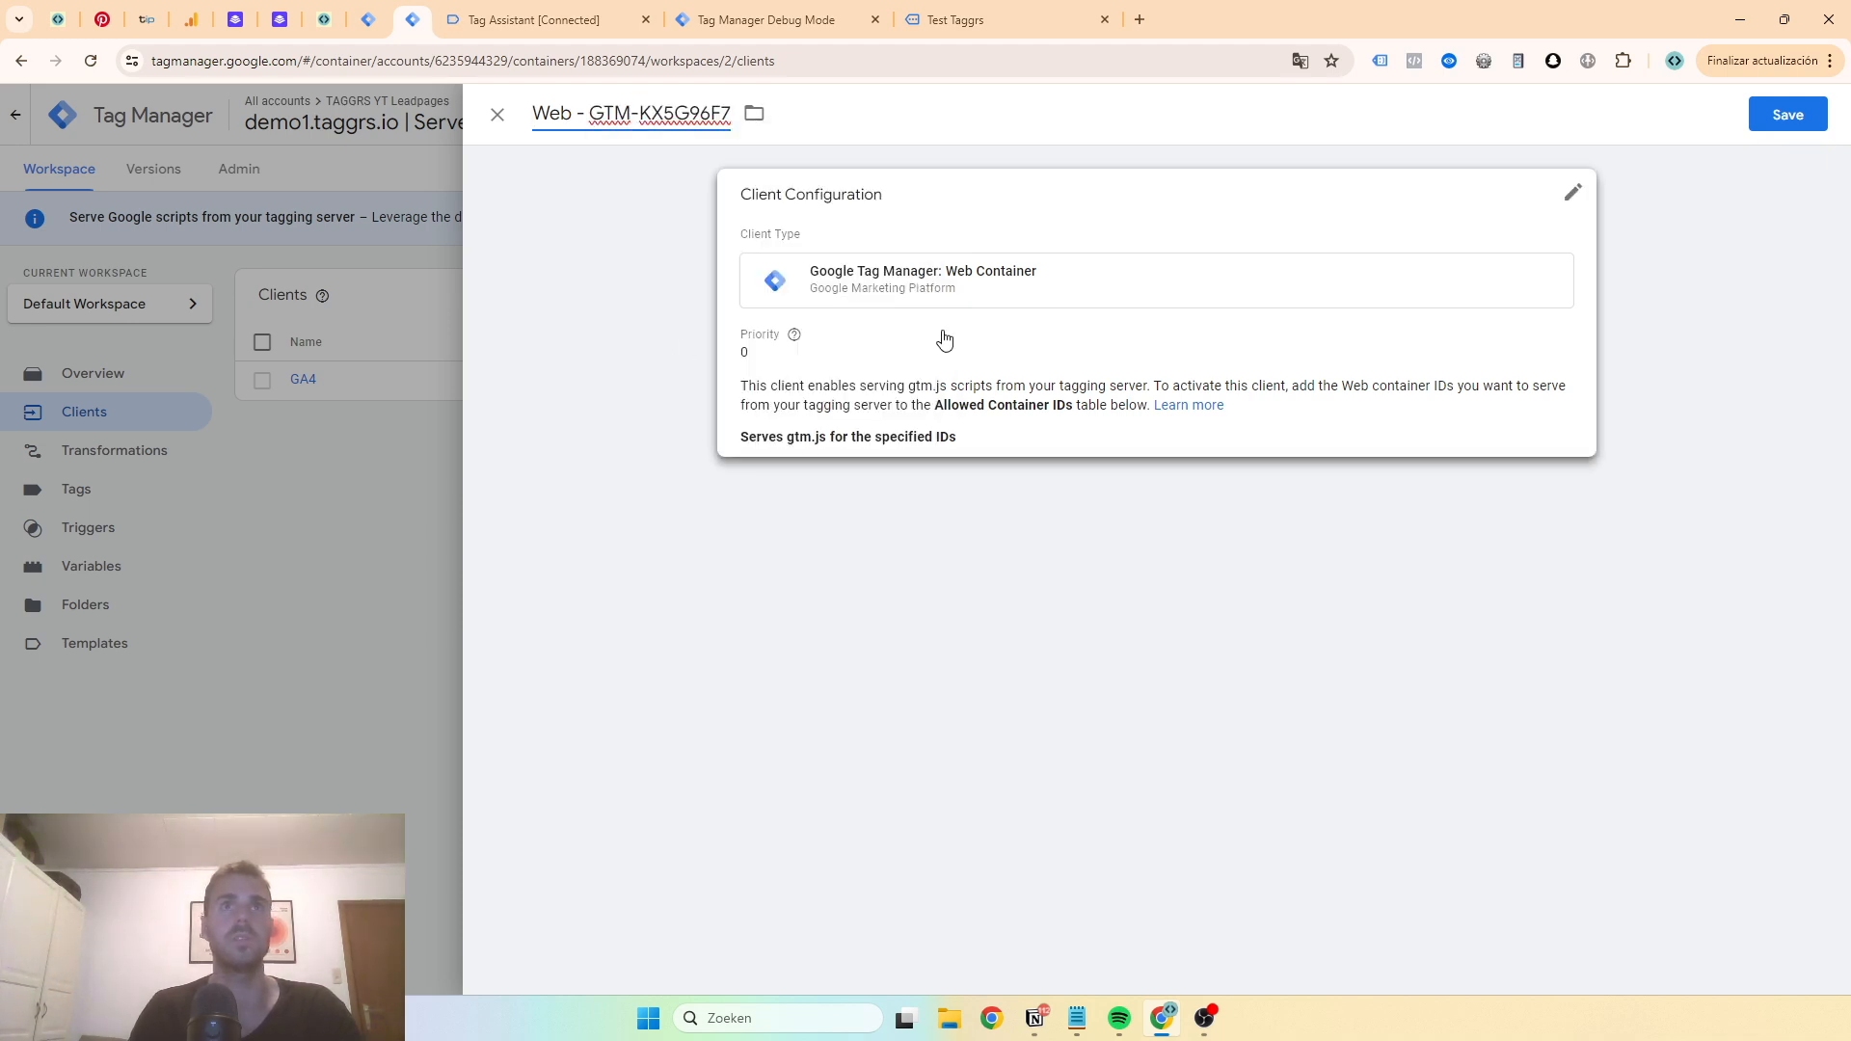
left_click(815, 536)
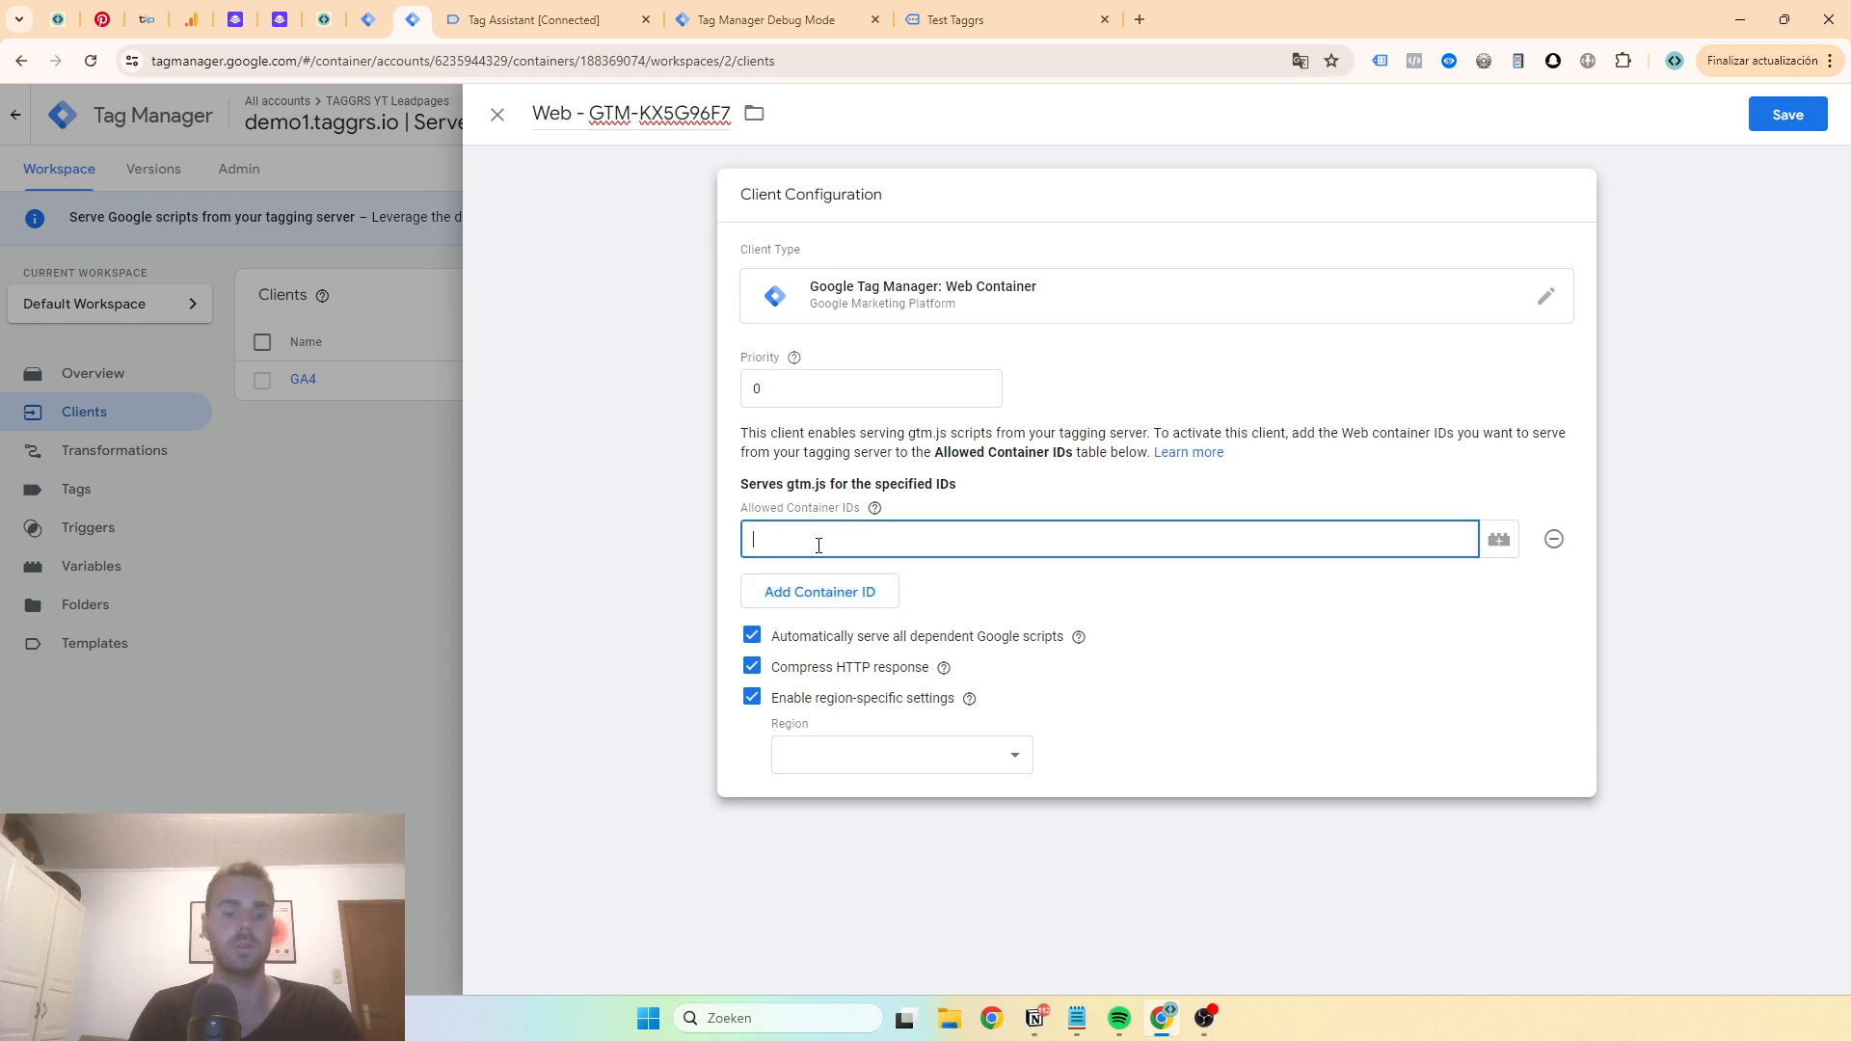
key("ctrl+v")
left_click(753, 699)
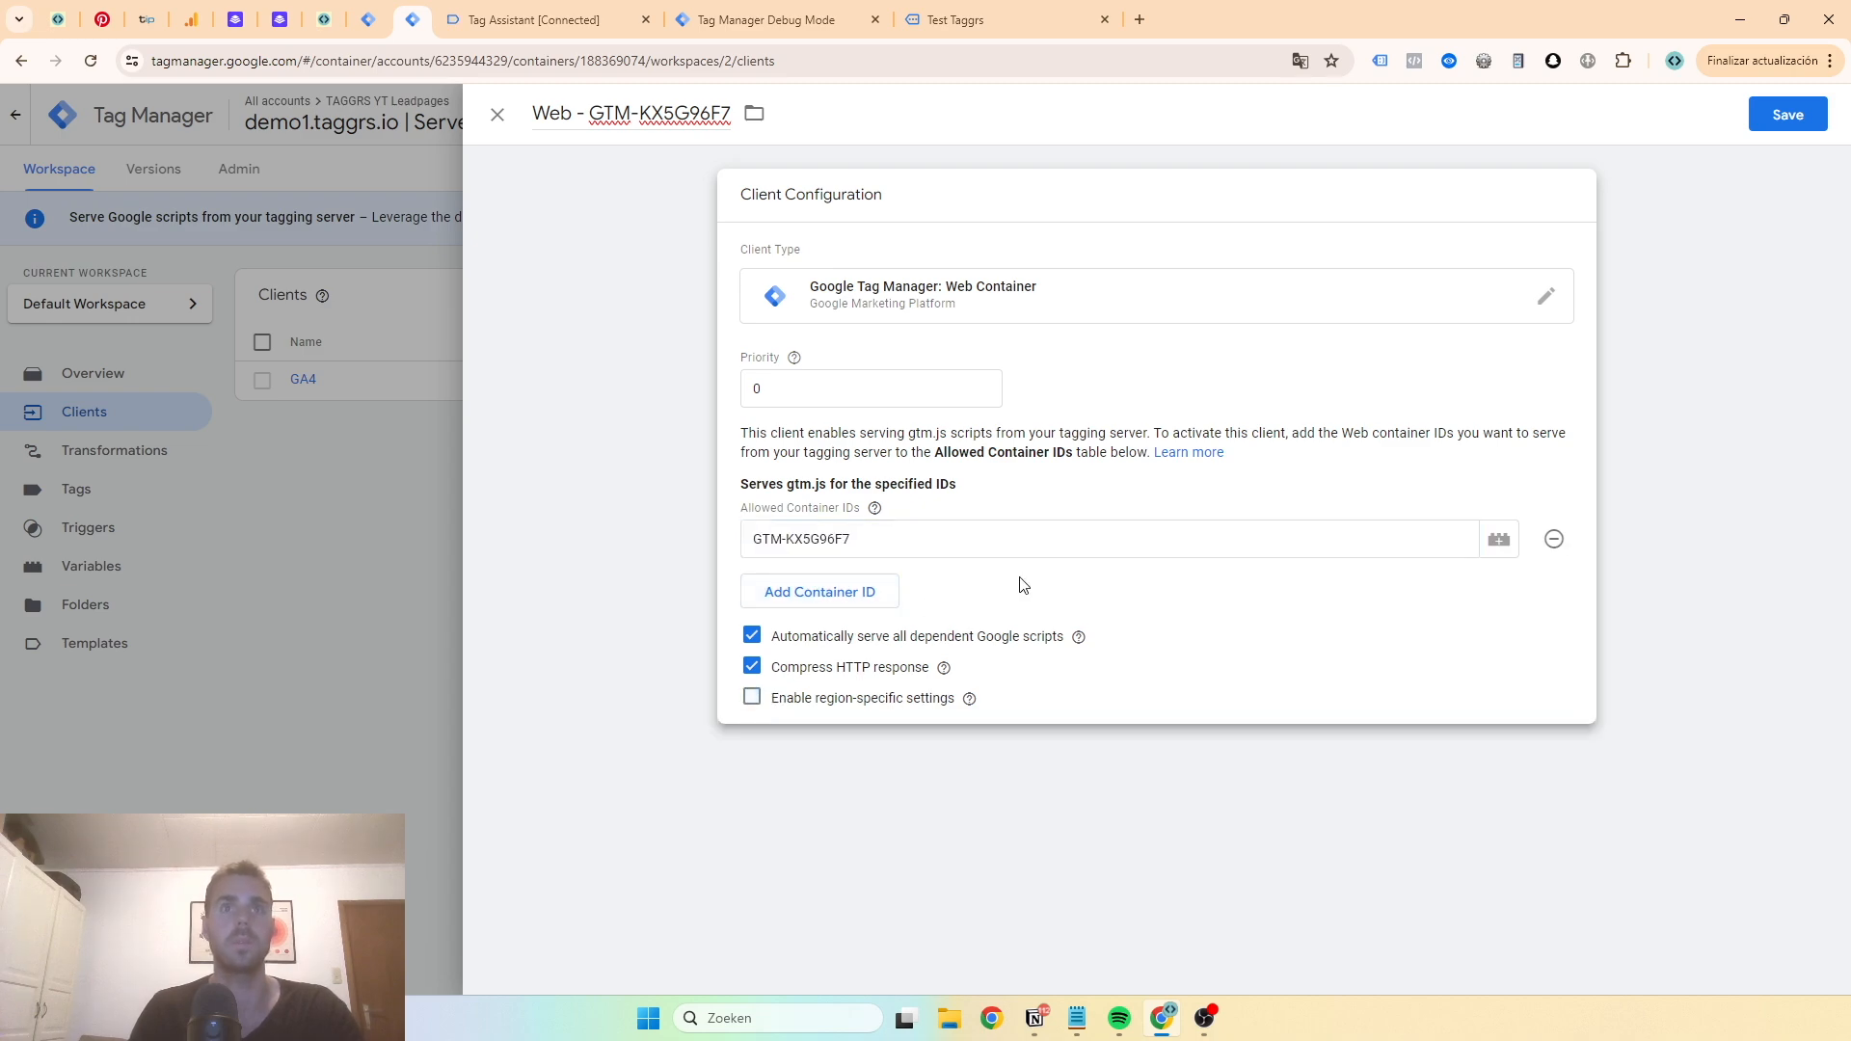
left_click(1786, 117)
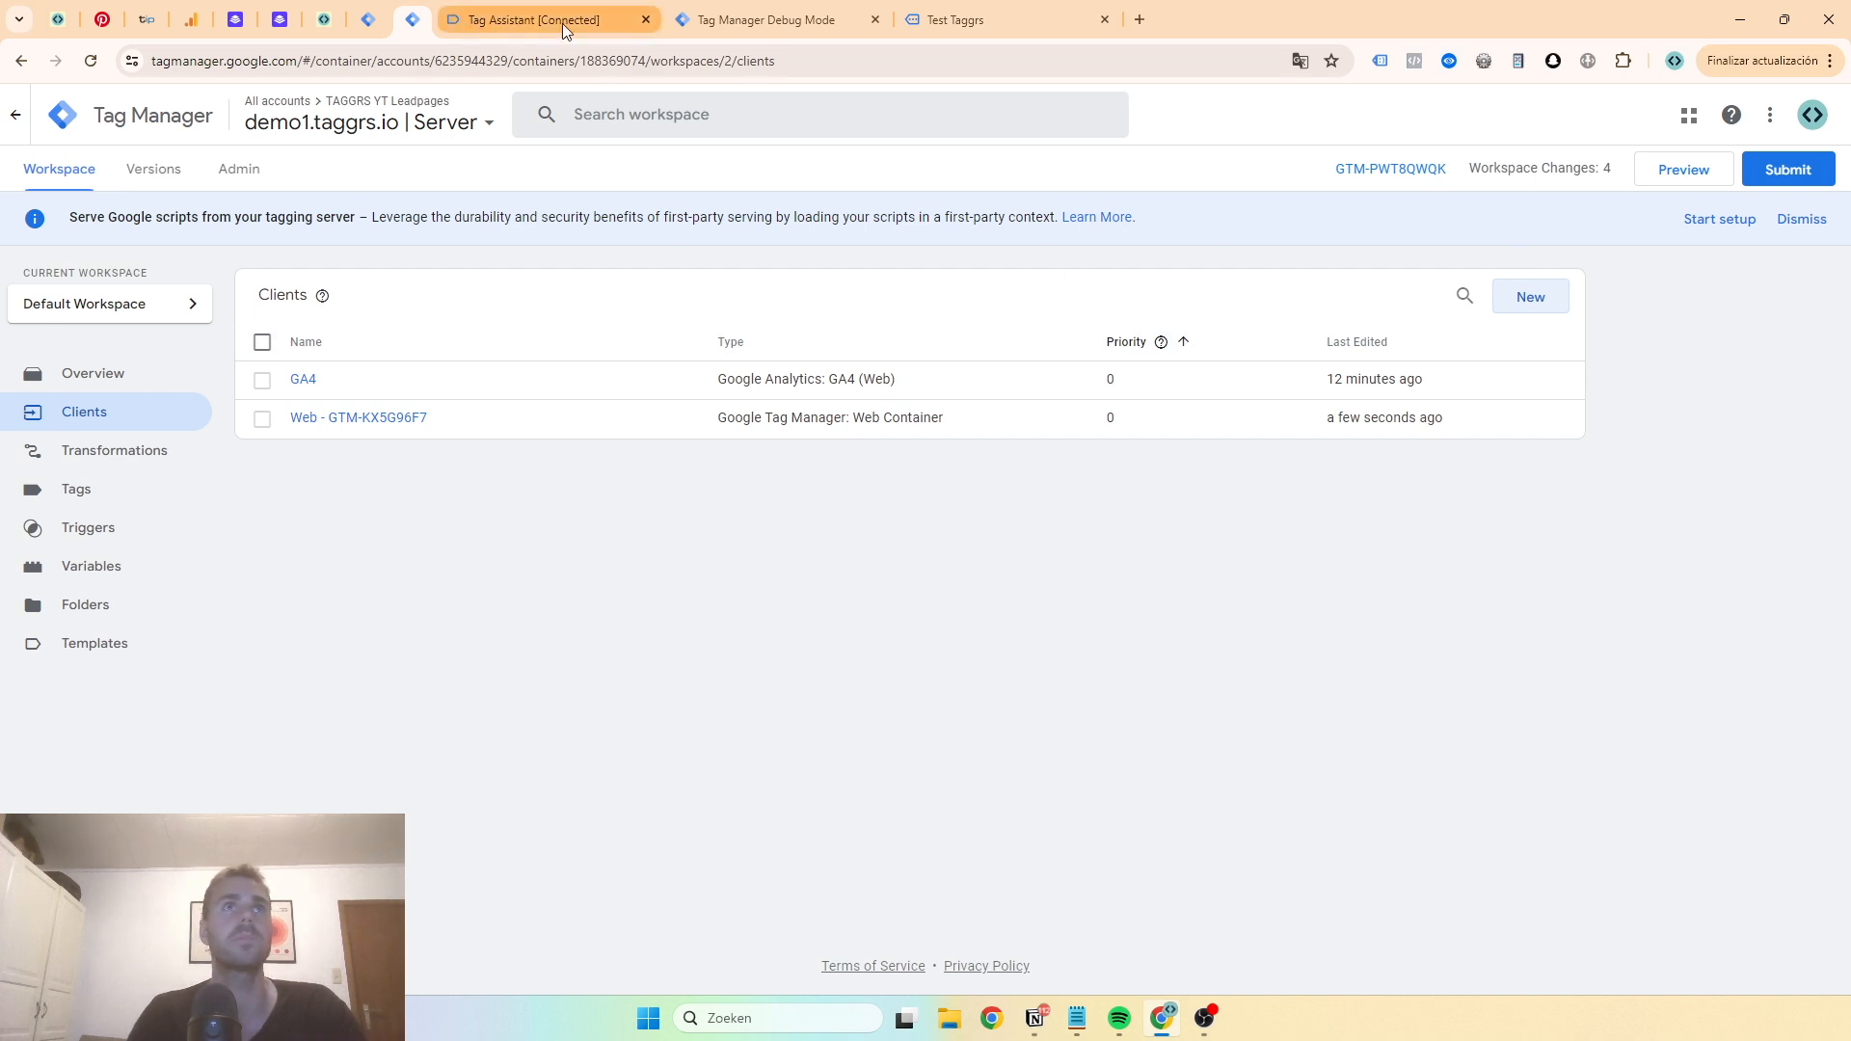
- Close the old debugging tabs and relaunch Preview mode for the server and web containers on the test page
left_click(647, 19)
left_click(647, 20)
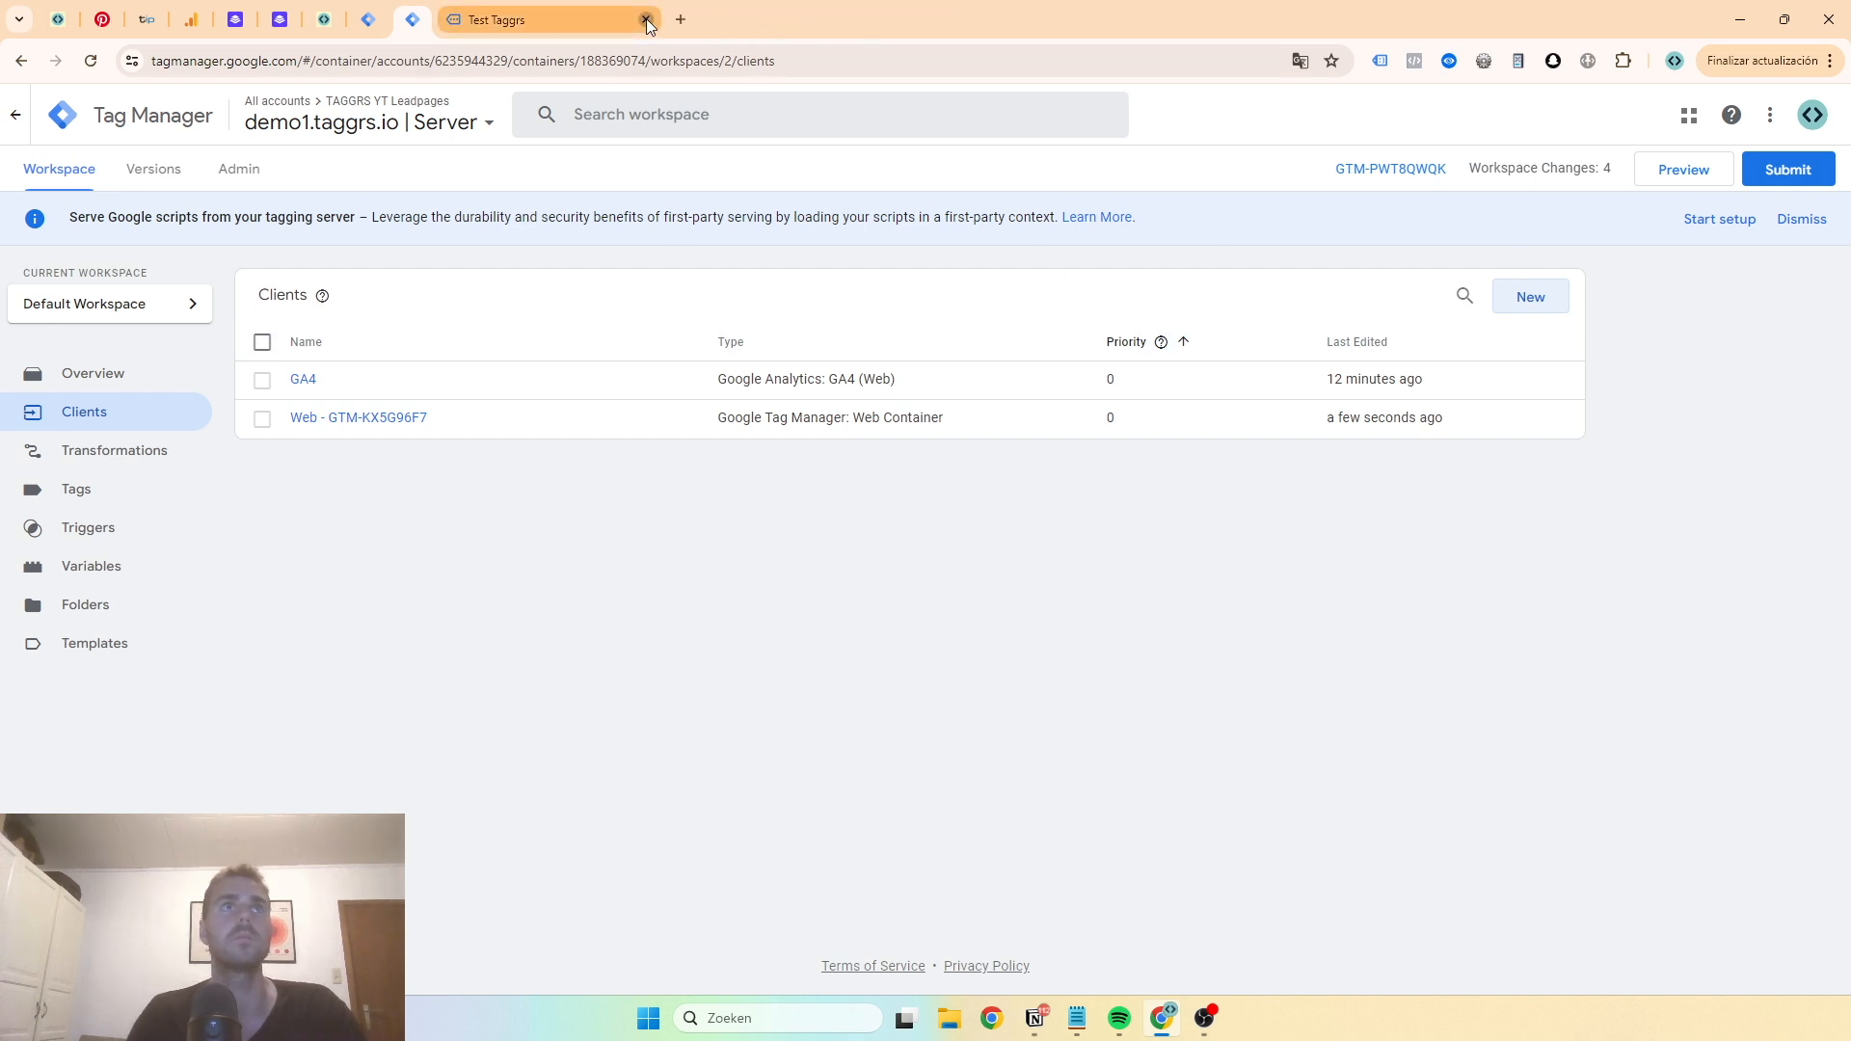
left_click(647, 19)
left_click(1800, 219)
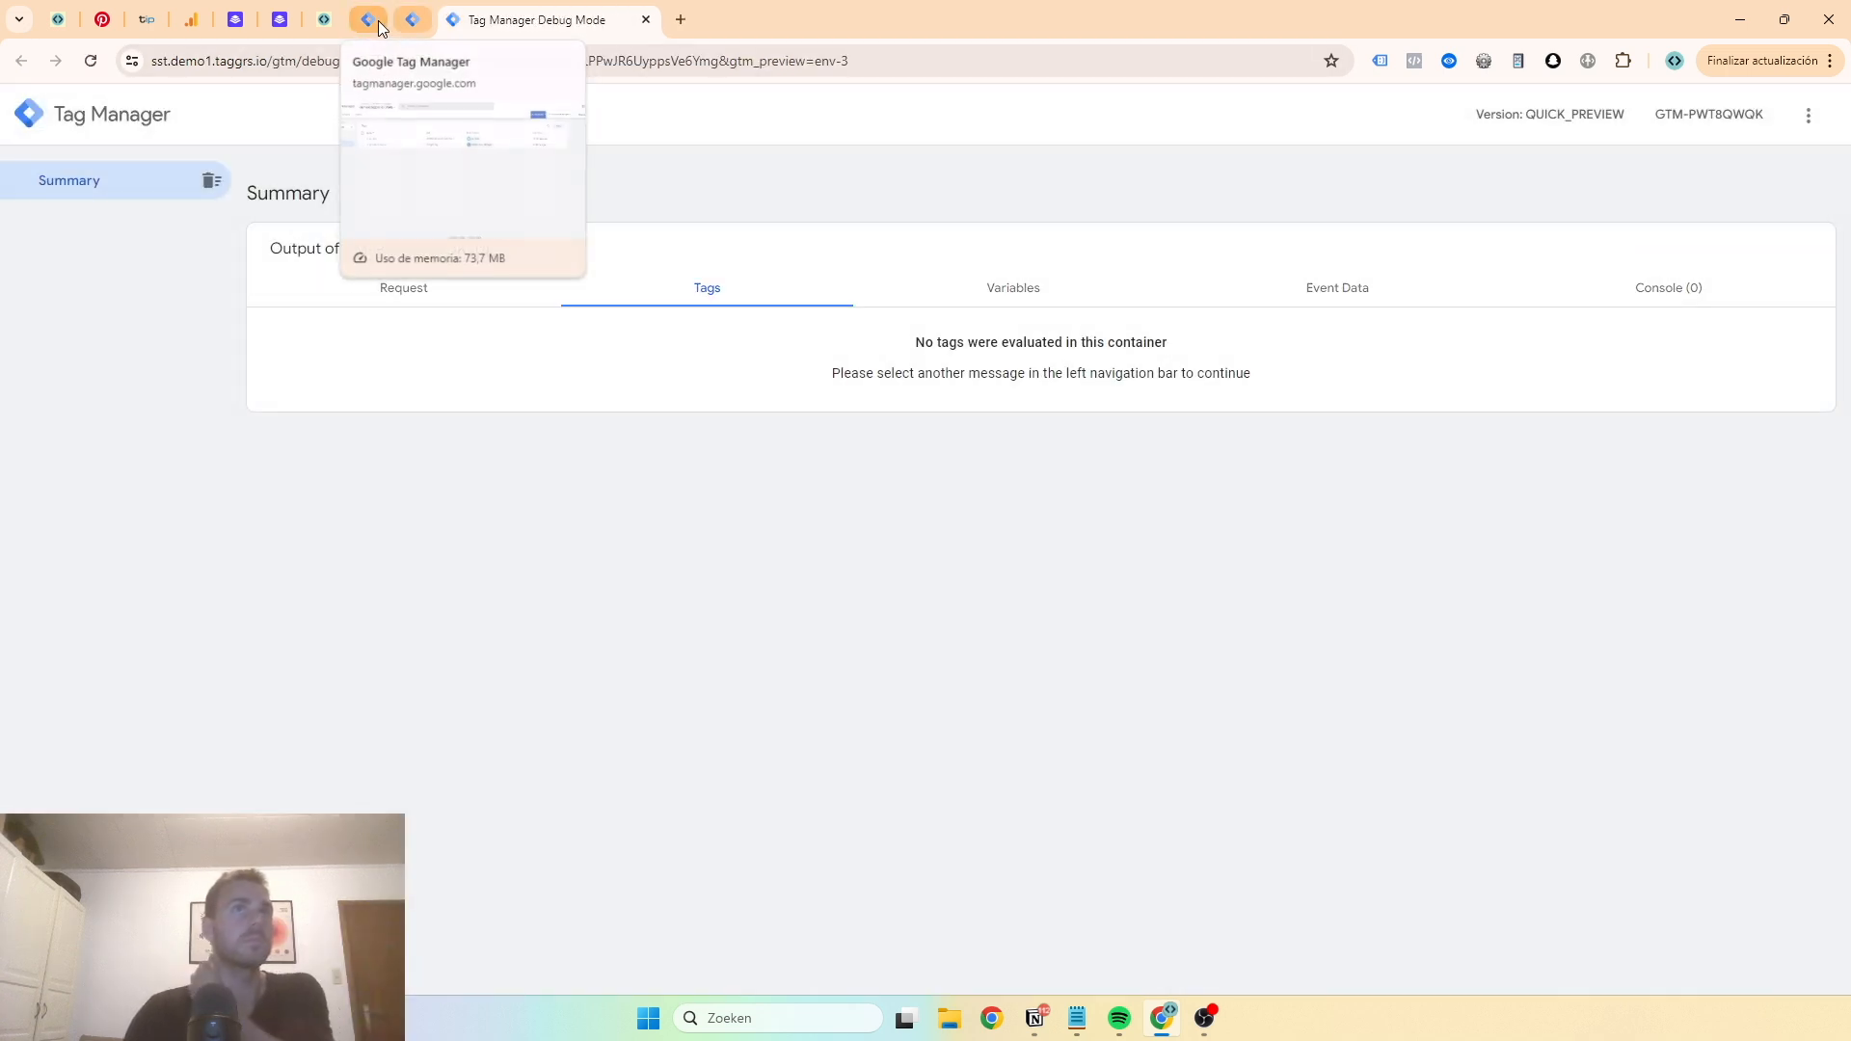
left_click(371, 20)
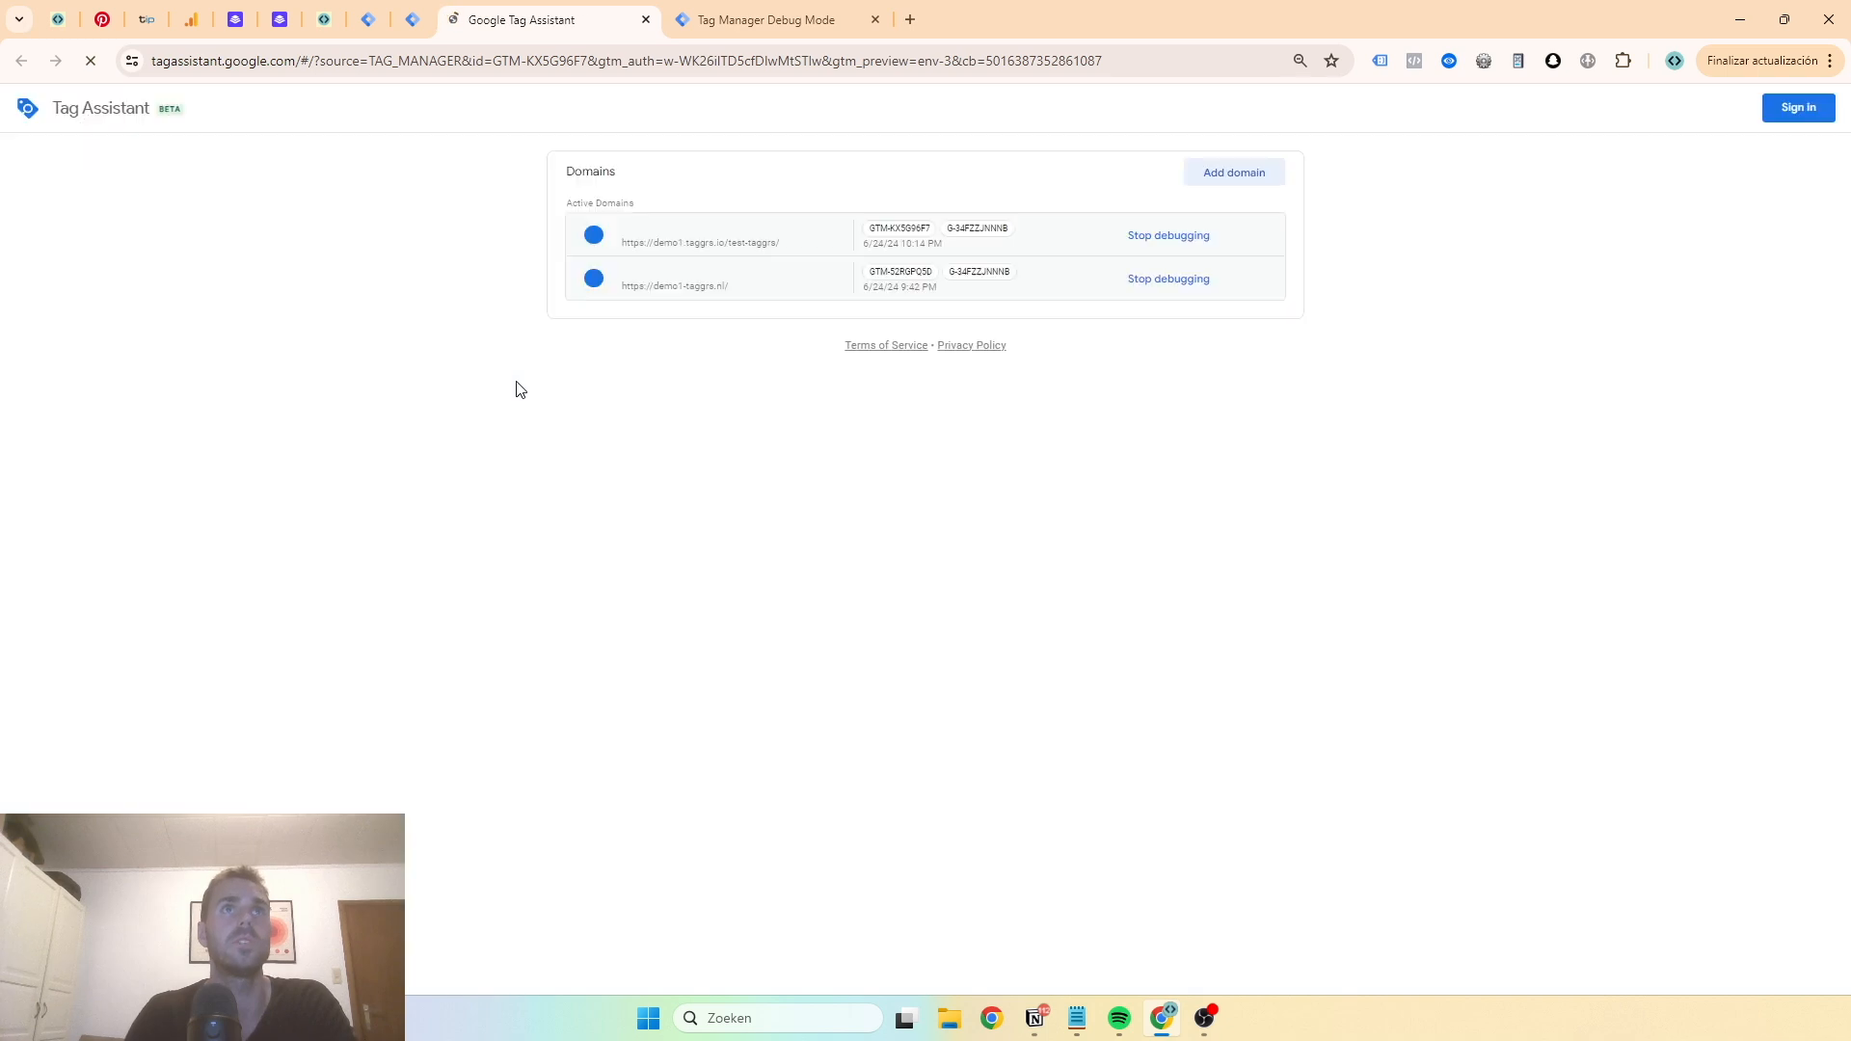
left_click(926, 457)
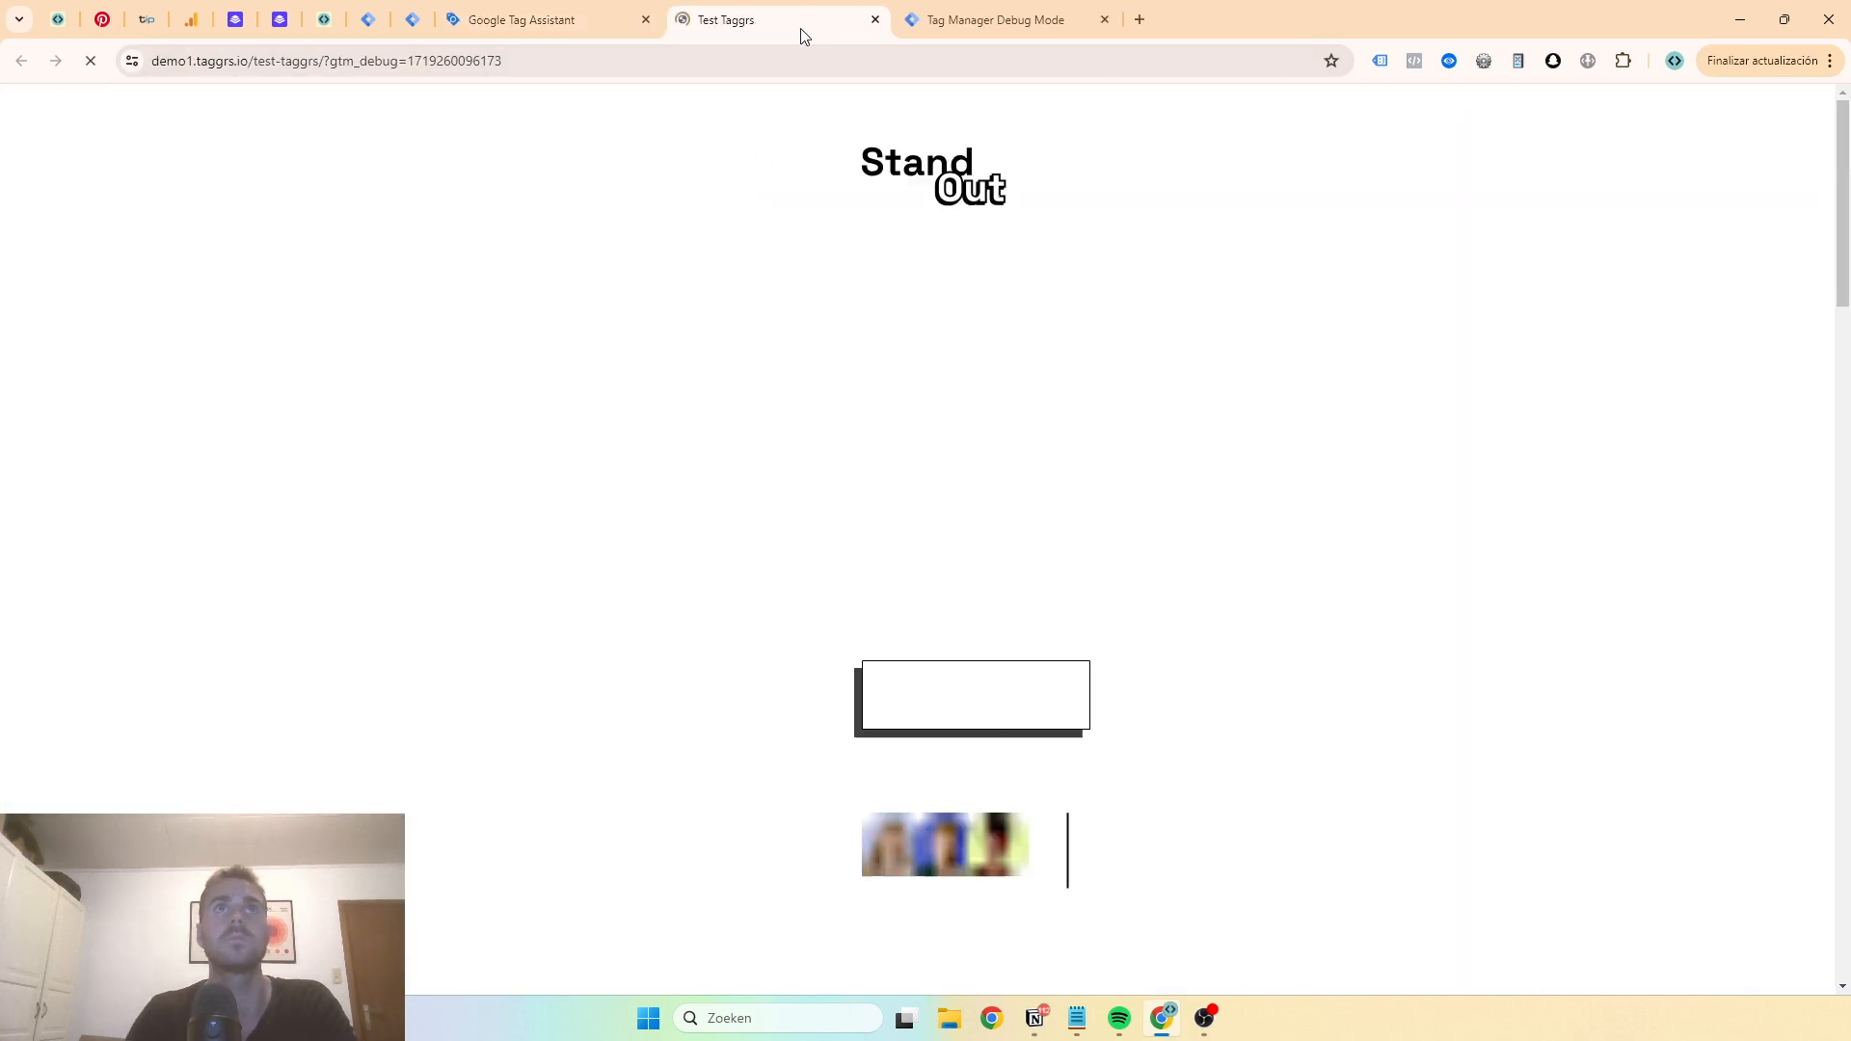
- Inspect the server debug requests for gtm.js and gtag js to see which client handled them and which tags fired
left_click(822, 20)
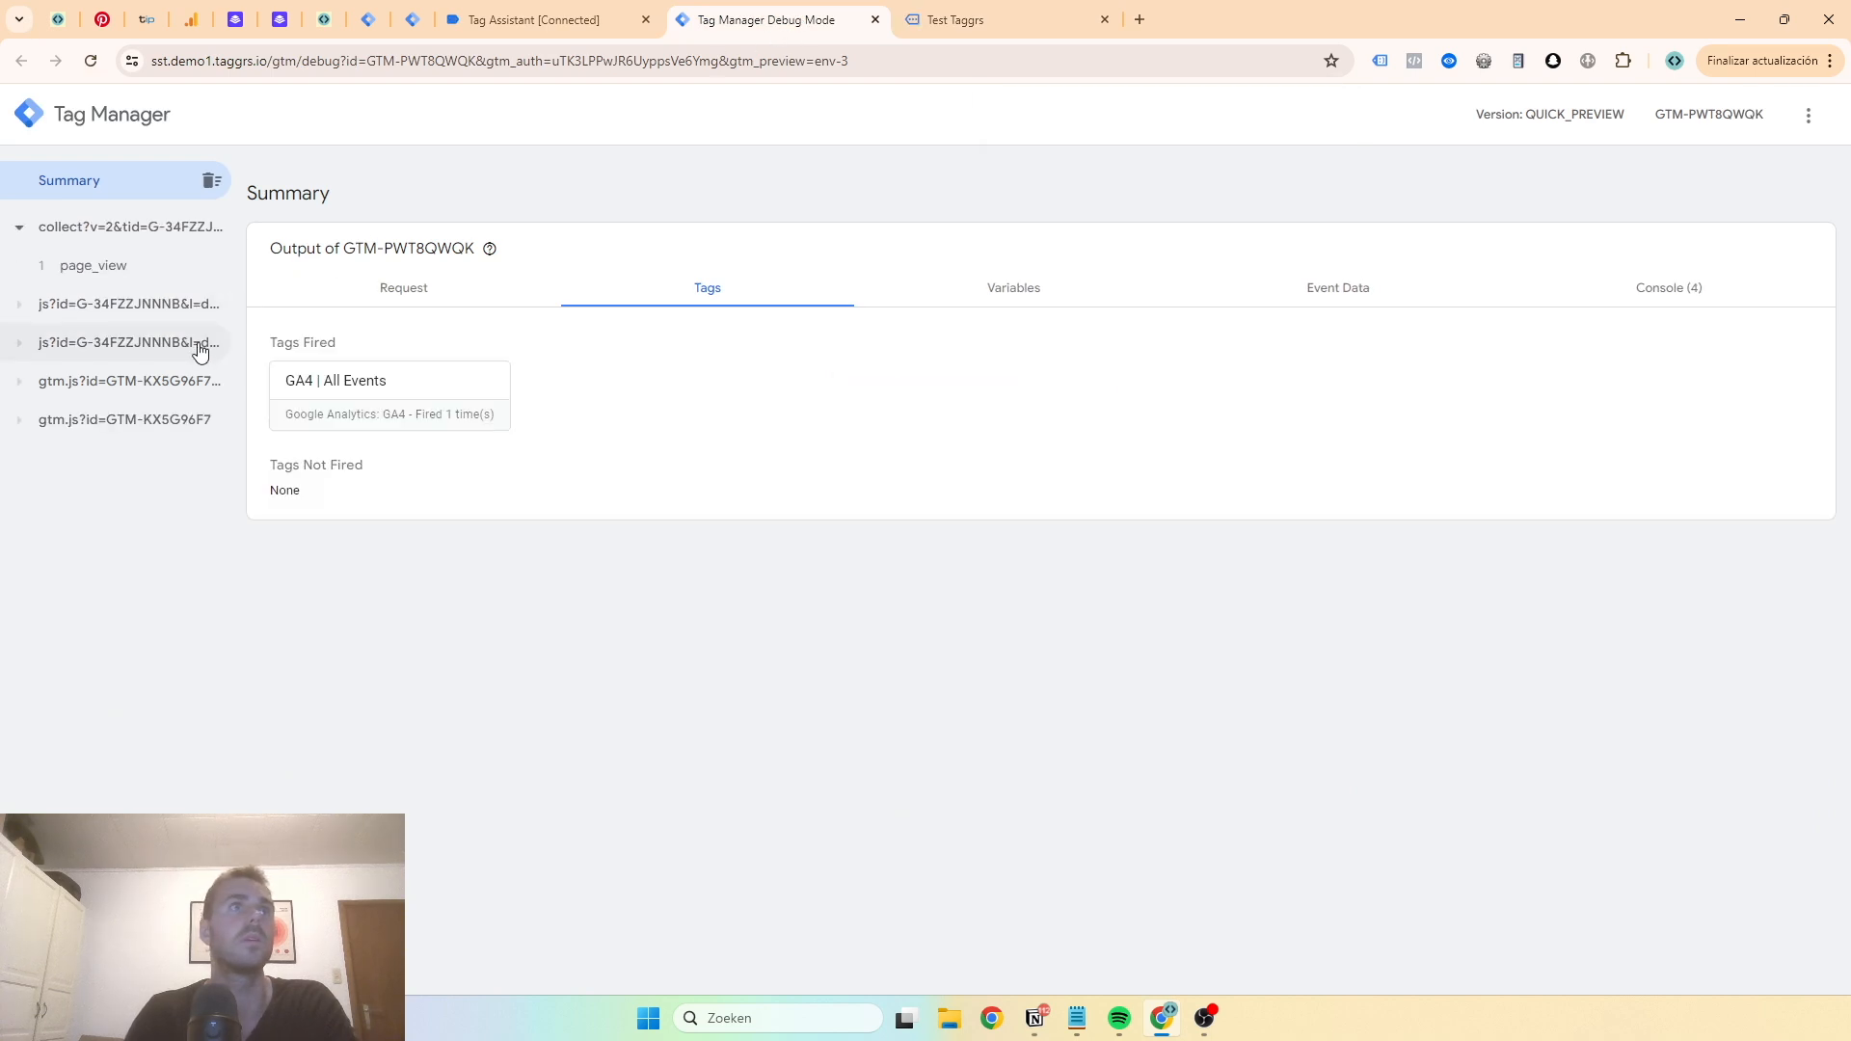
left_click(152, 424)
left_click(160, 385)
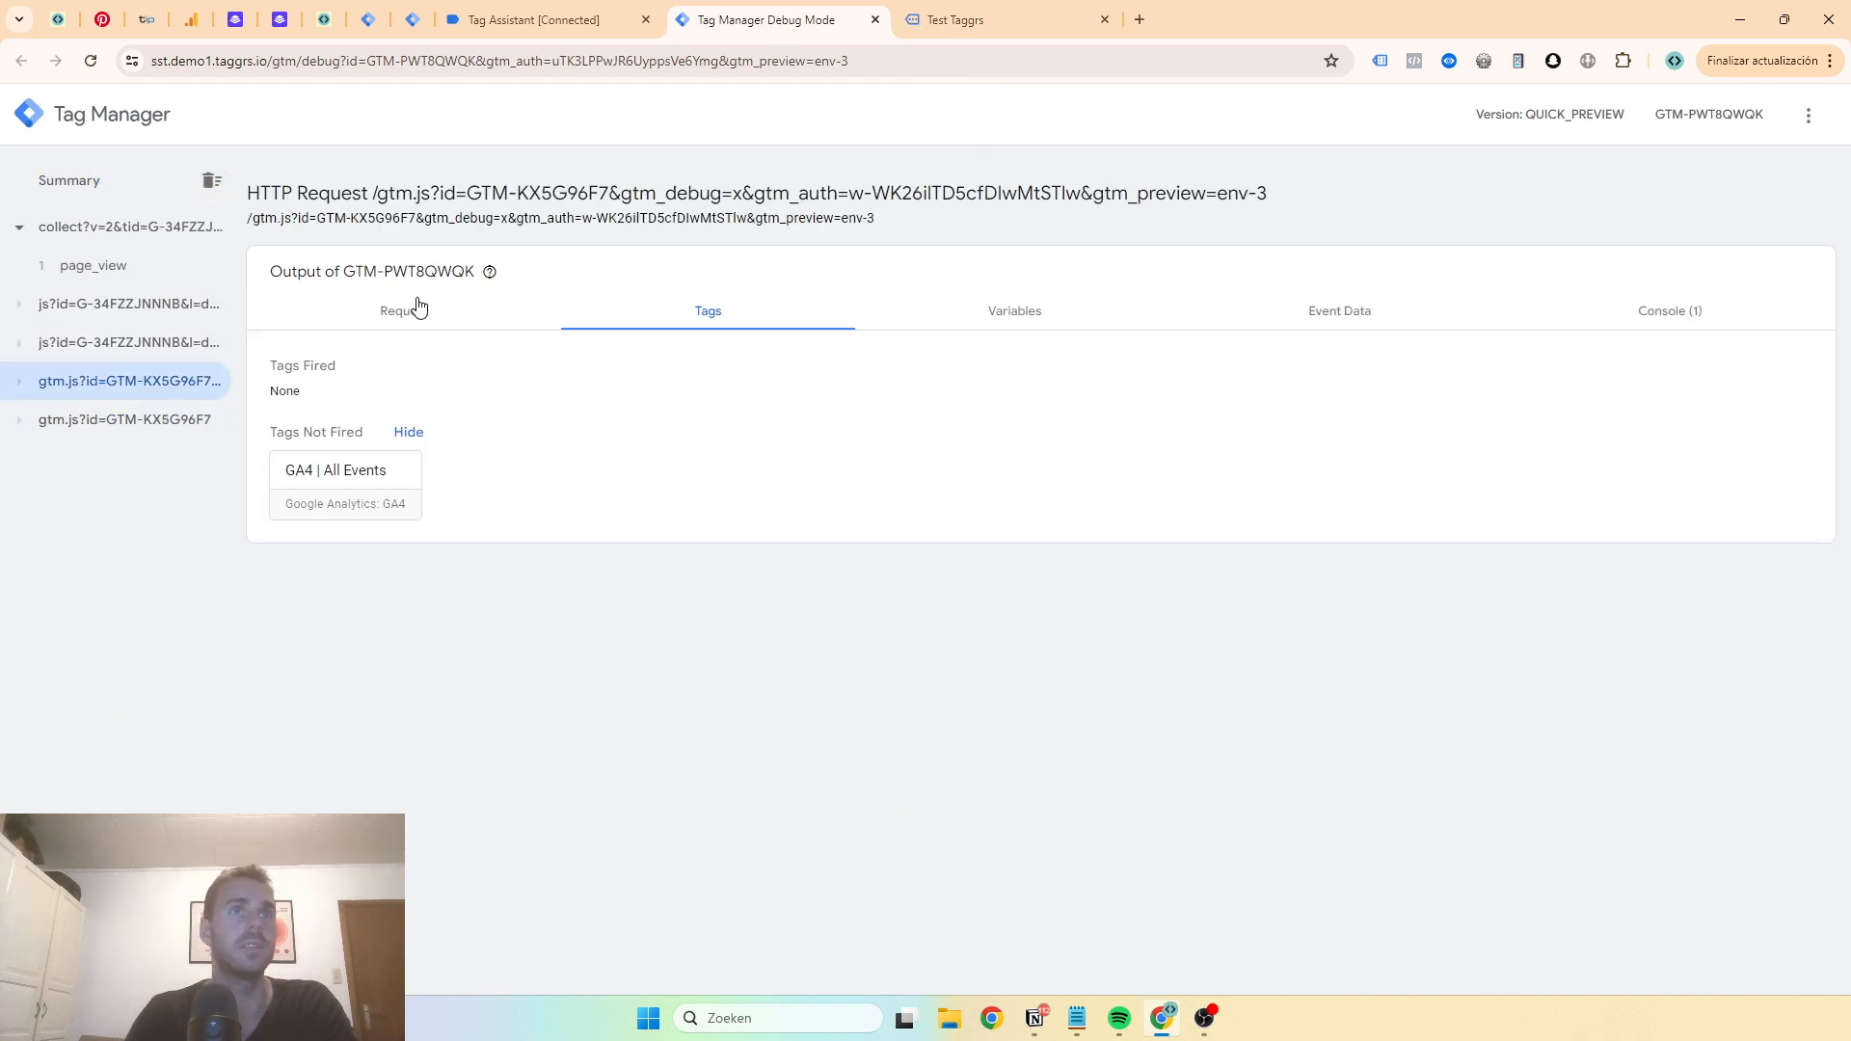
left_click(442, 323)
left_click(91, 420)
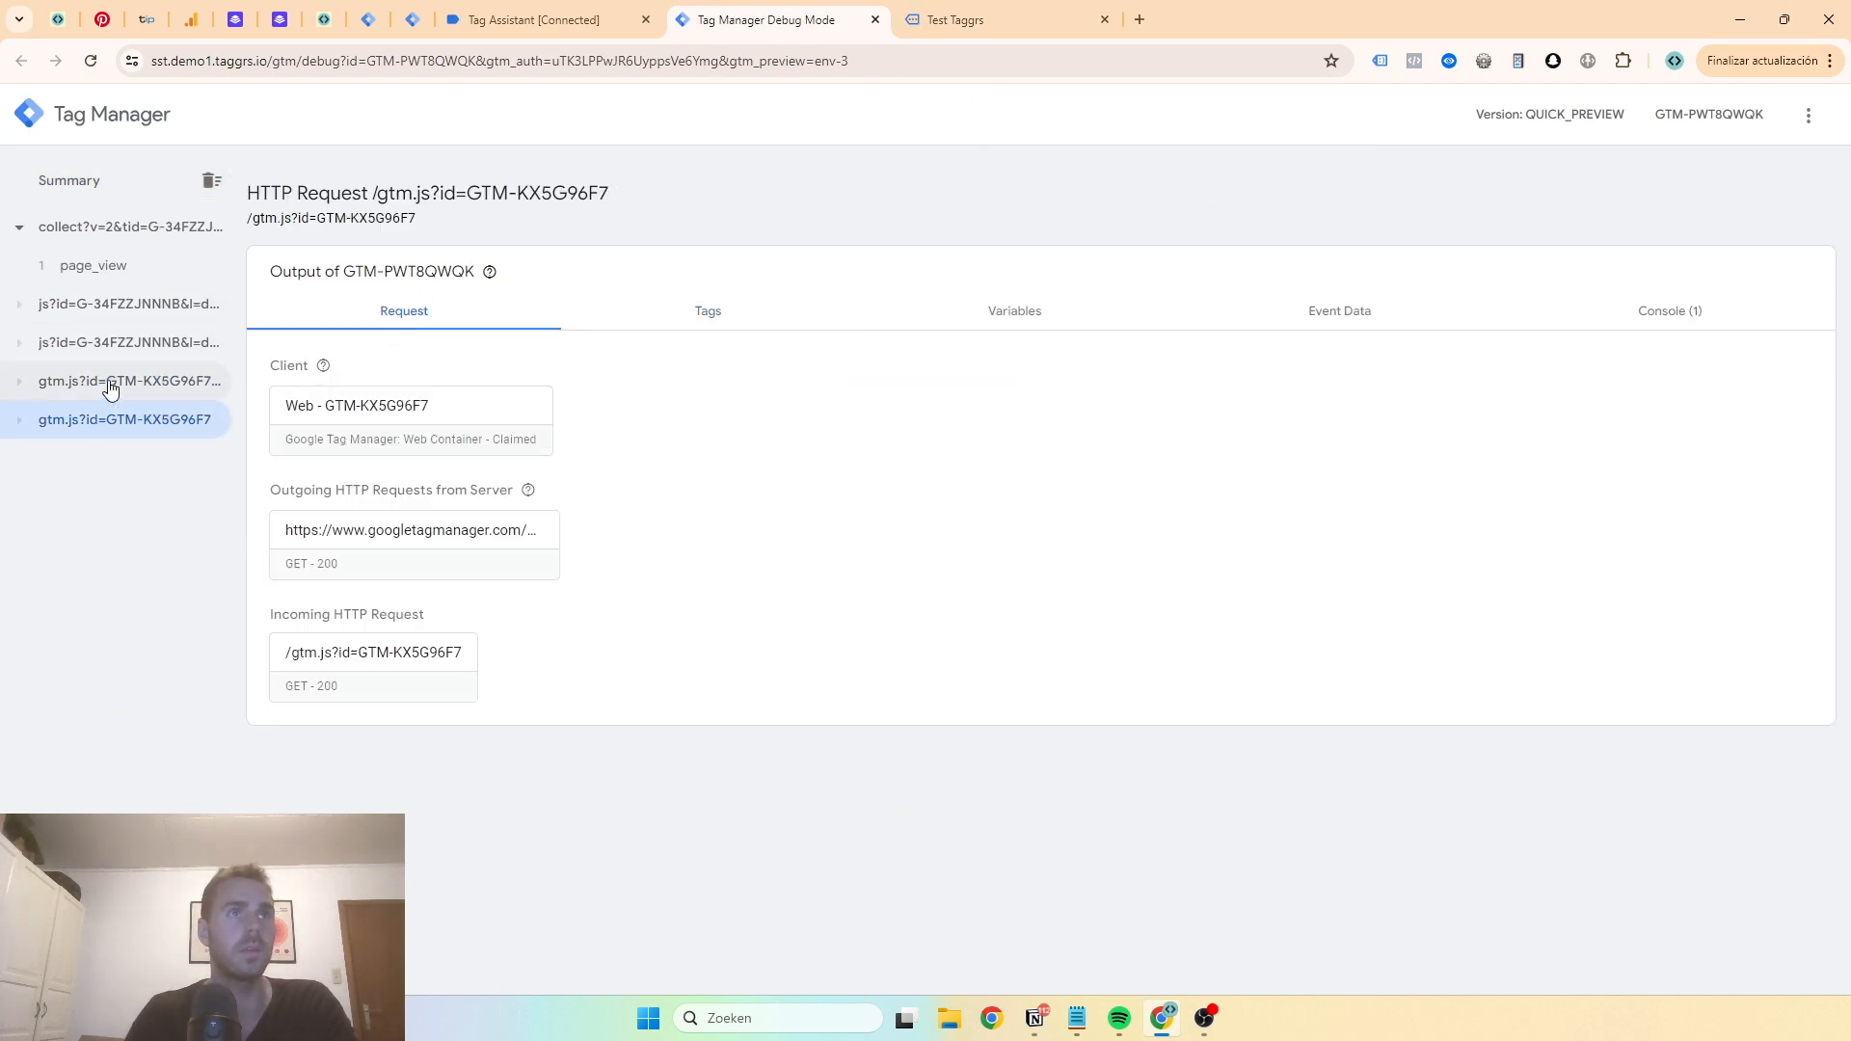
left_click(110, 388)
left_click(172, 420)
left_click(93, 344)
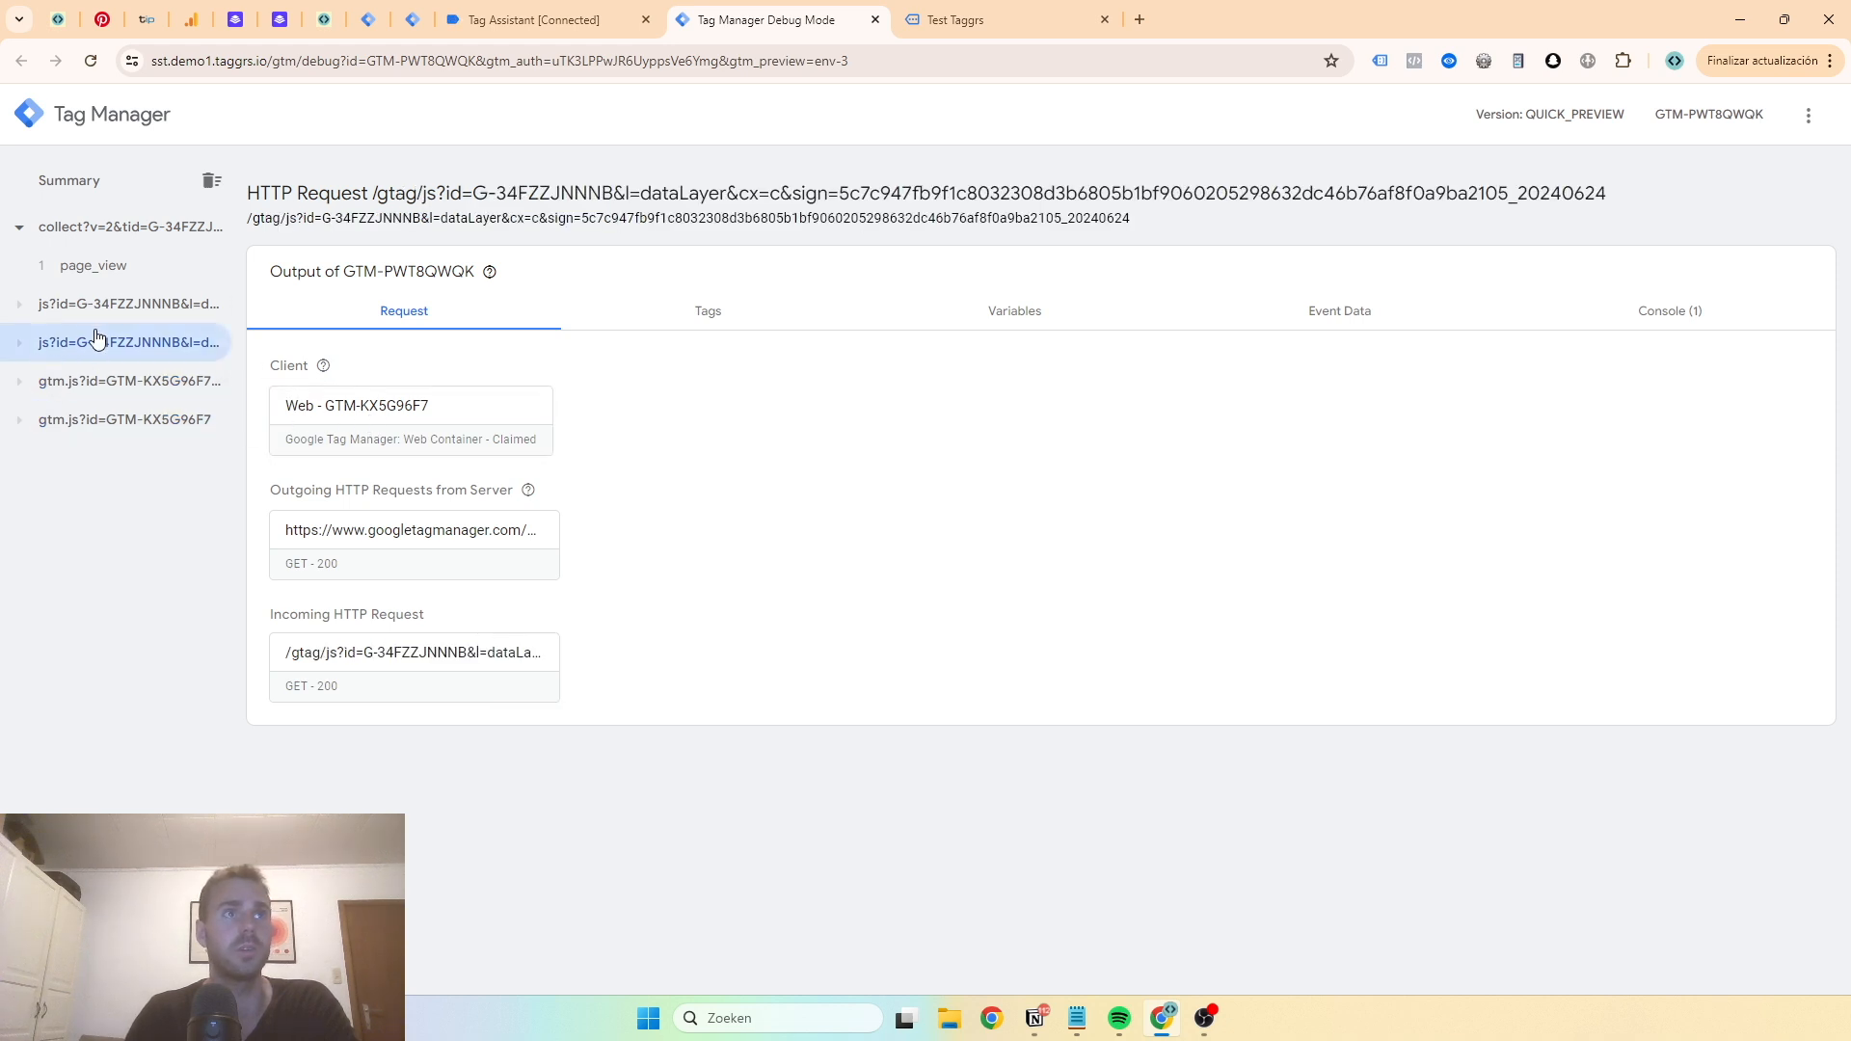
left_click(98, 306)
- Check the Tag Assistant connection, the web container's tags and the test page in debug mode
left_click(569, 29)
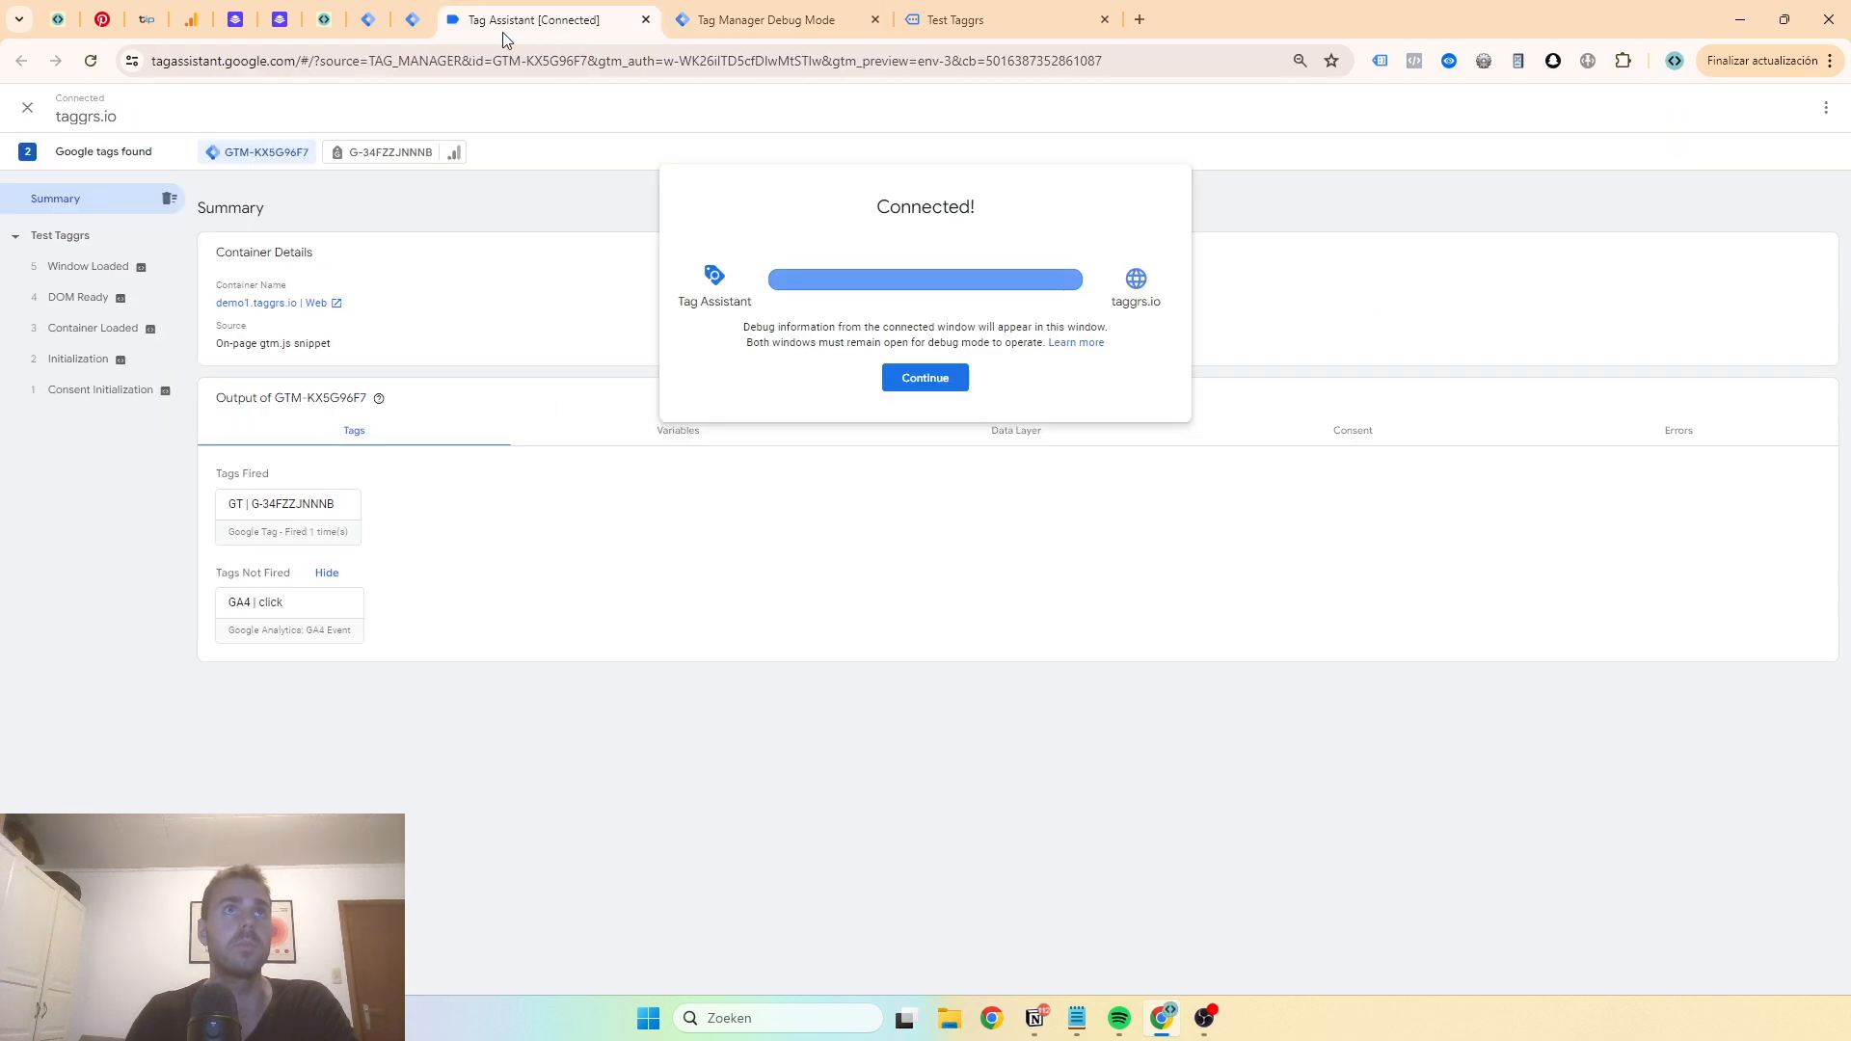
left_click(367, 20)
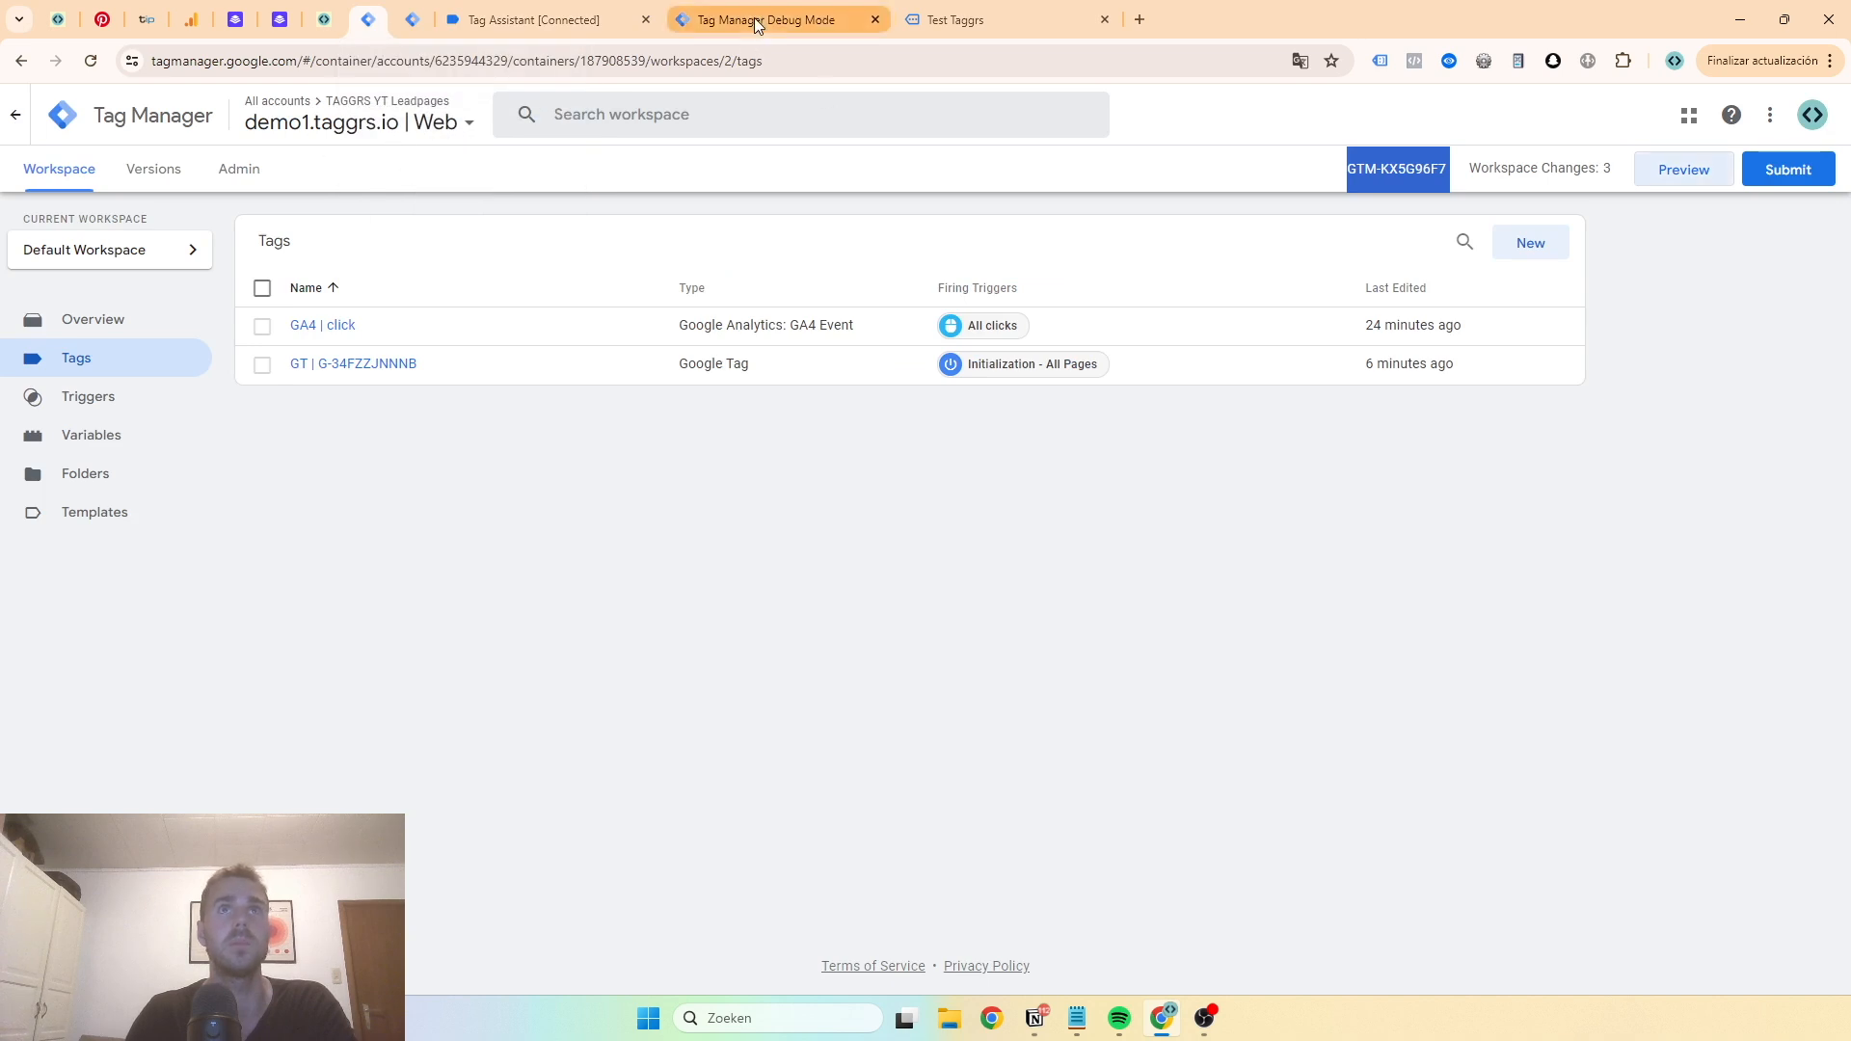
left_click(754, 17)
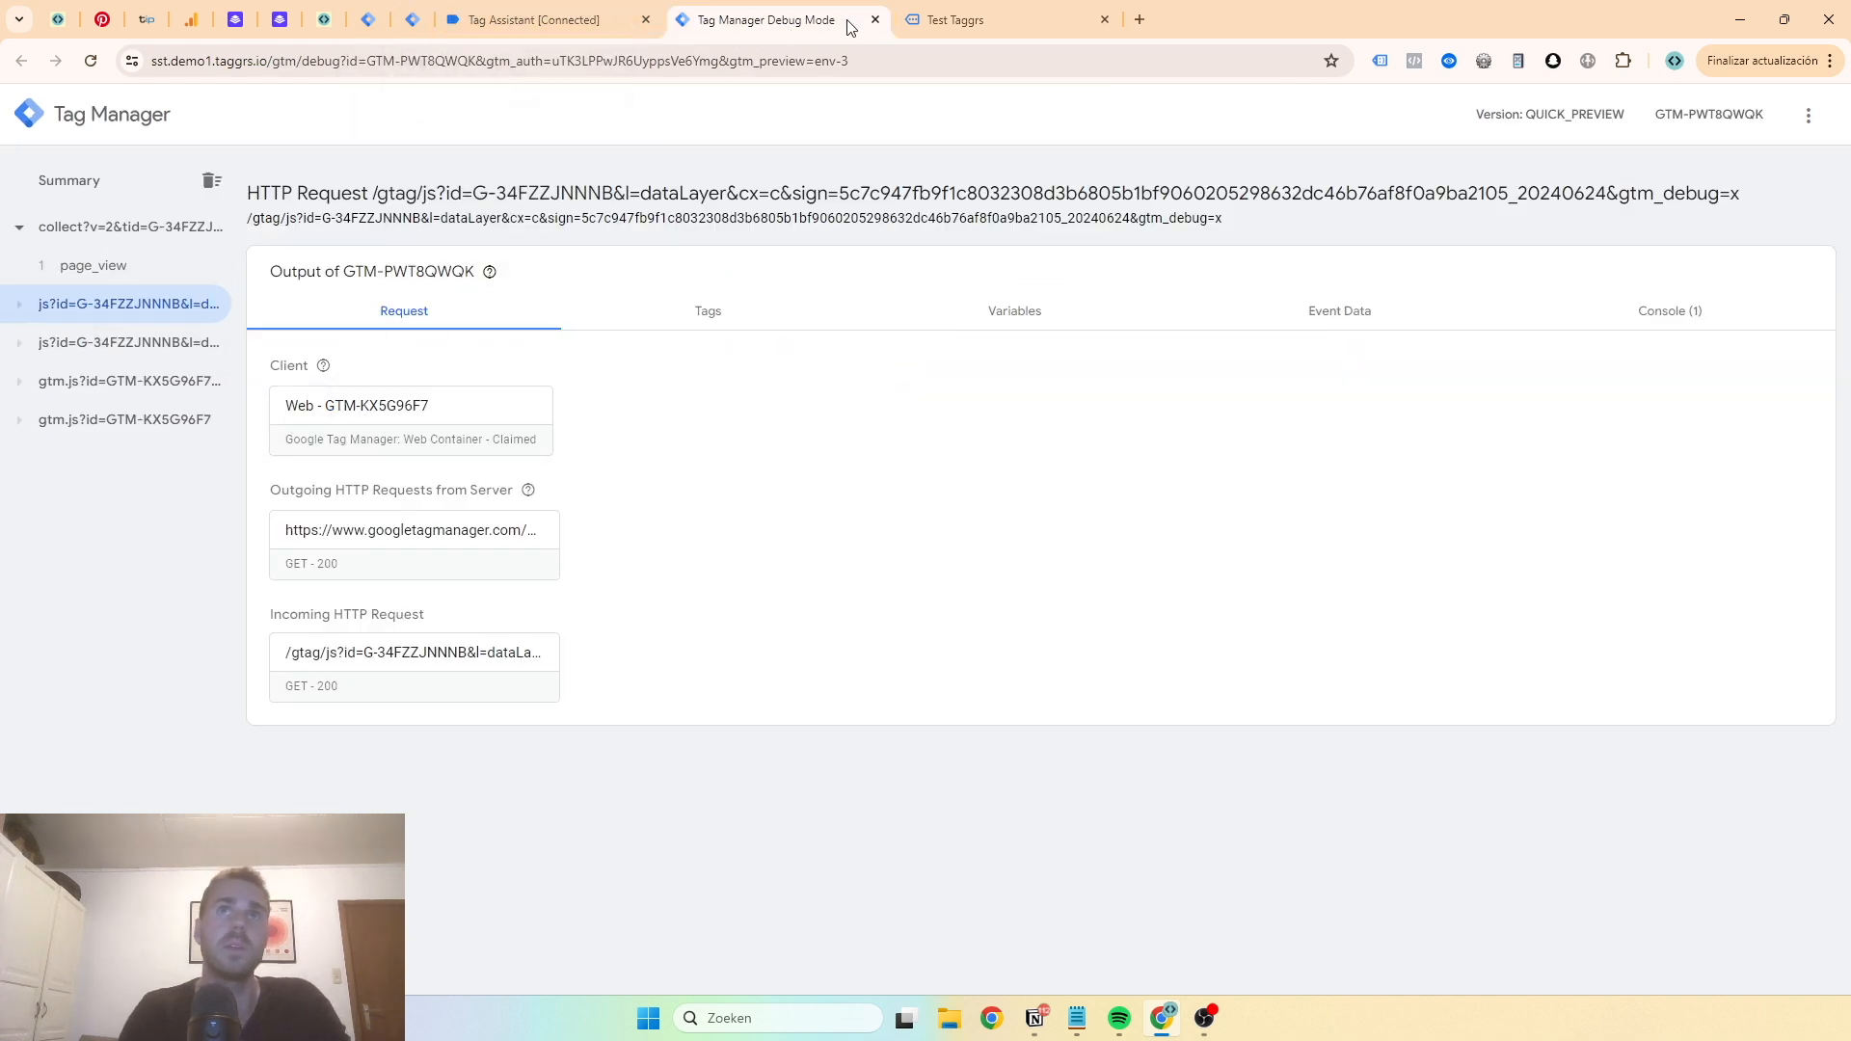
left_click(939, 23)
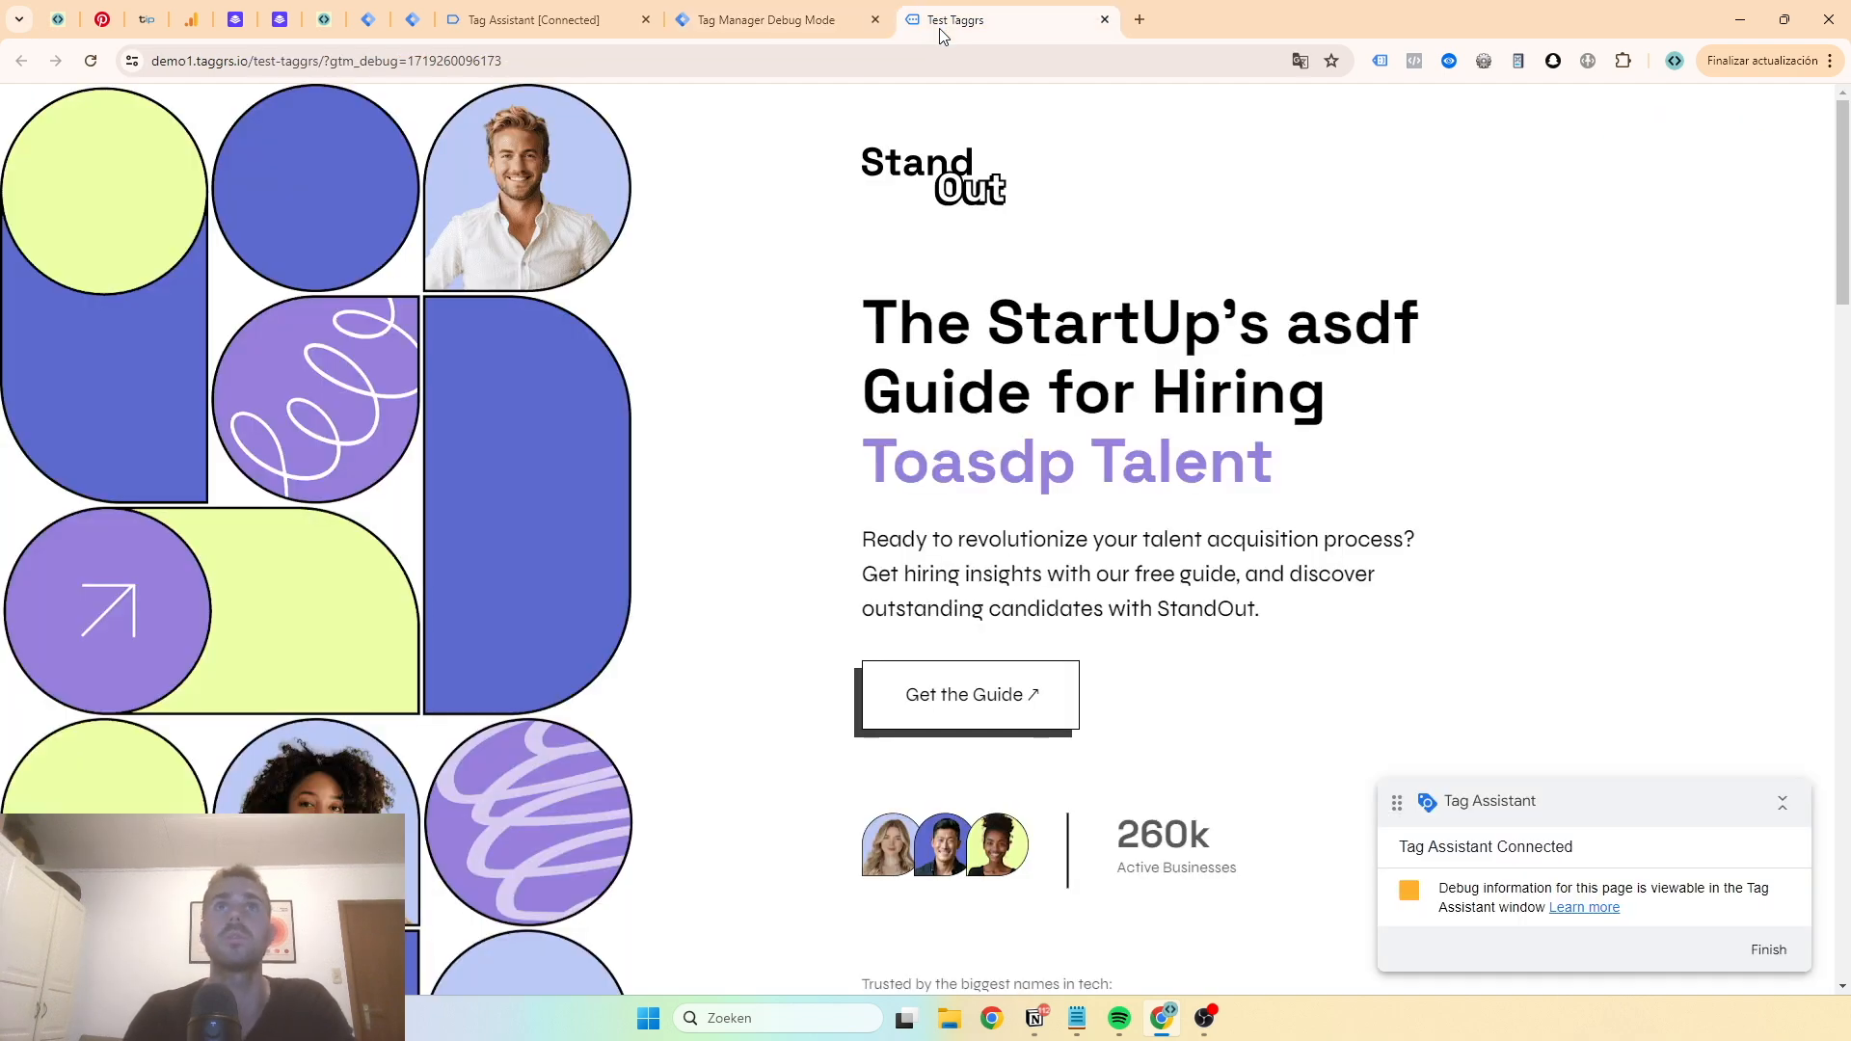
- Review the TAGGRS Enhanced Tracking Script settings and the Leadpages container overview
left_click(323, 21)
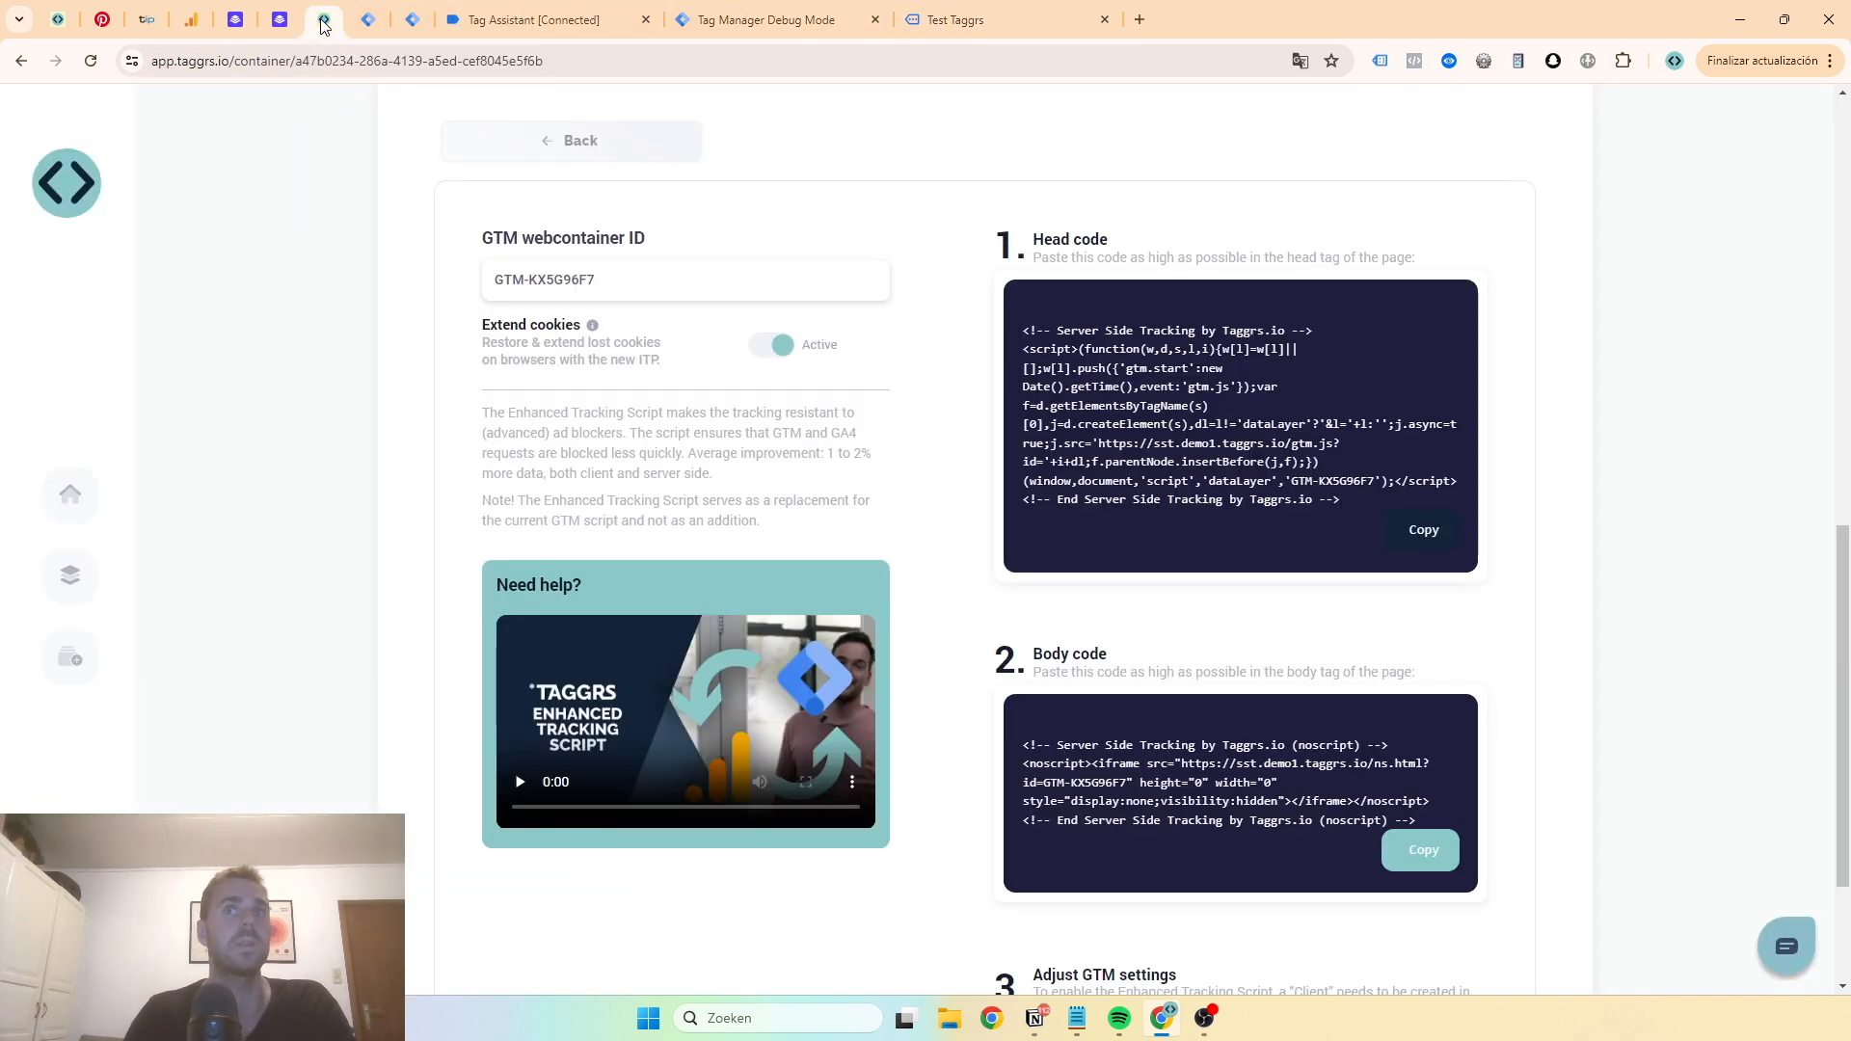
scroll(444, 247, "up", 5)
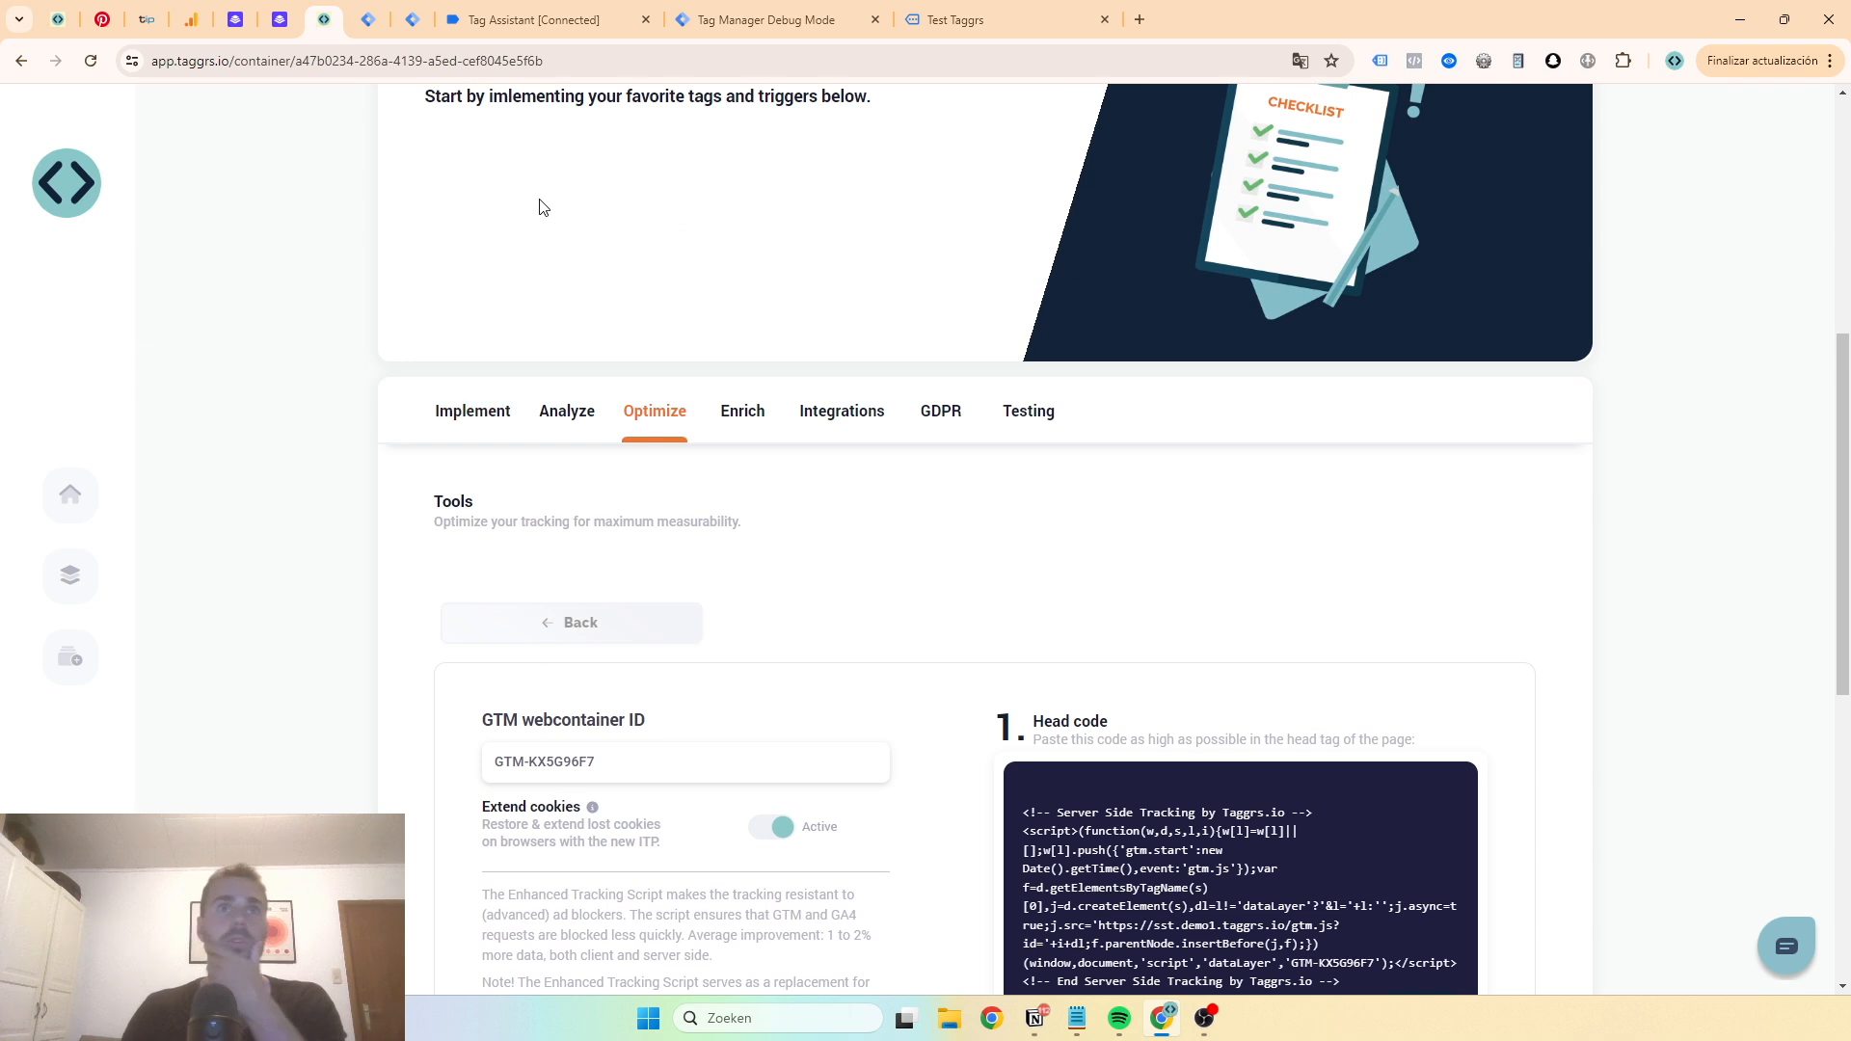
left_click(389, 27)
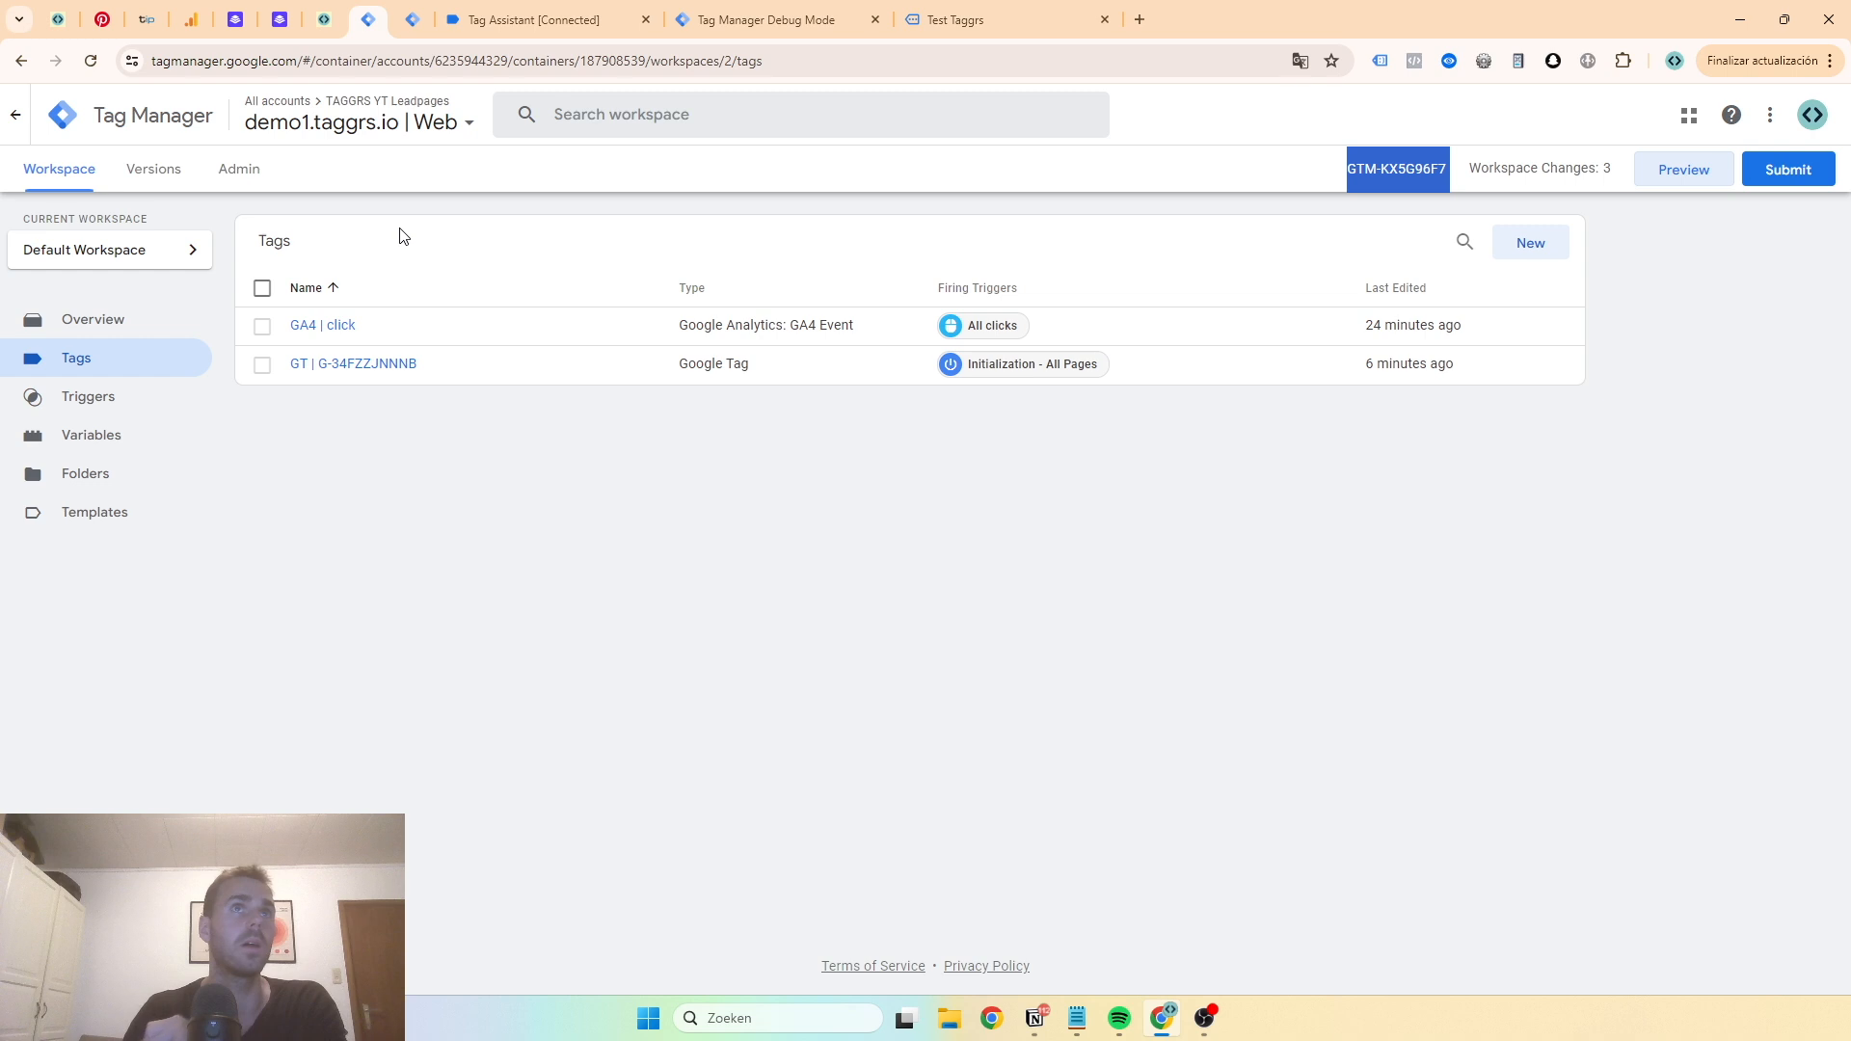
left_click(421, 19)
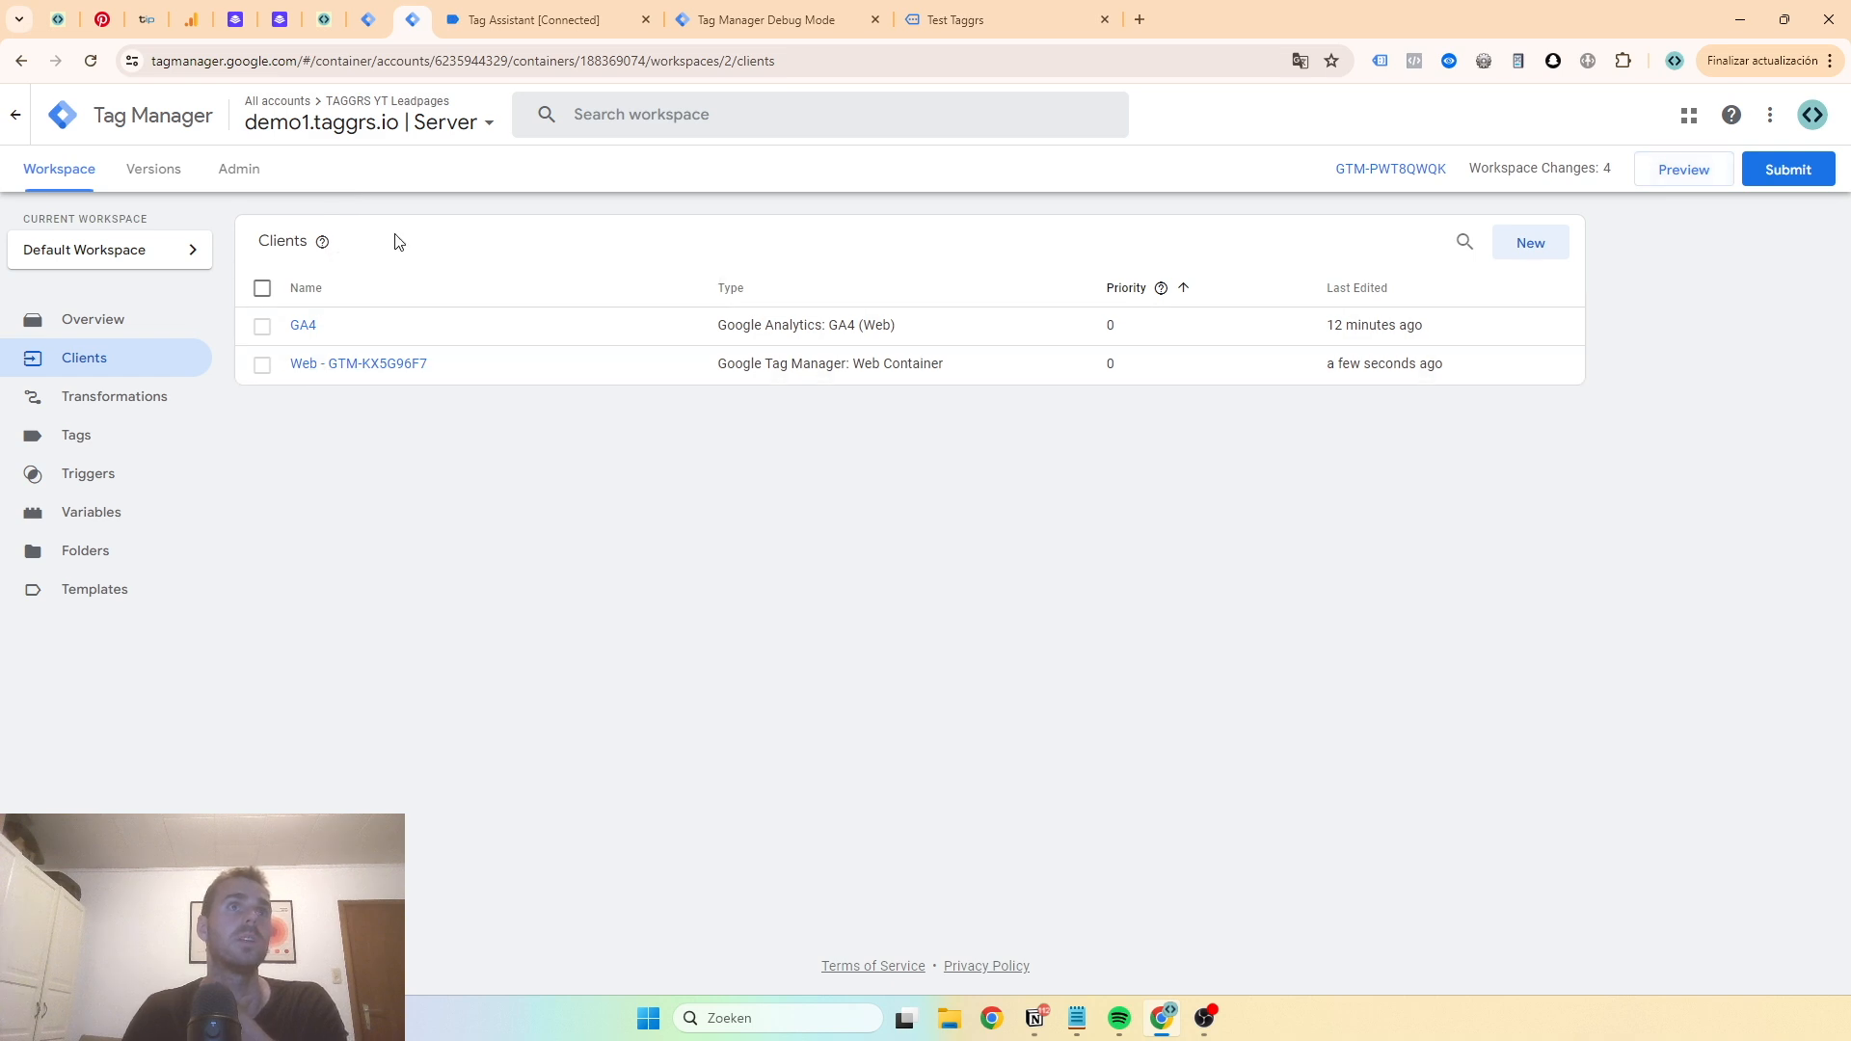
left_click(324, 20)
scroll(852, 591, "down", 2)
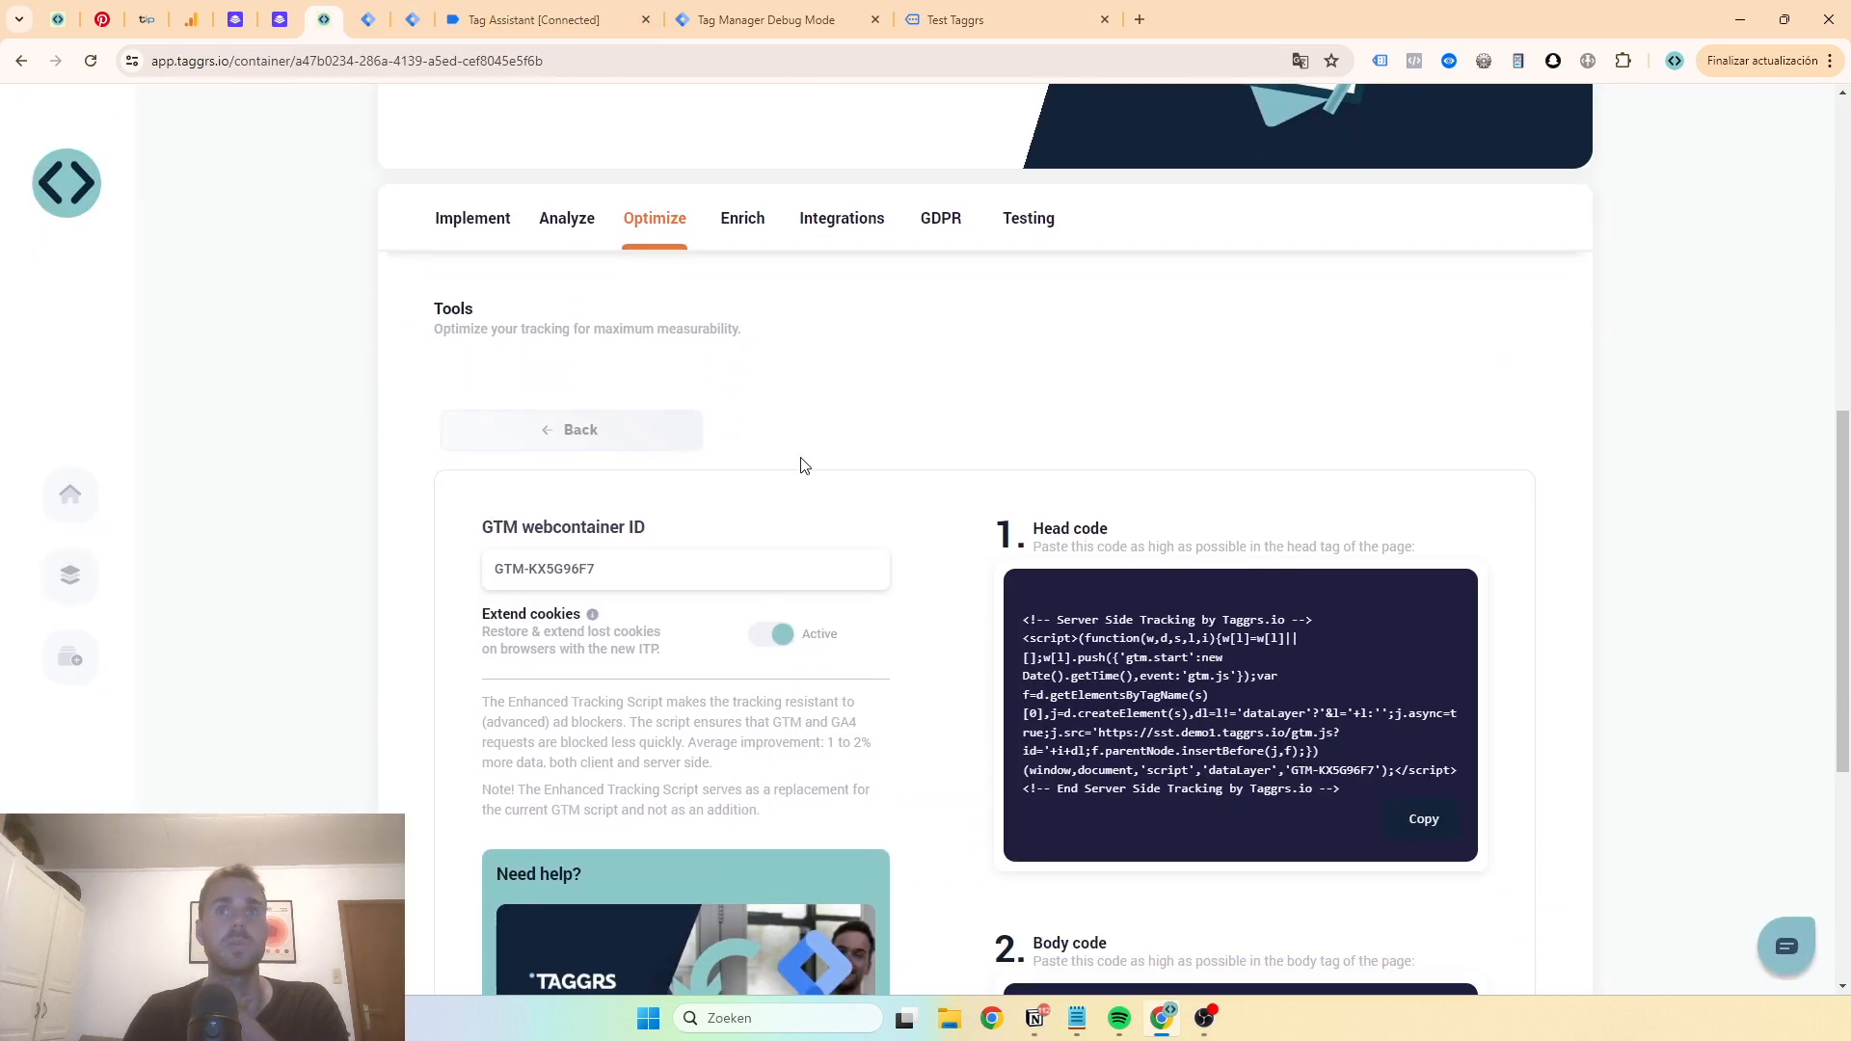
scroll(675, 424, "down", 1)
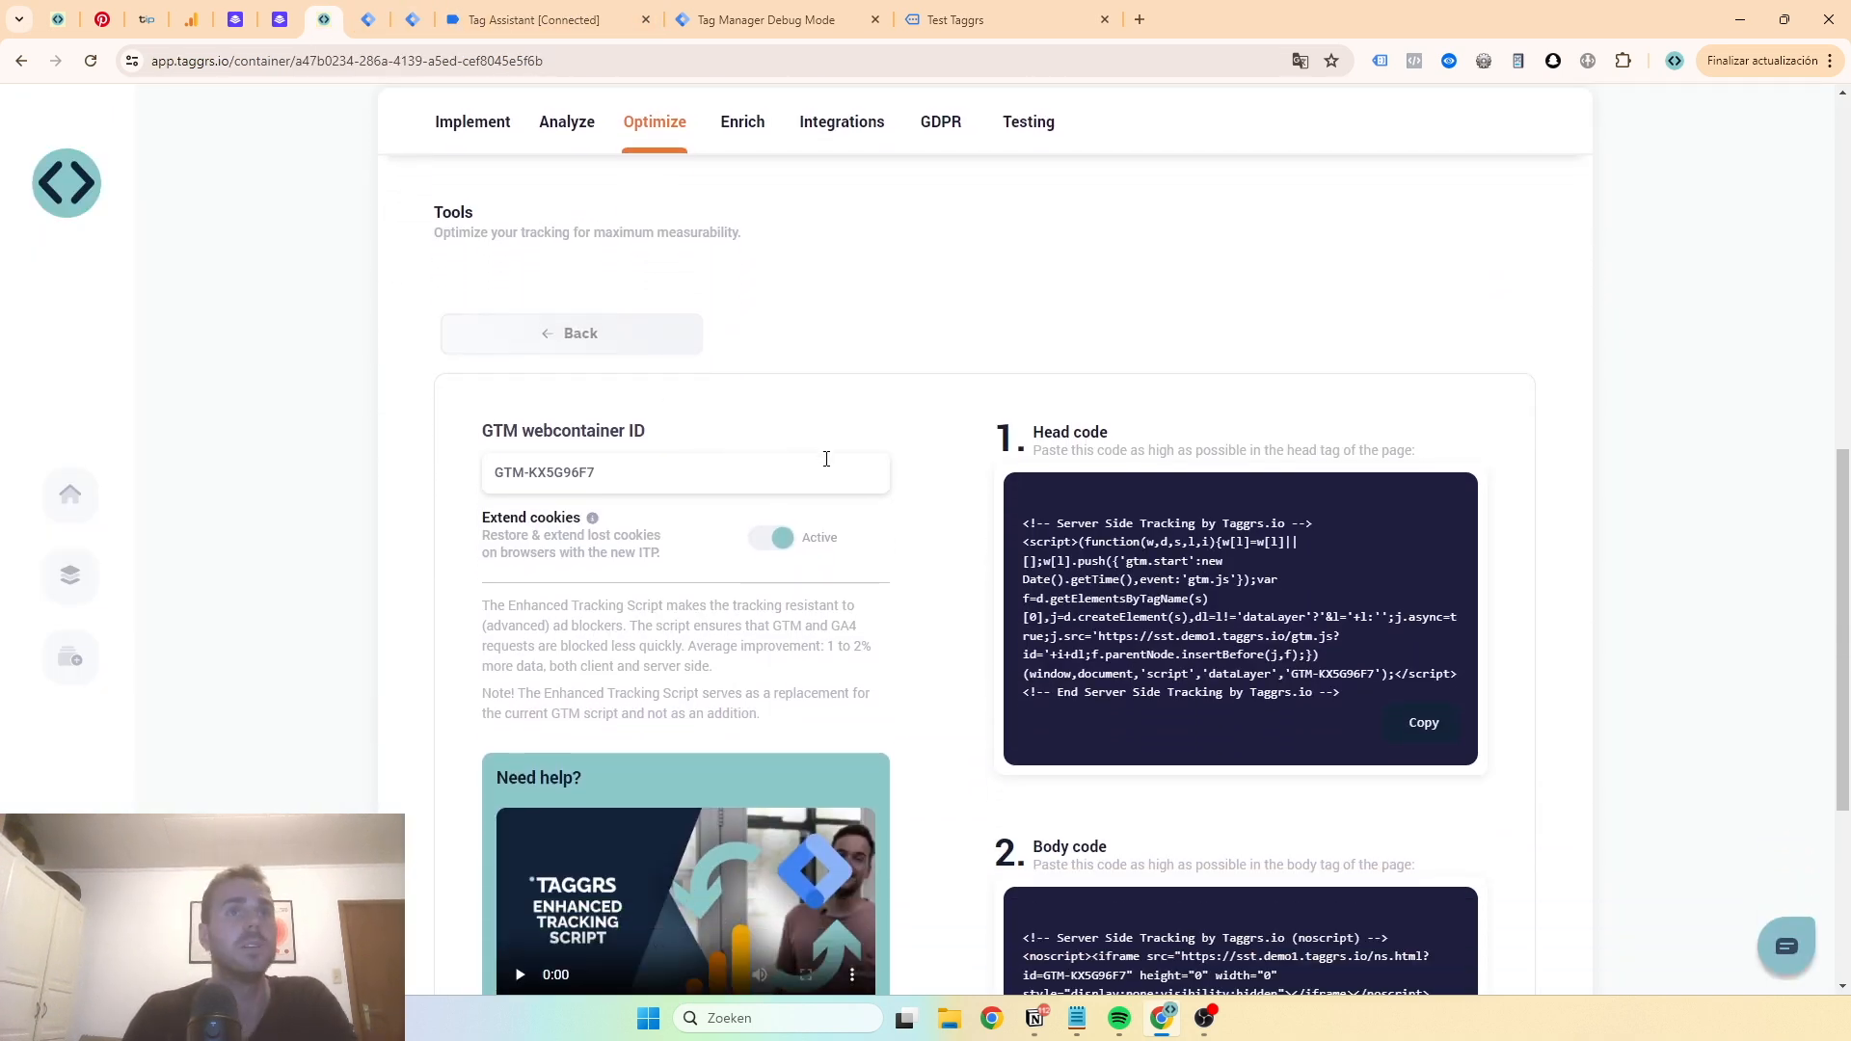
scroll(859, 420, "down", 2)
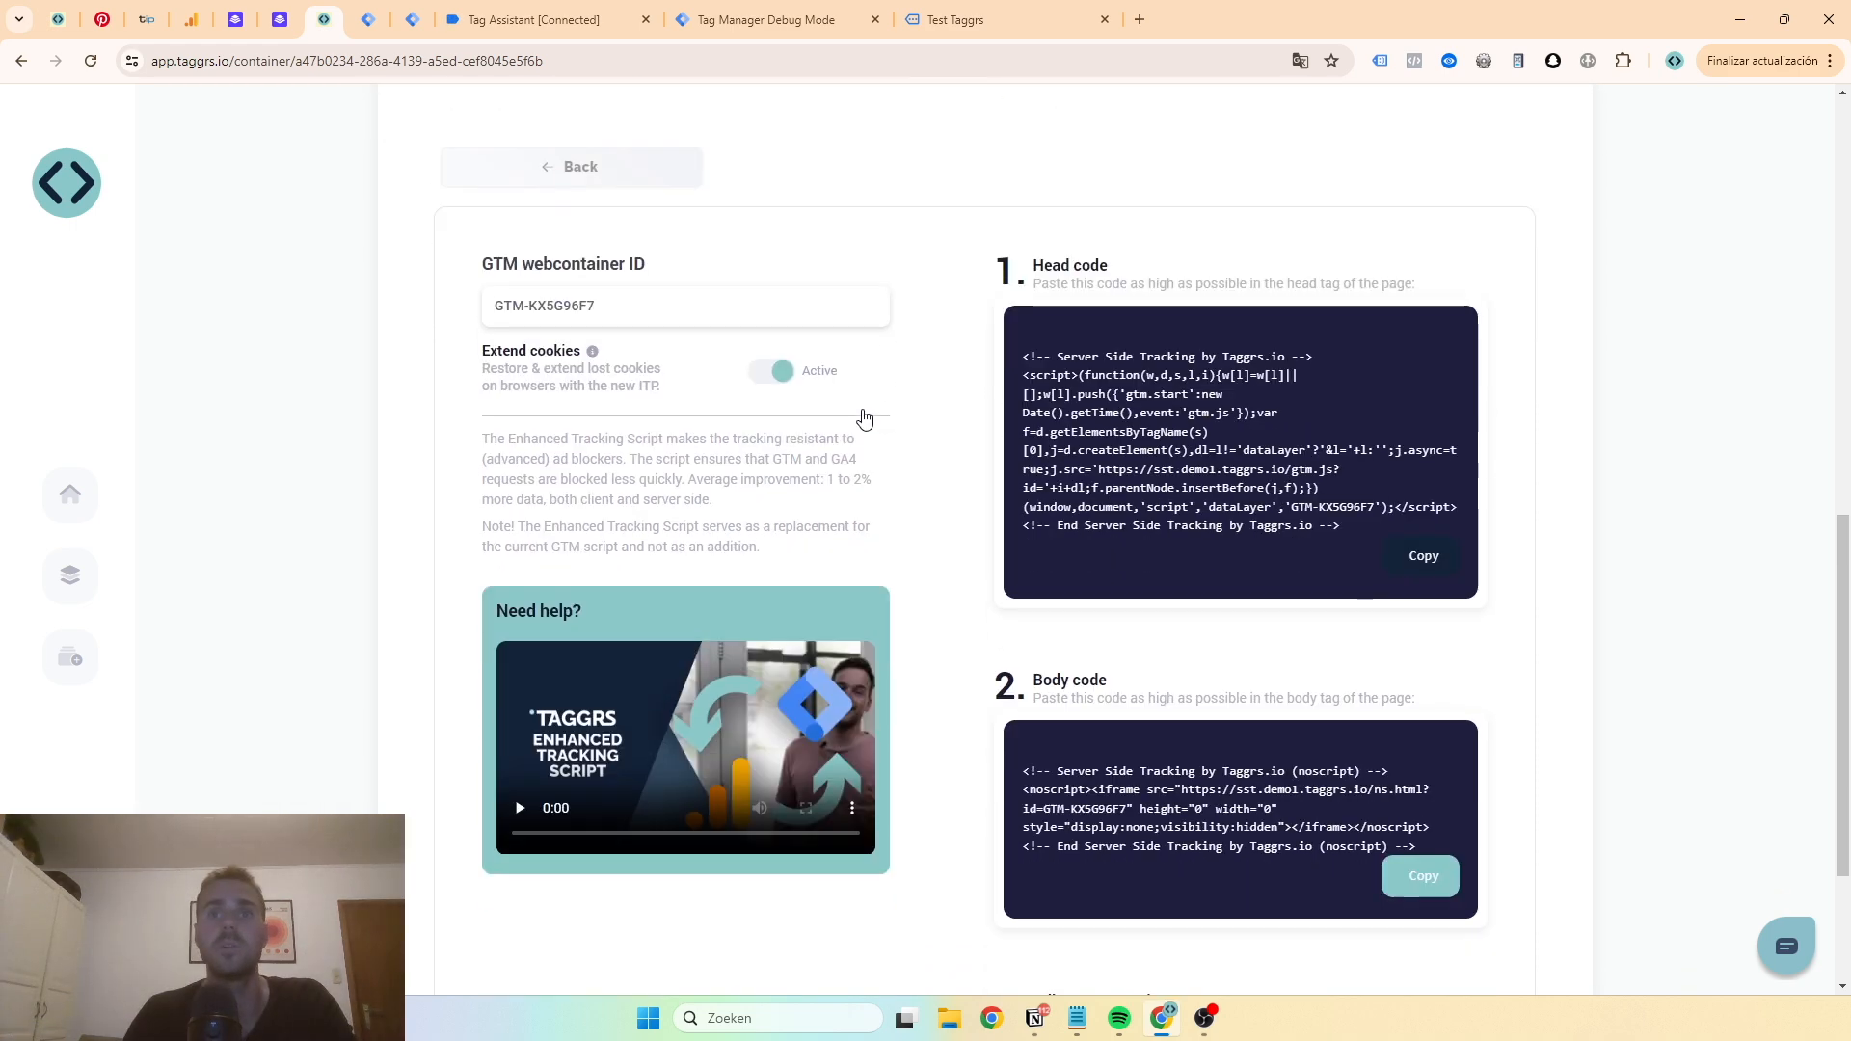
scroll(863, 417, "down", 2)
scroll(864, 417, "up", 10)
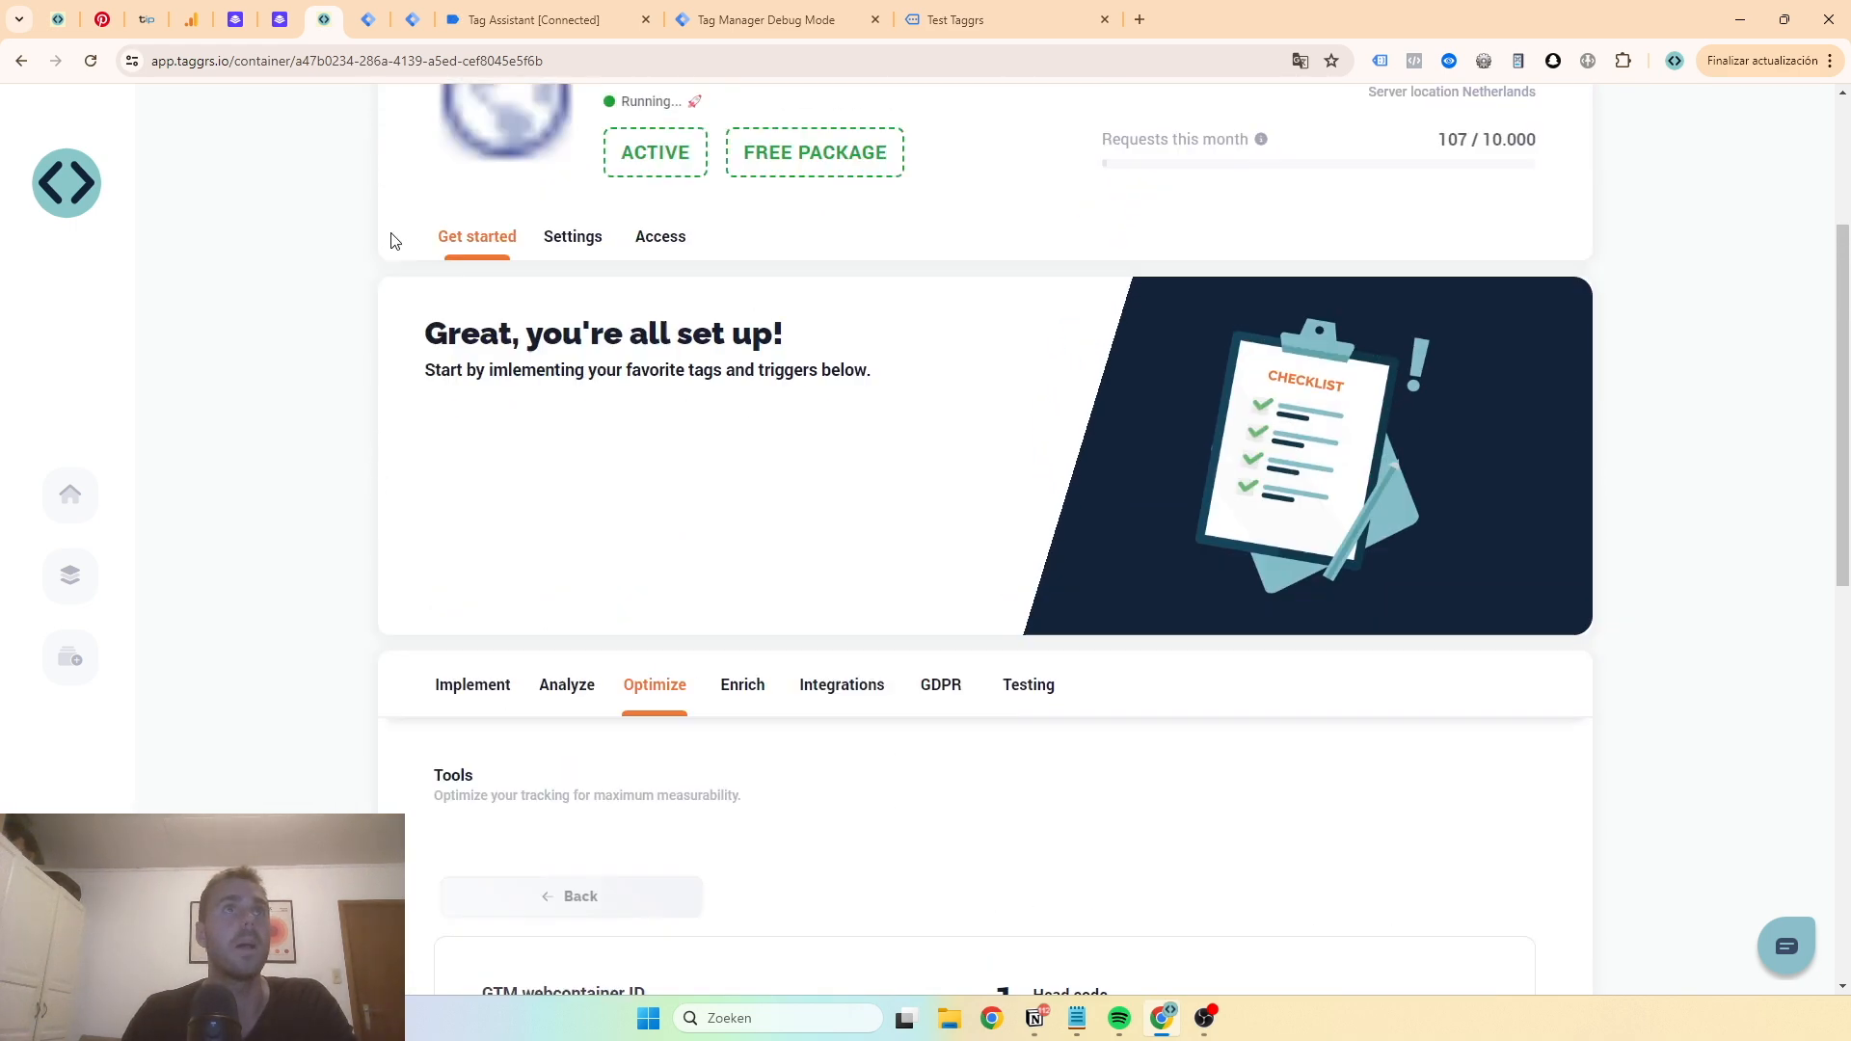
scroll(376, 188, "up", 1)
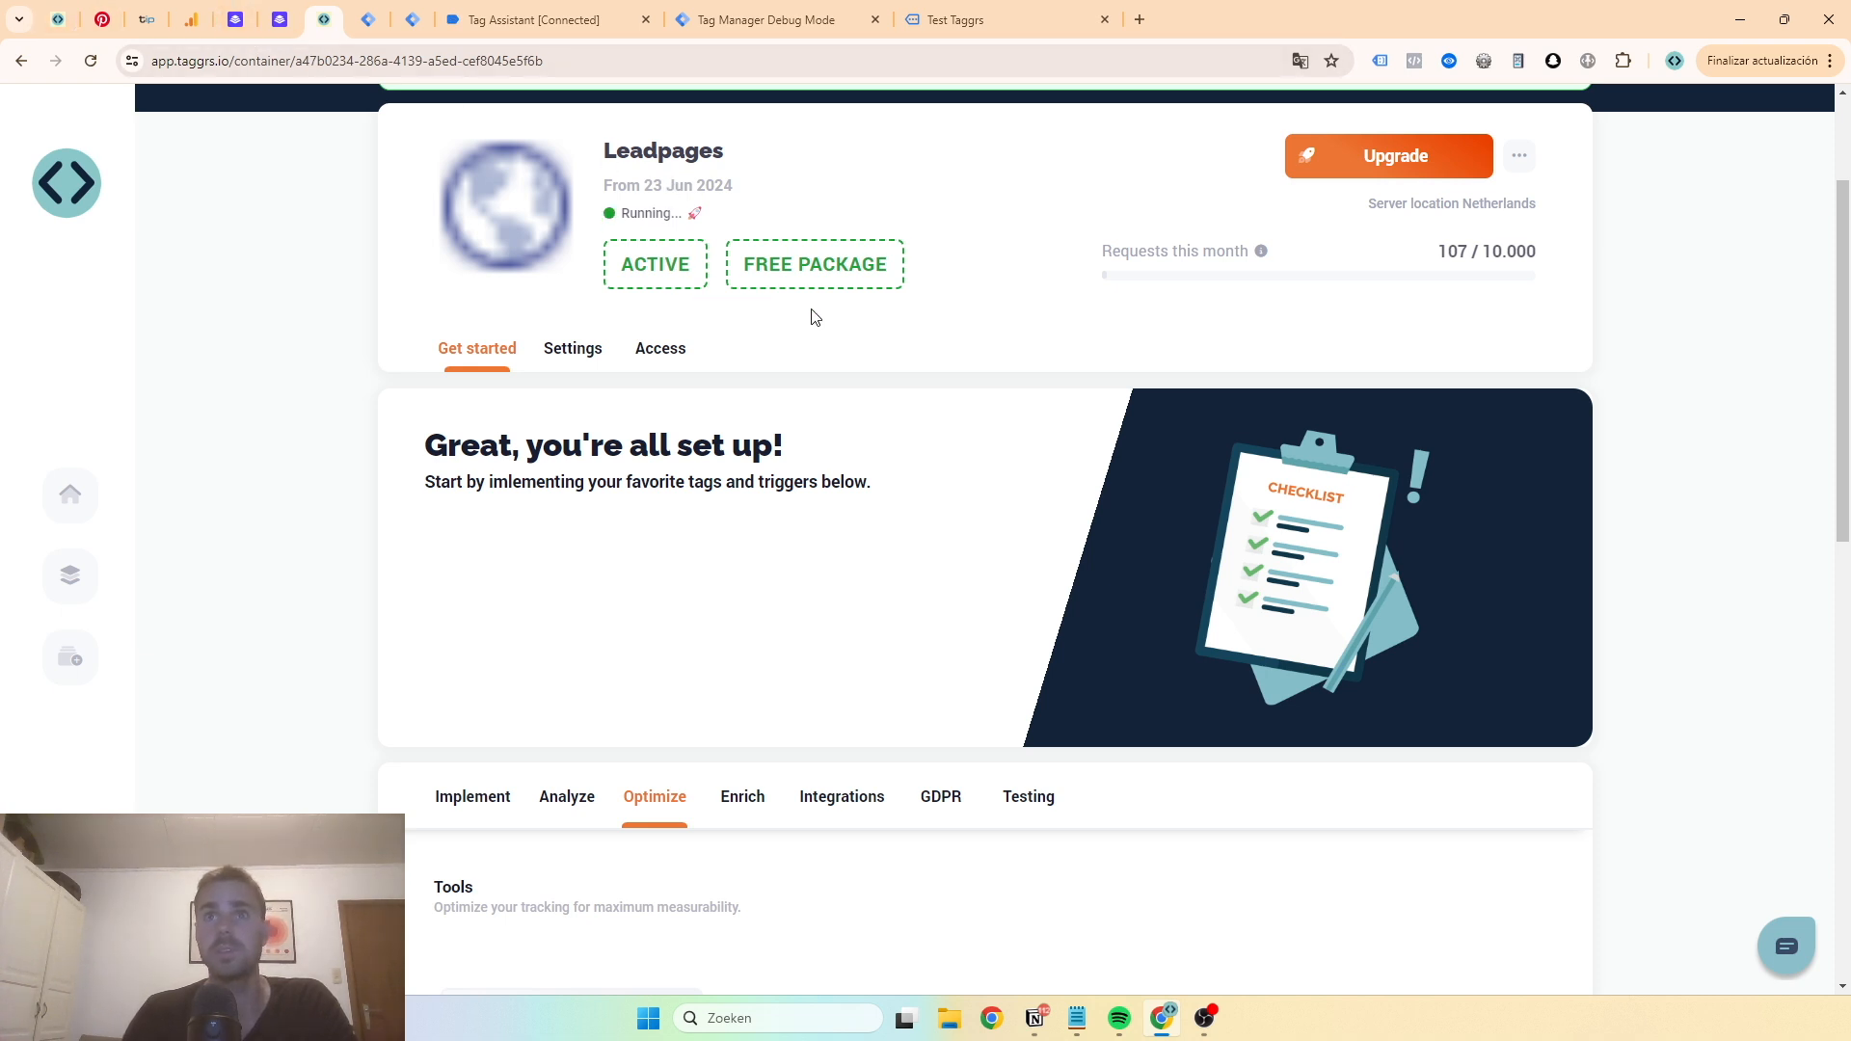
scroll(518, 299, "up", 2)
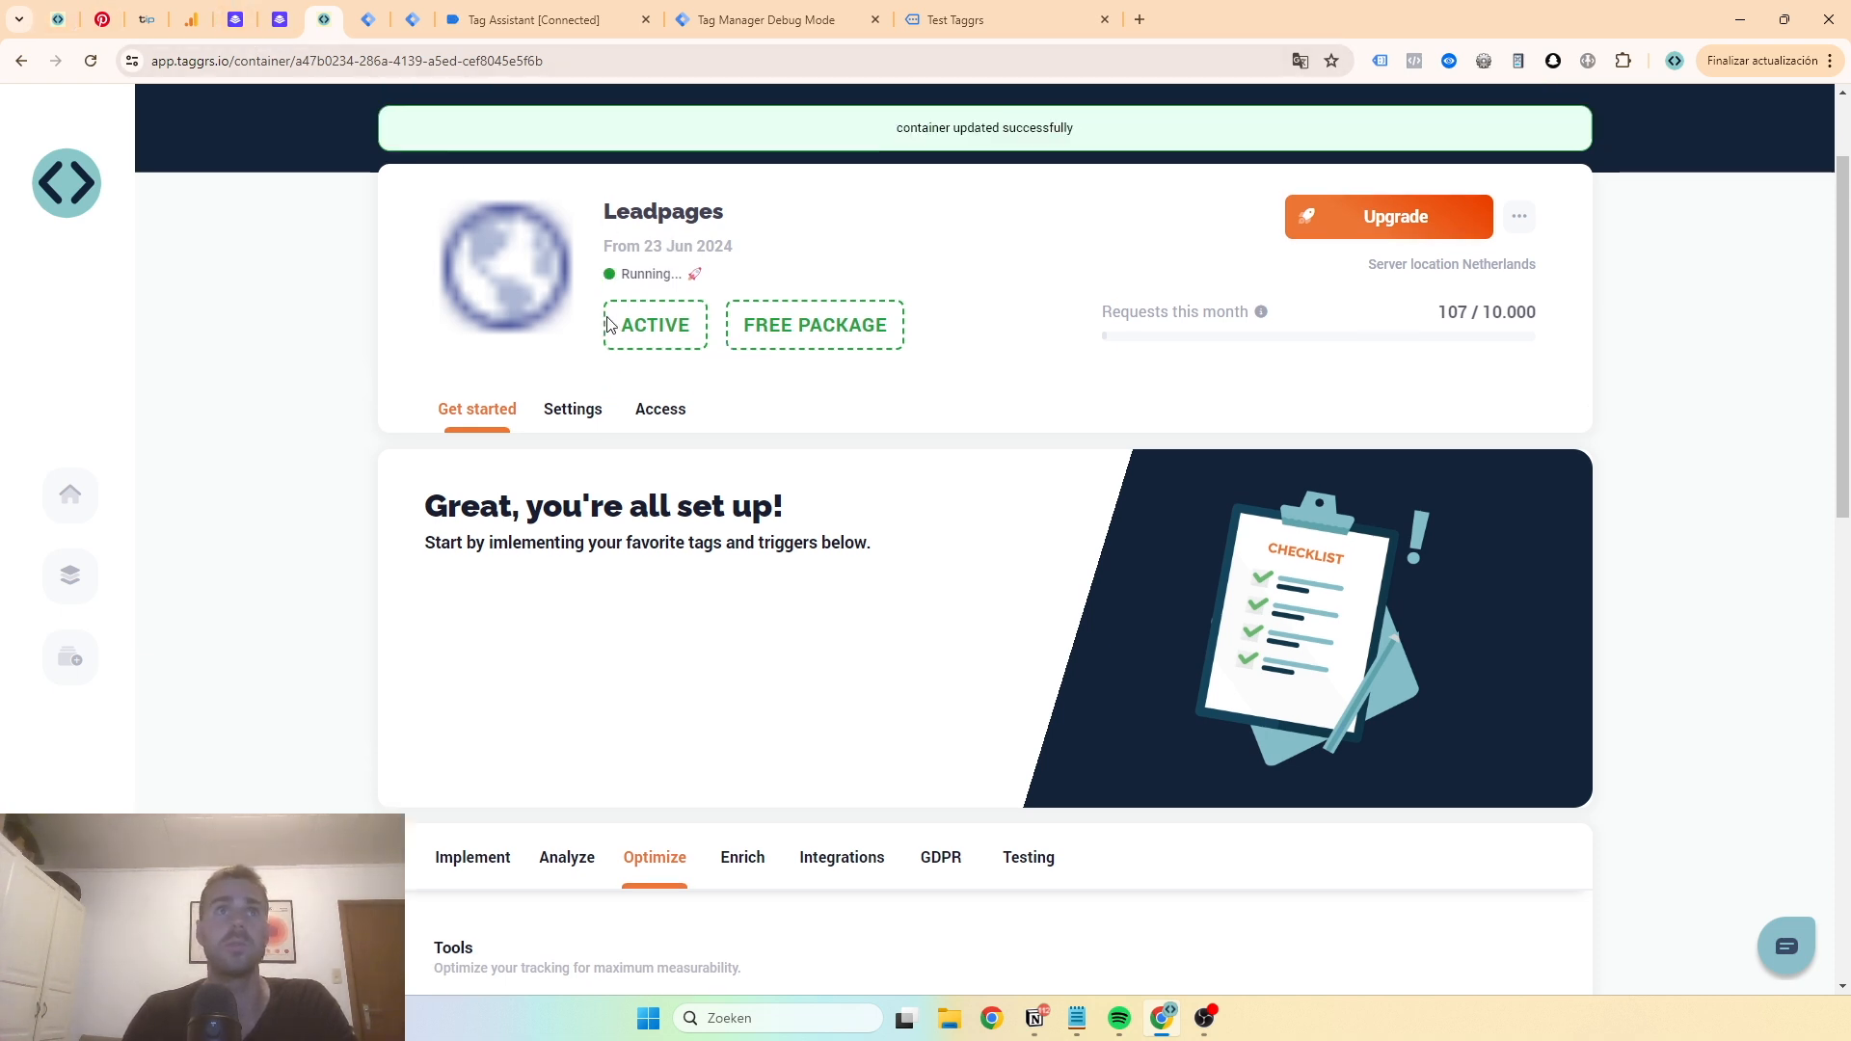